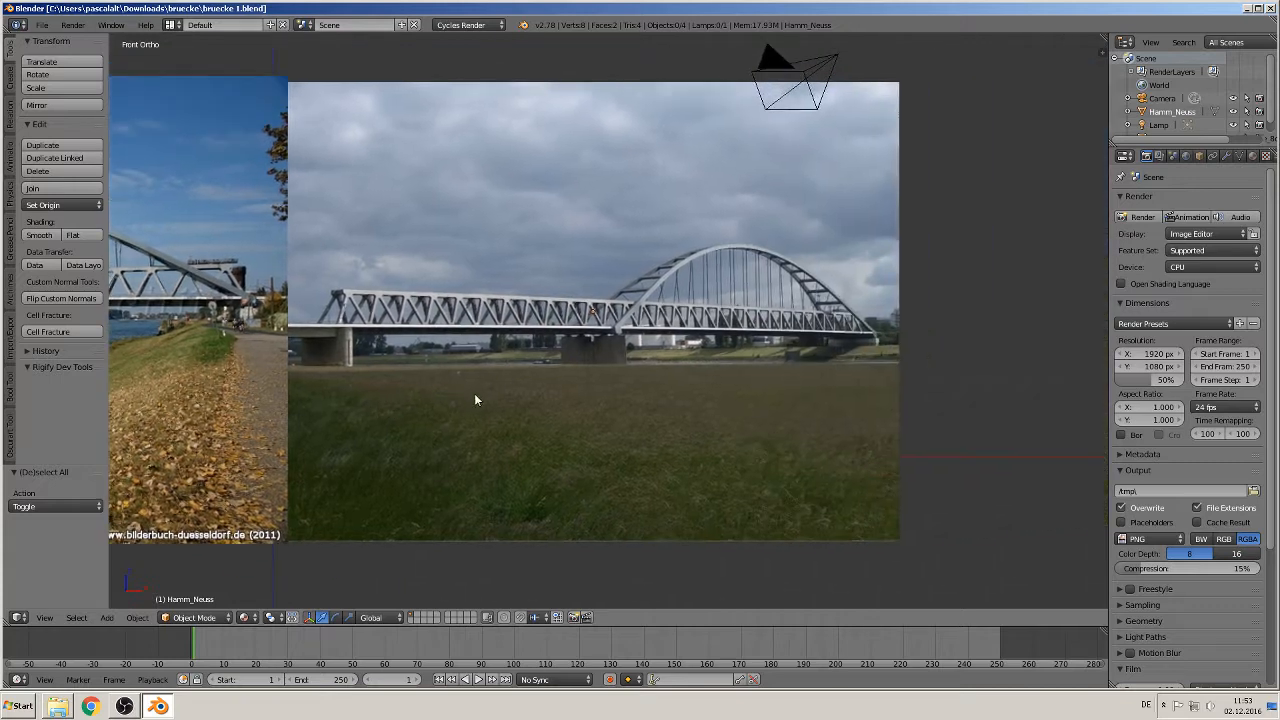
{"action": "scroll", "coordinate": [337, 358], "scroll_direction": "up", "scroll_amount": 2}
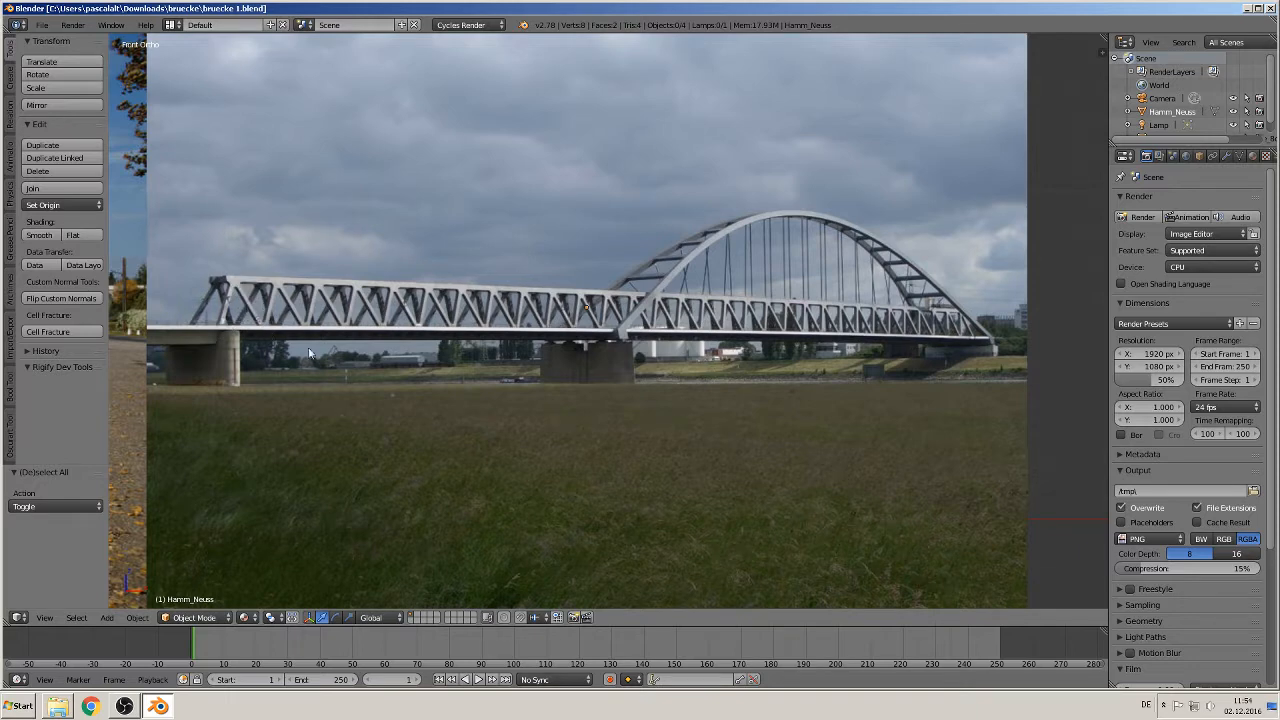
{"action": "middle_click_drag", "start_coordinate": [262, 300], "coordinate": [857, 324], "text": "shift"}
{"action": "scroll", "coordinate": [693, 331], "scroll_direction": "down", "scroll_amount": 2}
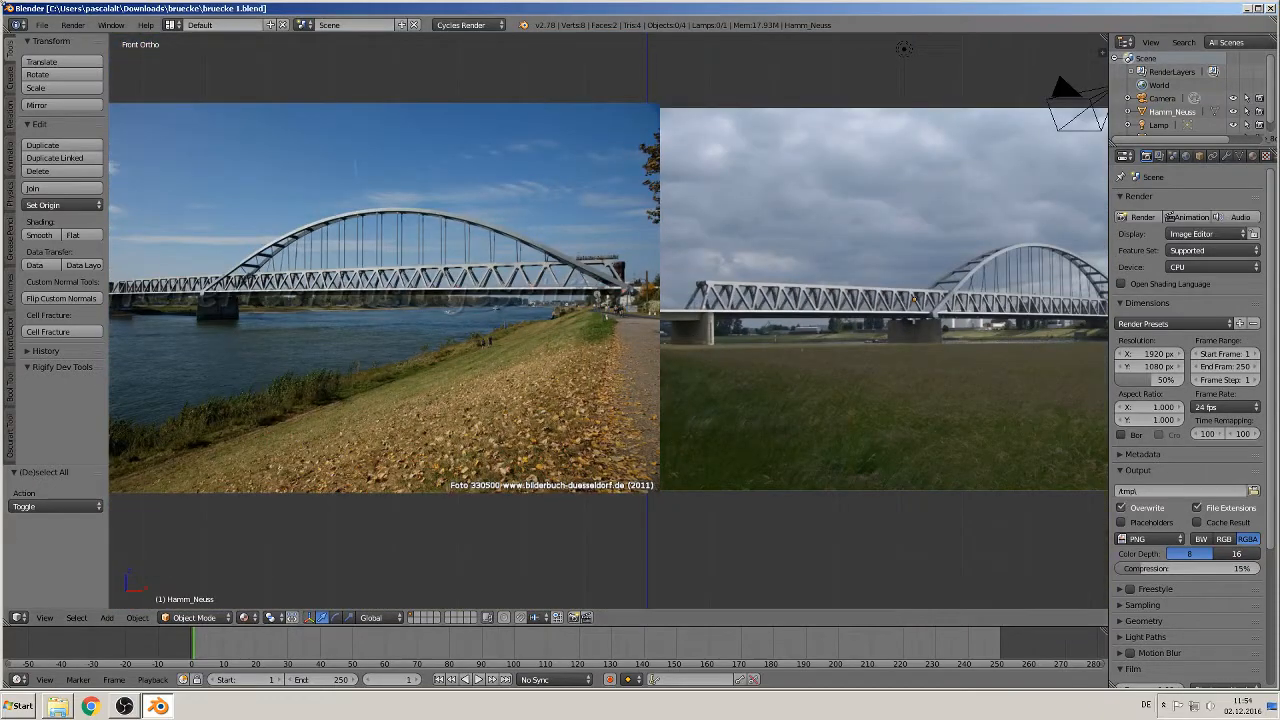
Switch to the Downloads\bruecke folder and open the bridge photo 78955657 for viewing.
{"action": "left_click", "coordinate": [1247, 8]}
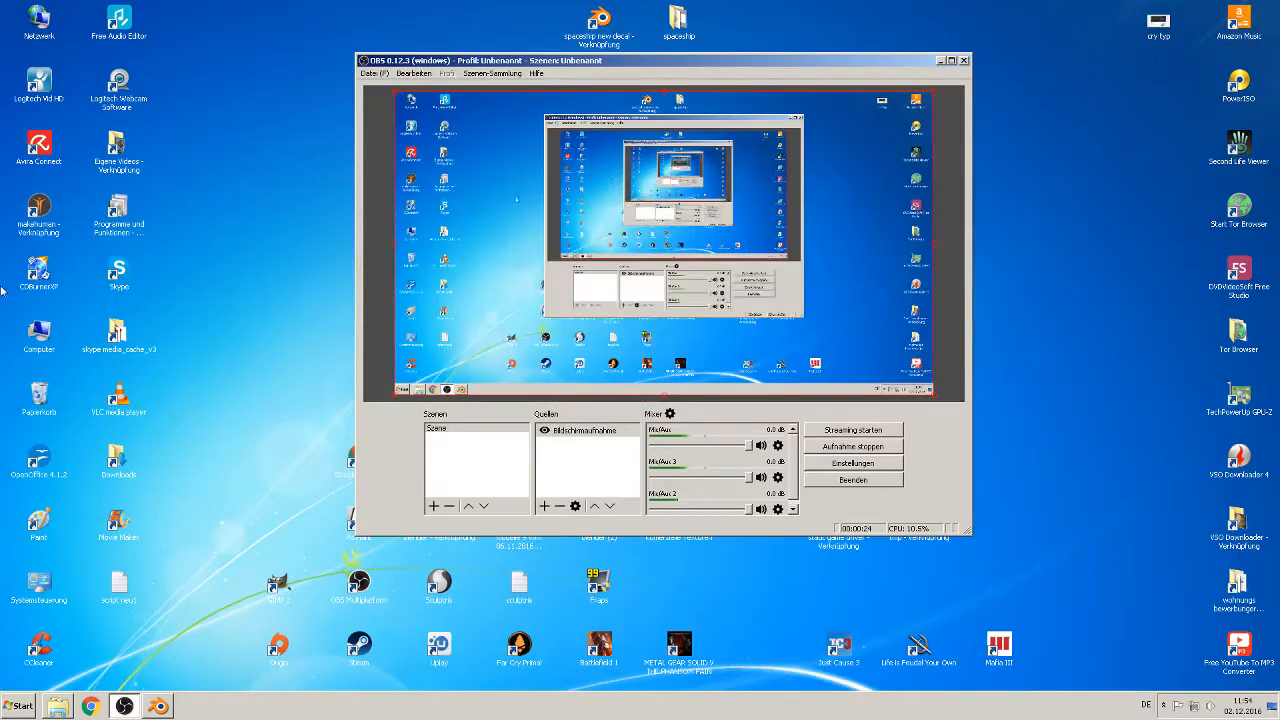
{"action": "double_click", "coordinate": [119, 462]}
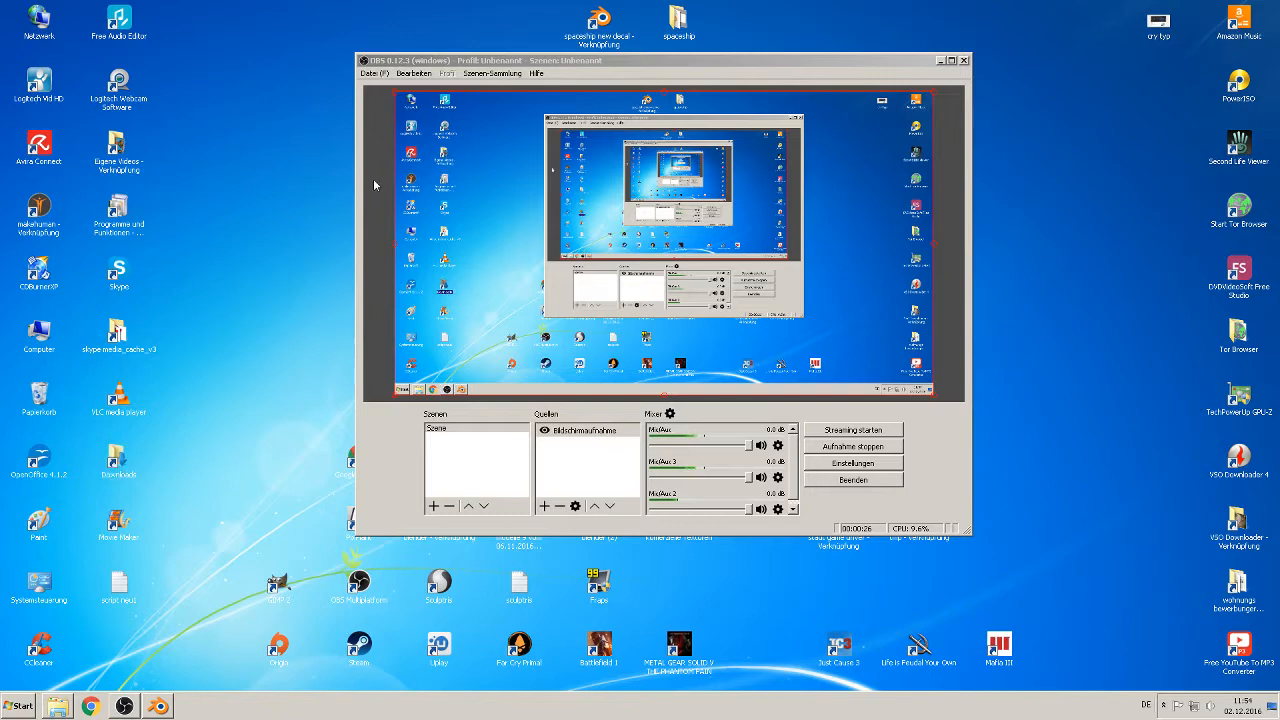
{"action": "double_click", "coordinate": [432, 222]}
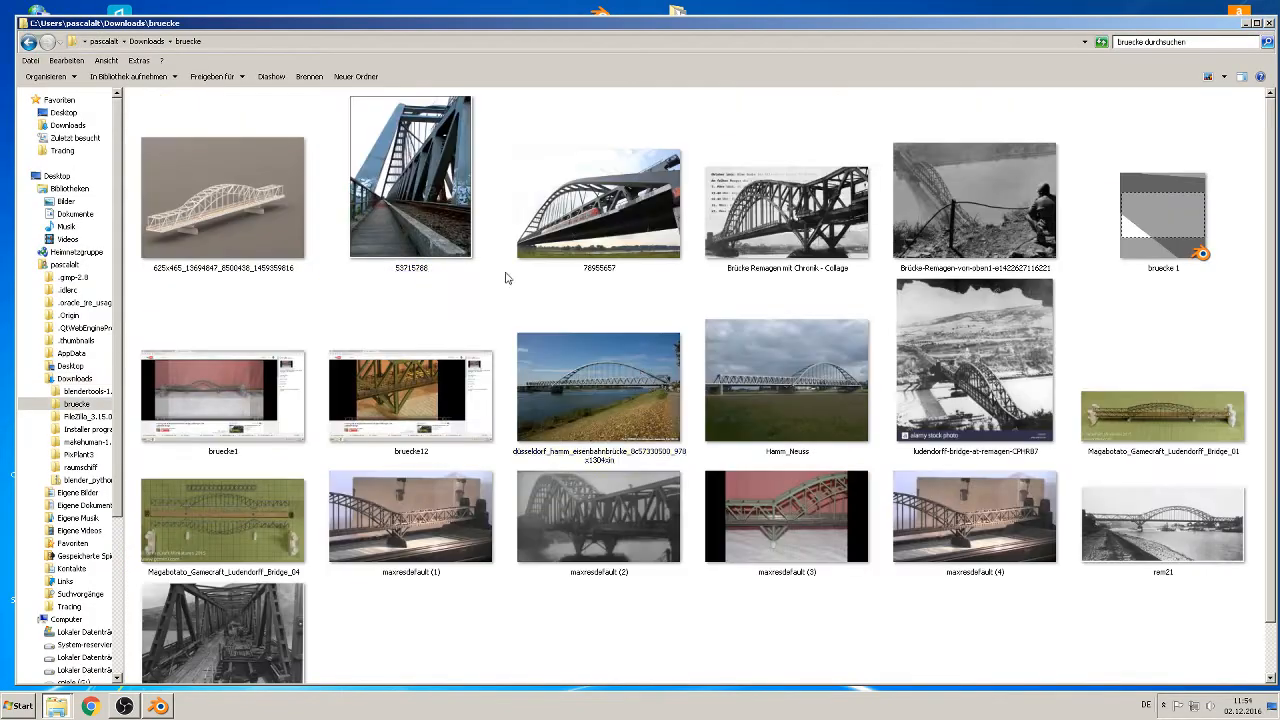
{"action": "double_click", "coordinate": [600, 238]}
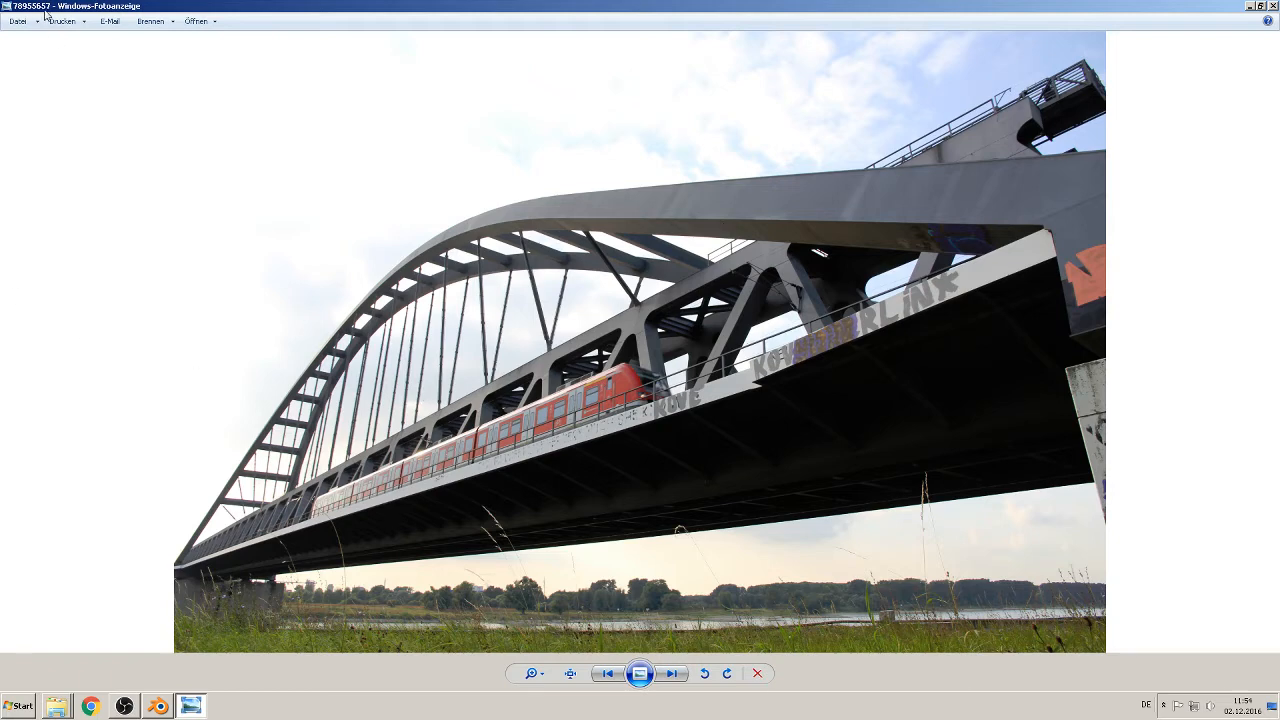
Switch back to Blender, place the 3D cursor below the river photo and import 78955657.jpg as an image plane.
{"action": "left_click", "coordinate": [158, 706]}
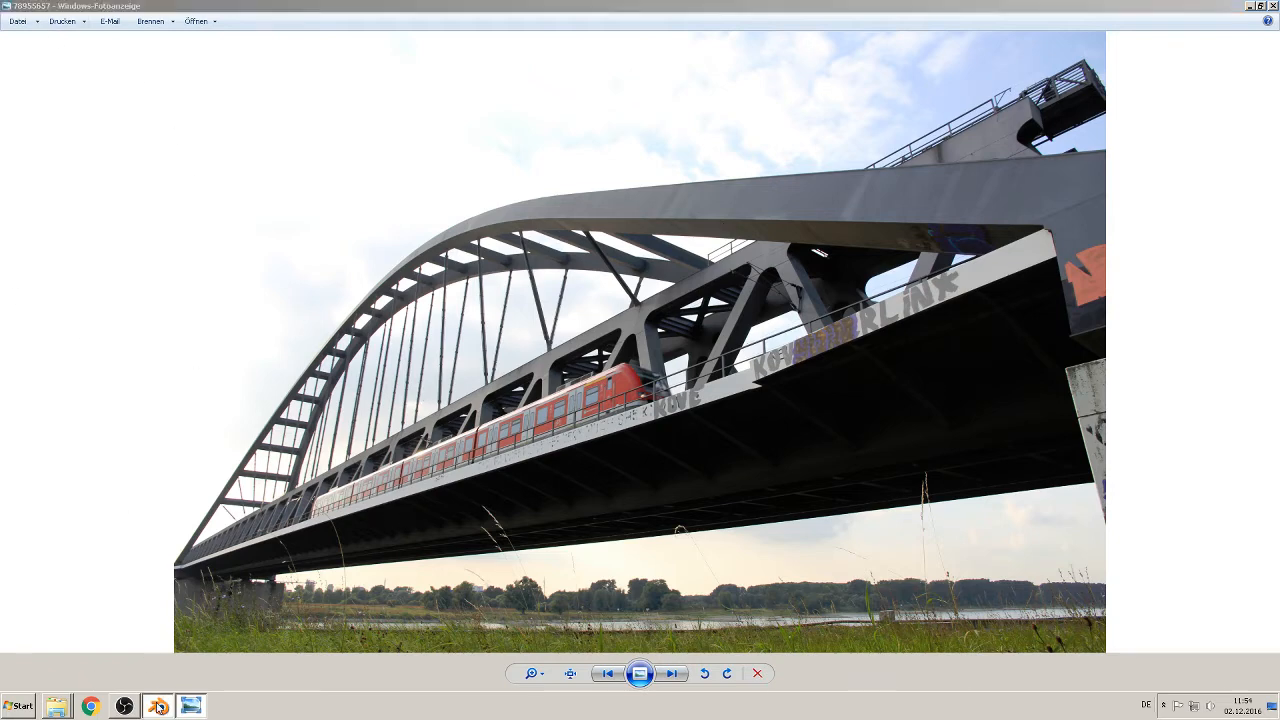
{"action": "left_click", "coordinate": [275, 555]}
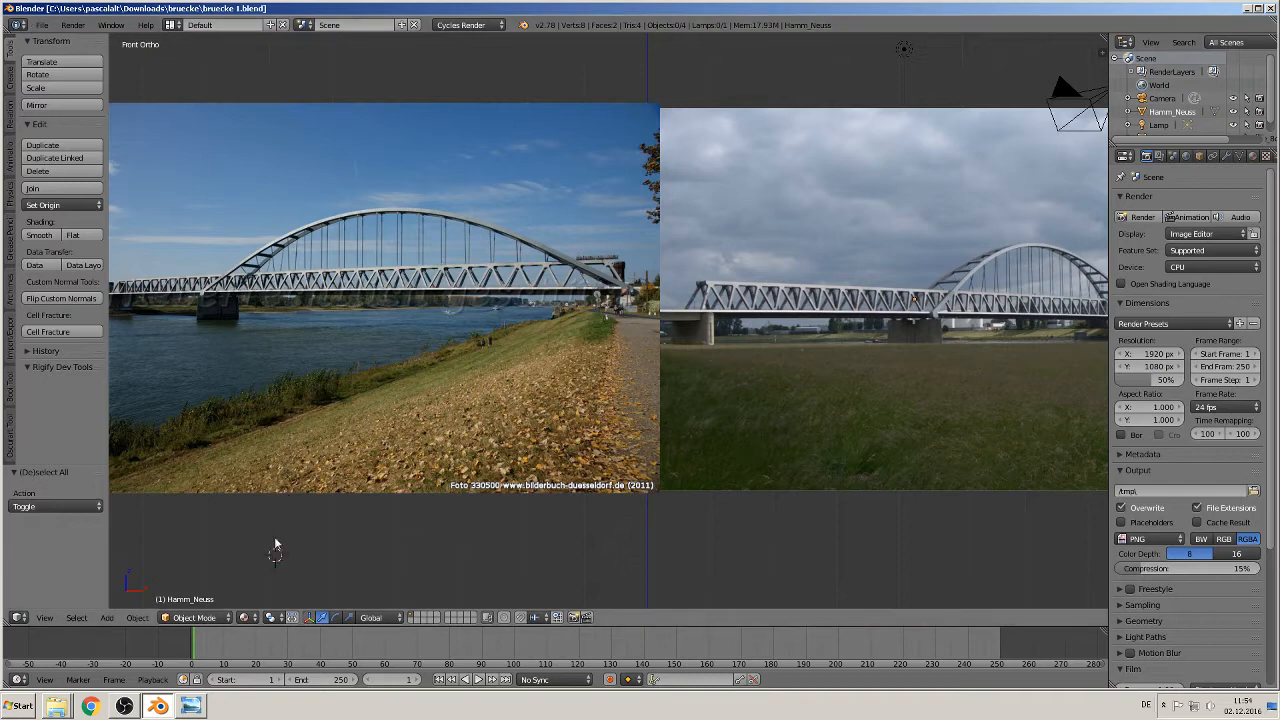
{"action": "left_click", "coordinate": [41, 24]}
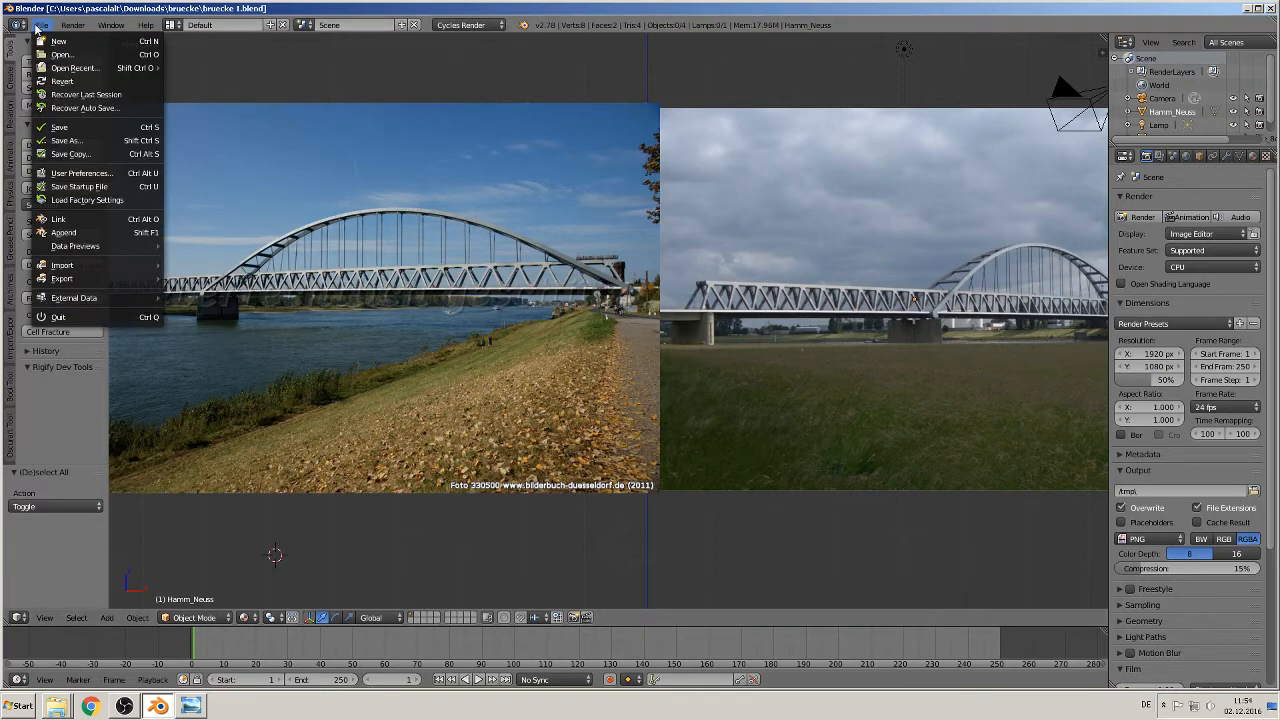
{"action": "left_click", "coordinate": [107, 617]}
{"action": "mouse_move", "coordinate": [124, 602]}
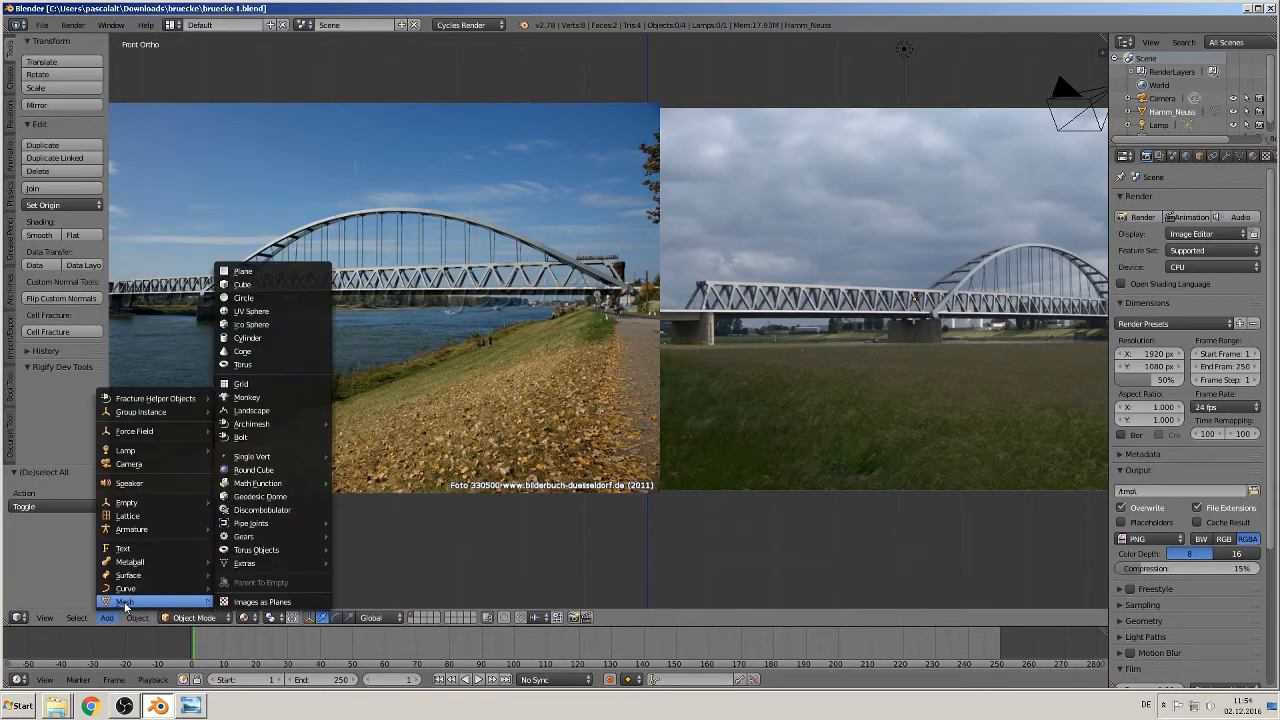
{"action": "left_click", "coordinate": [258, 603]}
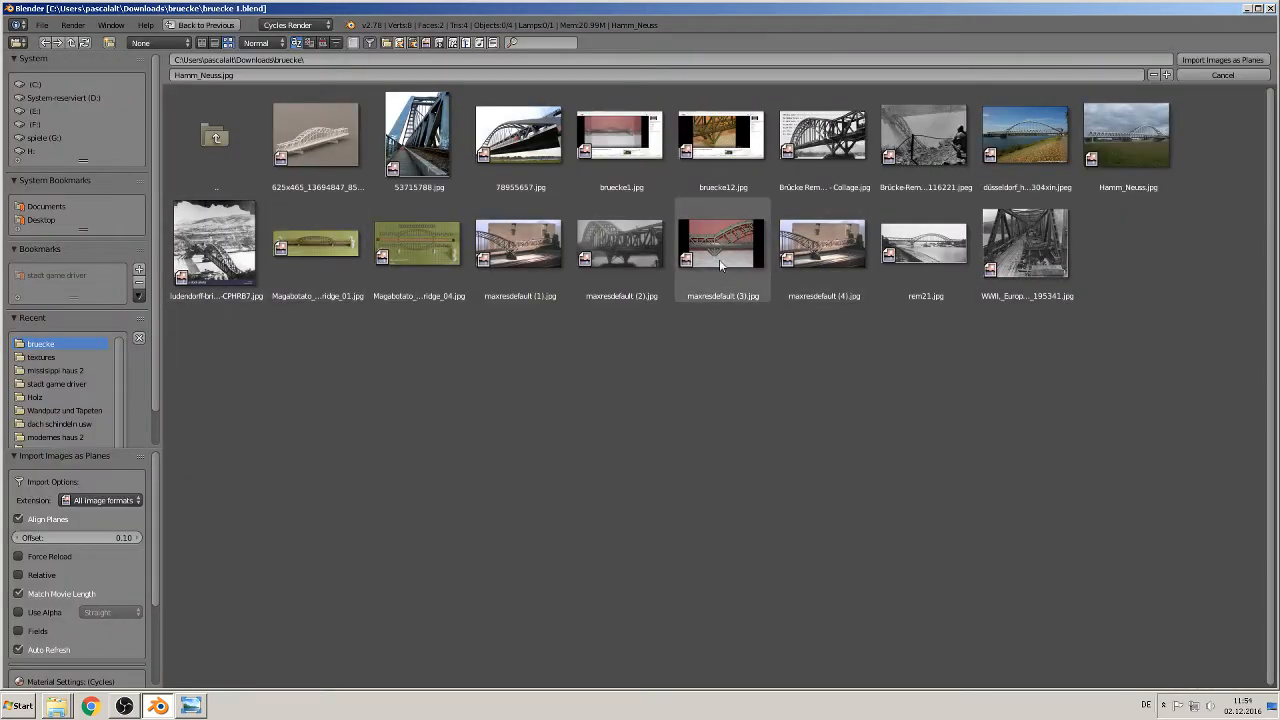
{"action": "double_click", "coordinate": [551, 140]}
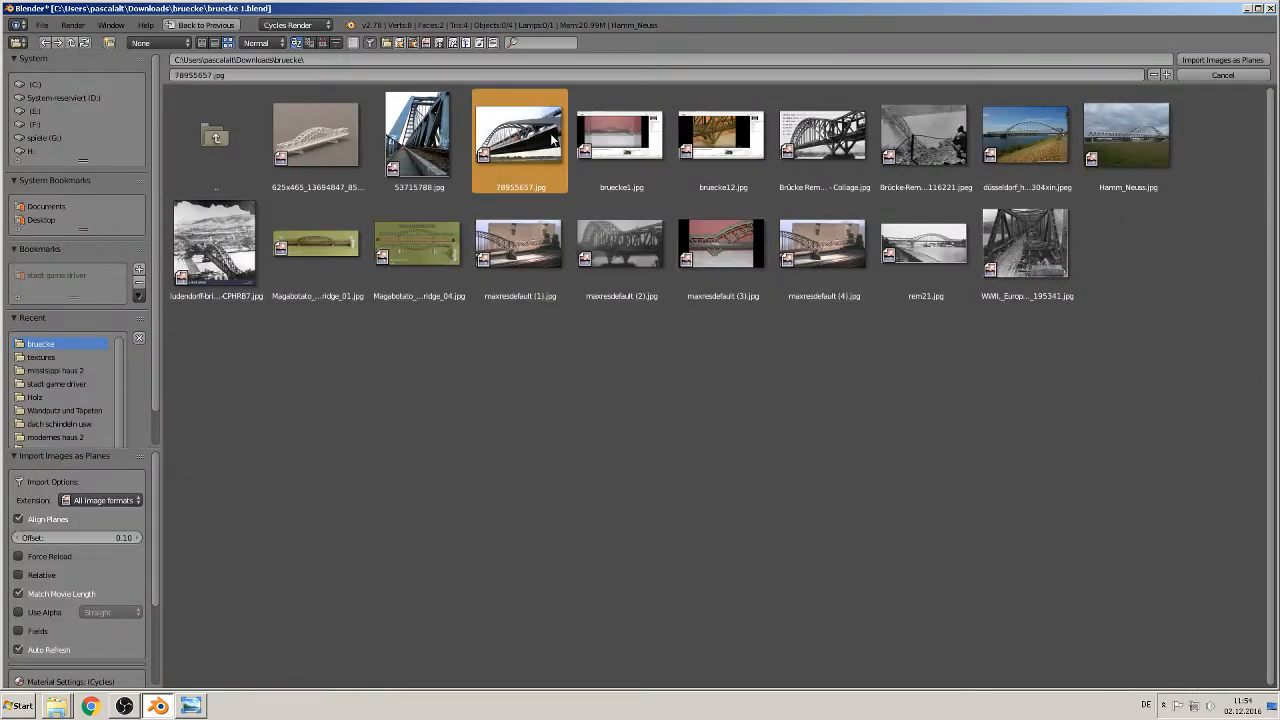
Rotate the imported image plane 90° about the X axis and scale it up by about 6.035.
{"action": "scroll", "coordinate": [600, 290], "scroll_direction": "down", "scroll_amount": 5}
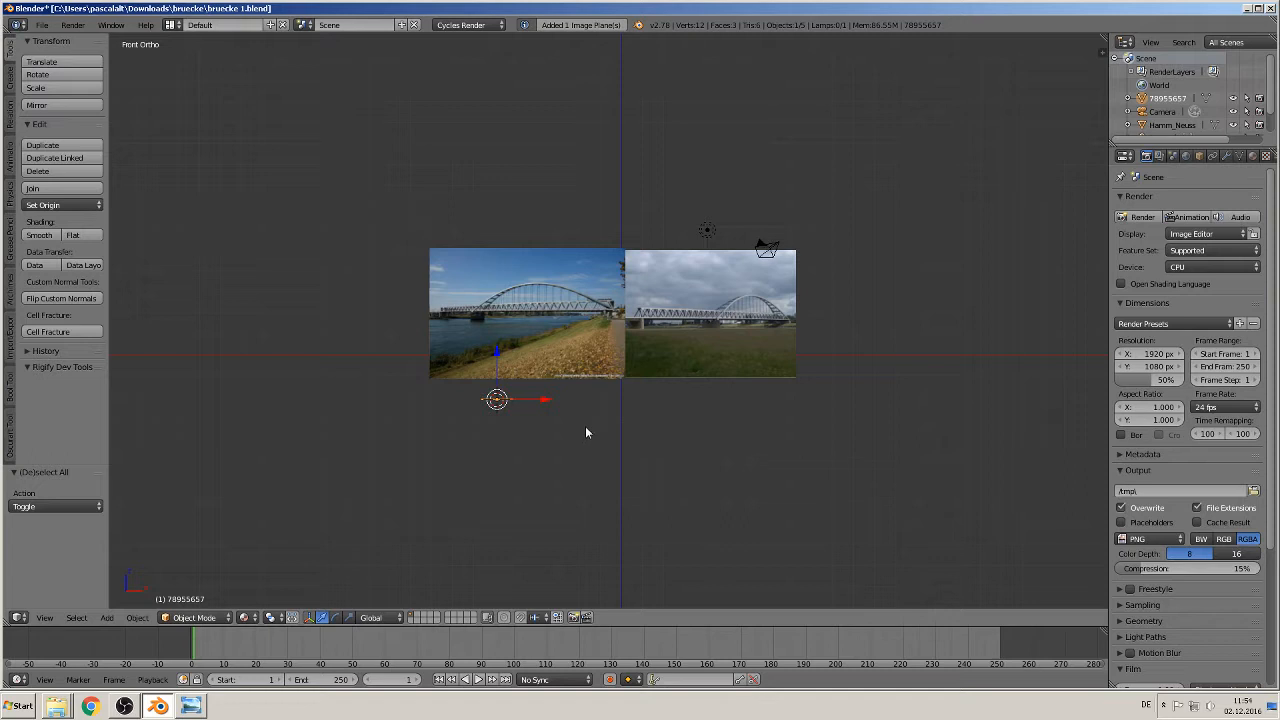
{"action": "type", "text": "rx90"}
{"action": "key", "text": "Return"}
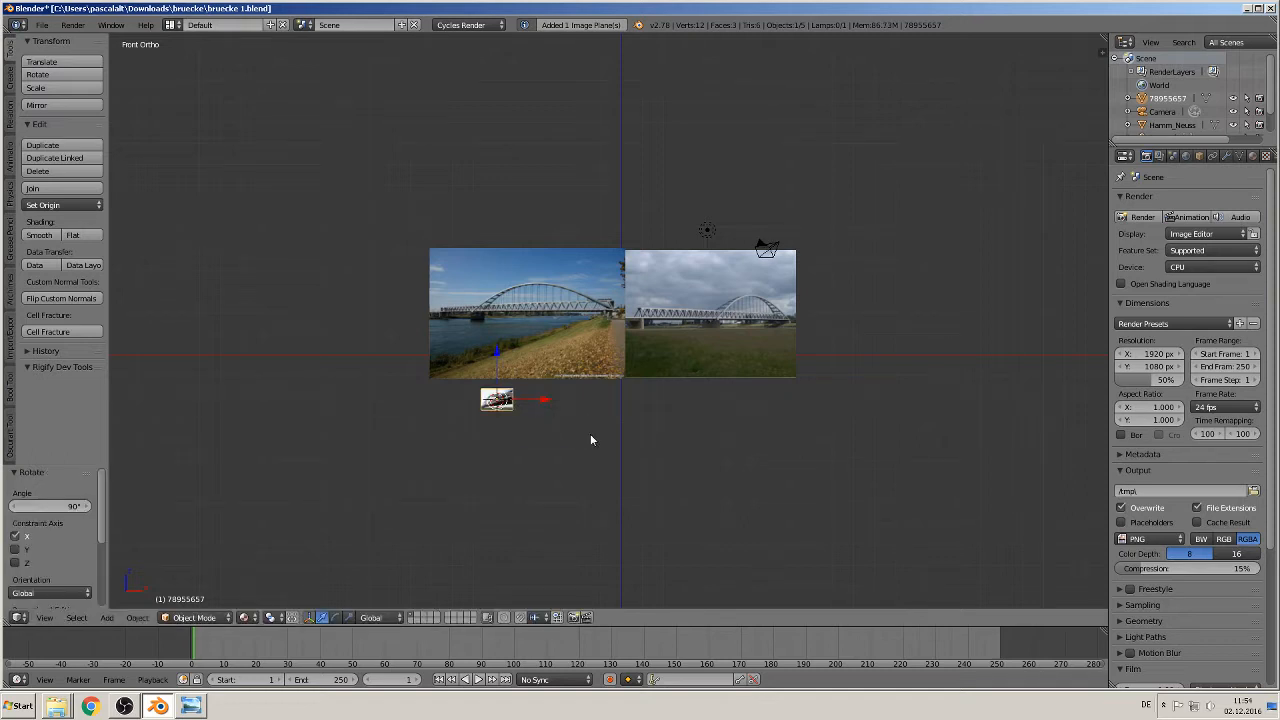
{"action": "key", "text": "s"}
{"action": "left_click", "coordinate": [1035, 104]}
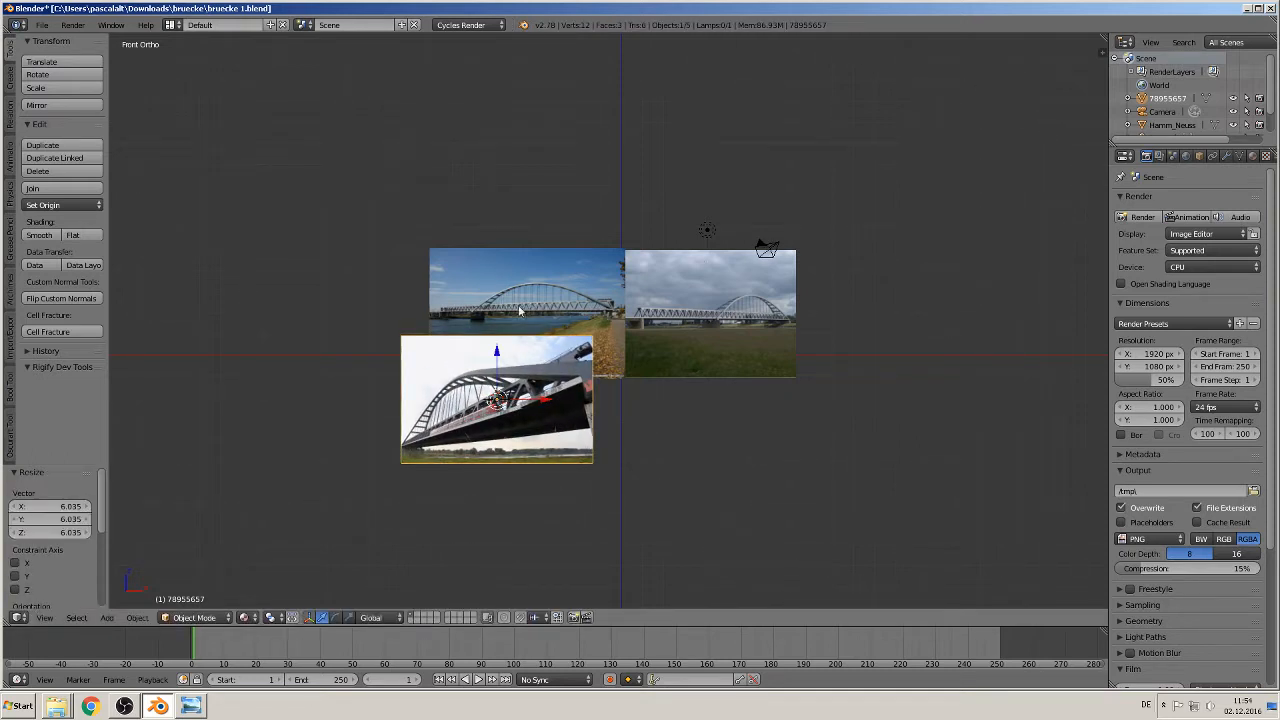
Move the image plane about -7.77 in X and 4.14 in Z, flush against the river photo's left edge.
{"action": "key", "text": "g"}
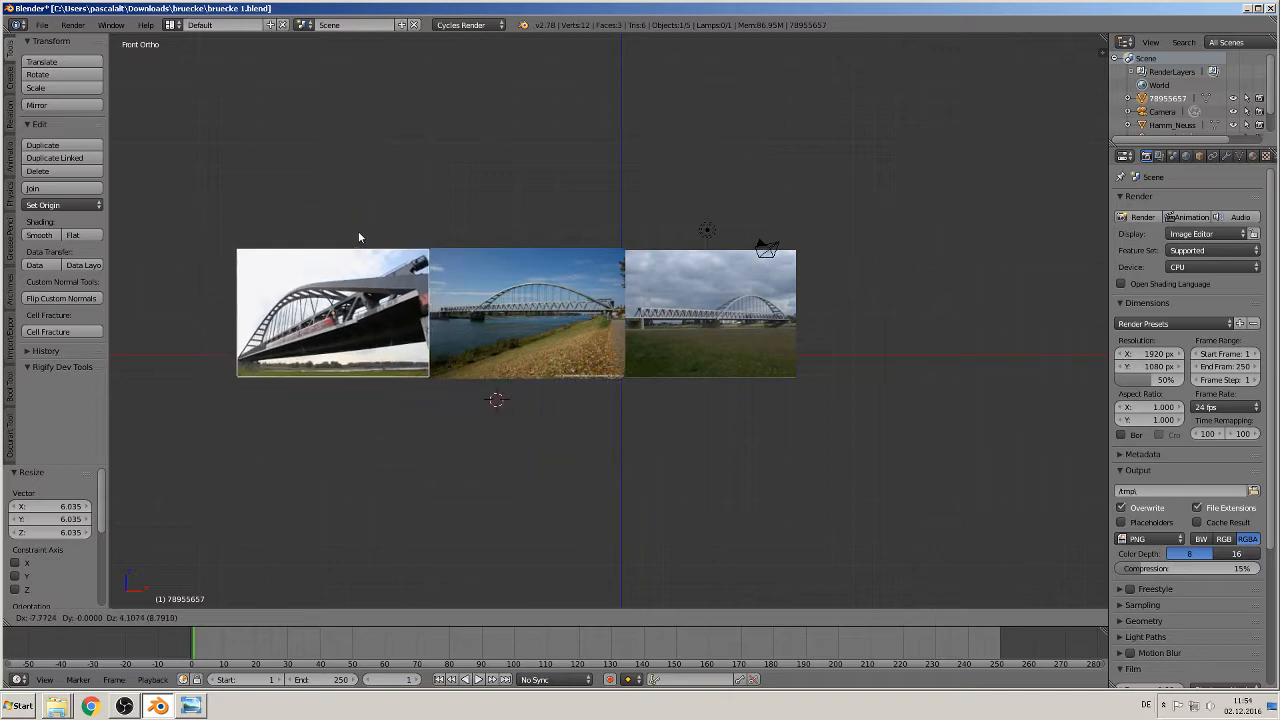
{"action": "left_click", "coordinate": [358, 237]}
{"action": "scroll", "coordinate": [471, 301], "scroll_direction": "up", "scroll_amount": 5}
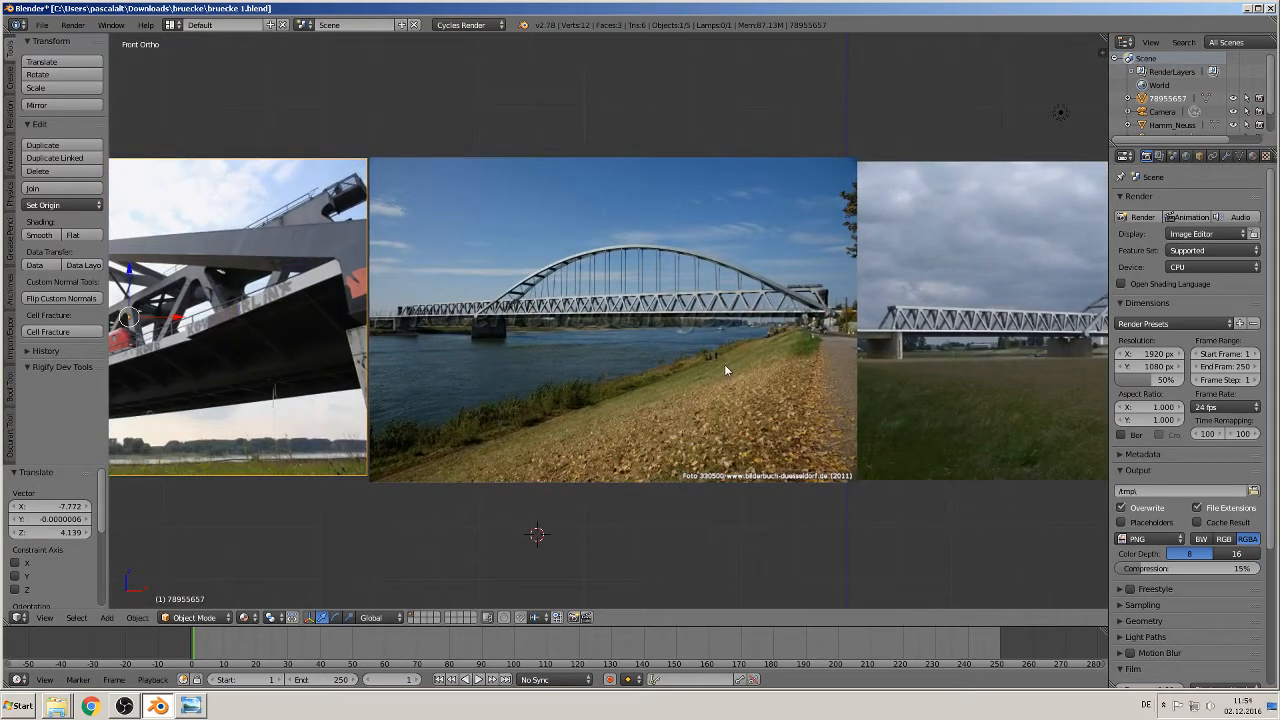
{"action": "middle_click_drag", "start_coordinate": [724, 364], "coordinate": [988, 354], "text": "shift"}
{"action": "scroll", "coordinate": [802, 340], "scroll_direction": "down", "scroll_amount": 3}
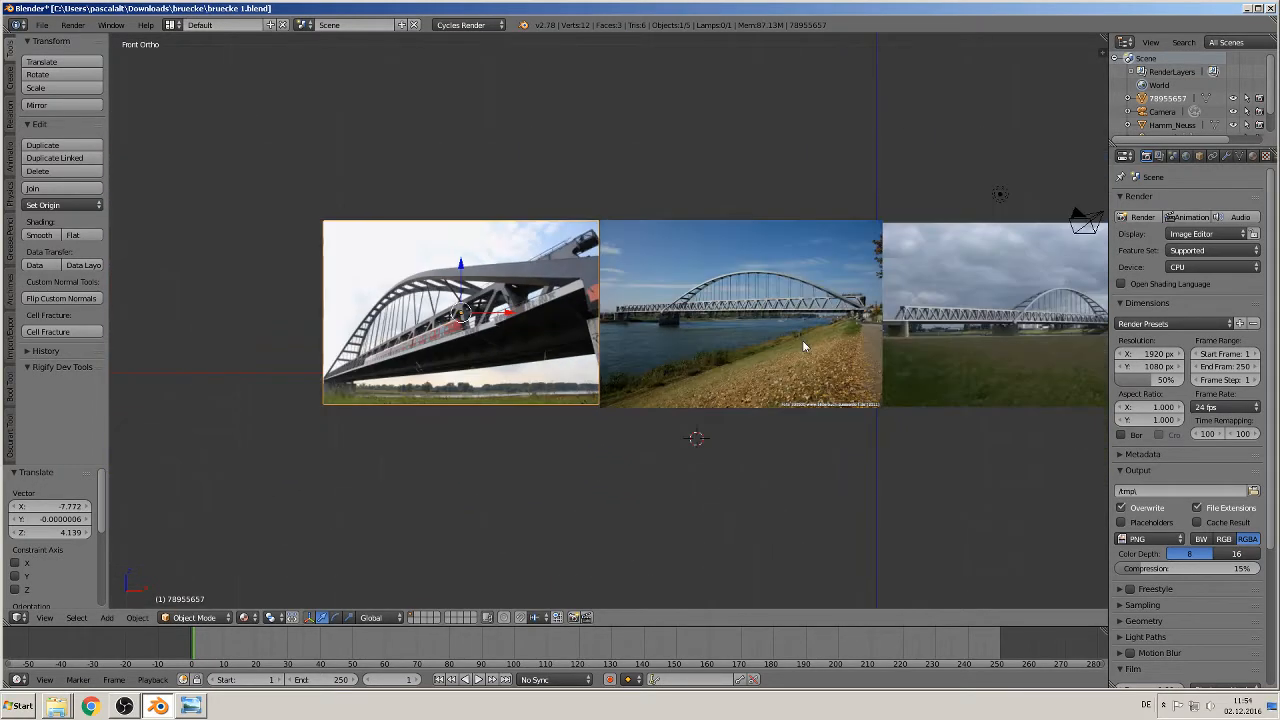
Turn on the Screencast Keys display for the 3D view.
{"action": "key", "text": "n"}
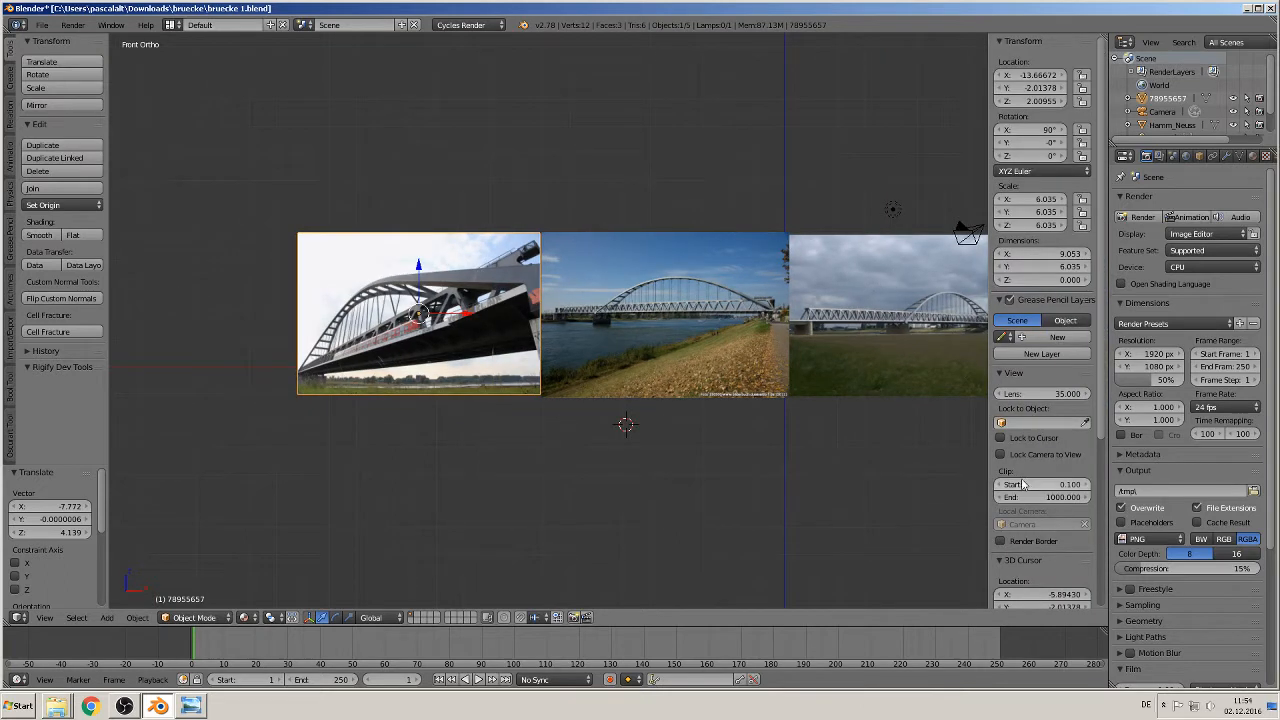
{"action": "scroll", "coordinate": [1022, 484], "scroll_direction": "down", "scroll_amount": 5}
{"action": "left_click", "coordinate": [1046, 597]}
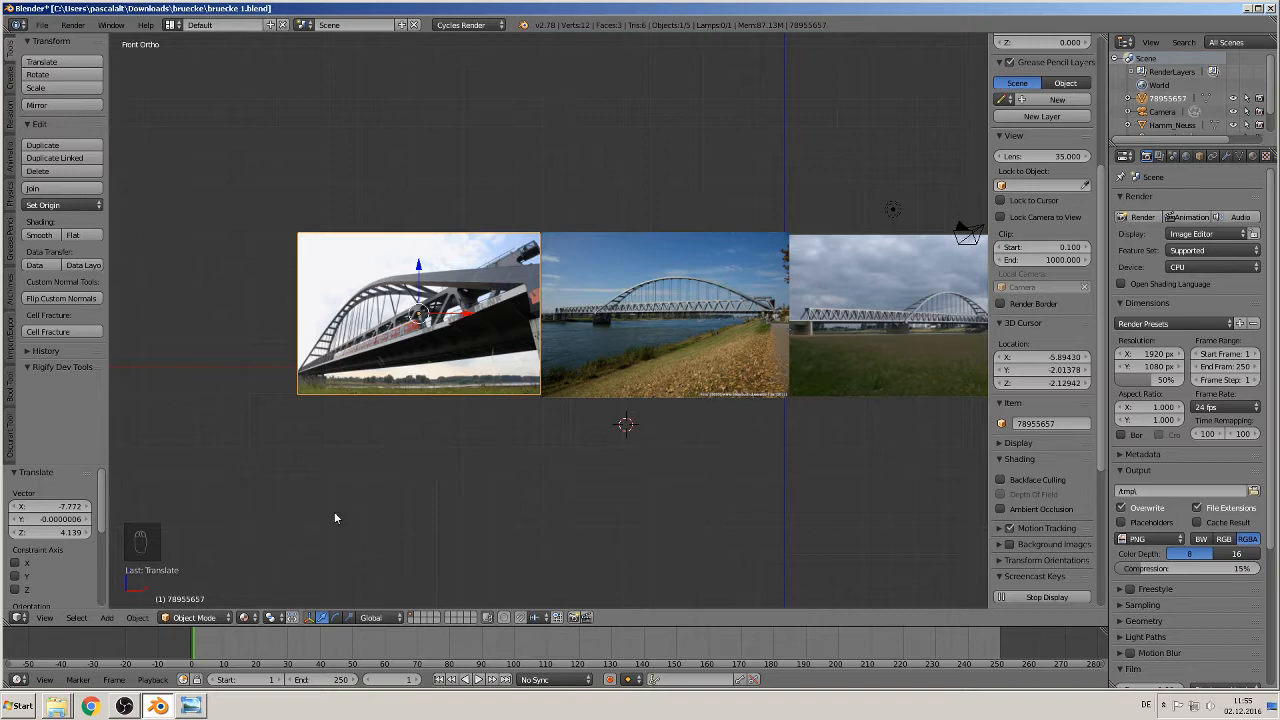
{"action": "key", "text": "n"}
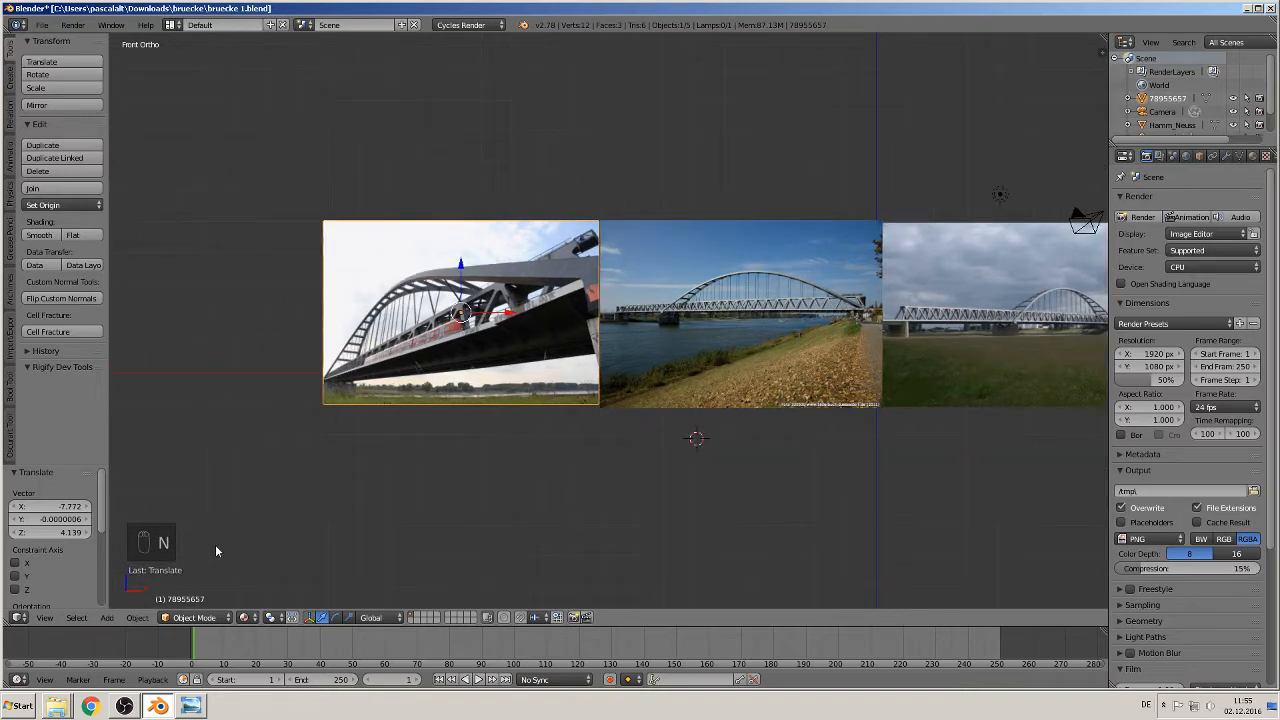
Save the file with the three reference photos under its current name.
{"action": "middle_click_drag", "start_coordinate": [758, 405], "coordinate": [657, 384], "text": "shift"}
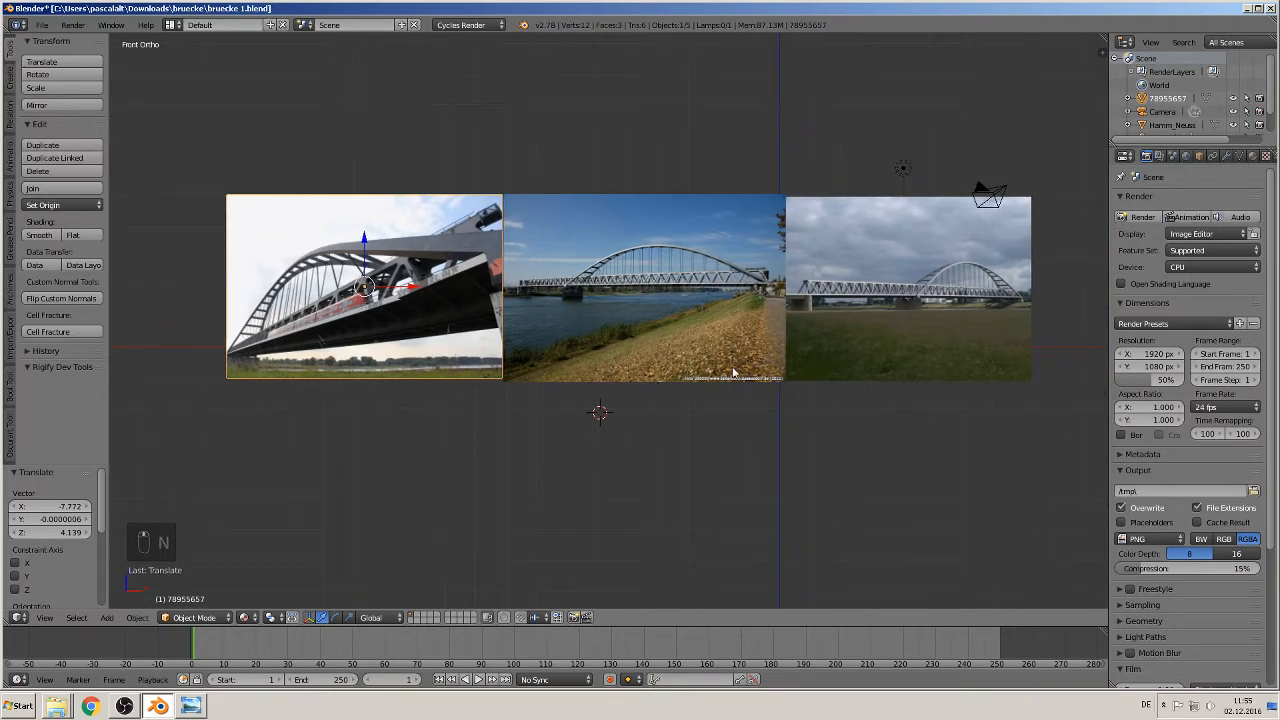
{"action": "scroll", "coordinate": [690, 385], "scroll_direction": "up", "scroll_amount": 1}
{"action": "scroll", "coordinate": [688, 383], "scroll_direction": "up", "scroll_amount": 3}
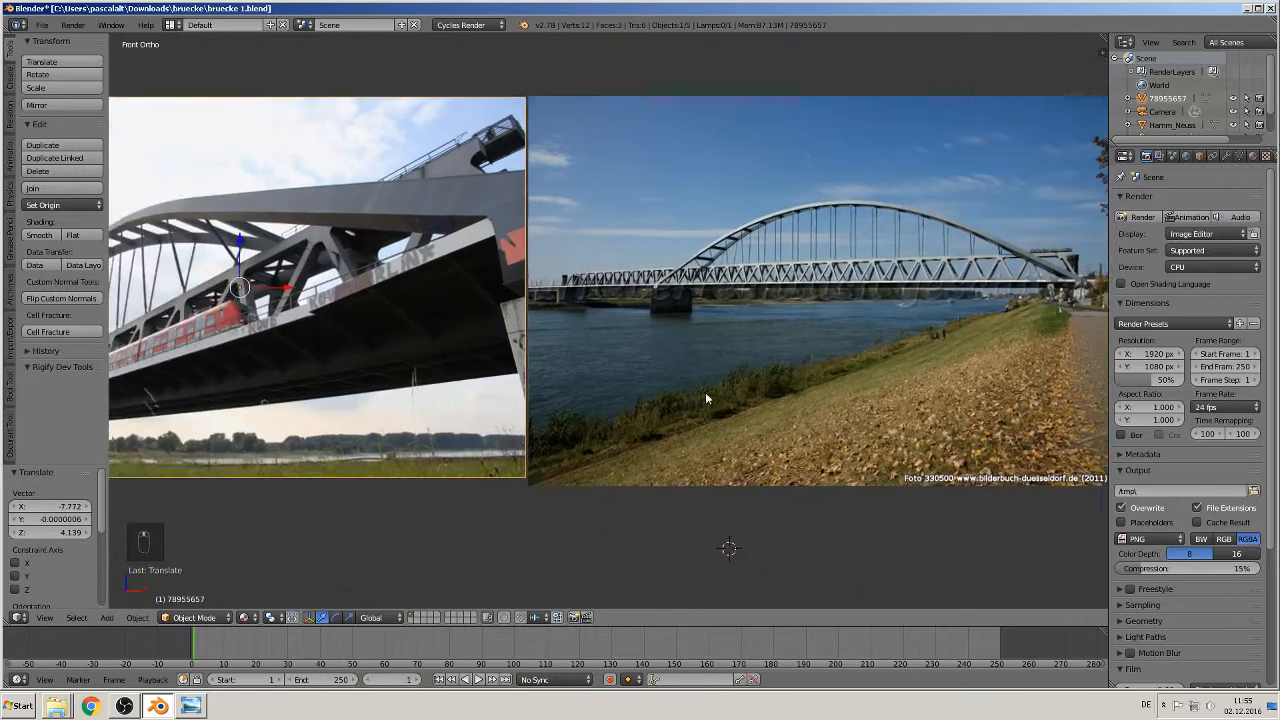
{"action": "left_click", "coordinate": [43, 25]}
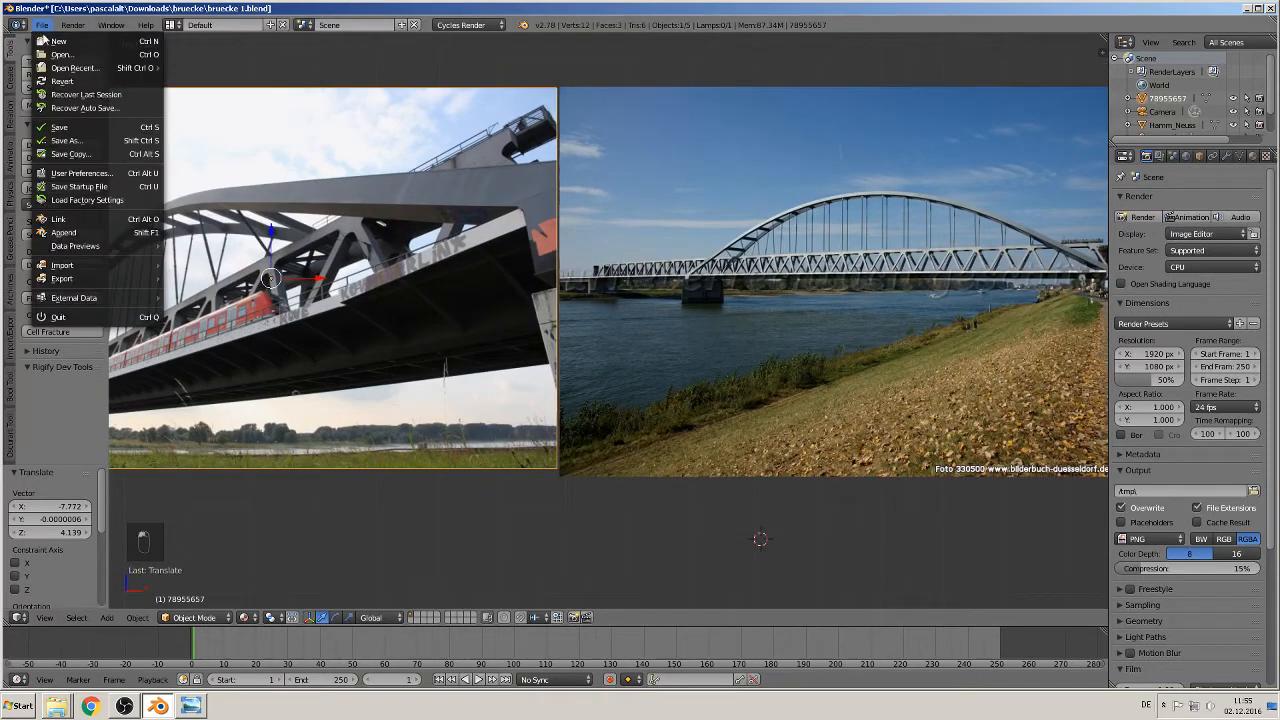
{"action": "left_click", "coordinate": [70, 128]}
Examine the bridge structure across the three reference photos in the front orthographic view.
{"action": "scroll", "coordinate": [951, 309], "scroll_direction": "down", "scroll_amount": 2}
{"action": "middle_click_drag", "start_coordinate": [855, 296], "coordinate": [590, 305]}
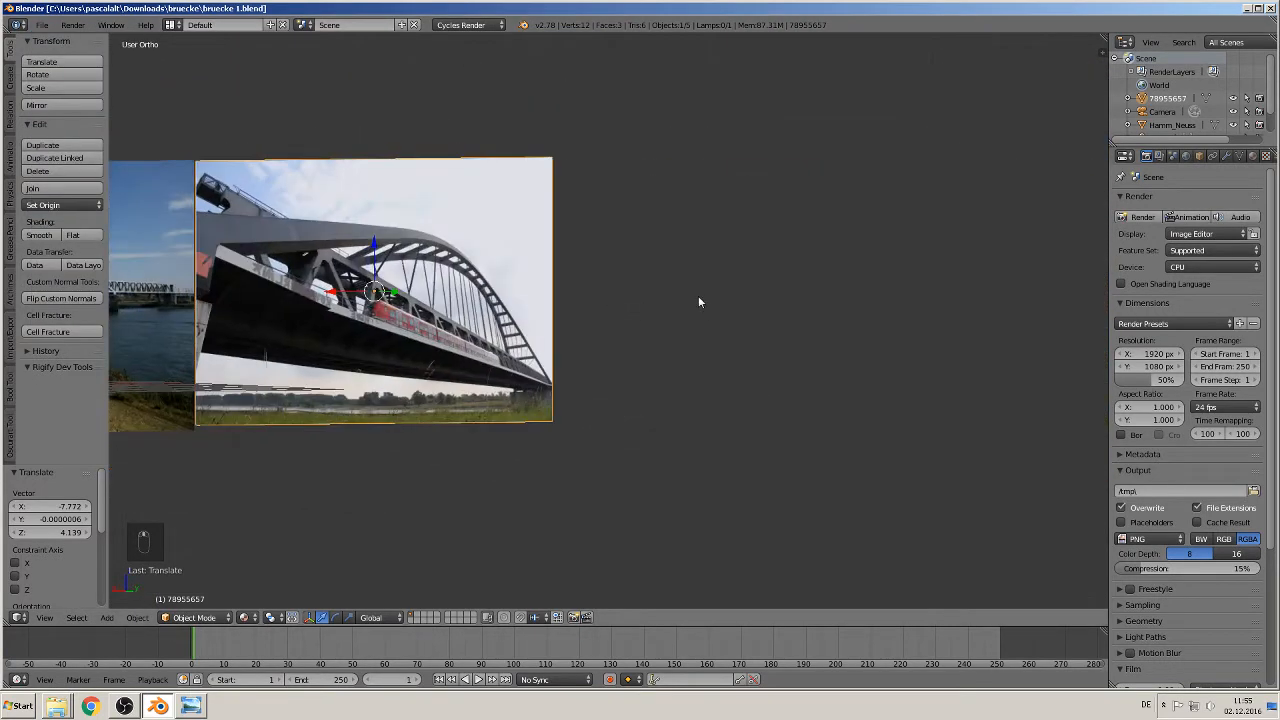
{"action": "key", "text": "KP_0"}
{"action": "key", "text": "KP_1"}
{"action": "key", "text": "KP_1"}
{"action": "scroll", "coordinate": [843, 343], "scroll_direction": "down", "scroll_amount": 2}
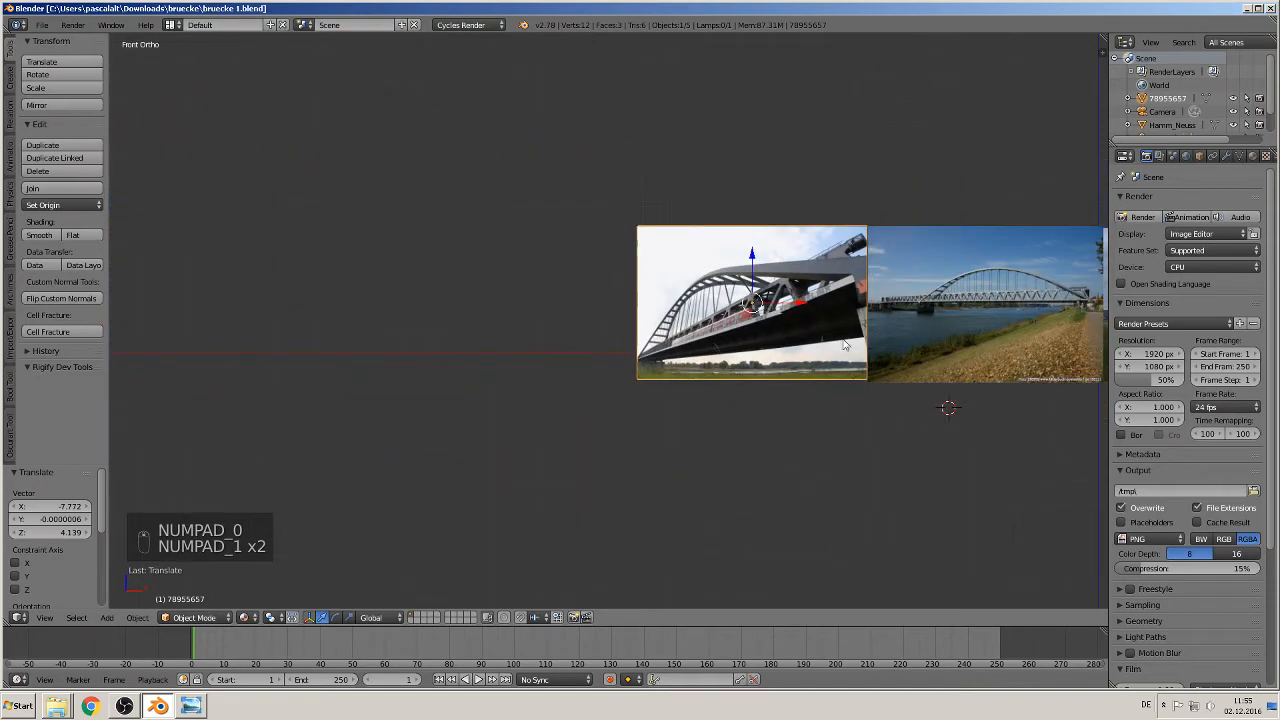
{"action": "middle_click_drag", "start_coordinate": [912, 341], "coordinate": [470, 305], "text": "shift"}
{"action": "scroll", "coordinate": [631, 322], "scroll_direction": "up", "scroll_amount": 6}
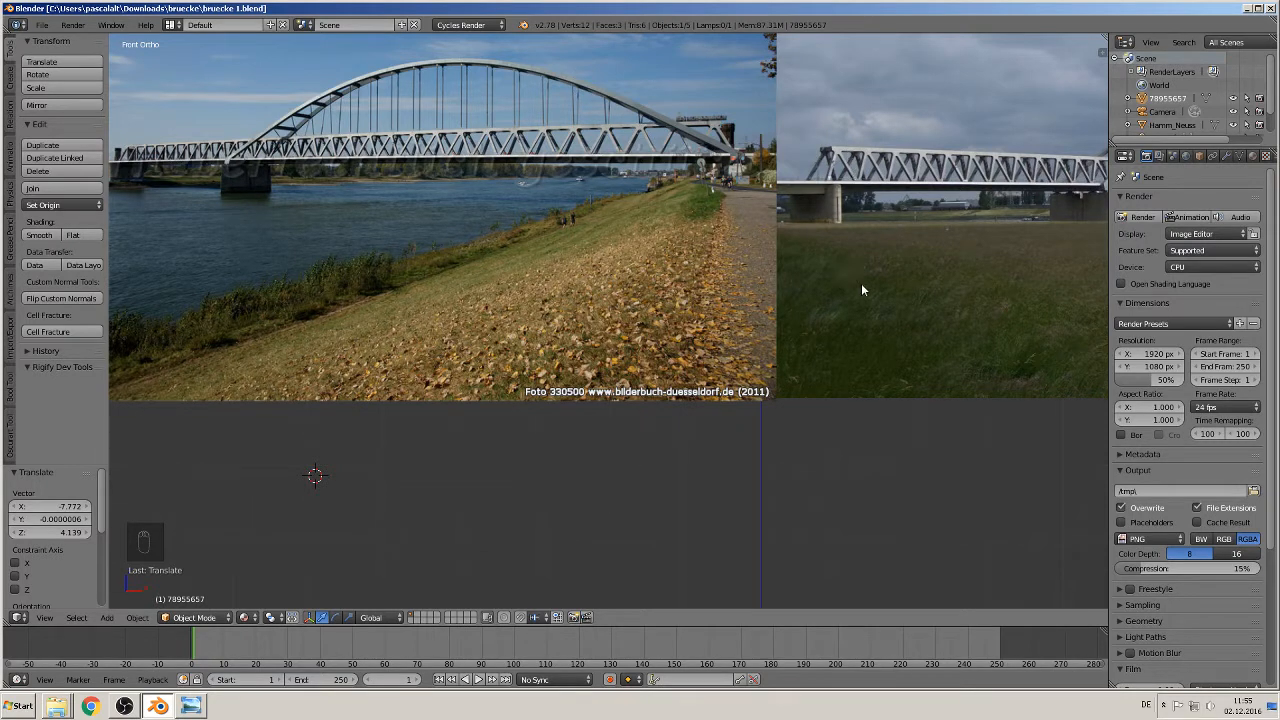
{"action": "middle_click_drag", "start_coordinate": [614, 509], "coordinate": [757, 352], "text": "shift"}
{"action": "scroll", "coordinate": [677, 403], "scroll_direction": "down", "scroll_amount": 3}
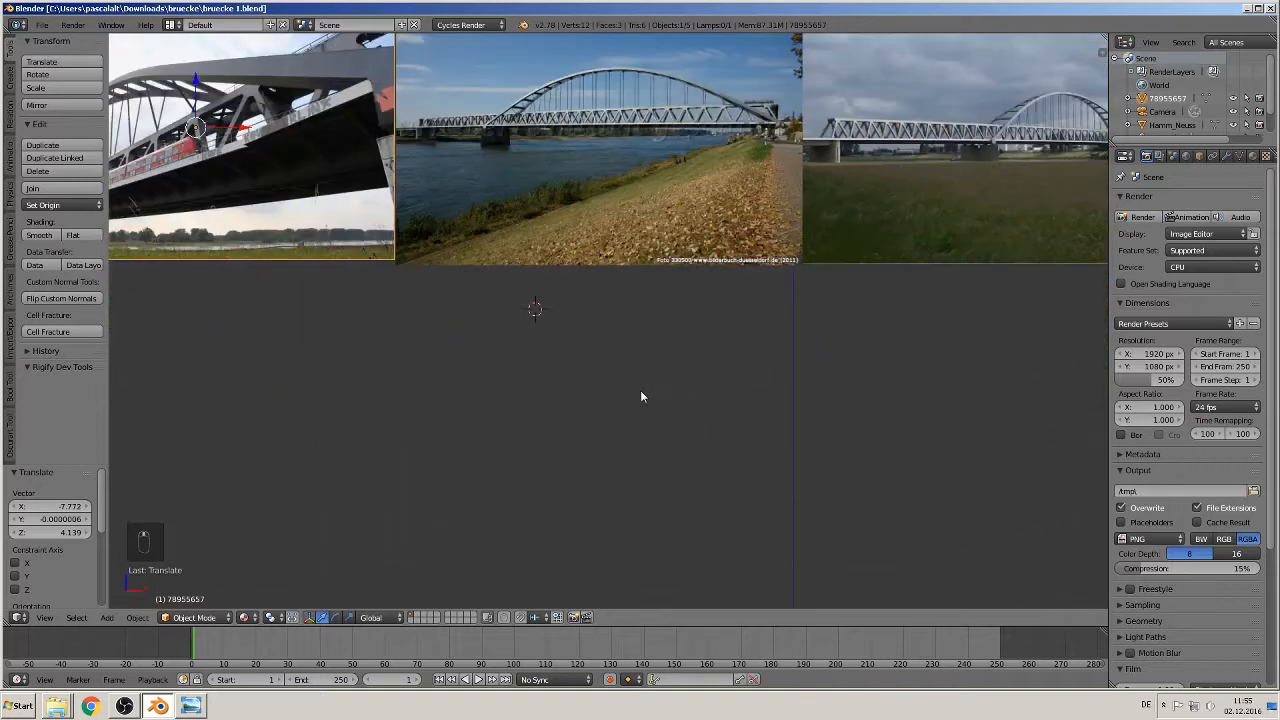
{"action": "middle_click_drag", "start_coordinate": [914, 85], "coordinate": [733, 221], "text": "shift"}
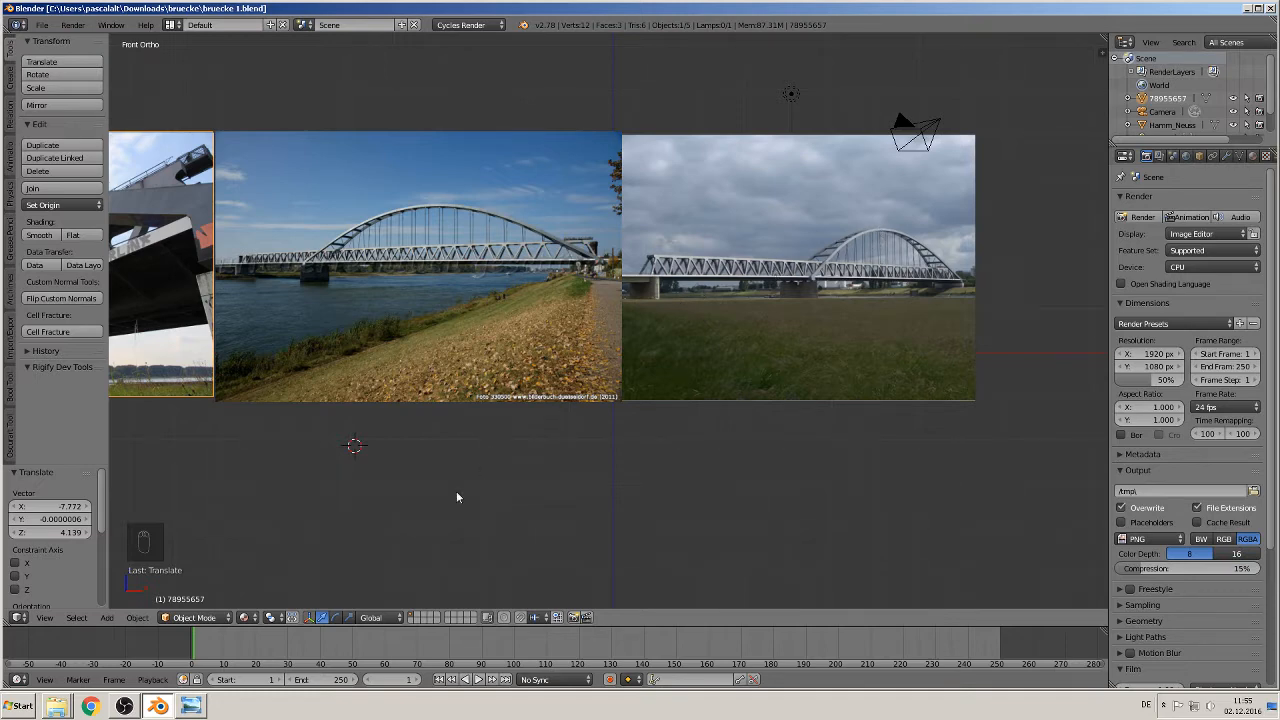
Place the 3D cursor in the empty area below the photos, add a cube there and scale it down to about 0.062.
{"action": "middle_click_drag", "start_coordinate": [414, 517], "coordinate": [548, 357], "text": "shift"}
{"action": "scroll", "coordinate": [481, 420], "scroll_direction": "up", "scroll_amount": 2}
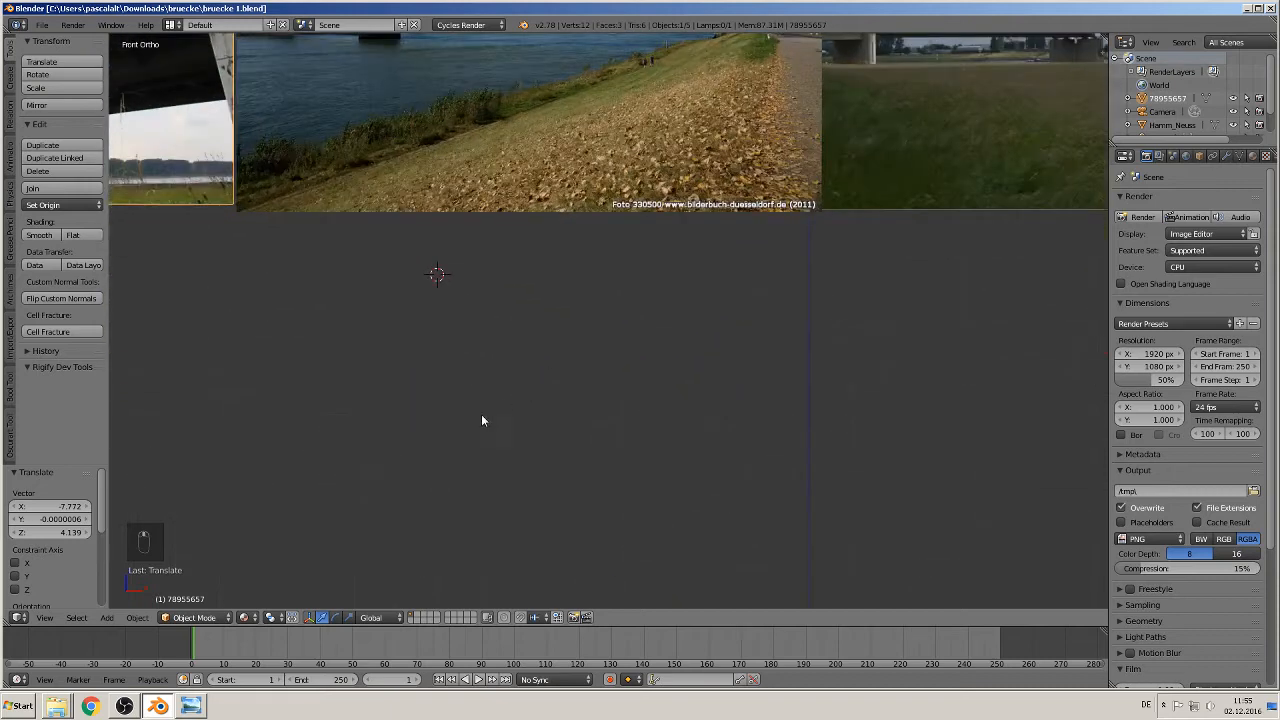
{"action": "left_click", "coordinate": [329, 348]}
{"action": "left_click", "coordinate": [132, 617]}
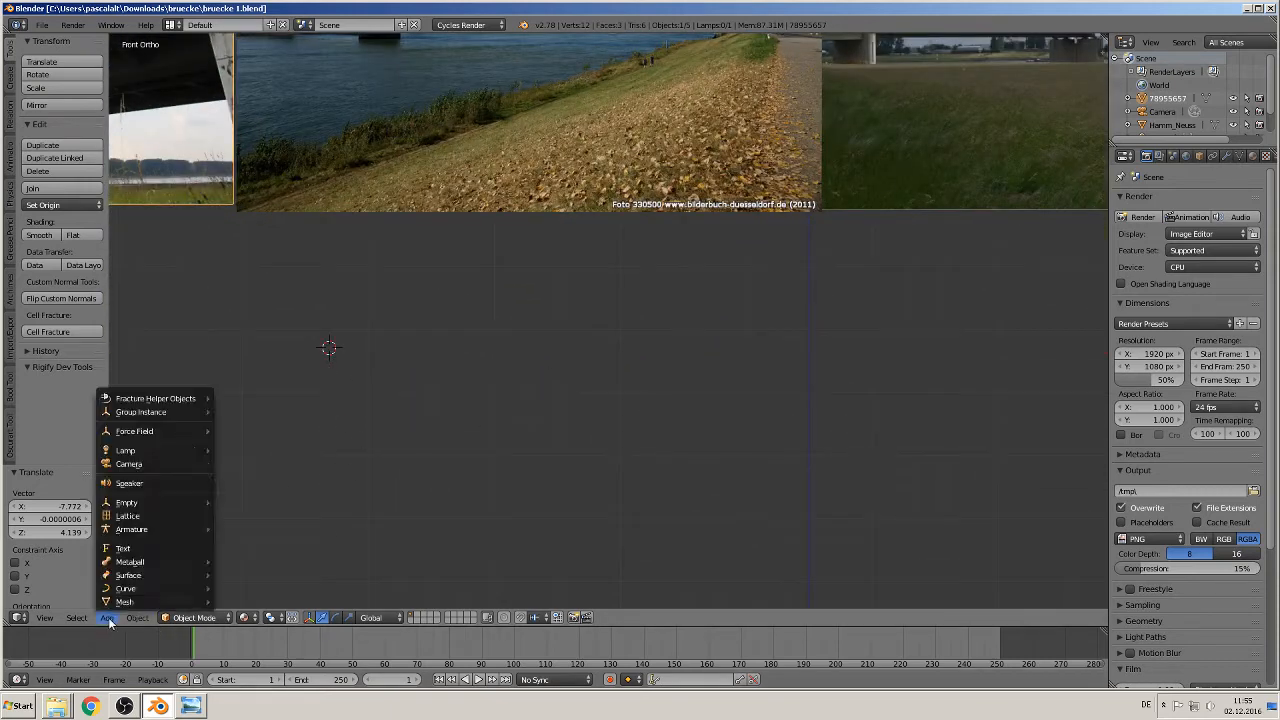
{"action": "mouse_move", "coordinate": [107, 617]}
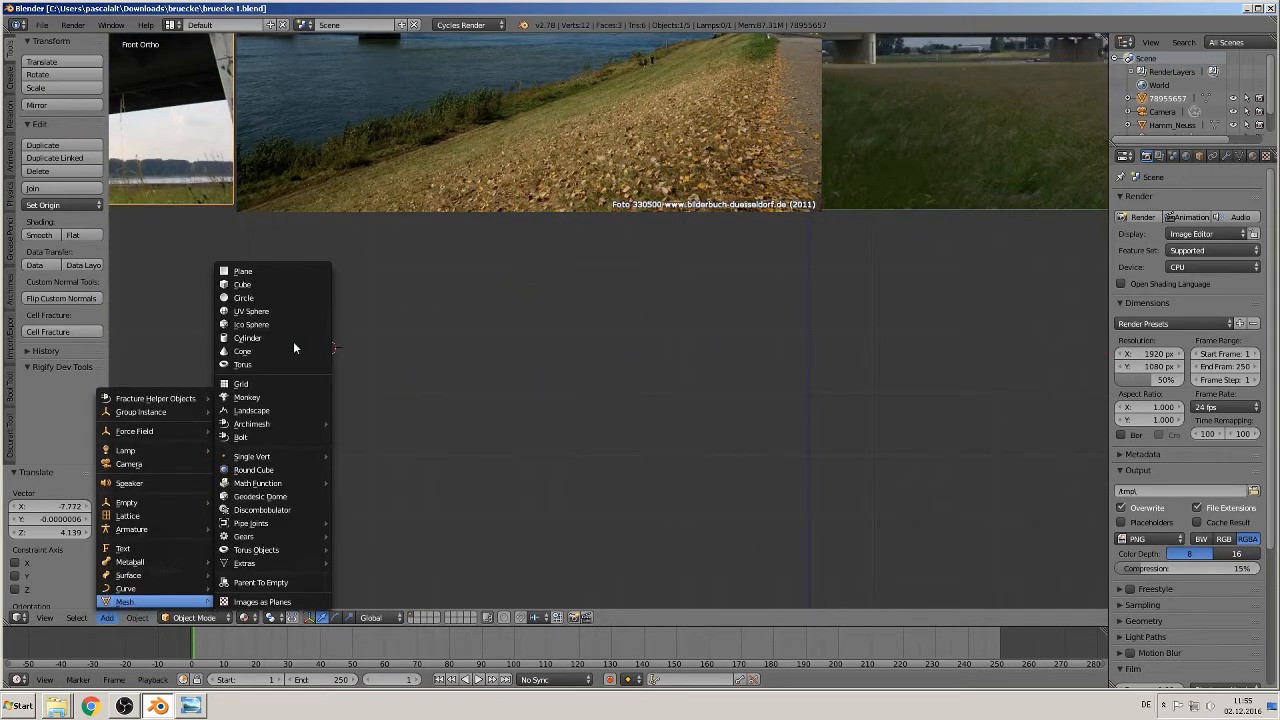
{"action": "left_click", "coordinate": [277, 285]}
{"action": "key", "text": "s"}
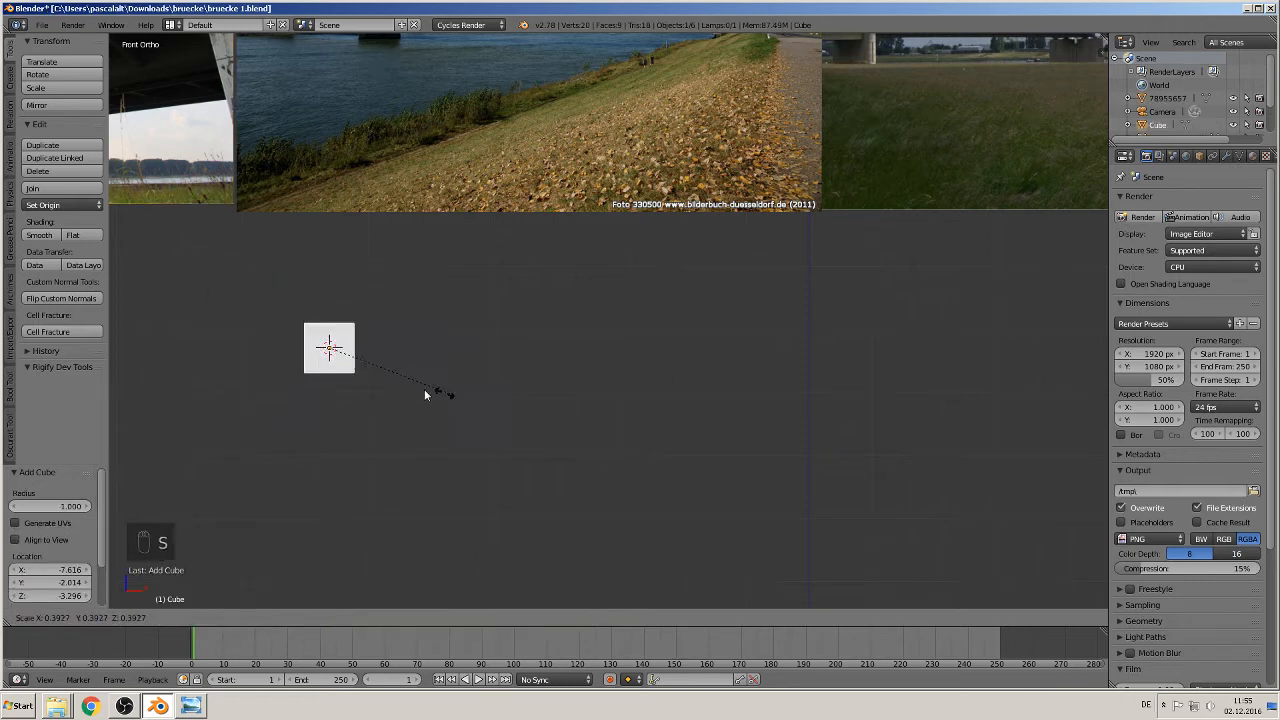
{"action": "left_click", "coordinate": [345, 360]}
Stretch the small cube along the Z axis by about 10.5 into a thin upright post.
{"action": "scroll", "coordinate": [334, 345], "scroll_direction": "up", "scroll_amount": 3}
{"action": "middle_click_drag", "start_coordinate": [396, 367], "coordinate": [704, 405], "text": "shift"}
{"action": "key", "text": "s"}
{"action": "key", "text": "z"}
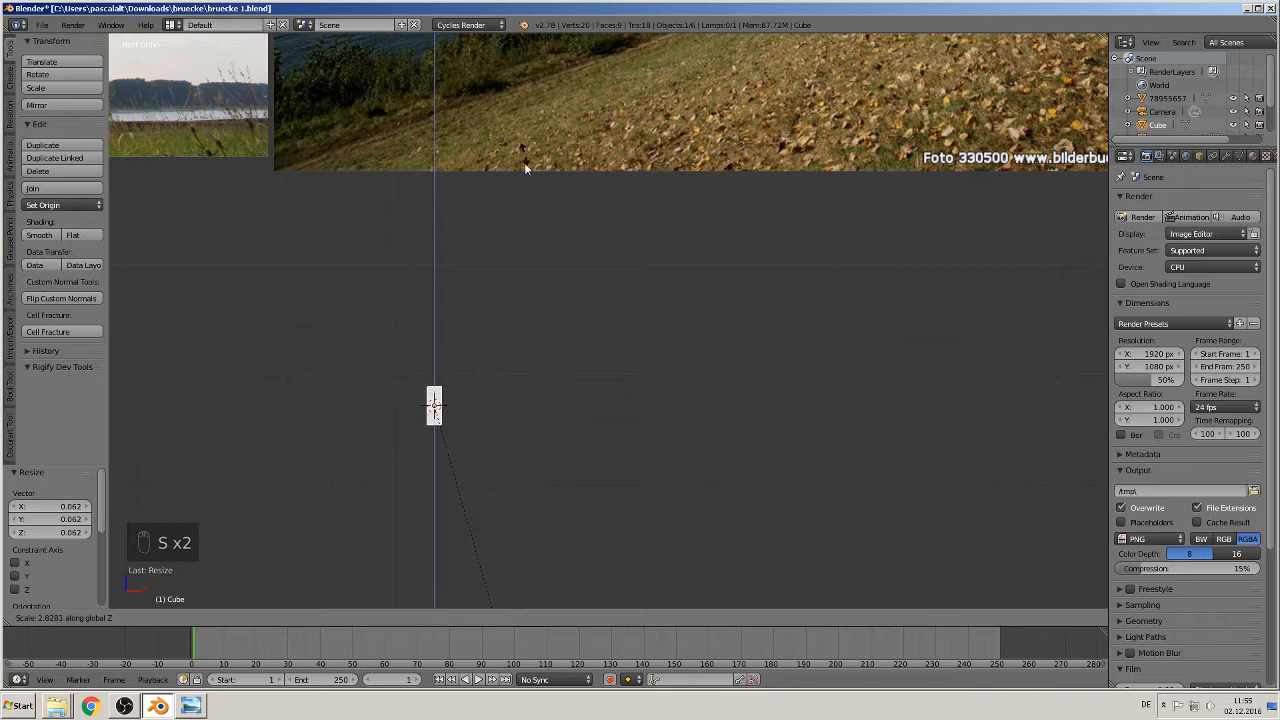
{"action": "left_click", "coordinate": [659, 463]}
{"action": "scroll", "coordinate": [610, 433], "scroll_direction": "down", "scroll_amount": 3}
{"action": "middle_click_drag", "start_coordinate": [612, 524], "coordinate": [613, 472], "text": "shift"}
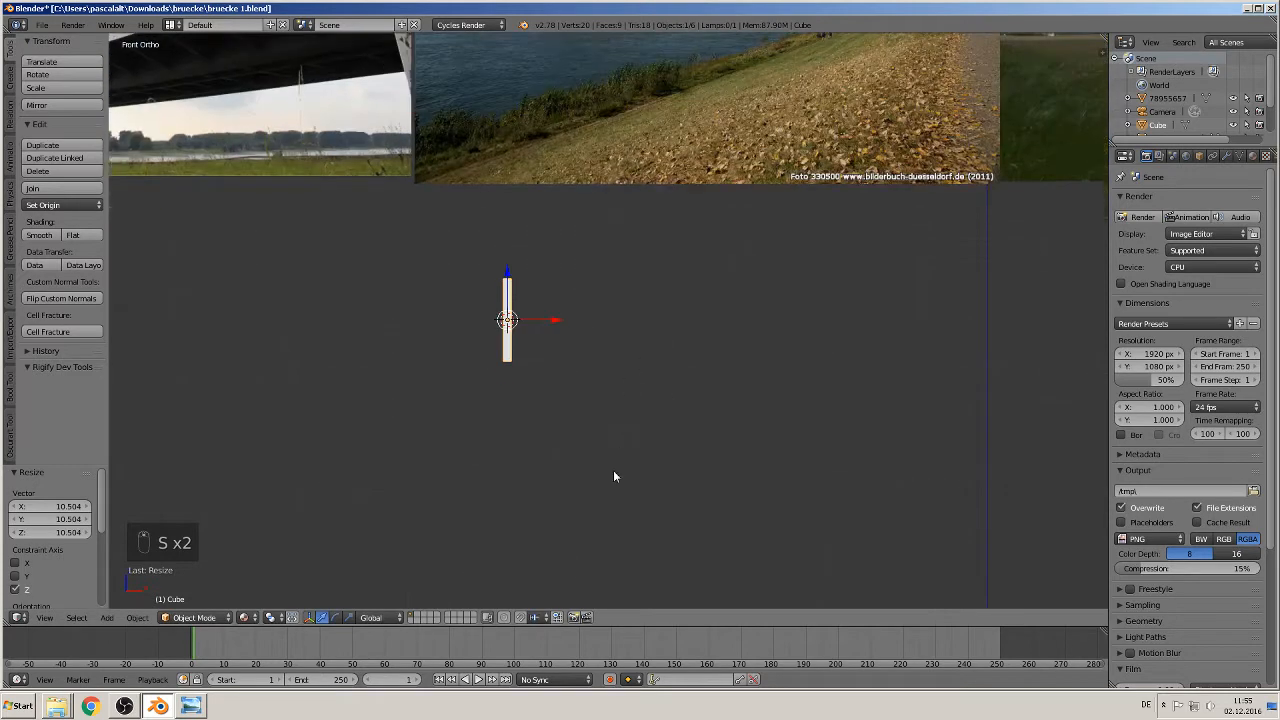
Move the post from below the photos onto the truss section of the bridge in the third reference photo.
{"action": "middle_click_drag", "start_coordinate": [663, 407], "coordinate": [553, 559], "text": "shift"}
{"action": "scroll", "coordinate": [556, 543], "scroll_direction": "down", "scroll_amount": 3}
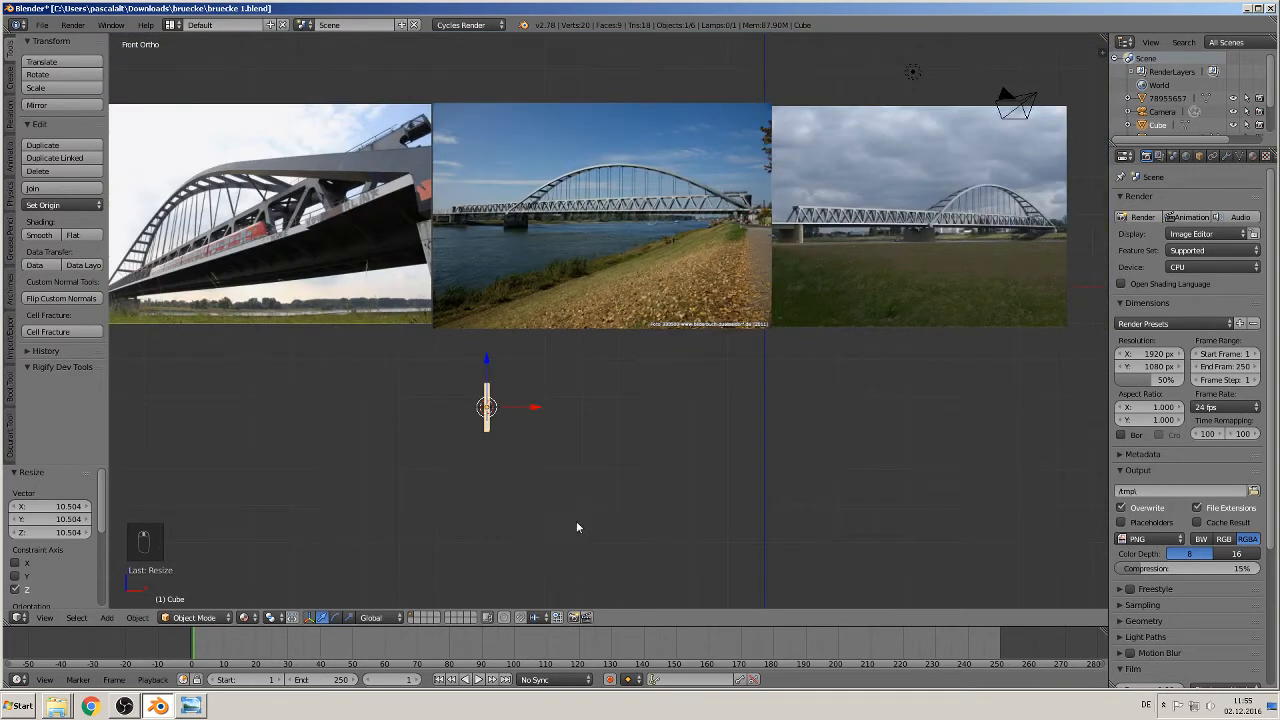
{"action": "scroll", "coordinate": [576, 521], "scroll_direction": "up", "scroll_amount": 2}
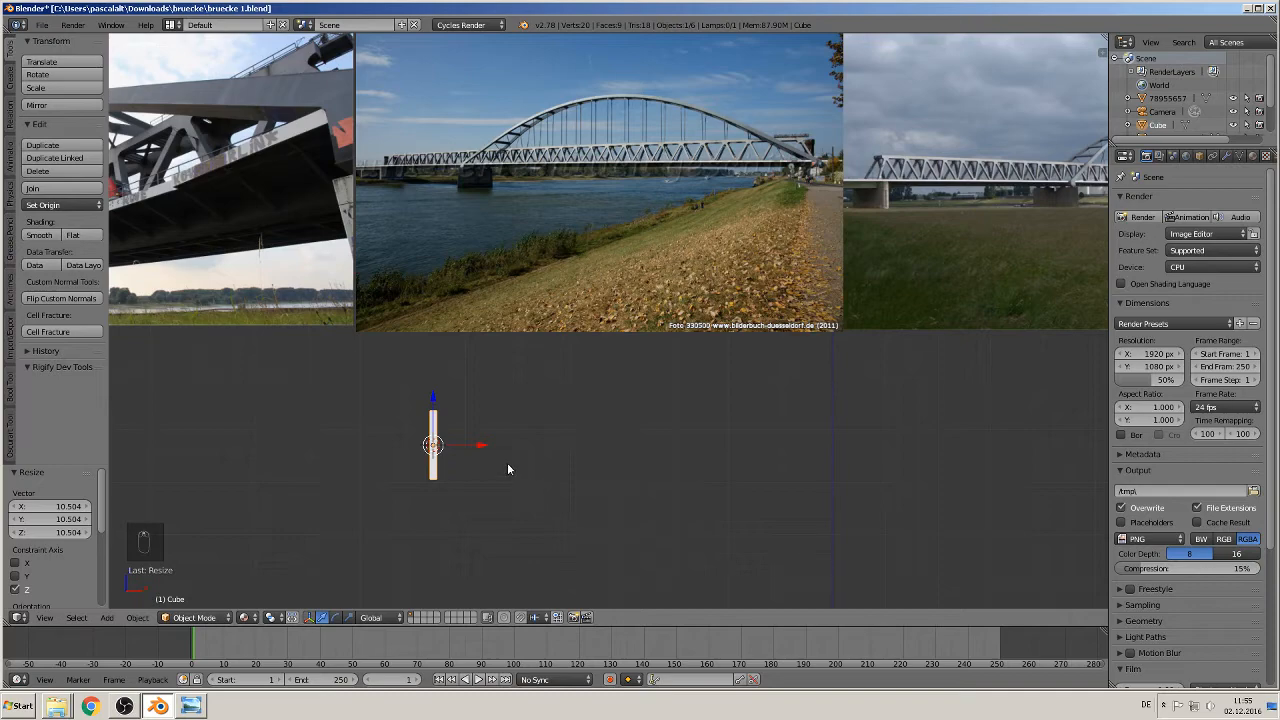
{"action": "key", "text": "g"}
{"action": "left_click", "coordinate": [987, 185]}
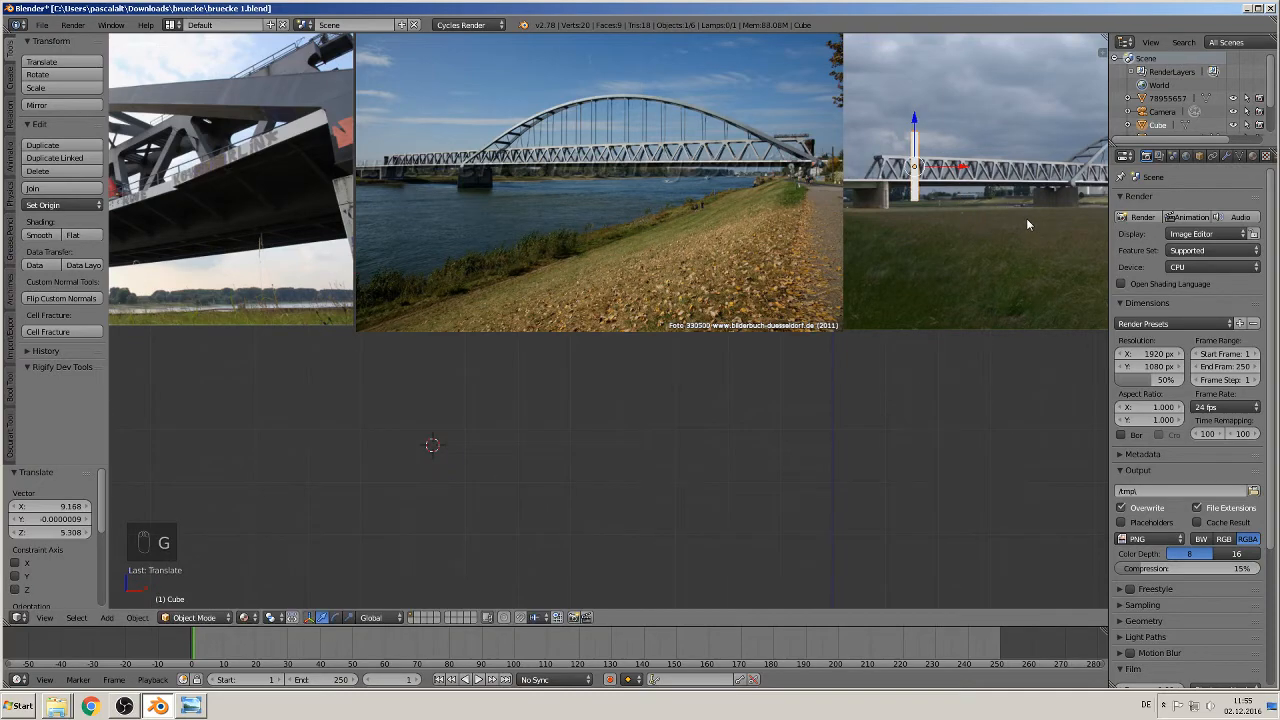
Scale the post down uniformly to about 0.3 so it roughly matches the height of the truss in the photo.
{"action": "middle_click_drag", "start_coordinate": [1026, 226], "coordinate": [768, 335], "text": "shift"}
{"action": "scroll", "coordinate": [780, 330], "scroll_direction": "up", "scroll_amount": 5}
{"action": "middle_click_drag", "start_coordinate": [886, 288], "coordinate": [691, 415], "text": "shift"}
{"action": "scroll", "coordinate": [690, 402], "scroll_direction": "up", "scroll_amount": 8}
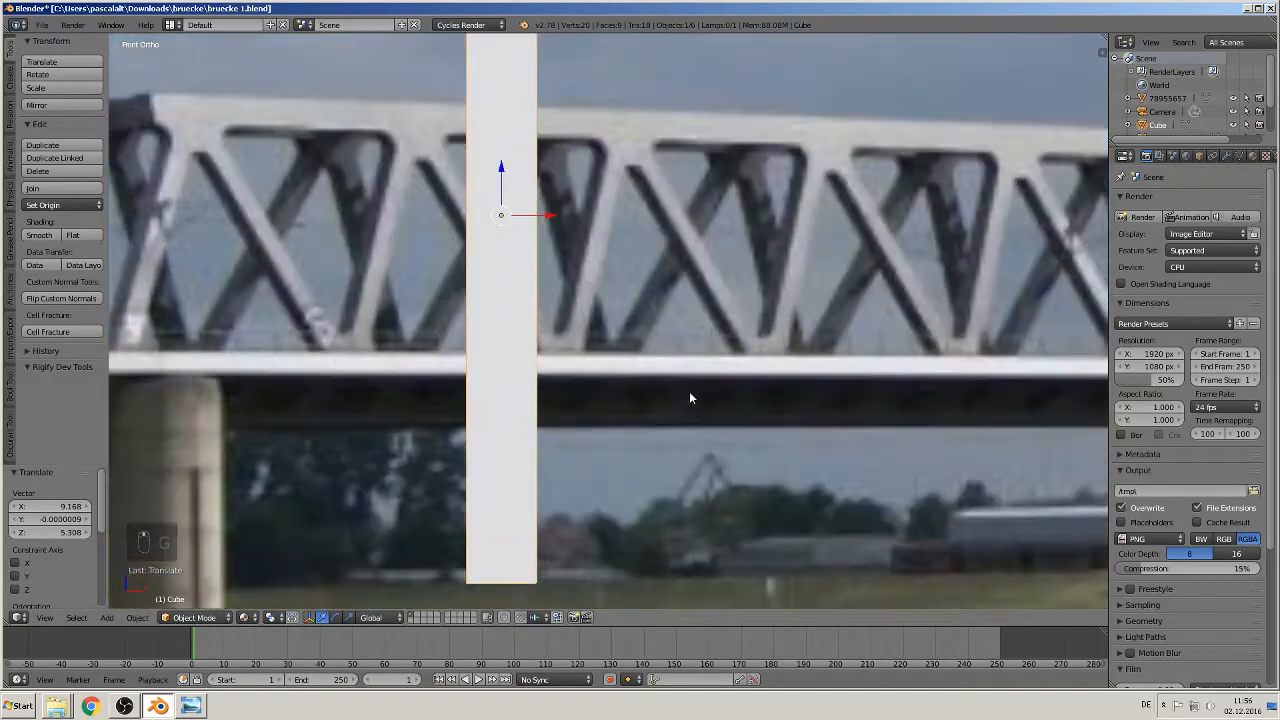
{"action": "key", "text": "s"}
{"action": "left_click", "coordinate": [548, 268]}
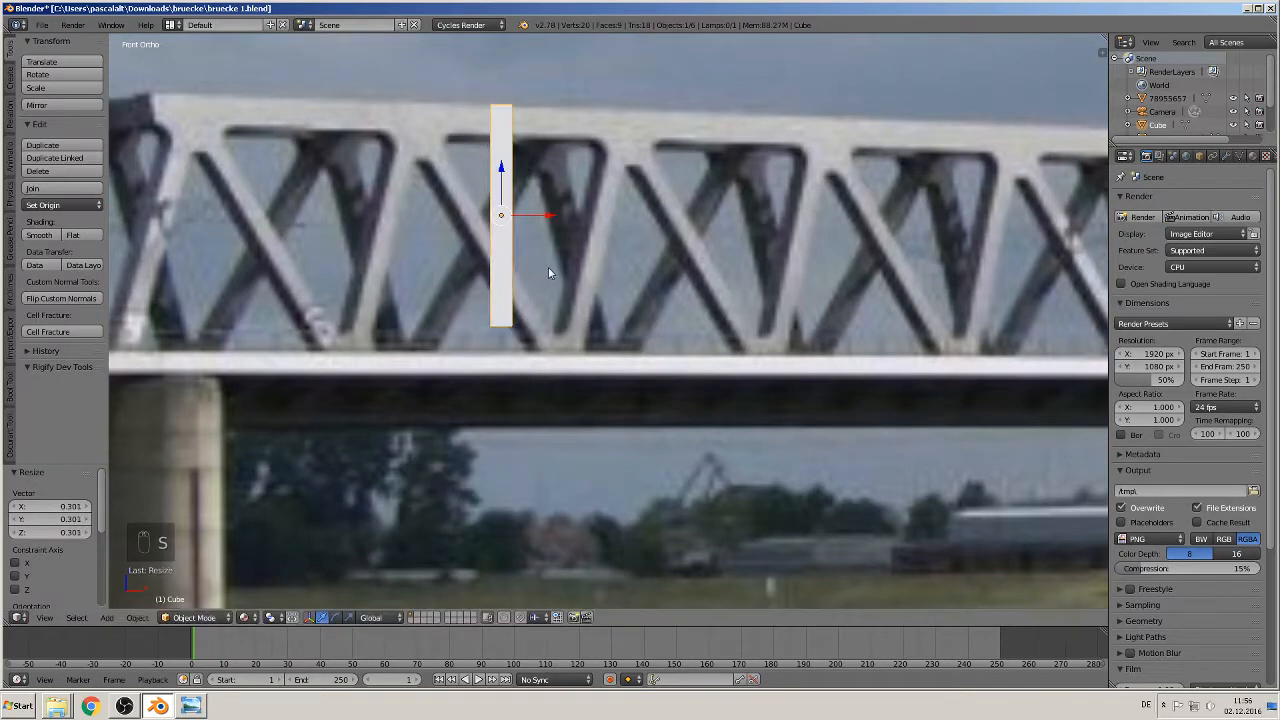
Fit the post between the truss chords, shifting it about 0.17 along X, shrinking it slightly and lowering it 0.056 along Z.
{"action": "left_click_drag", "start_coordinate": [549, 215], "coordinate": [648, 233]}
{"action": "key", "text": "s"}
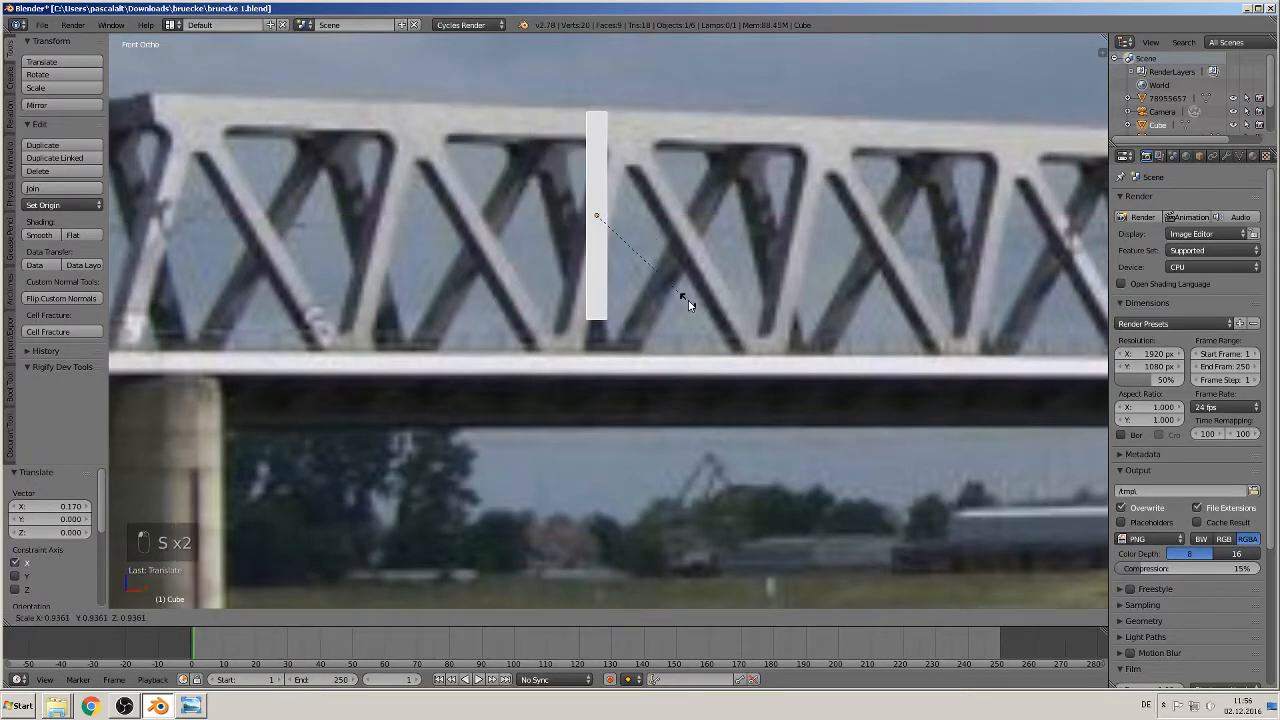
{"action": "left_click", "coordinate": [688, 301]}
{"action": "left_click_drag", "start_coordinate": [608, 184], "coordinate": [608, 216]}
{"action": "scroll", "coordinate": [704, 370], "scroll_direction": "down", "scroll_amount": 2}
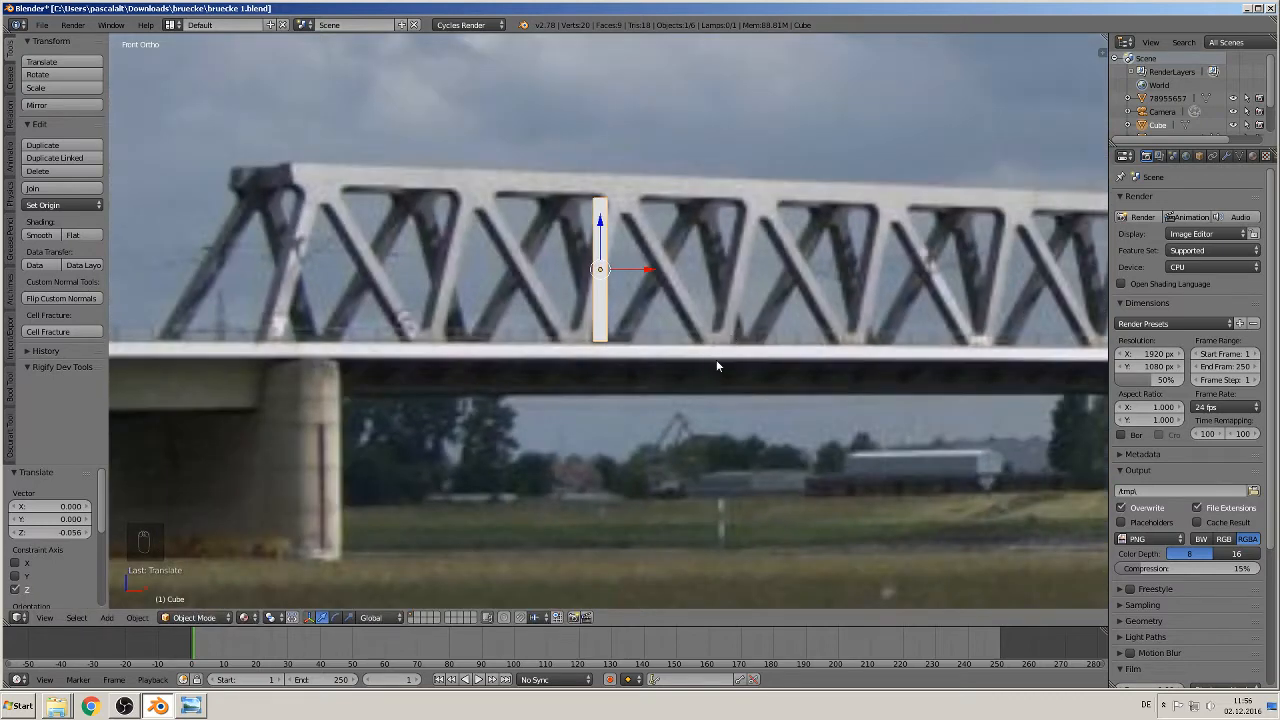
{"action": "key", "text": "r"}
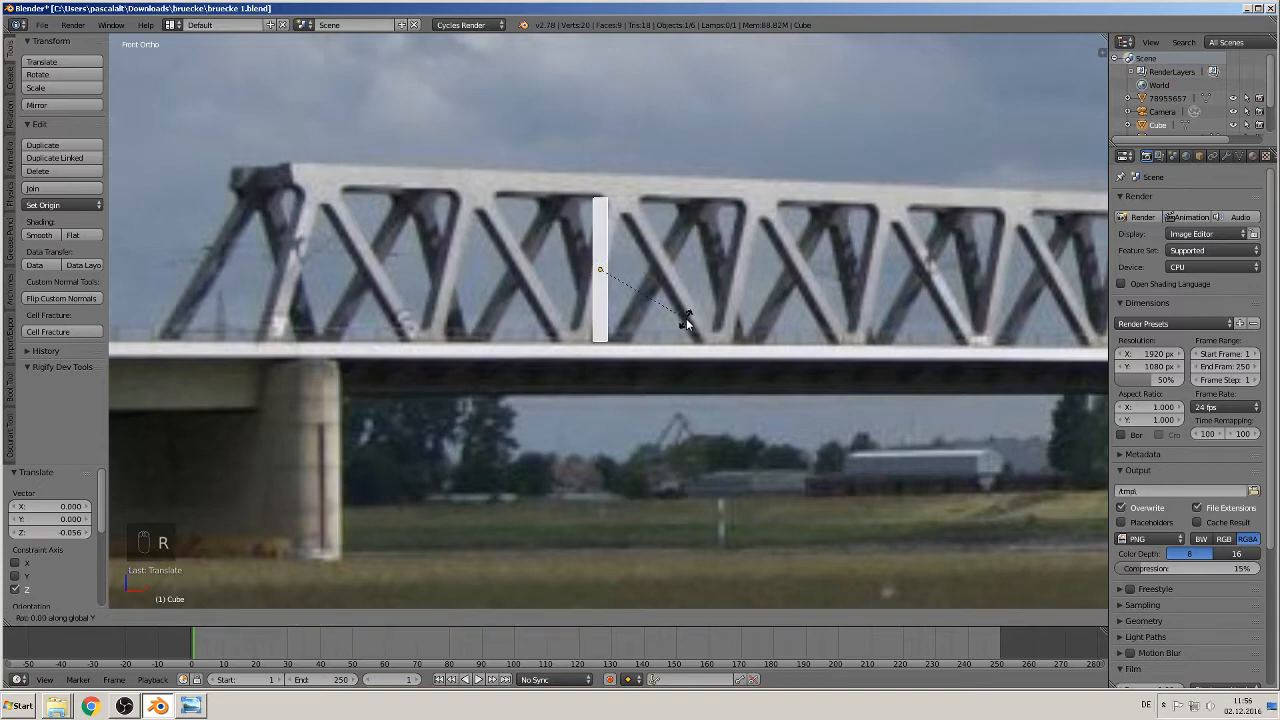
{"action": "type", "text": "45"}
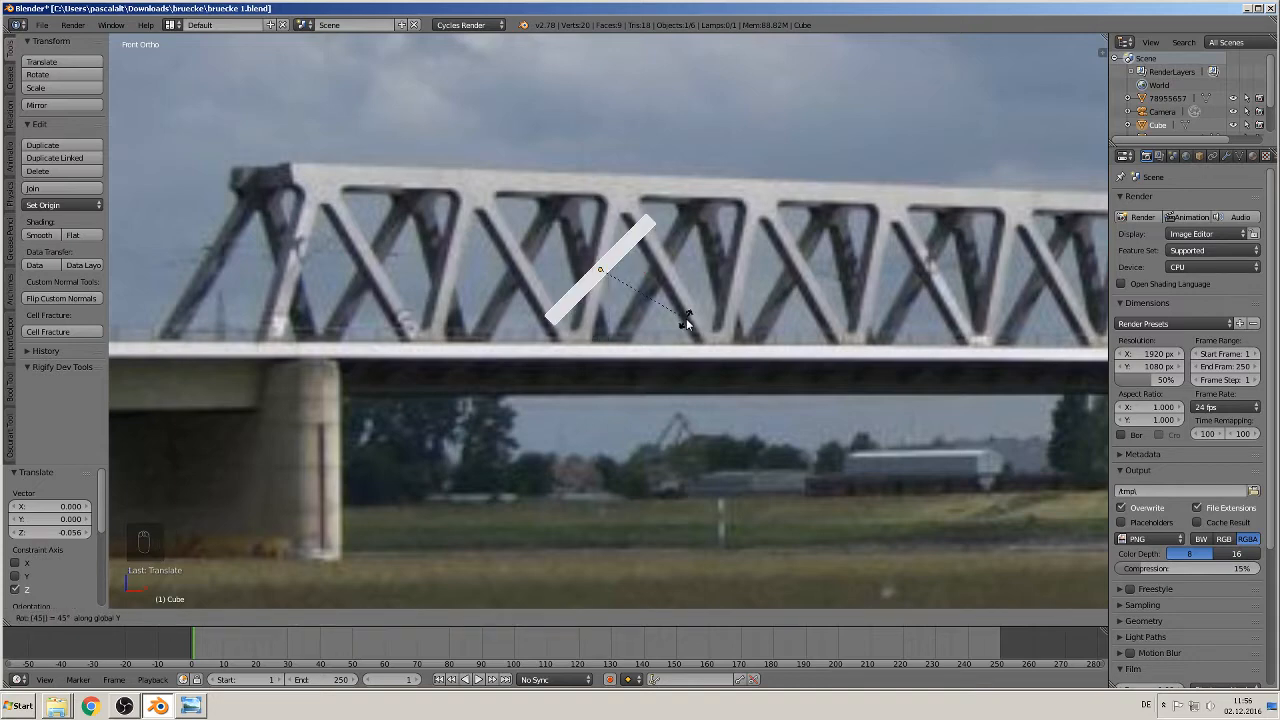
{"action": "right_click", "coordinate": [550, 322]}
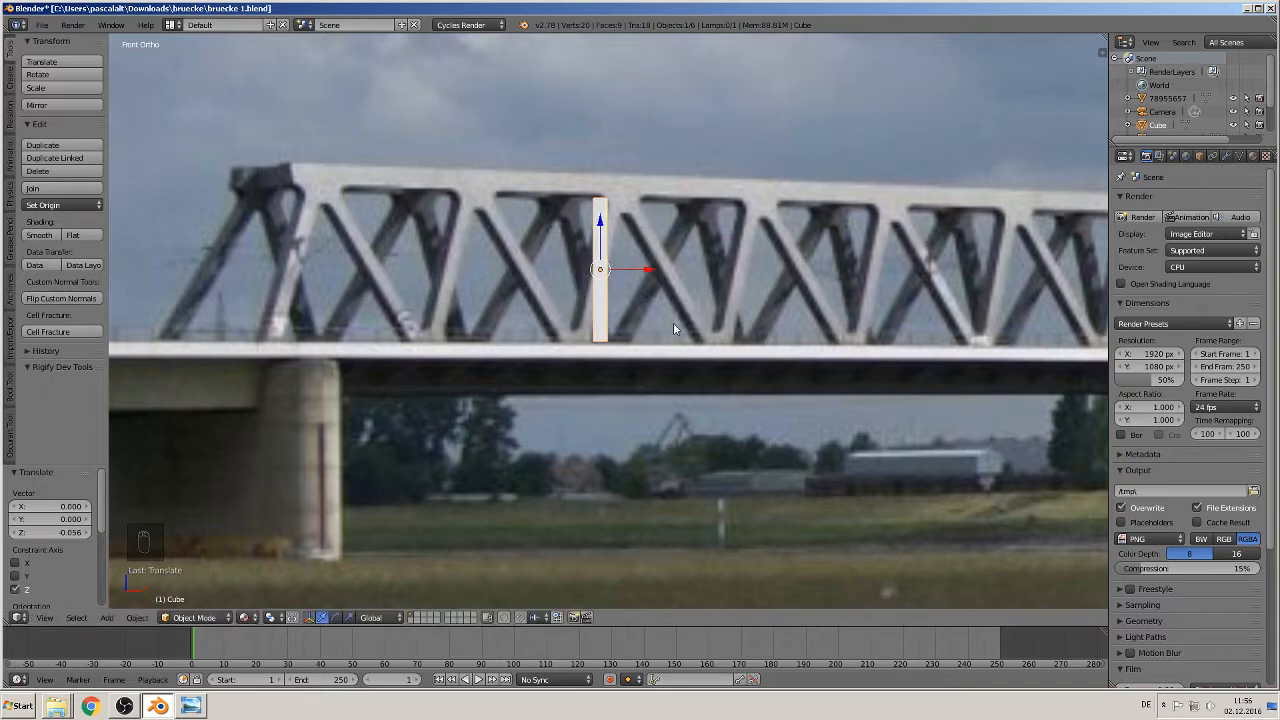
Rotate the post by about 18° in the front view so it follows the slope of a truss diagonal.
{"action": "key", "text": "r"}
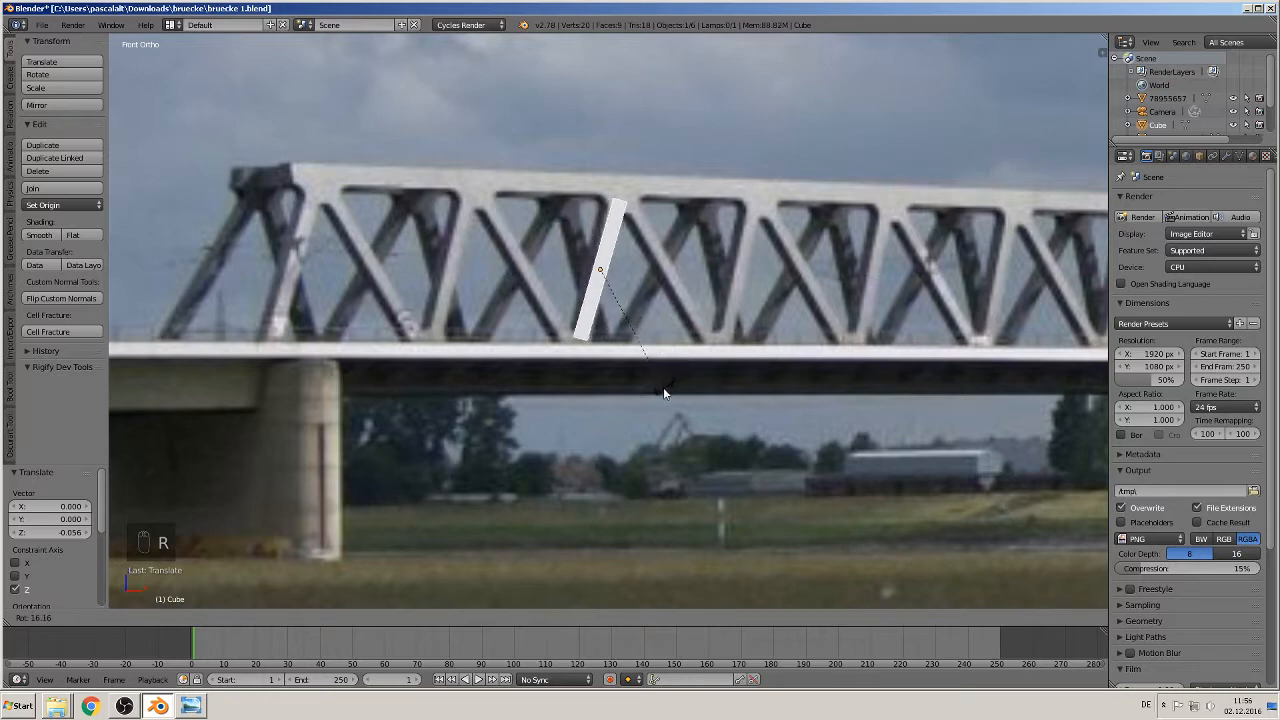
{"action": "left_click", "coordinate": [660, 395]}
{"action": "scroll", "coordinate": [665, 231], "scroll_direction": "up", "scroll_amount": 2}
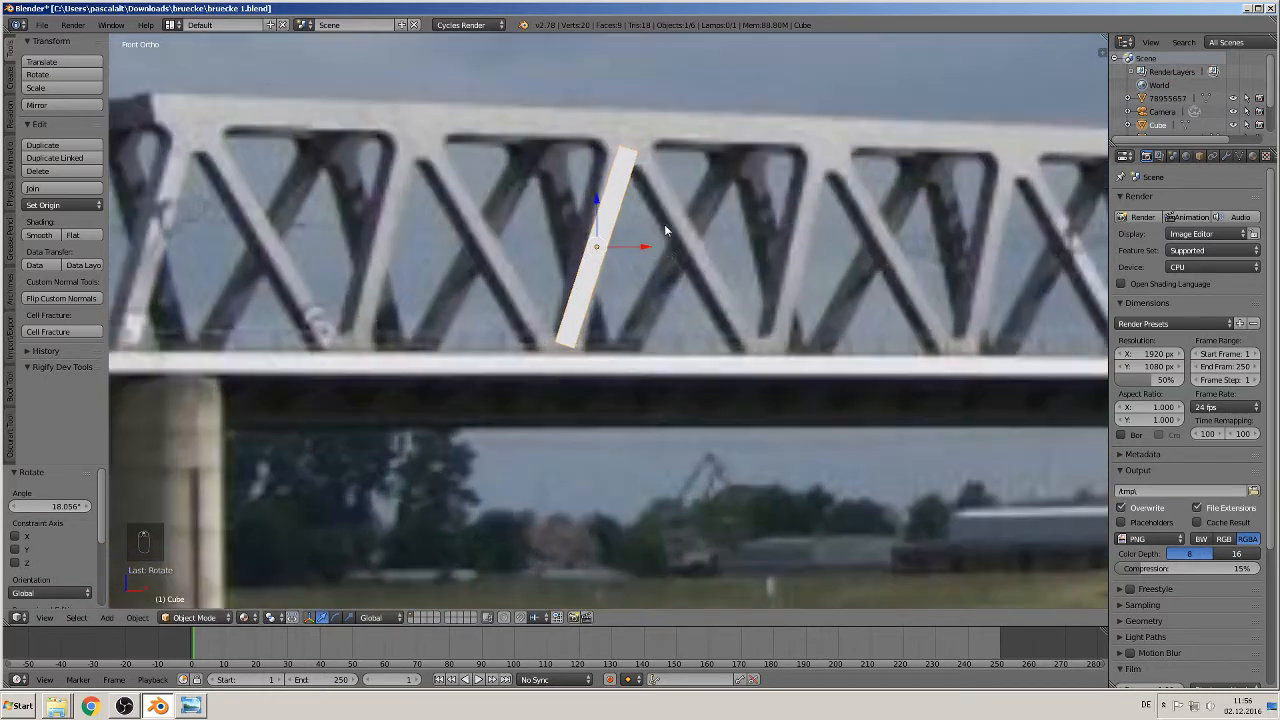
{"action": "scroll", "coordinate": [663, 267], "scroll_direction": "down", "scroll_amount": 2}
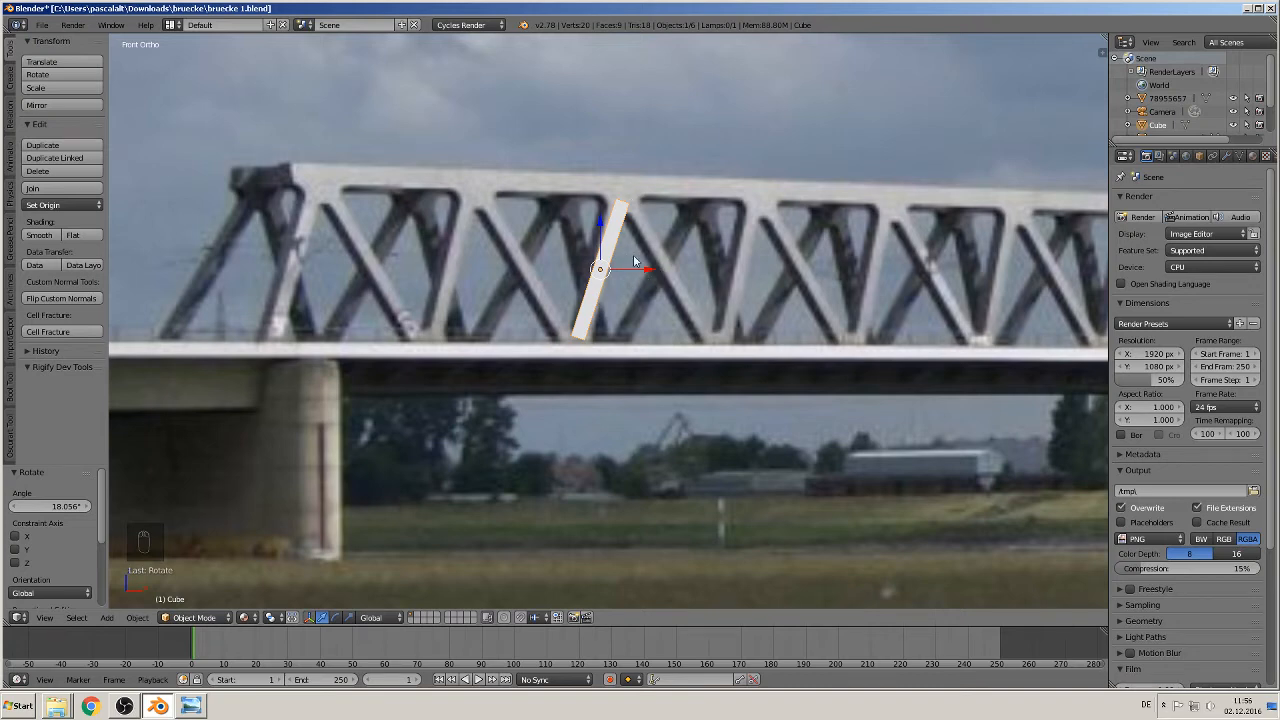
Pull the tilted bar about 0.293 in front of the photo along negative Y and return to the front view.
{"action": "scroll", "coordinate": [649, 298], "scroll_direction": "up", "scroll_amount": 2}
{"action": "middle_click_drag", "start_coordinate": [649, 301], "coordinate": [678, 340]}
{"action": "left_click_drag", "start_coordinate": [578, 234], "coordinate": [634, 233]}
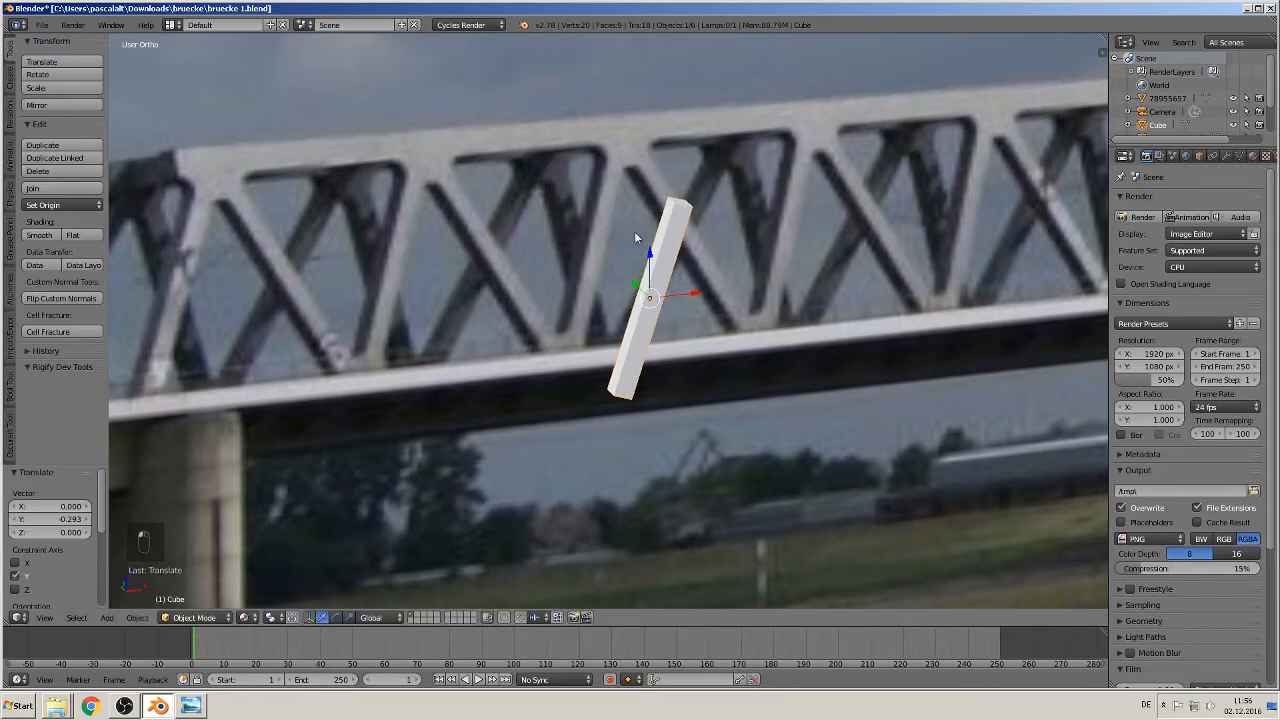
{"action": "key", "text": "KP_1"}
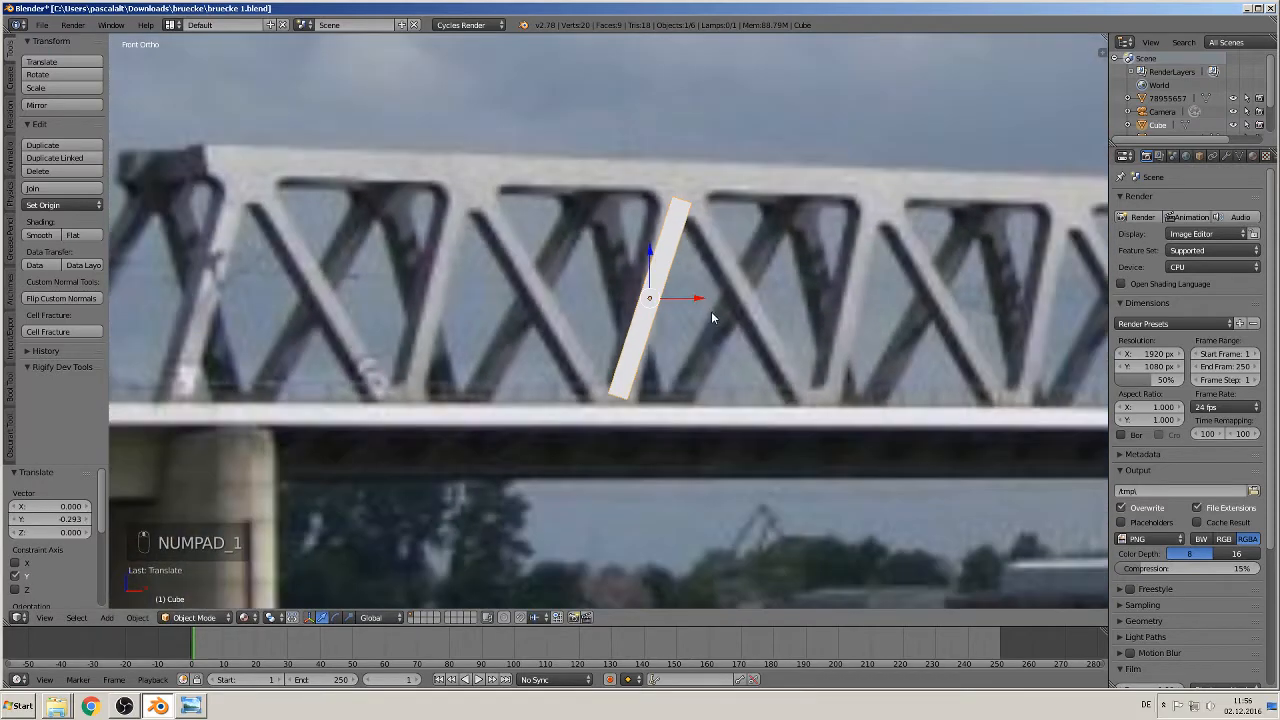
{"action": "key", "text": "KP_1"}
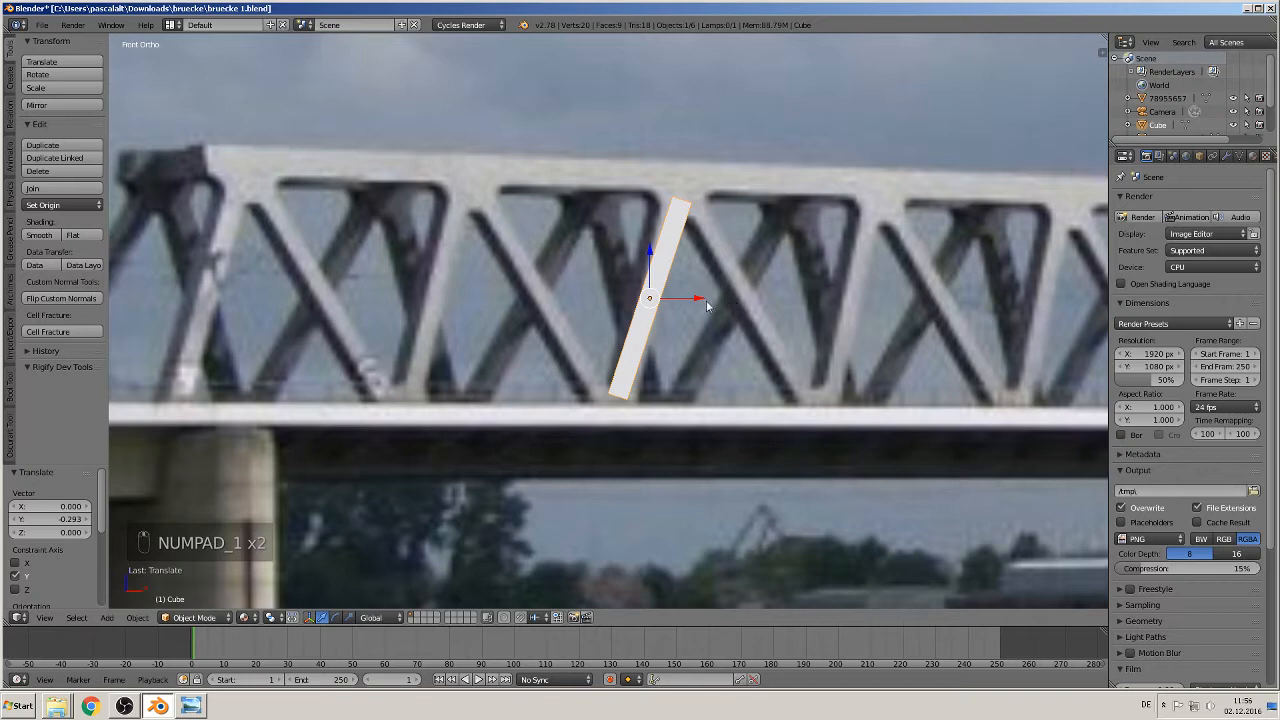
Duplicate the tilted bar and shift the copy 0.19 along the X axis.
{"action": "key", "text": "shift+d"}
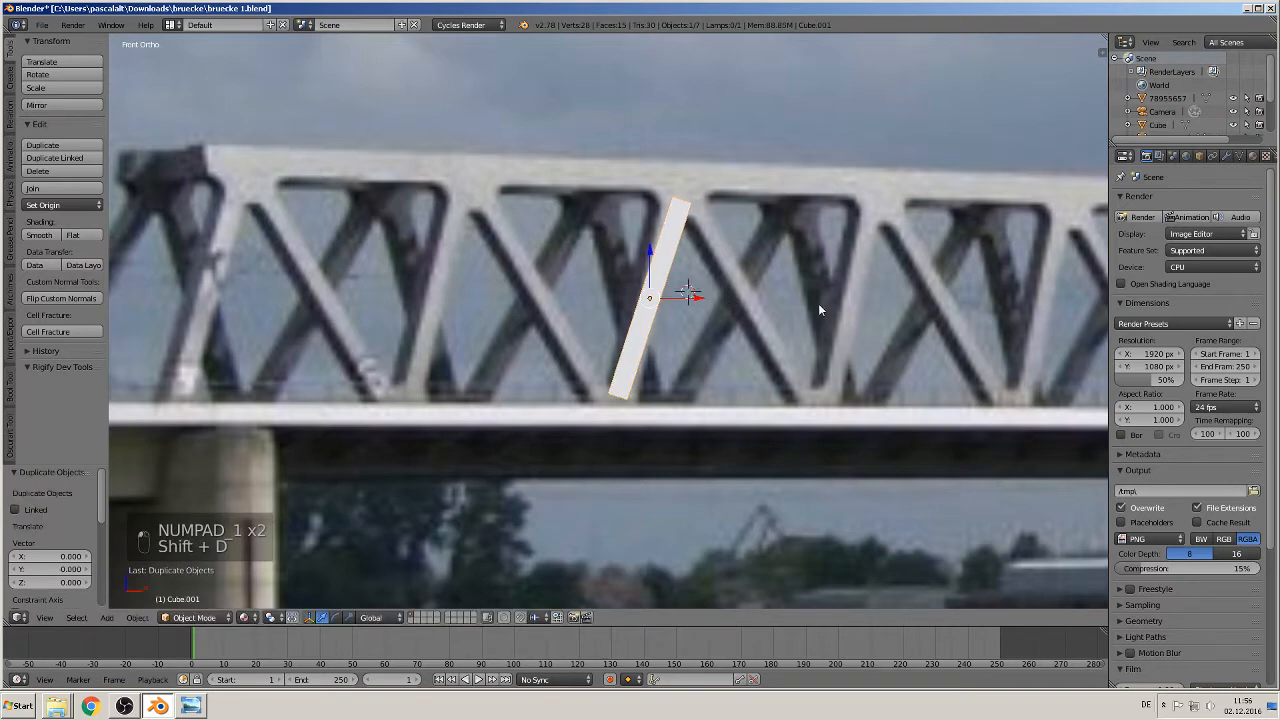
{"action": "key", "text": "x"}
{"action": "left_click", "coordinate": [811, 309]}
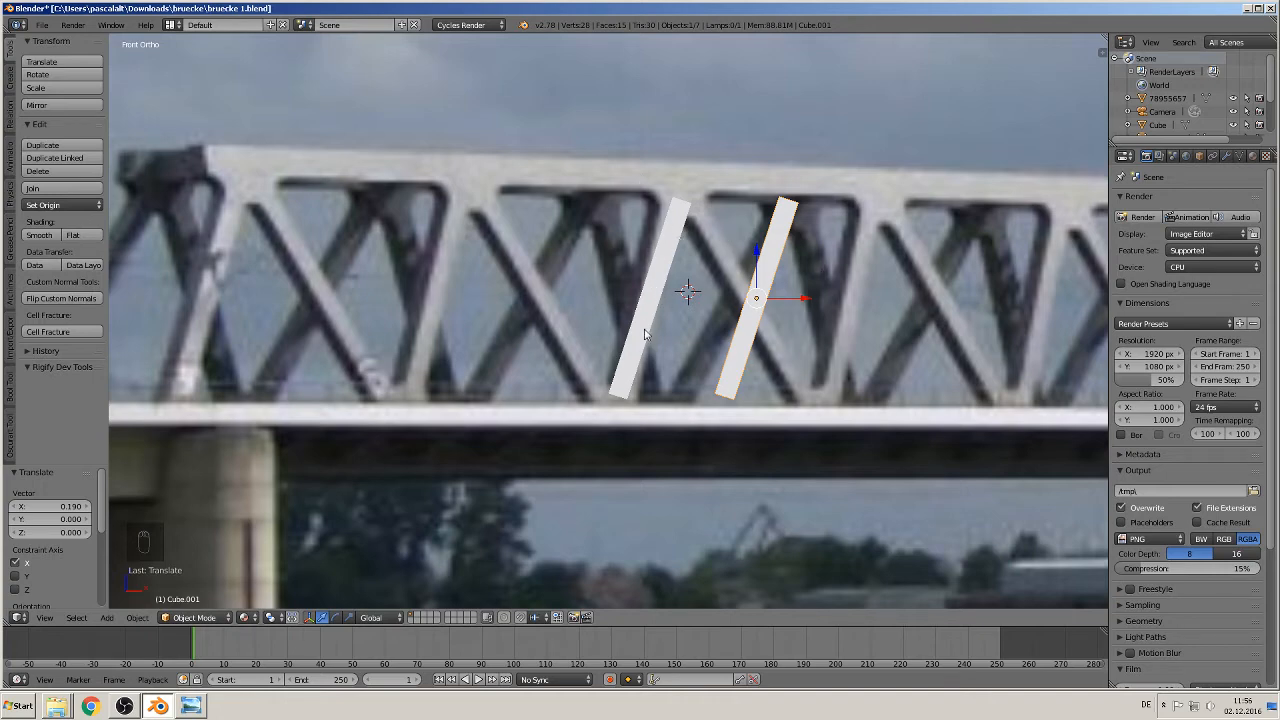
Try to mirror the copied bar interactively along the global X axis.
{"action": "left_click", "coordinate": [137, 617]}
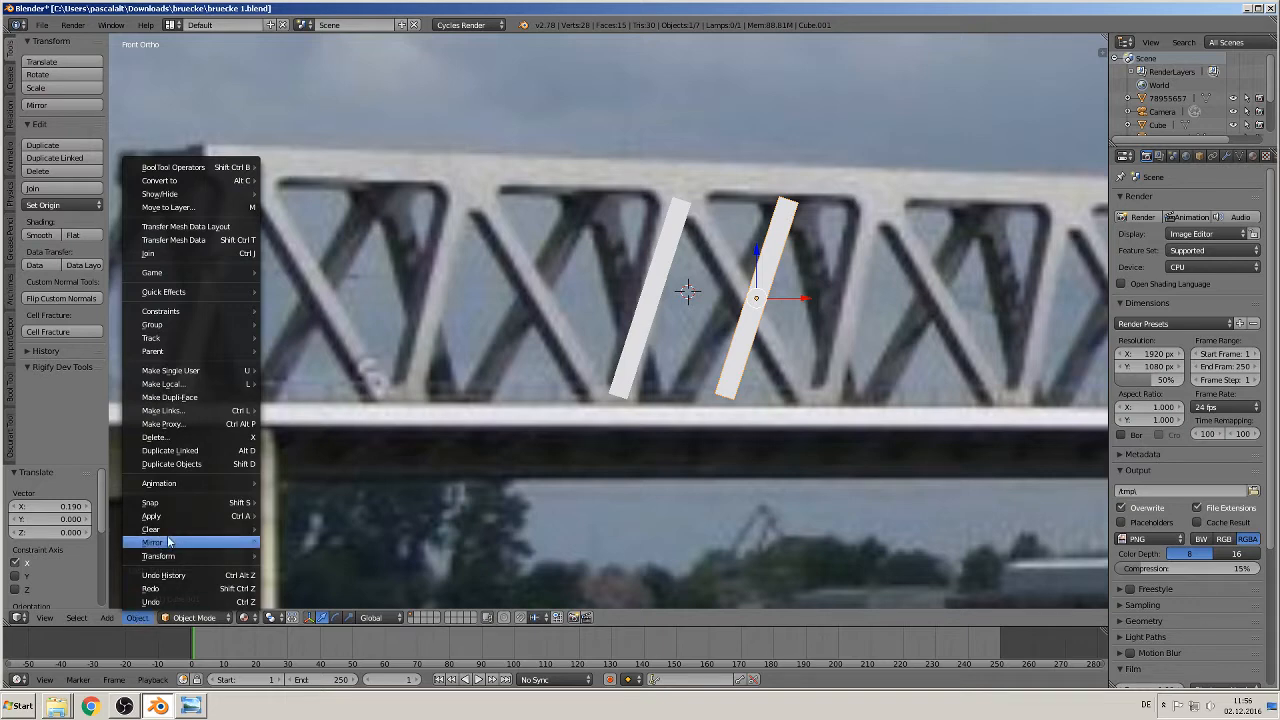
{"action": "mouse_move", "coordinate": [173, 545]}
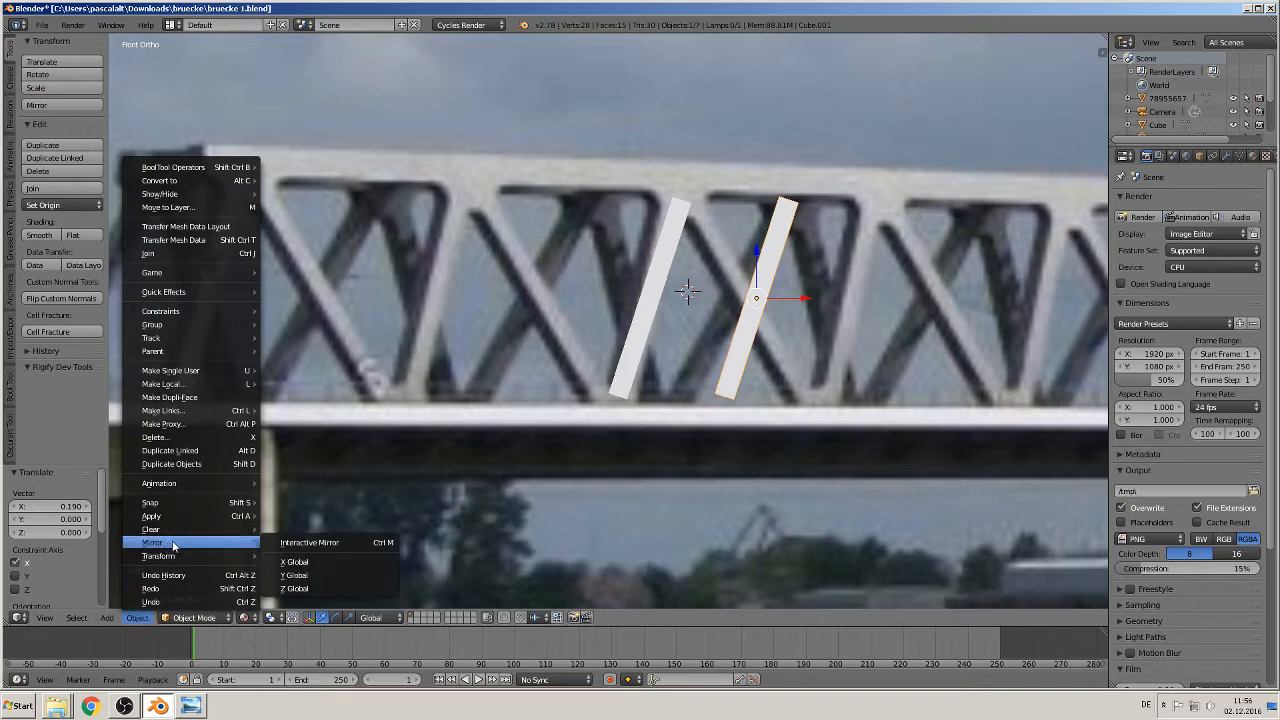
{"action": "left_click", "coordinate": [306, 583]}
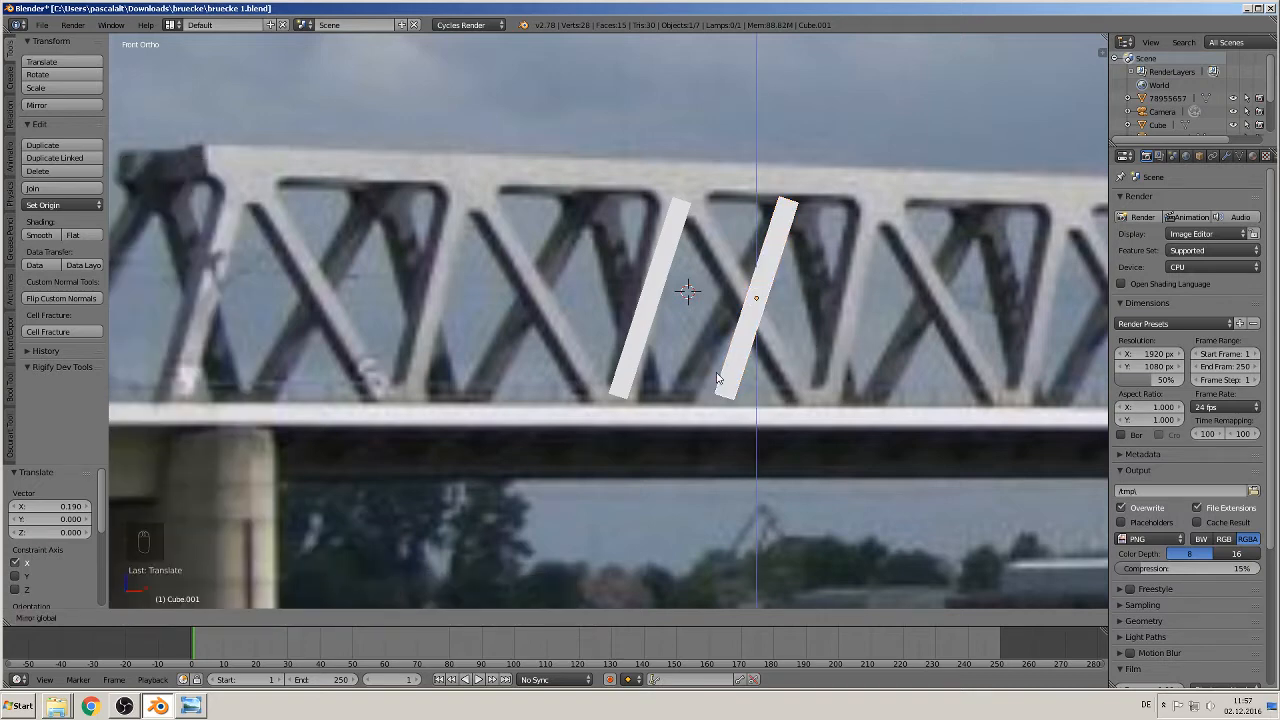
{"action": "key", "text": "x"}
{"action": "middle_click_drag", "start_coordinate": [850, 290], "coordinate": [962, 481]}
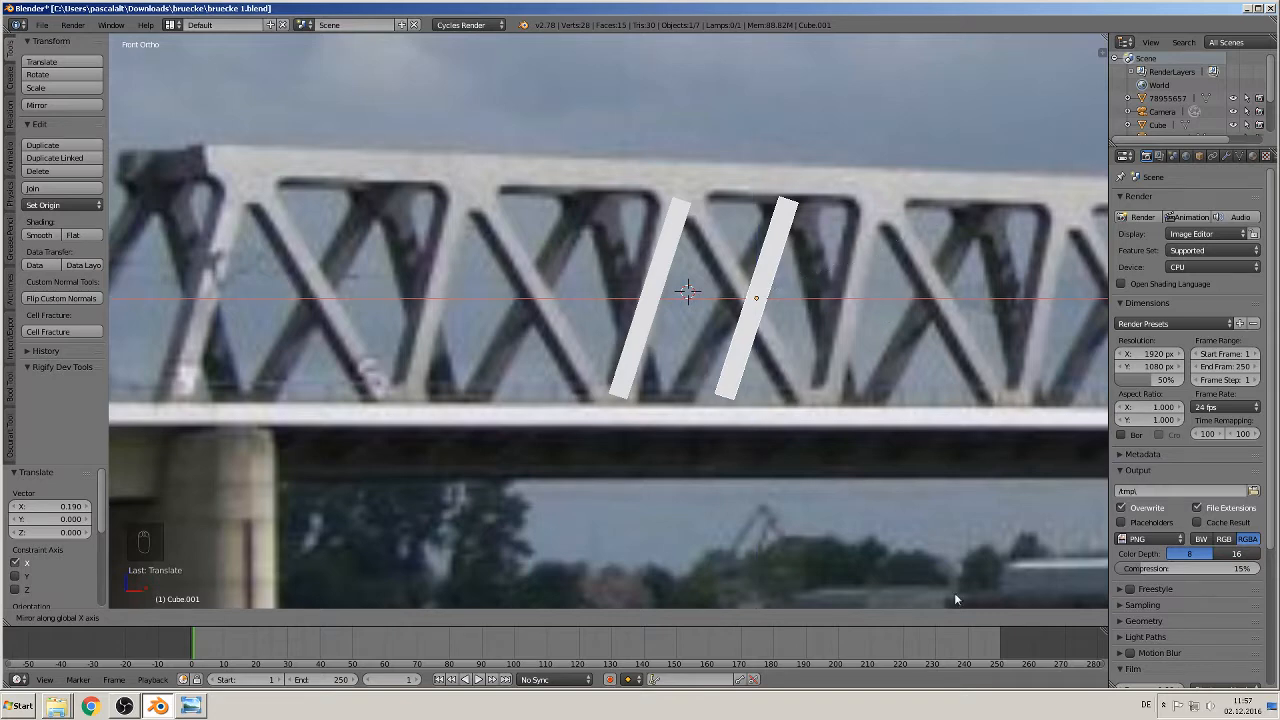
{"action": "left_click", "coordinate": [753, 102]}
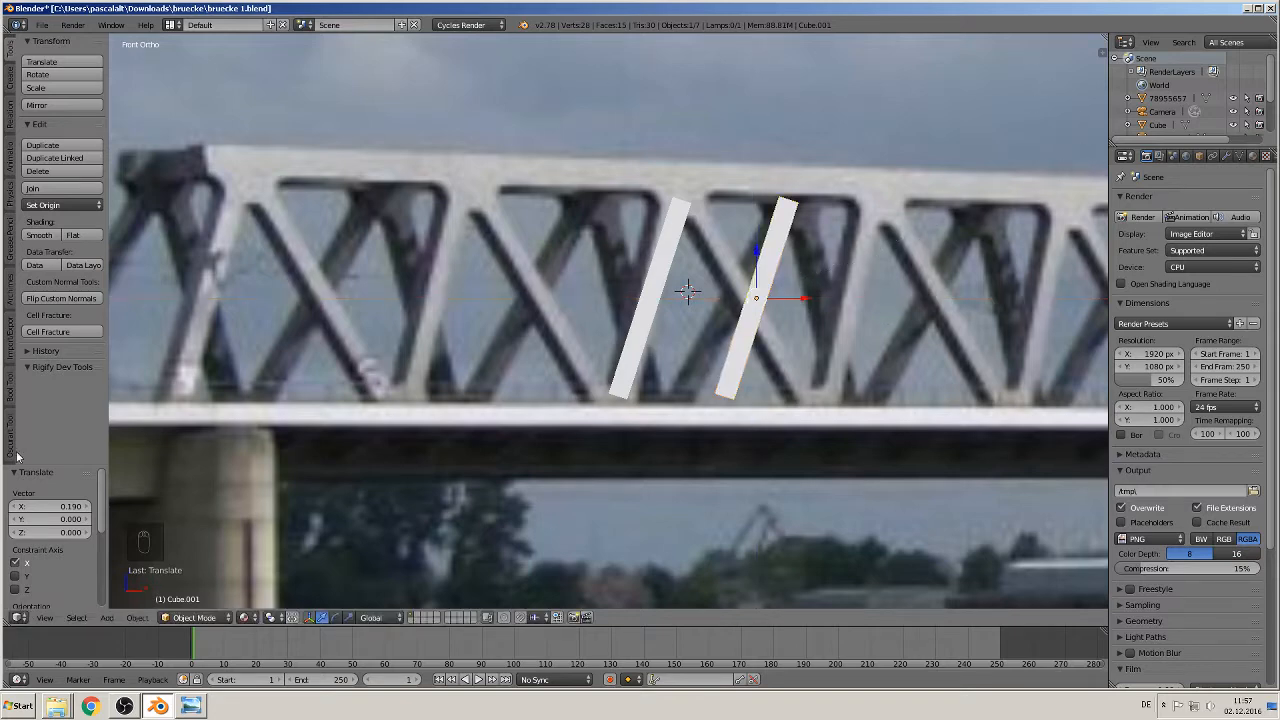
Try once more to mirror the copied bar, using the global X and Z axes.
{"action": "left_click", "coordinate": [137, 617]}
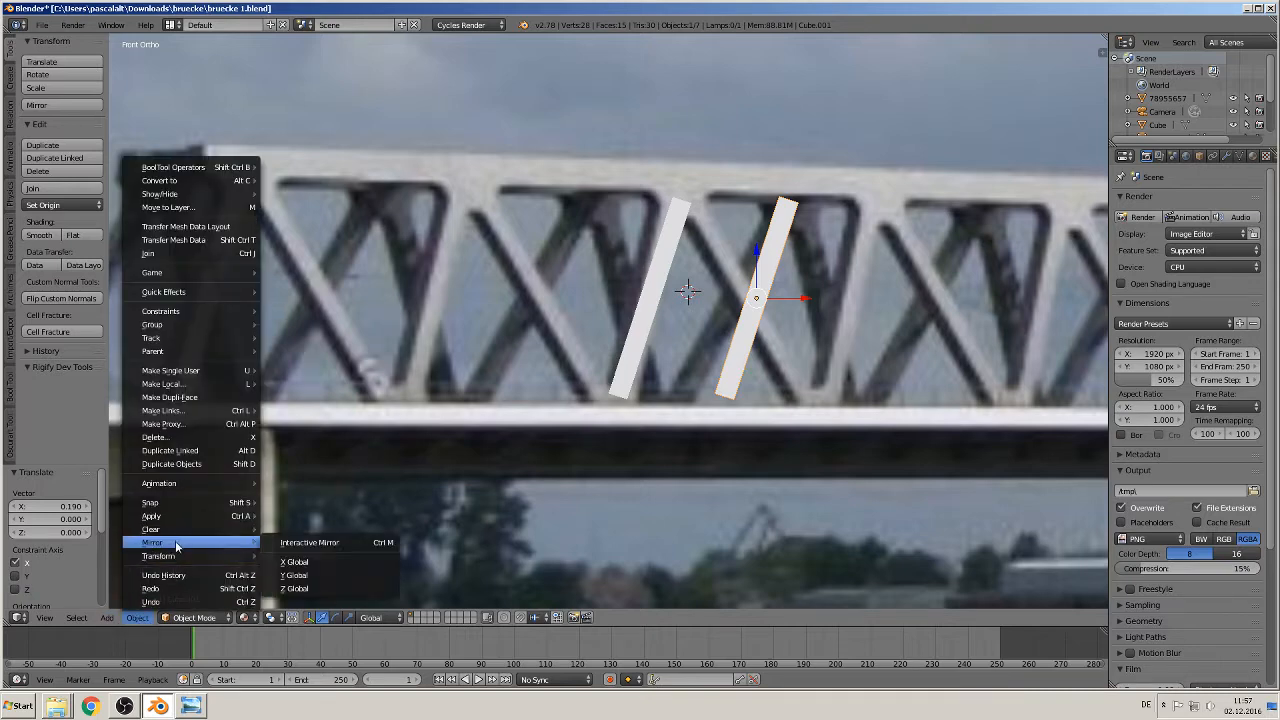
{"action": "left_click", "coordinate": [300, 555]}
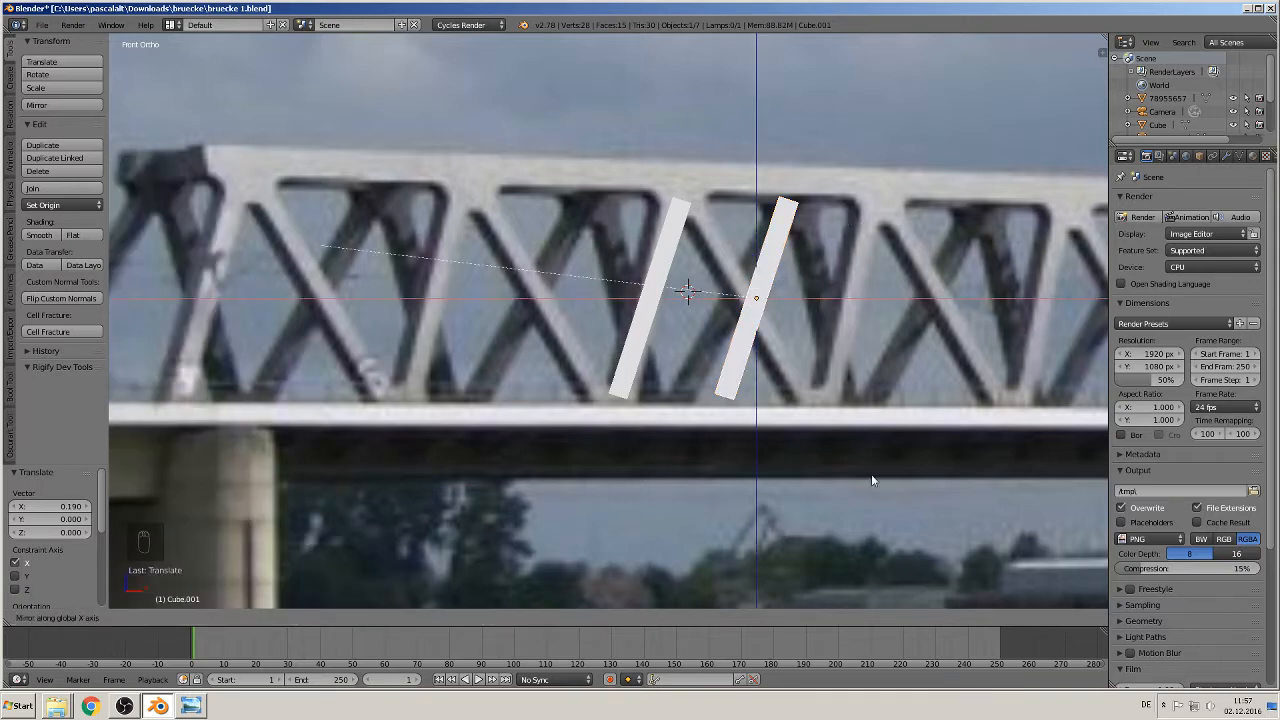
{"action": "key", "text": "z"}
{"action": "middle_click_drag", "start_coordinate": [220, 76], "coordinate": [926, 277]}
{"action": "right_click", "coordinate": [922, 281]}
{"action": "scroll", "coordinate": [838, 336], "scroll_direction": "down", "scroll_amount": 2}
{"action": "middle_click_drag", "start_coordinate": [768, 318], "coordinate": [766, 318]}
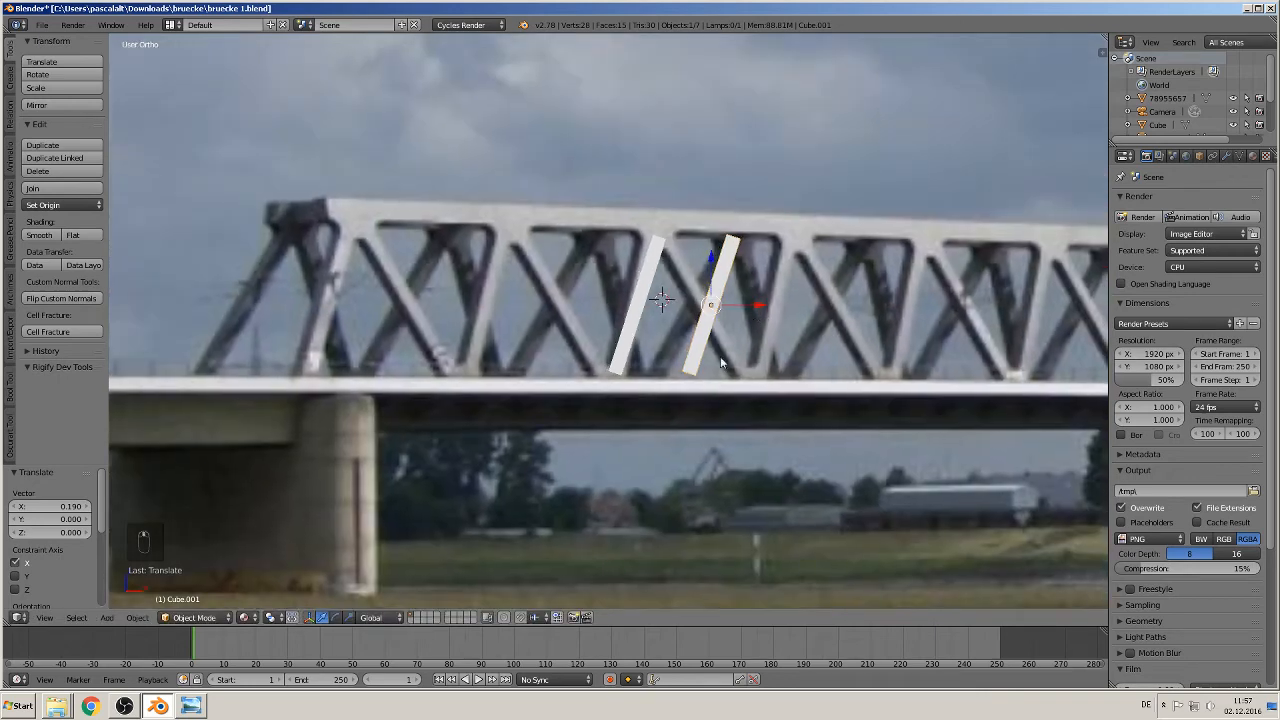
{"action": "key", "text": "Delete"}
Rotate the copied bar by about -38° in the front view so it slopes the opposite way.
{"action": "key", "text": "KP_1"}
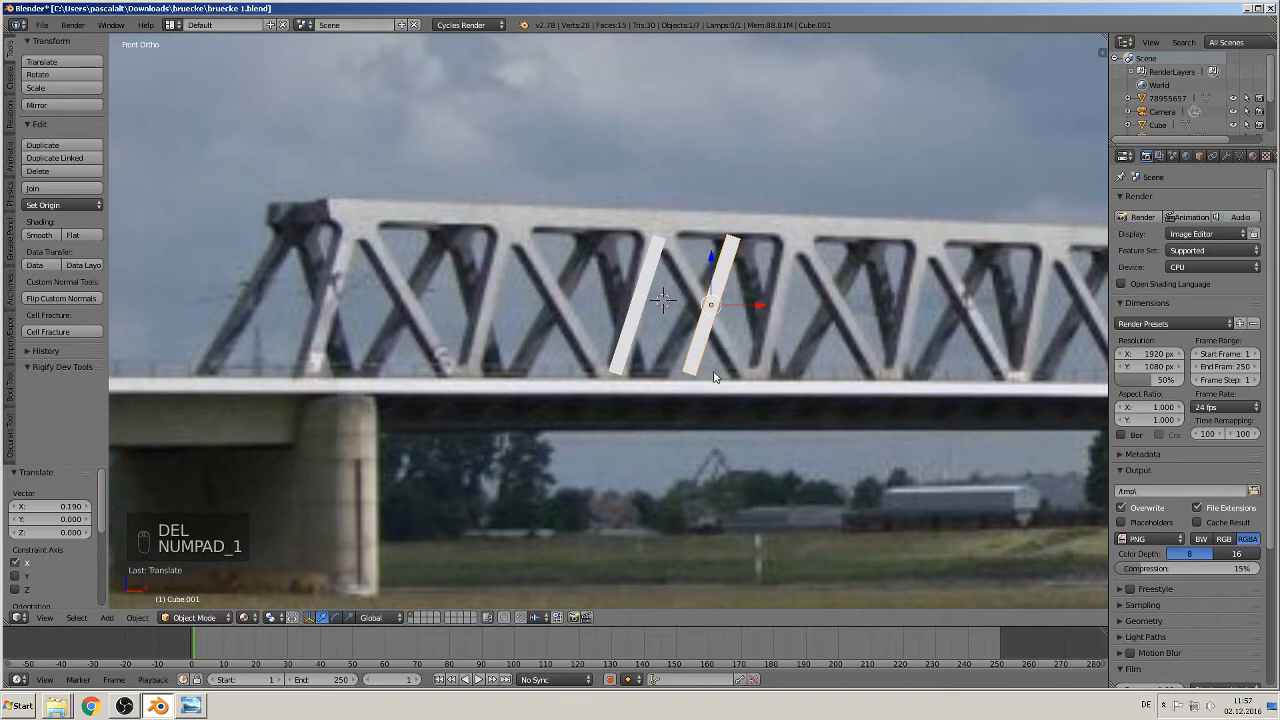
{"action": "key", "text": "r"}
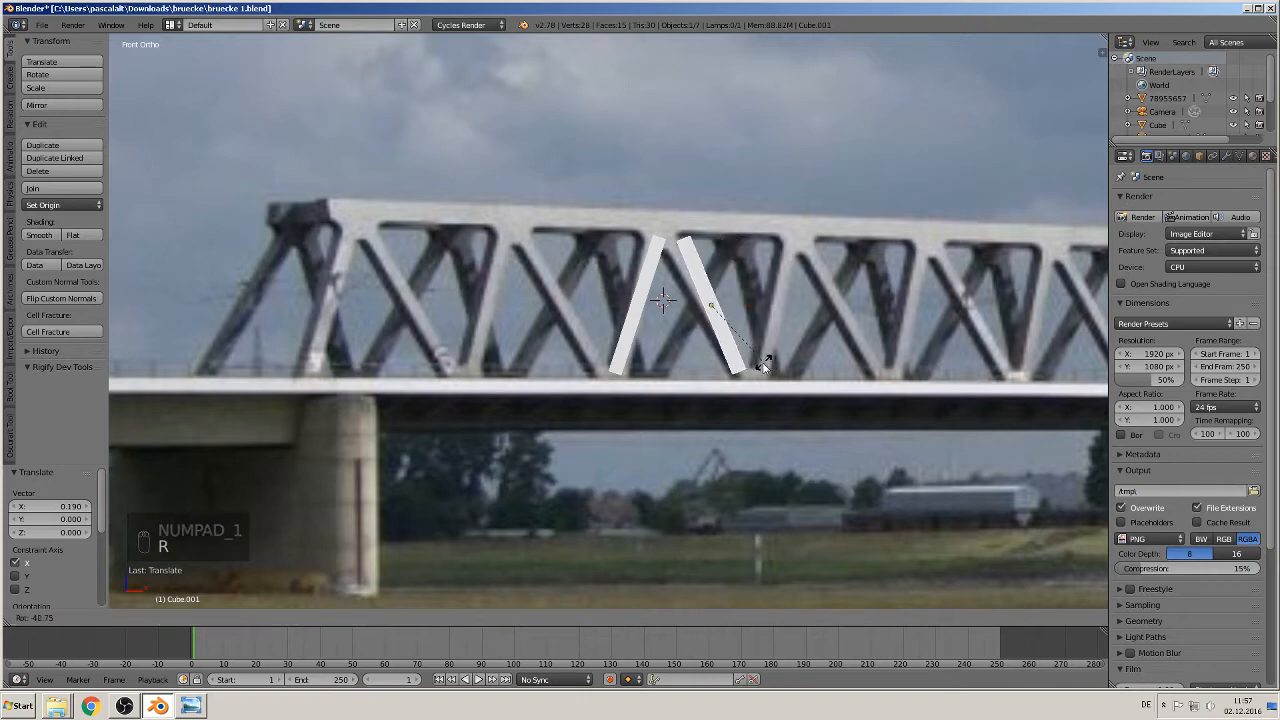
{"action": "left_click", "coordinate": [760, 363]}
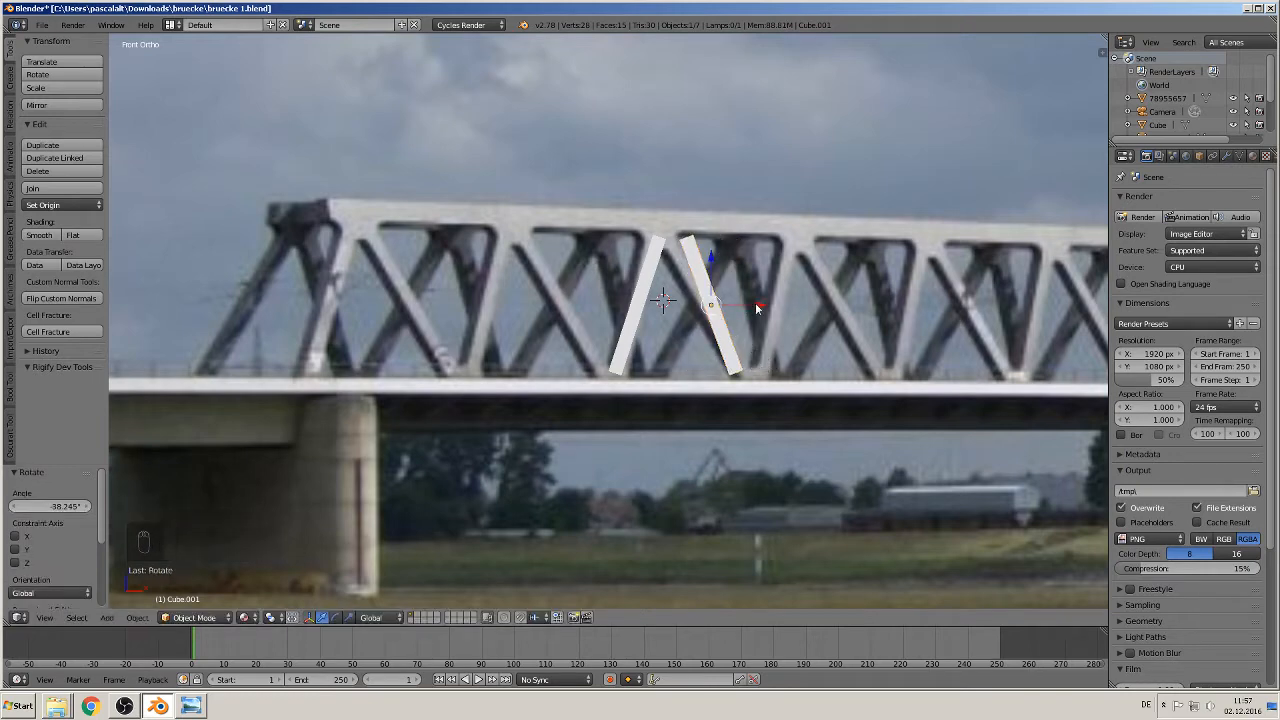
Slide the copied bar about 0.068 along negative X so both bars meet at their upper ends as an inverted V.
{"action": "key", "text": "g"}
{"action": "key", "text": "x"}
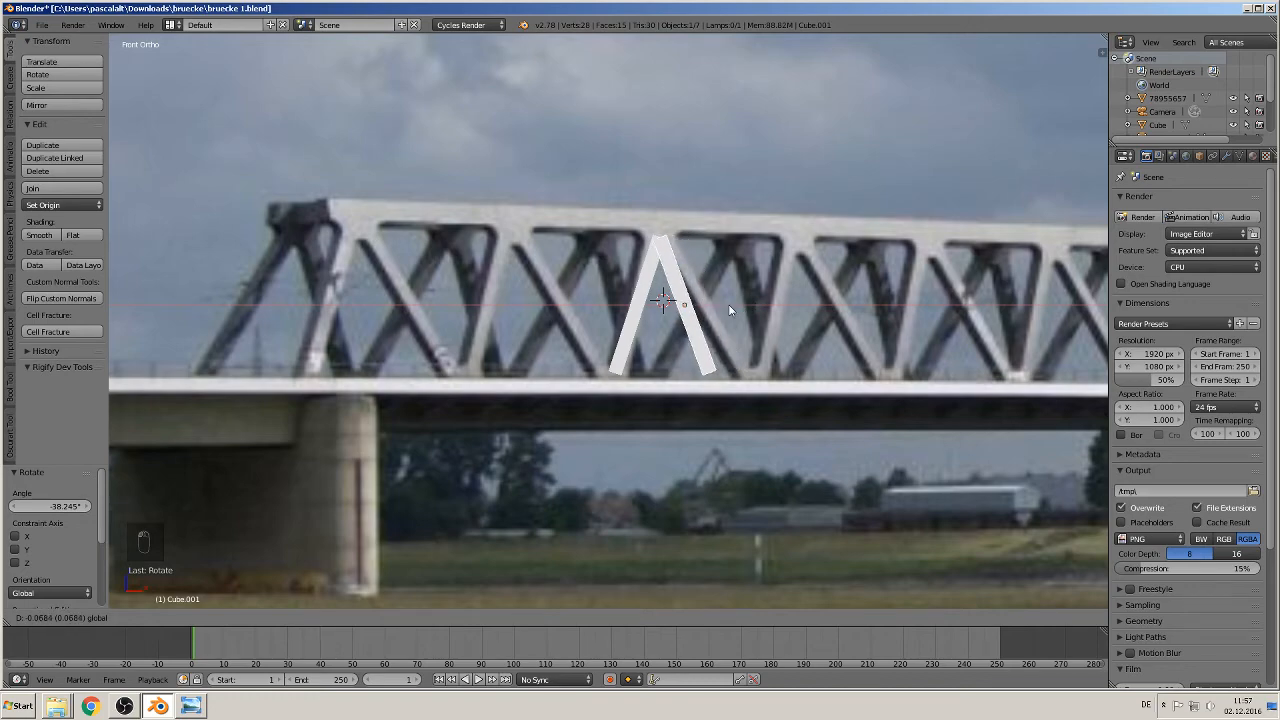
{"action": "left_click", "coordinate": [728, 304]}
{"action": "scroll", "coordinate": [740, 315], "scroll_direction": "up", "scroll_amount": 2}
{"action": "mouse_move", "coordinate": [740, 315]}
{"action": "middle_mouse_down"}
{"action": "mouse_move", "coordinate": [852, 394]}
{"action": "mouse_move", "coordinate": [743, 365]}
{"action": "mouse_move", "coordinate": [729, 334]}
{"action": "middle_mouse_up"}
{"action": "scroll", "coordinate": [730, 332], "scroll_direction": "down", "scroll_amount": 3}
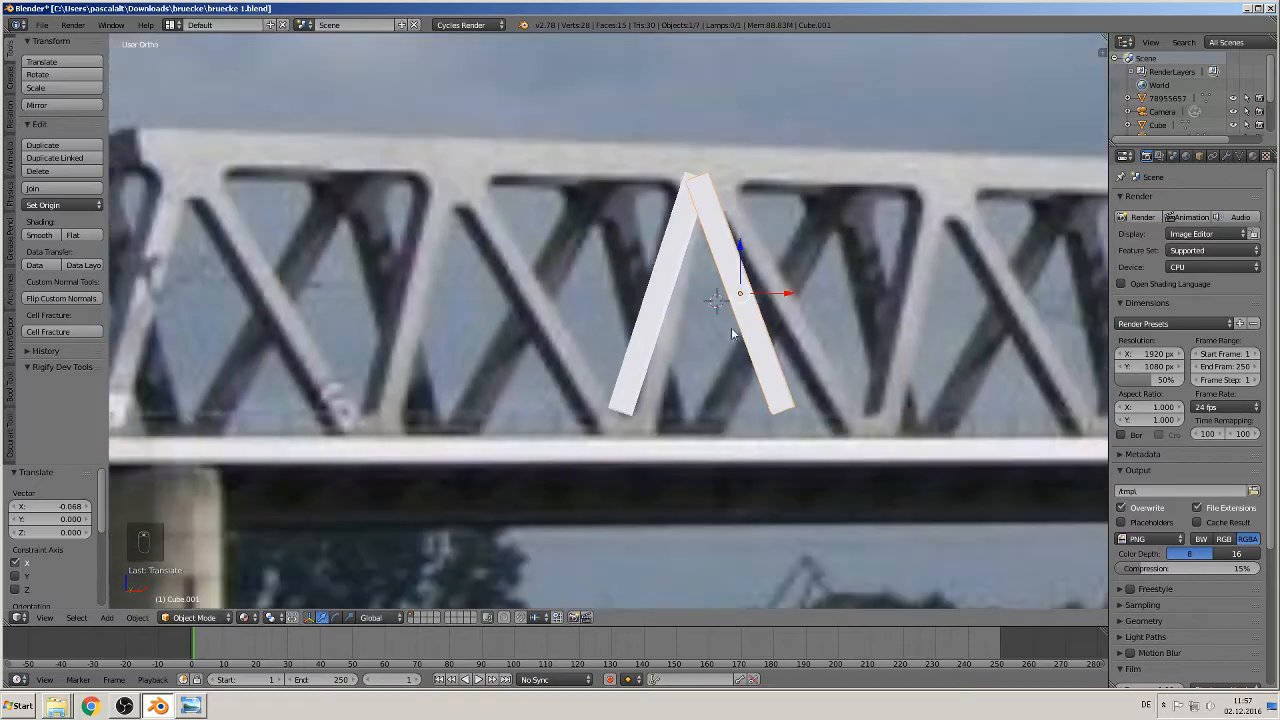
{"action": "scroll", "coordinate": [738, 353], "scroll_direction": "down", "scroll_amount": 2}
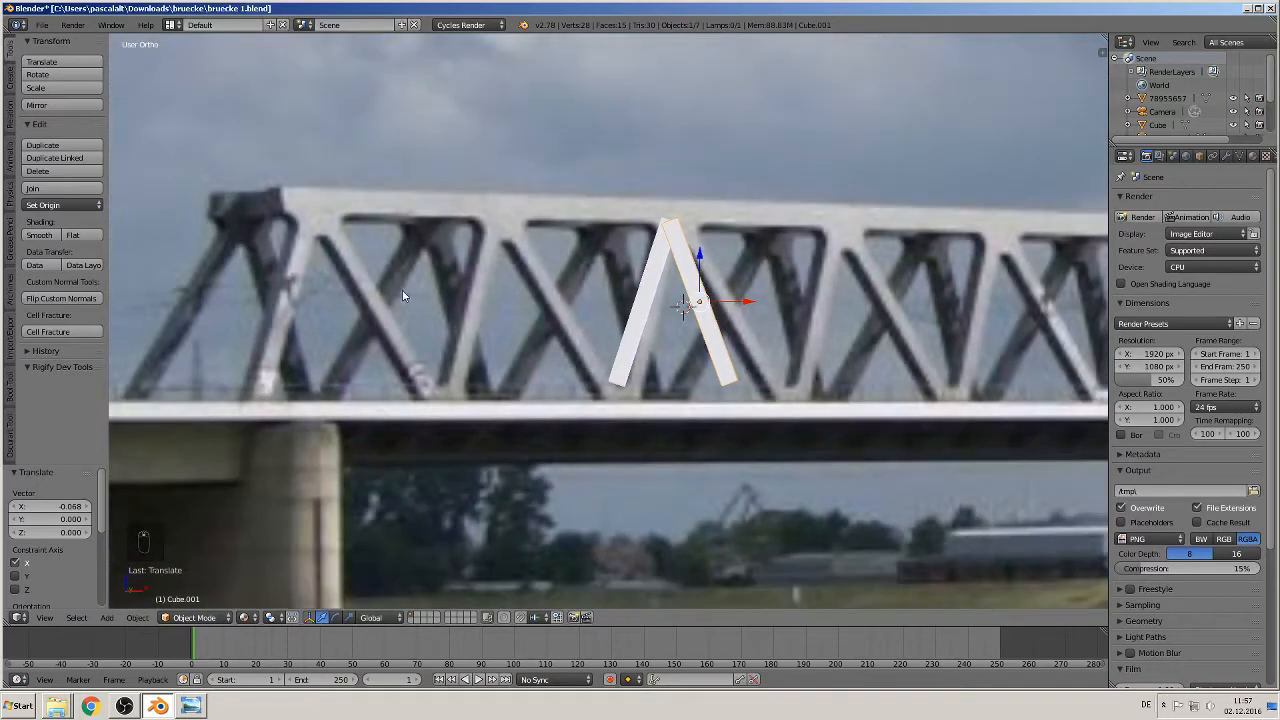
Select both bars and move them about -3.446 along X and 0.272 along Z onto the truss in the middle photo.
{"action": "key", "text": "KP_1"}
{"action": "scroll", "coordinate": [740, 386], "scroll_direction": "down", "scroll_amount": 4}
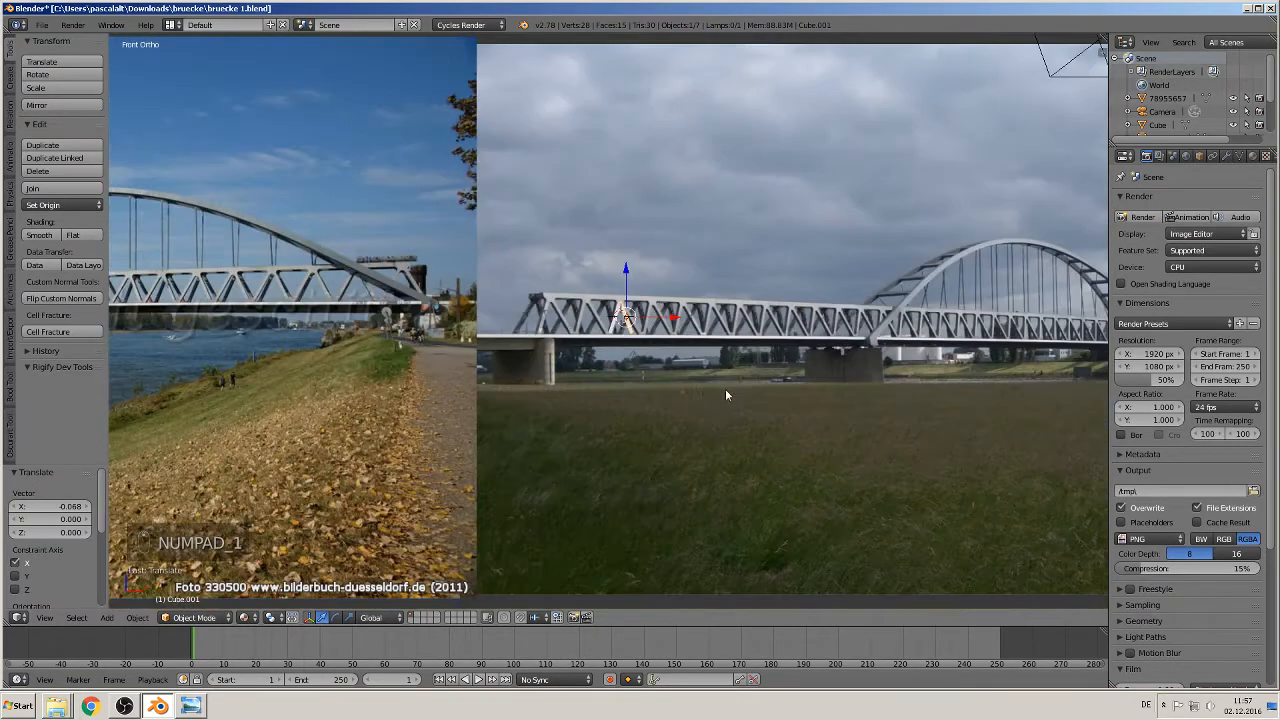
{"action": "right_click", "coordinate": [622, 318], "text": "shift"}
{"action": "key", "text": "g"}
{"action": "key", "text": "x"}
{"action": "key", "text": "z"}
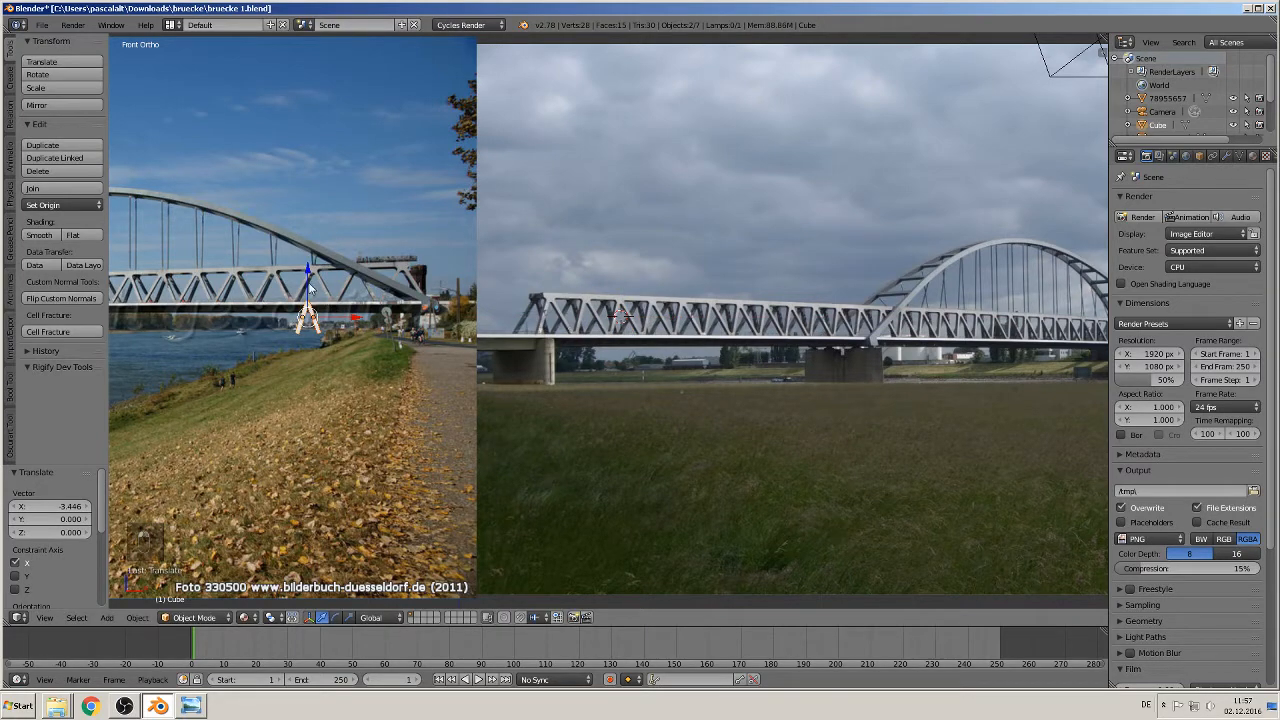
{"action": "left_click", "coordinate": [332, 268]}
{"action": "scroll", "coordinate": [510, 362], "scroll_direction": "up", "scroll_amount": 5}
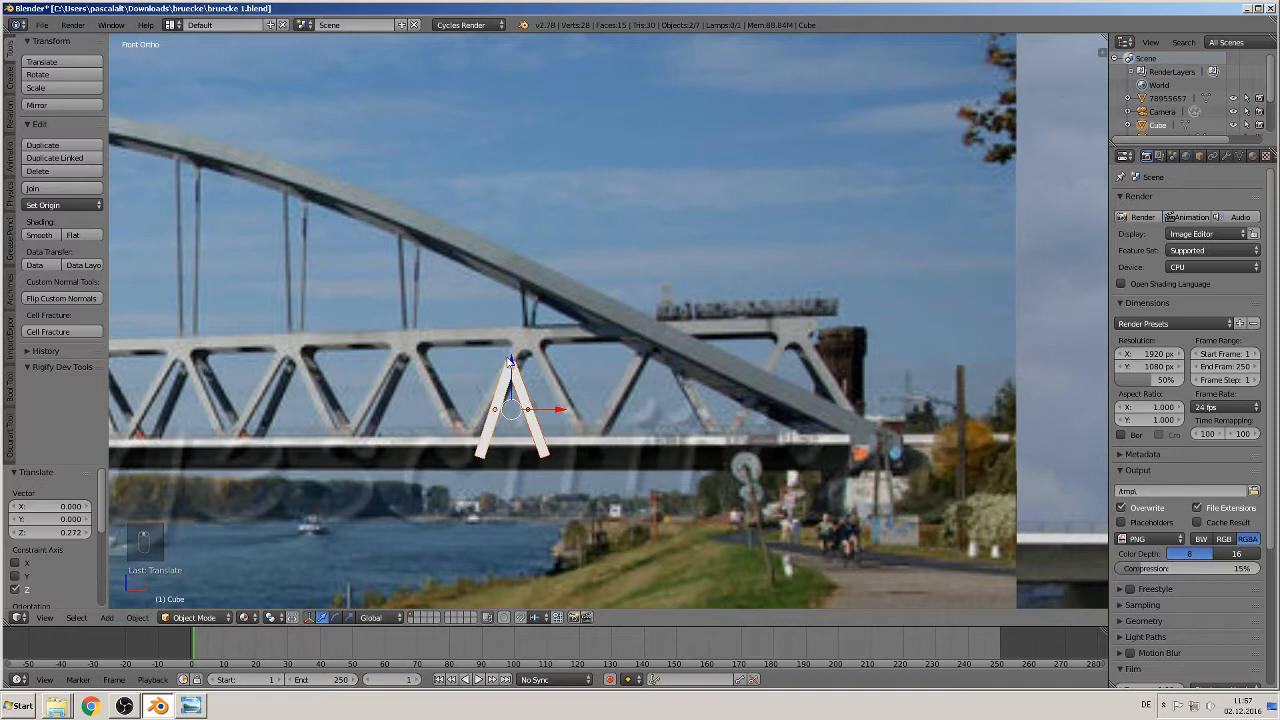
Raise both bars 0.086 along Z and shift them slightly along positive X to fit the truss in the photo.
{"action": "key", "text": "g"}
{"action": "key", "text": "z"}
{"action": "left_click", "coordinate": [575, 386]}
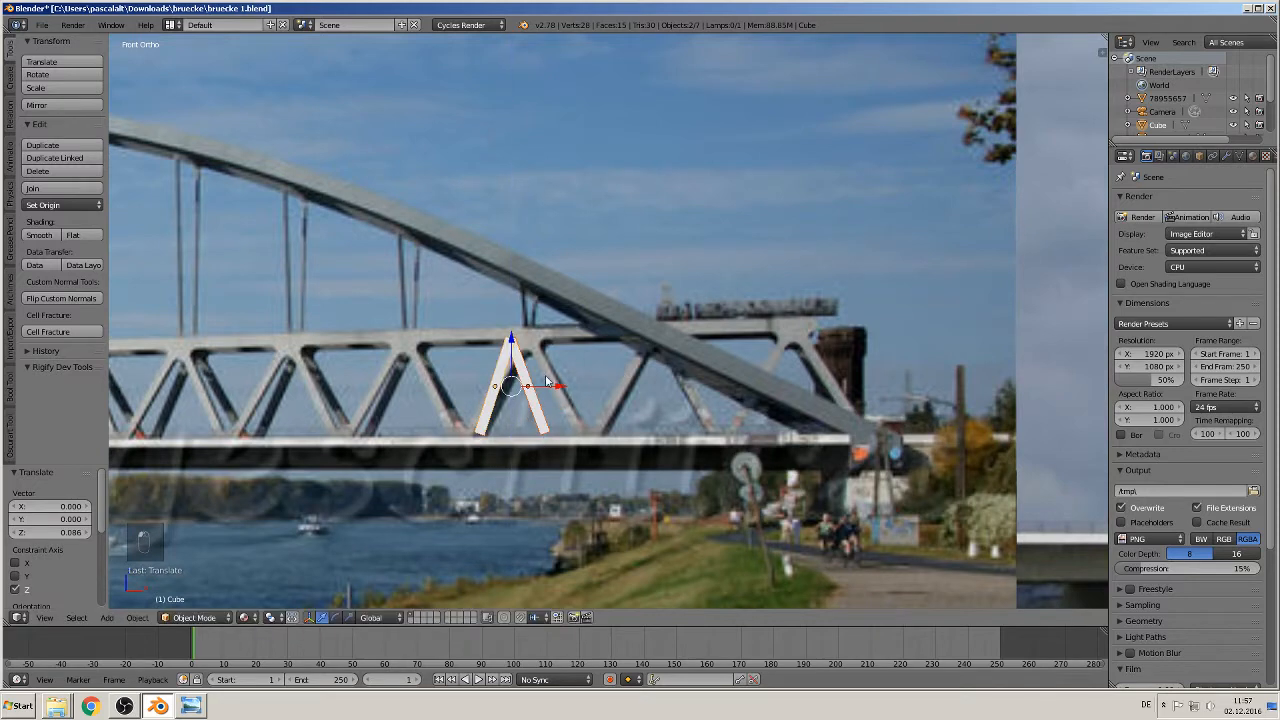
{"action": "key", "text": "g"}
{"action": "key", "text": "x"}
{"action": "left_click", "coordinate": [577, 390]}
Delete the copied bar of the inverted V, keeping only the original bar.
{"action": "key", "text": "Tab"}
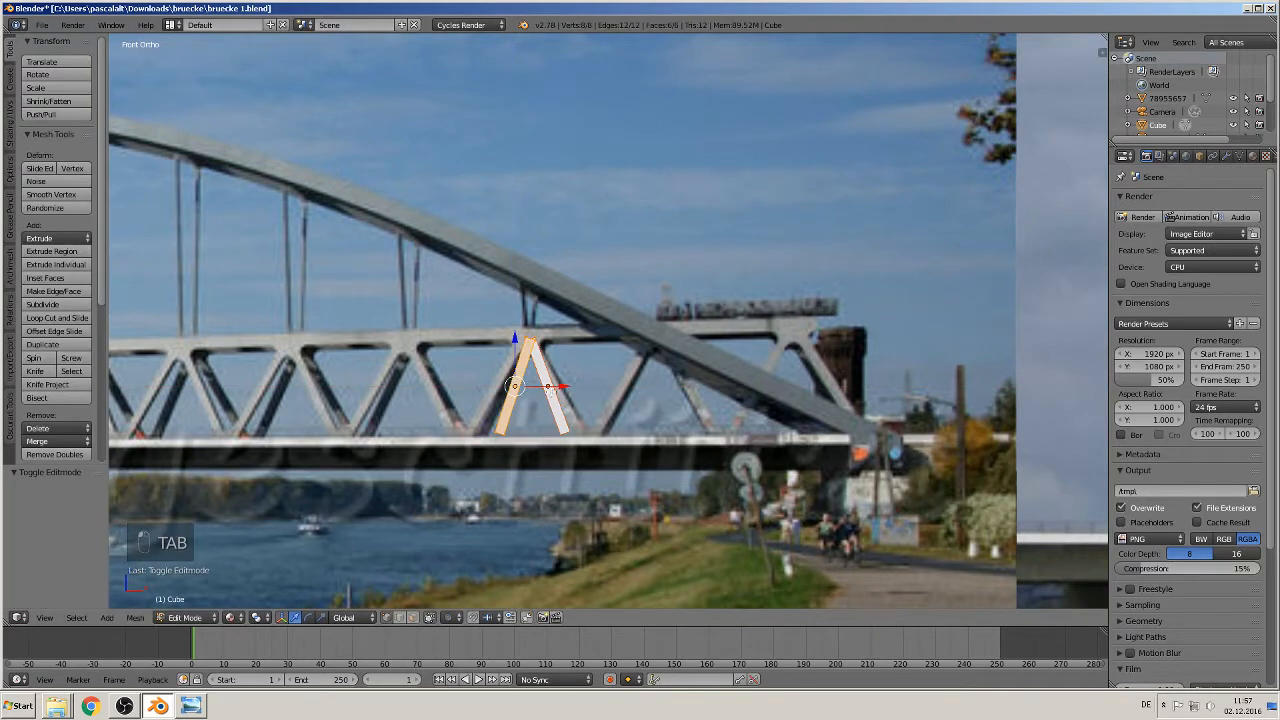
{"action": "key", "text": "Tab"}
{"action": "key", "text": "x"}
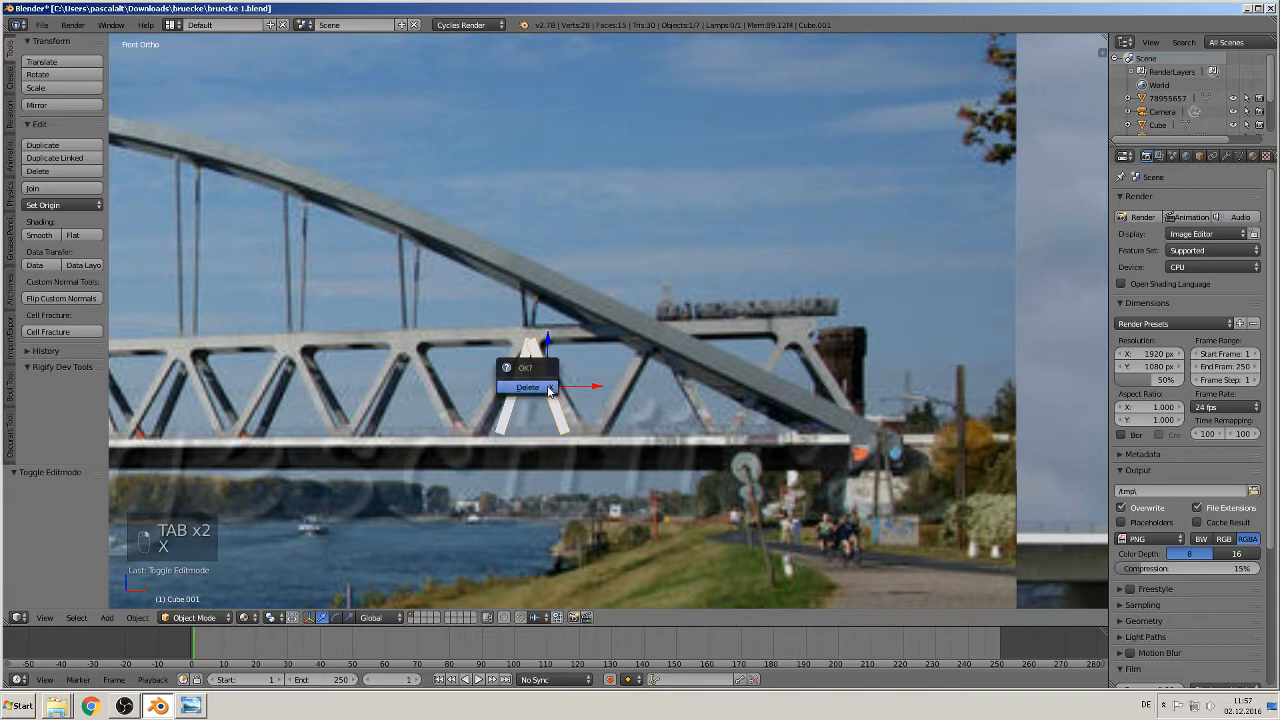
{"action": "left_click", "coordinate": [536, 386]}
Rotate the remaining bar about 7.46° and move it about -0.054 along X onto the photo's diagonal member.
{"action": "key", "text": "r"}
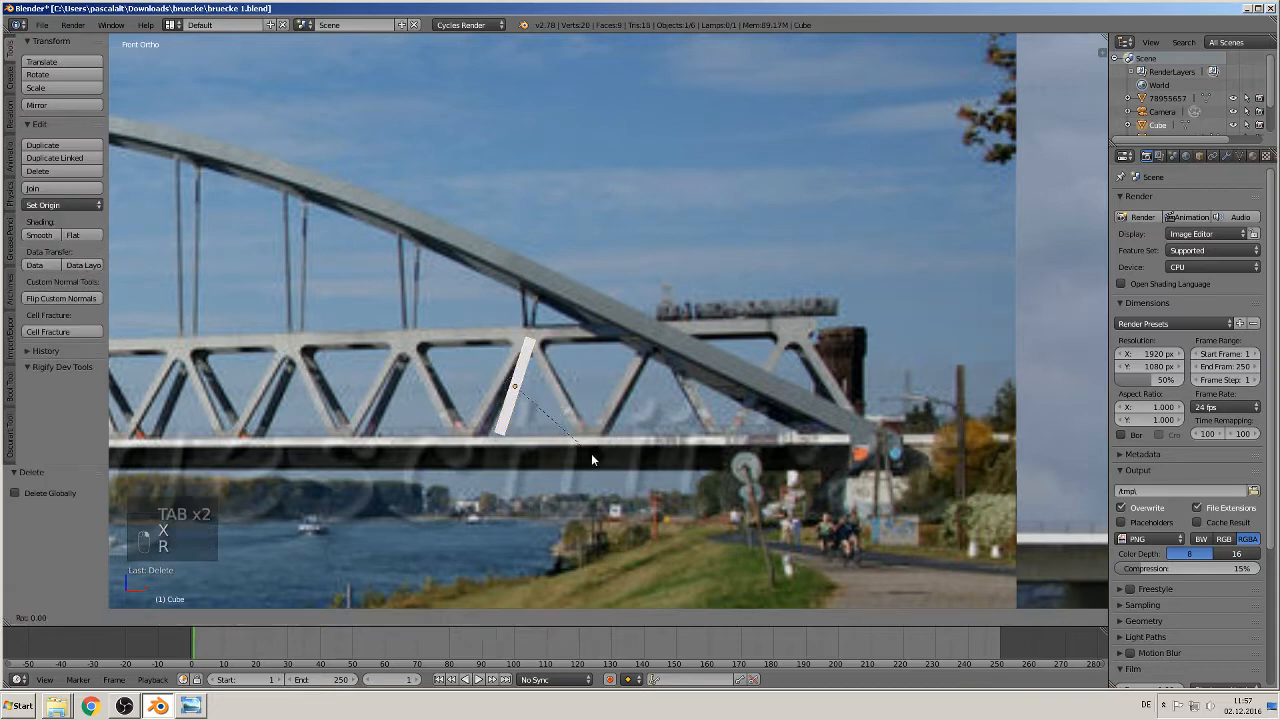
{"action": "left_click", "coordinate": [561, 405]}
{"action": "key", "text": "g"}
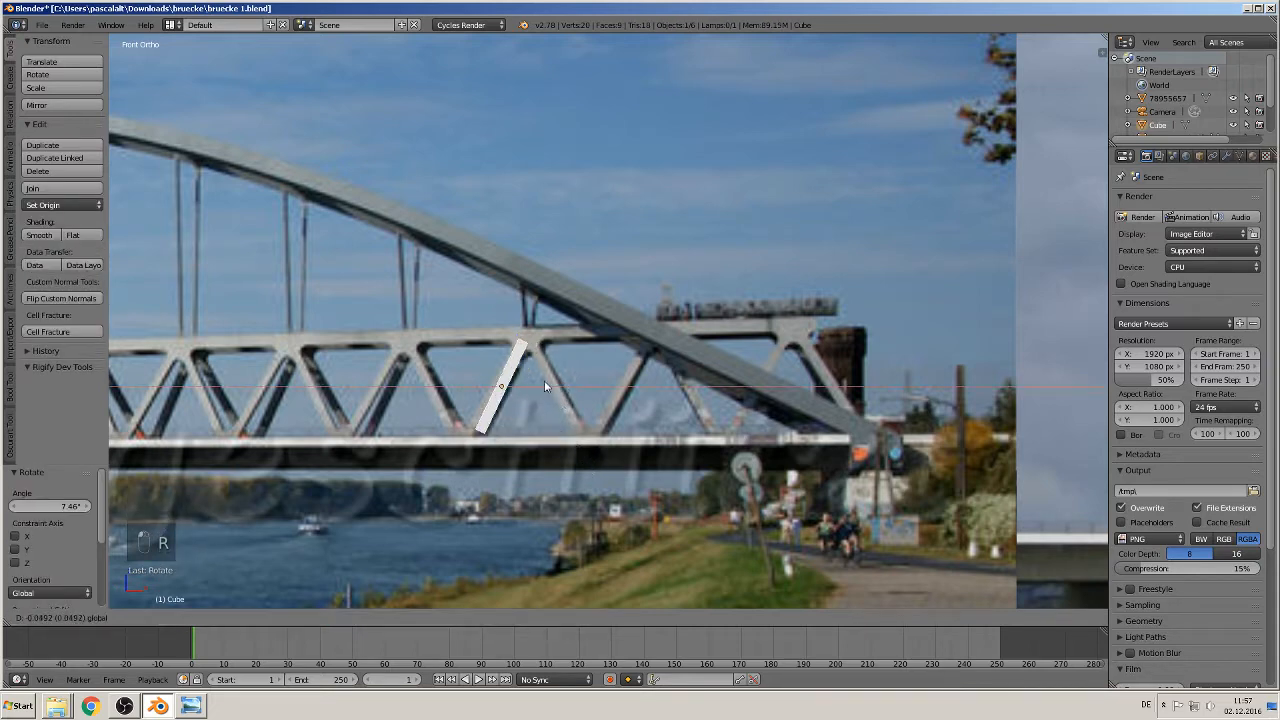
{"action": "key", "text": "x"}
{"action": "left_click", "coordinate": [548, 386]}
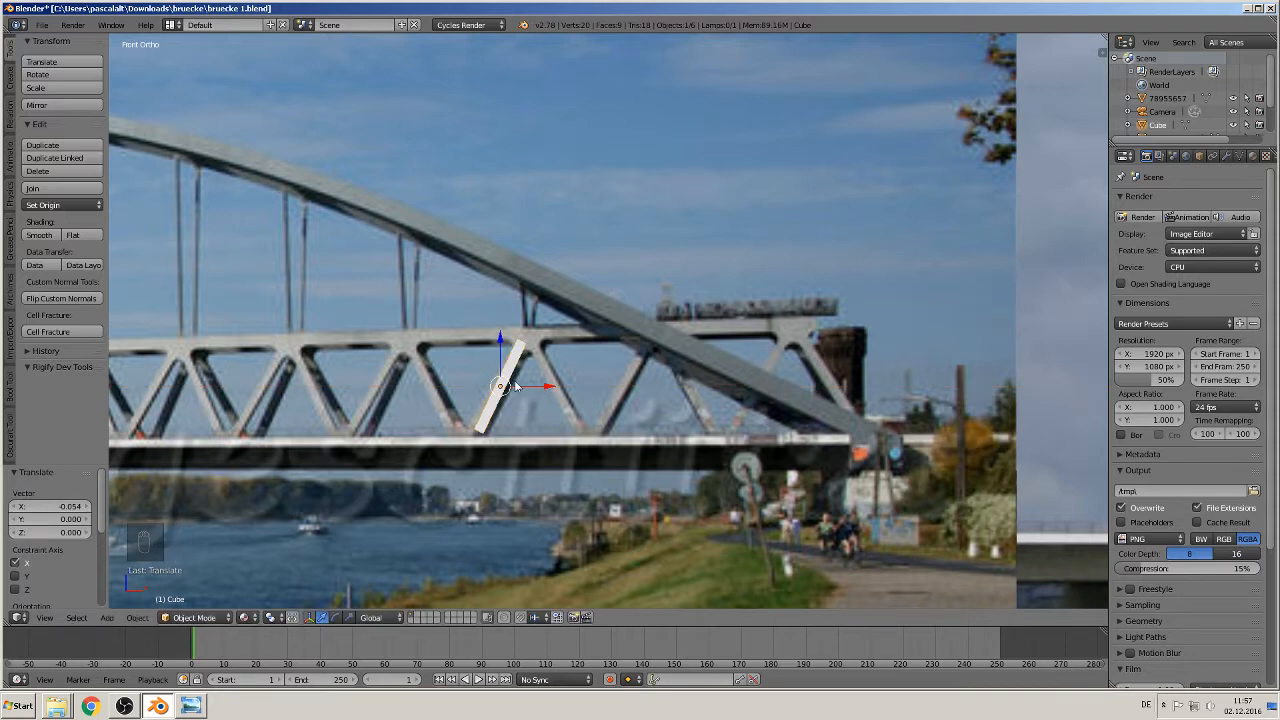
Duplicate the diagonal bar and place the copy about 0.308 along positive X.
{"action": "key", "text": "shift+d"}
{"action": "left_click", "coordinate": [620, 398]}
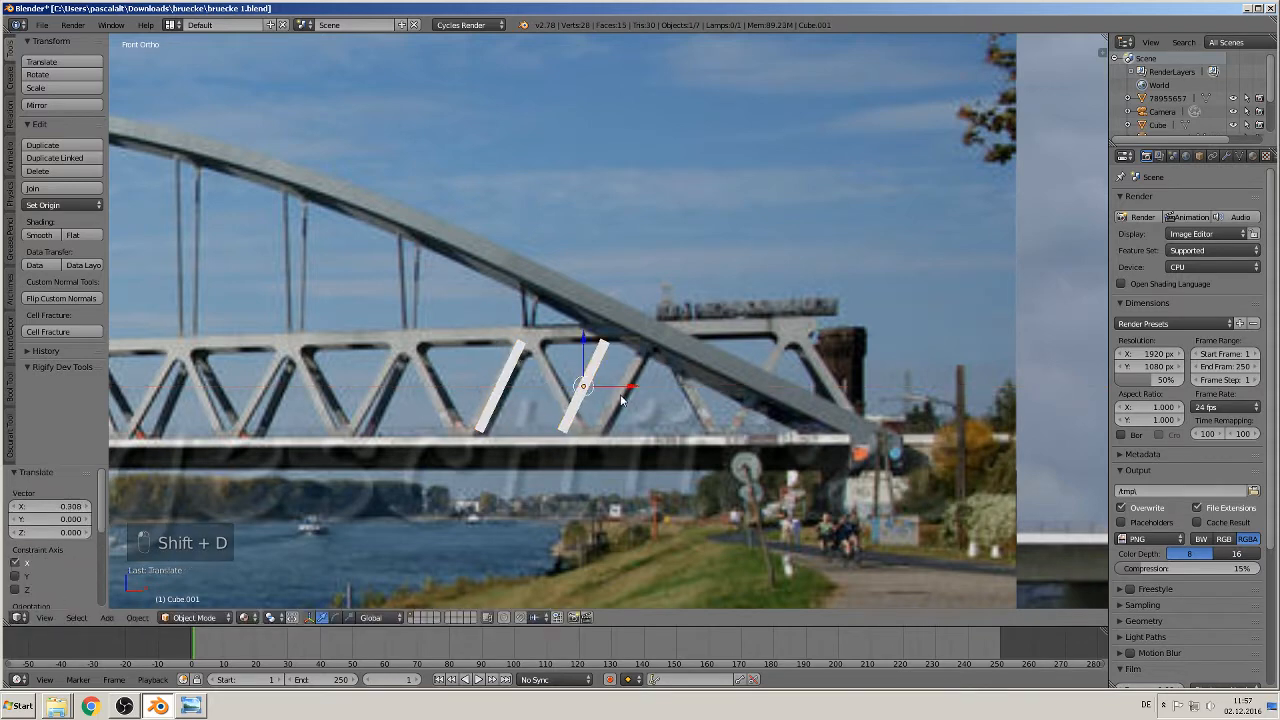
{"action": "left_click", "coordinate": [138, 618]}
{"action": "mouse_move", "coordinate": [193, 551]}
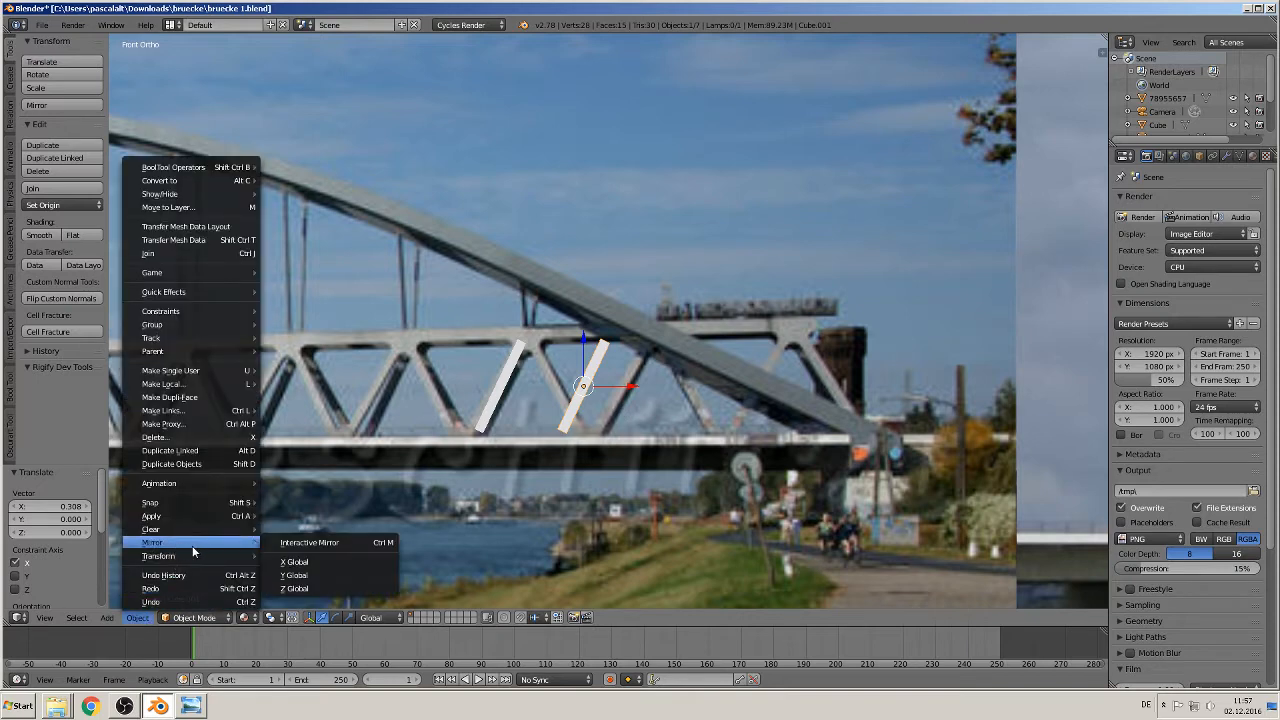
{"action": "left_click", "coordinate": [300, 542]}
{"action": "key", "text": "x"}
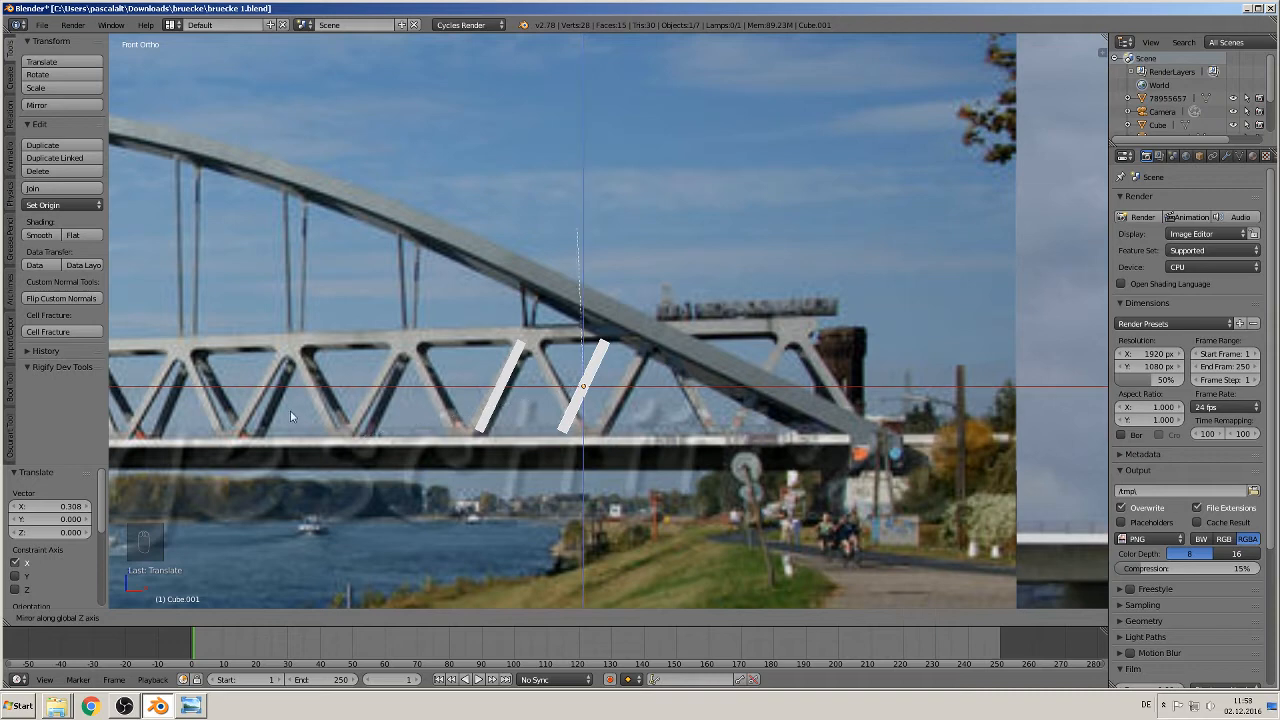
{"action": "key", "text": "Escape"}
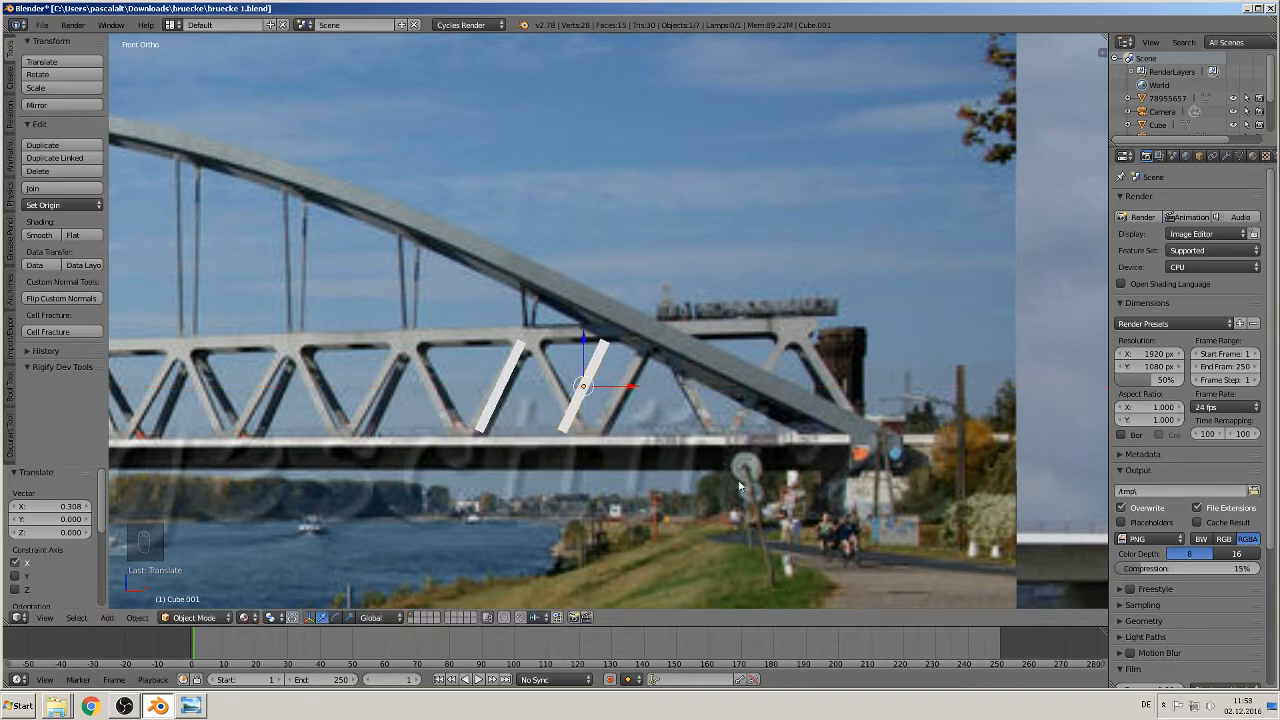
Apply the rotation and scale of the copied bar.
{"action": "left_click", "coordinate": [138, 618]}
{"action": "mouse_move", "coordinate": [108, 620]}
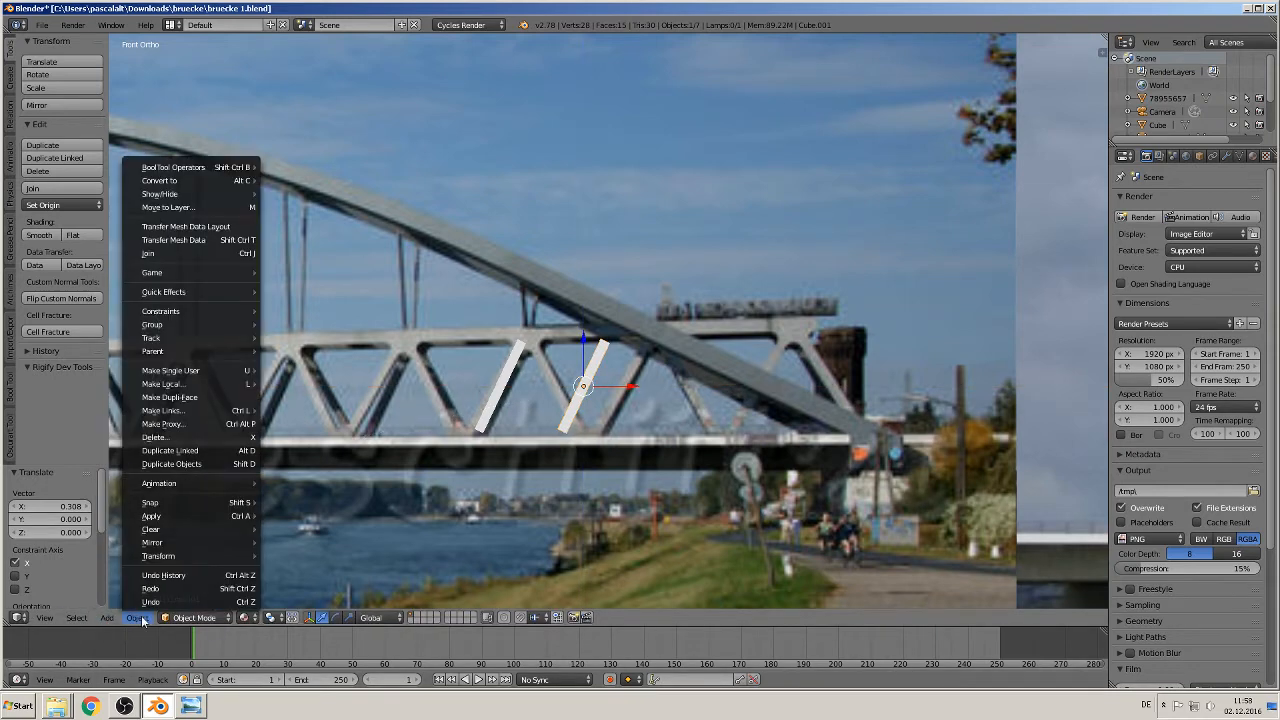
{"action": "mouse_move", "coordinate": [185, 520]}
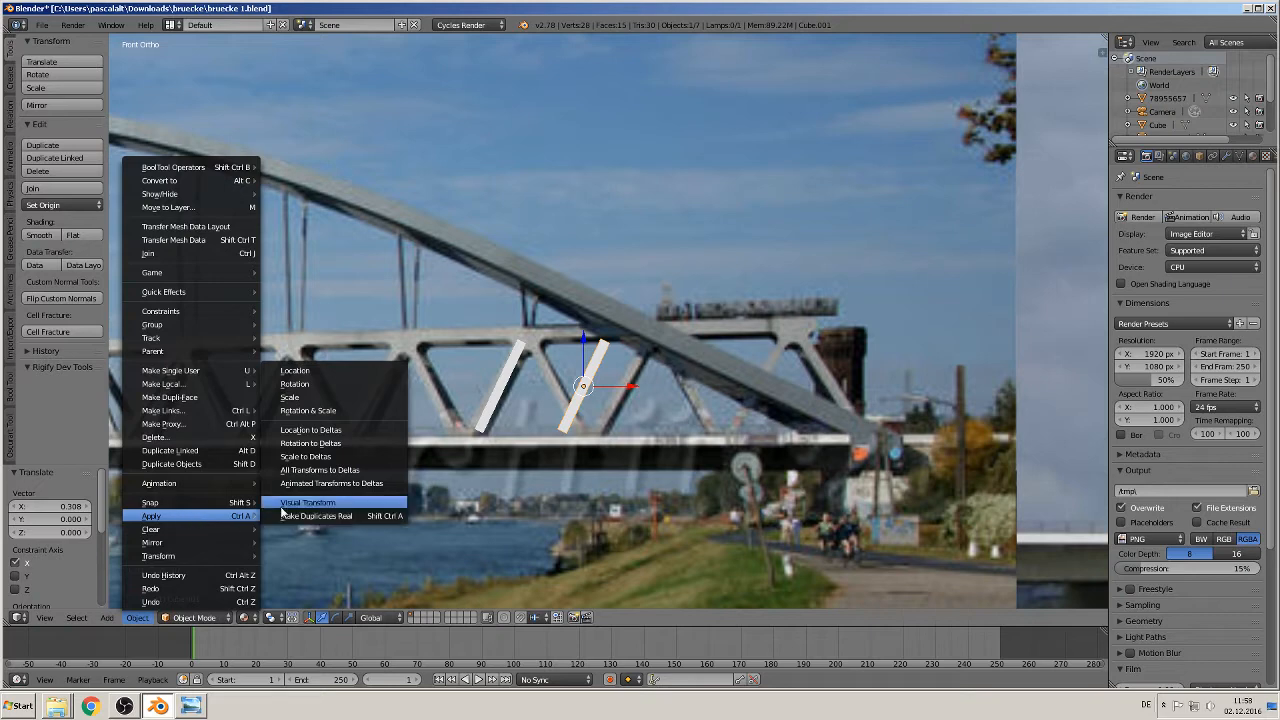
{"action": "left_click", "coordinate": [341, 407]}
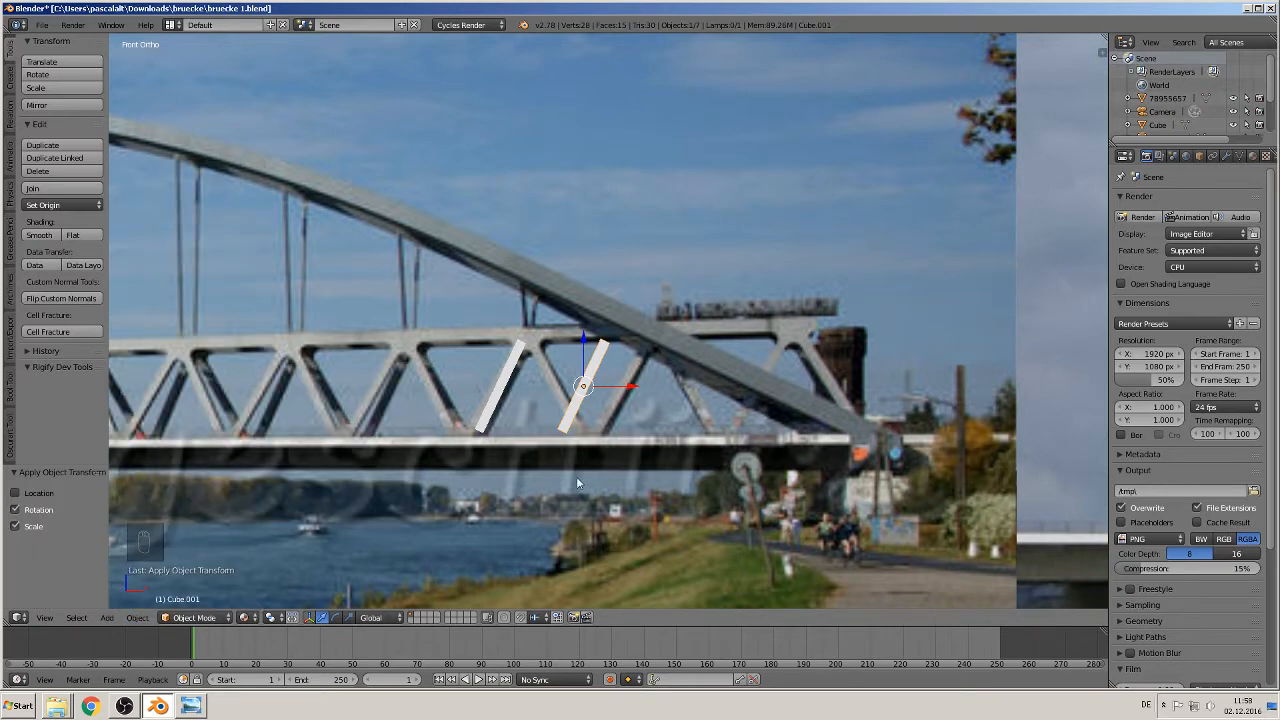
Rotate the copied bar about -52.4° and move it about -0.148 along X so both bars meet at their upper ends.
{"action": "key", "text": "r"}
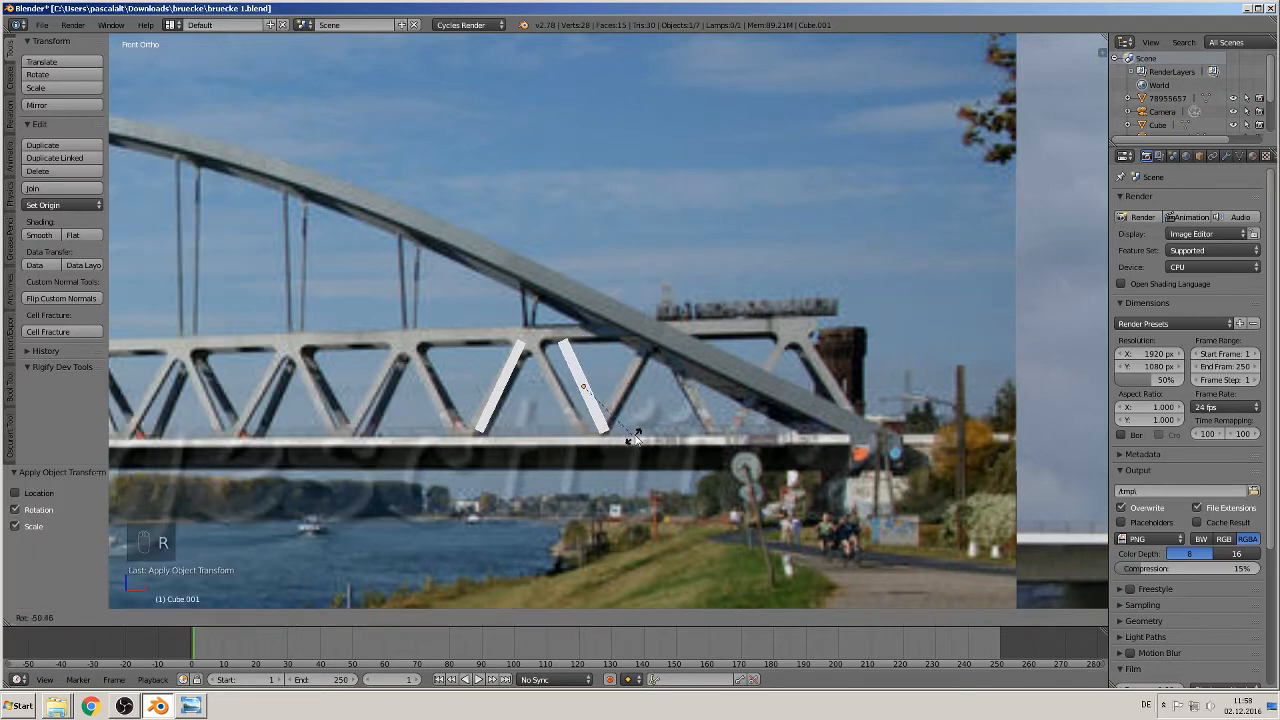
{"action": "left_click", "coordinate": [628, 413]}
{"action": "key", "text": "g"}
{"action": "key", "text": "x"}
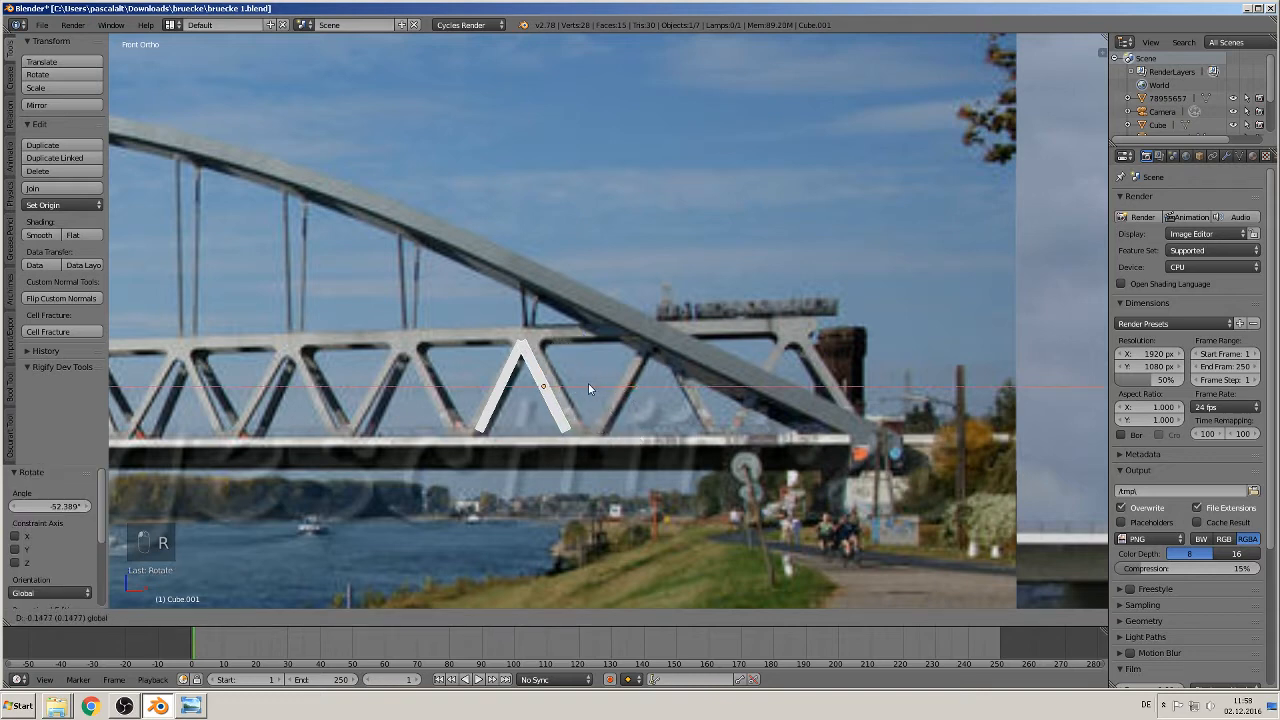
{"action": "left_click", "coordinate": [587, 383]}
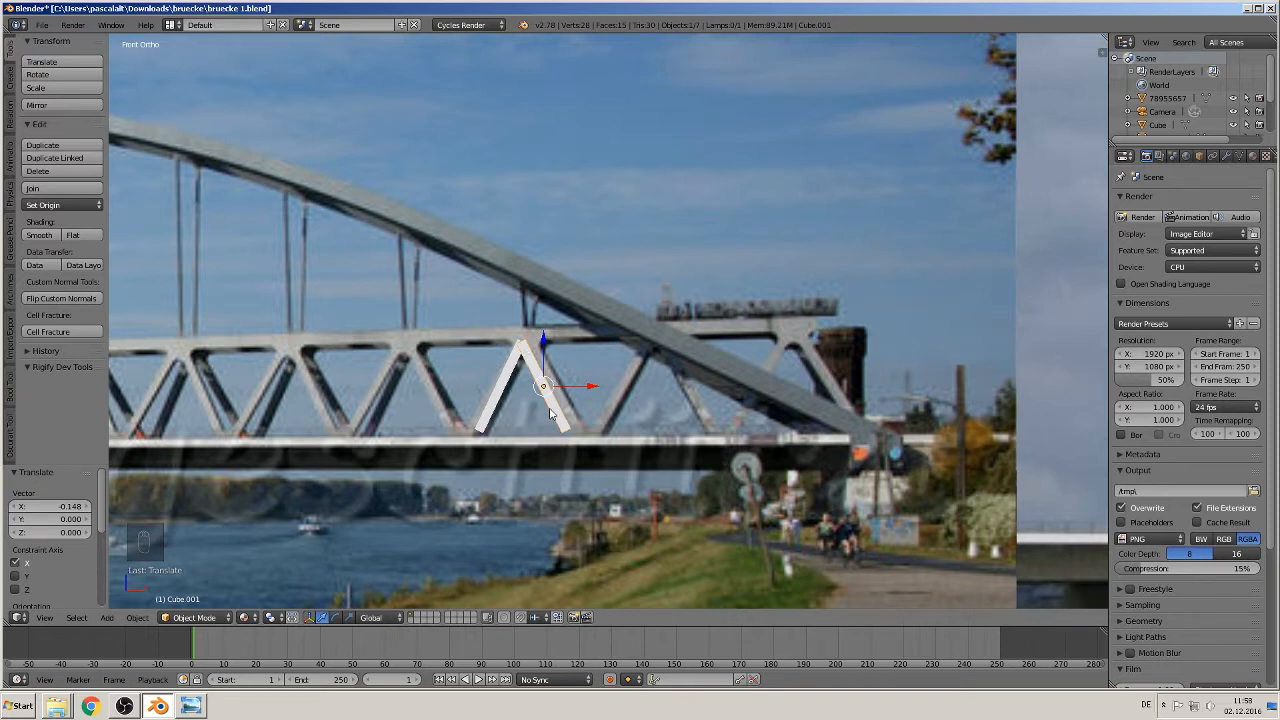
Examine the truss and its diagonal members in the bridge reference photos.
{"action": "scroll", "coordinate": [485, 419], "scroll_direction": "down", "scroll_amount": 5}
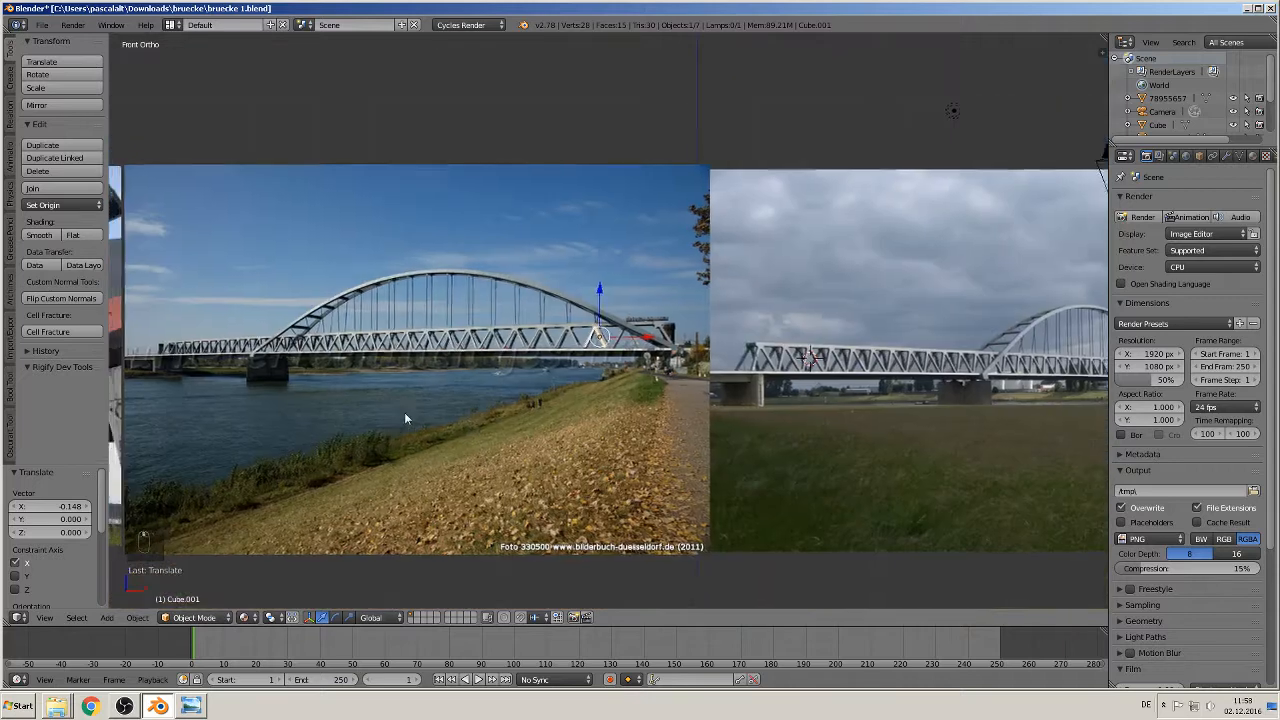
{"action": "middle_click_drag", "start_coordinate": [400, 413], "coordinate": [1054, 406], "text": "shift"}
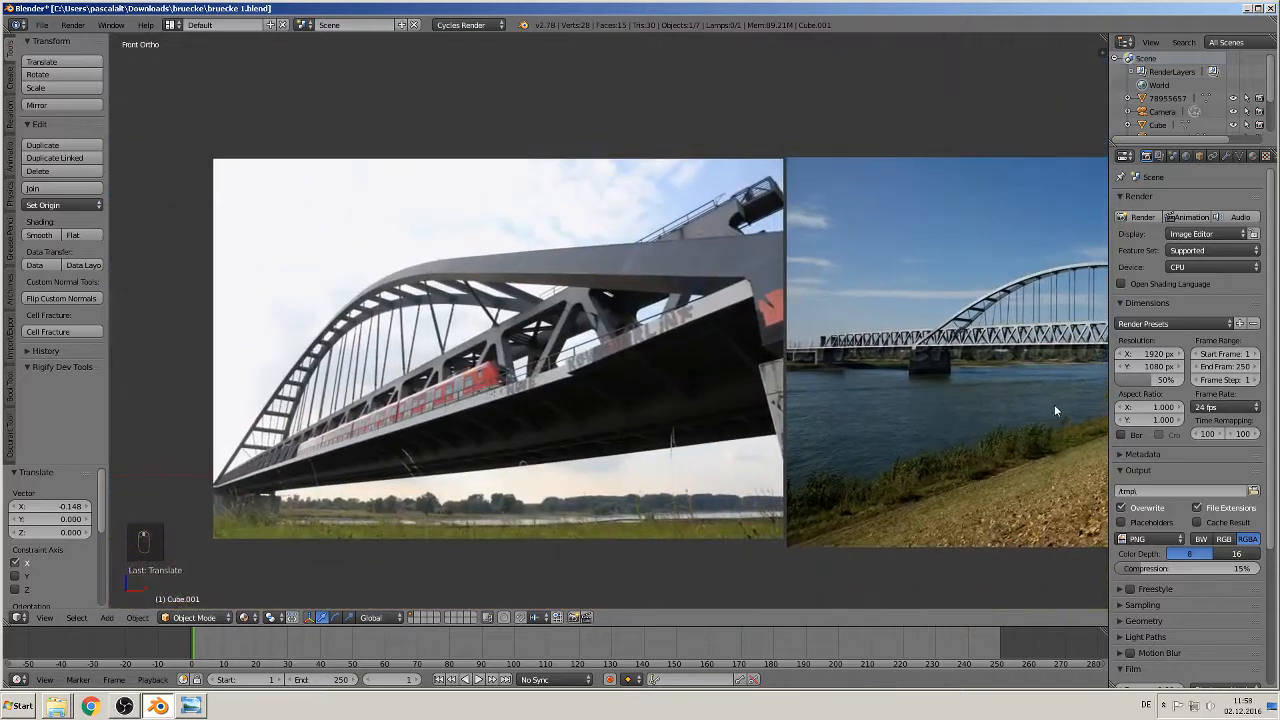
{"action": "scroll", "coordinate": [655, 380], "scroll_direction": "up", "scroll_amount": 4}
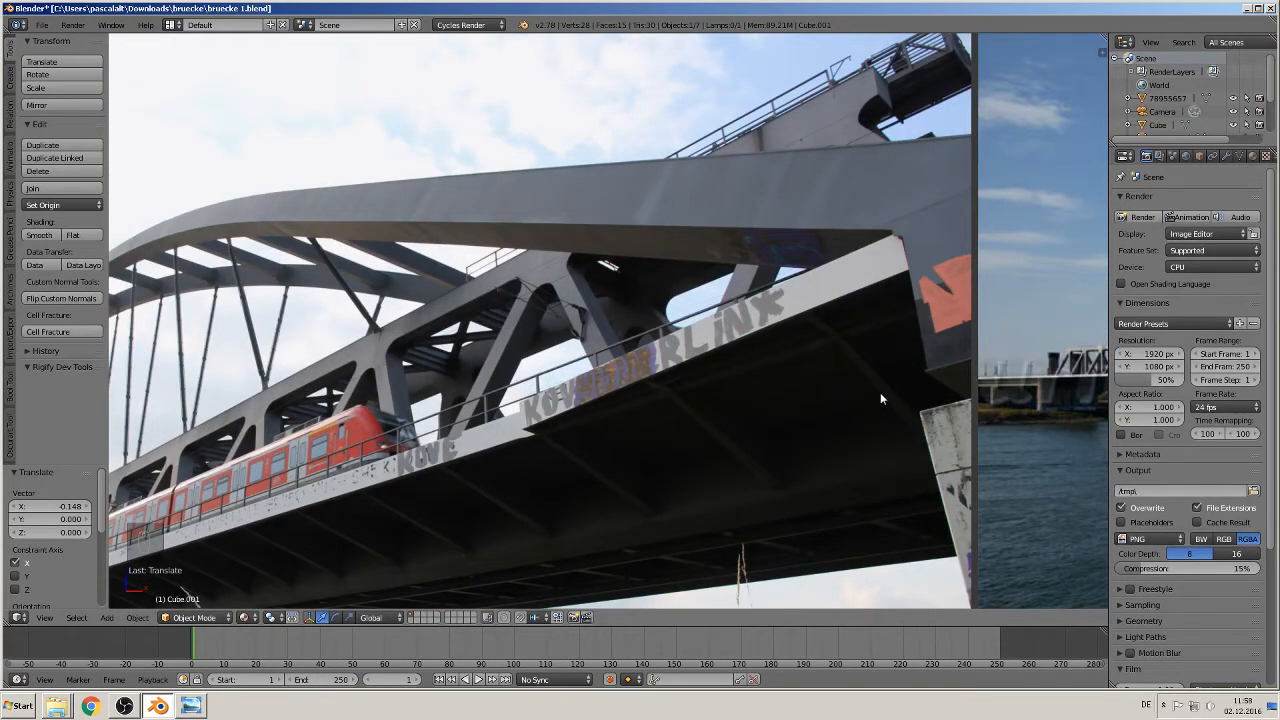
{"action": "middle_click_drag", "start_coordinate": [1017, 349], "coordinate": [367, 285], "text": "shift"}
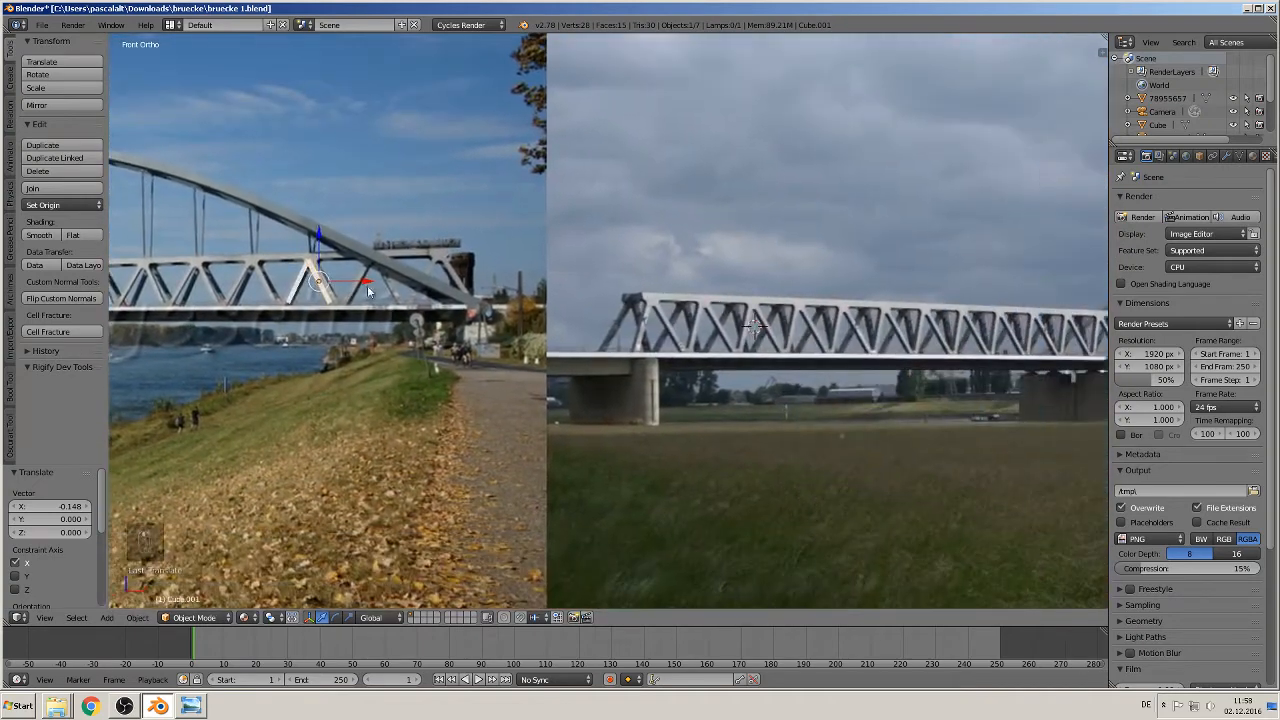
{"action": "scroll", "coordinate": [455, 297], "scroll_direction": "down", "scroll_amount": 3}
{"action": "scroll", "coordinate": [812, 370], "scroll_direction": "up", "scroll_amount": 4}
{"action": "middle_click_drag", "start_coordinate": [440, 306], "coordinate": [657, 345], "text": "shift"}
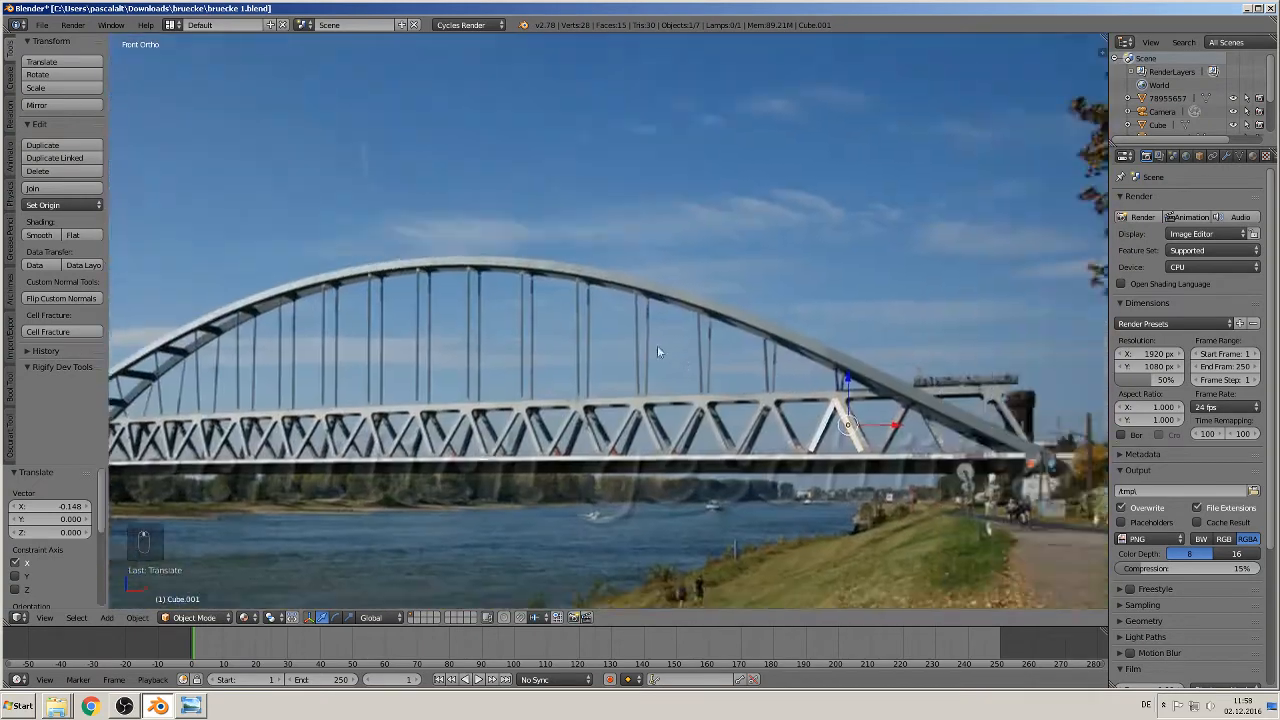
{"action": "scroll", "coordinate": [657, 345], "scroll_direction": "up", "scroll_amount": 4}
{"action": "middle_click_drag", "start_coordinate": [1060, 445], "coordinate": [656, 367], "text": "shift"}
{"action": "scroll", "coordinate": [563, 402], "scroll_direction": "up", "scroll_amount": 3}
{"action": "scroll", "coordinate": [632, 457], "scroll_direction": "down", "scroll_amount": 2}
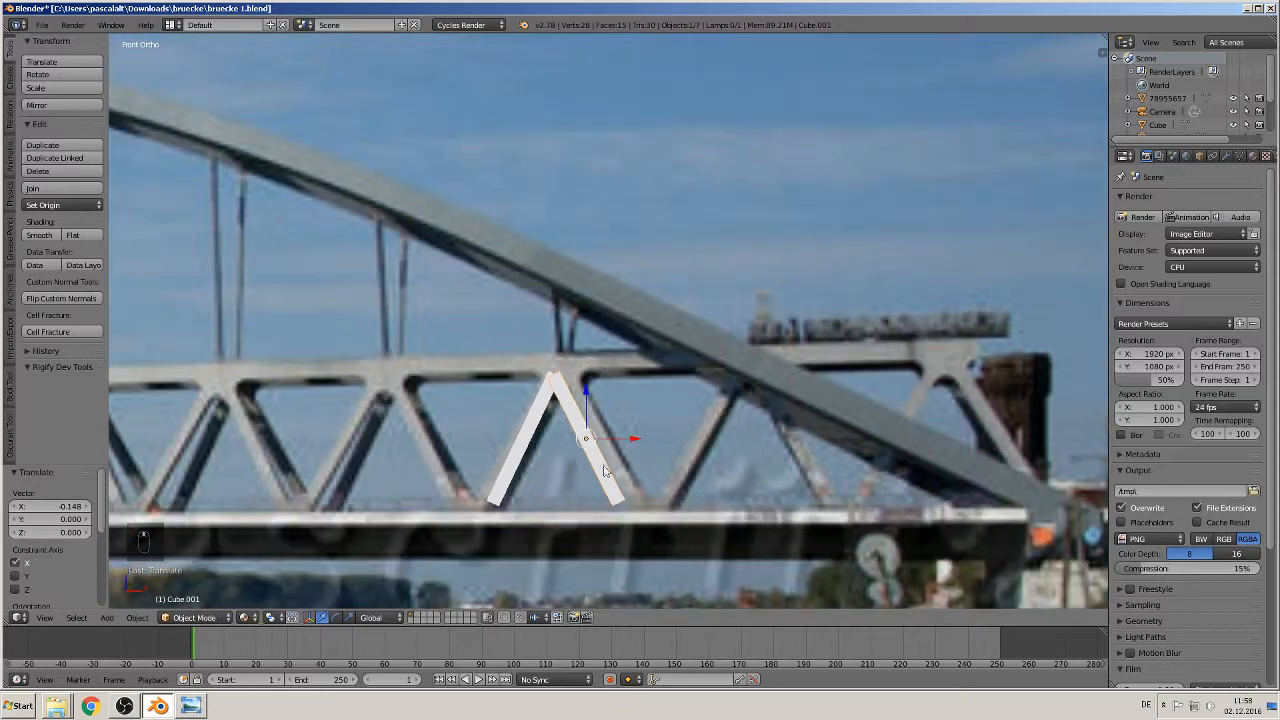
Duplicate the second diagonal bar 0.4 upward along Z and rotate the copy about -63° to lie horizontally.
{"action": "key", "text": "shift+d"}
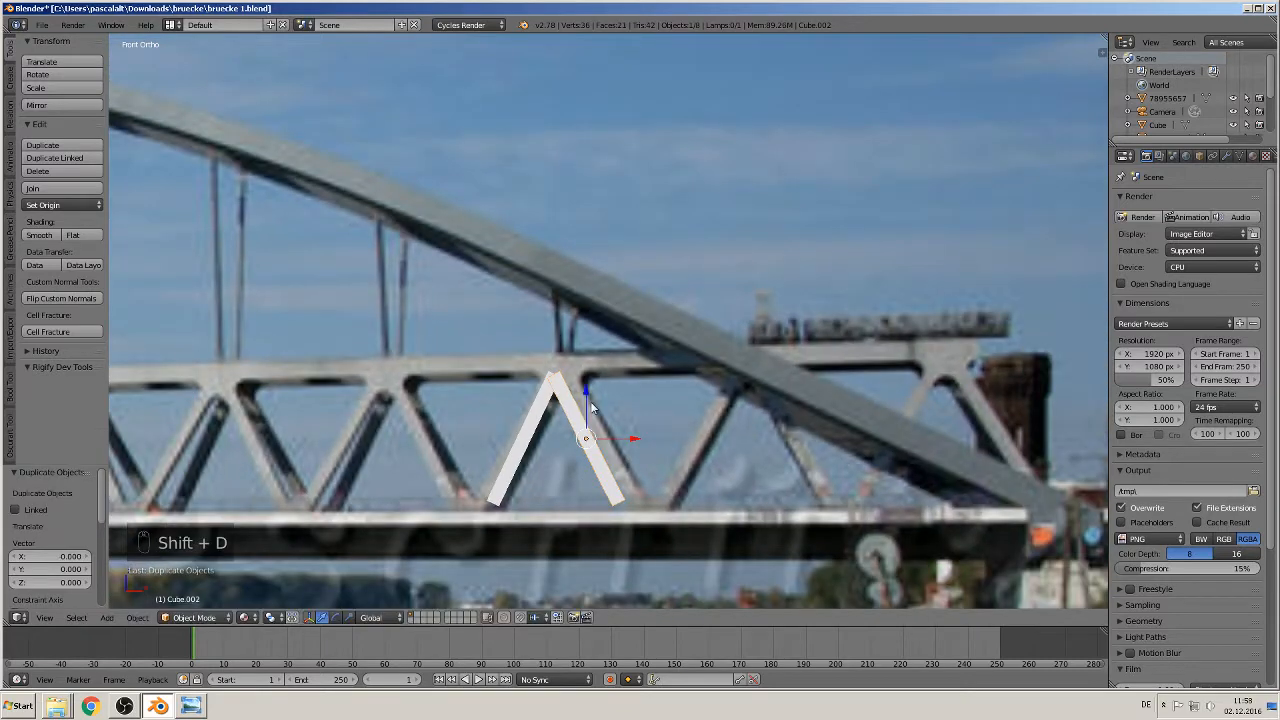
{"action": "key", "text": "z"}
{"action": "left_click", "coordinate": [624, 385]}
{"action": "key", "text": "r"}
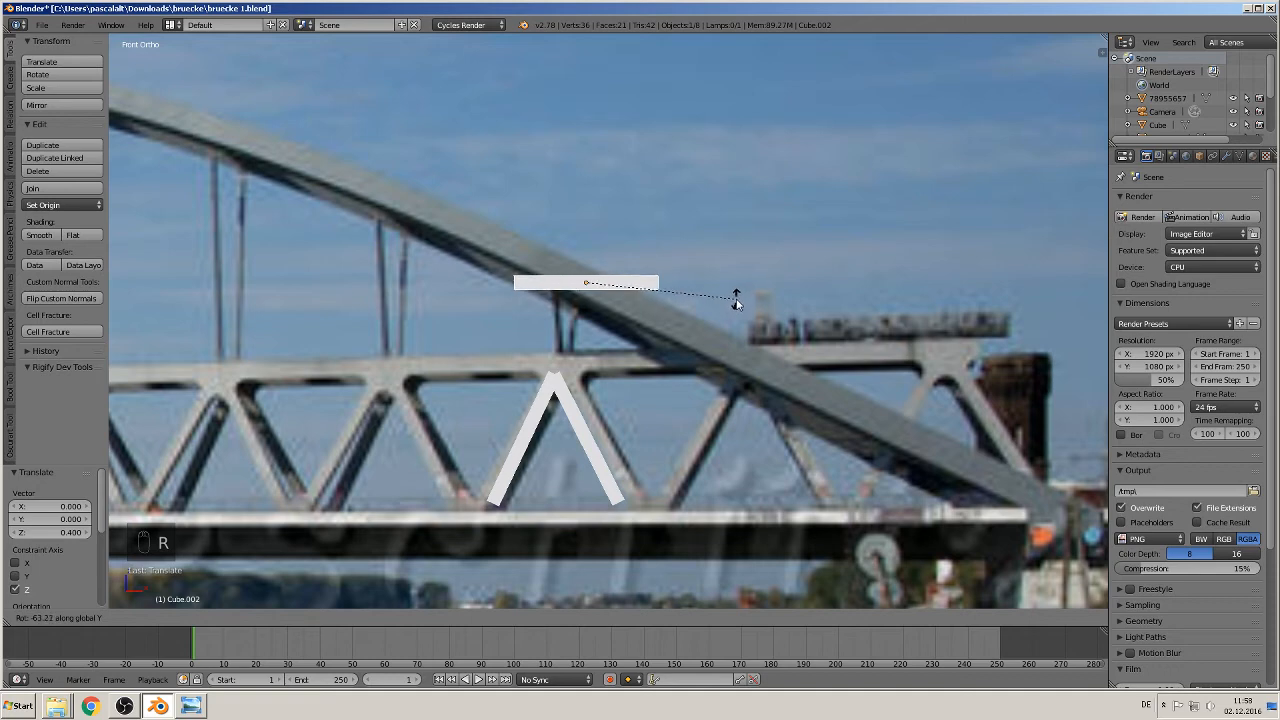
{"action": "left_click", "coordinate": [736, 302]}
Lower the horizontal bar onto the upper chord and centre it over the apex of the inverted V.
{"action": "key", "text": "g"}
{"action": "key", "text": "z"}
{"action": "left_click", "coordinate": [636, 370]}
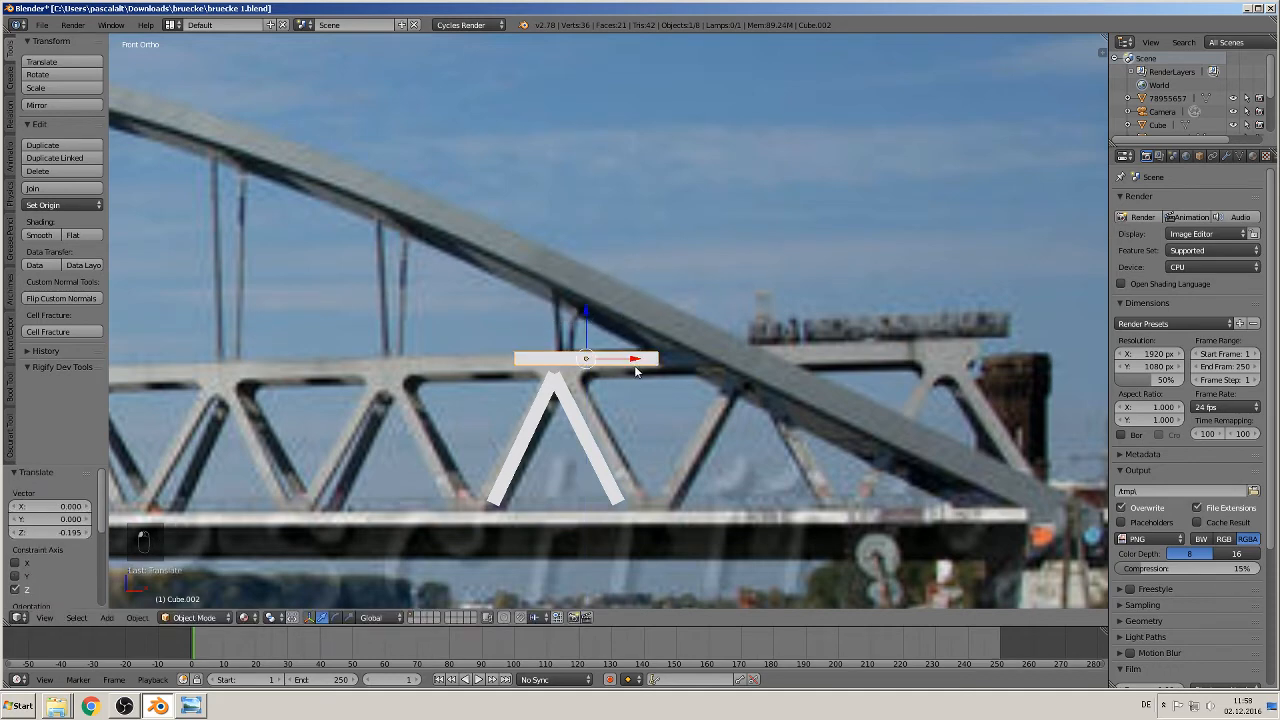
{"action": "left_click_drag", "start_coordinate": [636, 370], "coordinate": [605, 362]}
{"action": "left_click_drag", "start_coordinate": [554, 311], "coordinate": [552, 321]}
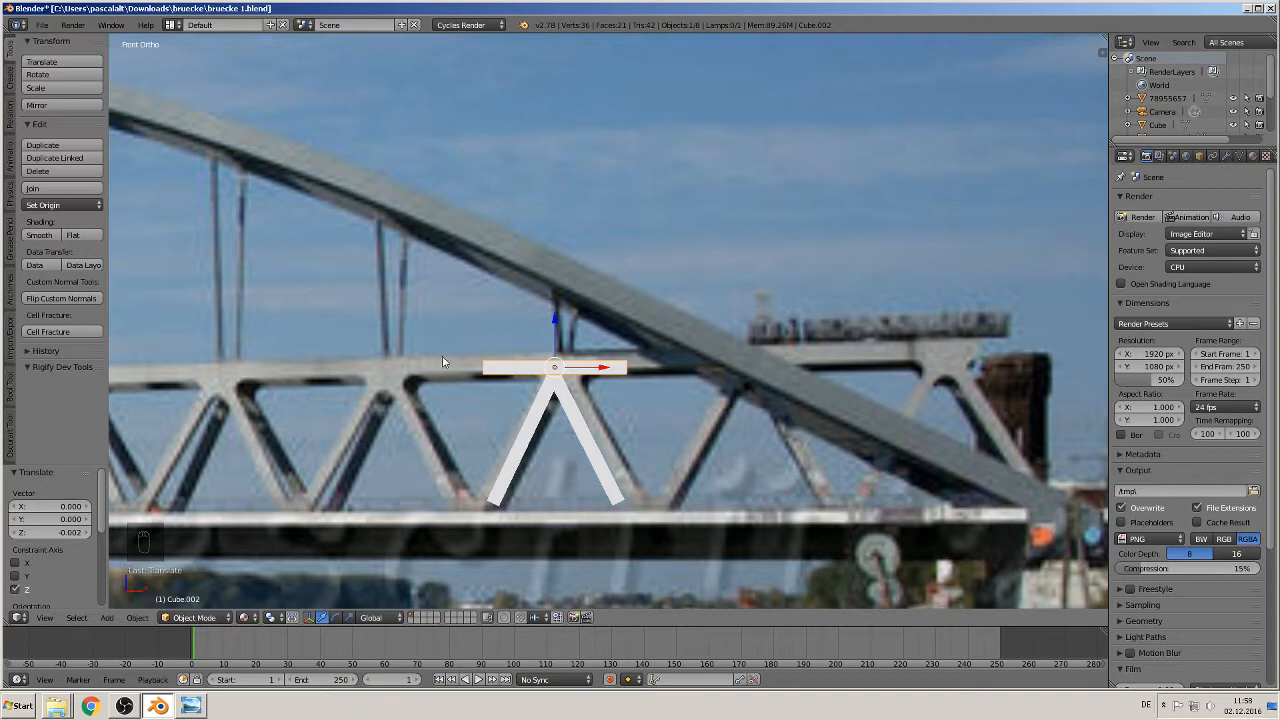
Scale the horizontal upper bar uniformly by about 1.491.
{"action": "key", "text": "s"}
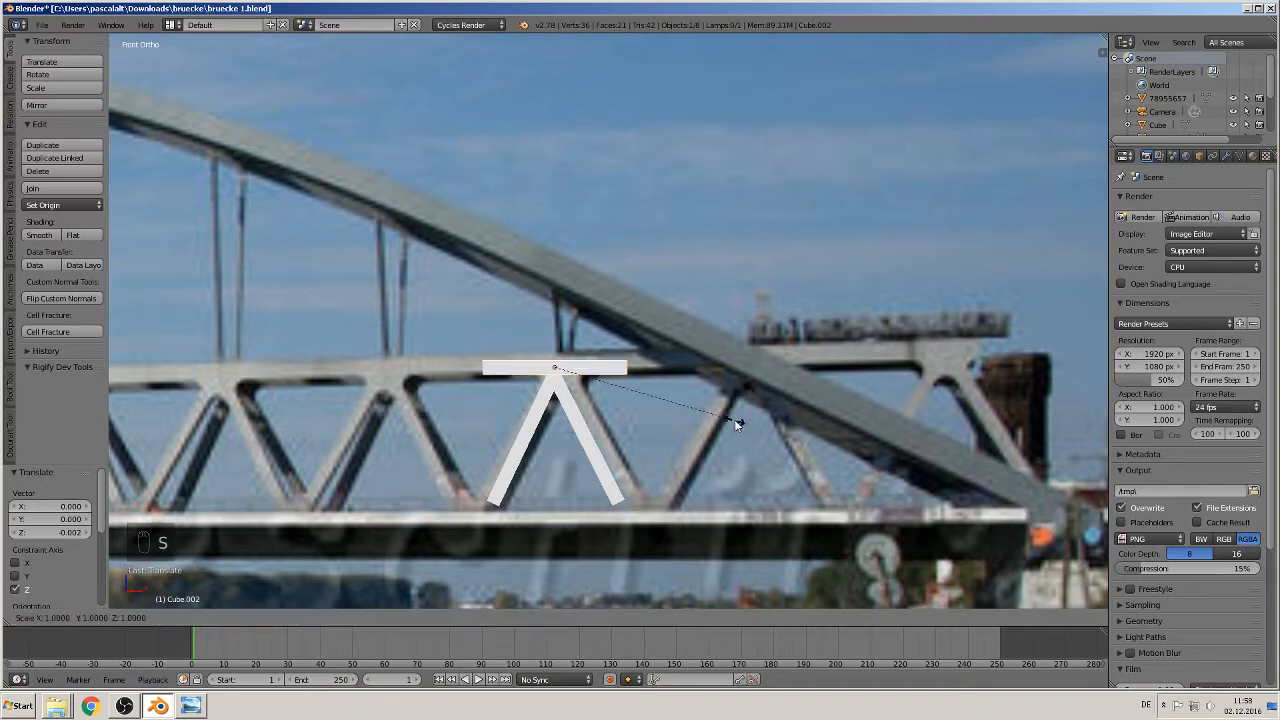
{"action": "left_click", "coordinate": [808, 470]}
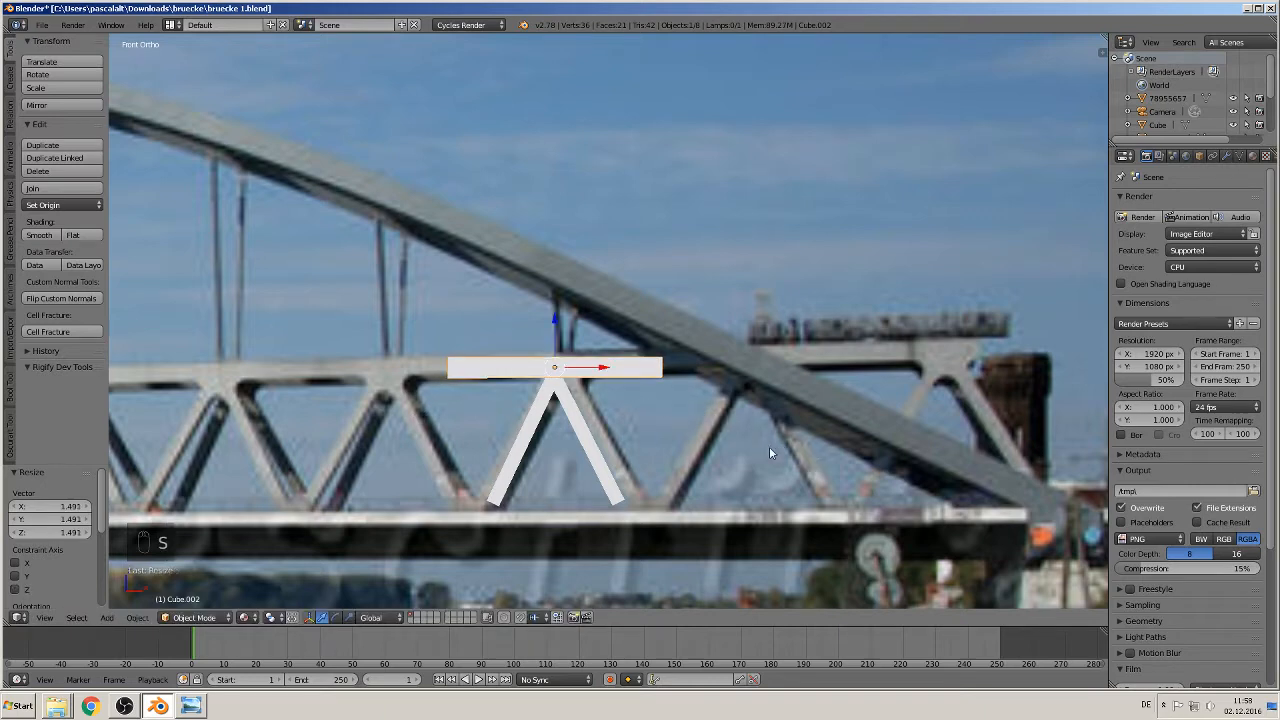
{"action": "left_click", "coordinate": [556, 329]}
{"action": "left_click", "coordinate": [557, 328]}
Duplicate the upper bar and move the copy about -0.359 along Z to the lower ends of the diagonals.
{"action": "middle_click_drag", "start_coordinate": [687, 465], "coordinate": [654, 374], "text": "shift"}
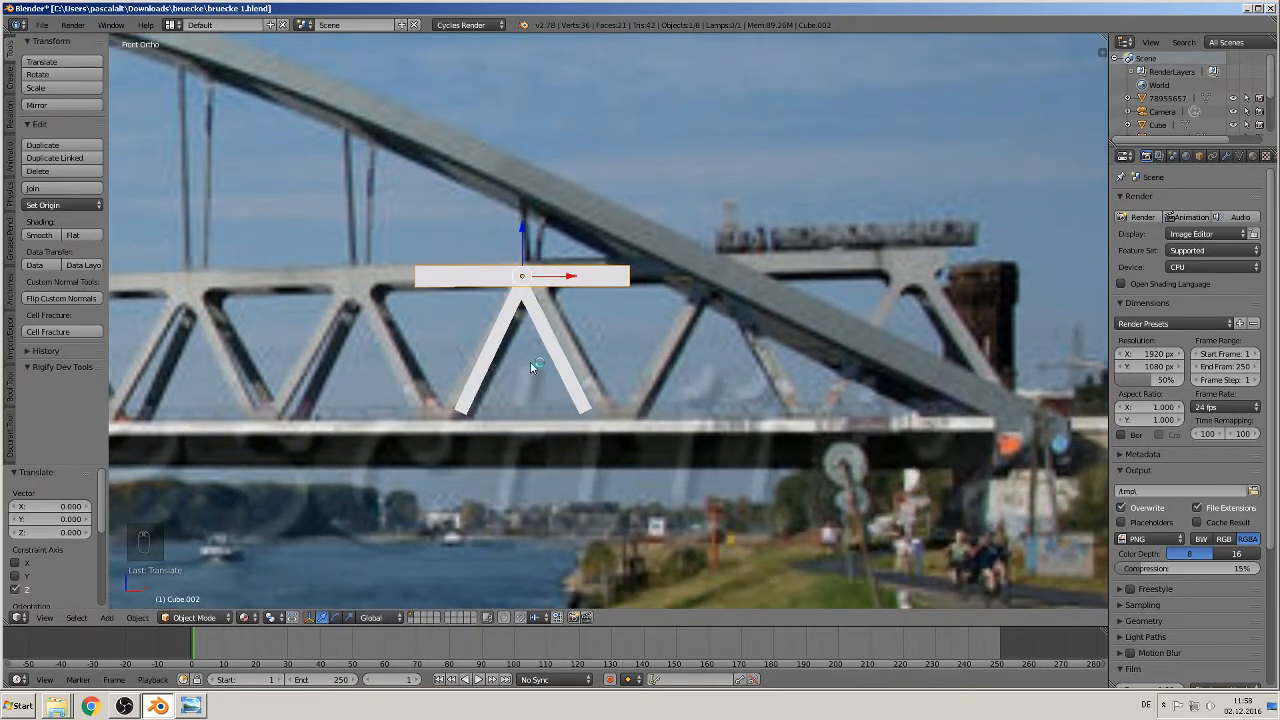
{"action": "key", "text": "shift+d"}
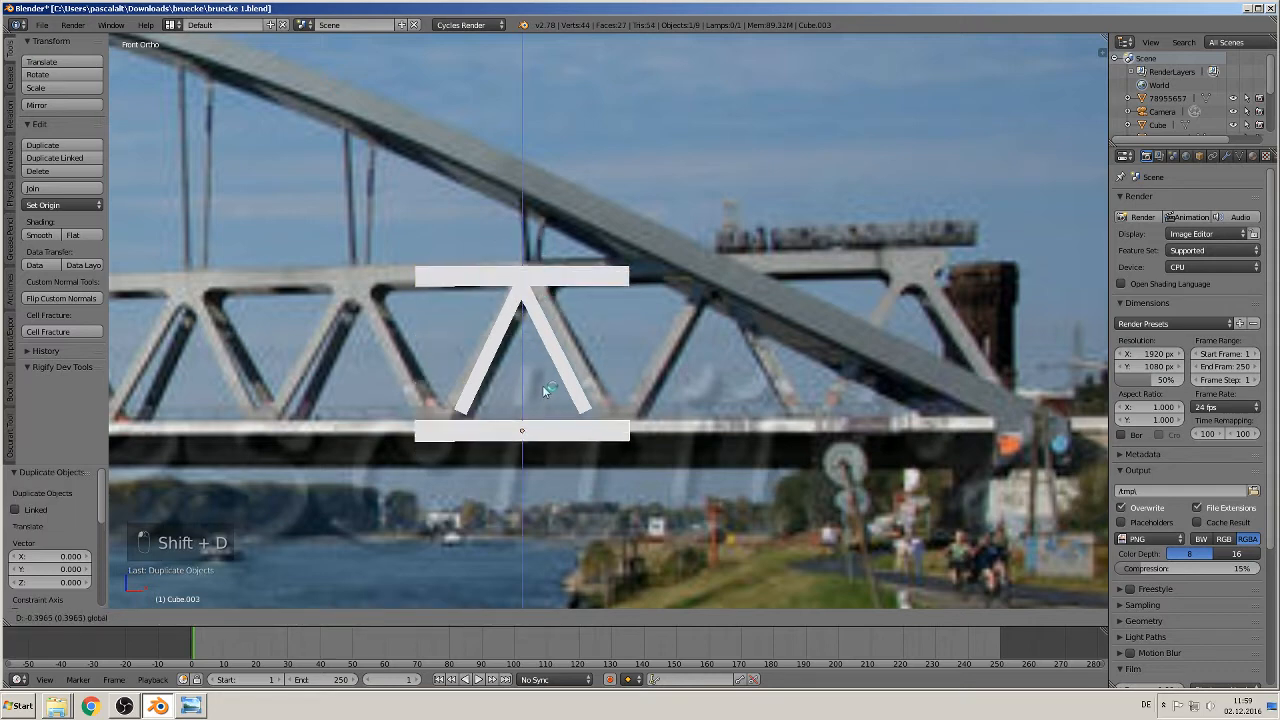
{"action": "left_click", "coordinate": [545, 395]}
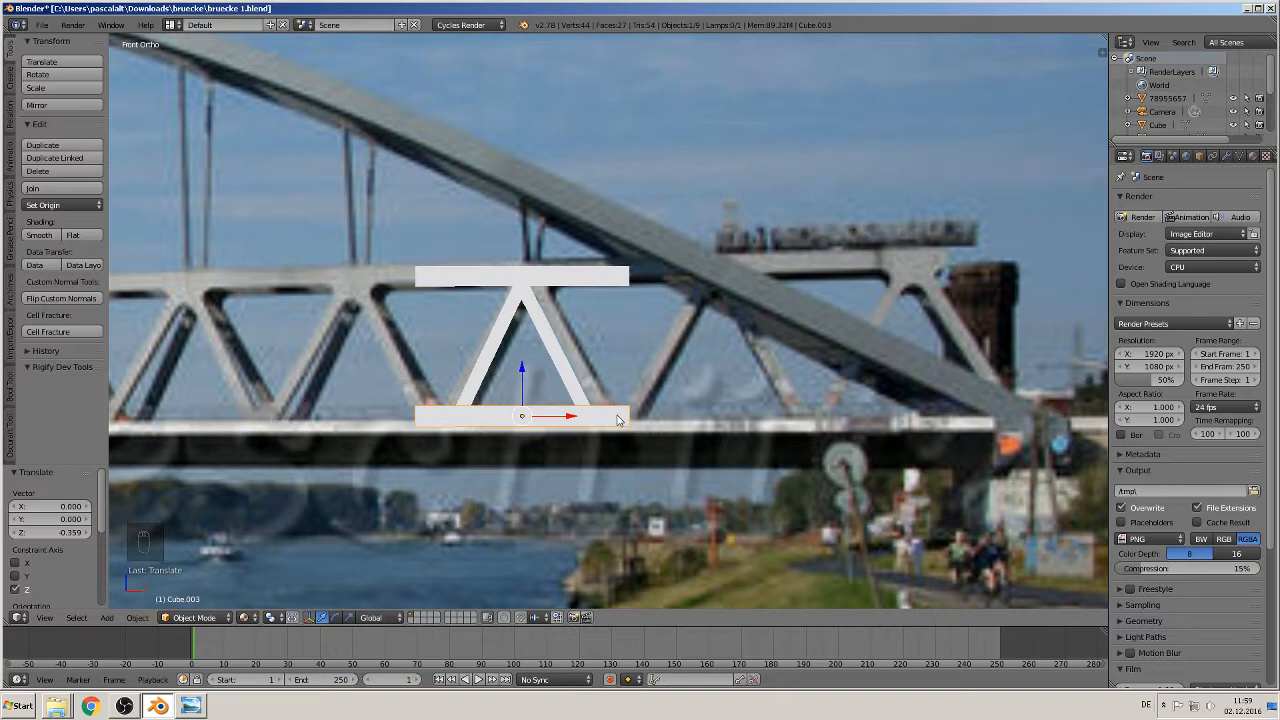
Shorten the lower bar's mesh by scaling it to about 0.67 along X, matching the spread of the diagonals.
{"action": "key", "text": "Tab"}
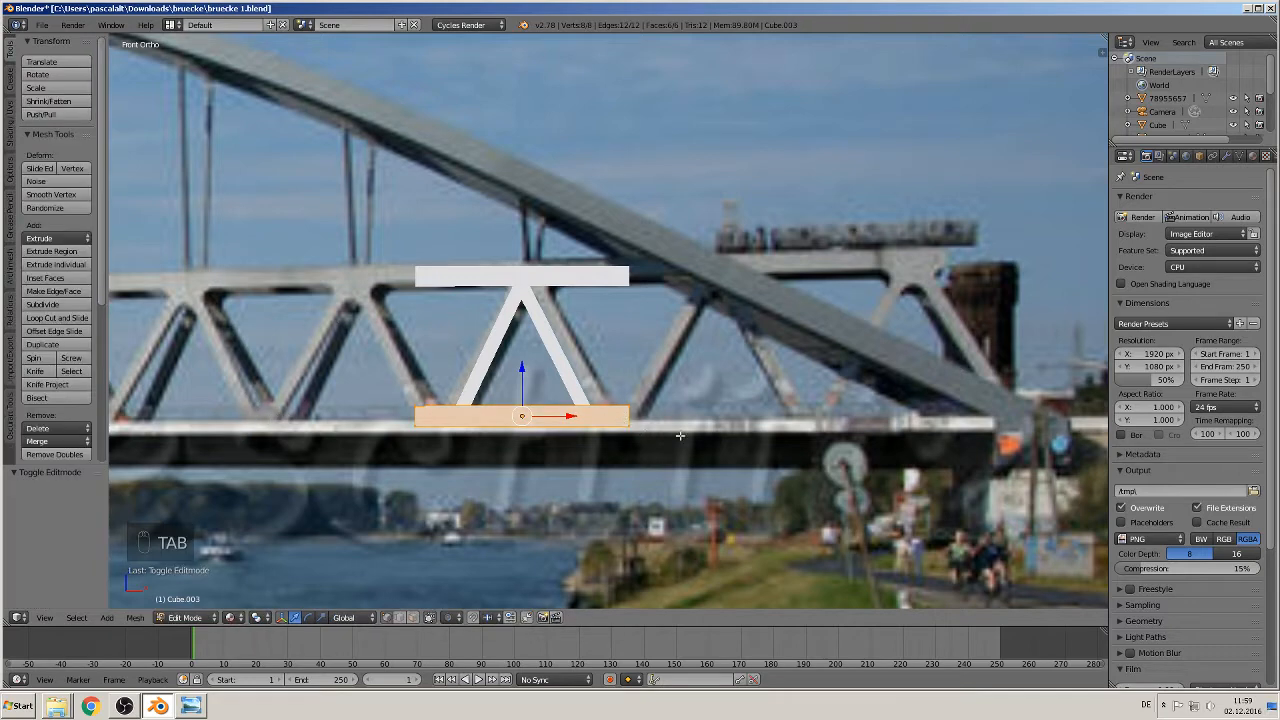
{"action": "key", "text": "s"}
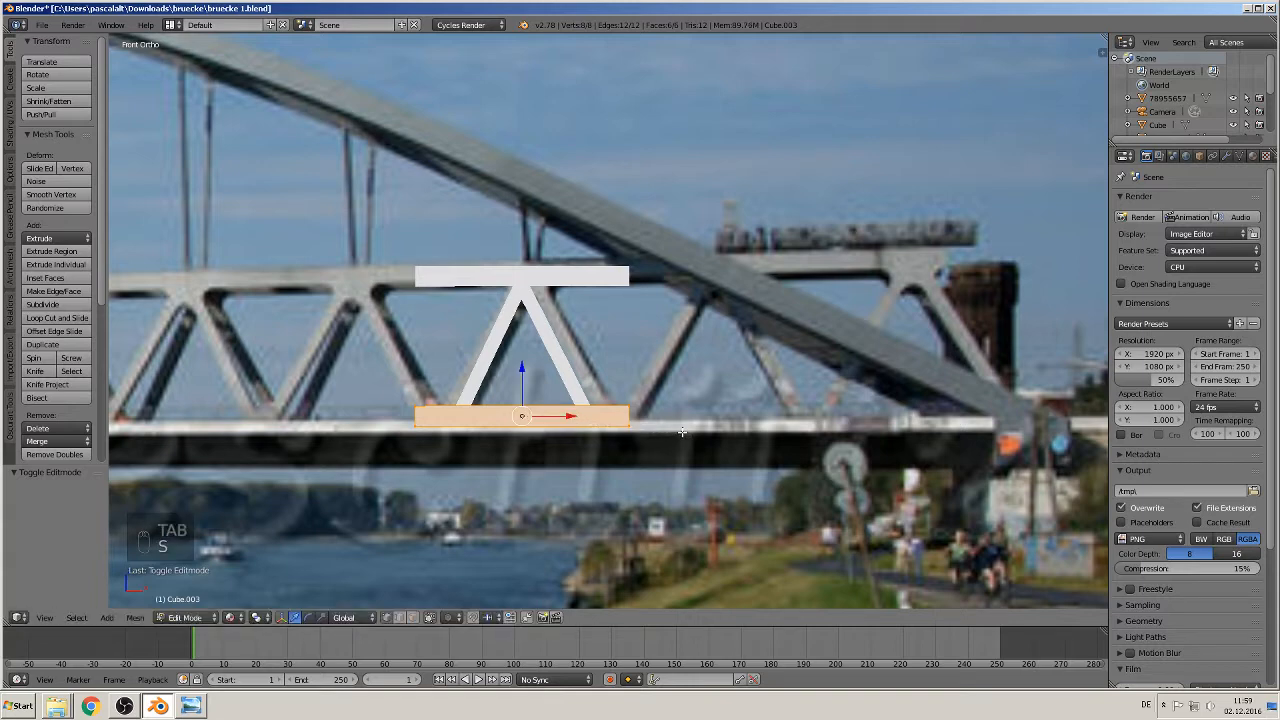
{"action": "key", "text": "x"}
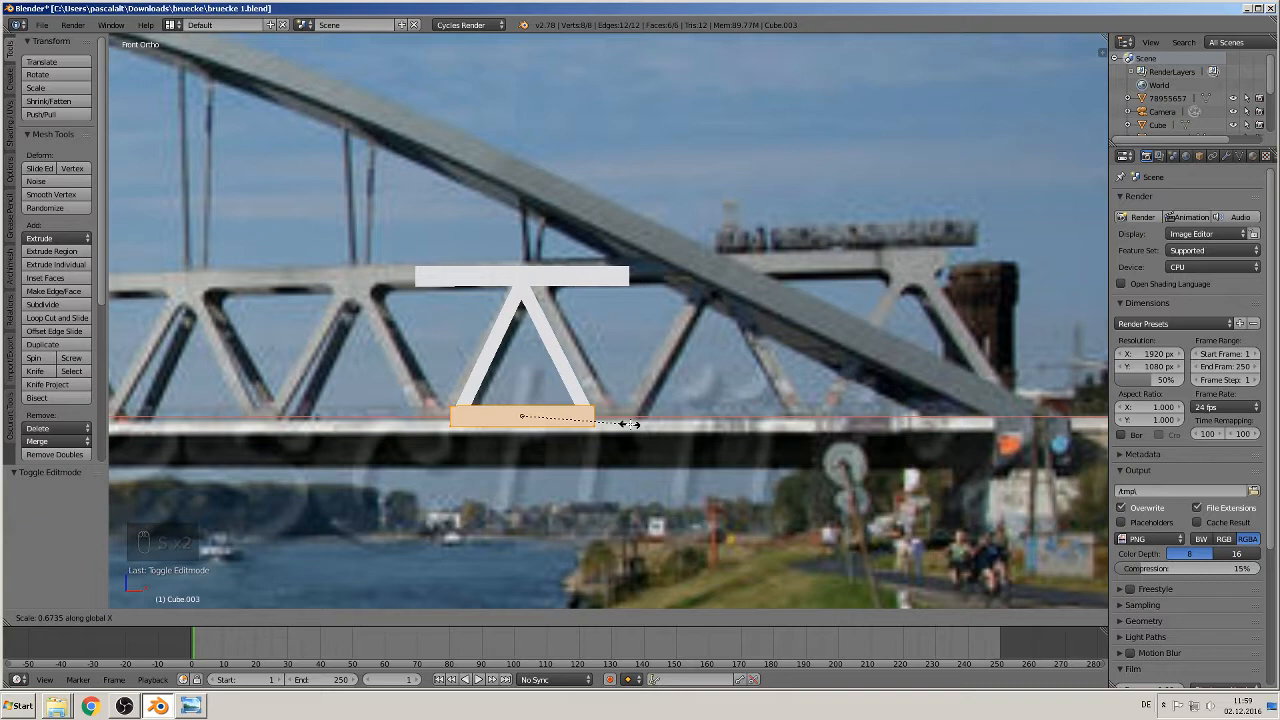
{"action": "left_click", "coordinate": [628, 422]}
{"action": "key", "text": "Tab"}
Shorten the upper bar's mesh to about 0.674 along X so it matches the lower bar's length.
{"action": "key", "text": "Tab"}
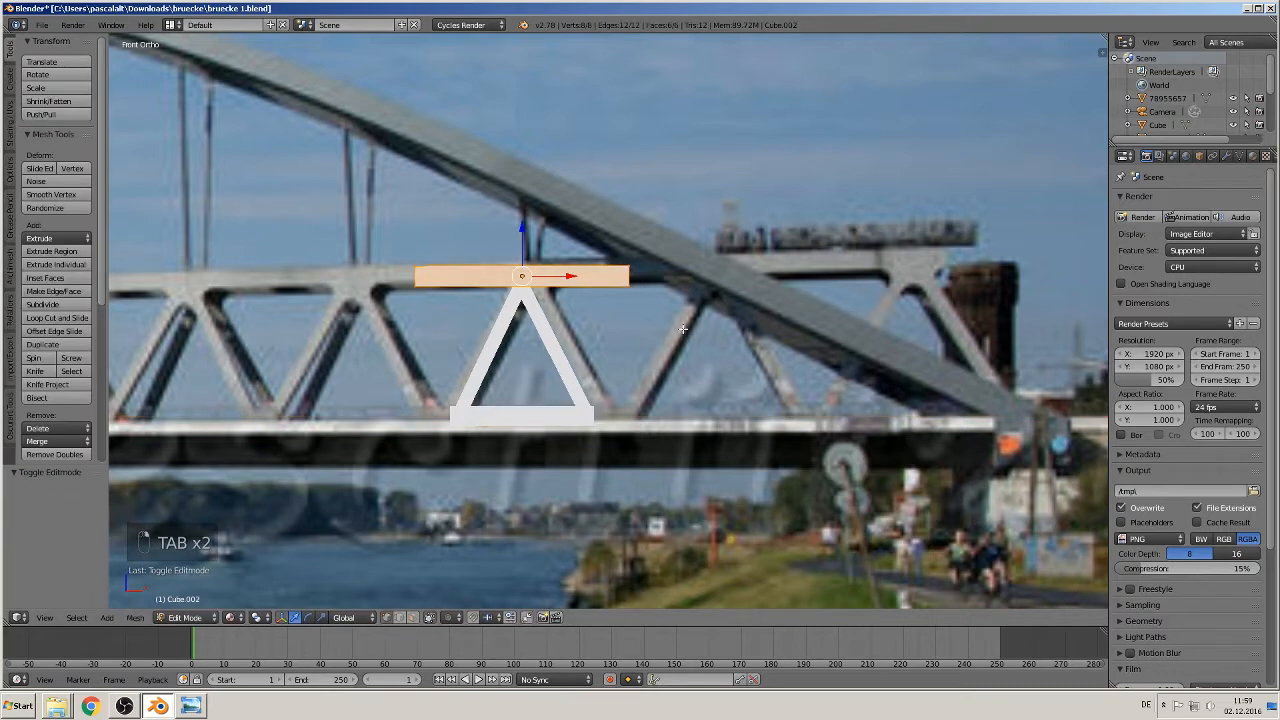
{"action": "key", "text": "s"}
{"action": "key", "text": "x"}
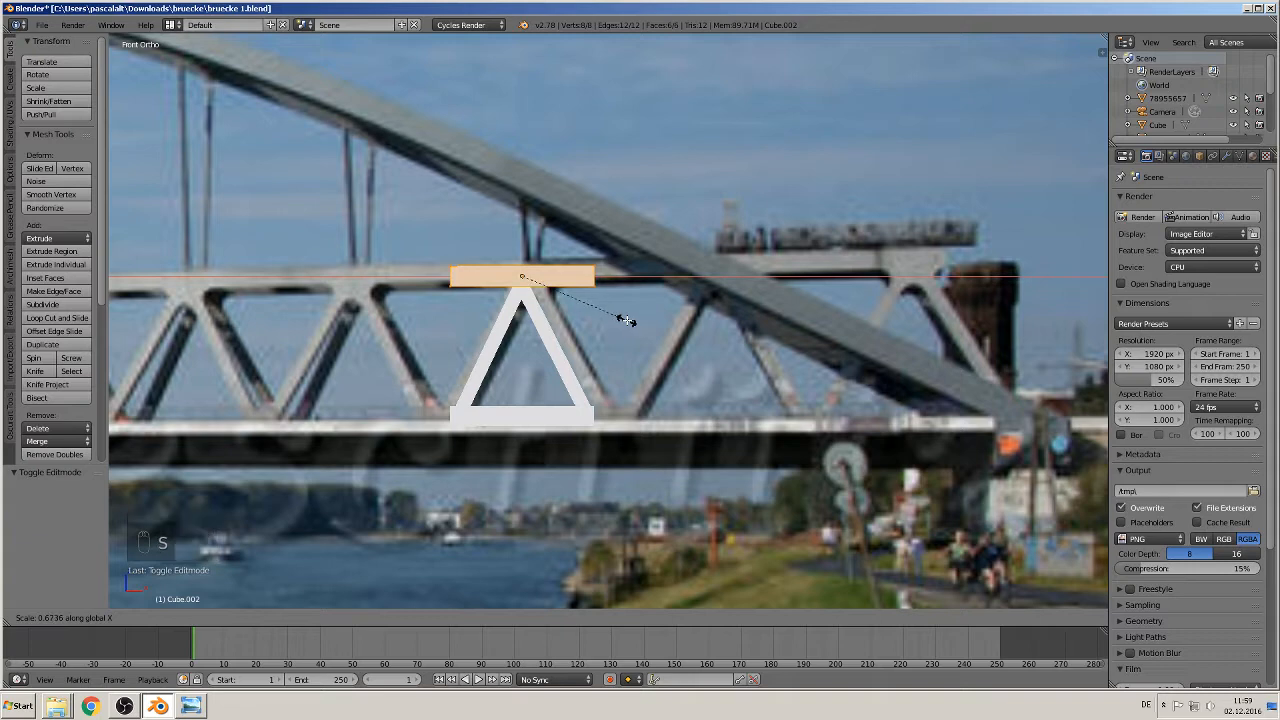
{"action": "left_click", "coordinate": [626, 320]}
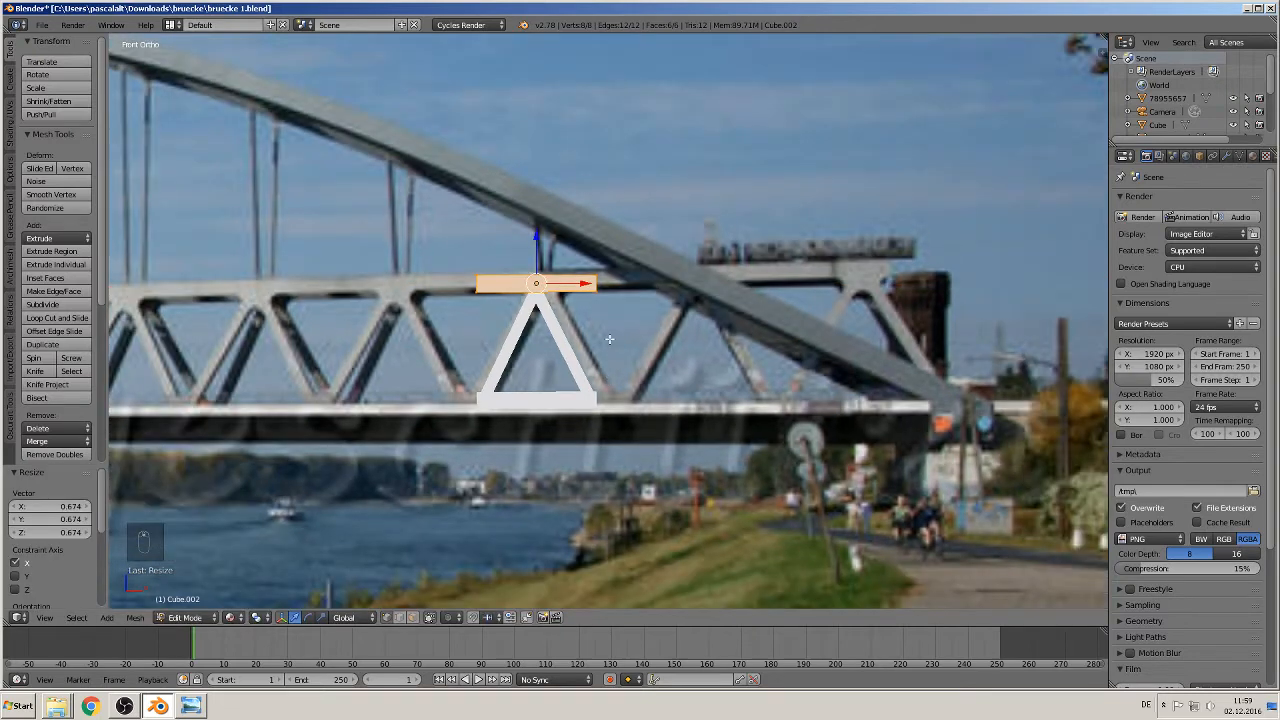
{"action": "key", "text": "Tab"}
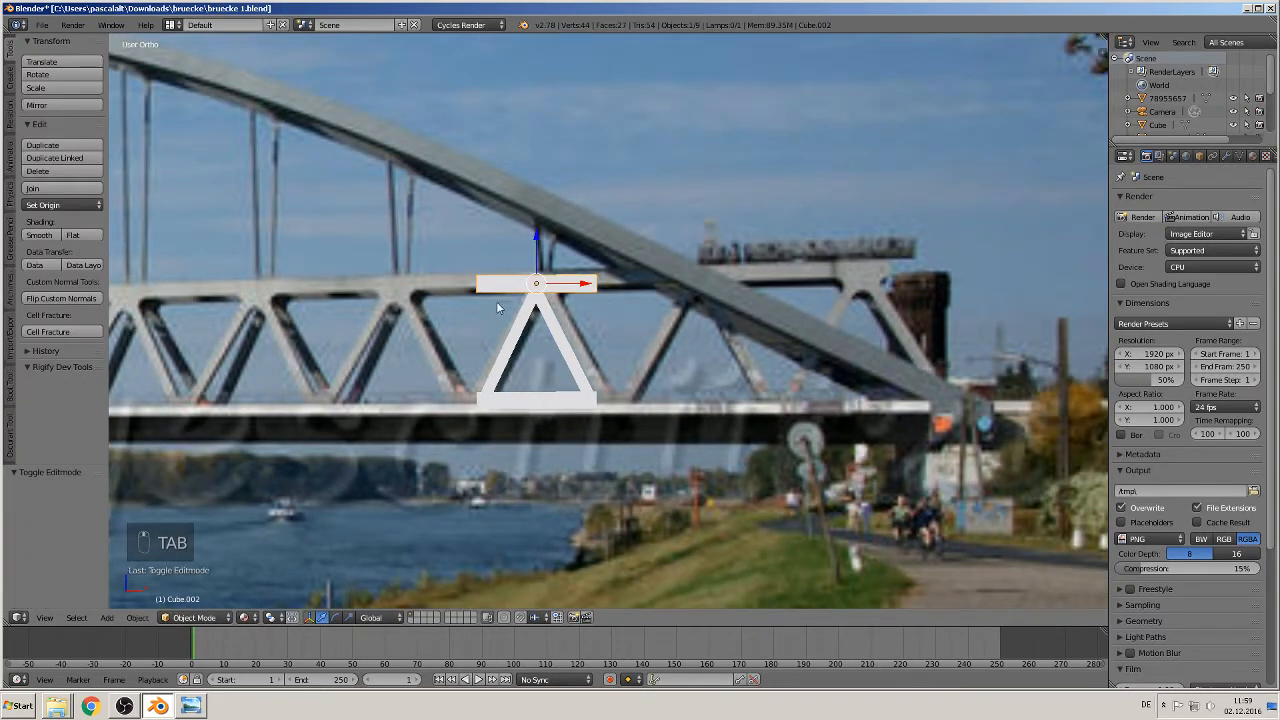
Select both diagonals and both horizontal bars and move them -1.528 along Y, in front of the reference photos.
{"action": "middle_click_drag", "start_coordinate": [500, 309], "coordinate": [568, 340]}
{"action": "right_click", "coordinate": [511, 356], "text": "shift"}
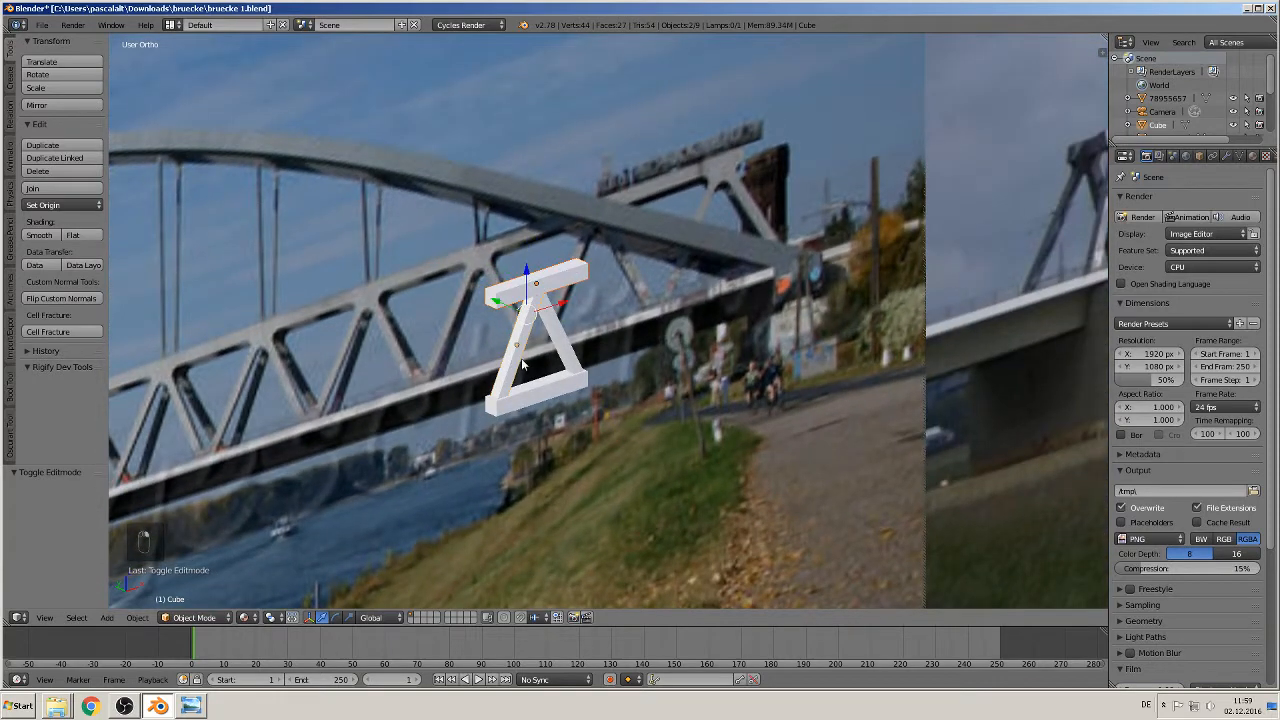
{"action": "right_click", "coordinate": [525, 396], "text": "shift"}
{"action": "right_click", "coordinate": [565, 341], "text": "shift"}
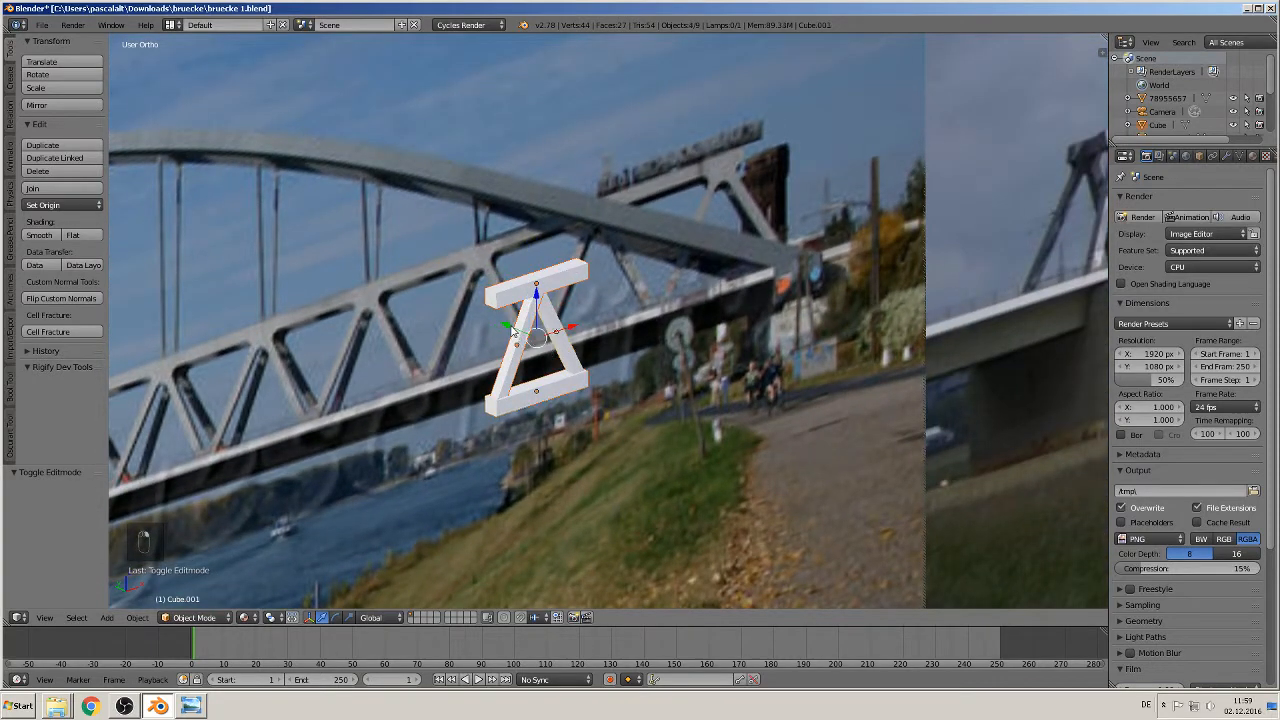
{"action": "left_click_drag", "start_coordinate": [510, 333], "coordinate": [833, 476]}
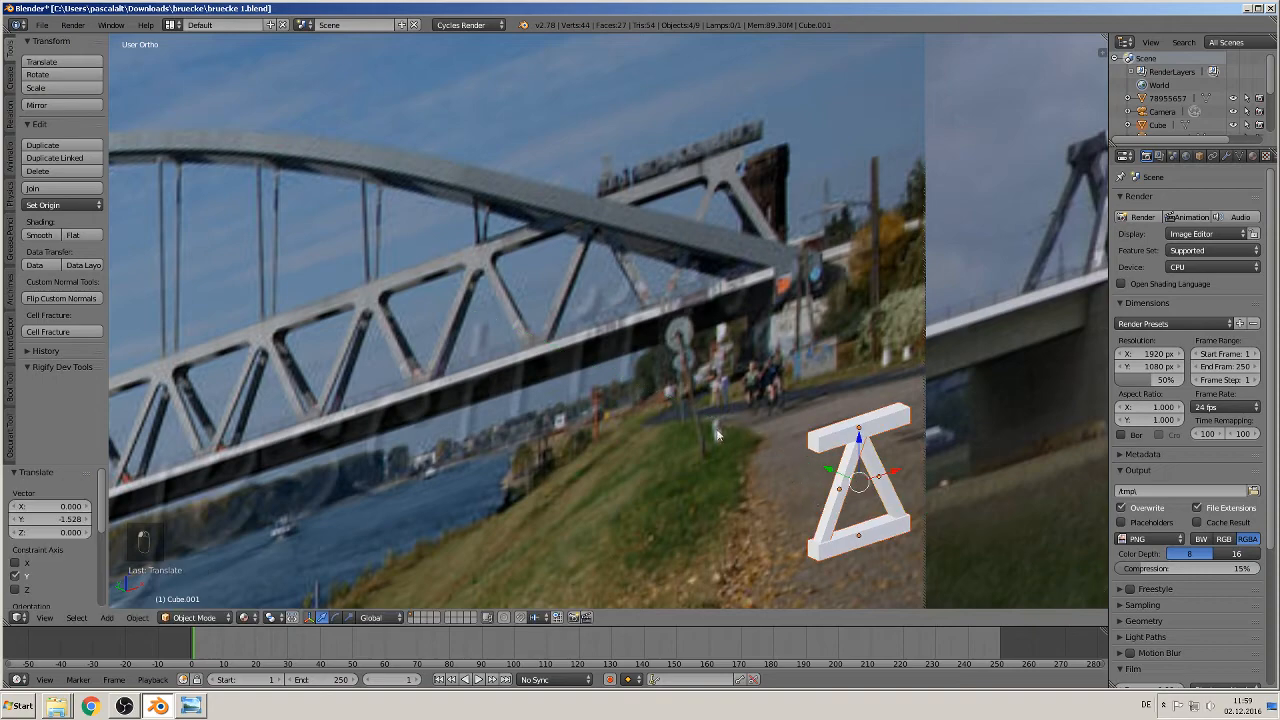
Examine the bracing between the two trusses in the reference photo of the bridge seen from below.
{"action": "middle_click_drag", "start_coordinate": [667, 401], "coordinate": [474, 307], "text": "shift"}
{"action": "middle_click_drag", "start_coordinate": [526, 354], "coordinate": [503, 385]}
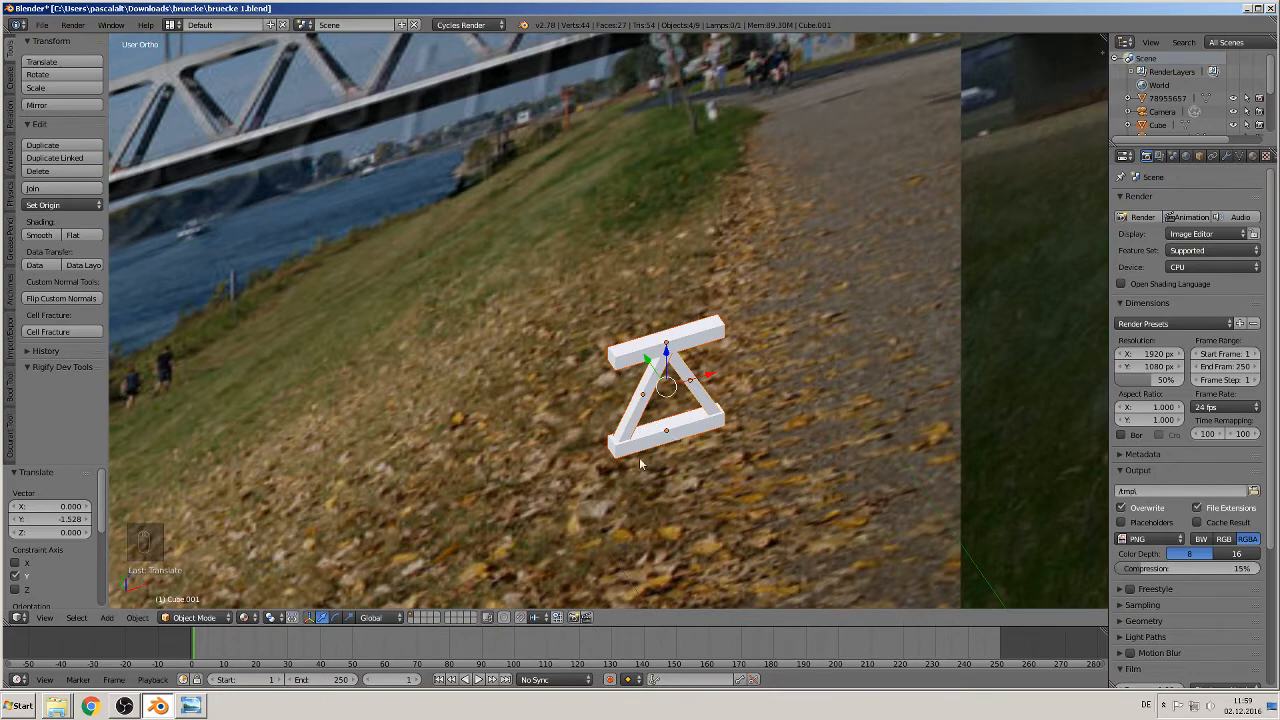
{"action": "middle_click_drag", "start_coordinate": [640, 463], "coordinate": [572, 427]}
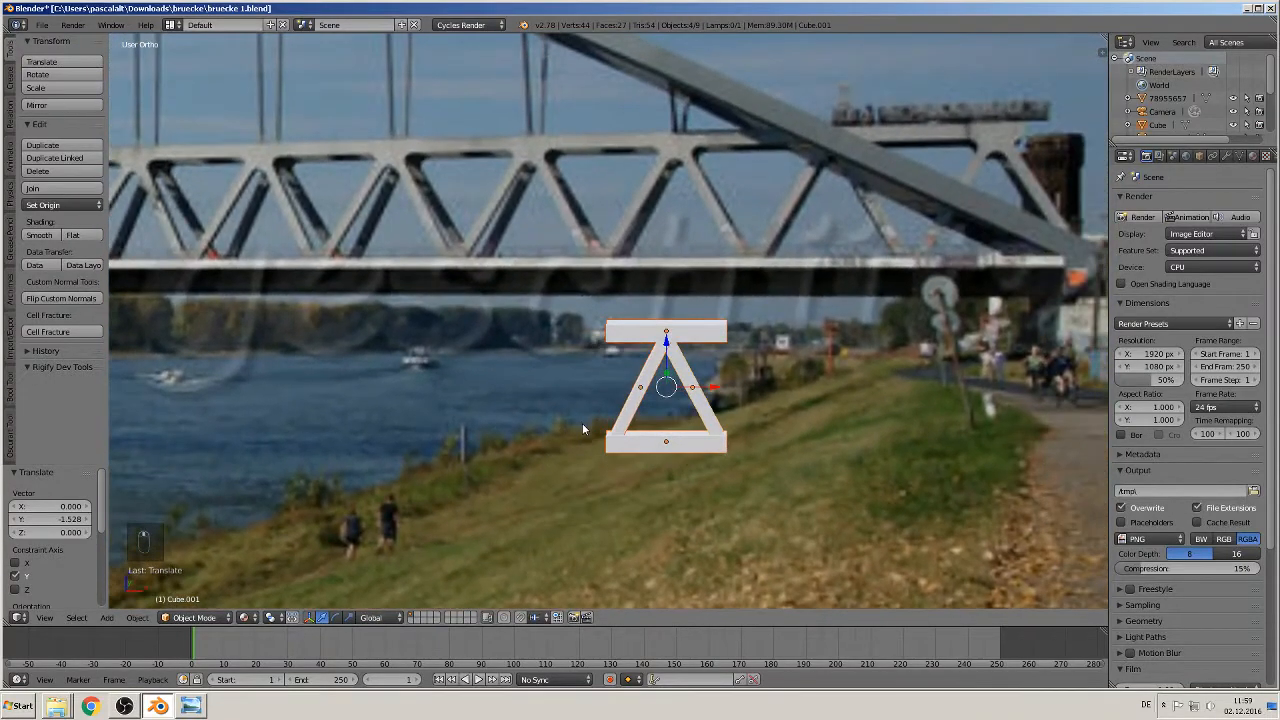
{"action": "key", "text": "KP_1"}
{"action": "scroll", "coordinate": [645, 442], "scroll_direction": "down", "scroll_amount": 4}
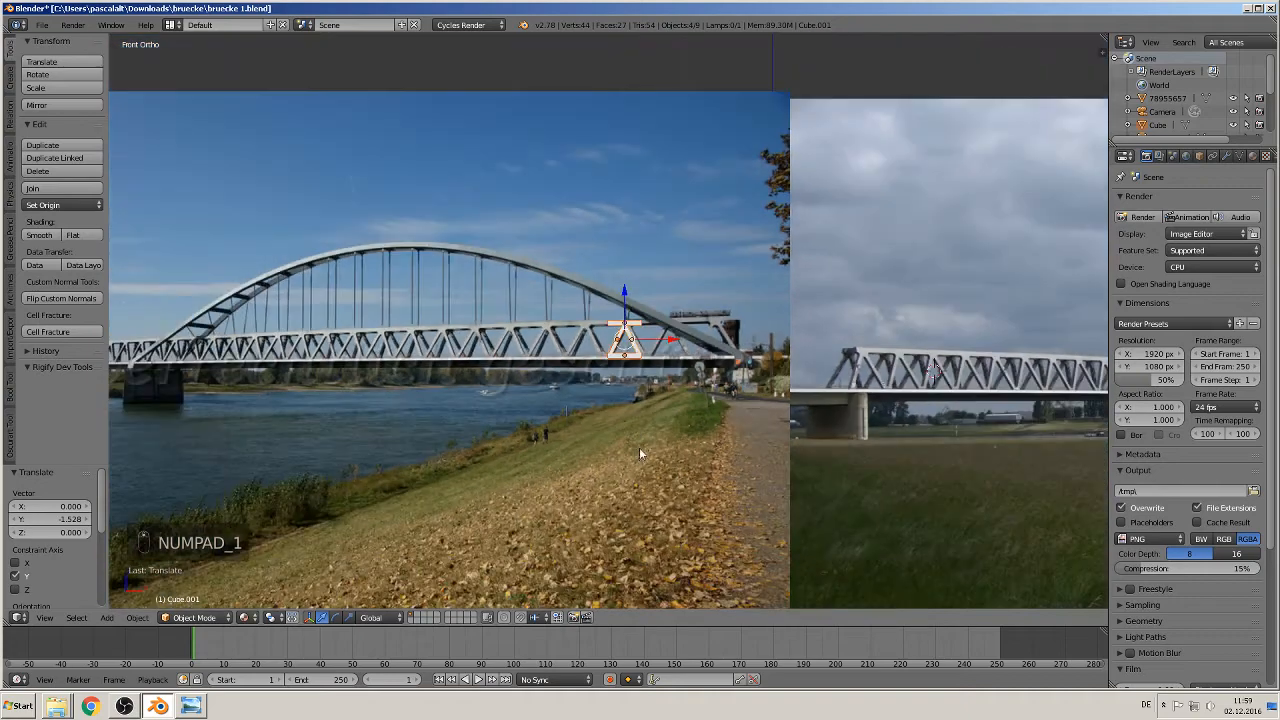
{"action": "scroll", "coordinate": [639, 453], "scroll_direction": "down", "scroll_amount": 6}
{"action": "scroll", "coordinate": [449, 418], "scroll_direction": "up", "scroll_amount": 3}
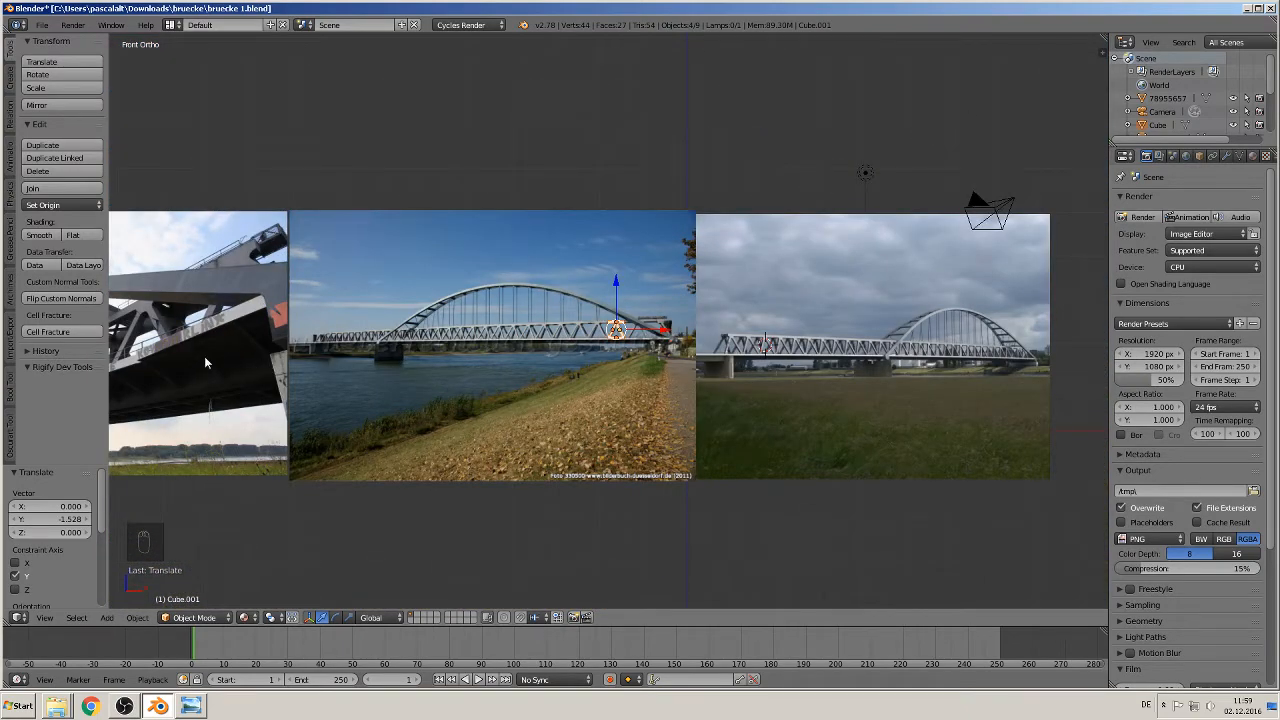
{"action": "middle_click_drag", "start_coordinate": [268, 375], "coordinate": [812, 286], "text": "shift"}
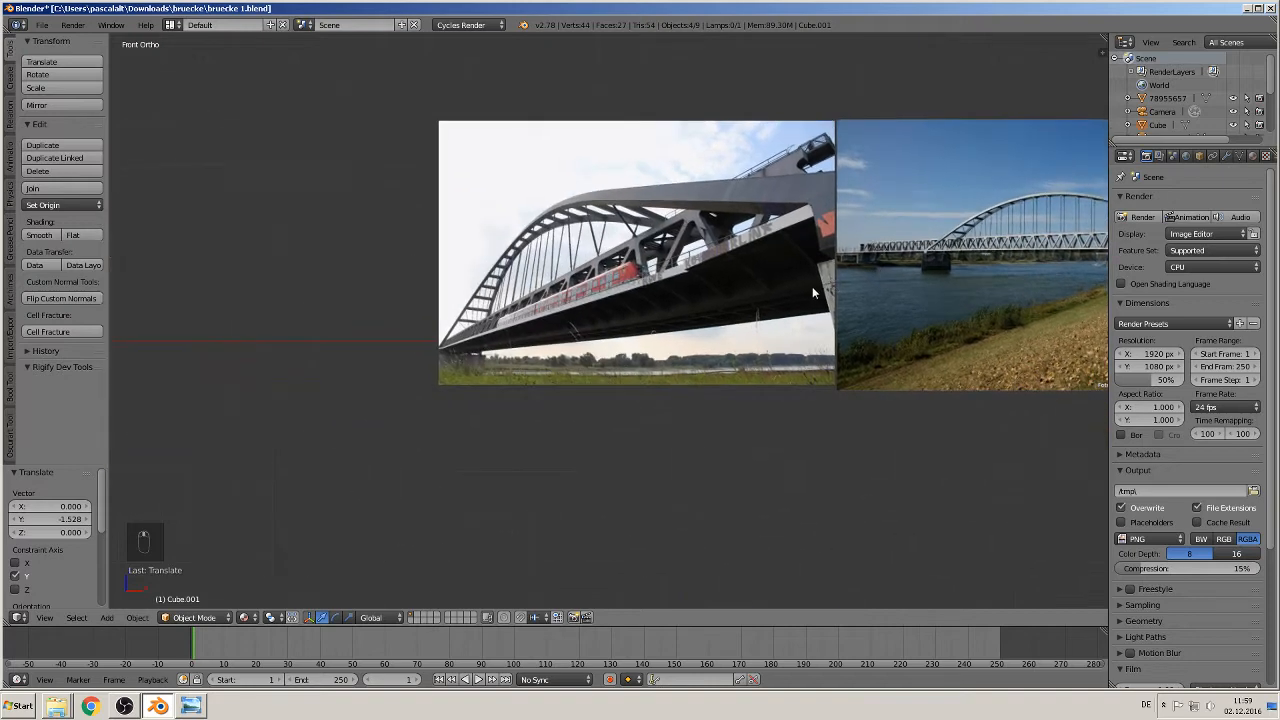
{"action": "scroll", "coordinate": [812, 286], "scroll_direction": "up", "scroll_amount": 4}
{"action": "middle_click_drag", "start_coordinate": [773, 162], "coordinate": [617, 338], "text": "shift"}
{"action": "scroll", "coordinate": [560, 338], "scroll_direction": "up", "scroll_amount": 4}
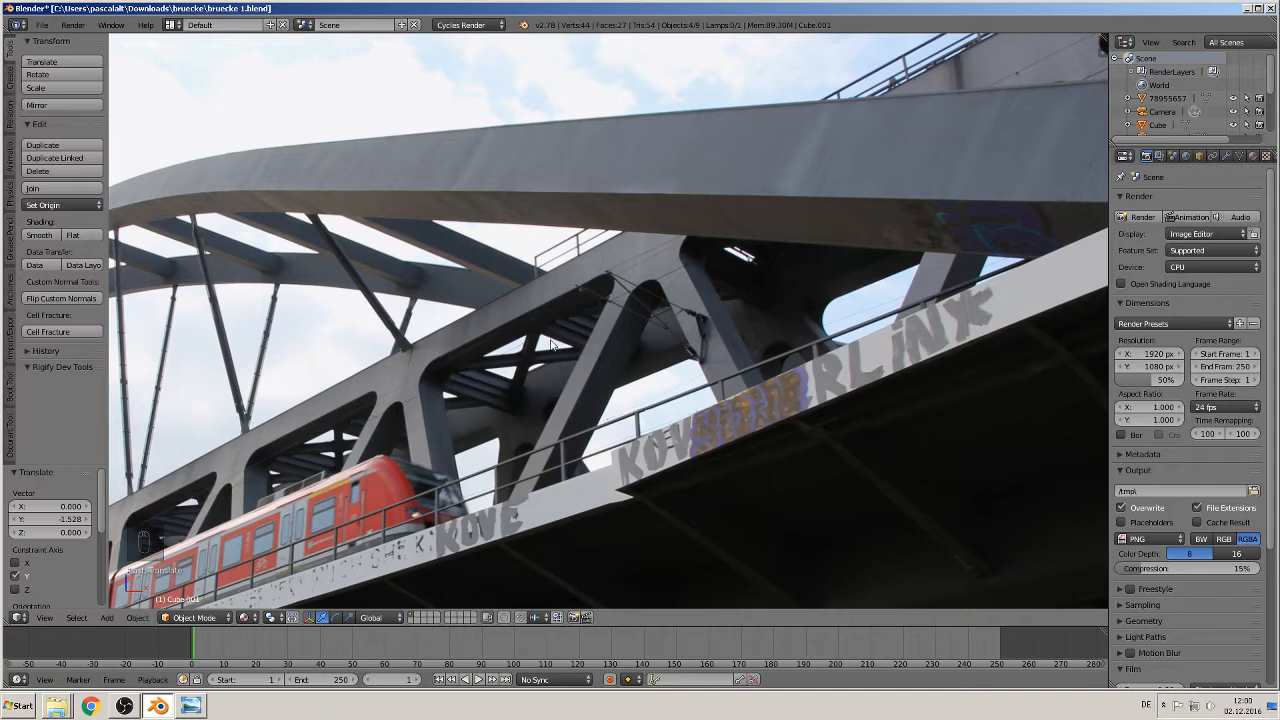
{"action": "scroll", "coordinate": [700, 396], "scroll_direction": "down", "scroll_amount": 7}
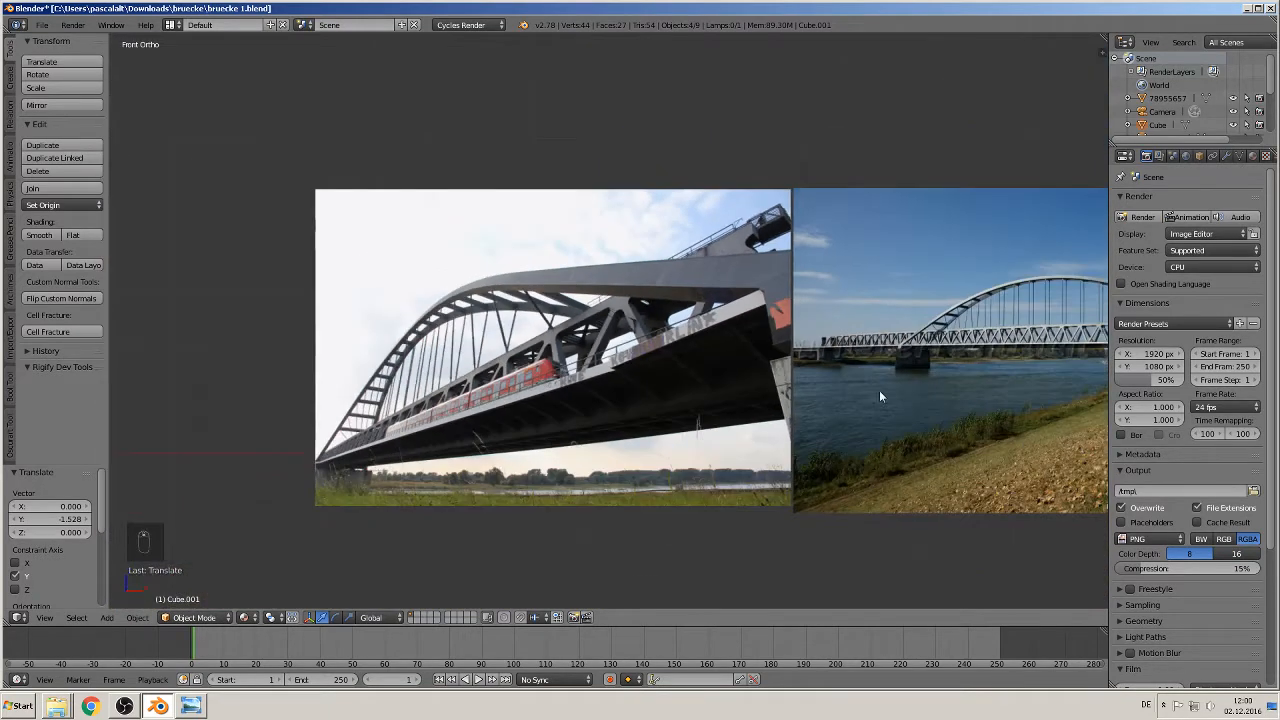
{"action": "middle_click_drag", "start_coordinate": [880, 391], "coordinate": [932, 378], "text": "shift"}
{"action": "scroll", "coordinate": [488, 369], "scroll_direction": "up", "scroll_amount": 2}
{"action": "middle_click_drag", "start_coordinate": [405, 299], "coordinate": [867, 338], "text": "shift"}
Duplicate the two diagonal bars and move the copies 0.424 up along Z, above the upper bar.
{"action": "middle_click_drag", "start_coordinate": [639, 340], "coordinate": [640, 413]}
{"action": "scroll", "coordinate": [537, 366], "scroll_direction": "up", "scroll_amount": 6}
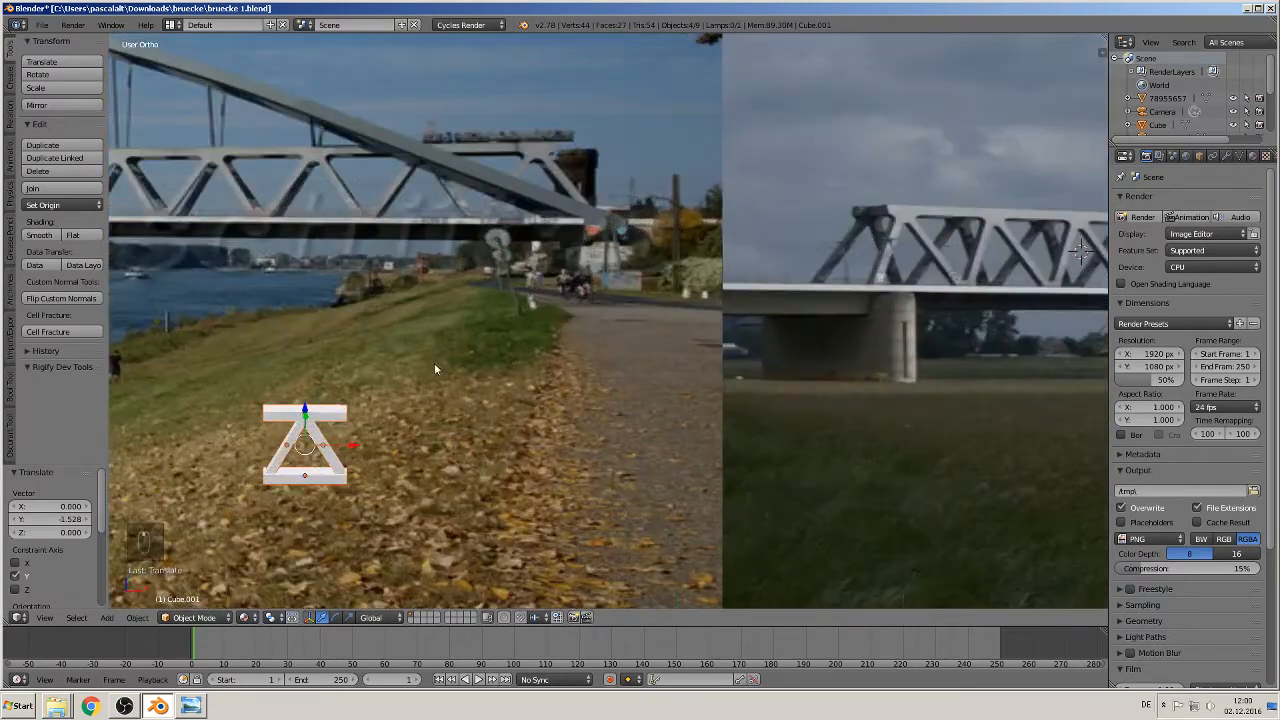
{"action": "middle_click_drag", "start_coordinate": [434, 363], "coordinate": [686, 318], "text": "shift"}
{"action": "scroll", "coordinate": [612, 379], "scroll_direction": "up", "scroll_amount": 6}
{"action": "right_click", "coordinate": [518, 509]}
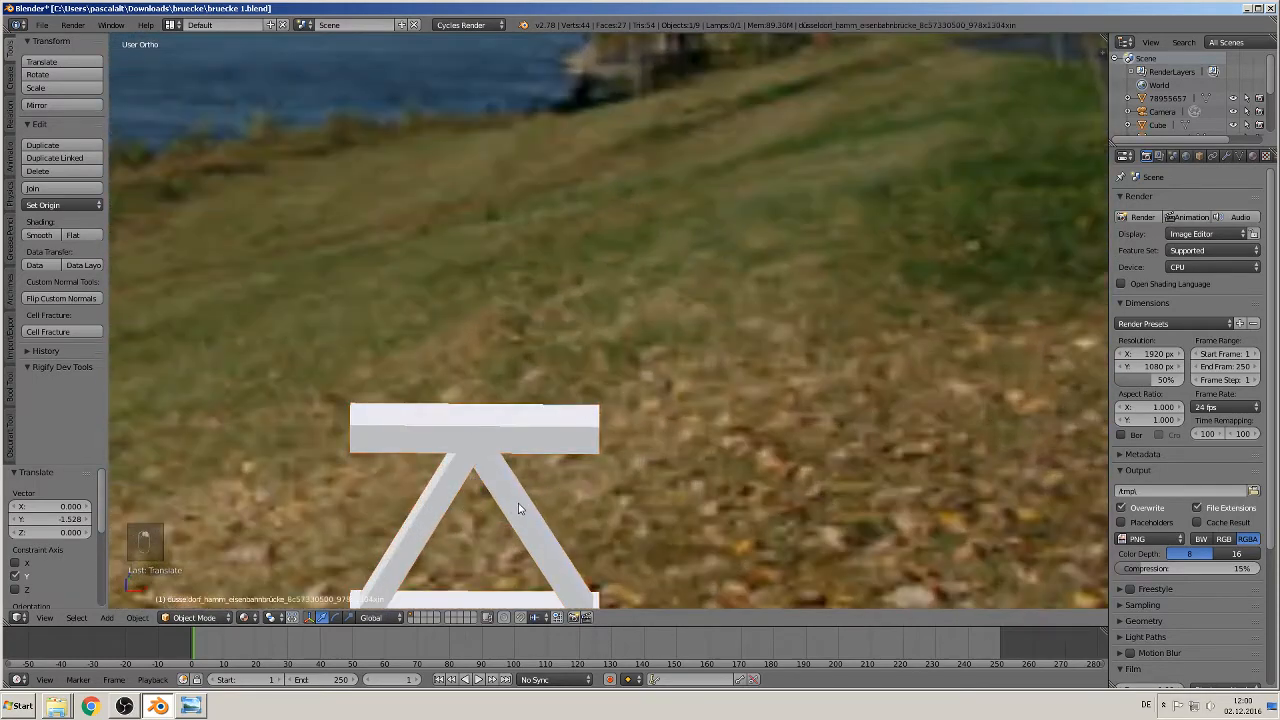
{"action": "right_click", "coordinate": [502, 506]}
{"action": "right_click", "coordinate": [433, 507], "text": "shift"}
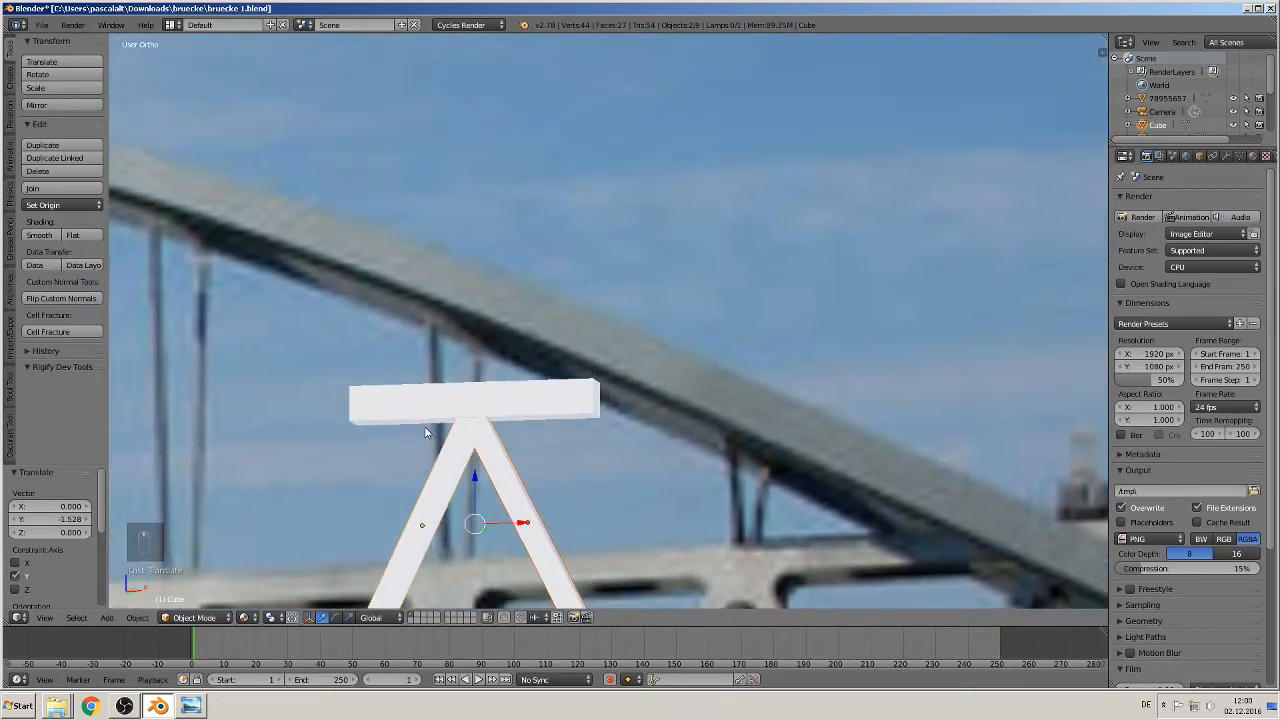
{"action": "scroll", "coordinate": [432, 453], "scroll_direction": "down", "scroll_amount": 2}
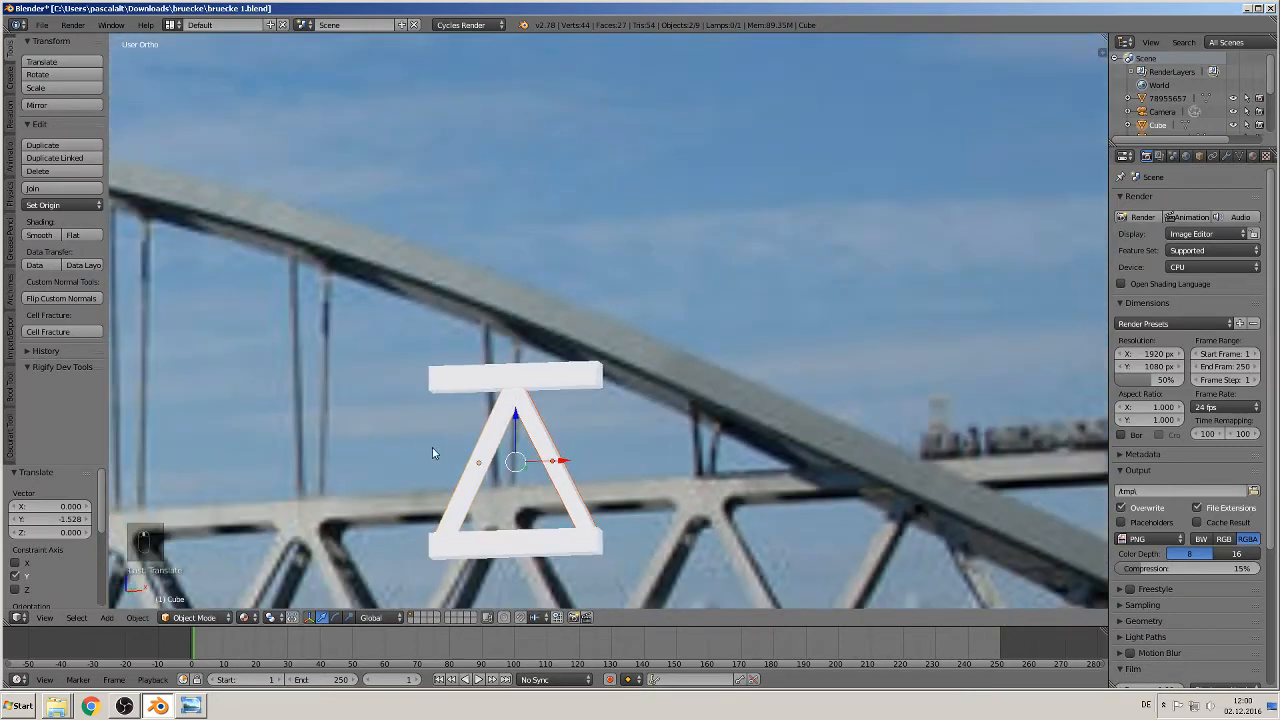
{"action": "key", "text": "shift+d"}
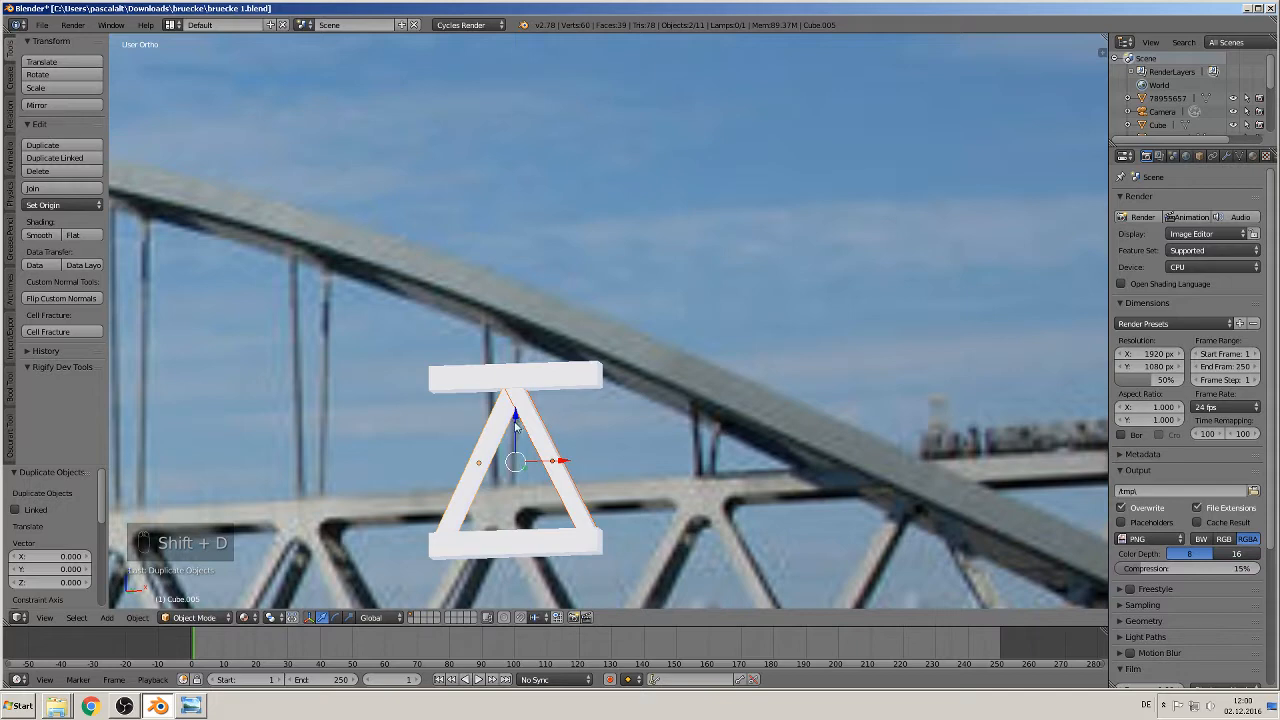
{"action": "key", "text": "z"}
{"action": "left_click", "coordinate": [537, 230]}
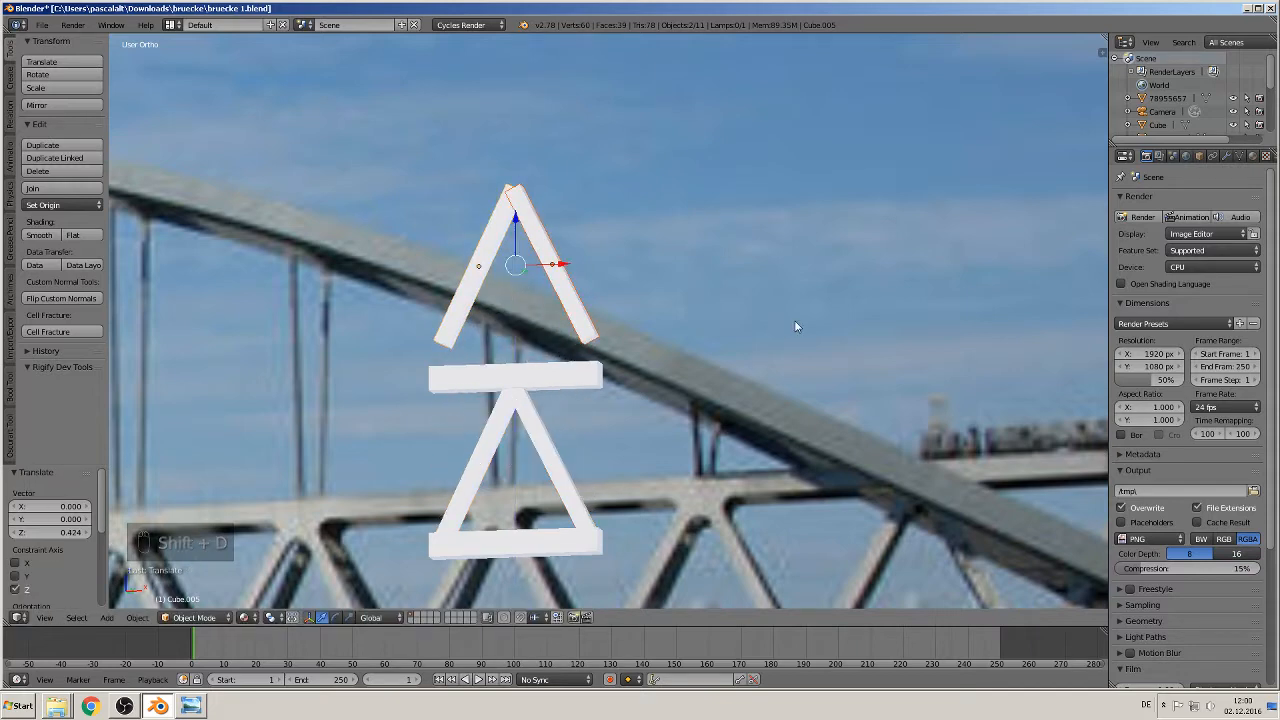
Rotate the copied diagonals 90° about X and lower them 0.236 along Z to the upper bar's height.
{"action": "key", "text": "r"}
{"action": "key", "text": "x"}
{"action": "key", "text": "9"}
{"action": "key", "text": "0"}
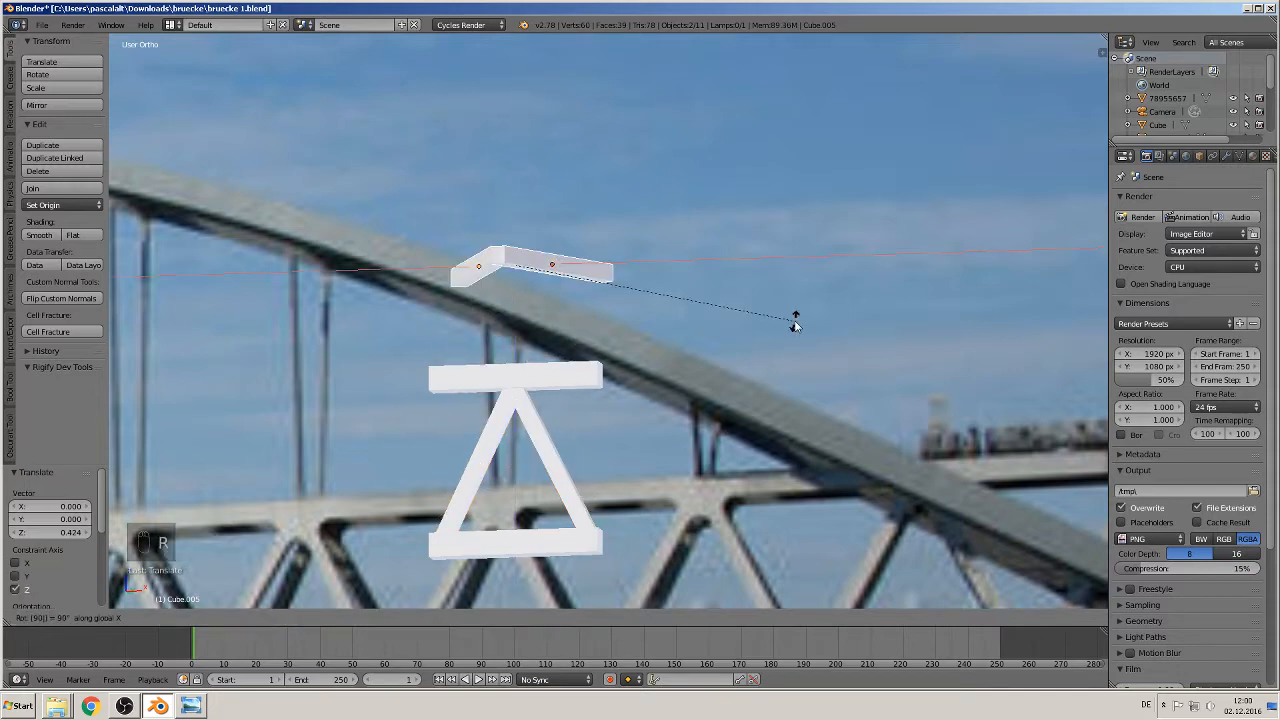
{"action": "left_click", "coordinate": [792, 320]}
{"action": "key", "text": "KP_1"}
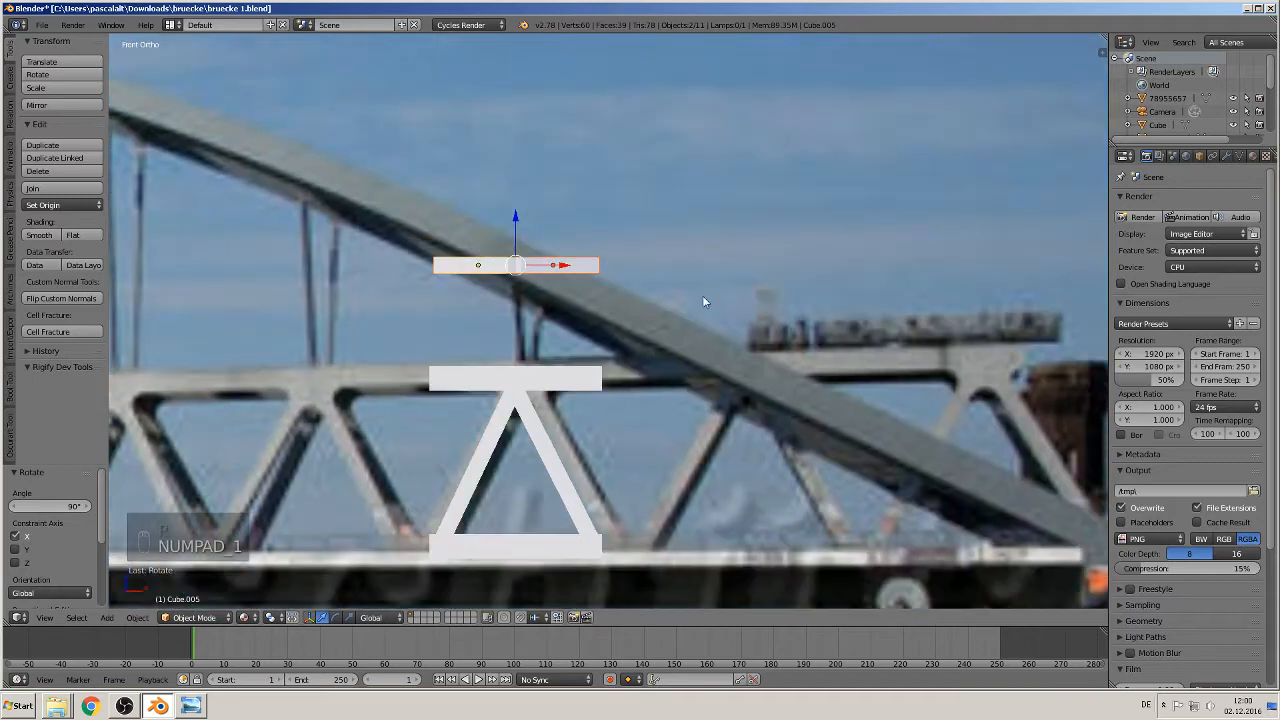
{"action": "left_click_drag", "start_coordinate": [515, 228], "coordinate": [520, 335]}
Check the photo from below, and rotate the flat diagonal pair 180° about X so its apex points away from the truss.
{"action": "scroll", "coordinate": [430, 380], "scroll_direction": "down", "scroll_amount": 8}
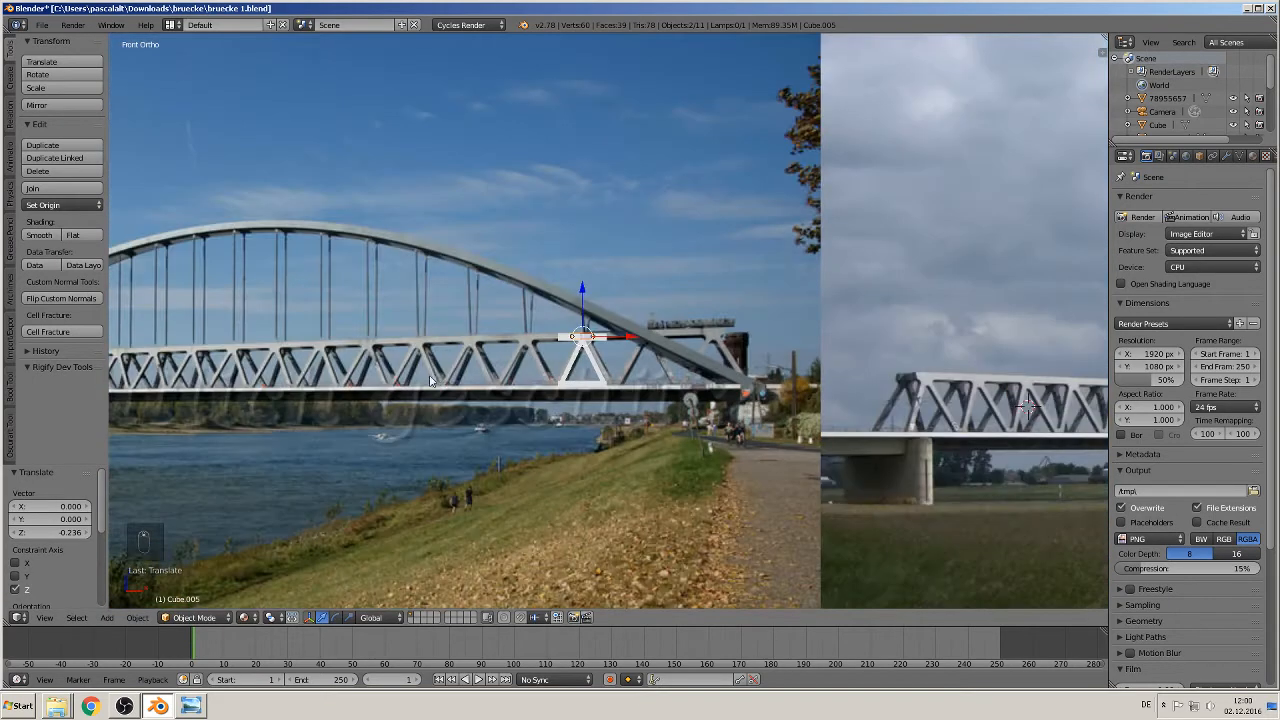
{"action": "scroll", "coordinate": [430, 380], "scroll_direction": "up", "scroll_amount": 10}
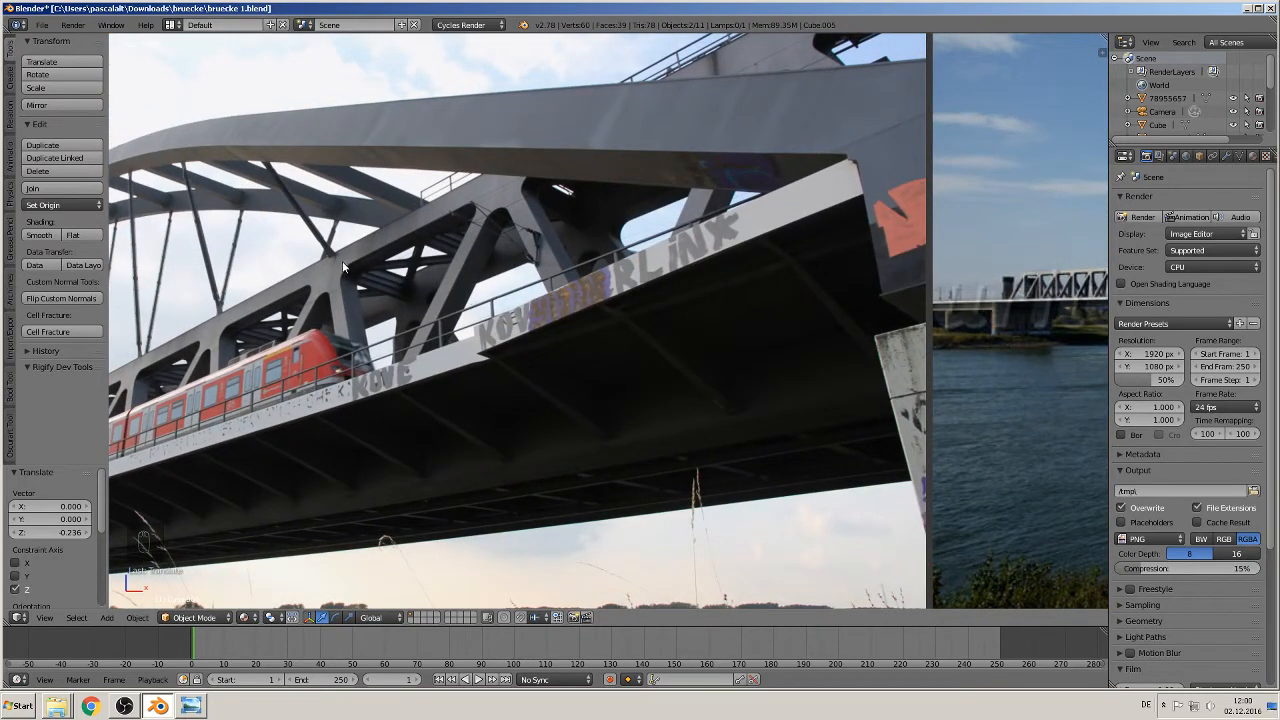
{"action": "key", "text": "KP_Decimal"}
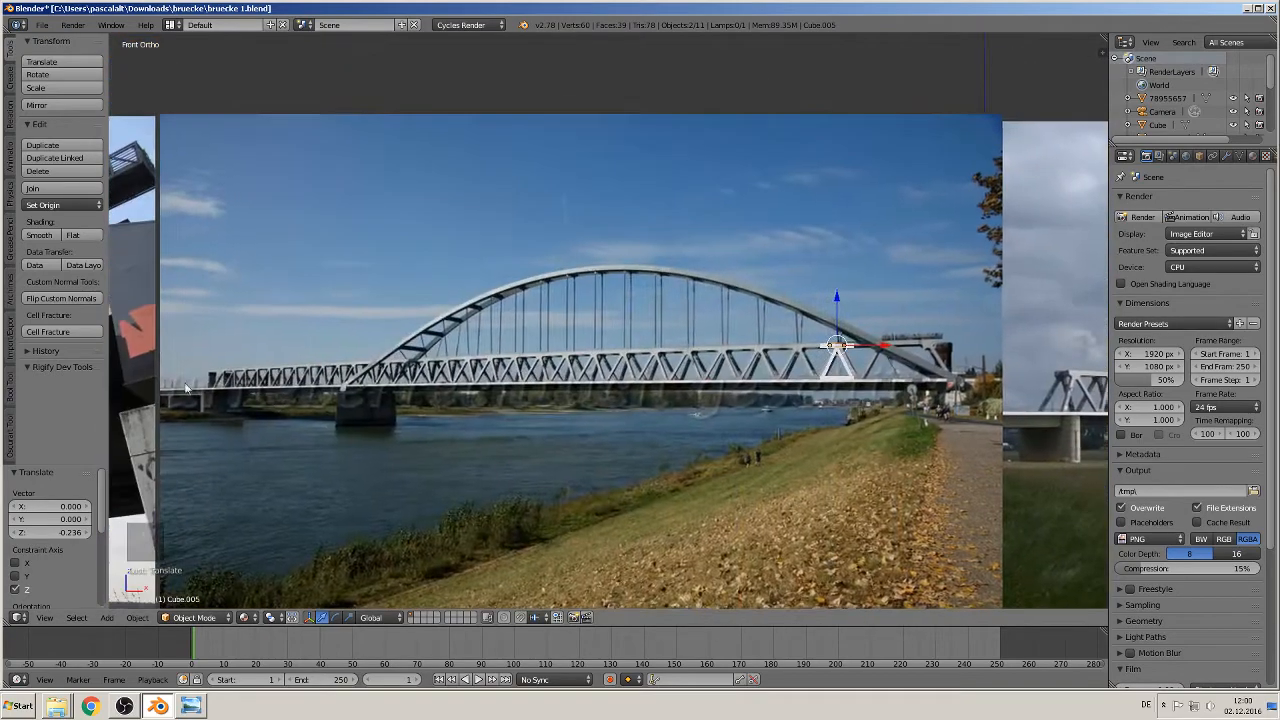
{"action": "middle_click_drag", "start_coordinate": [618, 332], "coordinate": [553, 425]}
{"action": "scroll", "coordinate": [570, 412], "scroll_direction": "up", "scroll_amount": 3}
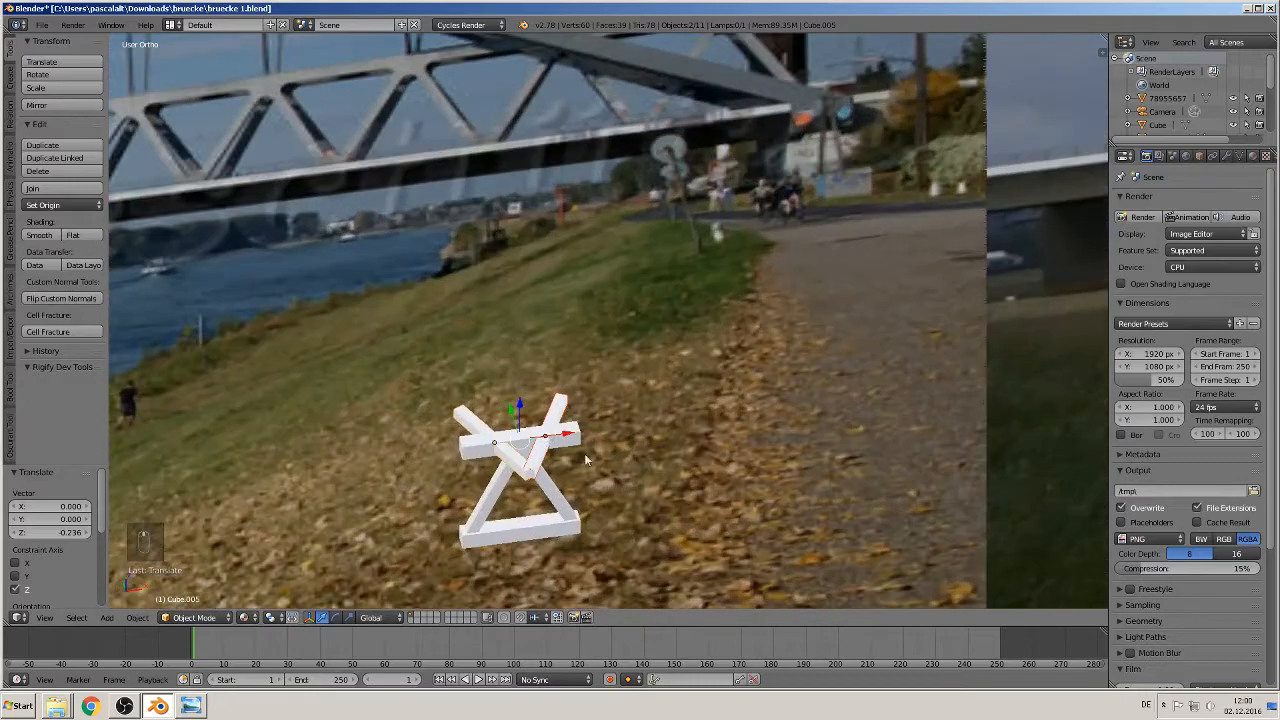
{"action": "type", "text": "rx"}
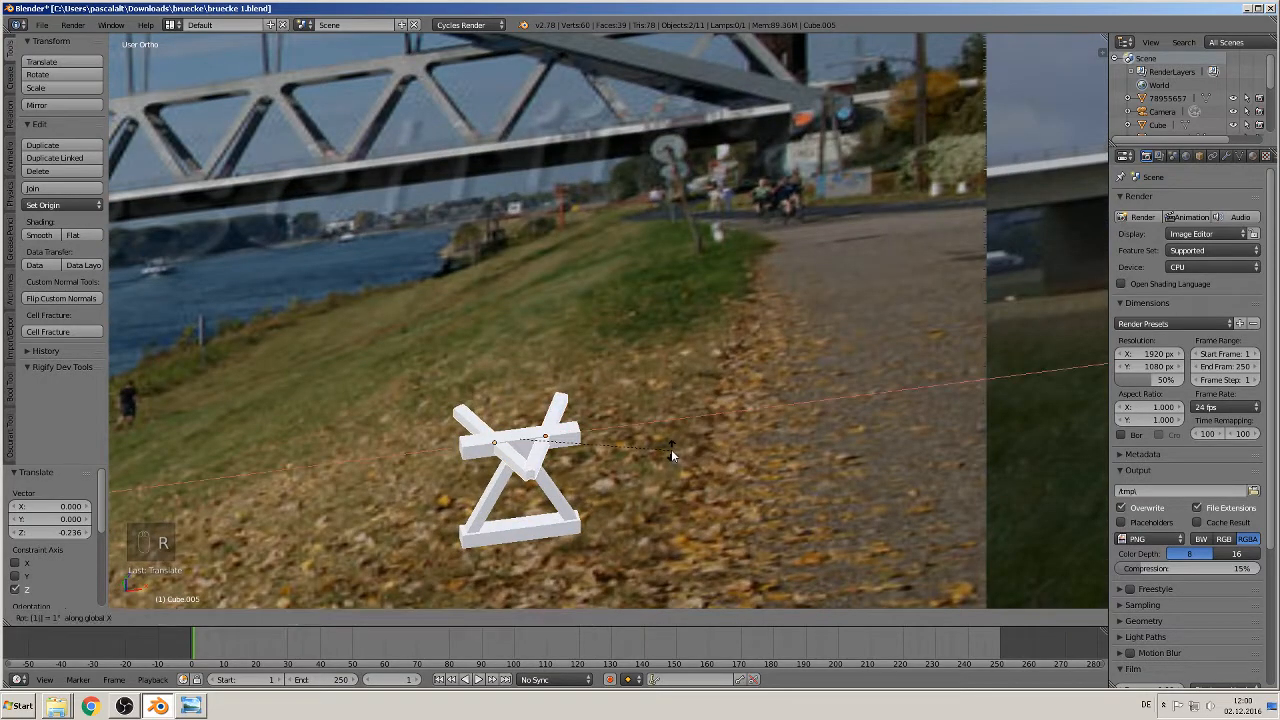
{"action": "type", "text": "180"}
{"action": "key", "text": "Return"}
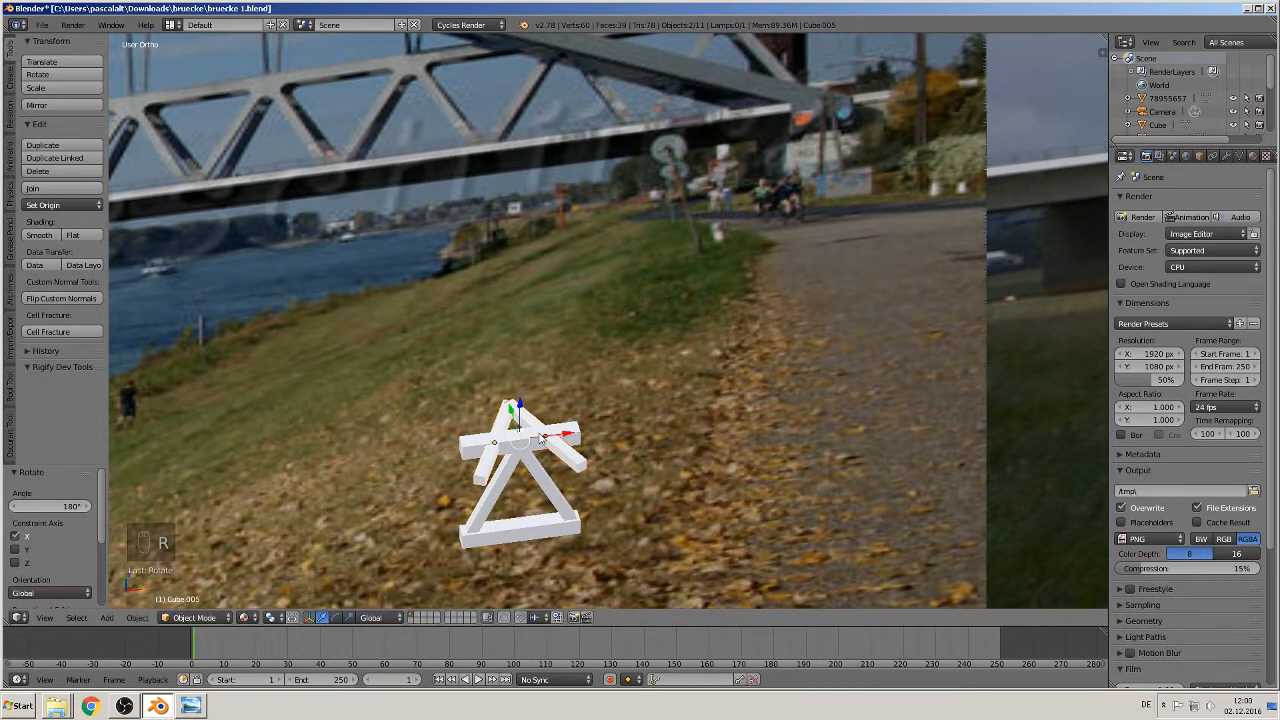
Move the flat diagonal pair 0.162 along Y behind the upper bar, and 0.142 along X so one foot meets the bar's middle.
{"action": "key", "text": "g"}
{"action": "key", "text": "y"}
{"action": "key", "text": "Return"}
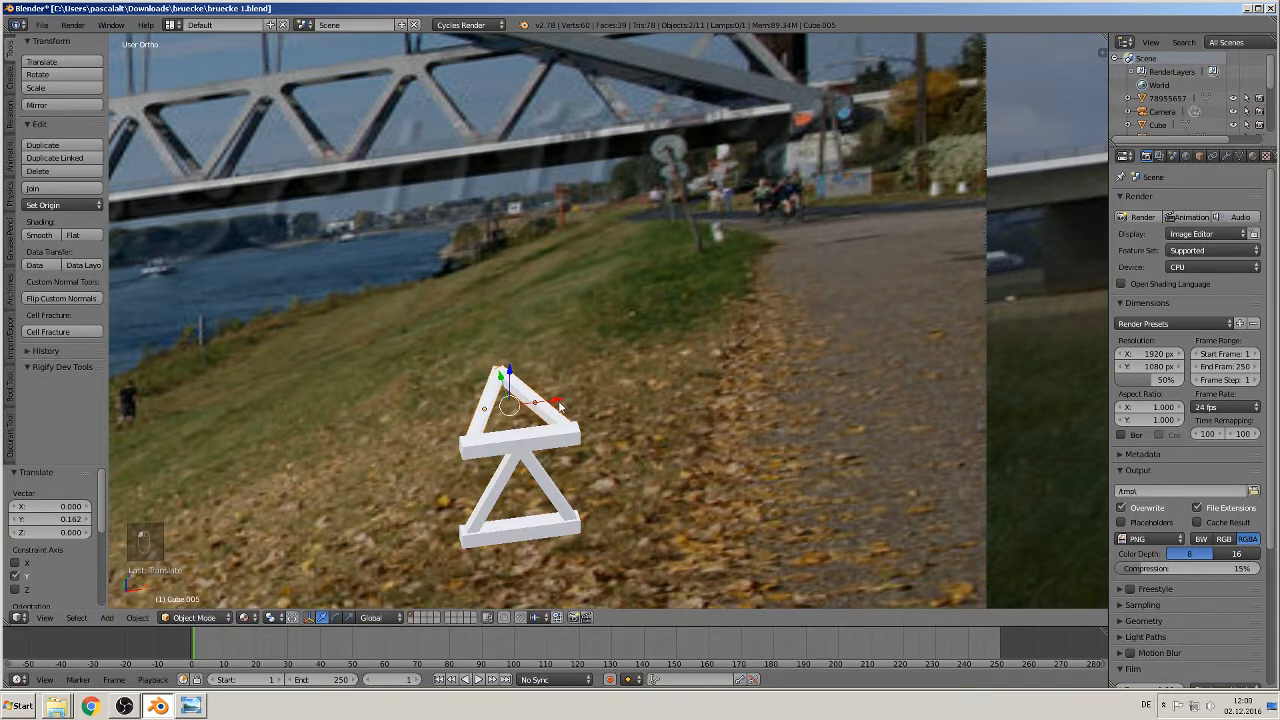
{"action": "key", "text": "g"}
{"action": "key", "text": "y"}
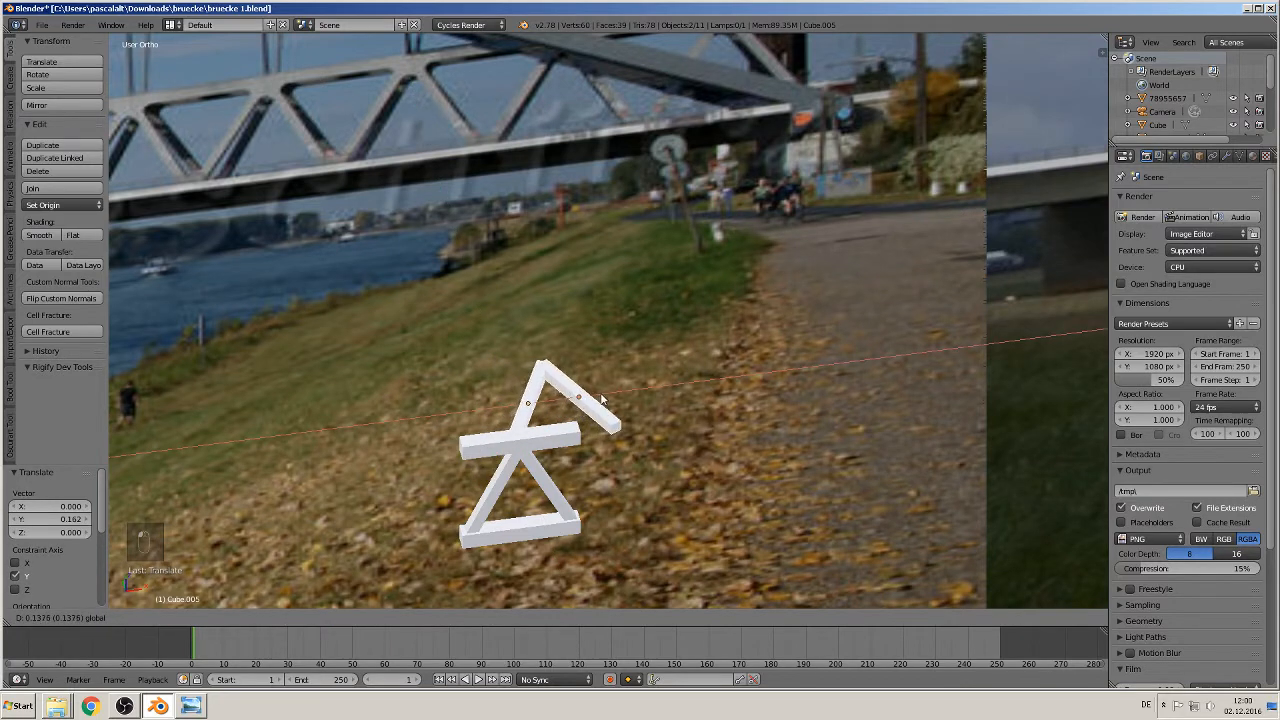
{"action": "left_click", "coordinate": [607, 396]}
{"action": "key", "text": "KP_7"}
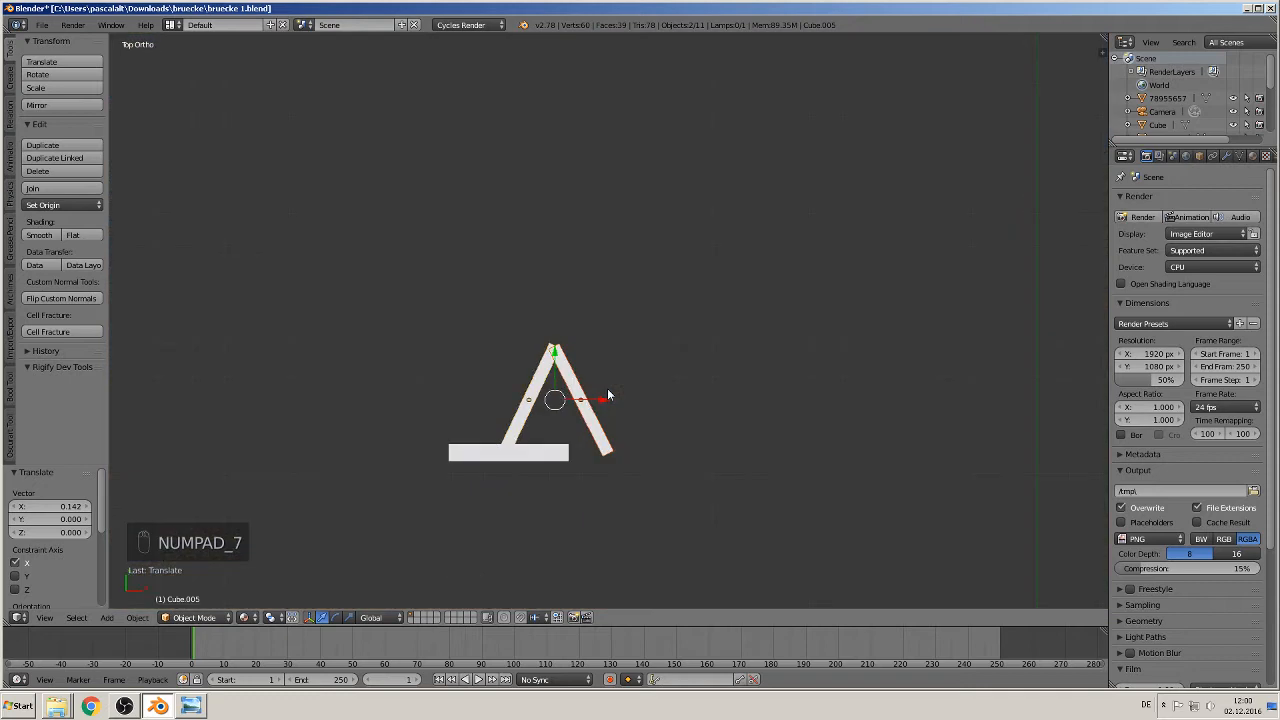
Move the detached flat diagonal -0.310 along X so both diagonals form a V starting at the upper bar's middle.
{"action": "right_click", "coordinate": [590, 402]}
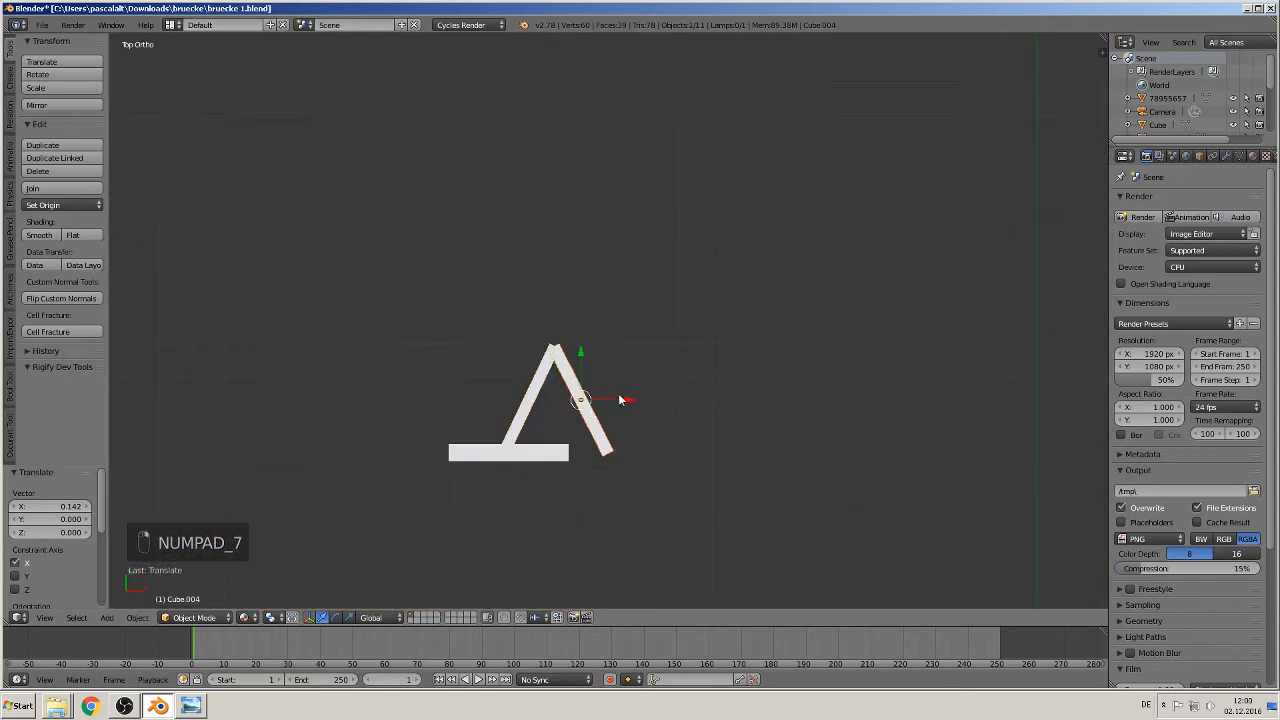
{"action": "key", "text": "g"}
{"action": "key", "text": "x"}
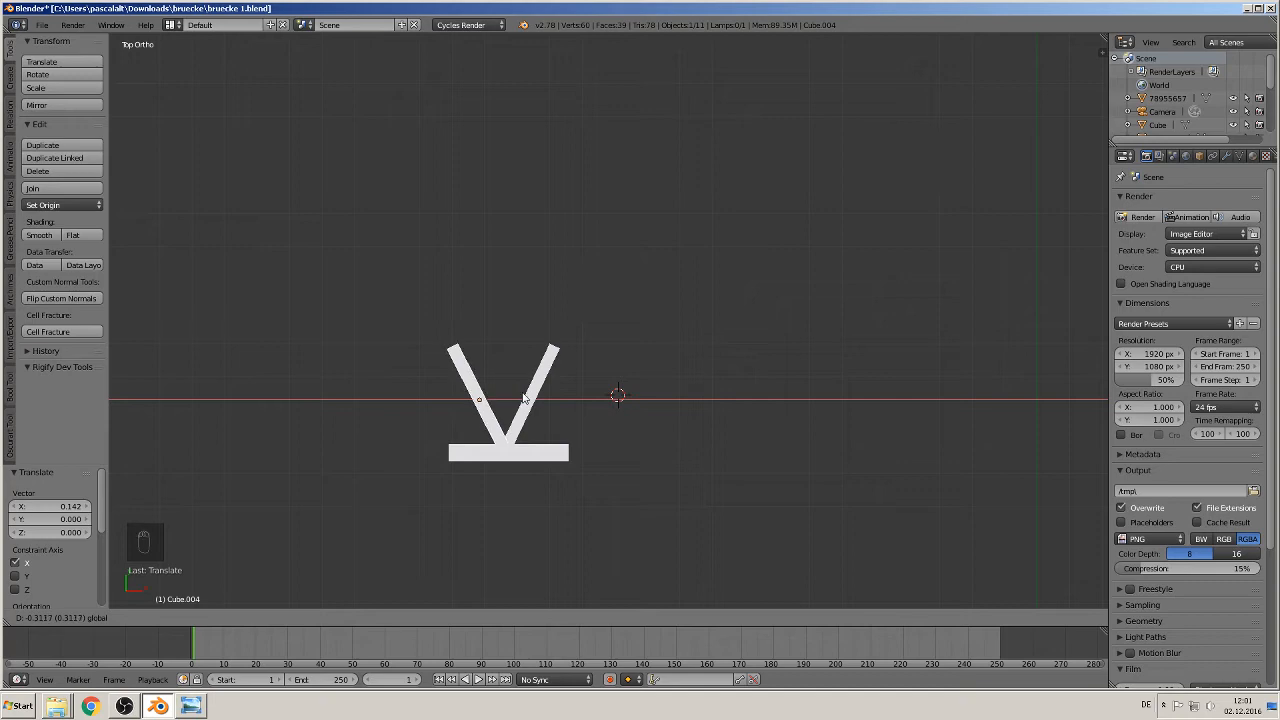
{"action": "left_click", "coordinate": [524, 398]}
{"action": "middle_click_drag", "start_coordinate": [520, 392], "coordinate": [514, 378]}
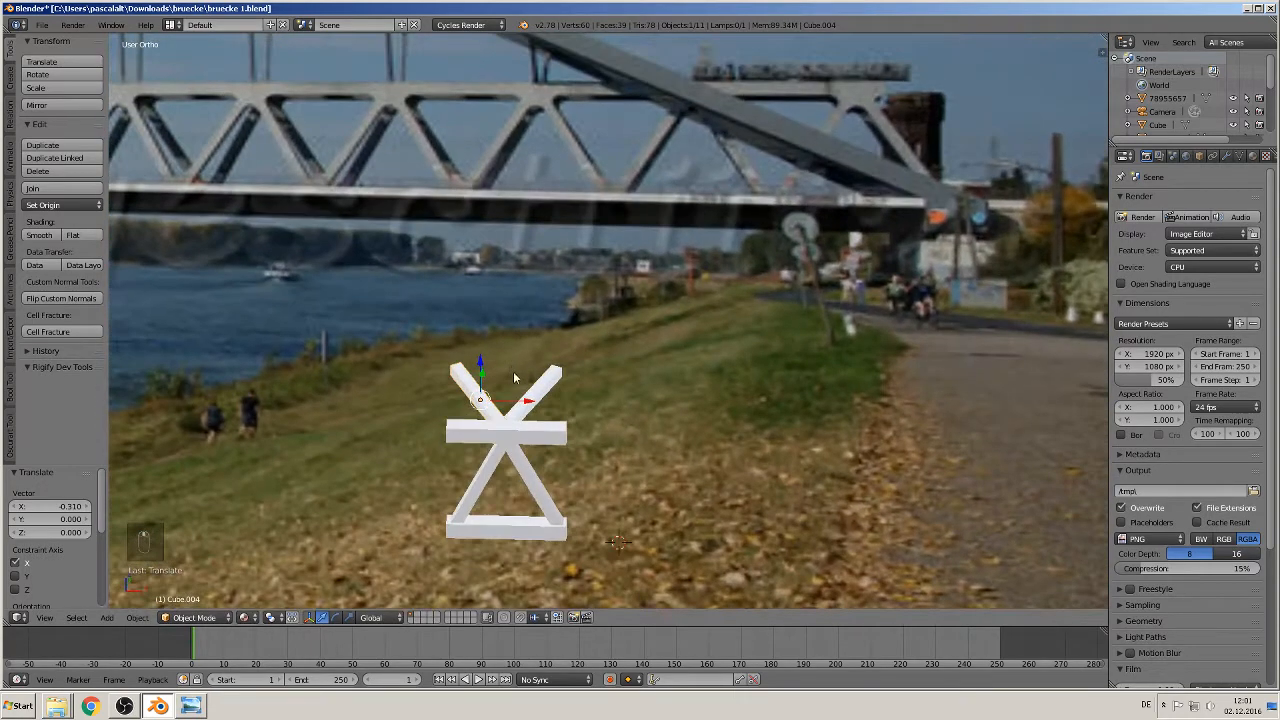
{"action": "scroll", "coordinate": [513, 385], "scroll_direction": "up", "scroll_amount": 4}
{"action": "key", "text": "KP_1"}
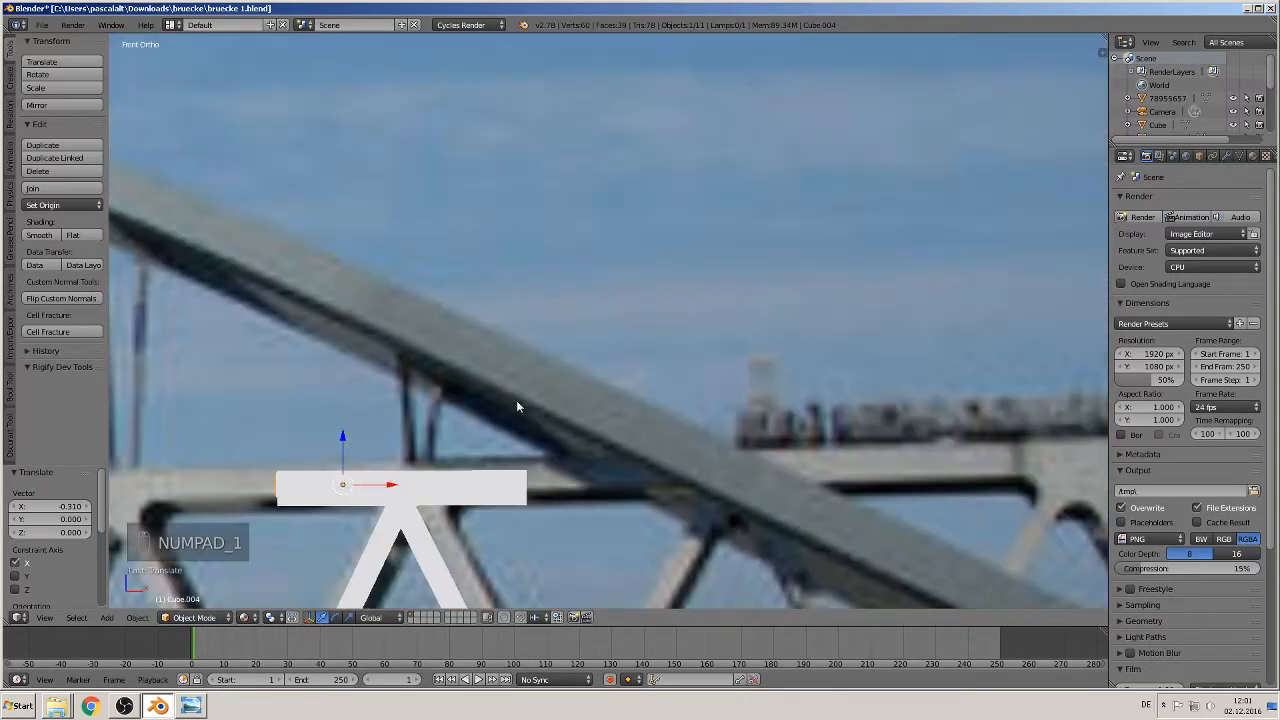
In a wireframe front view, move the right flat diagonal 0.016 along X and nudge the left one along X to align the V.
{"action": "key", "text": "z"}
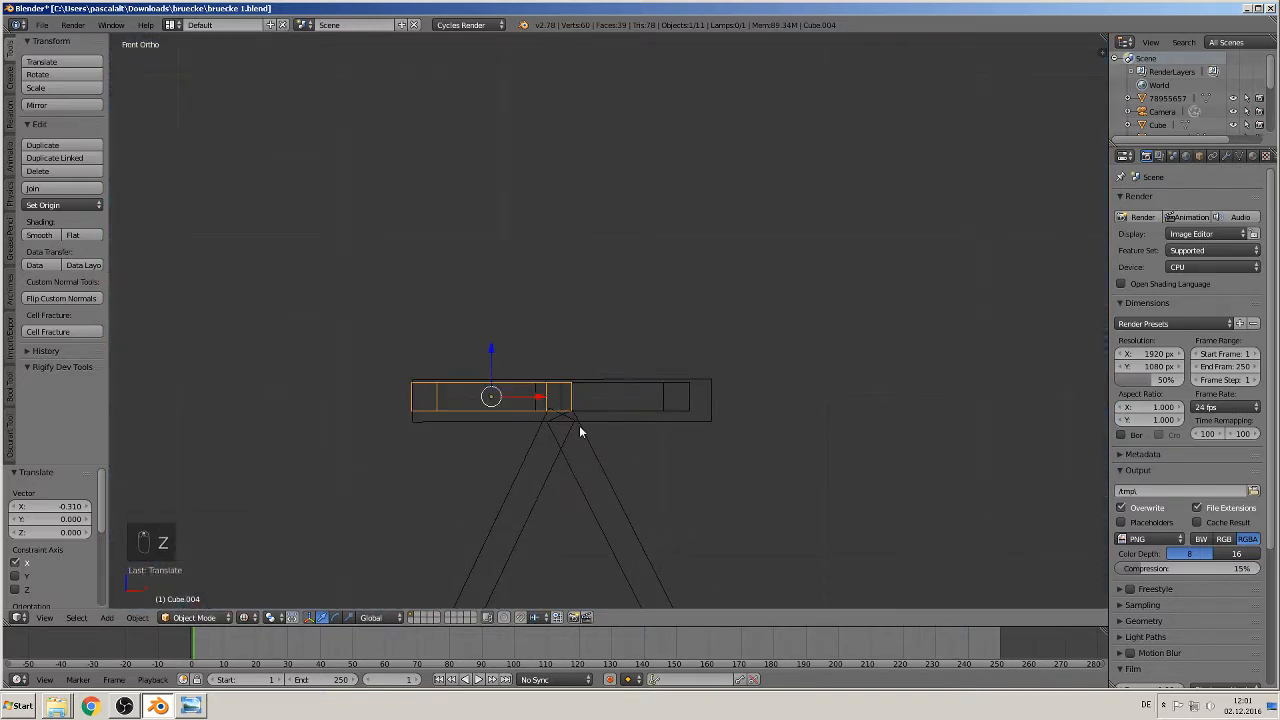
{"action": "key", "text": "z"}
{"action": "key", "text": "z"}
{"action": "left_click_drag", "start_coordinate": [532, 399], "coordinate": [531, 399]}
{"action": "right_click", "coordinate": [655, 409]}
{"action": "left_click_drag", "start_coordinate": [630, 404], "coordinate": [669, 406]}
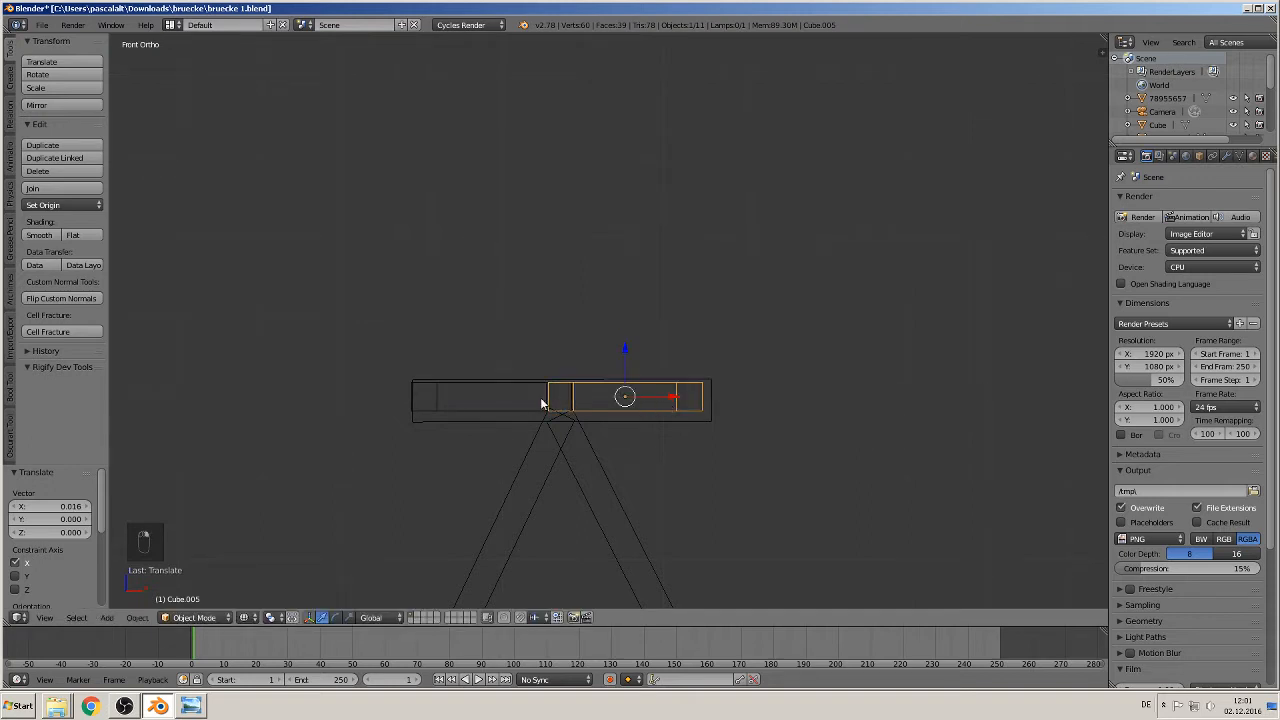
{"action": "right_click", "coordinate": [510, 407]}
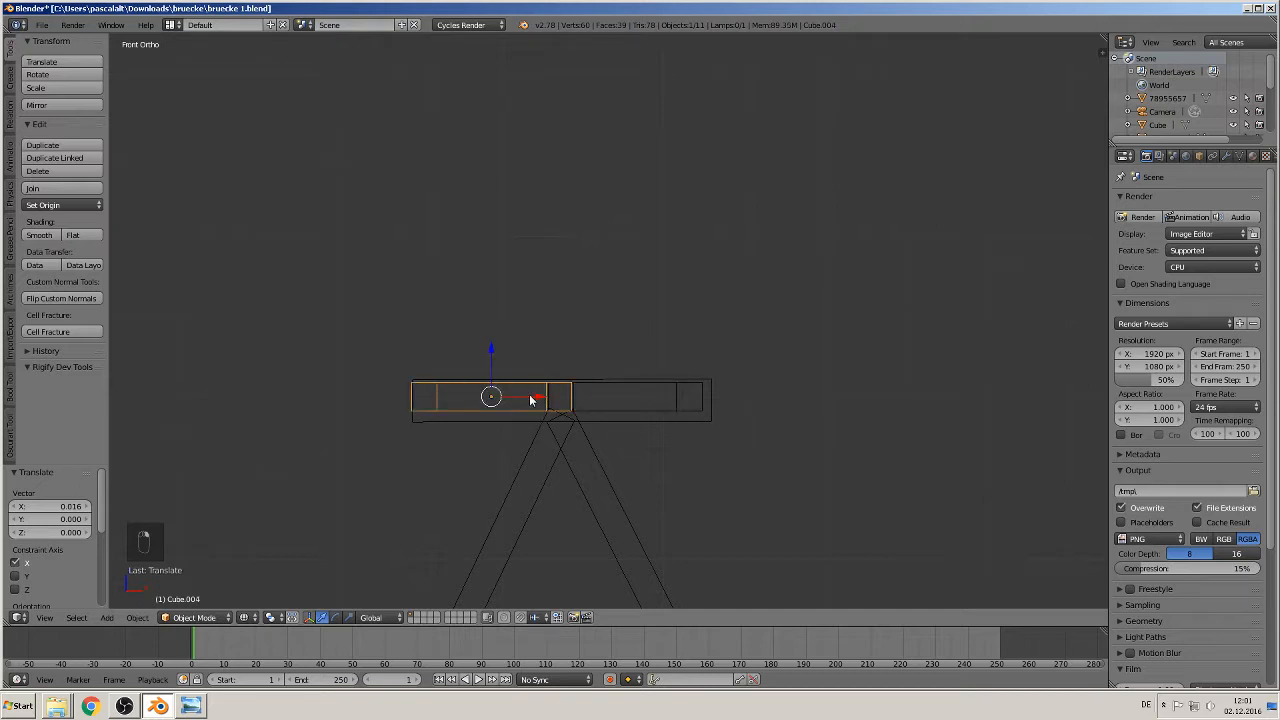
{"action": "key", "text": "g"}
{"action": "key", "text": "x"}
{"action": "left_click", "coordinate": [534, 397]}
Switch the viewport from wireframe back to a shaded display that shows the reference photos behind the truss section.
{"action": "scroll", "coordinate": [534, 397], "scroll_direction": "down", "scroll_amount": 2}
{"action": "middle_click_drag", "start_coordinate": [534, 397], "coordinate": [609, 500]}
{"action": "key", "text": "Tab"}
{"action": "key", "text": "a"}
{"action": "key", "text": "a"}
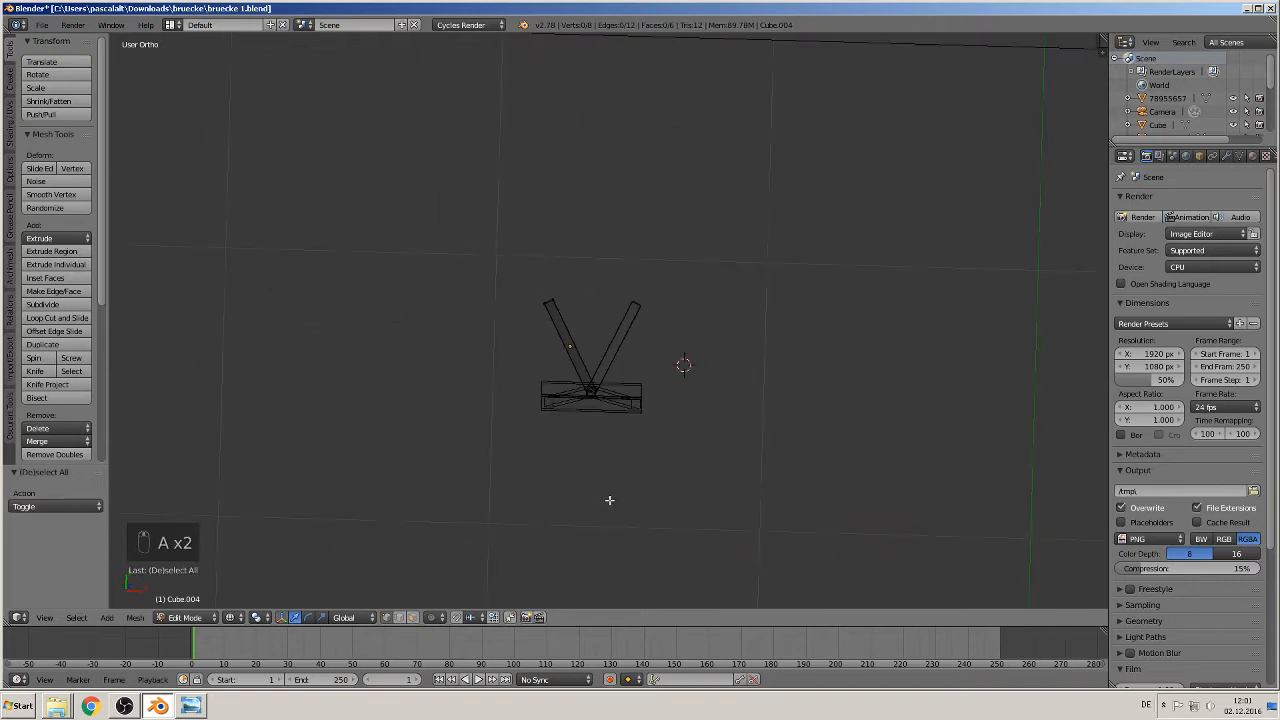
{"action": "left_click", "coordinate": [256, 617]}
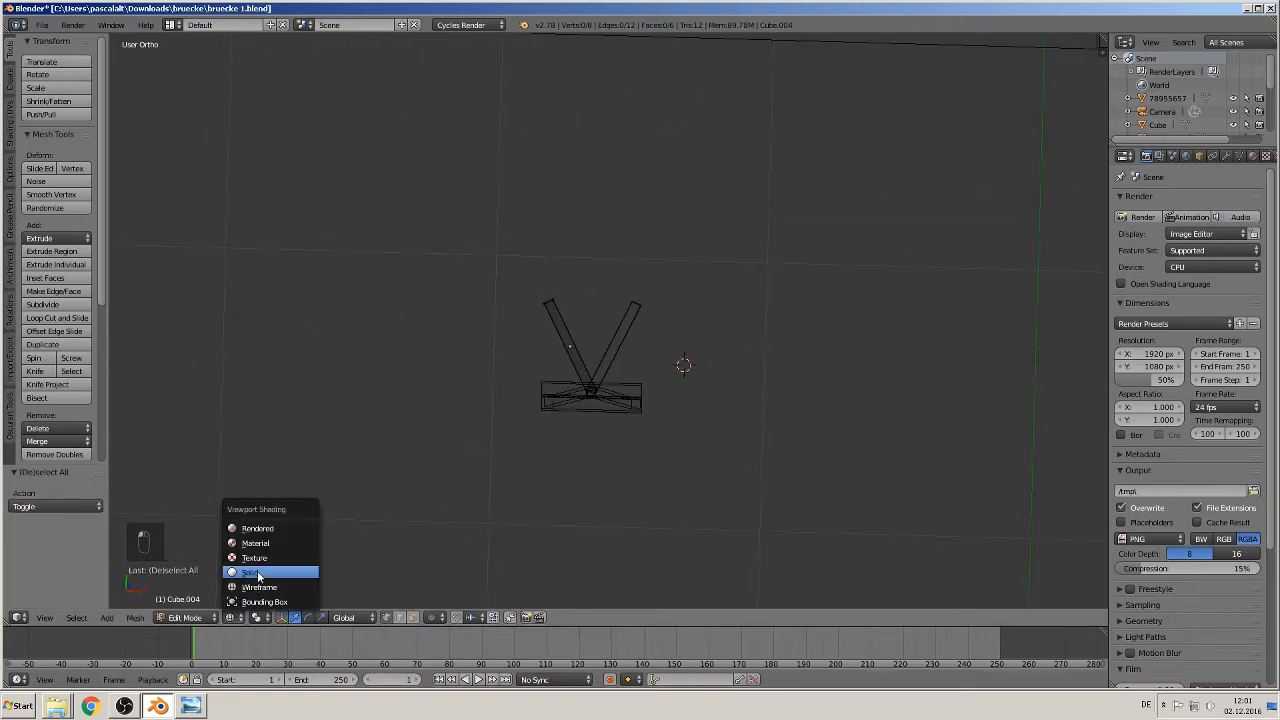
{"action": "left_click", "coordinate": [268, 521]}
{"action": "middle_click_drag", "start_coordinate": [492, 439], "coordinate": [603, 346]}
{"action": "key", "text": "a"}
{"action": "key", "text": "Tab"}
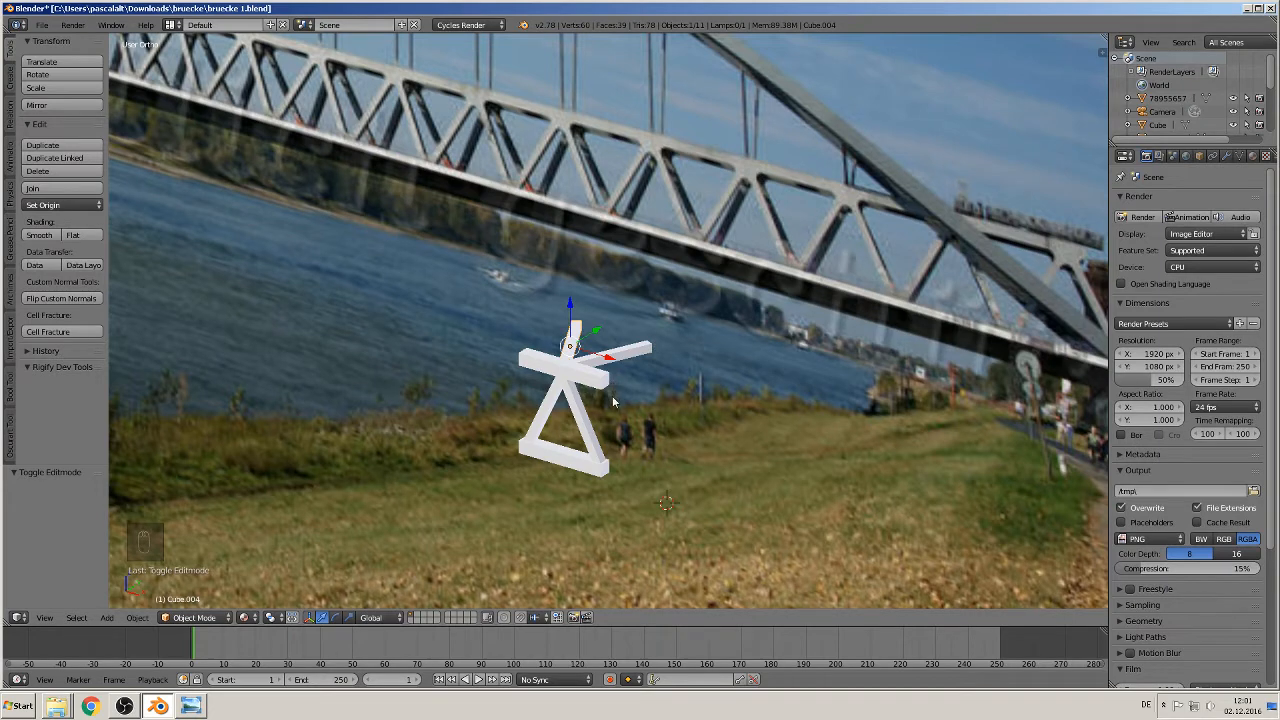
Select all six beams of the truss section and duplicate them, placing the copy 1.545 along X from the original.
{"action": "key", "text": "a"}
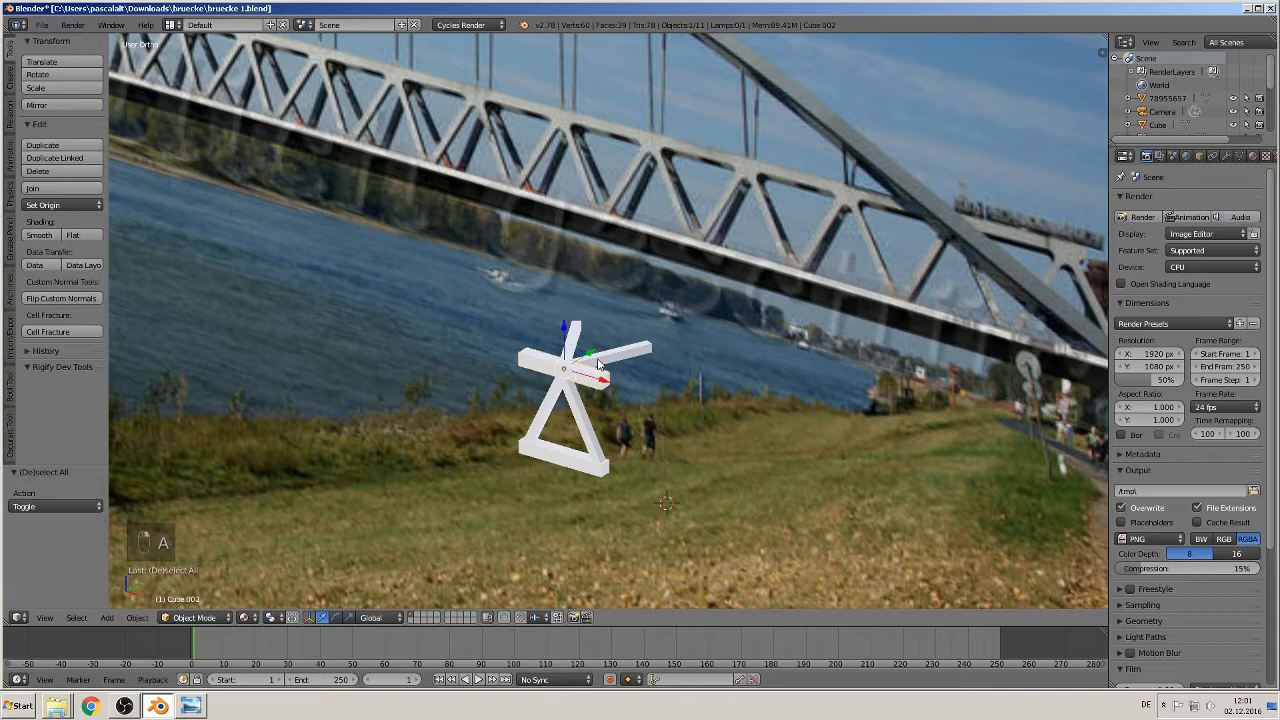
{"action": "right_click", "coordinate": [586, 352]}
{"action": "right_click", "coordinate": [558, 420], "text": "shift"}
{"action": "right_click", "coordinate": [579, 417], "text": "shift"}
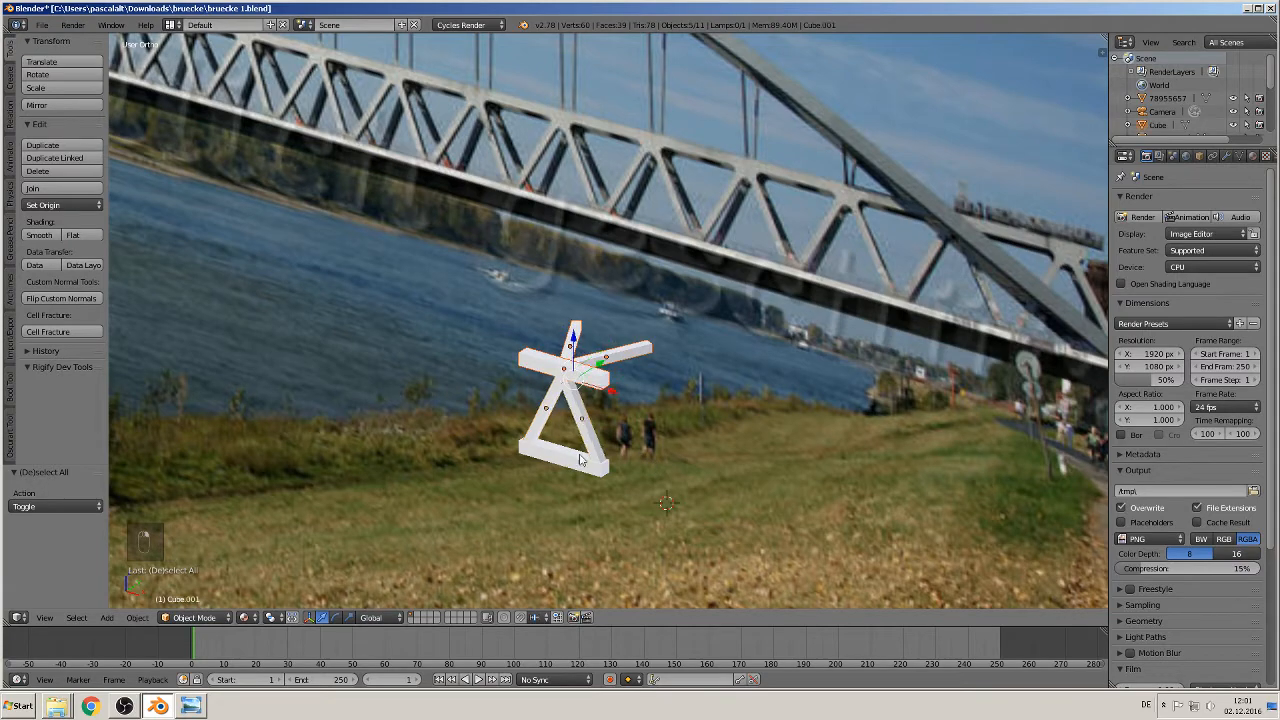
{"action": "right_click", "coordinate": [579, 465], "text": "shift"}
{"action": "scroll", "coordinate": [579, 480], "scroll_direction": "down", "scroll_amount": 2}
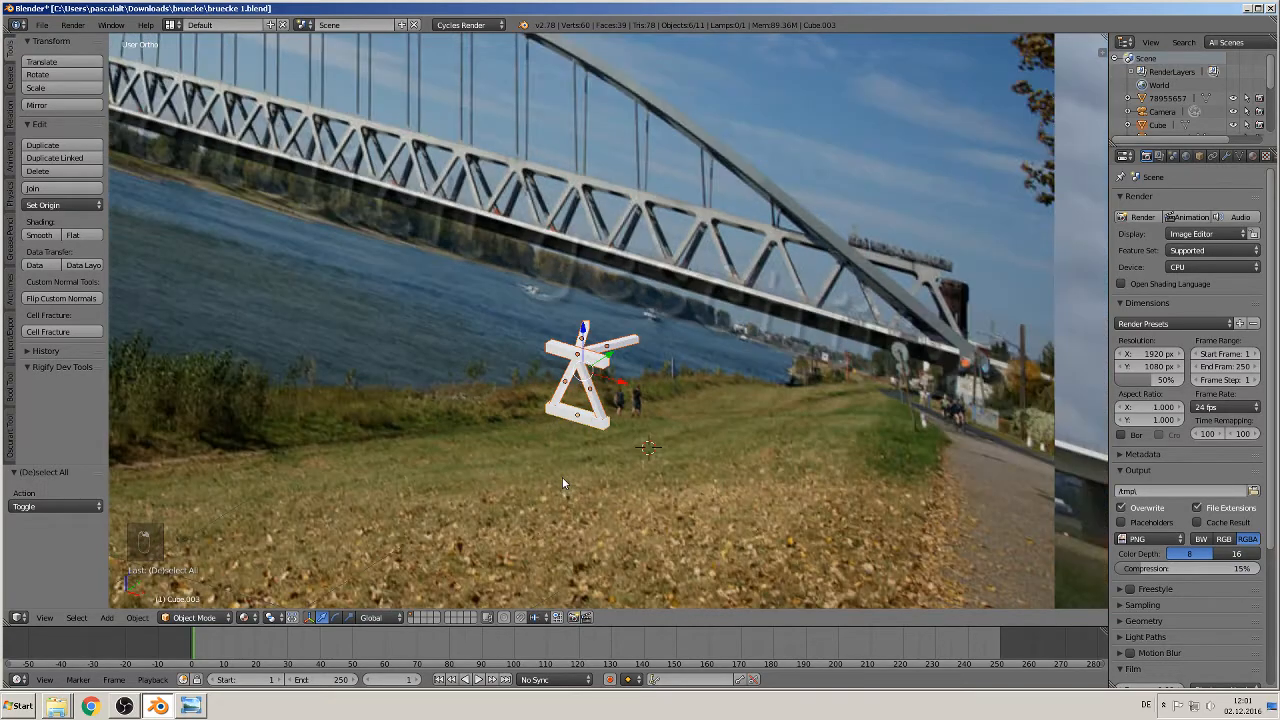
{"action": "key", "text": "shift+d"}
{"action": "key", "text": "x"}
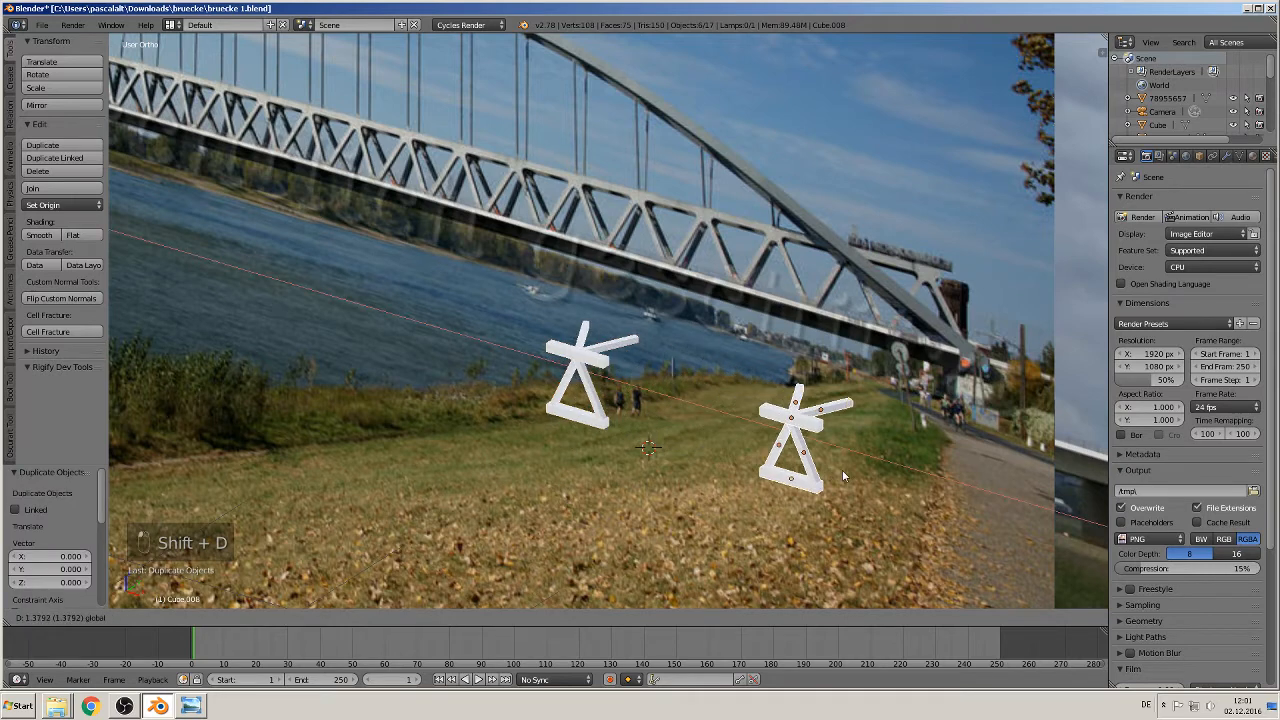
{"action": "left_click", "coordinate": [810, 455]}
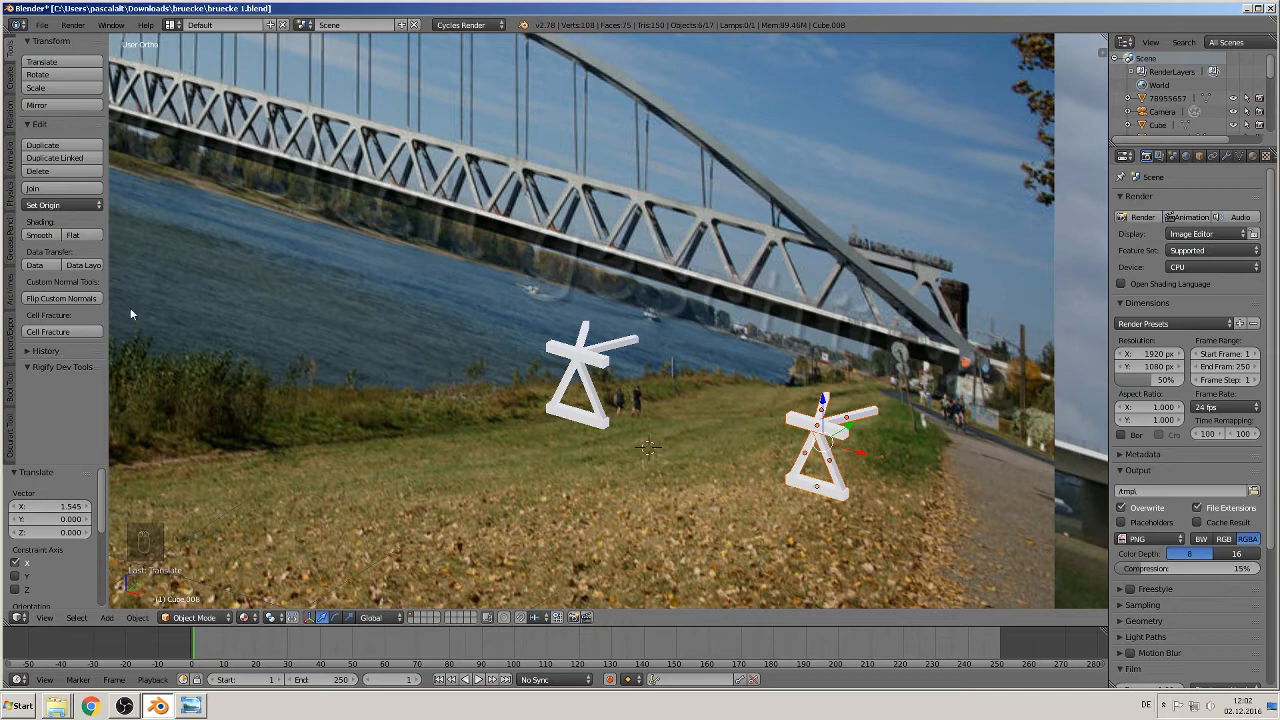
Join the copied beams into one object and move it -0.634 and a further -3.905 along Y, away from the photos.
{"action": "left_click", "coordinate": [52, 188]}
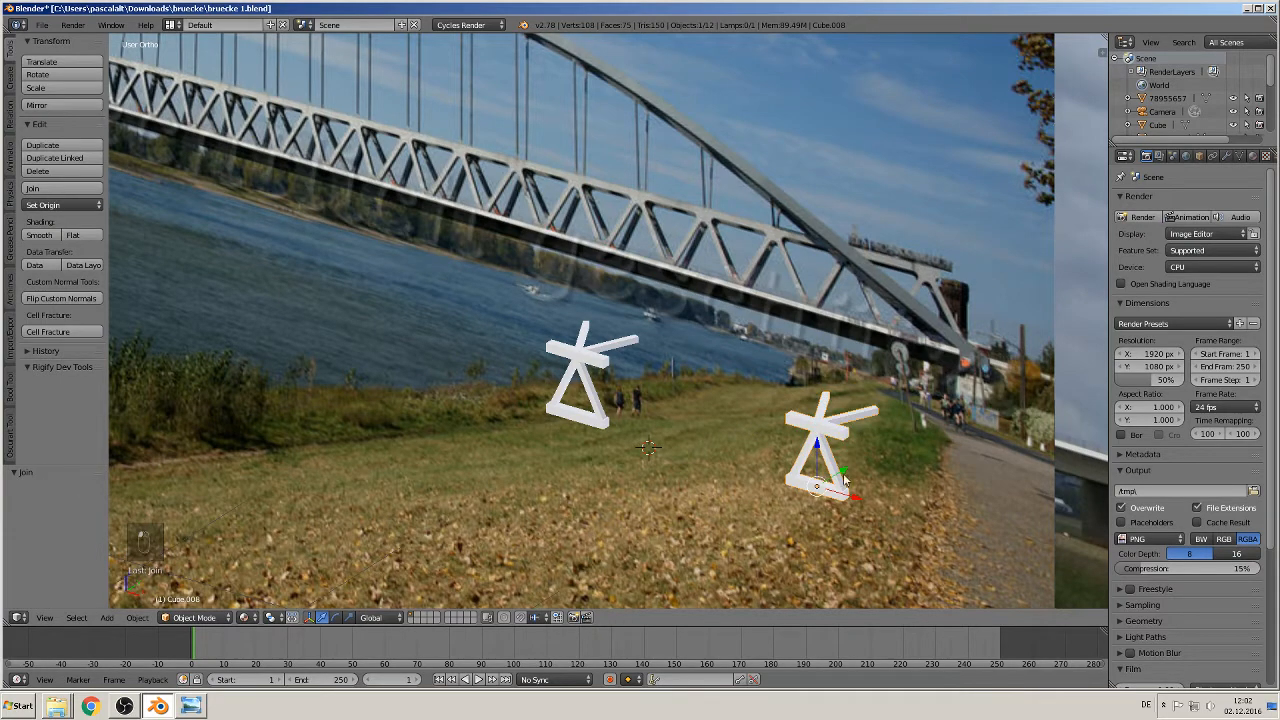
{"action": "key", "text": "g"}
{"action": "key", "text": "y"}
{"action": "left_click", "coordinate": [771, 496]}
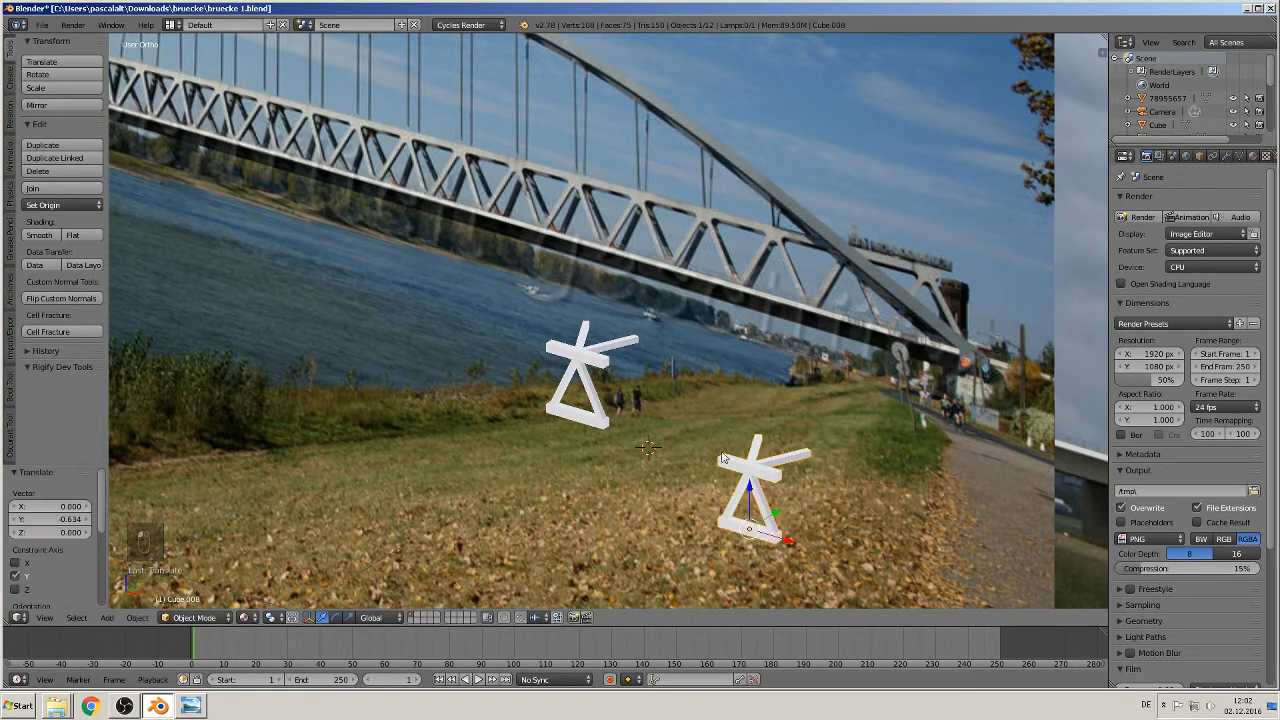
{"action": "middle_click_drag", "start_coordinate": [724, 458], "coordinate": [740, 436]}
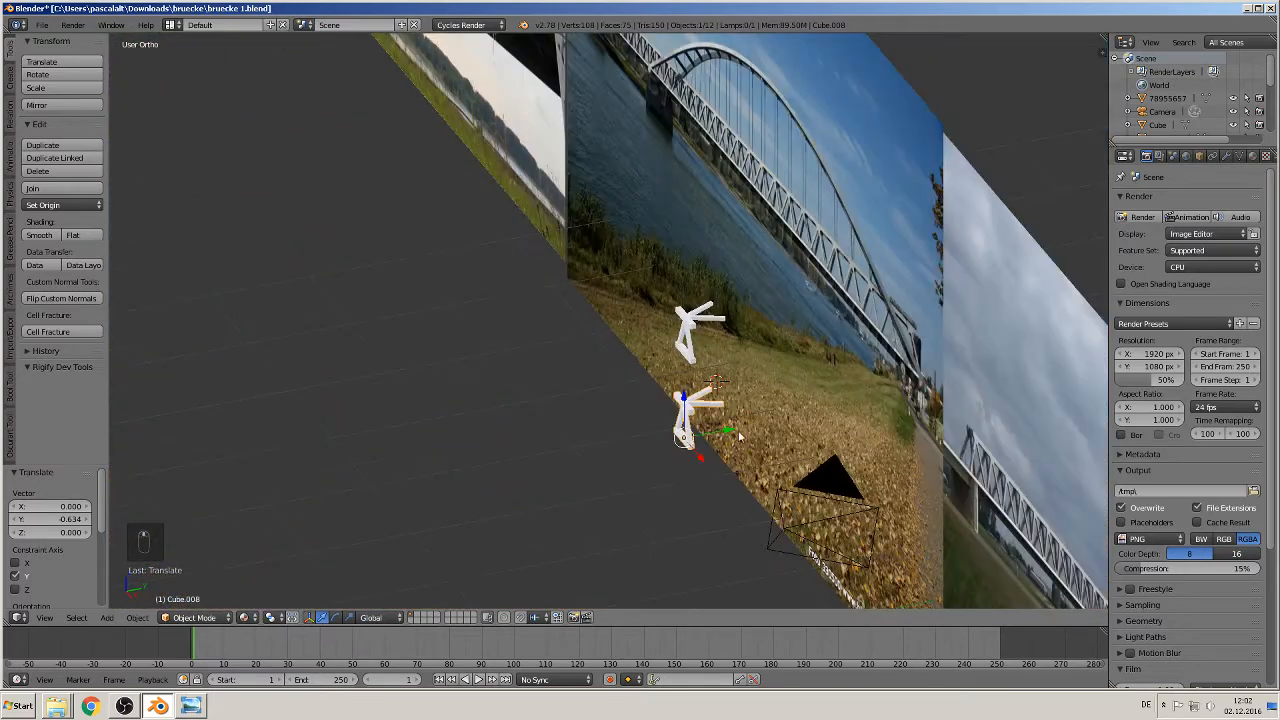
{"action": "left_click_drag", "start_coordinate": [732, 431], "coordinate": [323, 467]}
Add a Mirror modifier to the joined truss copy, mirroring on the Y axis only with Clipping enabled.
{"action": "middle_click_drag", "start_coordinate": [367, 508], "coordinate": [588, 382], "text": "shift"}
{"action": "scroll", "coordinate": [514, 376], "scroll_direction": "up", "scroll_amount": 2}
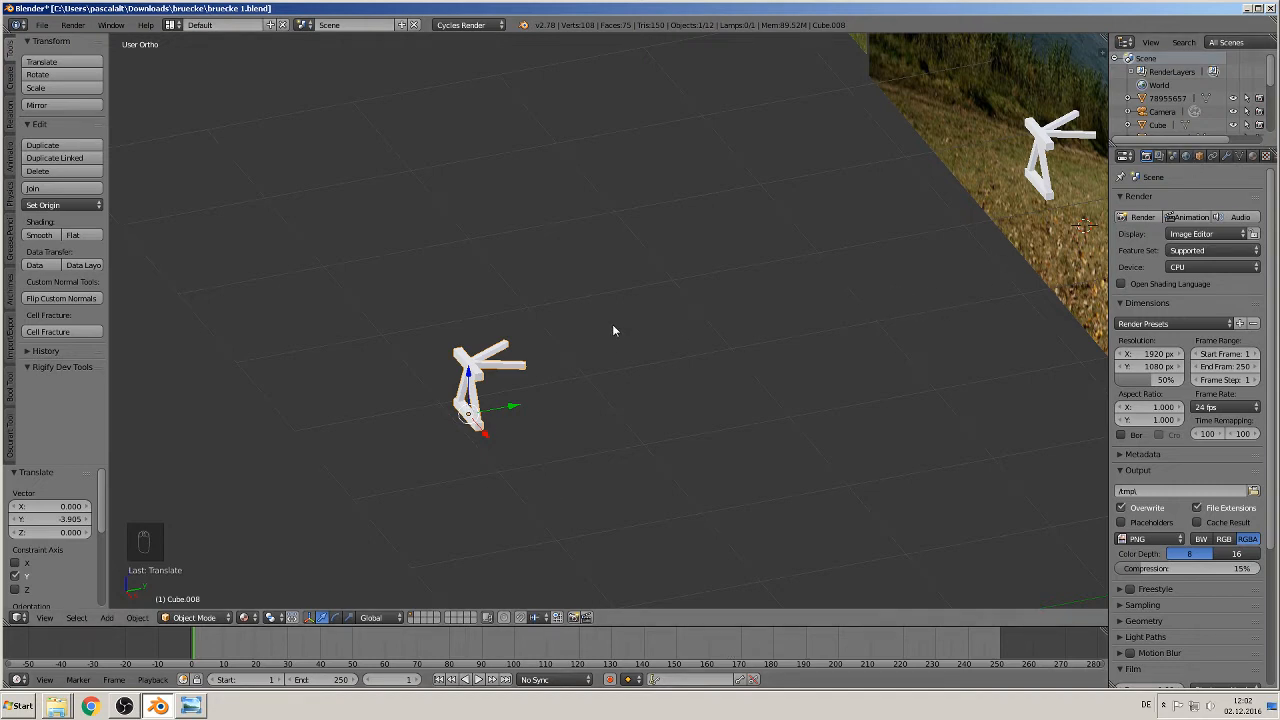
{"action": "key", "text": "KP_3"}
{"action": "scroll", "coordinate": [501, 419], "scroll_direction": "up", "scroll_amount": 1}
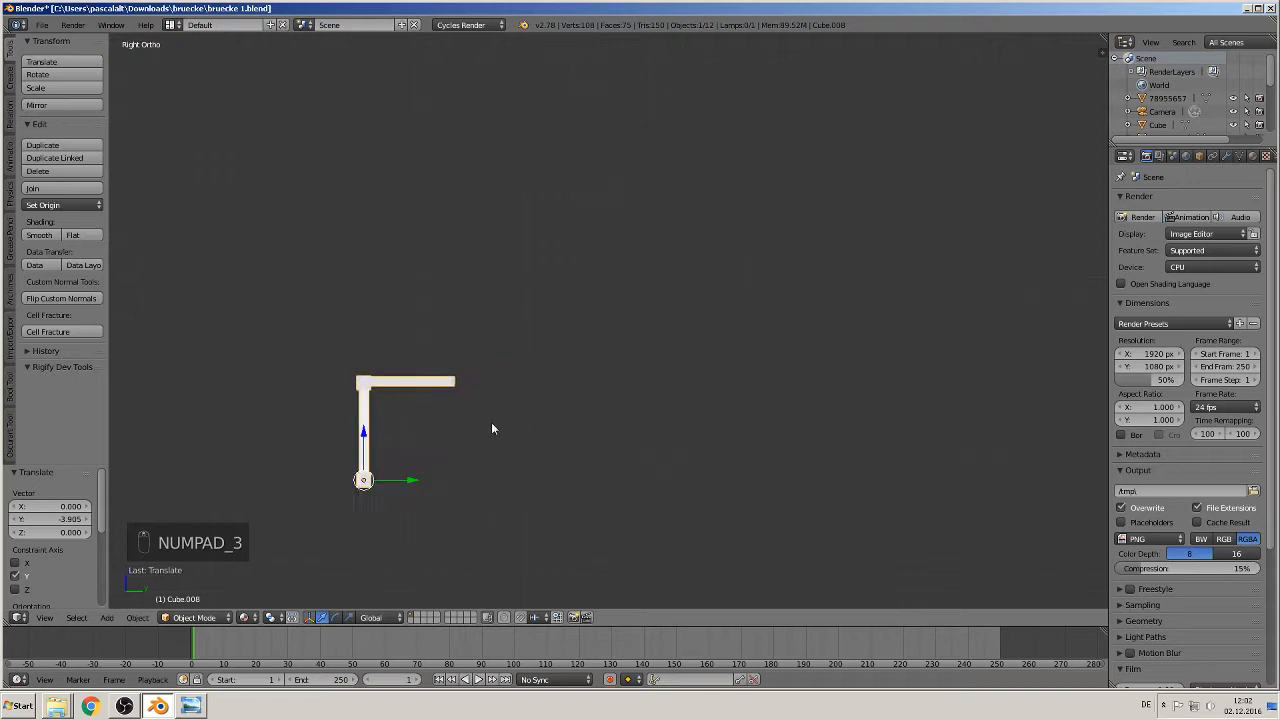
{"action": "middle_click_drag", "start_coordinate": [491, 423], "coordinate": [528, 354], "text": "shift"}
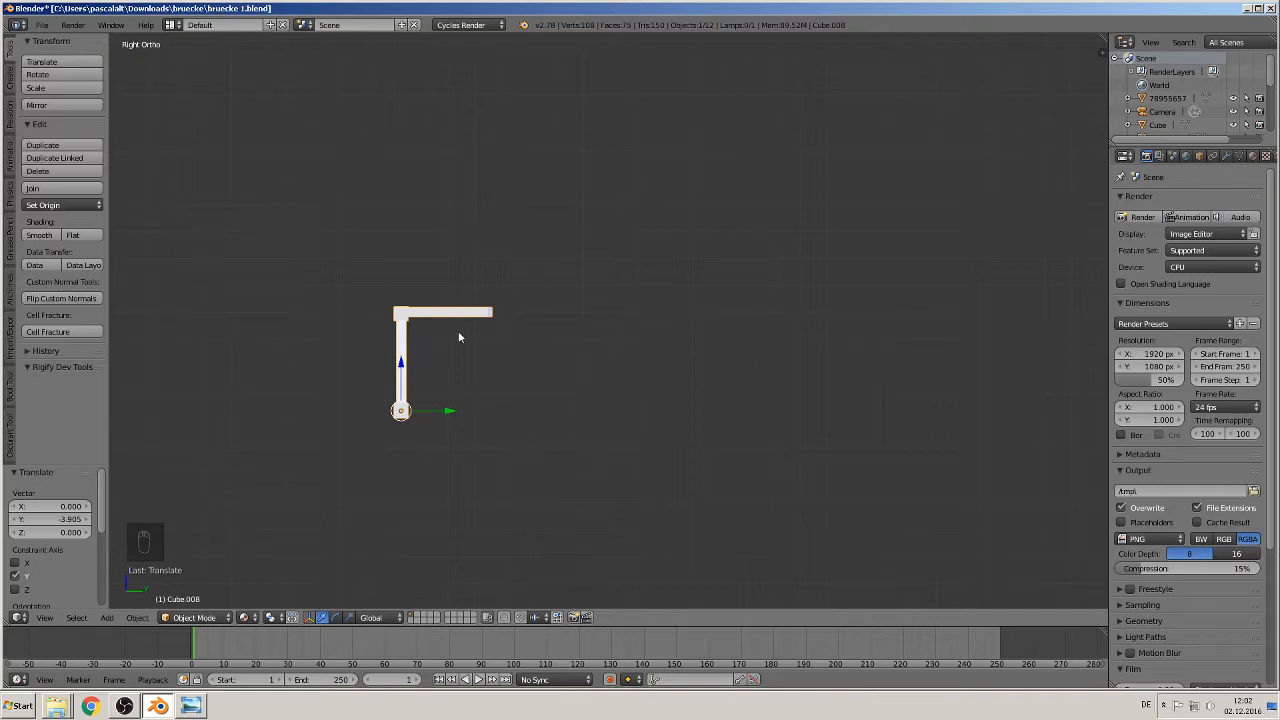
{"action": "left_click", "coordinate": [1226, 156]}
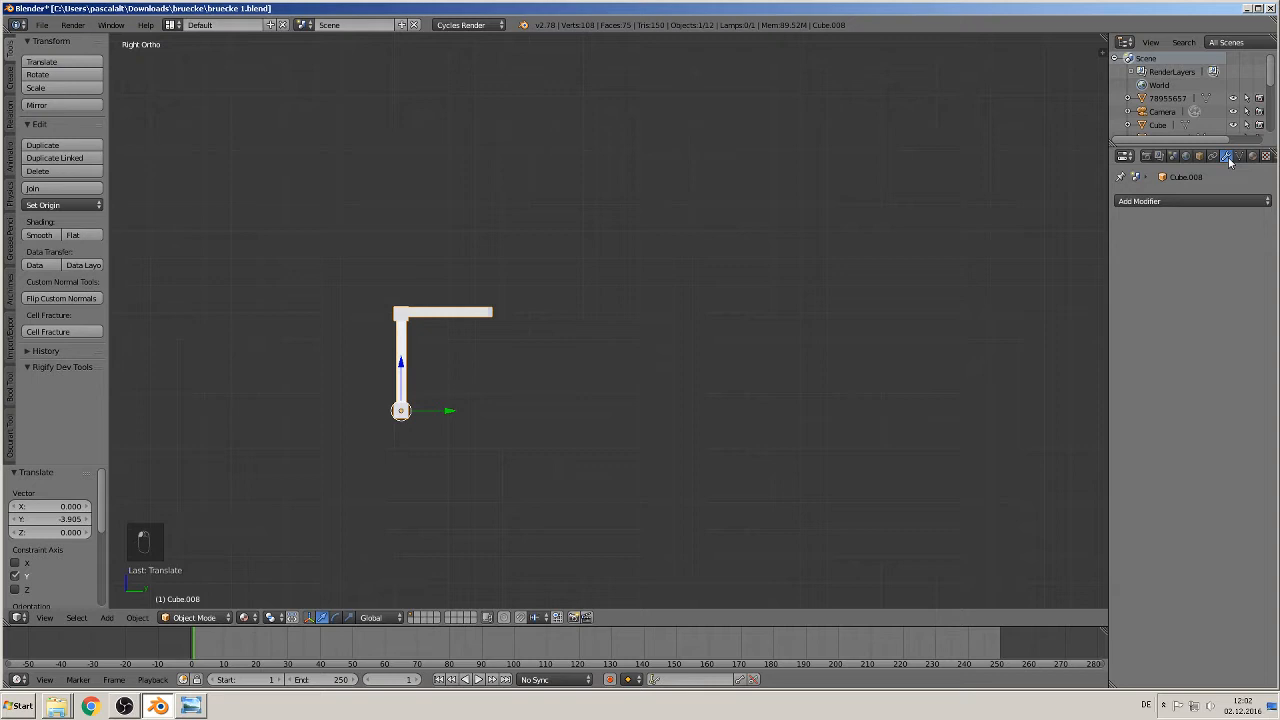
{"action": "left_click", "coordinate": [1178, 202]}
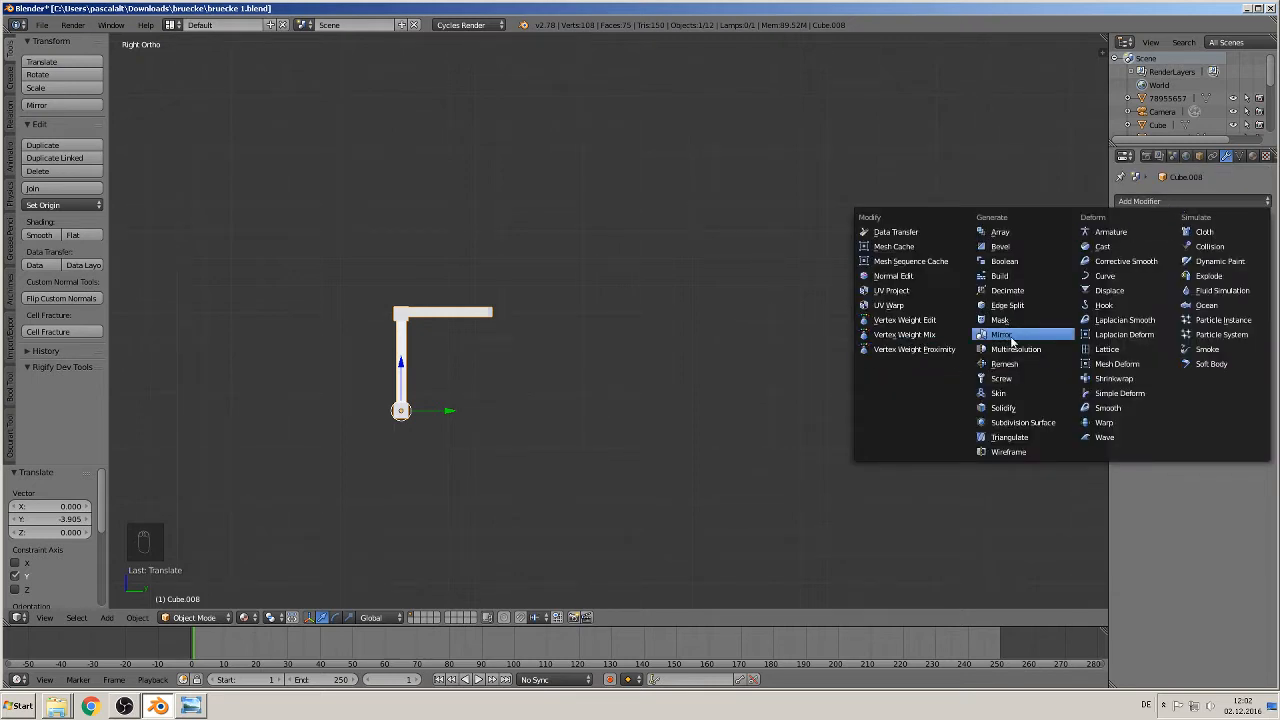
{"action": "left_click", "coordinate": [1004, 334]}
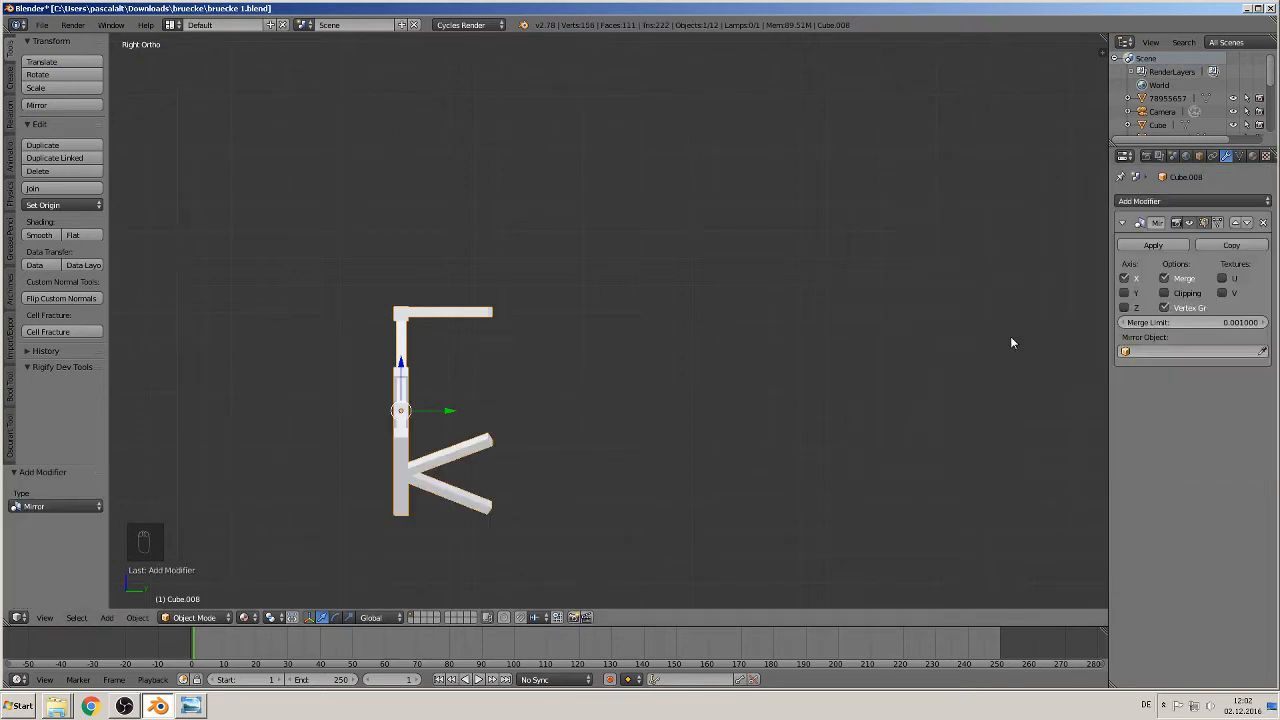
{"action": "left_click", "coordinate": [1124, 279]}
{"action": "left_click", "coordinate": [1124, 292]}
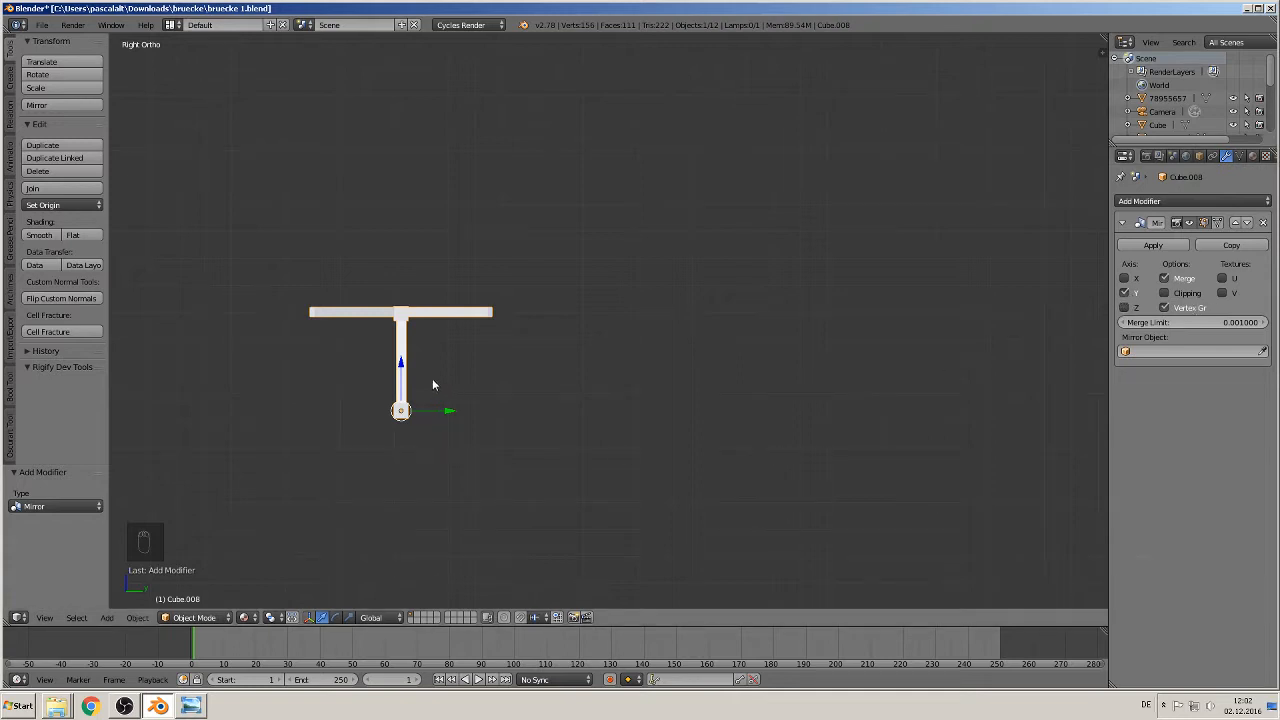
{"action": "left_click", "coordinate": [1164, 293]}
Try to move the joined truss mesh 0.313 along Y in Edit Mode, and undo the move.
{"action": "key", "text": "Tab"}
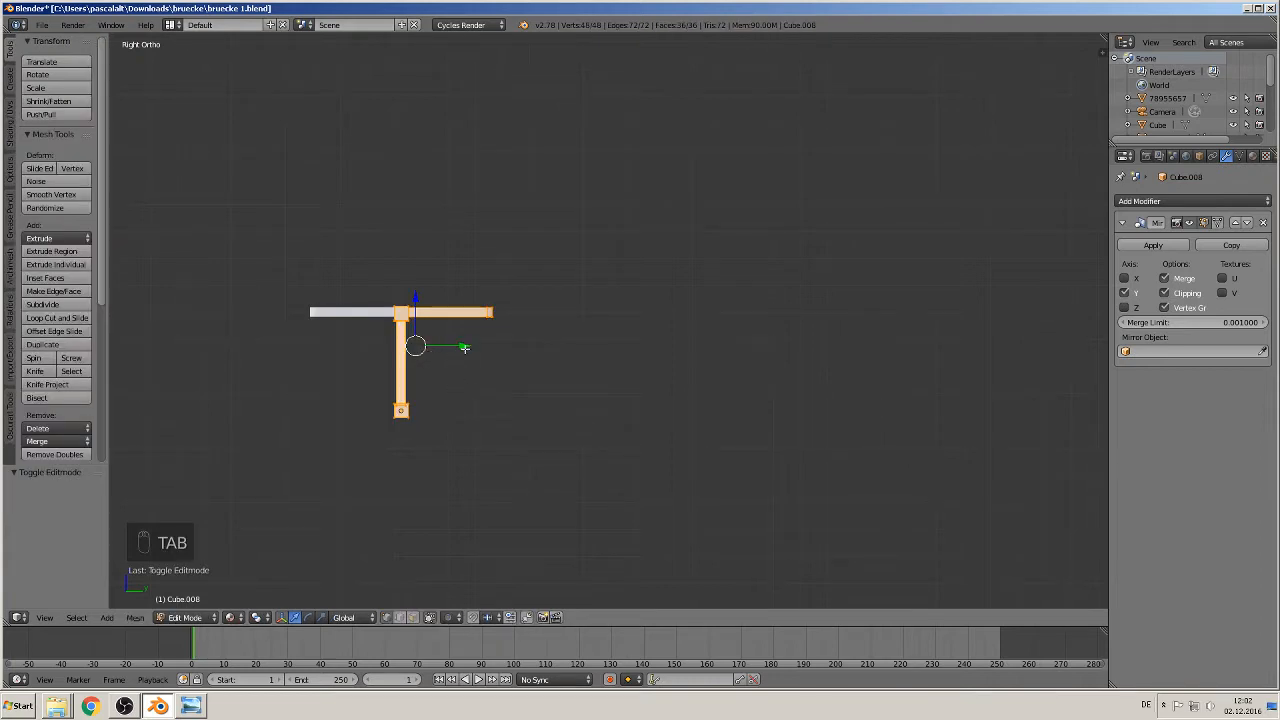
{"action": "left_click_drag", "start_coordinate": [456, 347], "coordinate": [540, 336]}
{"action": "middle_click_drag", "start_coordinate": [534, 362], "coordinate": [603, 379]}
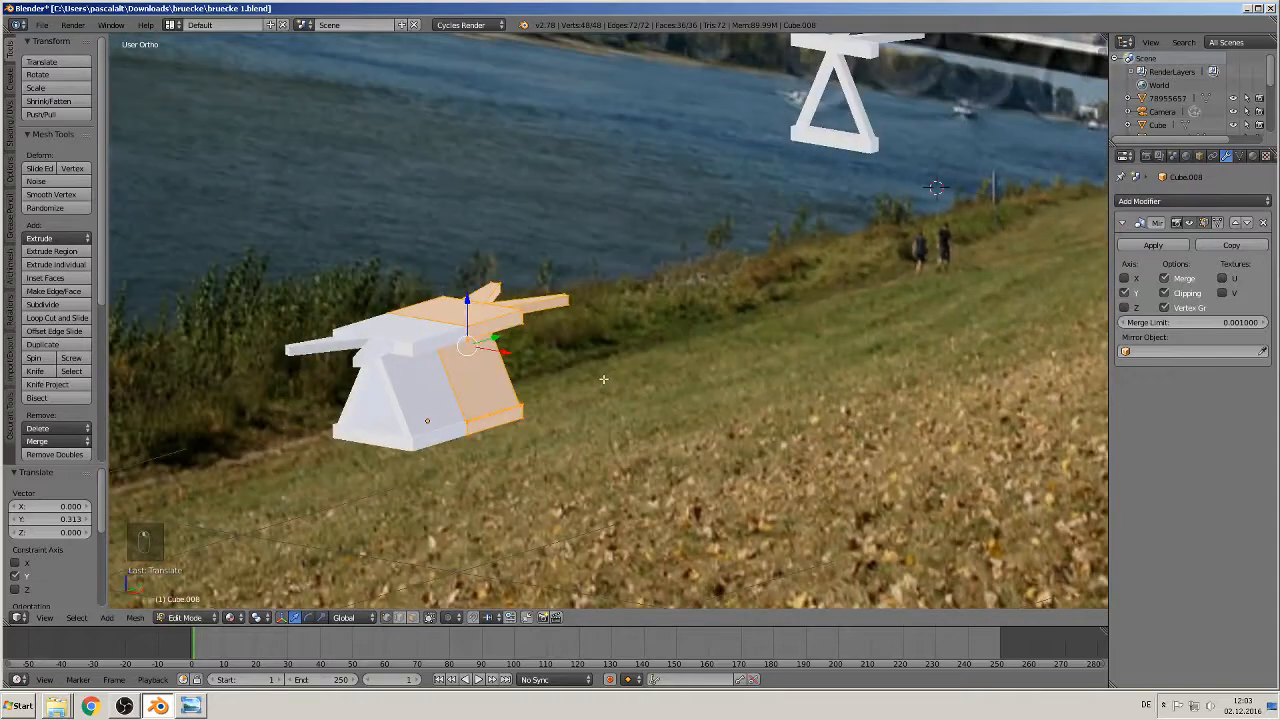
{"action": "key", "text": "ctrl+z"}
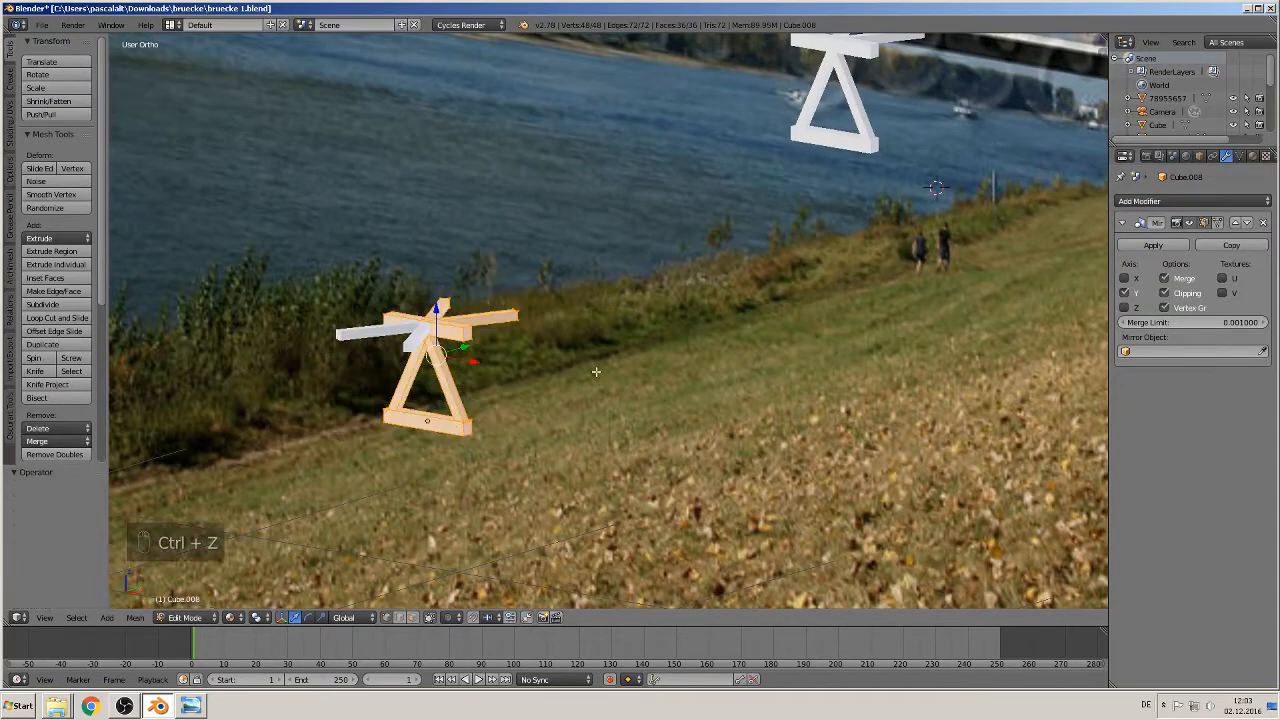
{"action": "key", "text": "KP_1"}
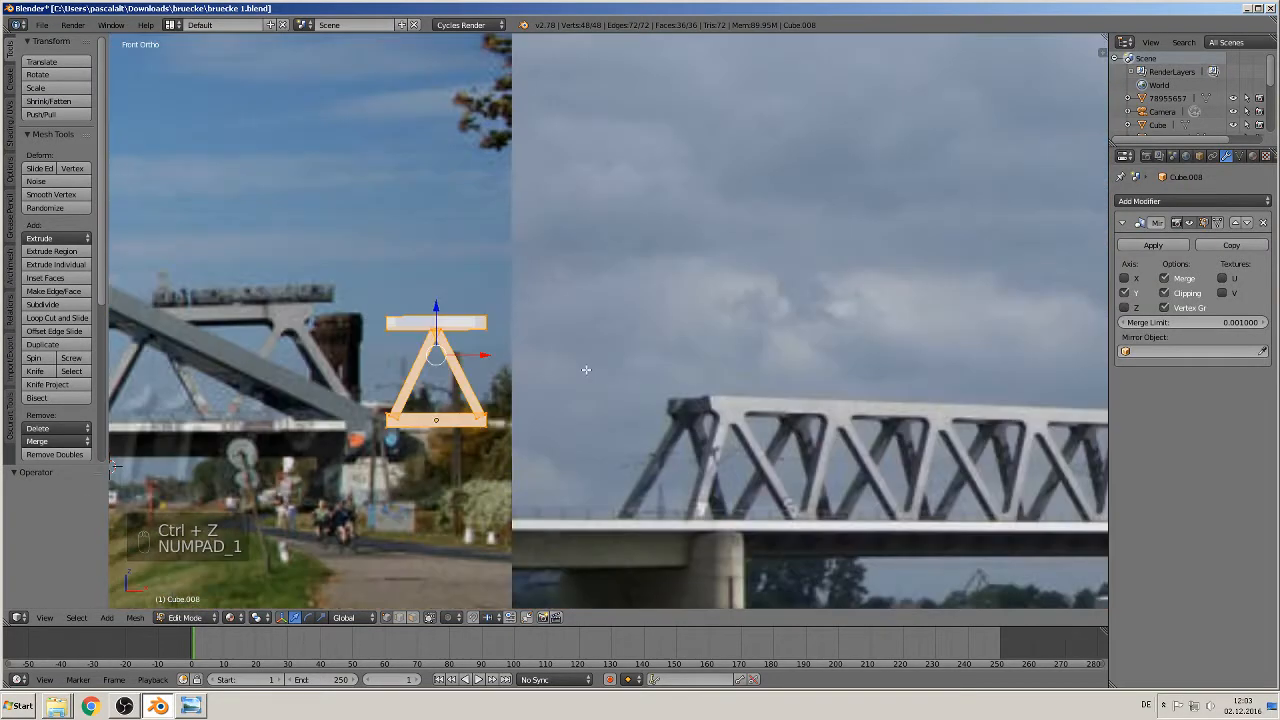
{"action": "key", "text": "KP_3"}
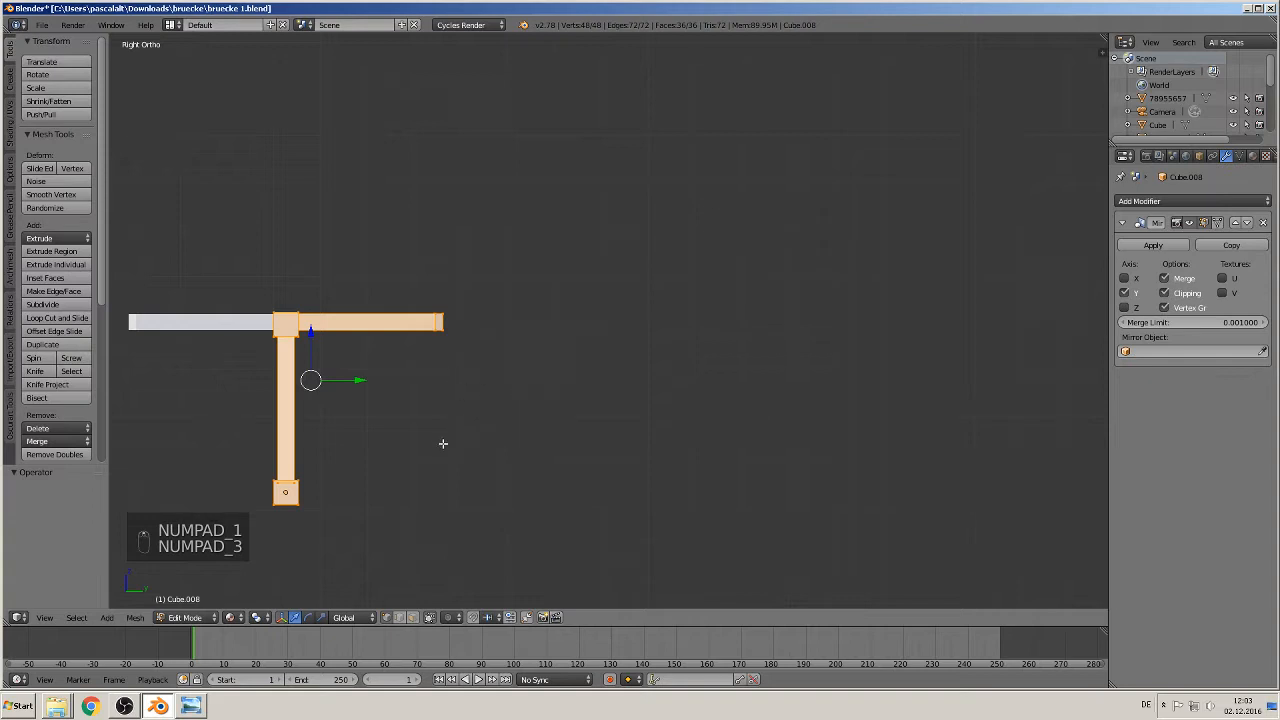
{"action": "key", "text": "Tab"}
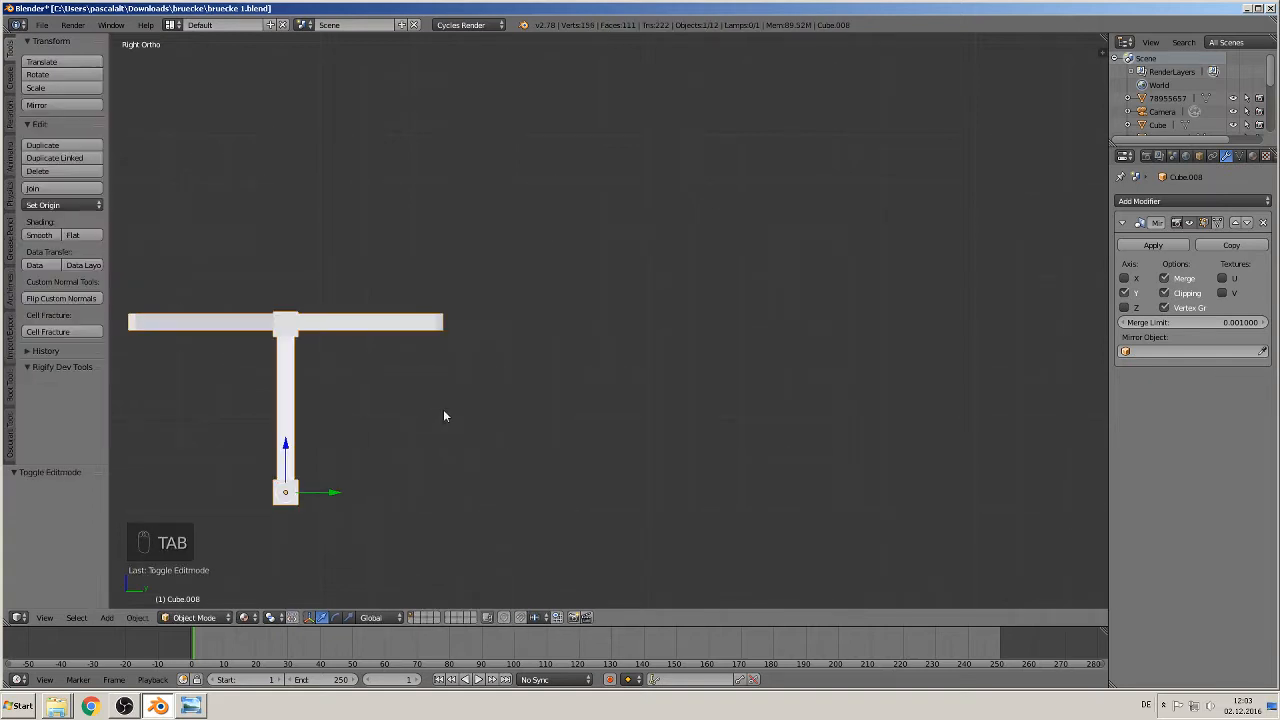
Reset the 3D cursor to the world origin and clear the mirrored truss object's location so it sits there too.
{"action": "scroll", "coordinate": [443, 416], "scroll_direction": "down", "scroll_amount": 10}
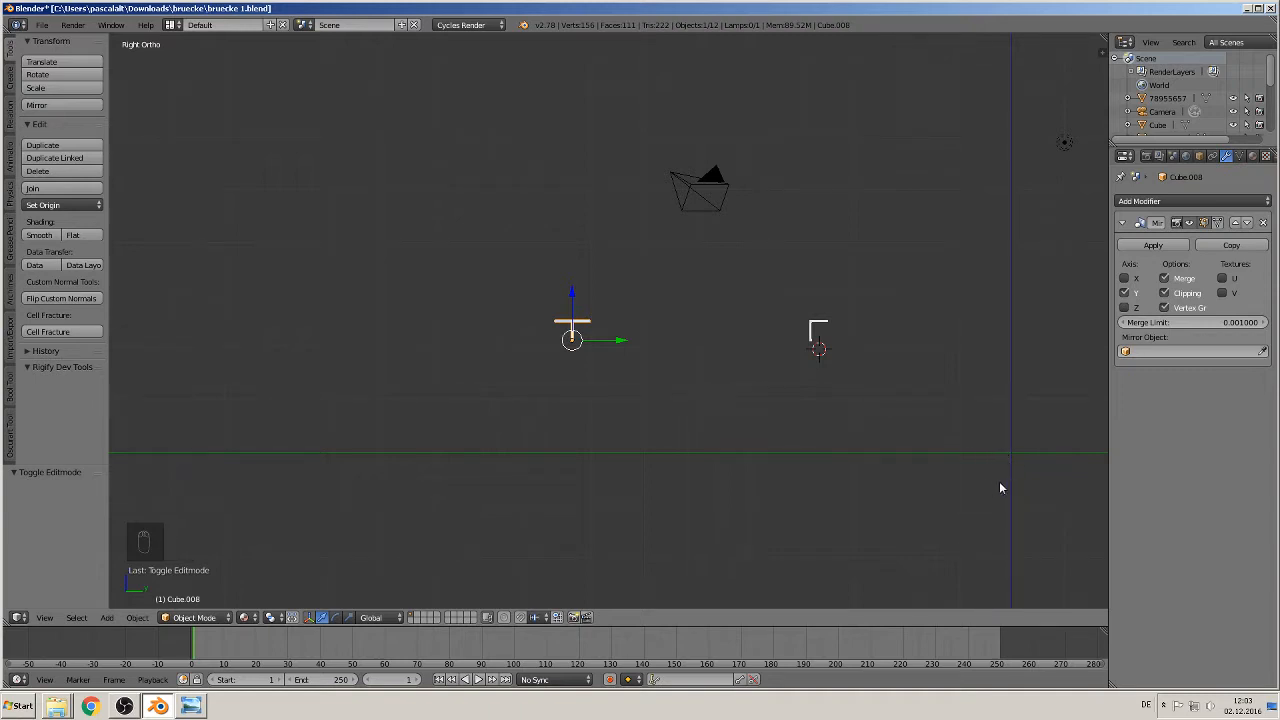
{"action": "key", "text": "shift+c"}
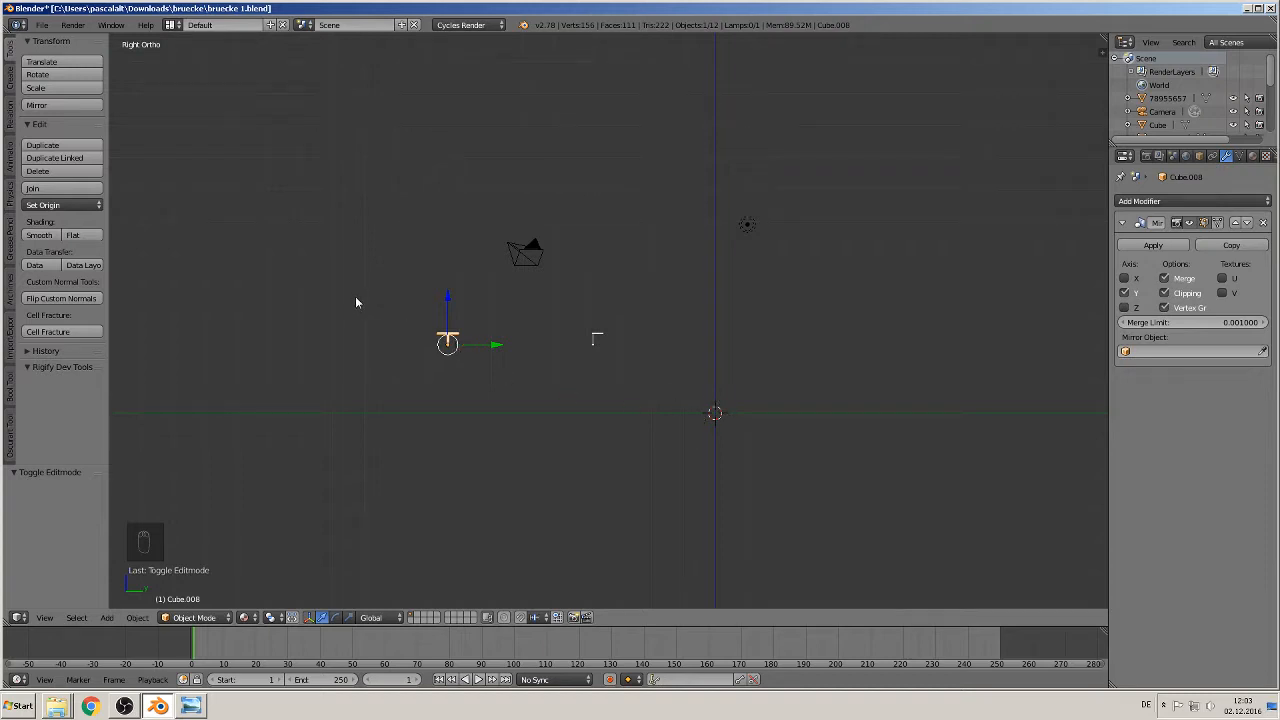
{"action": "key", "text": "alt+g"}
{"action": "scroll", "coordinate": [501, 335], "scroll_direction": "up", "scroll_amount": 4}
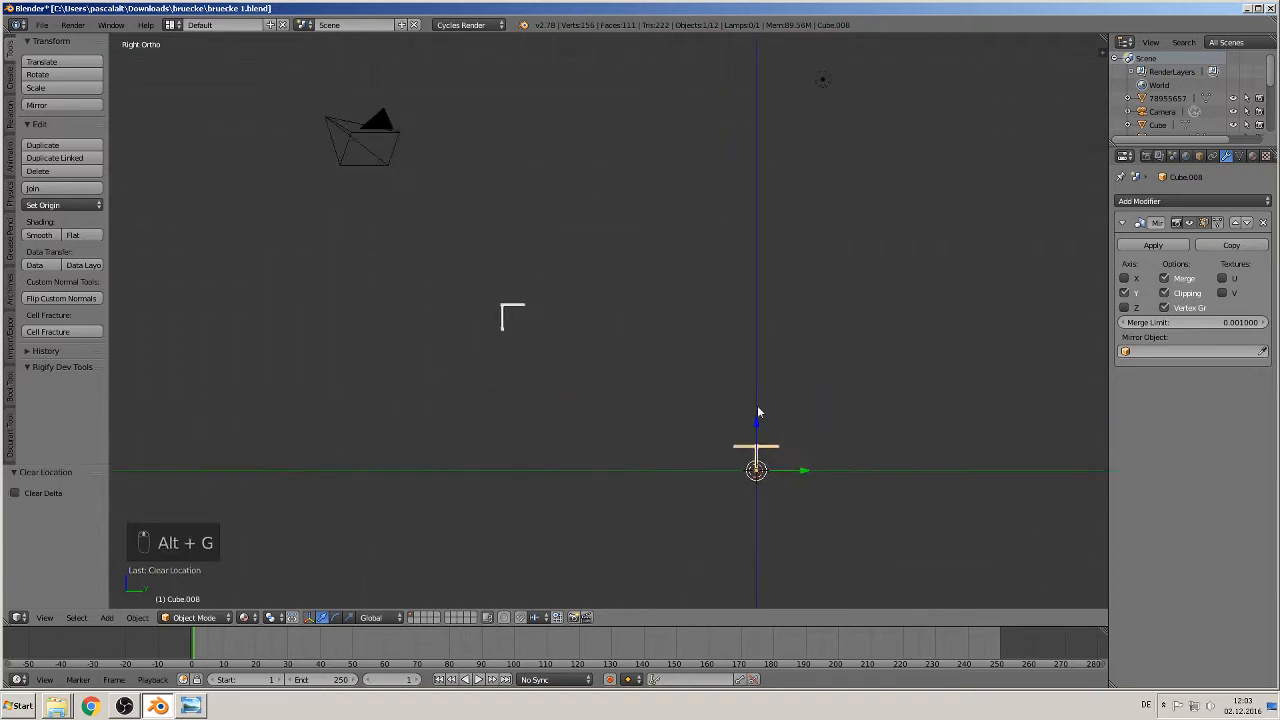
{"action": "scroll", "coordinate": [612, 360], "scroll_direction": "up", "scroll_amount": 10}
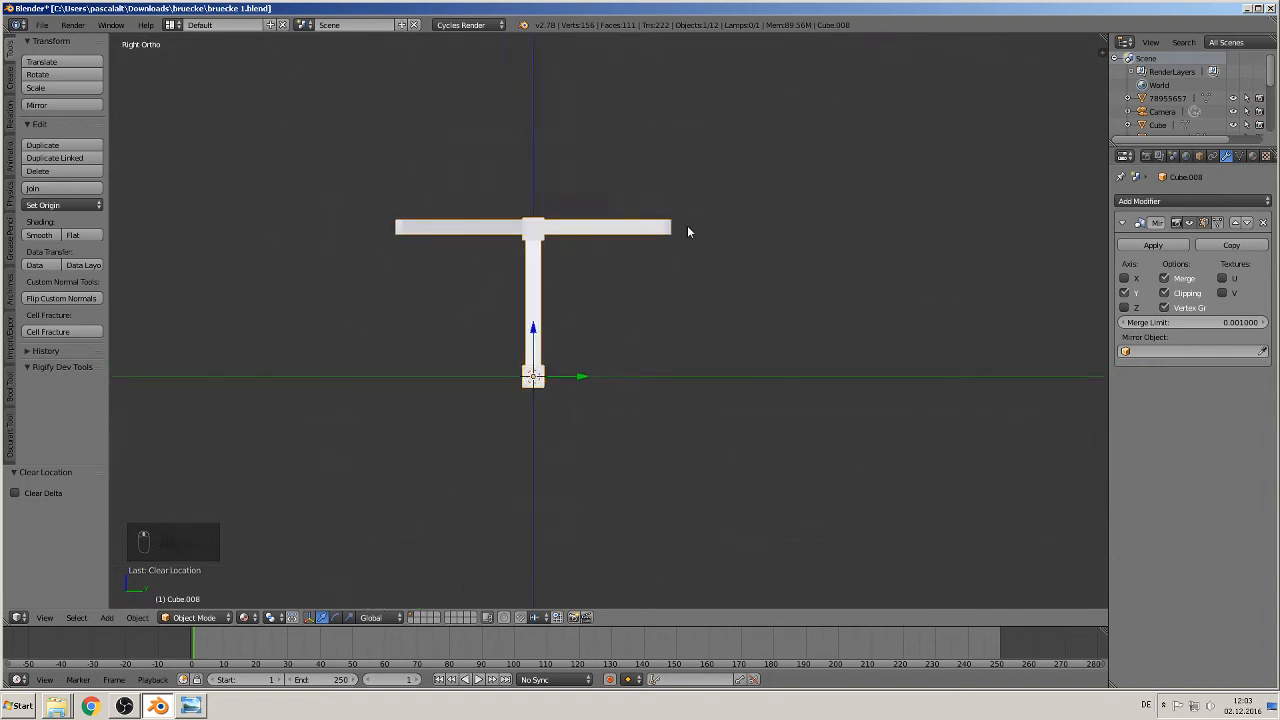
{"action": "scroll", "coordinate": [687, 231], "scroll_direction": "up", "scroll_amount": 2}
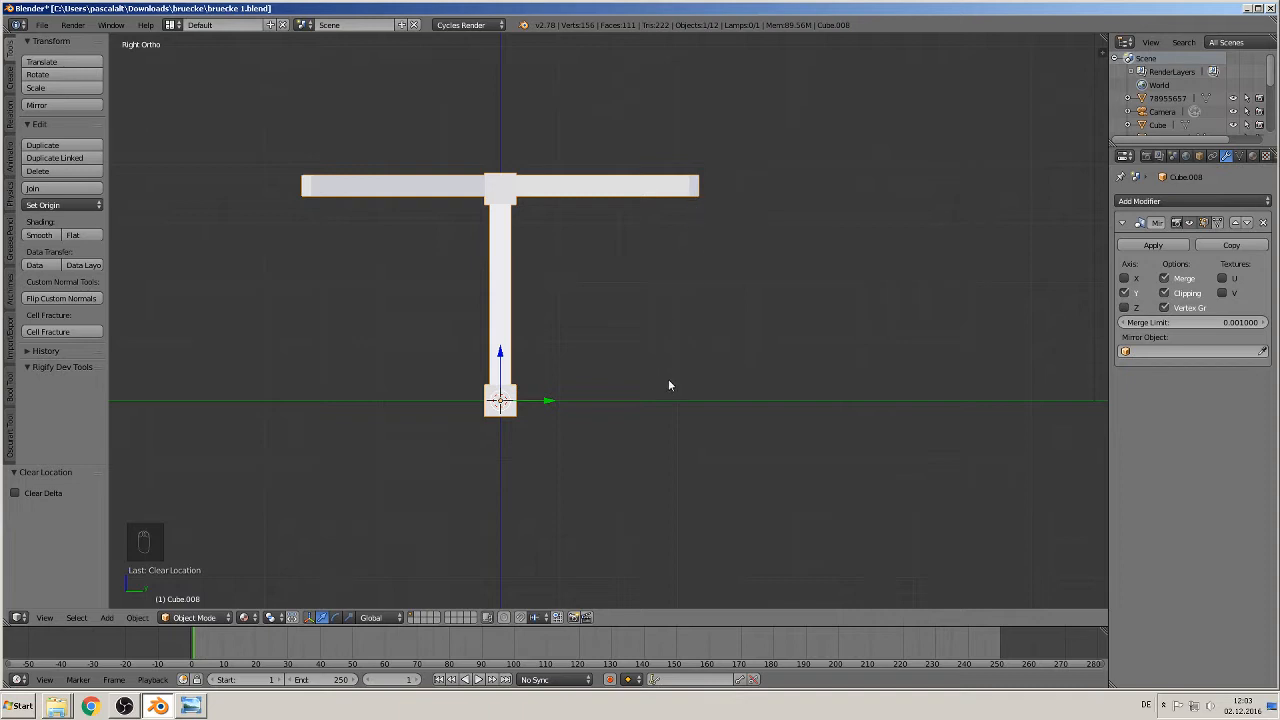
Move the whole truss mesh -0.334 along Y in Edit Mode, with the mirror's Clipping still enabled.
{"action": "key", "text": "Tab"}
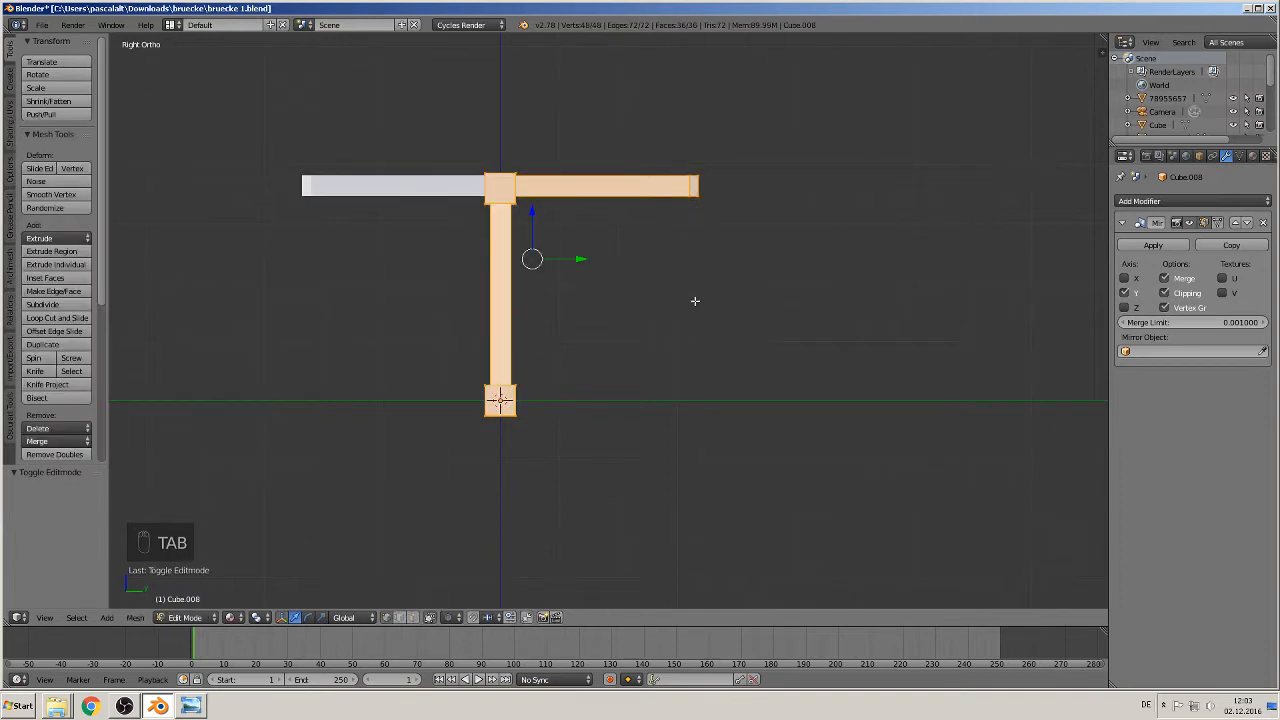
{"action": "key", "text": "g"}
{"action": "key", "text": "y"}
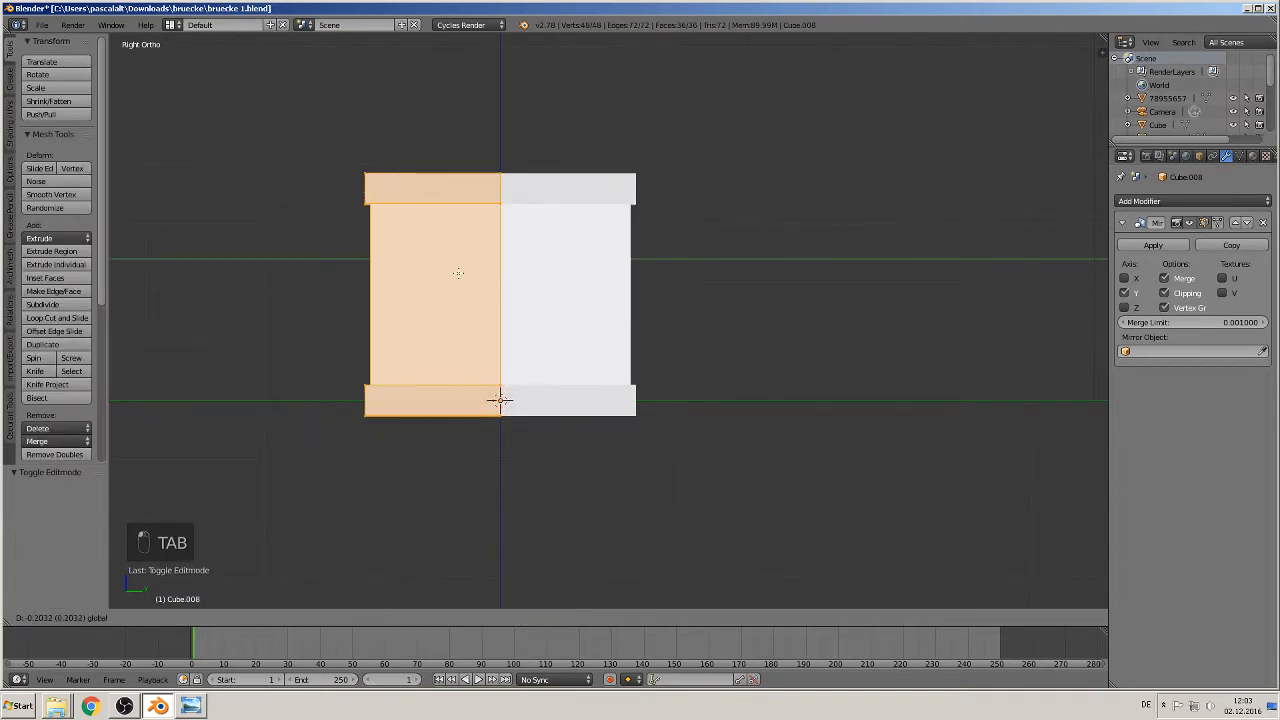
{"action": "left_click_drag", "start_coordinate": [373, 276], "coordinate": [384, 275]}
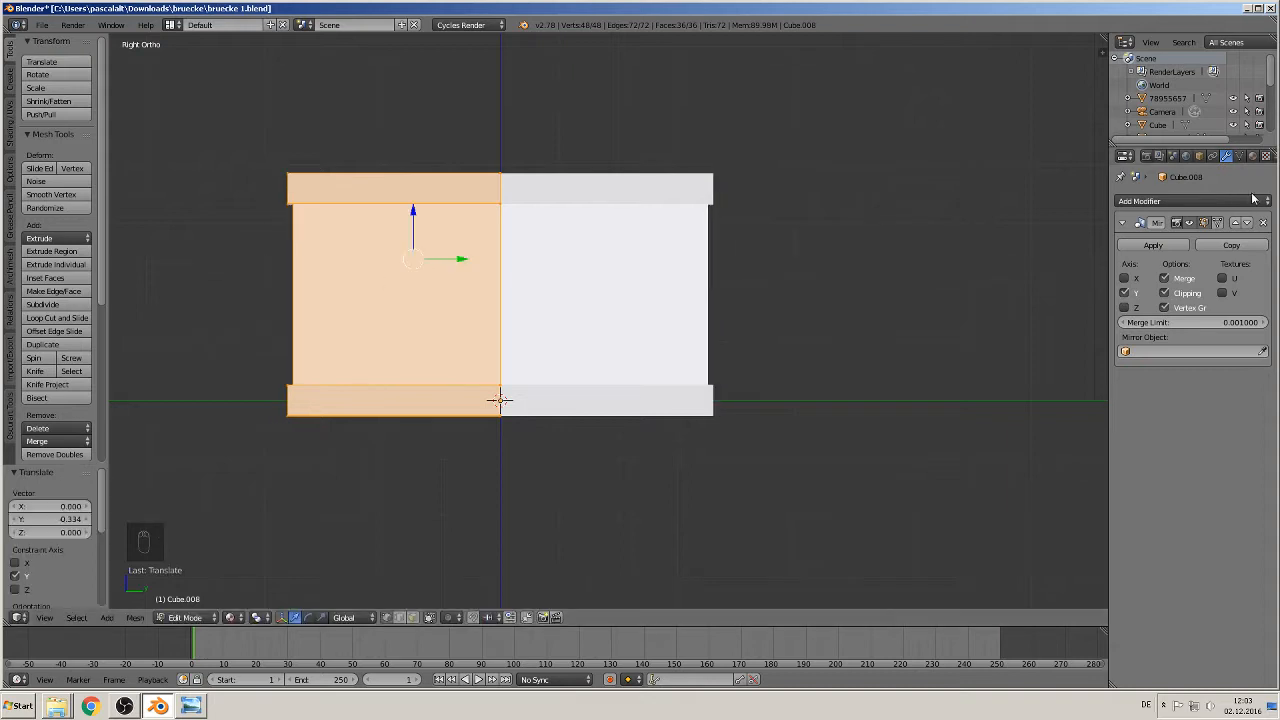
Hide the Mirror modifier's effect in the viewport and undo the truss mesh's clipped moves along Y.
{"action": "left_click", "coordinate": [1190, 224]}
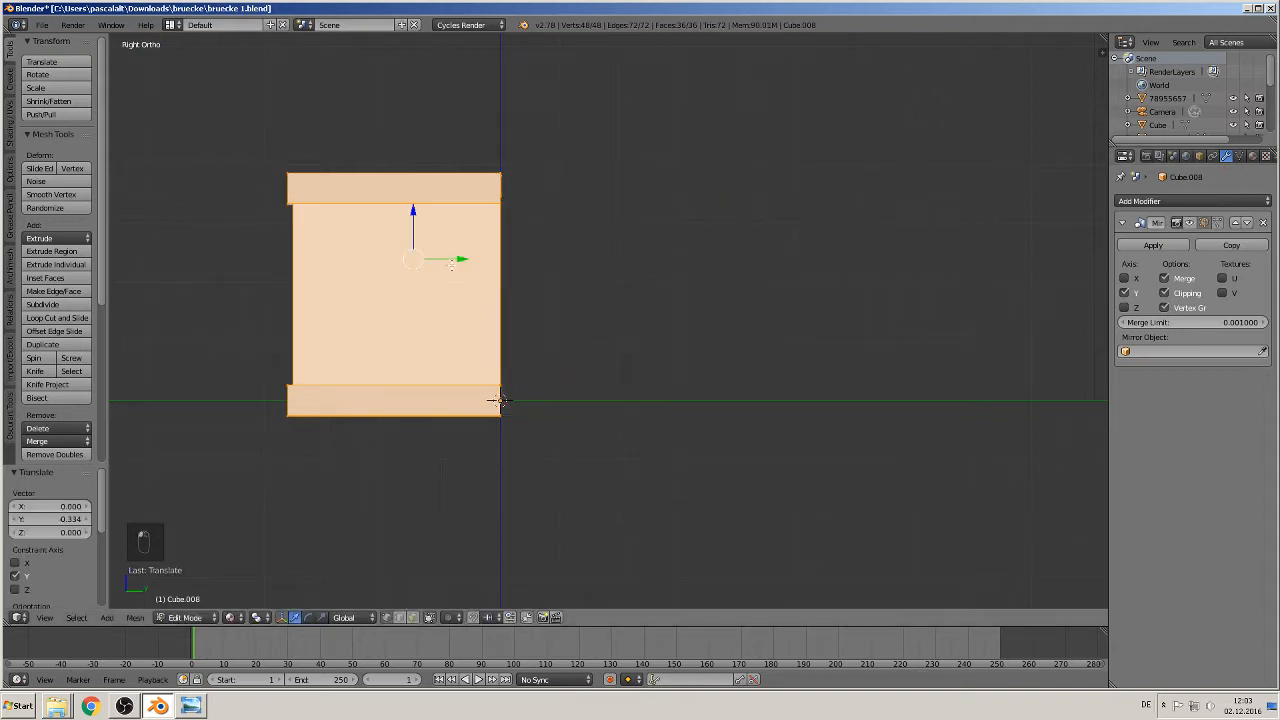
{"action": "mouse_move", "coordinate": [452, 262]}
{"action": "left_mouse_down"}
{"action": "mouse_move", "coordinate": [502, 265]}
{"action": "mouse_move", "coordinate": [439, 268]}
{"action": "mouse_move", "coordinate": [455, 276]}
{"action": "left_mouse_up"}
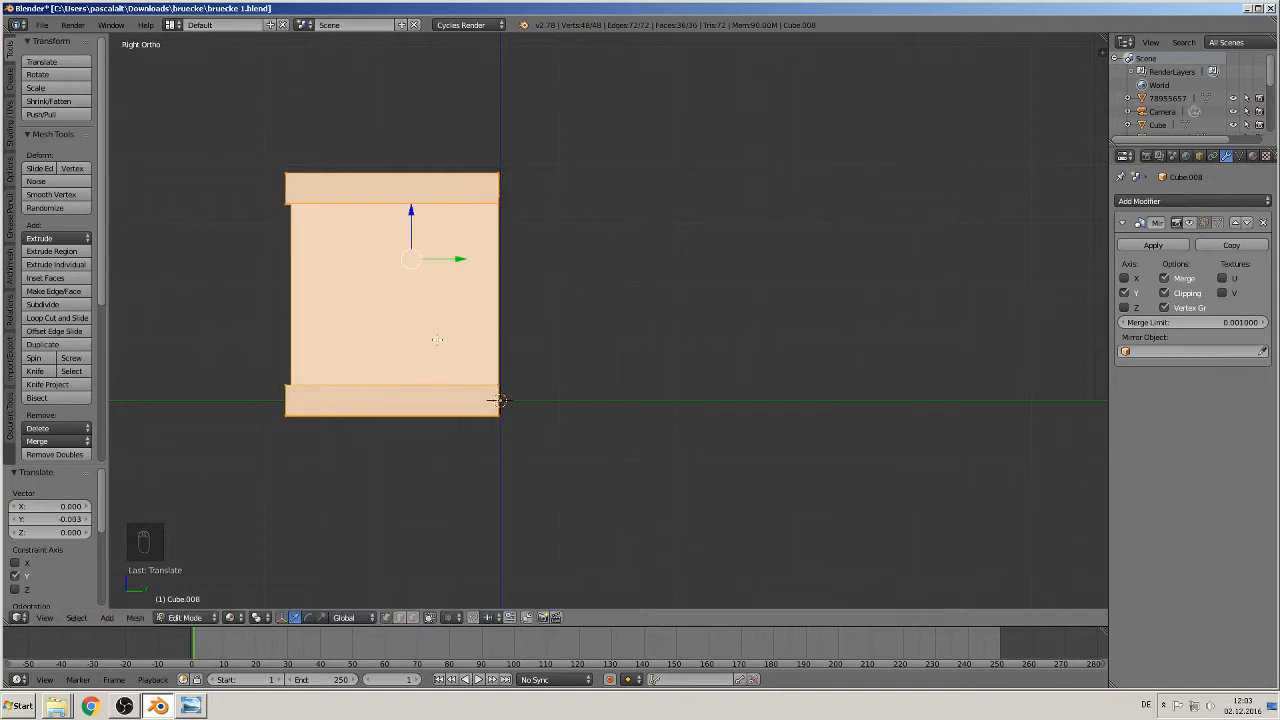
{"action": "middle_click_drag", "start_coordinate": [434, 354], "coordinate": [460, 312]}
{"action": "scroll", "coordinate": [501, 362], "scroll_direction": "down", "scroll_amount": 5}
{"action": "scroll", "coordinate": [499, 362], "scroll_direction": "up", "scroll_amount": 4}
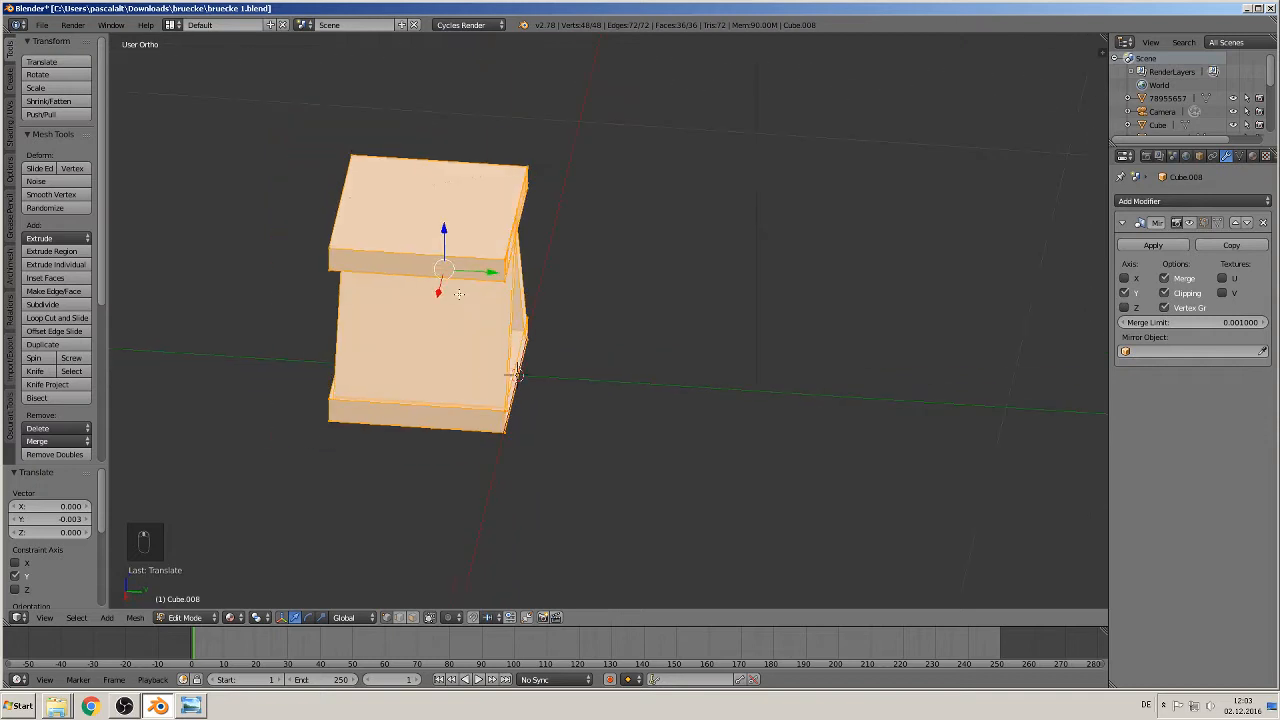
{"action": "key", "text": "Tab"}
{"action": "key", "text": "Tab"}
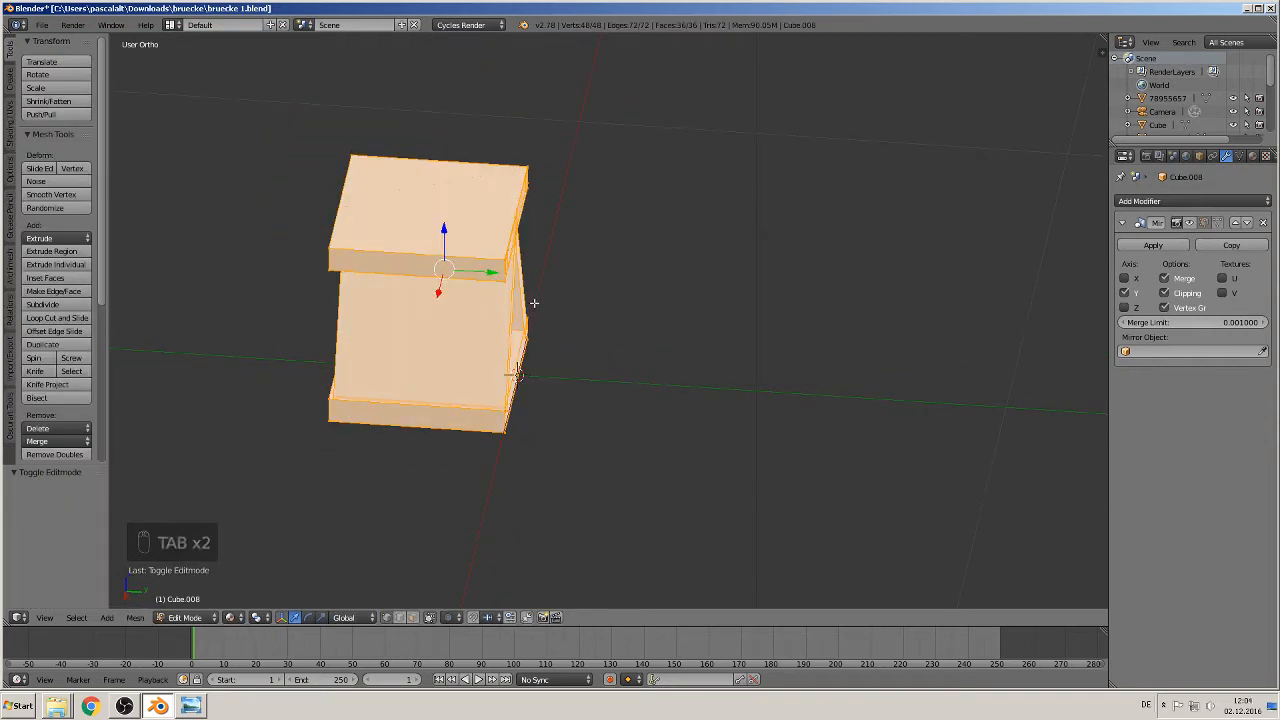
{"action": "key", "text": "ctrl+z"}
{"action": "key", "text": "ctrl+z"}
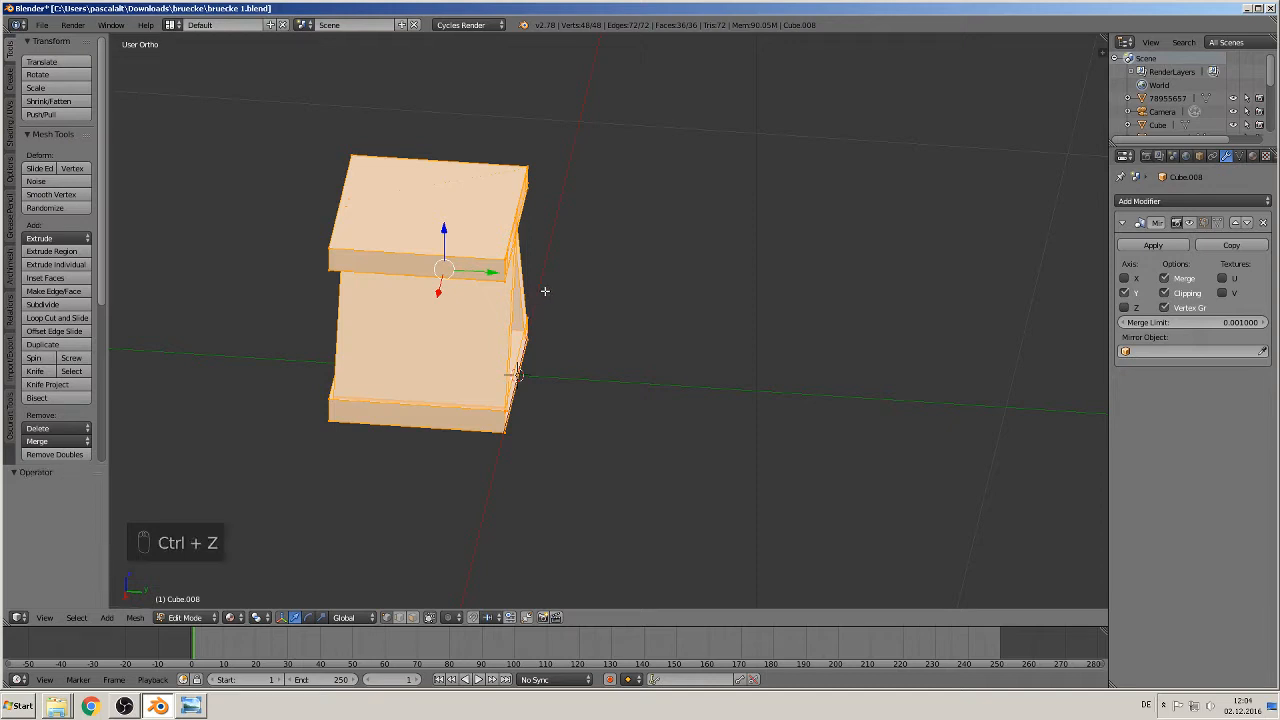
{"action": "key", "text": "ctrl+z"}
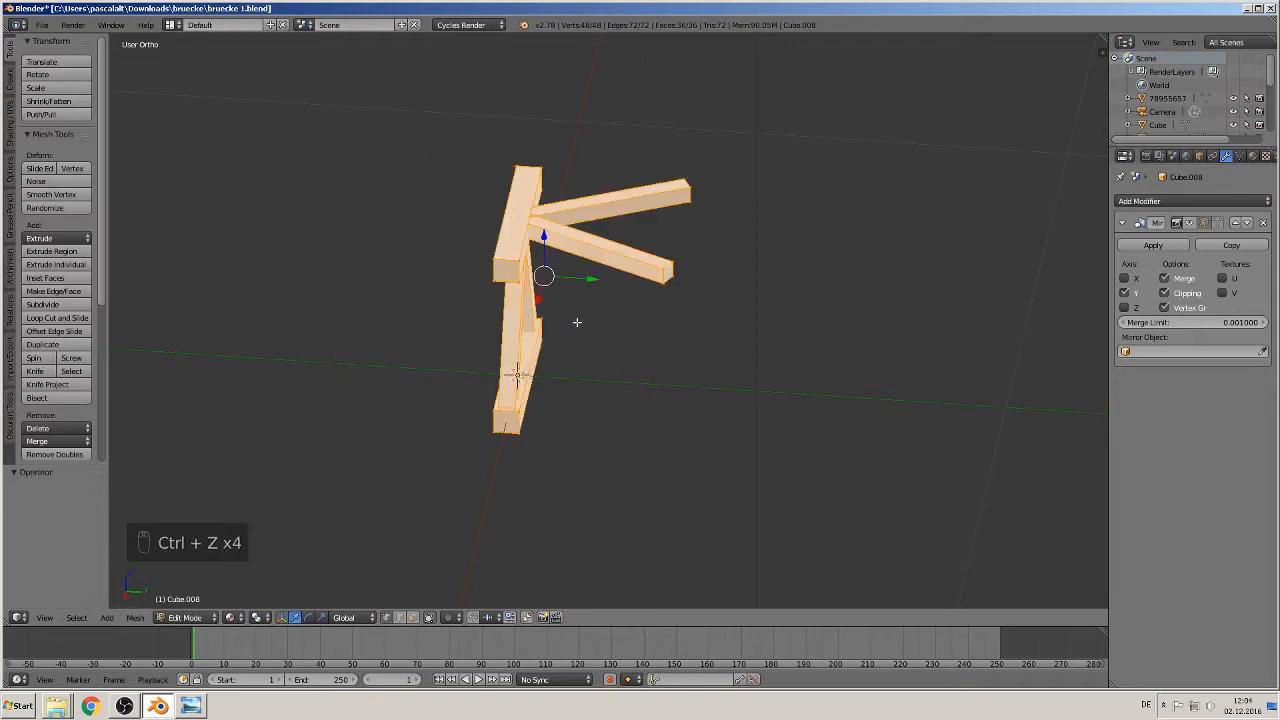
Move the whole truss mesh -0.340 along Y, and turn the Mirror modifier's viewport display back on.
{"action": "middle_click_drag", "start_coordinate": [578, 308], "coordinate": [584, 280]}
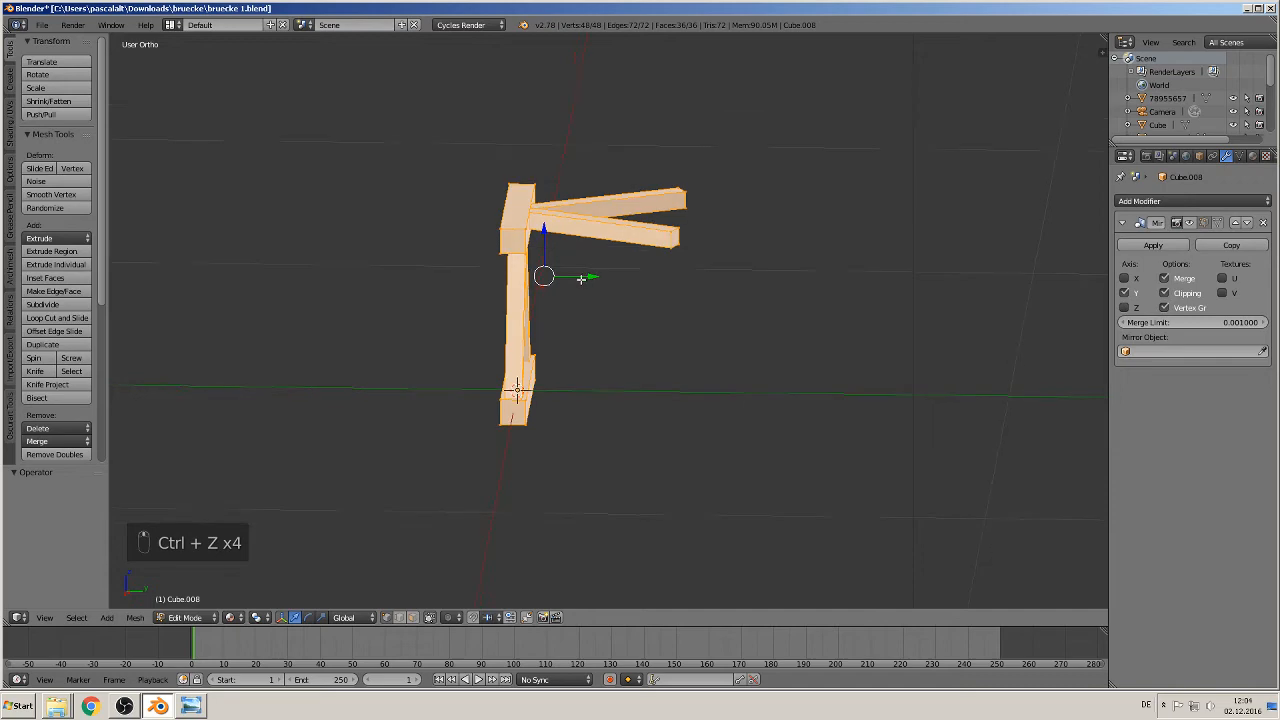
{"action": "key", "text": "KP_1"}
{"action": "key", "text": "KP_3"}
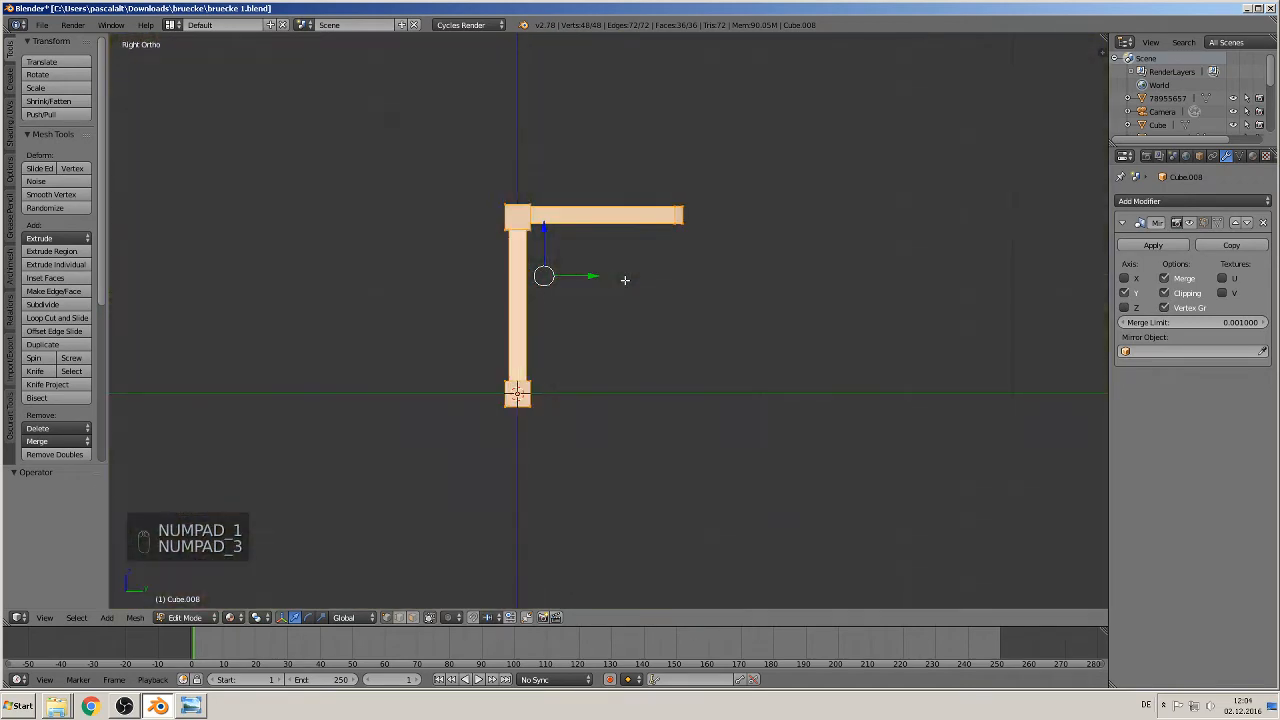
{"action": "left_click_drag", "start_coordinate": [594, 277], "coordinate": [428, 272]}
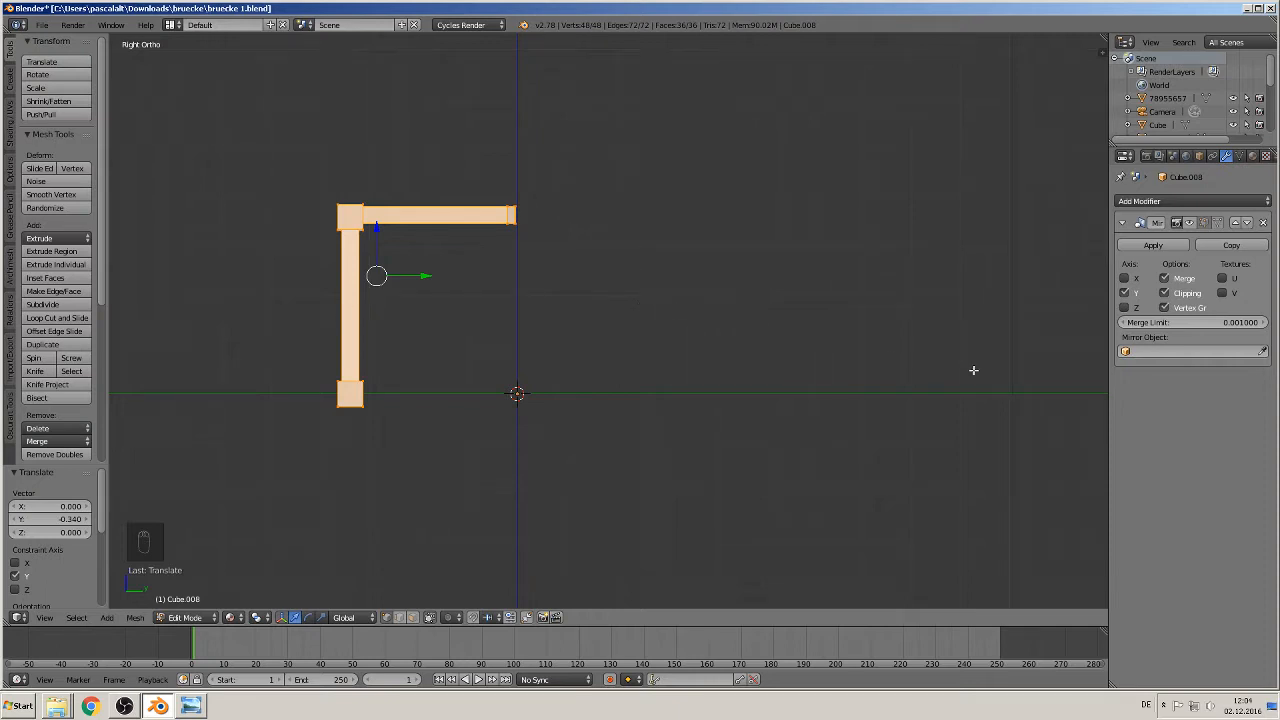
{"action": "middle_click_drag", "start_coordinate": [617, 319], "coordinate": [602, 378]}
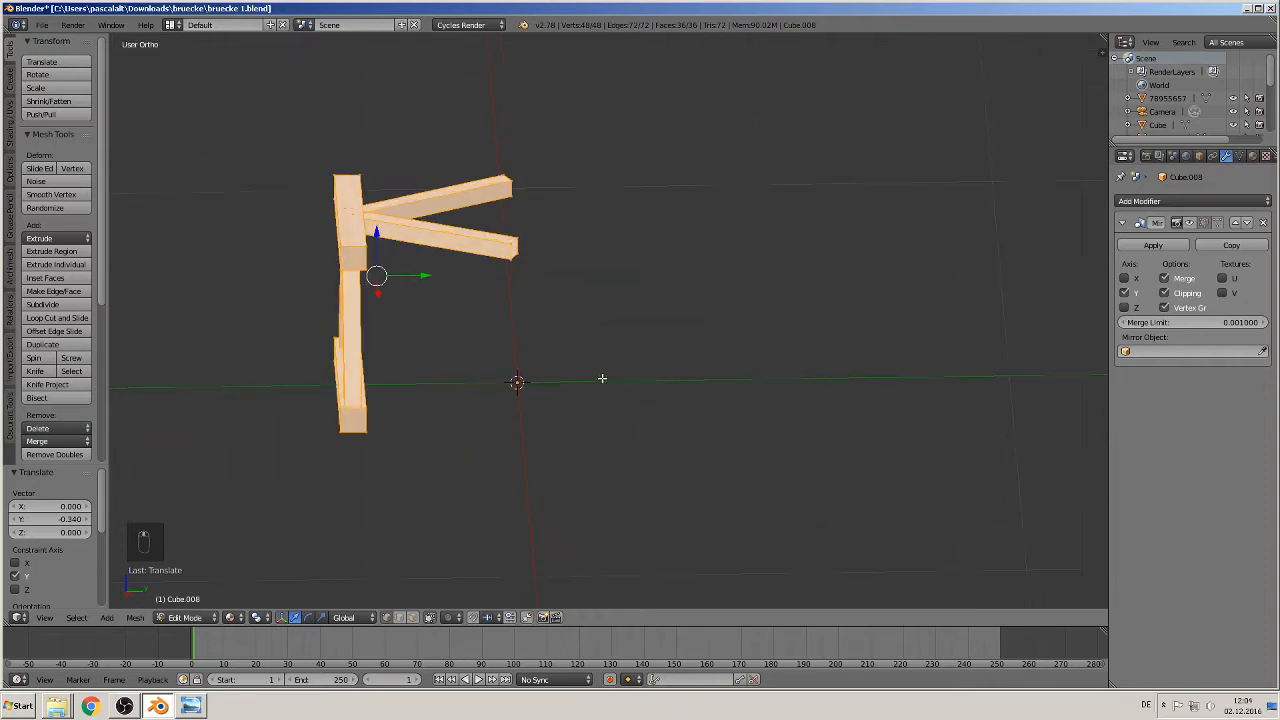
{"action": "left_click", "coordinate": [1190, 223]}
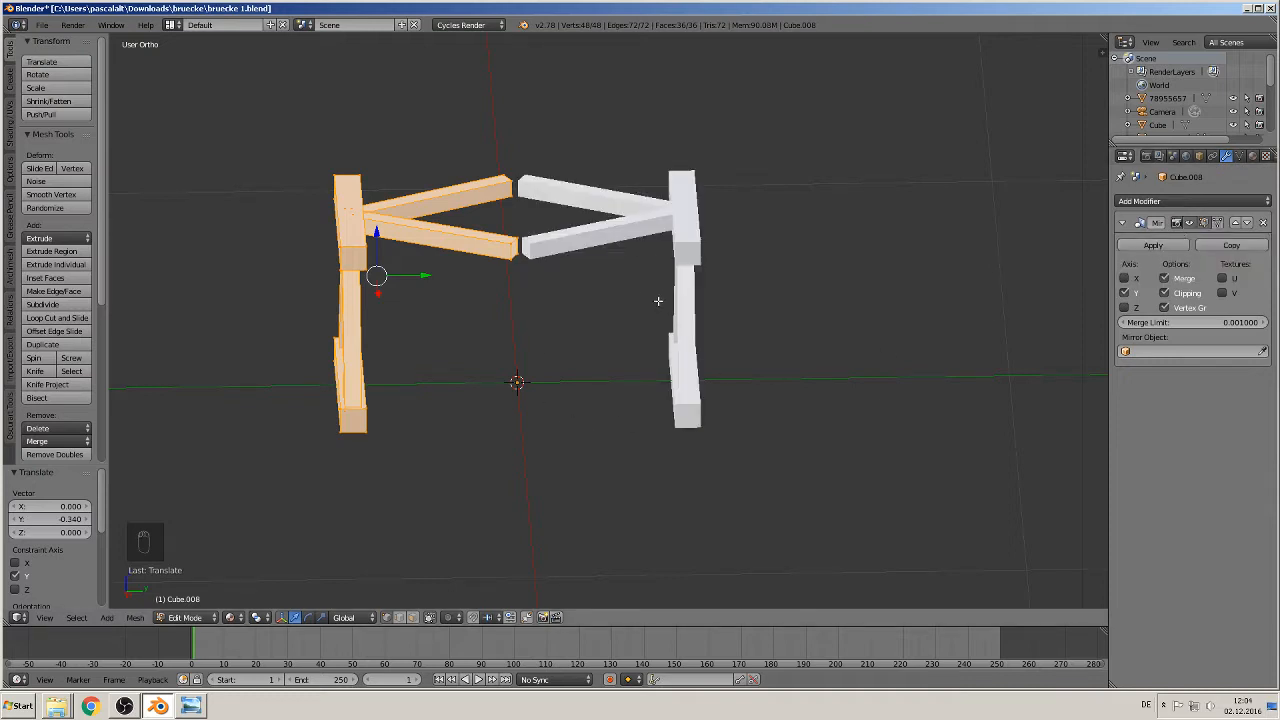
Nudge the truss mesh 0.021 and another 0.007 along Y to join the cross braces at the mirror plane, and return to Object Mode.
{"action": "middle_click_drag", "start_coordinate": [583, 378], "coordinate": [575, 351]}
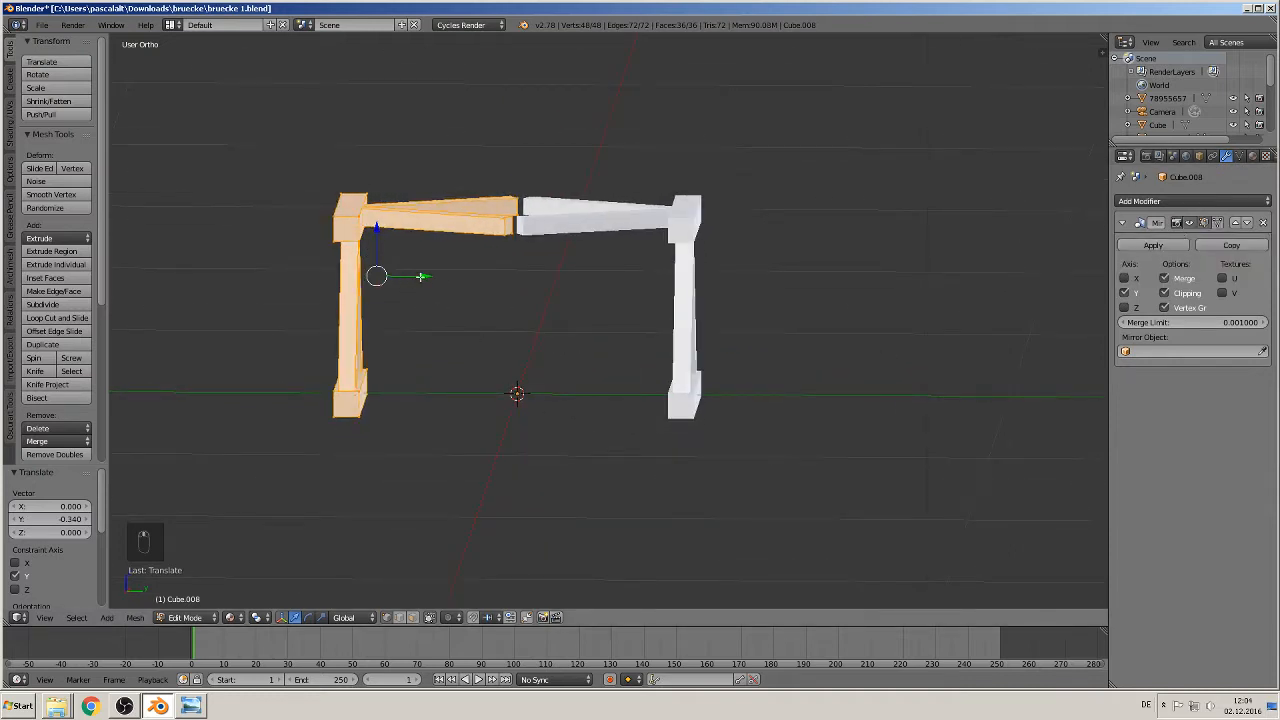
{"action": "key", "text": "KP_1"}
{"action": "key", "text": "KP_3"}
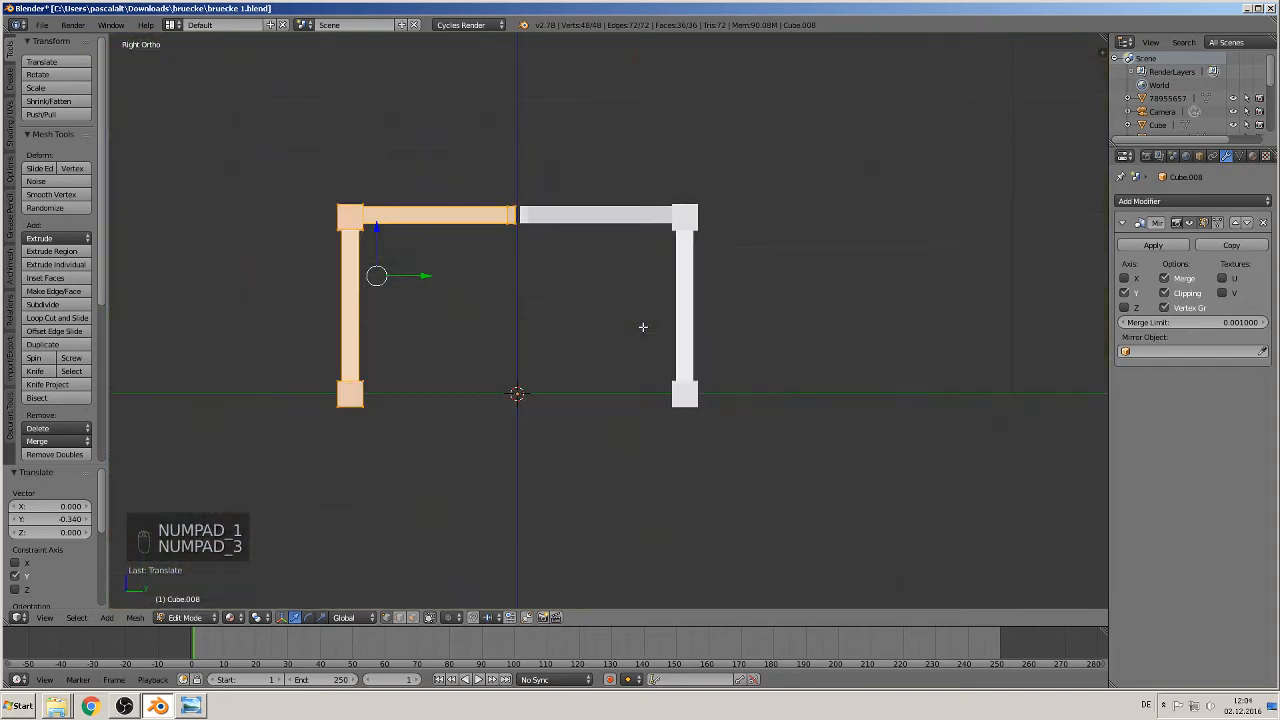
{"action": "left_click_drag", "start_coordinate": [323, 258], "coordinate": [337, 263]}
{"action": "middle_click_drag", "start_coordinate": [337, 263], "coordinate": [541, 233]}
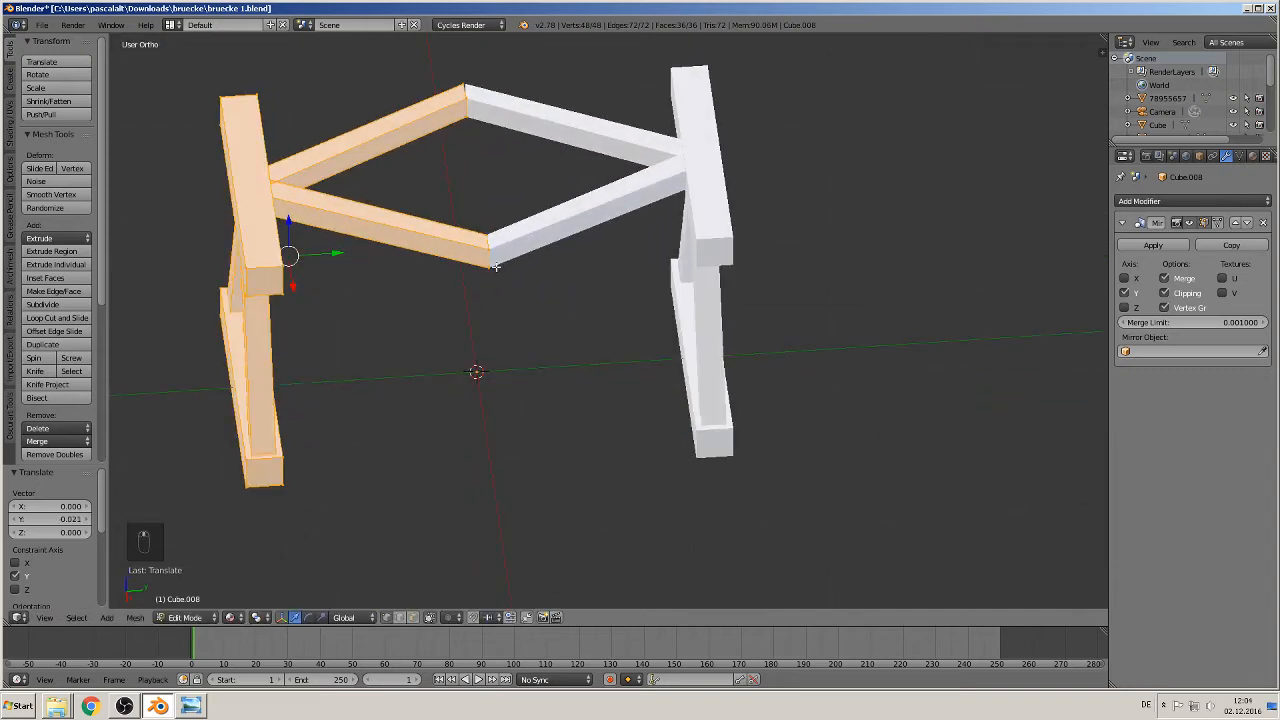
{"action": "left_click_drag", "start_coordinate": [331, 257], "coordinate": [343, 254]}
{"action": "scroll", "coordinate": [454, 282], "scroll_direction": "down", "scroll_amount": 2}
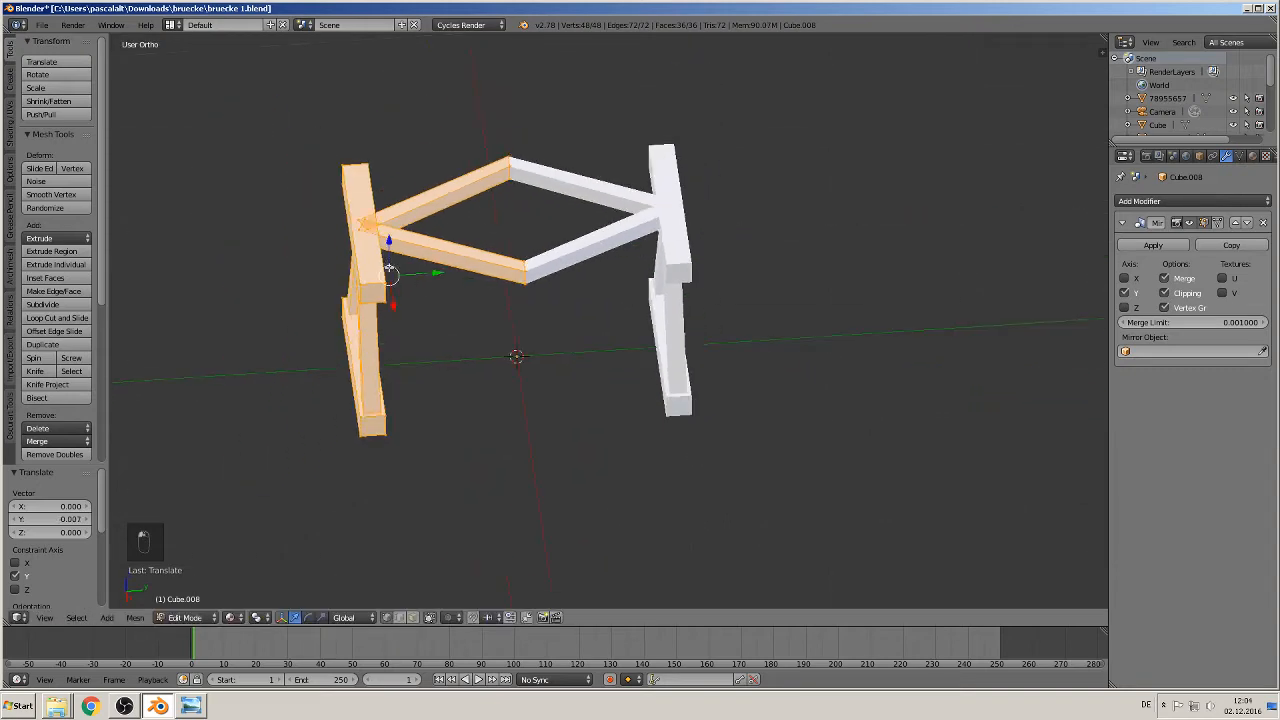
{"action": "middle_click_drag", "start_coordinate": [477, 299], "coordinate": [271, 318]}
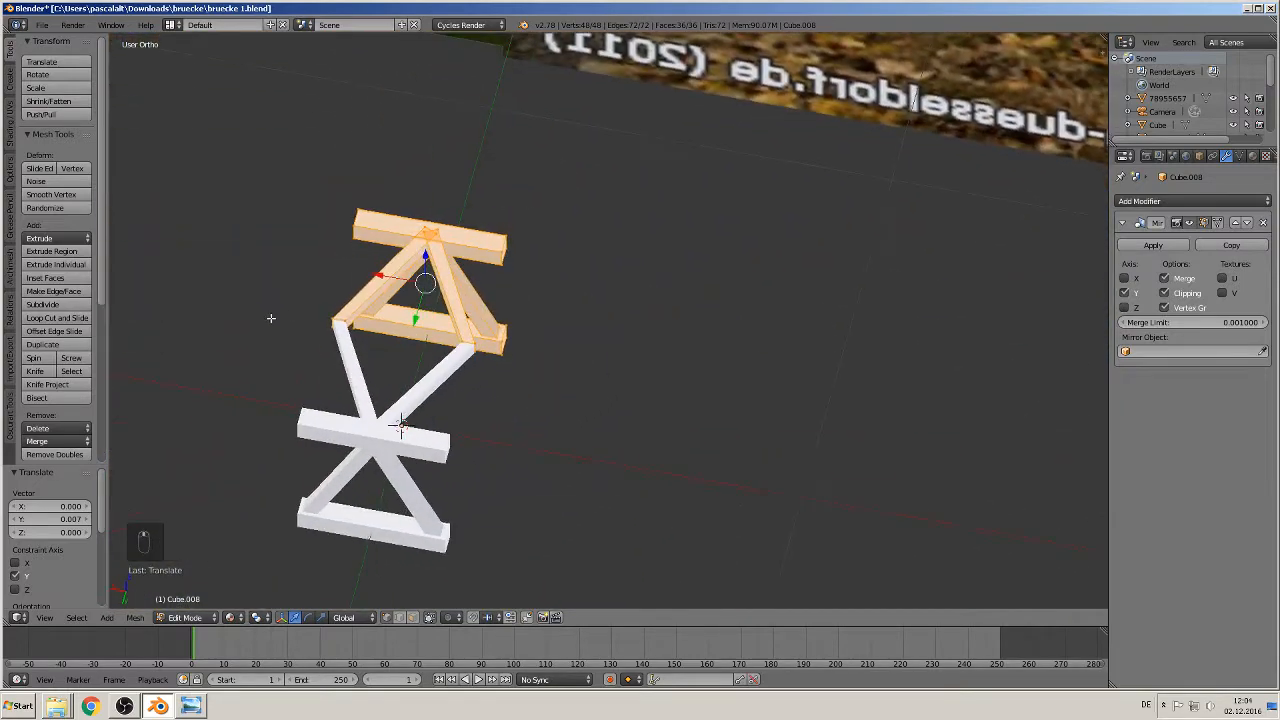
{"action": "key", "text": "a"}
{"action": "key", "text": "Tab"}
Compare the mirrored truss section with the bridge's reference photos, examining the truss and top bracing.
{"action": "middle_click_drag", "start_coordinate": [352, 318], "coordinate": [420, 318]}
{"action": "scroll", "coordinate": [422, 331], "scroll_direction": "down", "scroll_amount": 2}
{"action": "scroll", "coordinate": [420, 318], "scroll_direction": "up", "scroll_amount": 3}
{"action": "scroll", "coordinate": [425, 318], "scroll_direction": "down", "scroll_amount": 4}
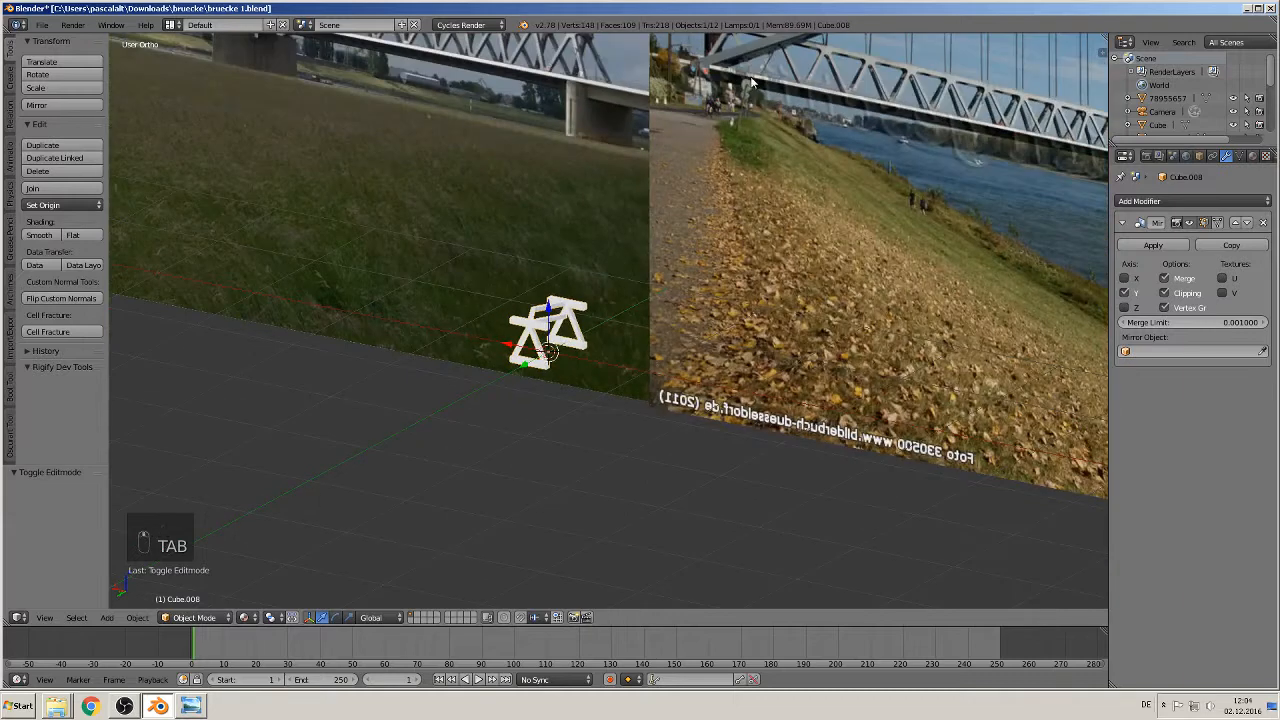
{"action": "middle_click_drag", "start_coordinate": [536, 396], "coordinate": [406, 426], "text": "shift"}
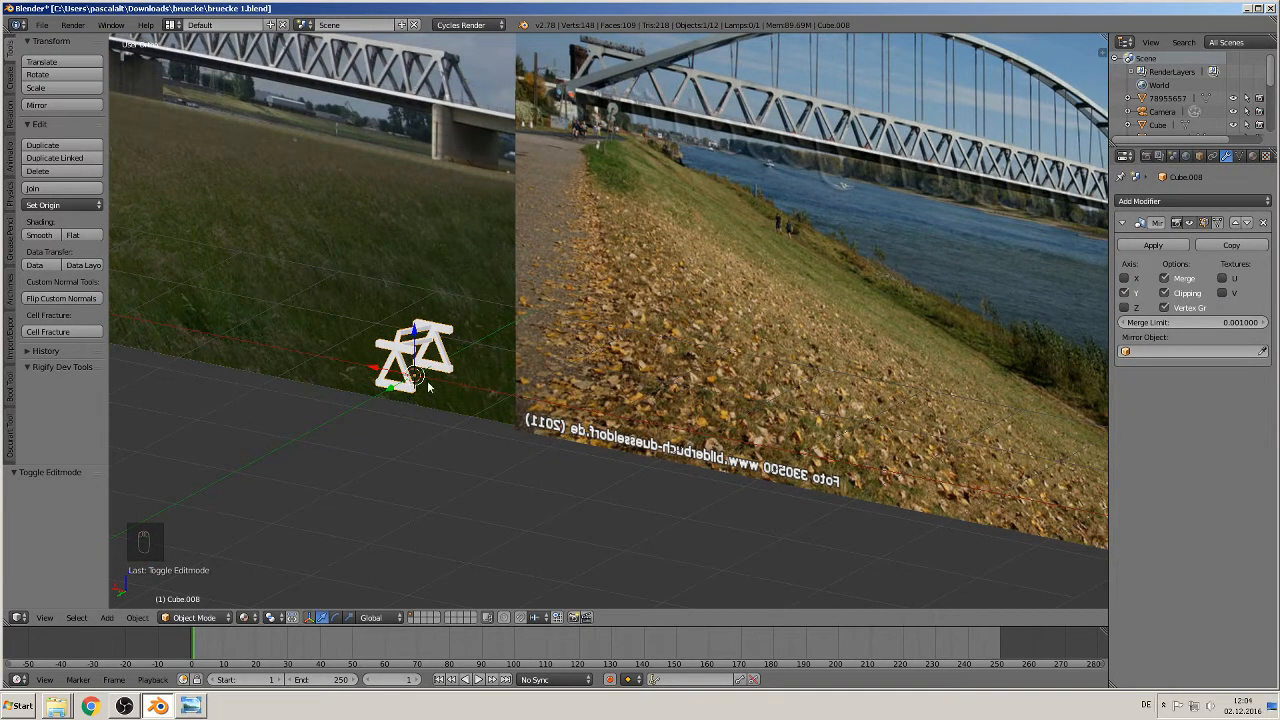
{"action": "scroll", "coordinate": [425, 401], "scroll_direction": "up", "scroll_amount": 2}
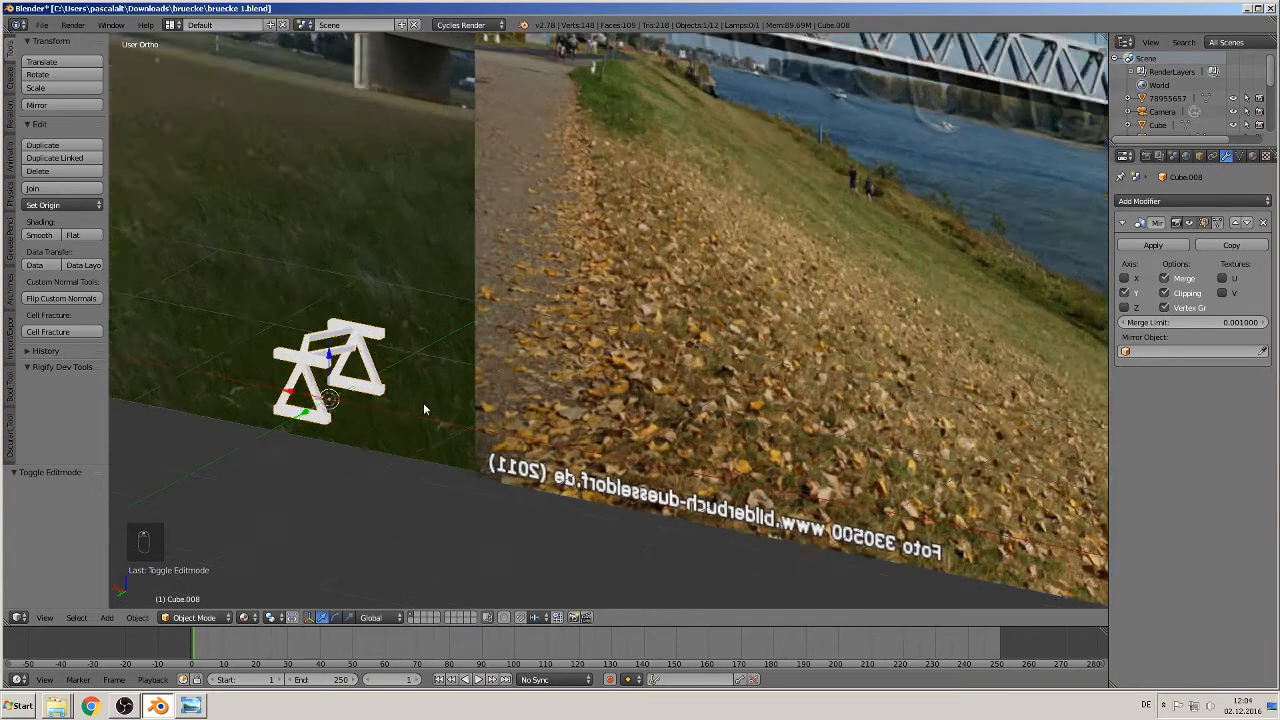
{"action": "middle_click_drag", "start_coordinate": [423, 402], "coordinate": [369, 490]}
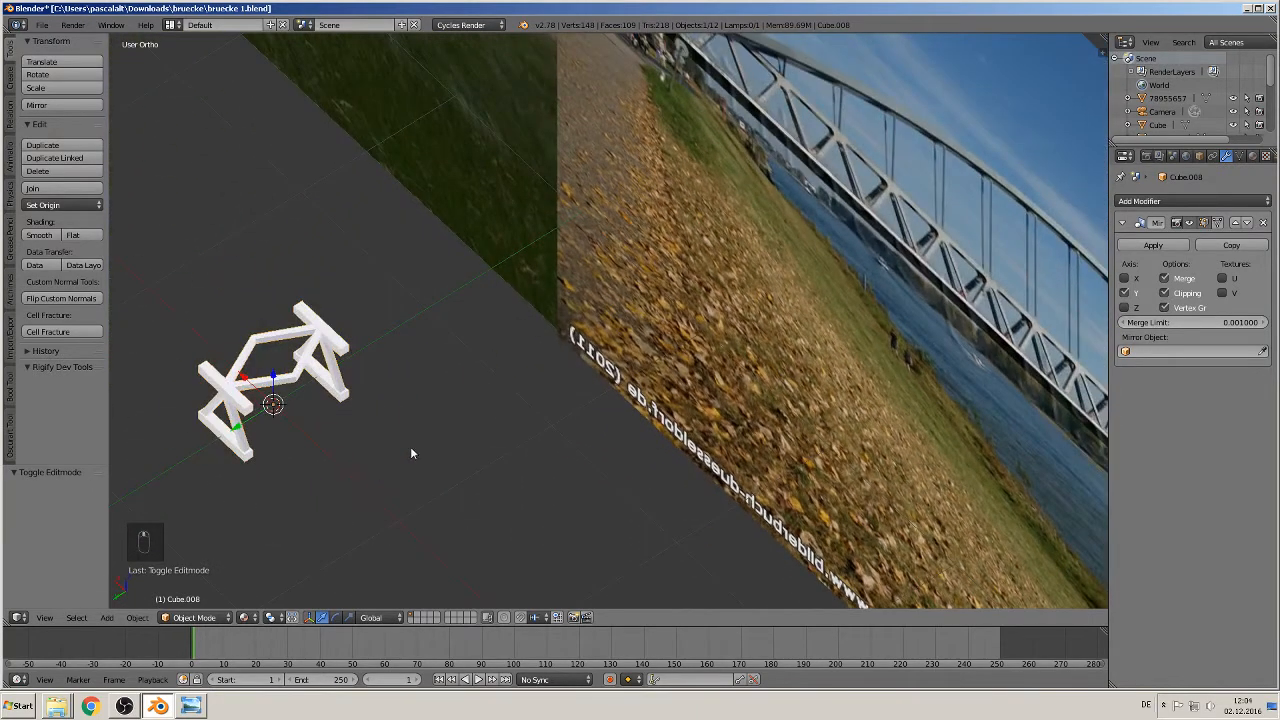
{"action": "middle_click_drag", "start_coordinate": [836, 140], "coordinate": [783, 185]}
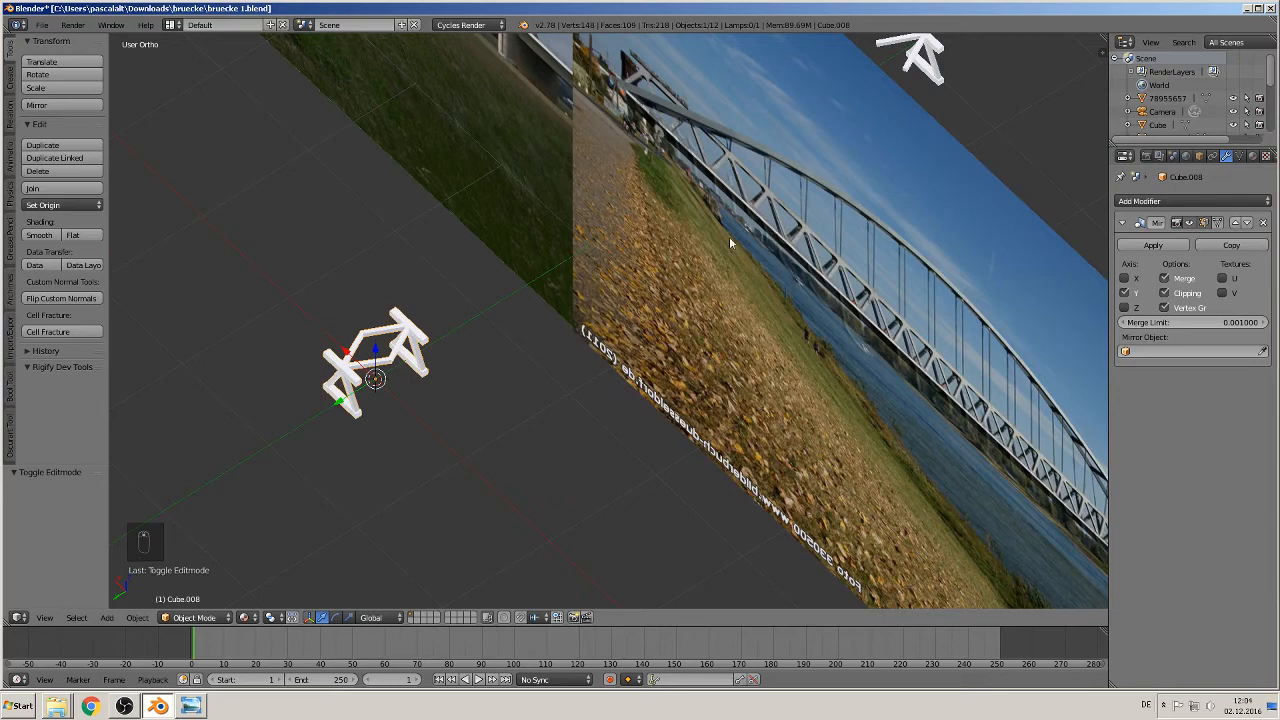
{"action": "key", "text": "KP_1"}
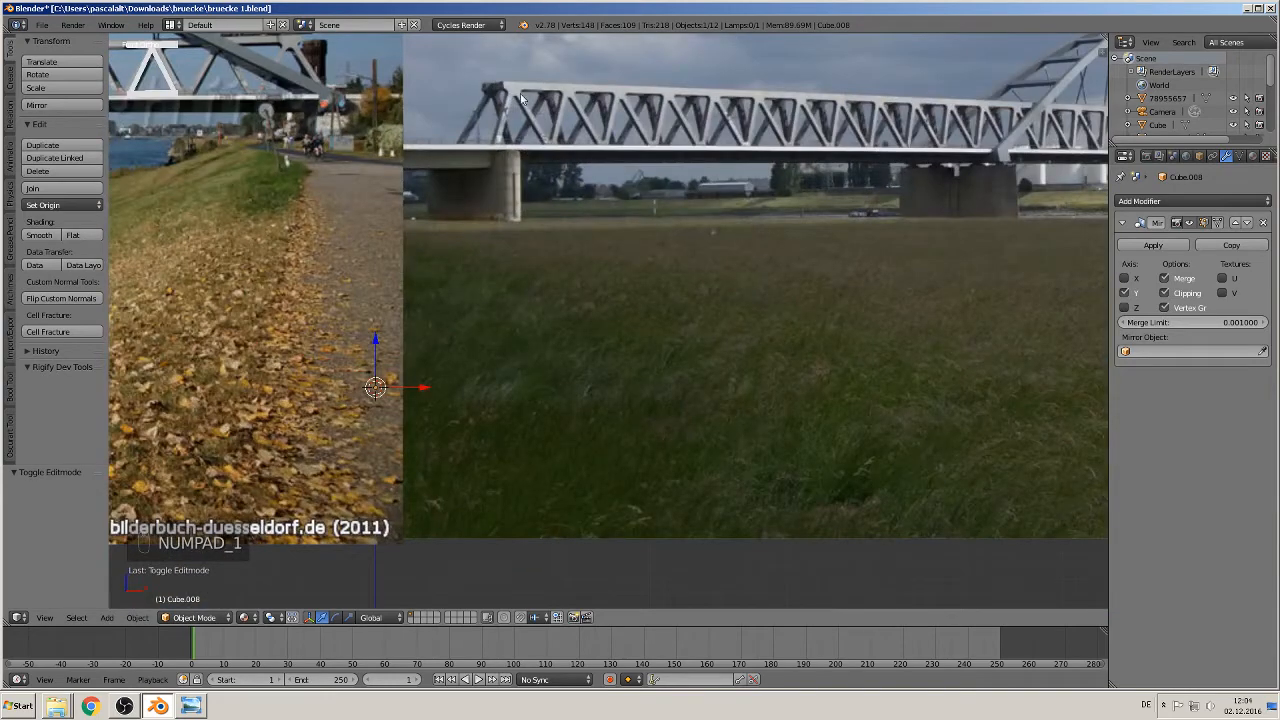
{"action": "scroll", "coordinate": [427, 228], "scroll_direction": "down", "scroll_amount": 8}
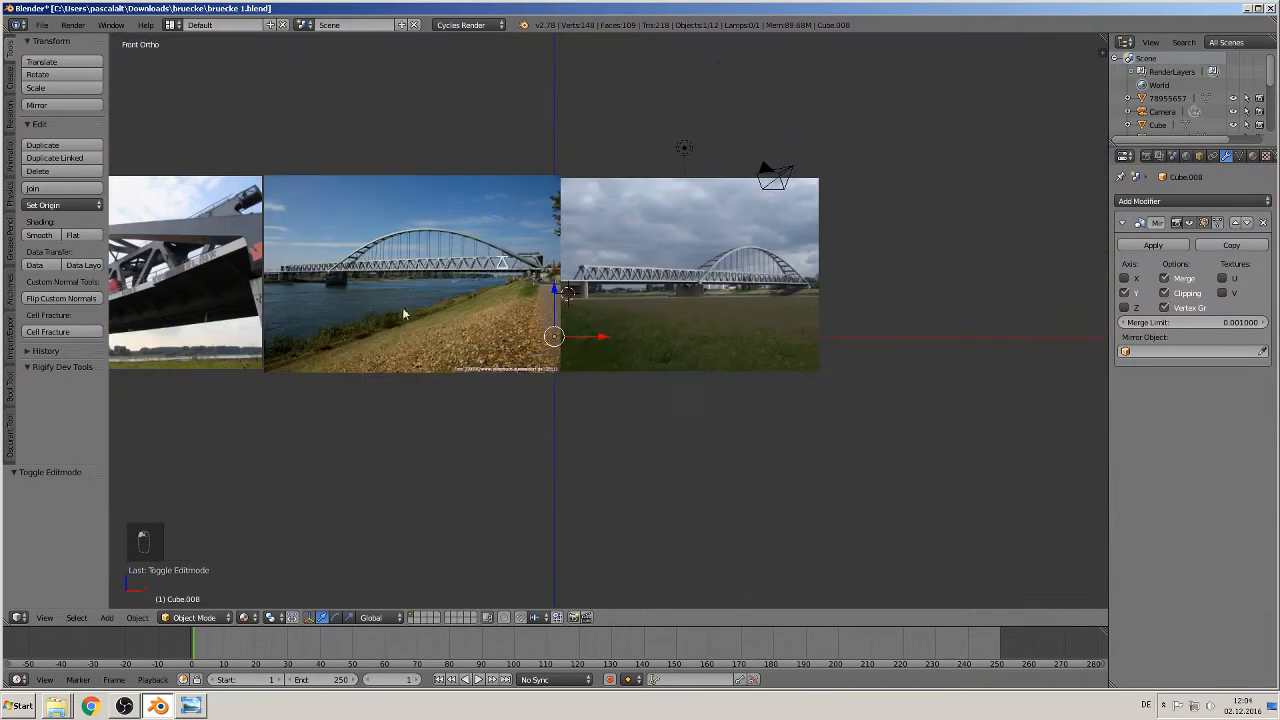
{"action": "middle_click_drag", "start_coordinate": [389, 296], "coordinate": [697, 271], "text": "shift"}
{"action": "scroll", "coordinate": [619, 290], "scroll_direction": "up", "scroll_amount": 3}
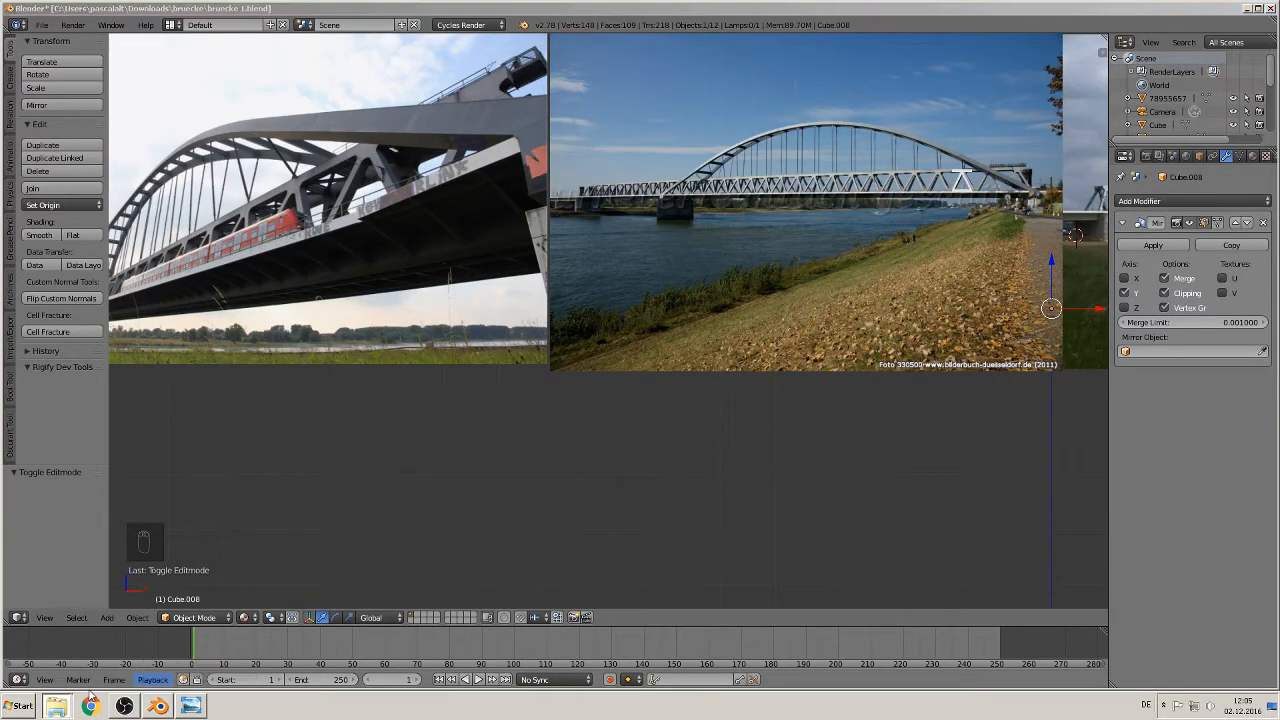
Look through the bruecke picture folder, examine the bridge photo 53715788 at full size, and return to Blender.
{"action": "left_click", "coordinate": [56, 706]}
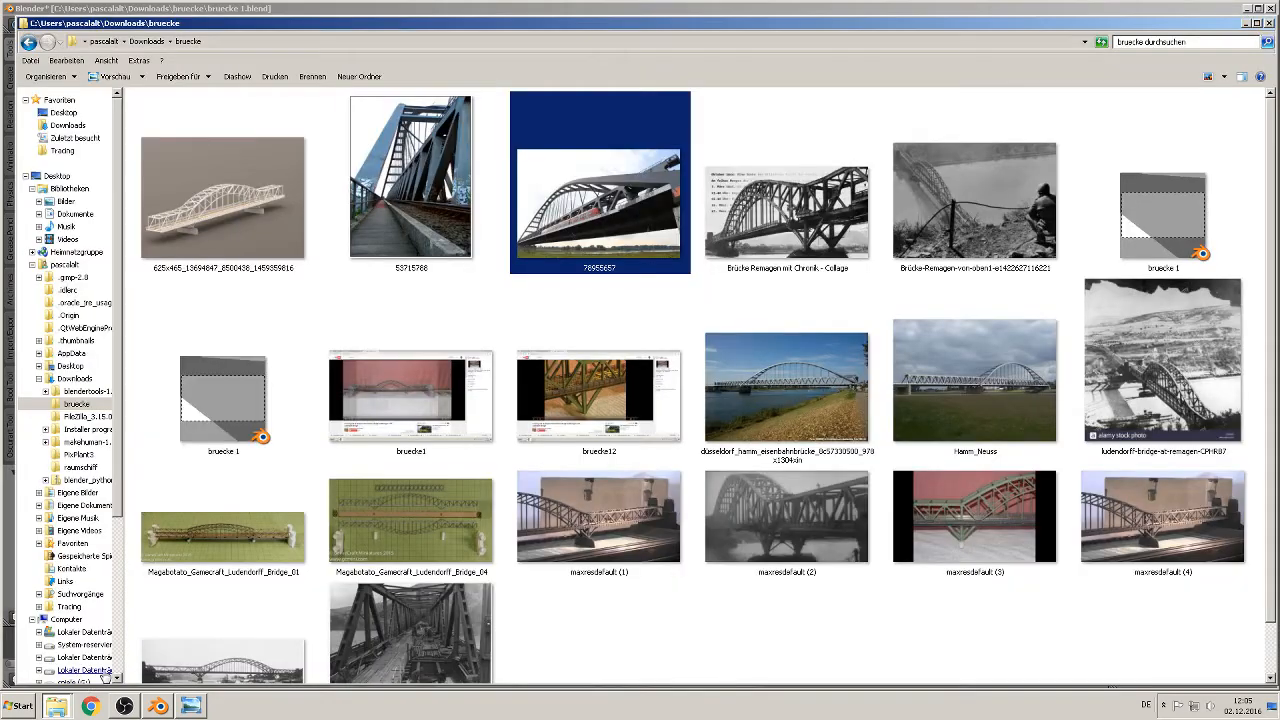
{"action": "left_click", "coordinate": [862, 252]}
{"action": "left_click", "coordinate": [888, 315]}
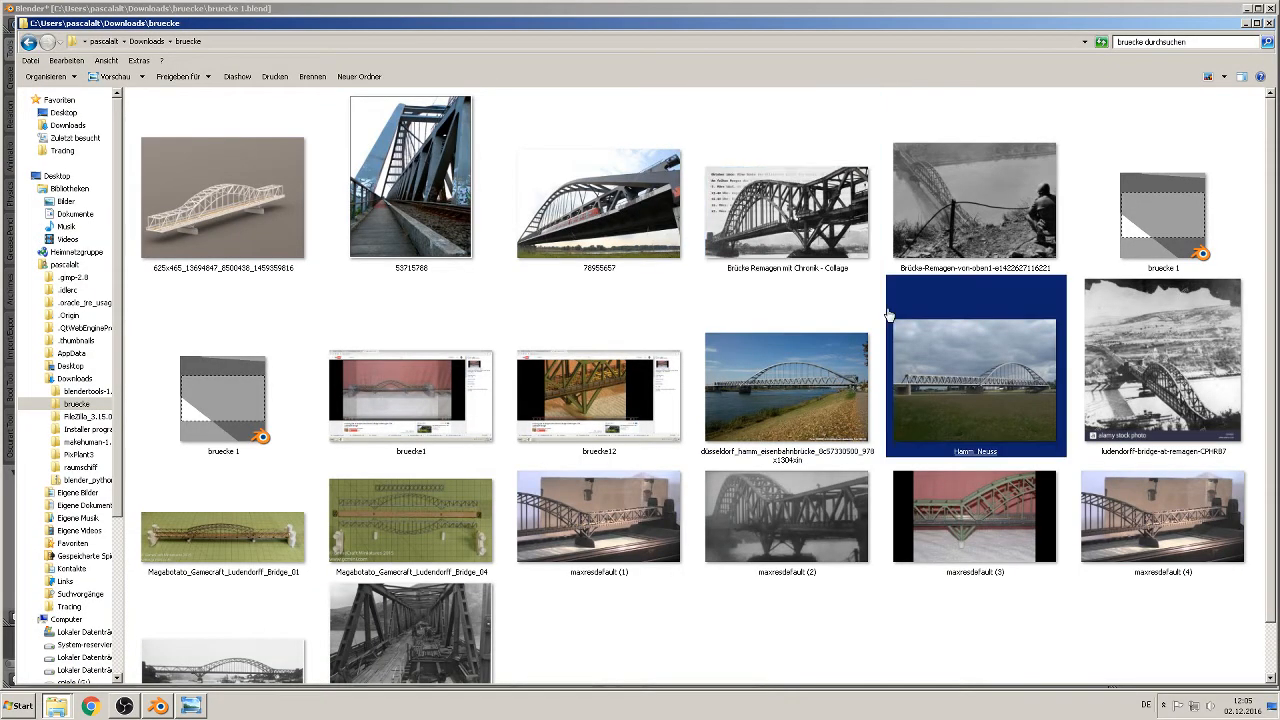
{"action": "left_click", "coordinate": [452, 632]}
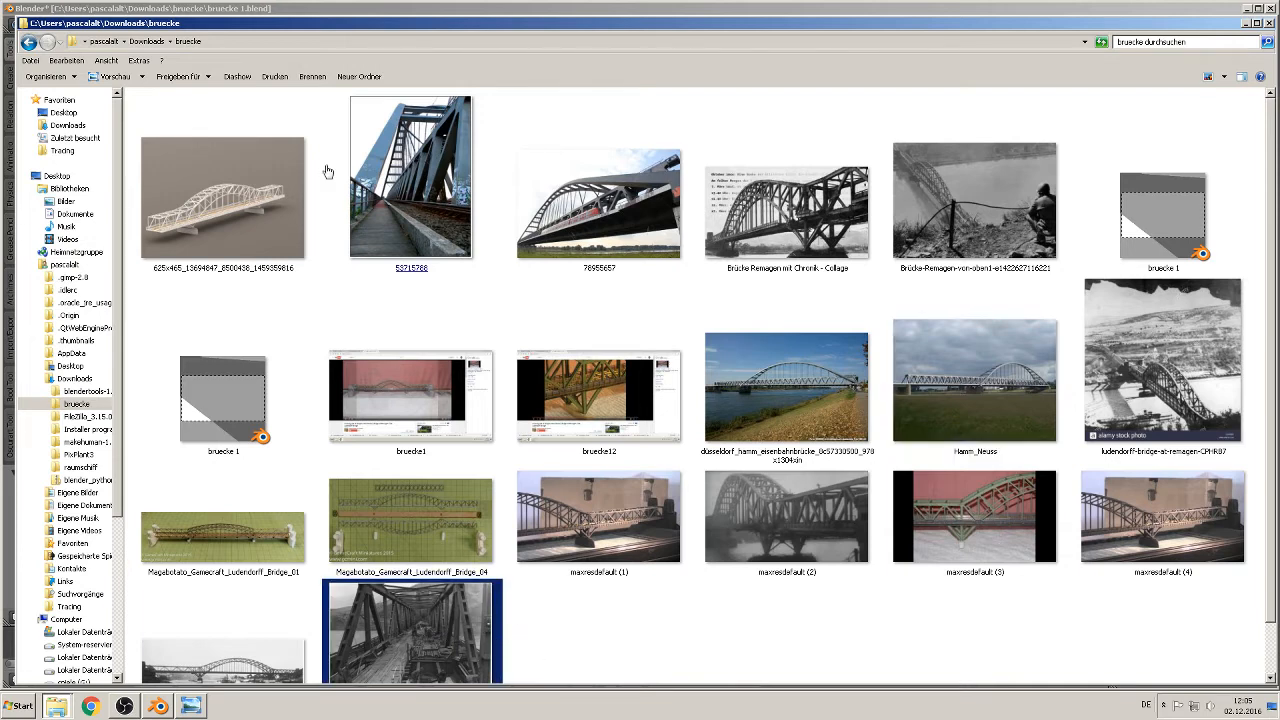
{"action": "left_click", "coordinate": [451, 185]}
{"action": "double_click", "coordinate": [451, 185]}
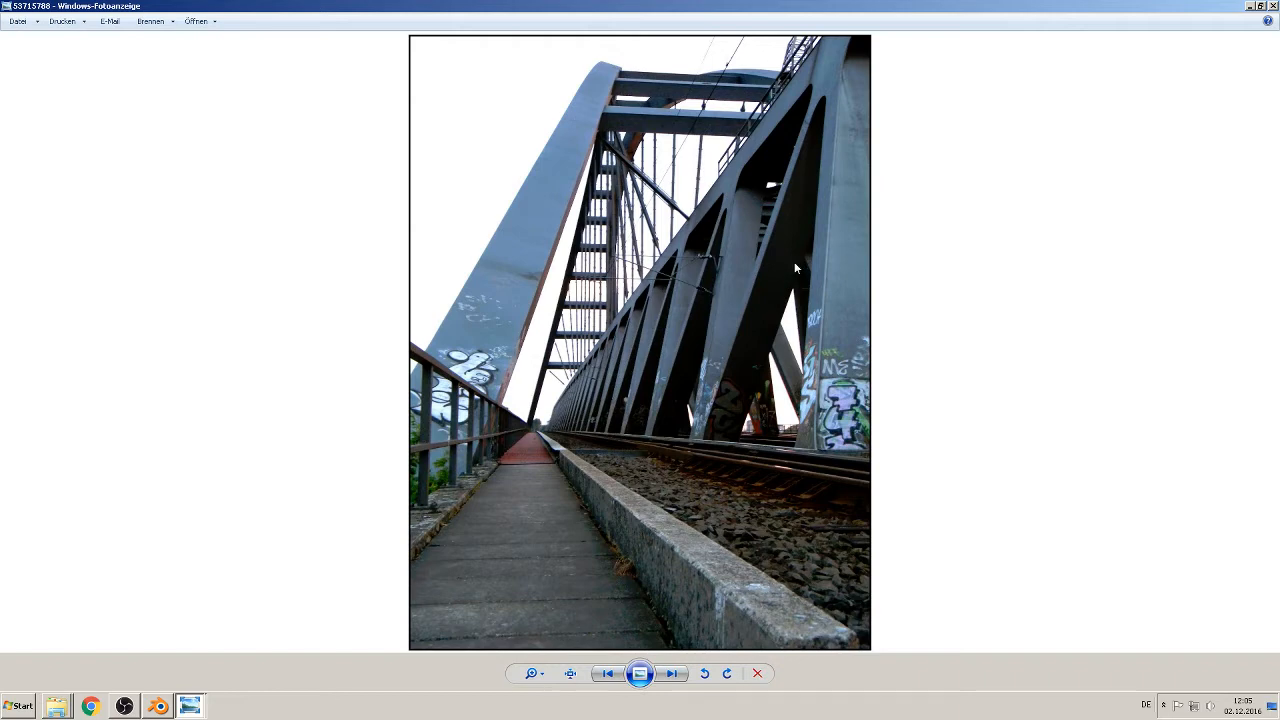
{"action": "left_click", "coordinate": [1249, 8]}
{"action": "left_click", "coordinate": [158, 706]}
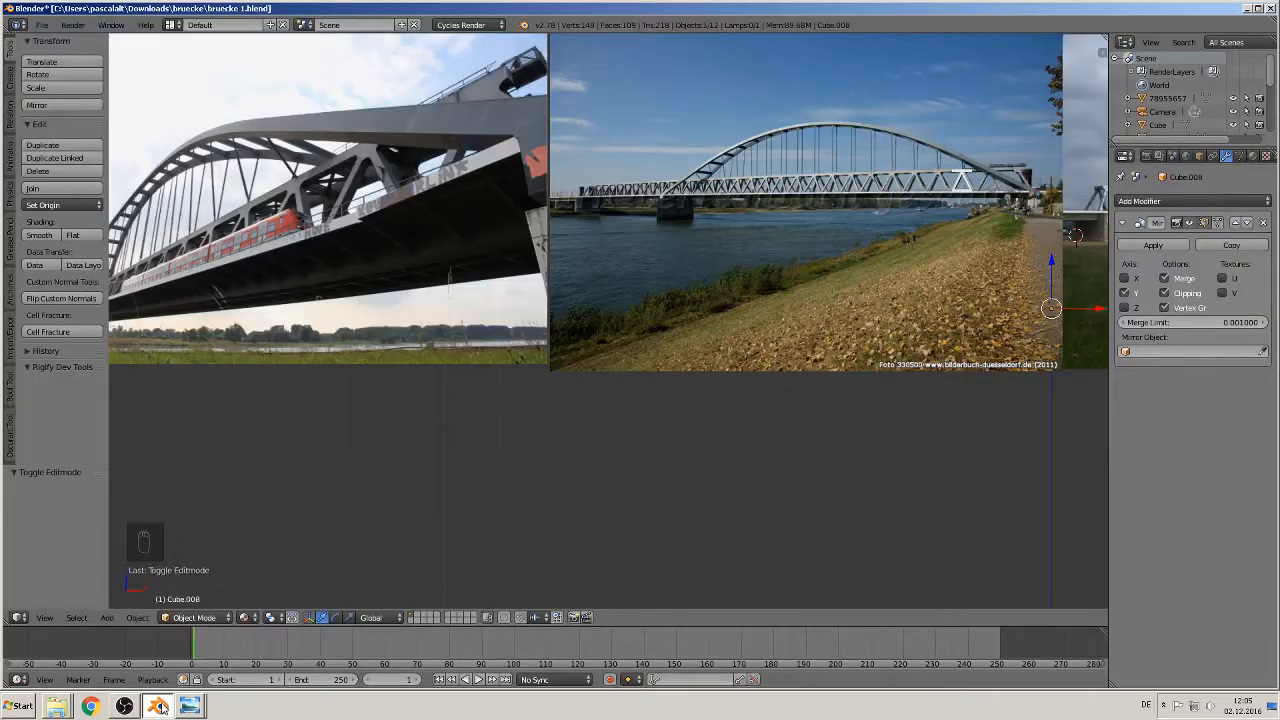
Move the mirrored truss object 7.457 along Y, away from the reference images.
{"action": "scroll", "coordinate": [768, 369], "scroll_direction": "up", "scroll_amount": 1}
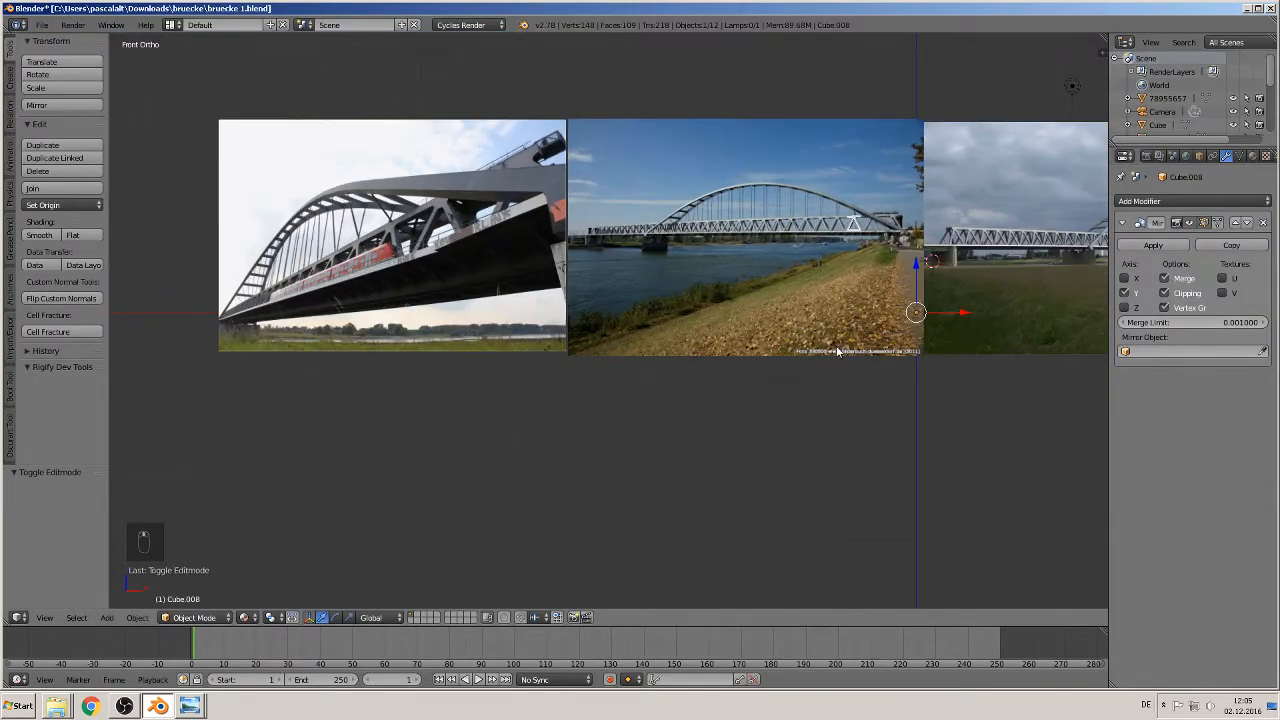
{"action": "middle_click_drag", "start_coordinate": [768, 369], "coordinate": [520, 302]}
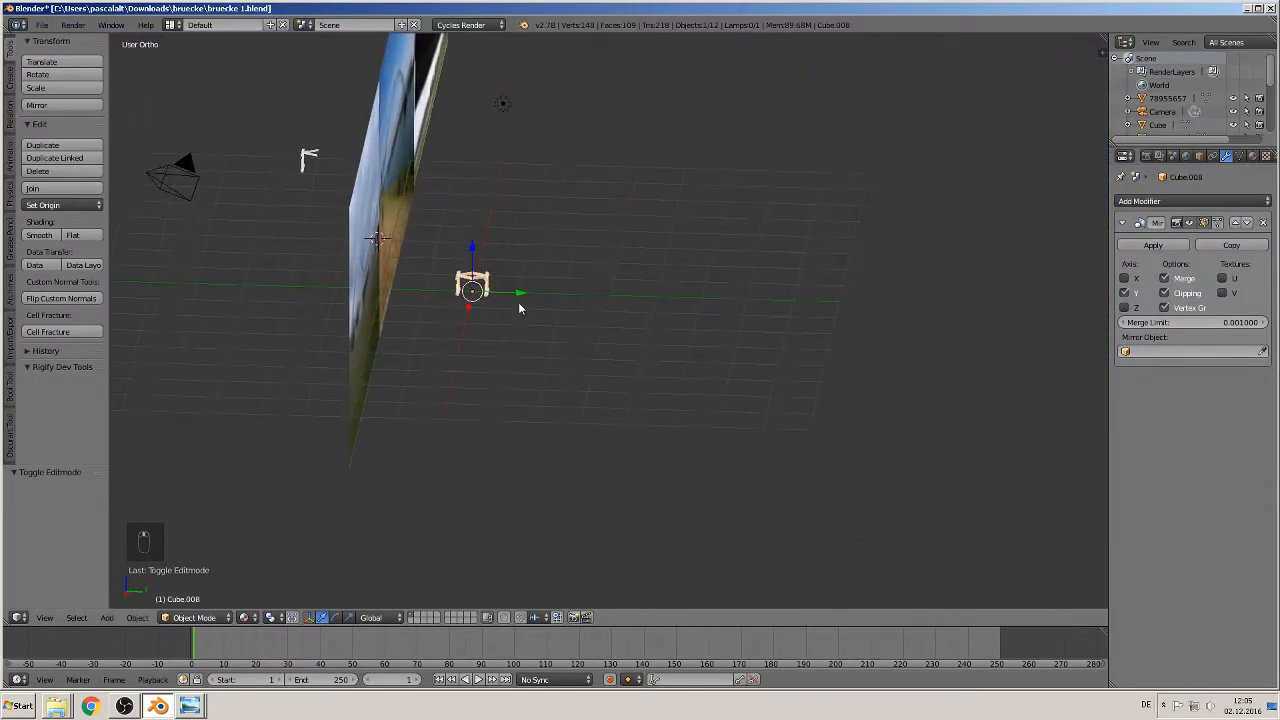
{"action": "left_click_drag", "start_coordinate": [519, 294], "coordinate": [898, 330]}
{"action": "middle_click_drag", "start_coordinate": [807, 378], "coordinate": [520, 377]}
{"action": "scroll", "coordinate": [600, 376], "scroll_direction": "up", "scroll_amount": 9}
{"action": "key", "text": "KP_1"}
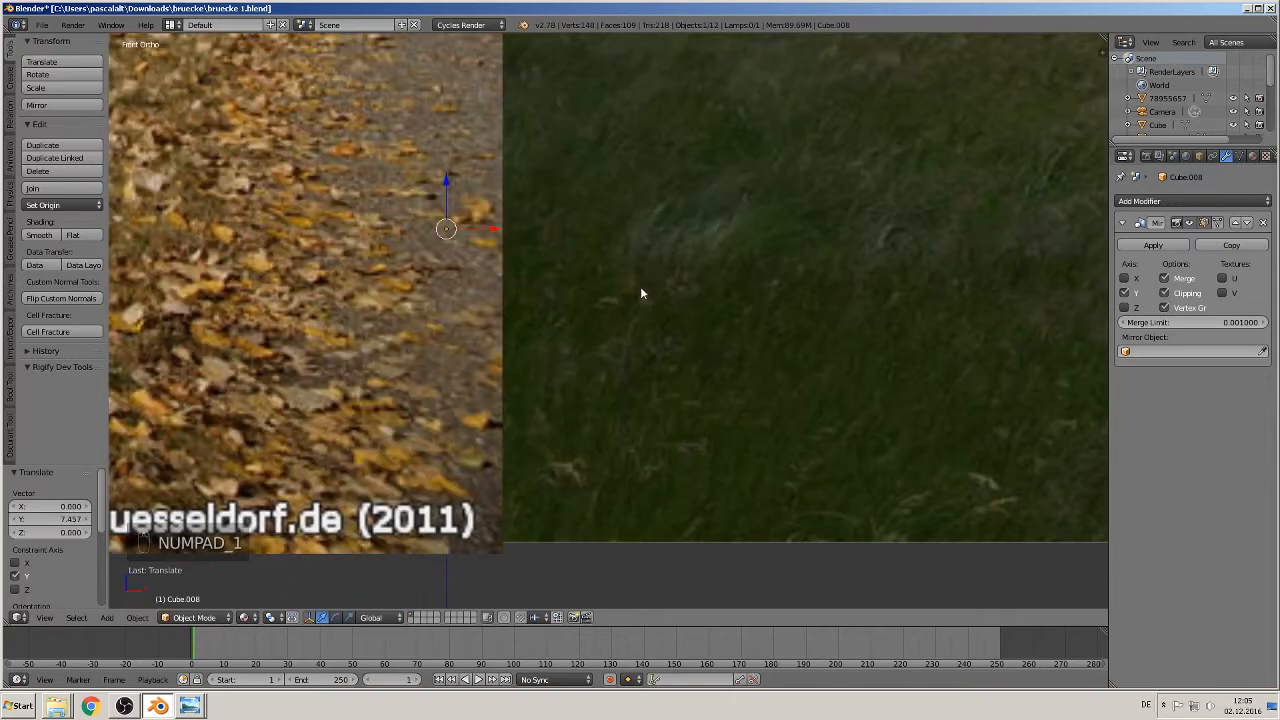
In Edit Mode, select all vertices of the unmirrored truss side, including occluded ones, leaving the cross bracing's mirror-plane ends unselected.
{"action": "key", "text": "KP_3"}
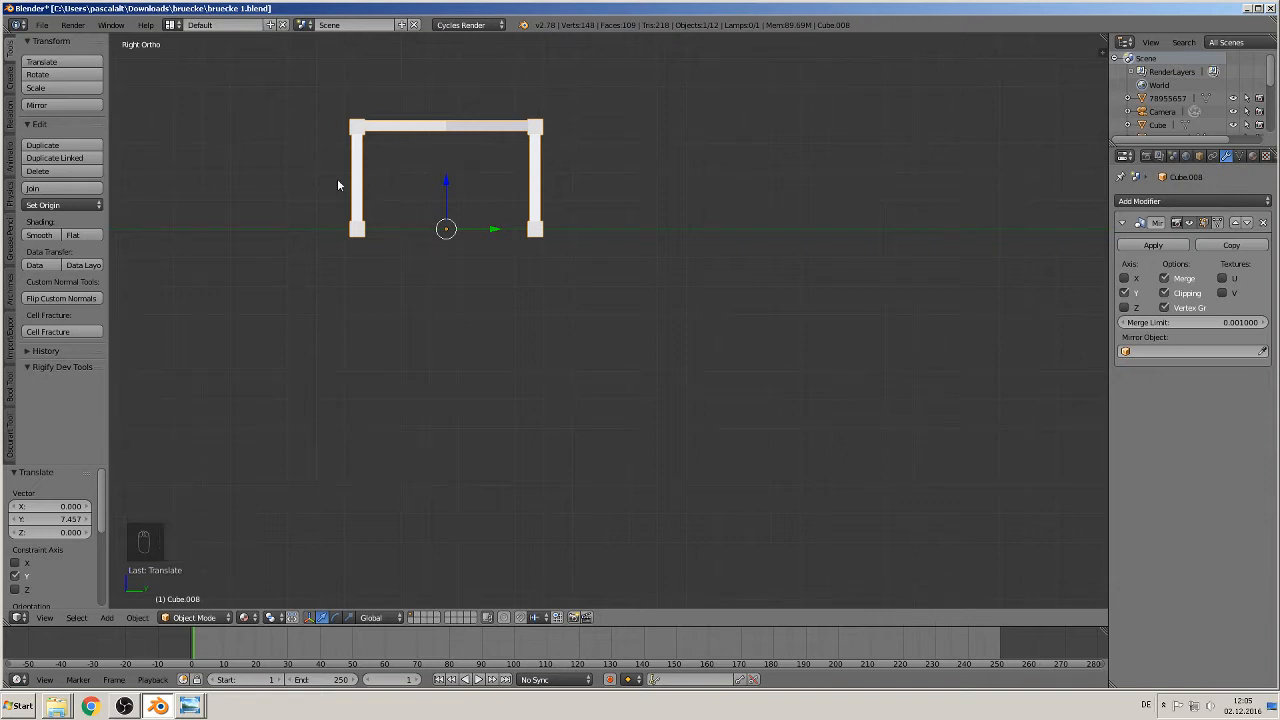
{"action": "middle_click_drag", "start_coordinate": [450, 279], "coordinate": [561, 294], "text": "shift"}
{"action": "key", "text": "Tab"}
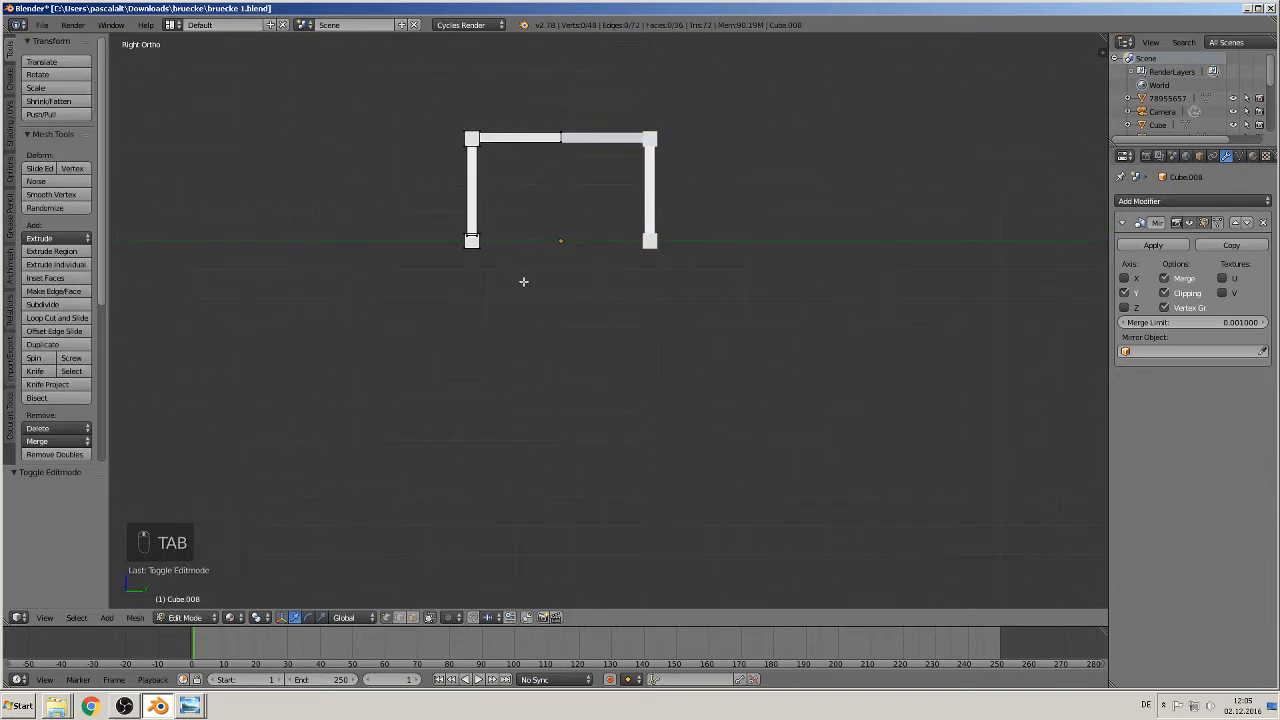
{"action": "left_click", "coordinate": [430, 617]}
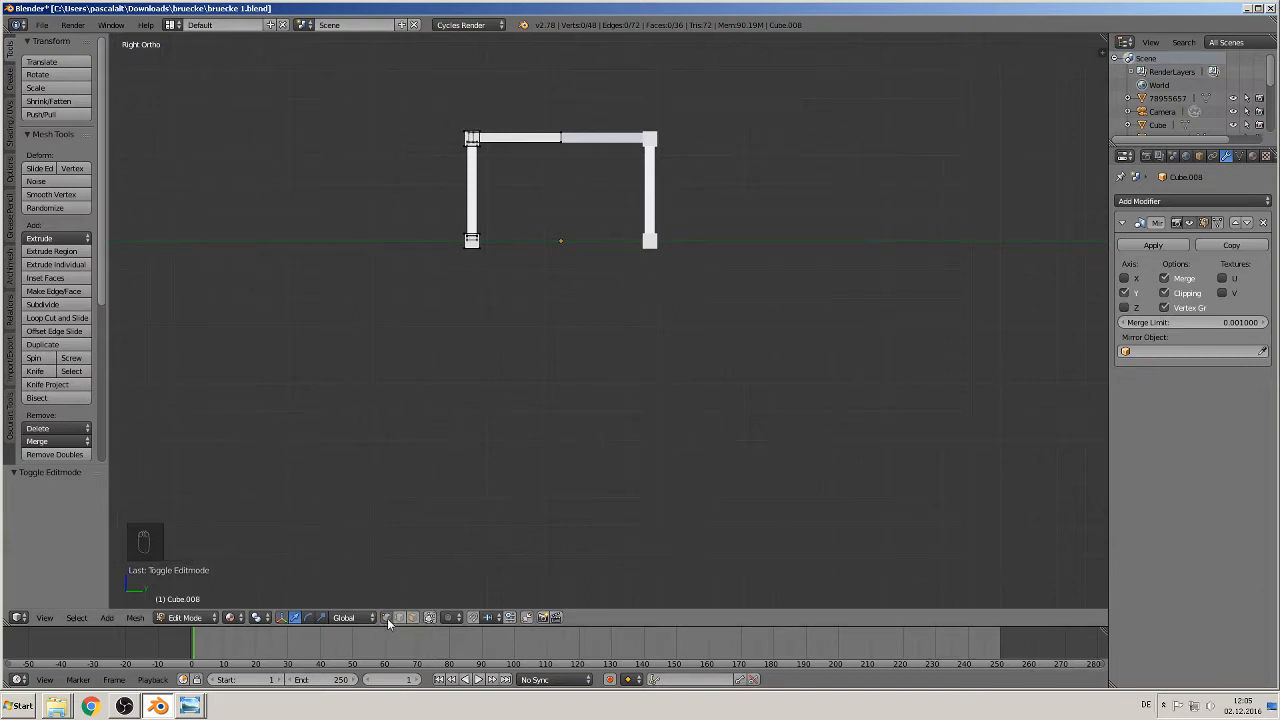
{"action": "key", "text": "c"}
{"action": "mouse_move", "coordinate": [469, 262]}
{"action": "left_mouse_down"}
{"action": "mouse_move", "coordinate": [458, 252]}
{"action": "mouse_move", "coordinate": [476, 118]}
{"action": "left_mouse_up"}
{"action": "right_click", "coordinate": [476, 118]}
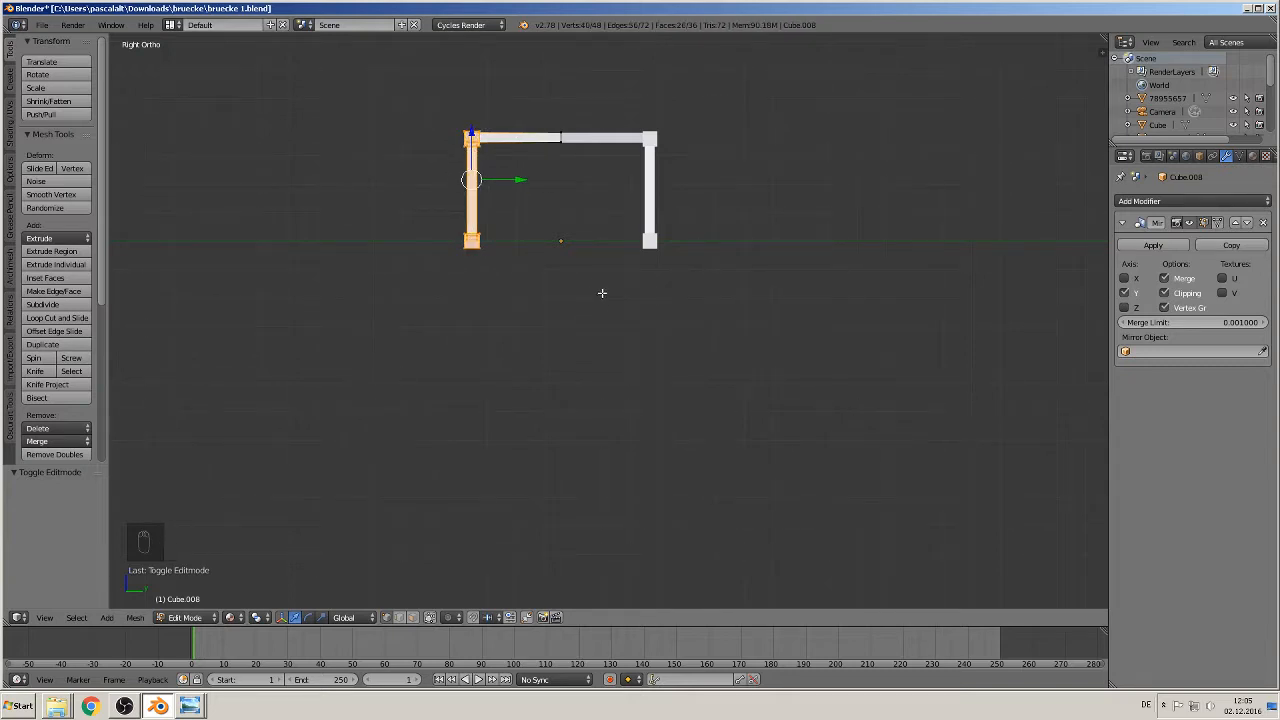
Try tilting the selected truss side about -20.5 degrees around X, and compare the lean with bridge photo 53715788.
{"action": "key", "text": "r"}
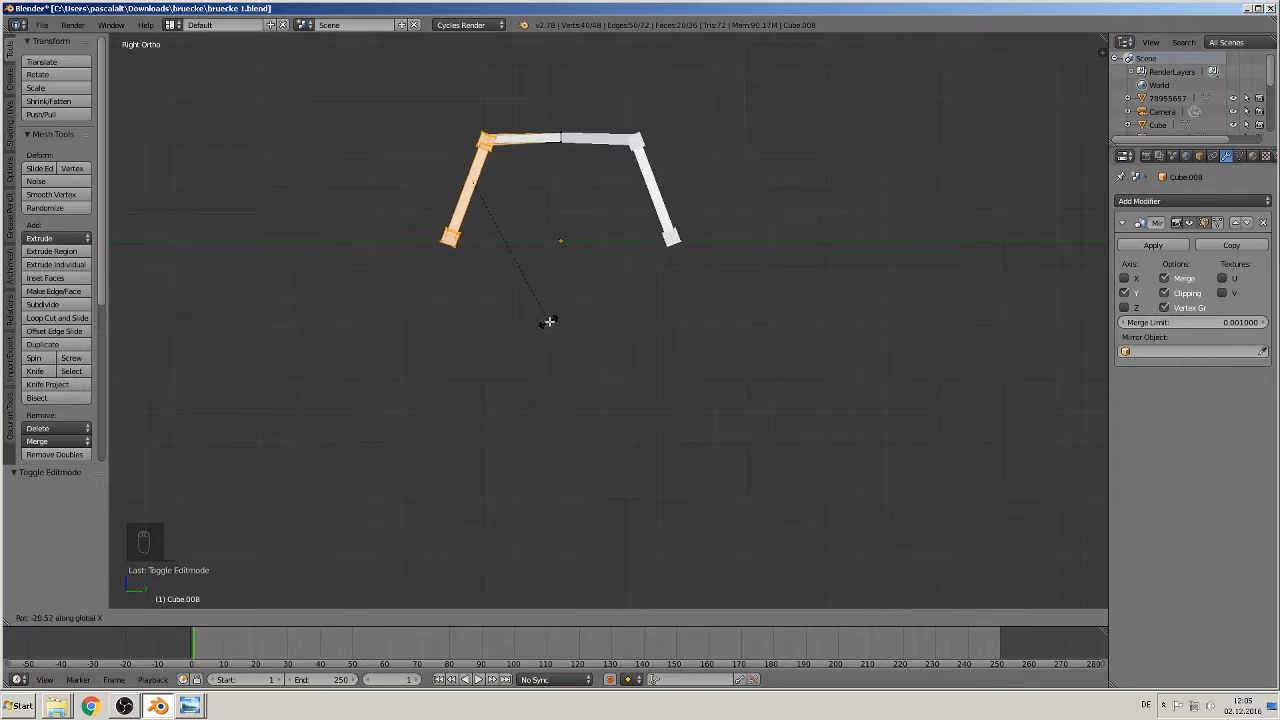
{"action": "left_click", "coordinate": [550, 321]}
{"action": "key", "text": "Tab"}
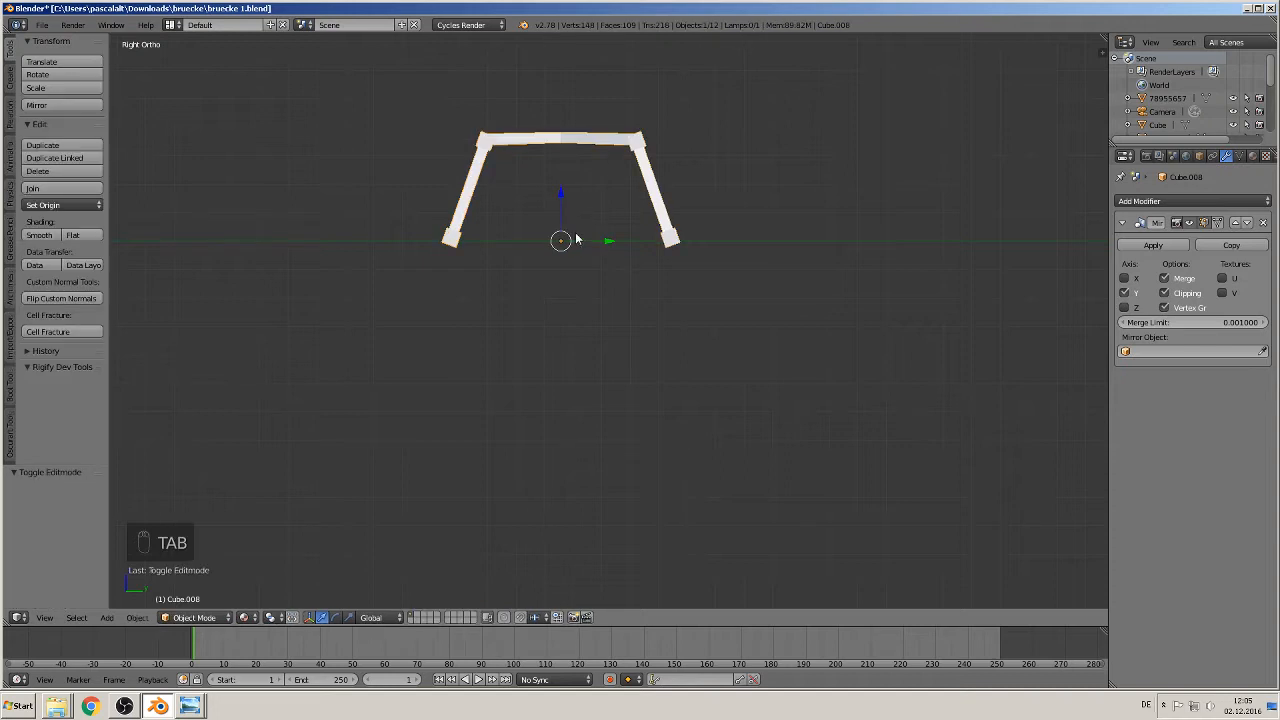
{"action": "middle_click_drag", "start_coordinate": [577, 222], "coordinate": [474, 186]}
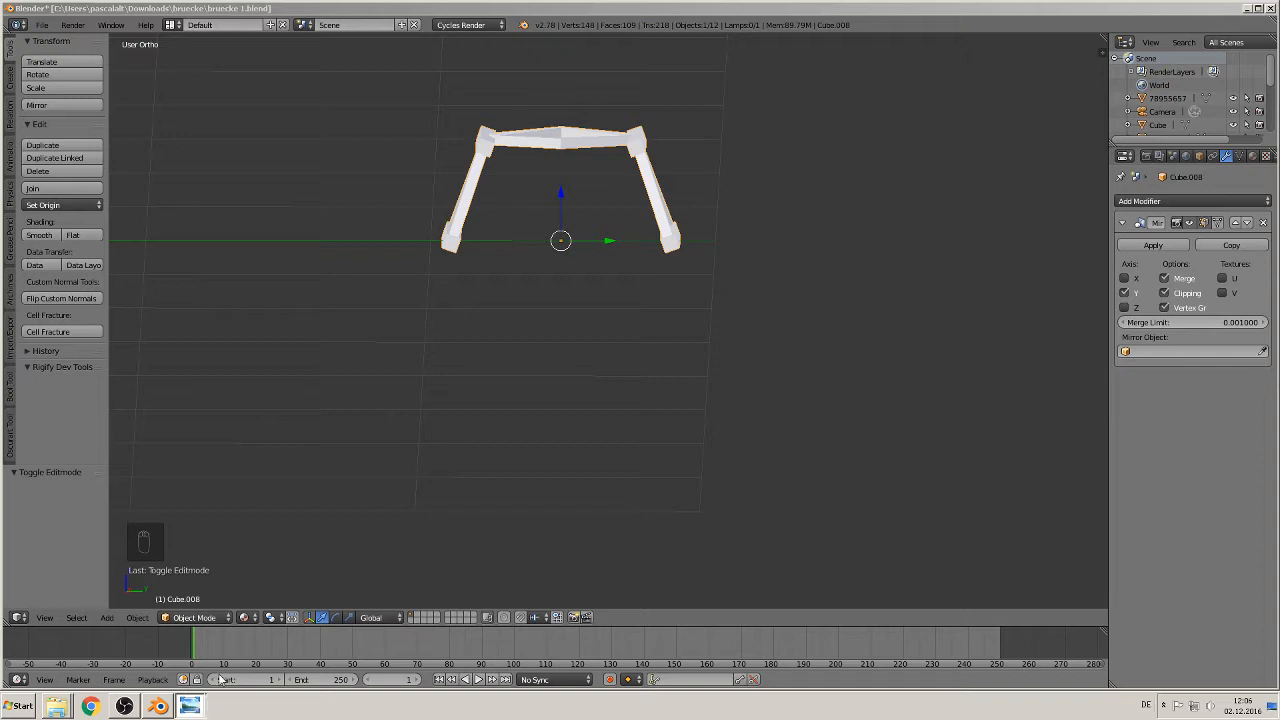
{"action": "key", "text": "alt+Tab"}
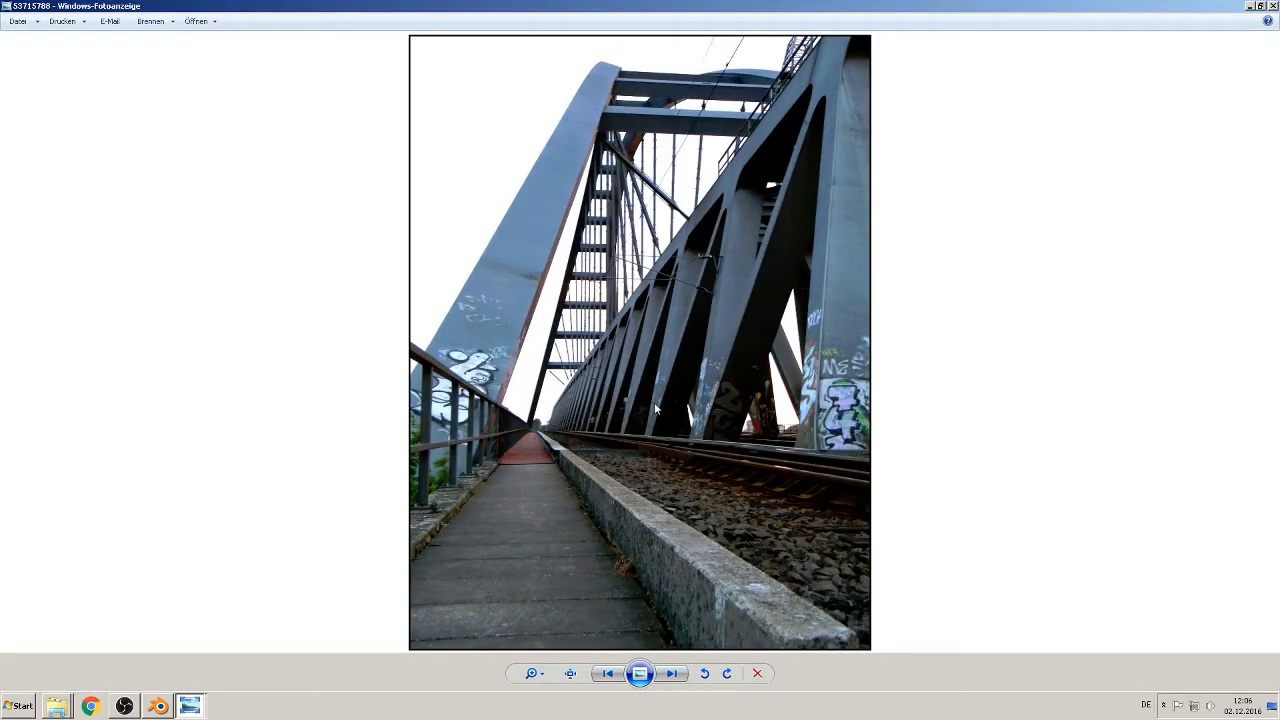
{"action": "left_click", "coordinate": [160, 710]}
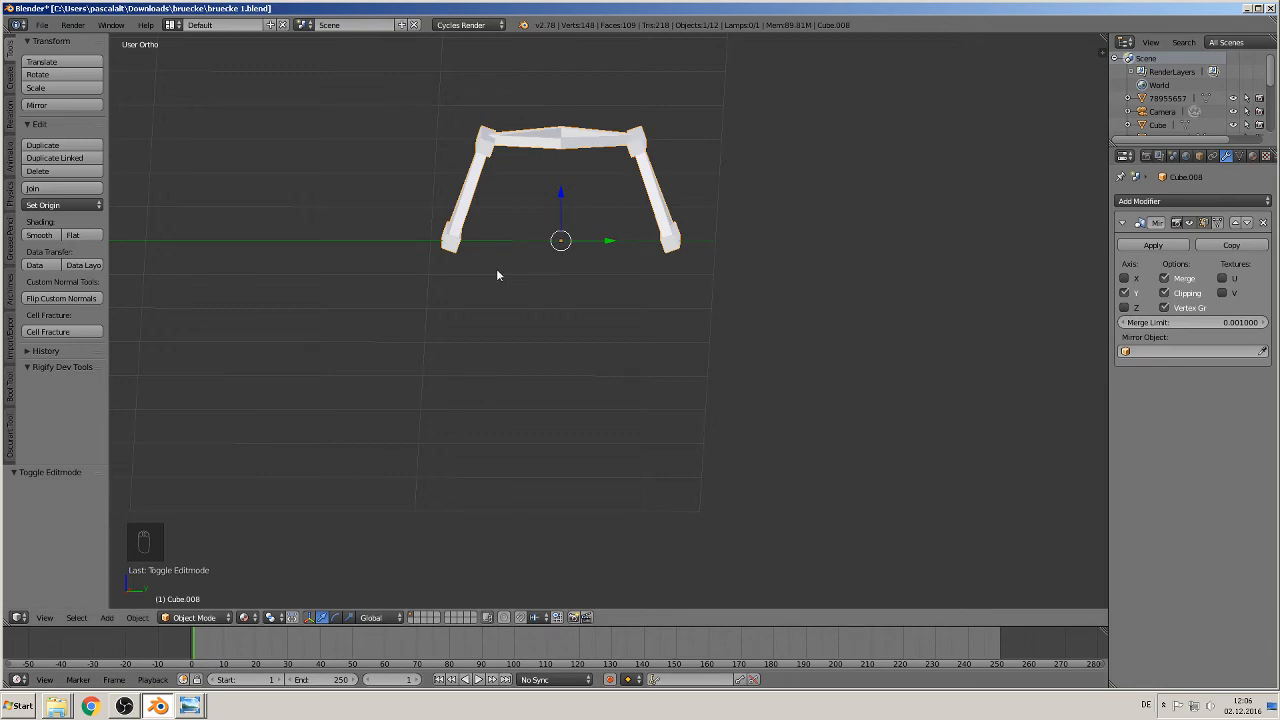
Tilt the upright truss side about -9.5 degrees in the side view so both sides lean inward, and return to Object Mode.
{"action": "key", "text": "KP_1"}
{"action": "key", "text": "KP_3"}
{"action": "key", "text": "Tab"}
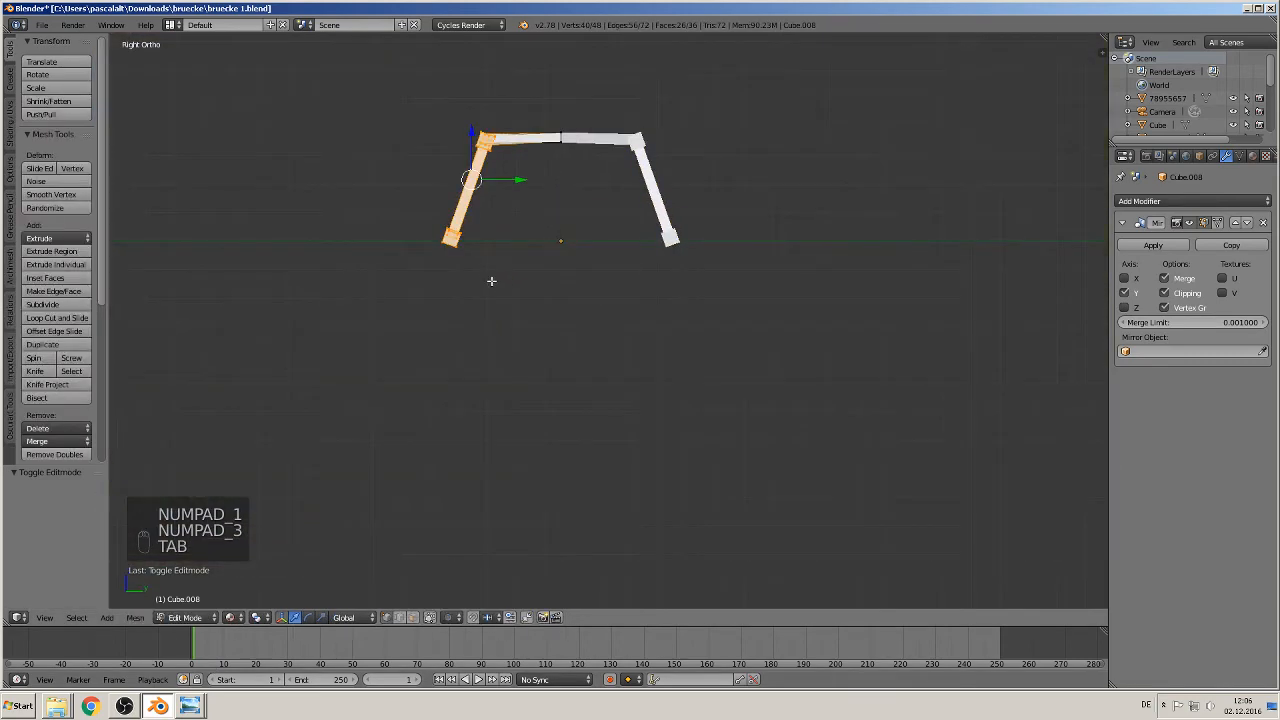
{"action": "key", "text": "r"}
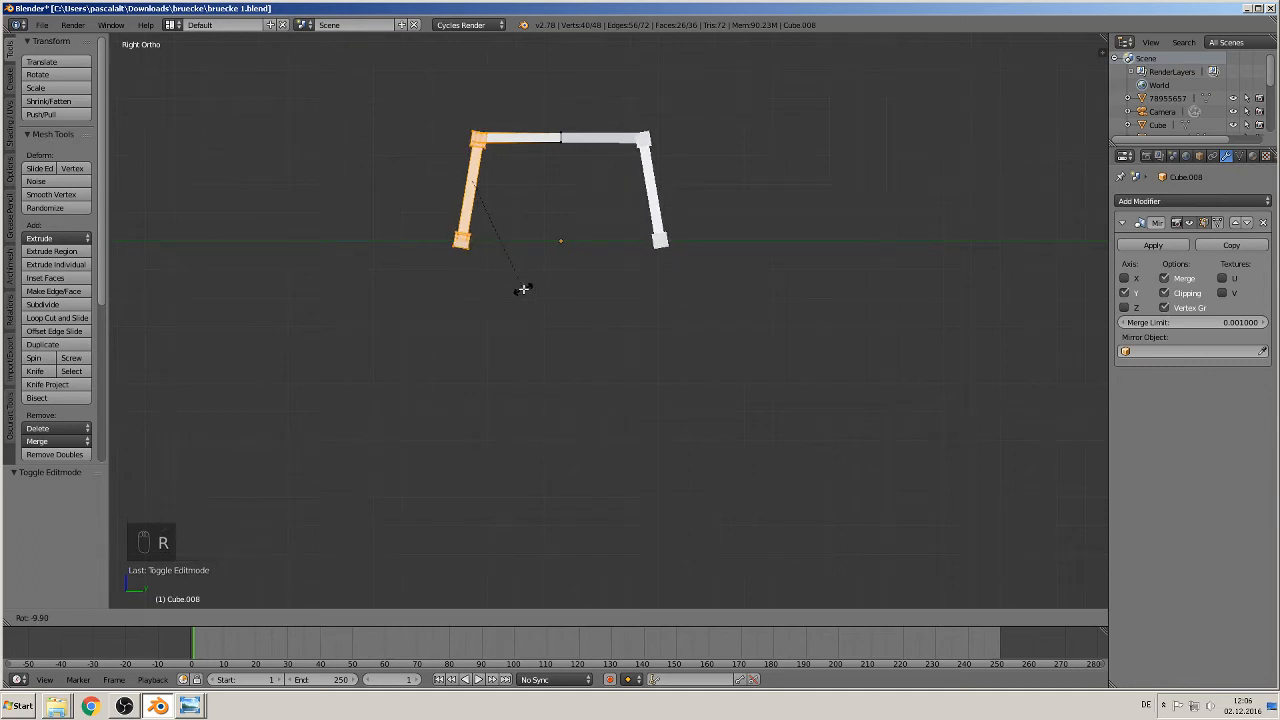
{"action": "left_click", "coordinate": [523, 289]}
{"action": "key", "text": "Tab"}
{"action": "middle_click_drag", "start_coordinate": [538, 203], "coordinate": [656, 279]}
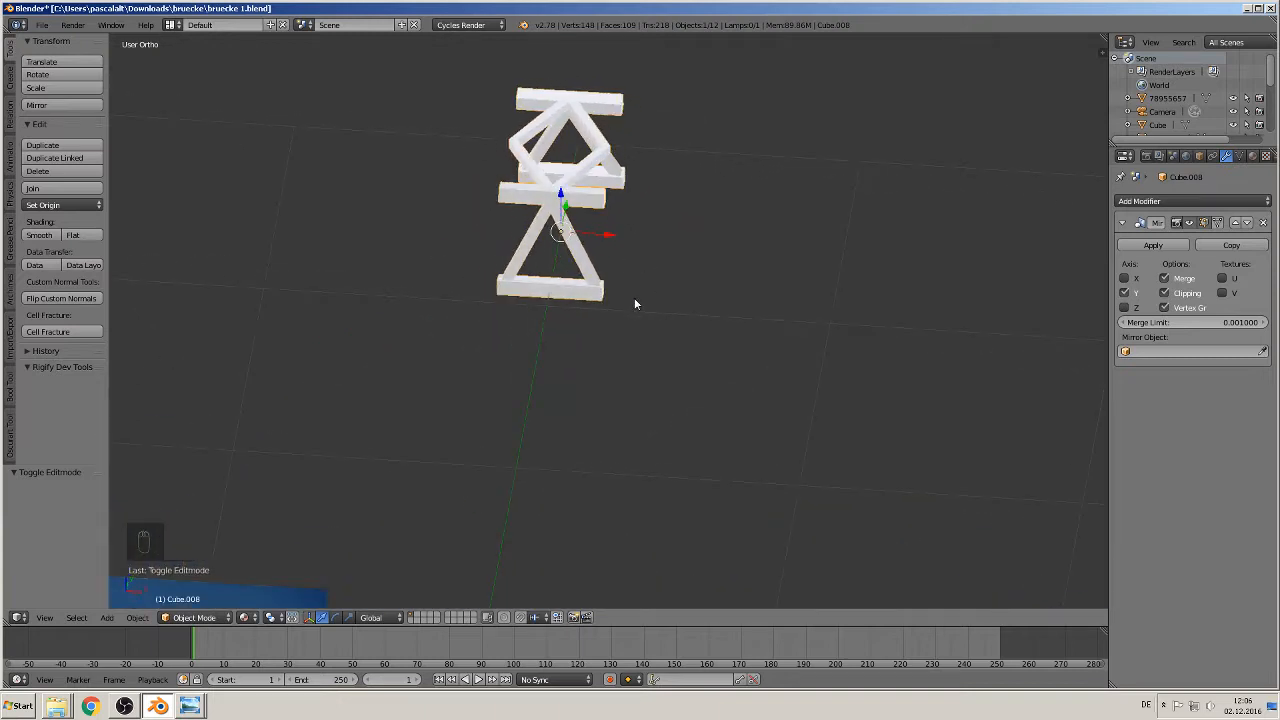
{"action": "key", "text": "s"}
{"action": "key", "text": "x"}
{"action": "right_click", "coordinate": [645, 297]}
Move the truss object -13.397 along Y, in front of the reference images.
{"action": "middle_click_drag", "start_coordinate": [586, 373], "coordinate": [776, 225]}
{"action": "scroll", "coordinate": [776, 225], "scroll_direction": "down", "scroll_amount": 5}
{"action": "middle_click_drag", "start_coordinate": [579, 328], "coordinate": [478, 384]}
{"action": "scroll", "coordinate": [662, 323], "scroll_direction": "down", "scroll_amount": 6}
{"action": "key", "text": "KP_1"}
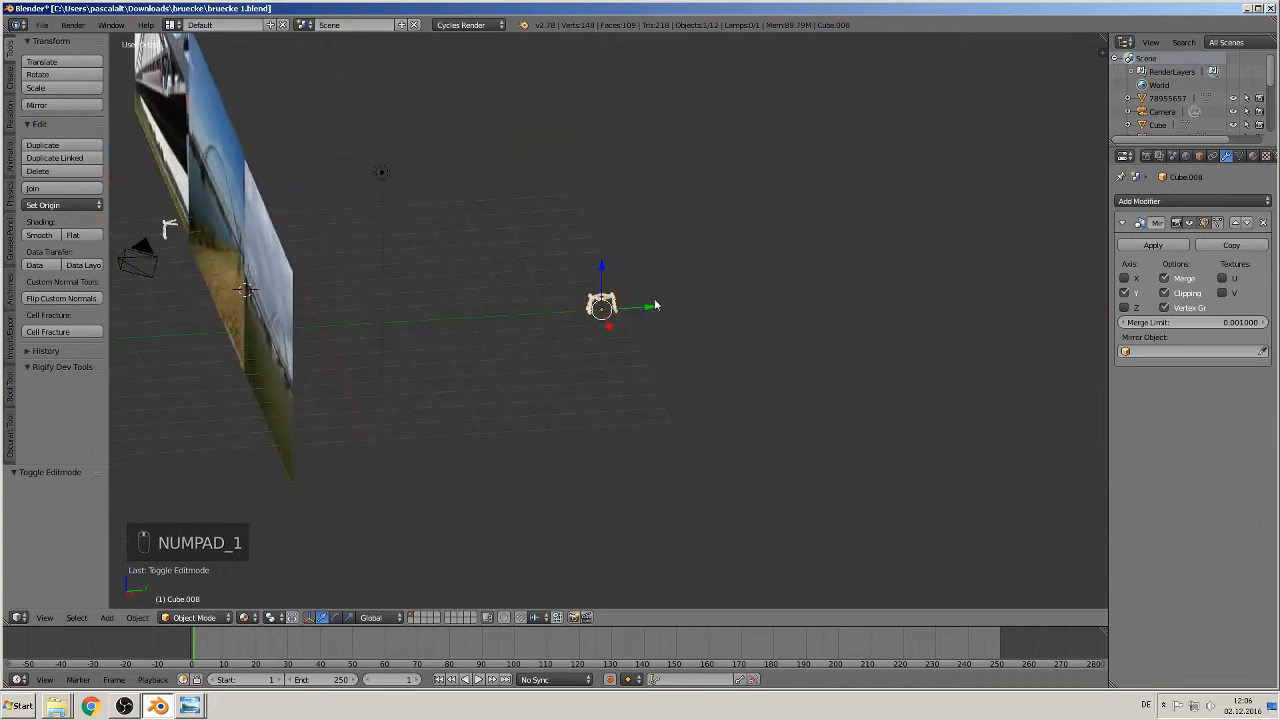
{"action": "left_click_drag", "start_coordinate": [652, 306], "coordinate": [147, 341]}
Move the truss object -6.919 along X, placing it below the far bridge pier in the river photo.
{"action": "key", "text": "KP_1"}
{"action": "scroll", "coordinate": [200, 341], "scroll_direction": "down", "scroll_amount": 3}
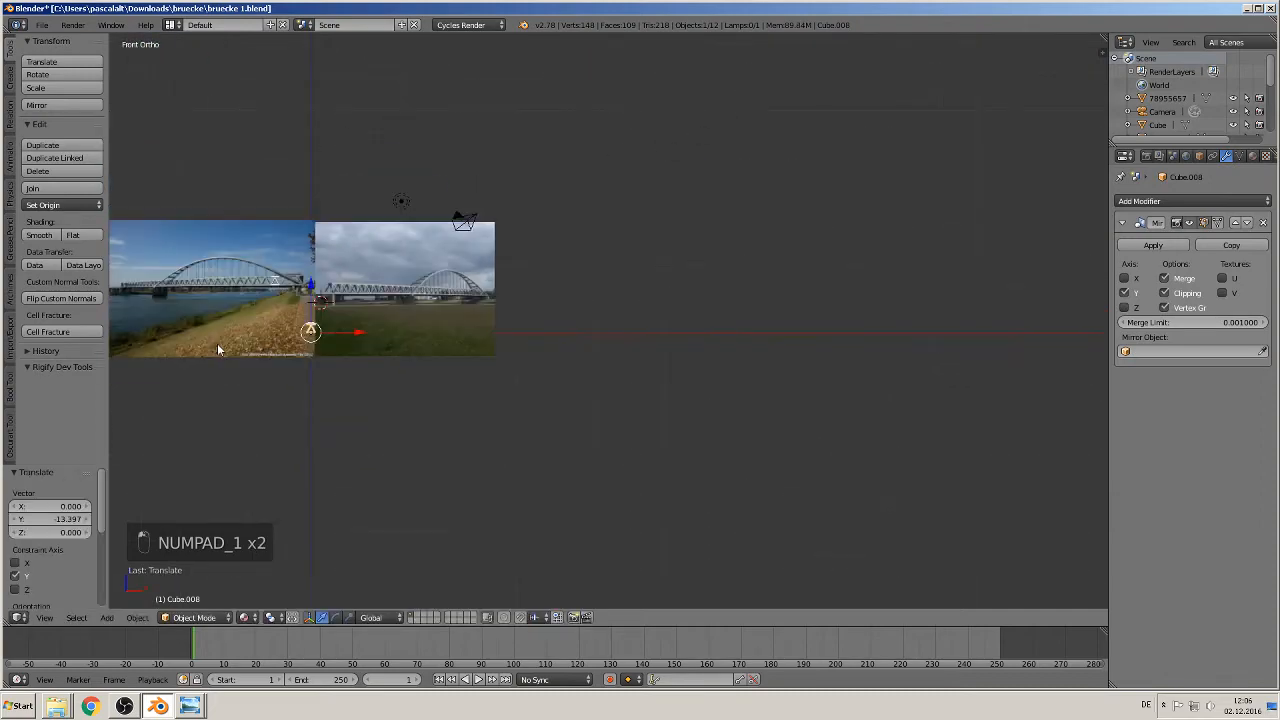
{"action": "middle_click_drag", "start_coordinate": [368, 346], "coordinate": [650, 332], "text": "shift"}
{"action": "scroll", "coordinate": [595, 339], "scroll_direction": "up", "scroll_amount": 8}
{"action": "middle_click_drag", "start_coordinate": [412, 320], "coordinate": [817, 362], "text": "shift"}
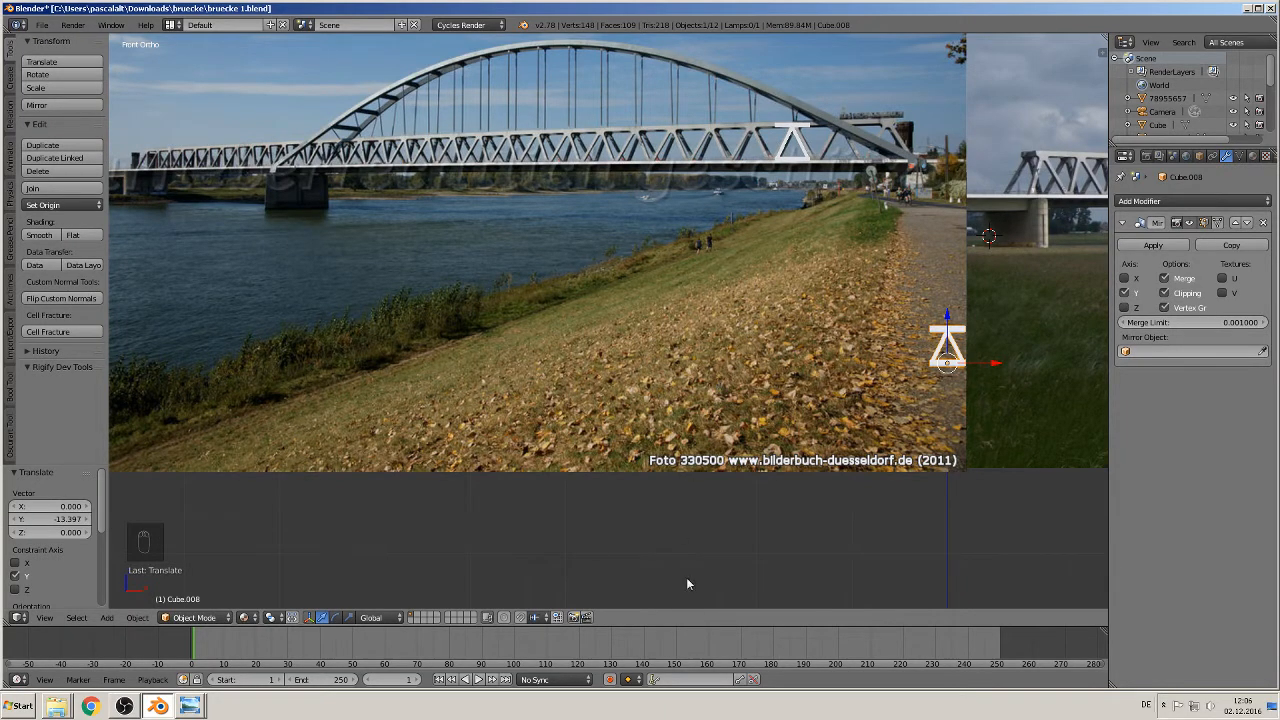
{"action": "left_click_drag", "start_coordinate": [988, 367], "coordinate": [328, 366]}
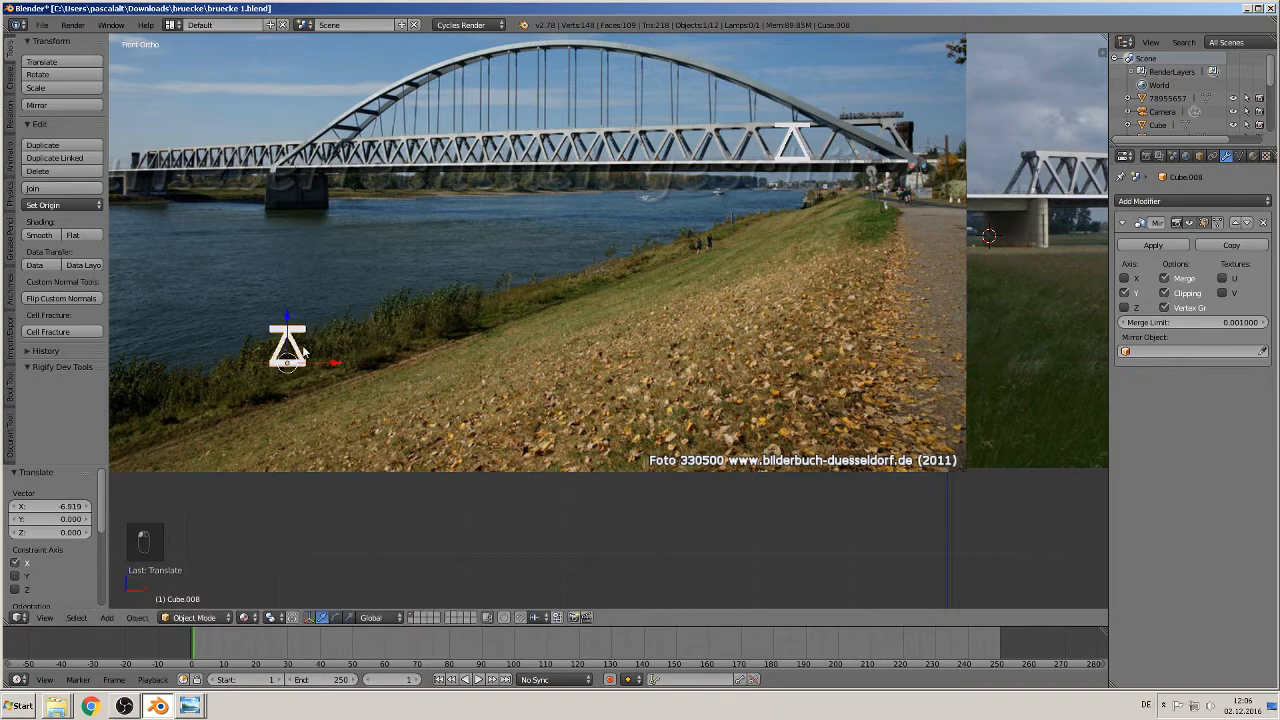
Add an Array modifier to the truss with relative offsets of X -0.3, Y -5.2 and Z -0.8.
{"action": "left_click", "coordinate": [1173, 199]}
{"action": "left_click", "coordinate": [1022, 235]}
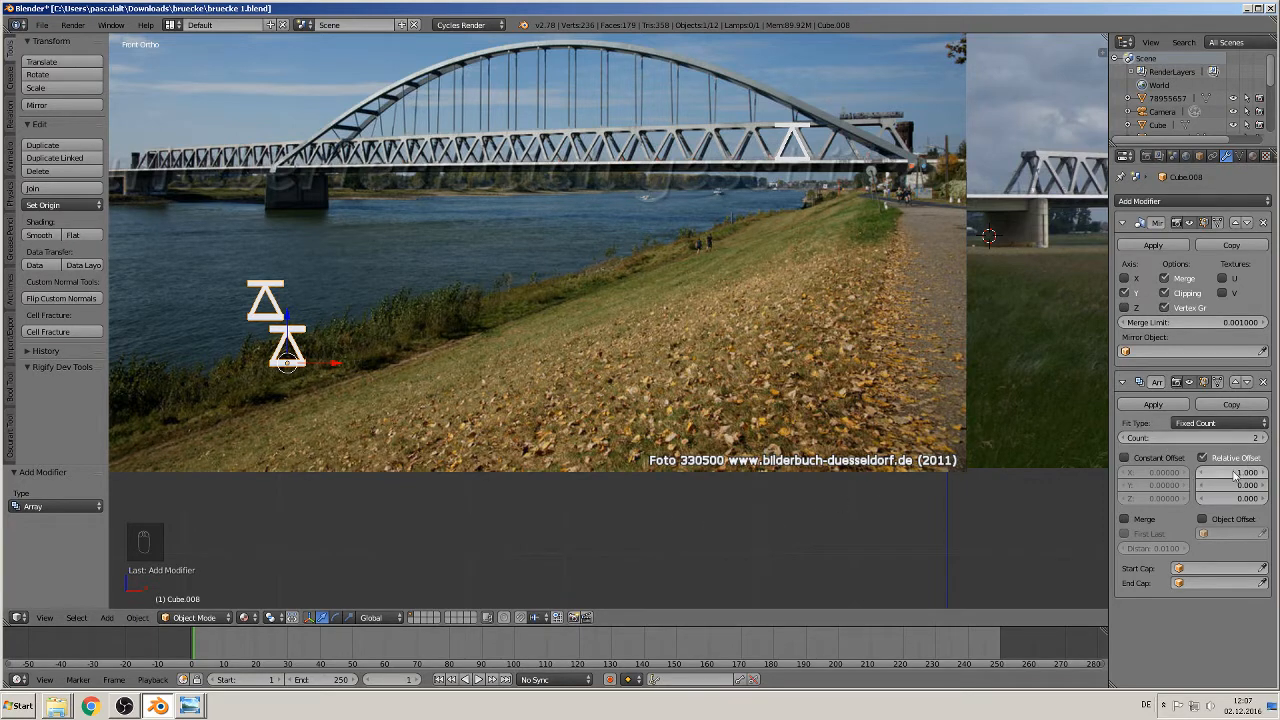
{"action": "left_click_drag", "start_coordinate": [1236, 474], "coordinate": [1209, 499]}
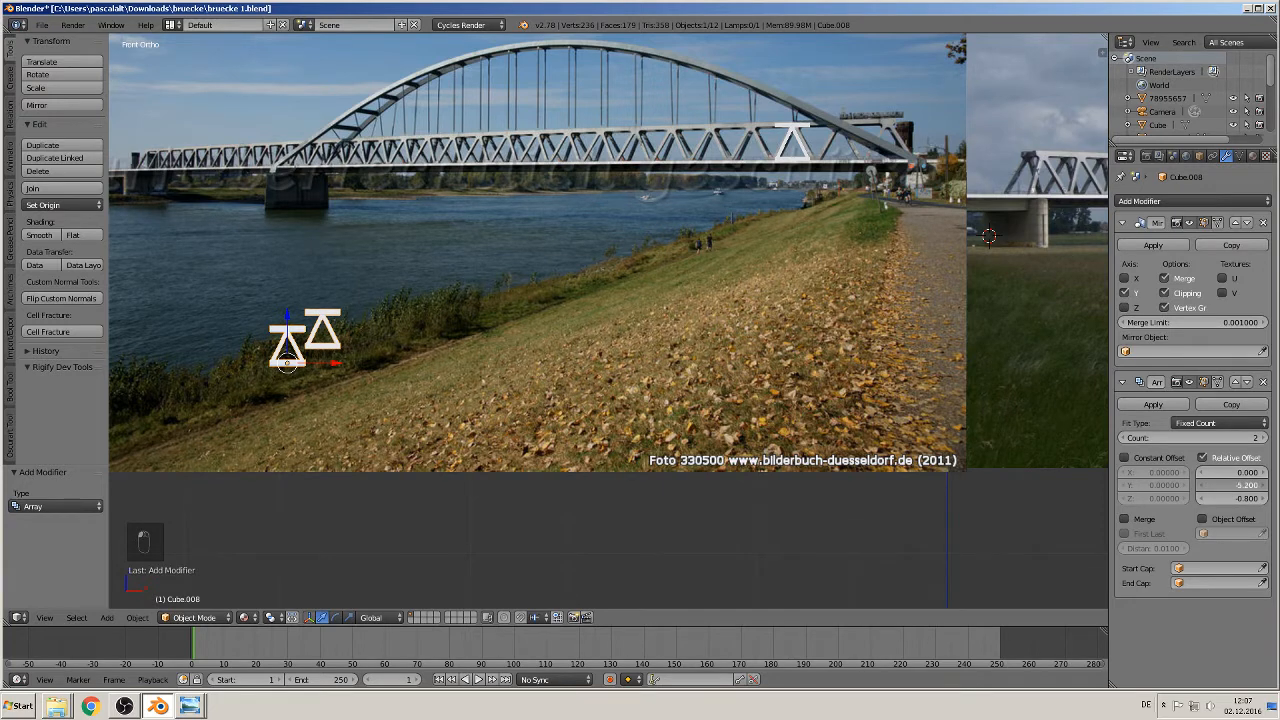
{"action": "left_click", "coordinate": [1238, 484]}
{"action": "type", "text": "="}
{"action": "key", "text": "Return"}
{"action": "left_click_drag", "start_coordinate": [1240, 472], "coordinate": [1229, 472]}
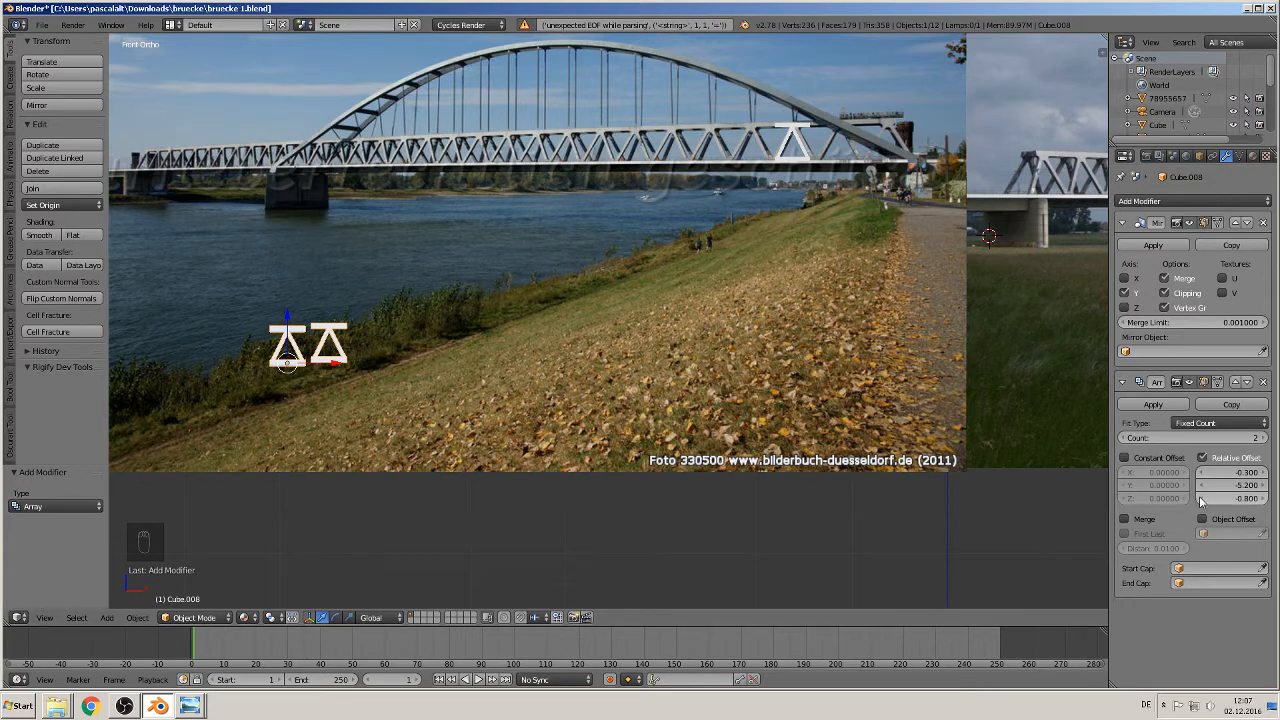
Bring the second truss section closer by setting the array's relative Z offset to -0.6, with X at -0.3.
{"action": "left_click", "coordinate": [1202, 498]}
{"action": "left_click", "coordinate": [1261, 498]}
{"action": "left_click", "coordinate": [1261, 498]}
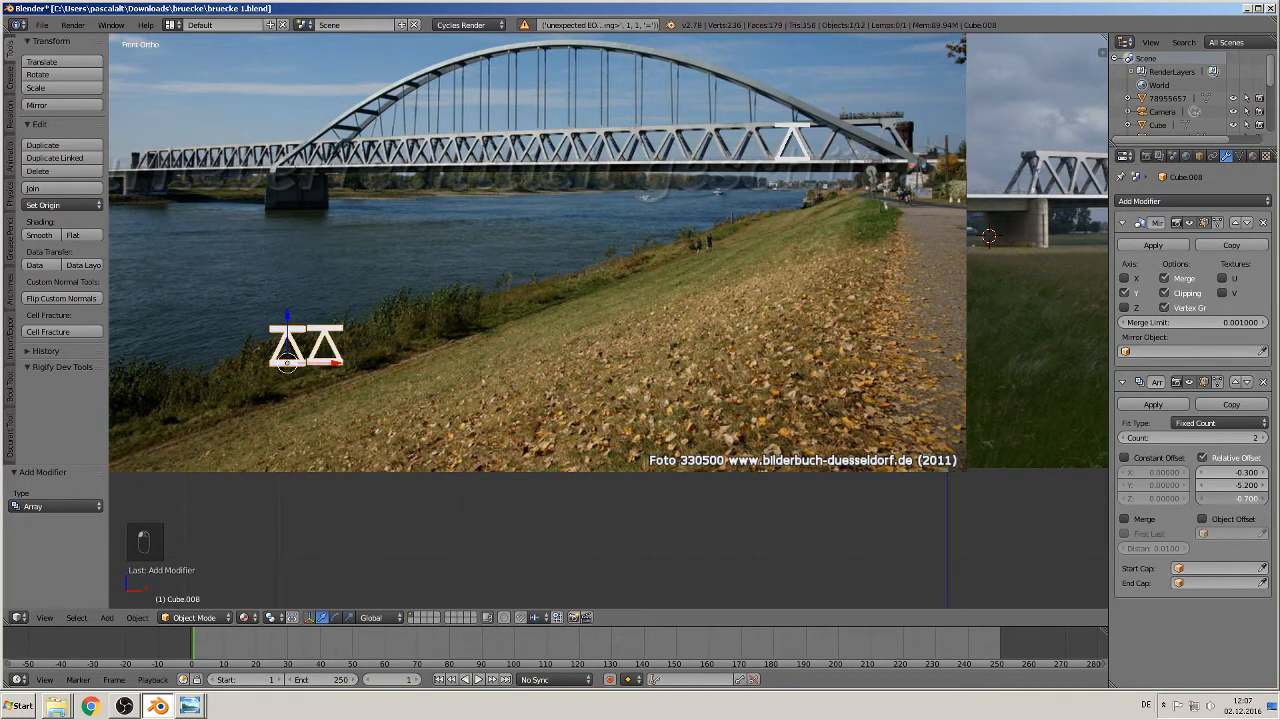
{"action": "left_click", "coordinate": [1261, 498]}
{"action": "left_click", "coordinate": [1264, 472]}
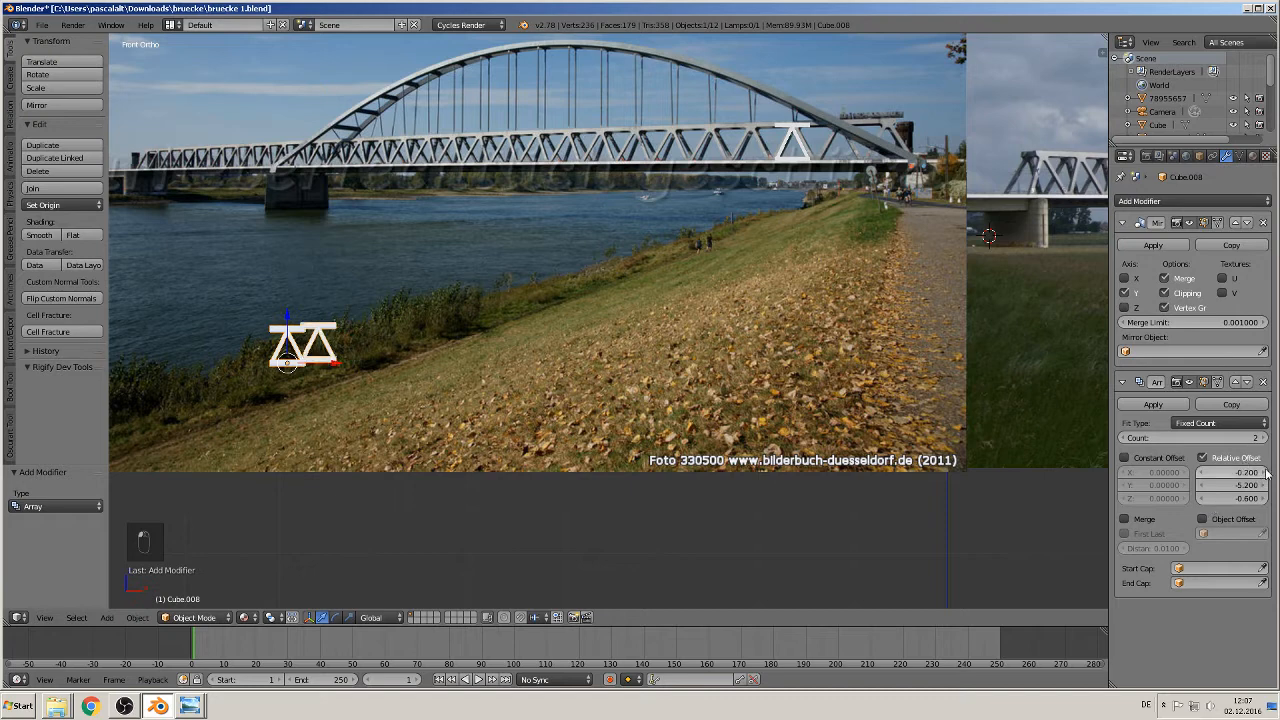
{"action": "left_click", "coordinate": [1201, 472]}
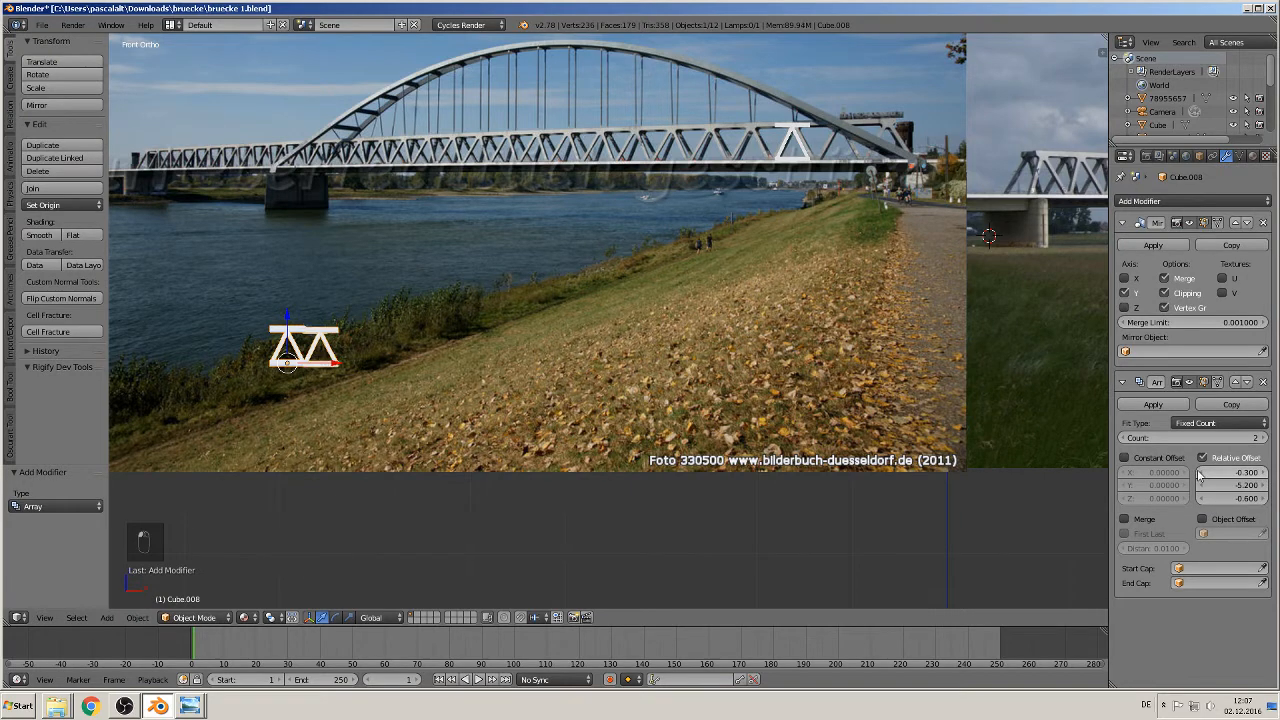
Set the array's relative Y offset to 0.
{"action": "left_click", "coordinate": [1246, 484]}
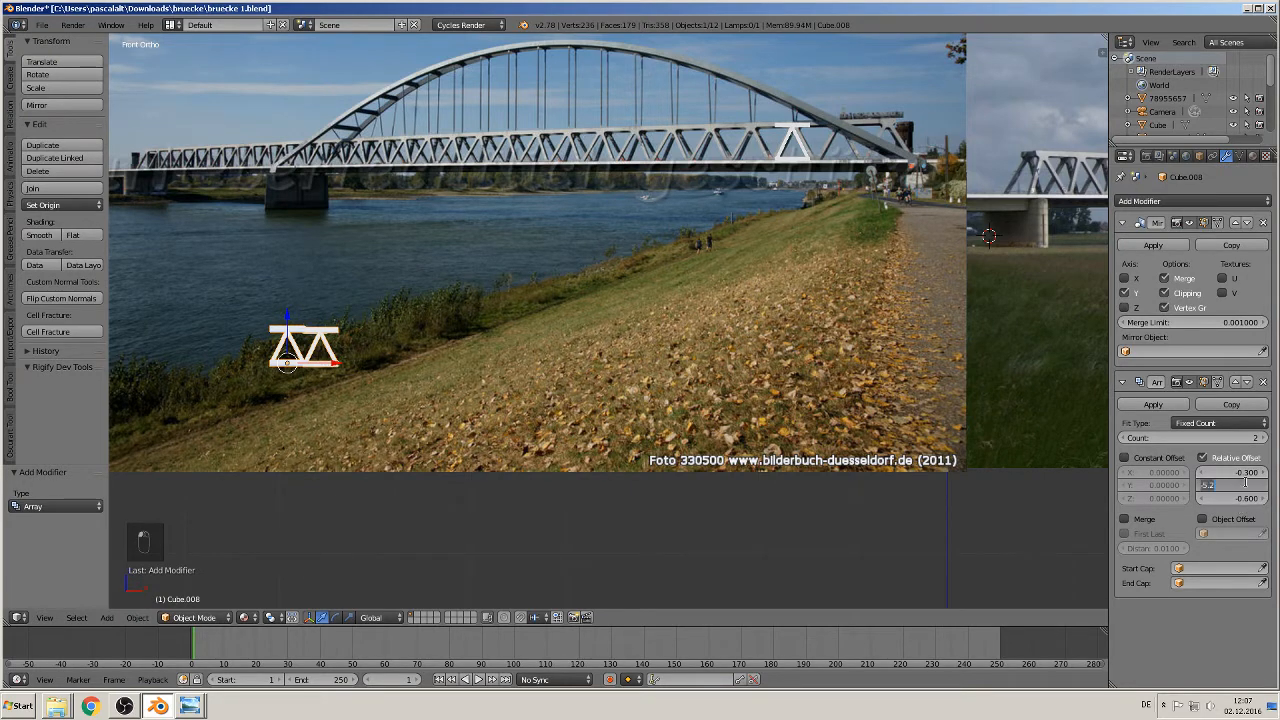
{"action": "key", "text": "BackSpace"}
{"action": "key", "text": "Return"}
{"action": "left_click", "coordinate": [1240, 484]}
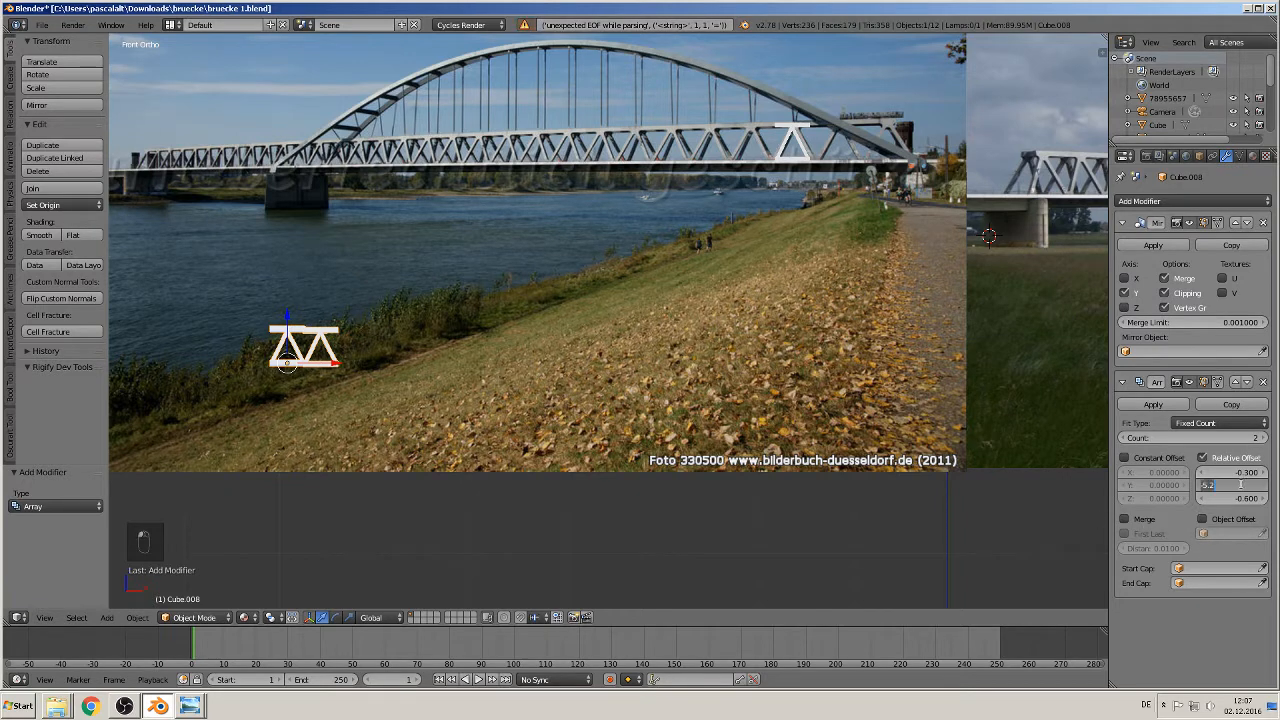
{"action": "type", "text": "0"}
{"action": "key", "text": "Return"}
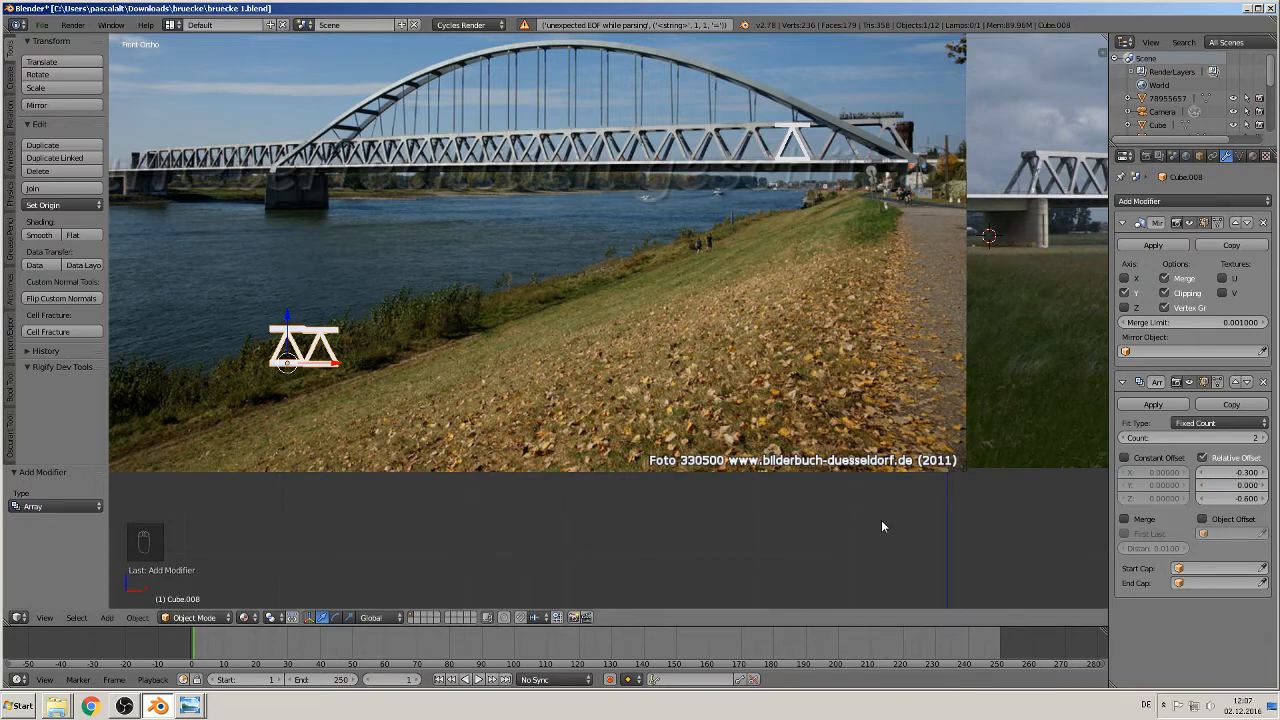
Set the array's relative Z offset to -0.65 to line up the beams of the two truss sections.
{"action": "scroll", "coordinate": [704, 429], "scroll_direction": "up", "scroll_amount": 1}
{"action": "middle_click_drag", "start_coordinate": [316, 364], "coordinate": [688, 346], "text": "shift"}
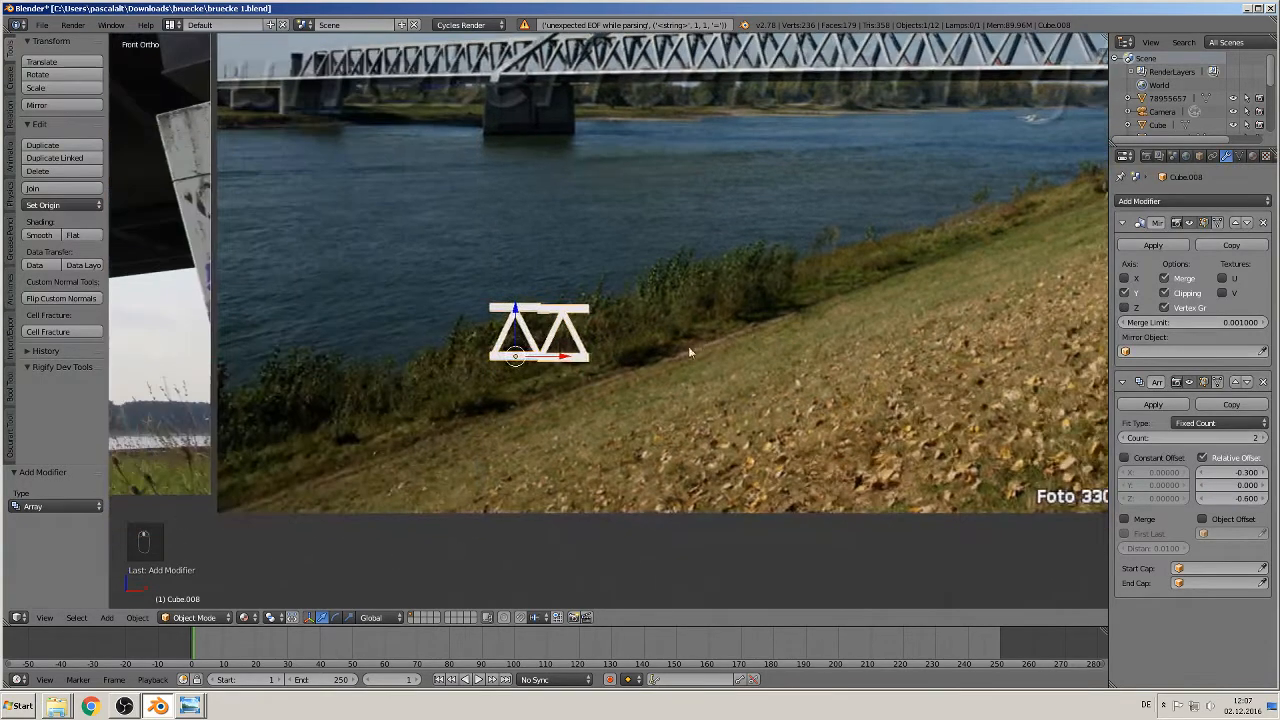
{"action": "scroll", "coordinate": [688, 346], "scroll_direction": "up", "scroll_amount": 6}
{"action": "scroll", "coordinate": [643, 357], "scroll_direction": "up", "scroll_amount": 1}
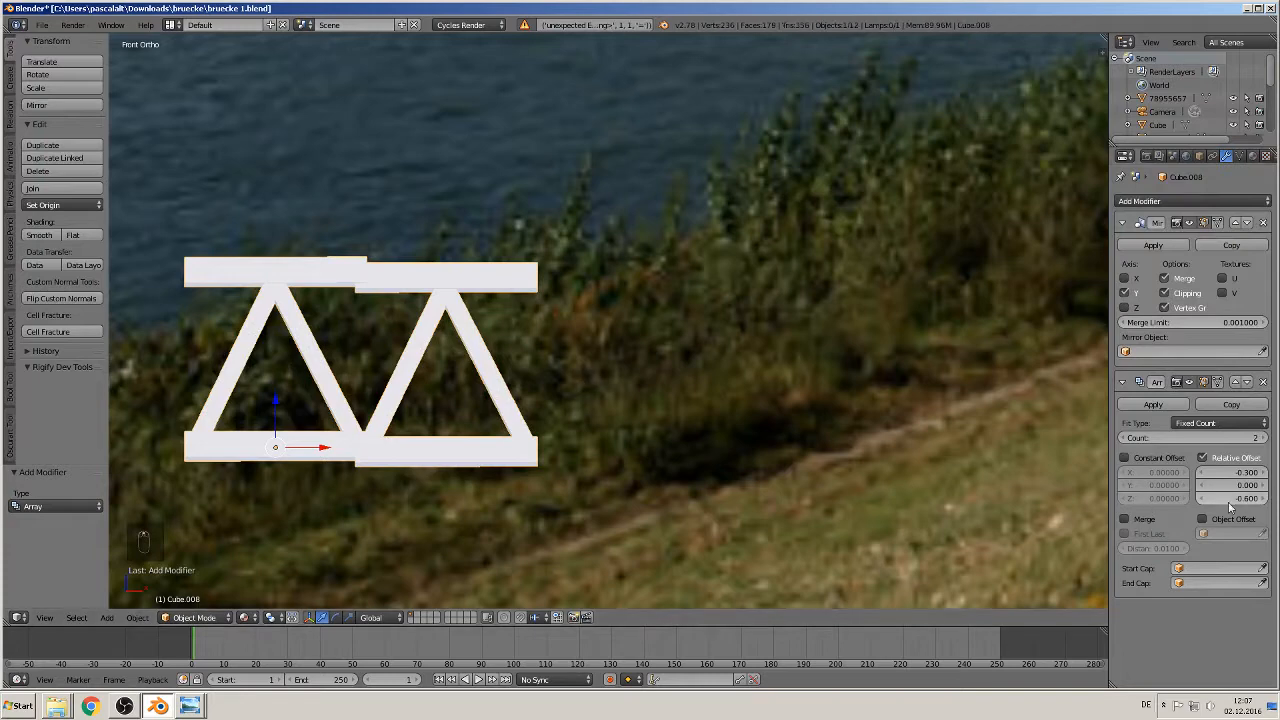
{"action": "left_click_drag", "start_coordinate": [1243, 506], "coordinate": [1243, 498]}
Try relative array offsets of X -0.2 and Z about -0.62 on the top bracing, and undo them.
{"action": "scroll", "coordinate": [693, 488], "scroll_direction": "down", "scroll_amount": 3}
{"action": "middle_click_drag", "start_coordinate": [693, 488], "coordinate": [614, 557]}
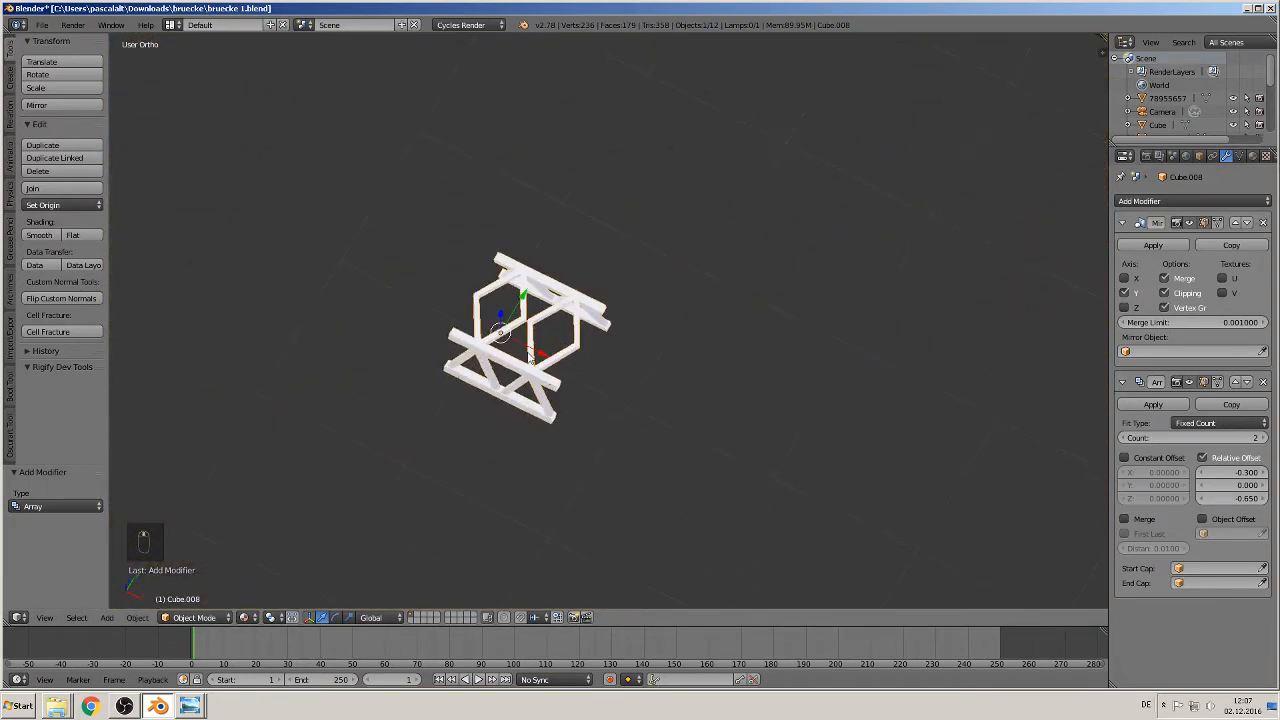
{"action": "middle_click_drag", "start_coordinate": [604, 412], "coordinate": [638, 446]}
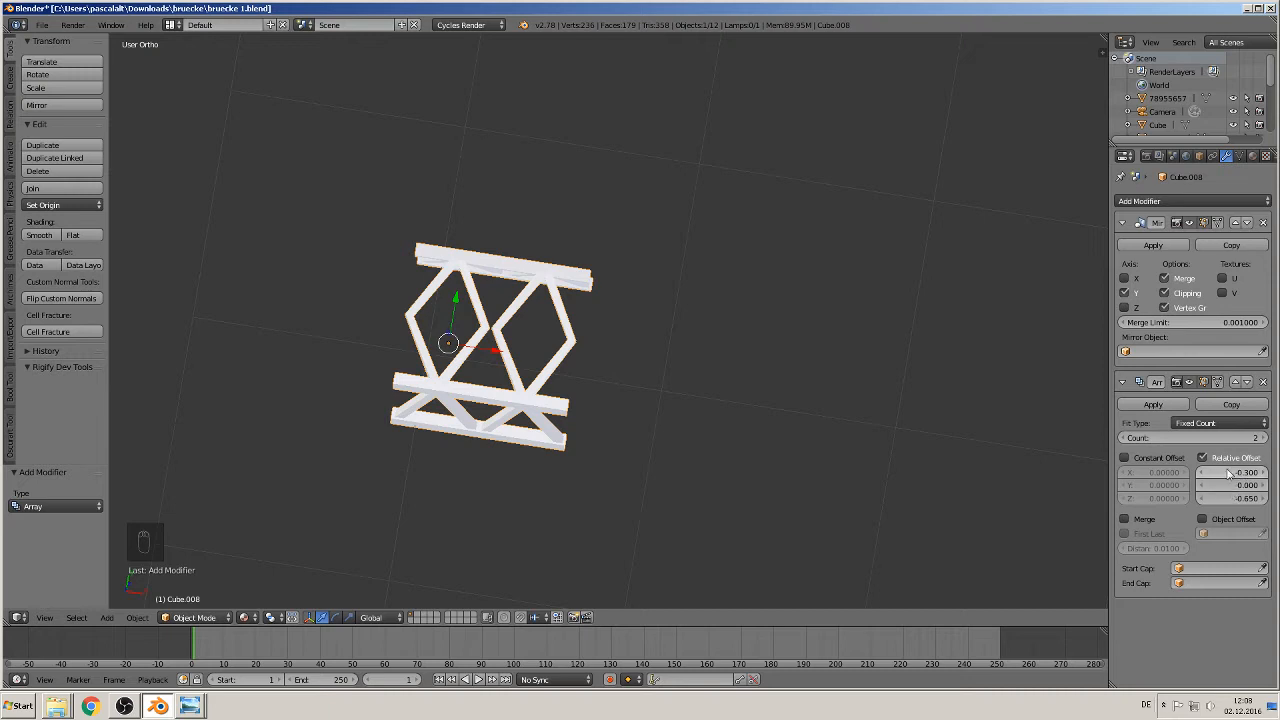
{"action": "left_click_drag", "start_coordinate": [1232, 472], "coordinate": [1256, 498]}
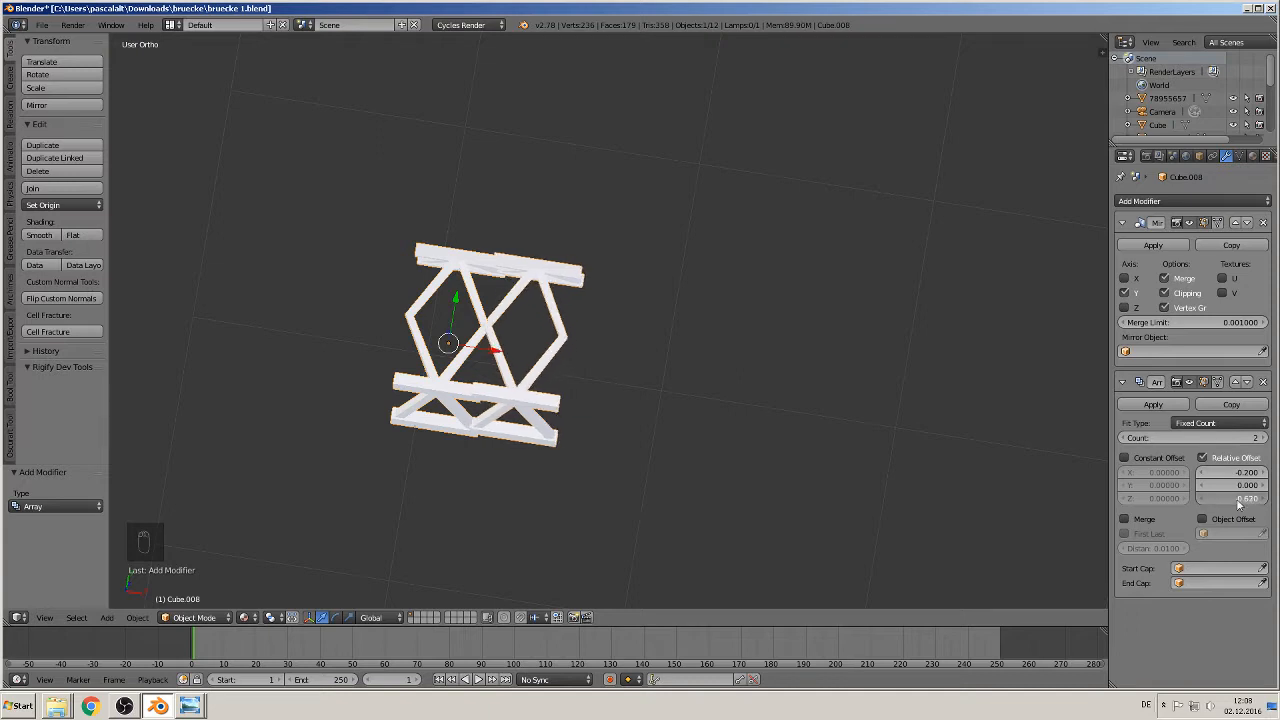
{"action": "key", "text": "ctrl+z"}
{"action": "key", "text": "ctrl+z"}
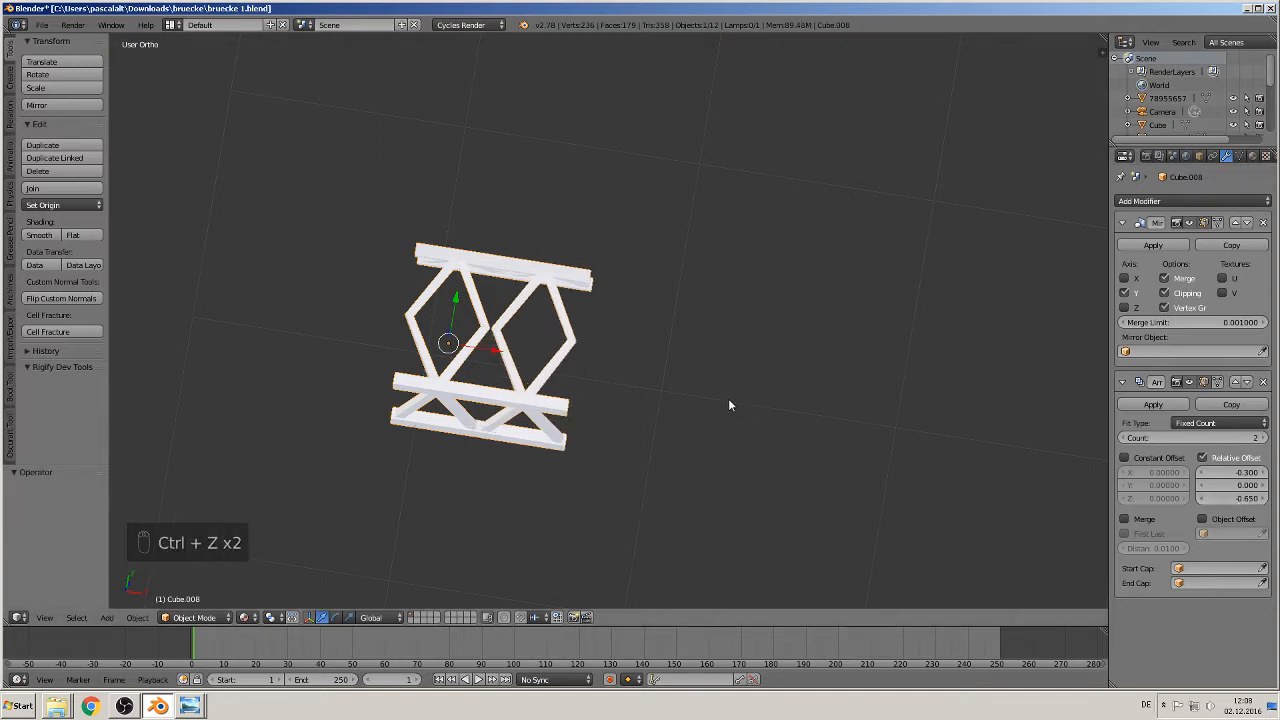
Overlap the two truss sections further by setting the array's relative offsets to Z -0.54 and X -0.25.
{"action": "left_click_drag", "start_coordinate": [1243, 500], "coordinate": [1265, 500]}
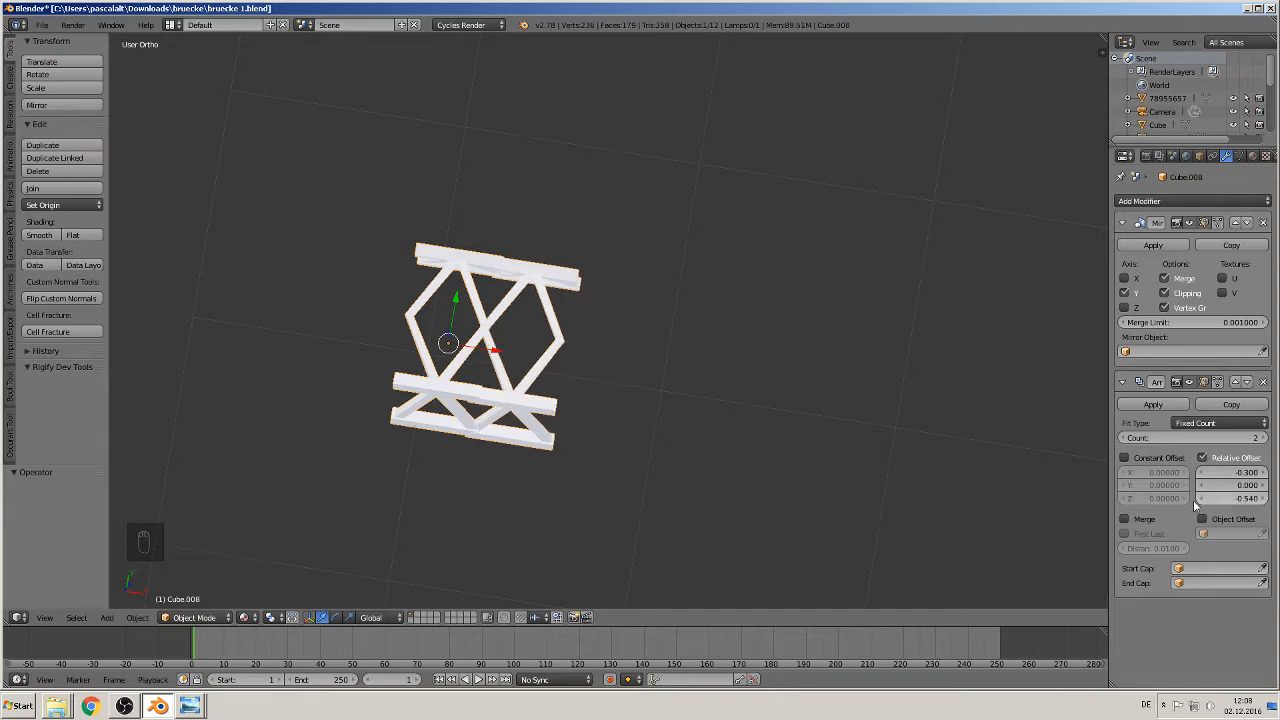
{"action": "middle_click_drag", "start_coordinate": [900, 400], "coordinate": [664, 465]}
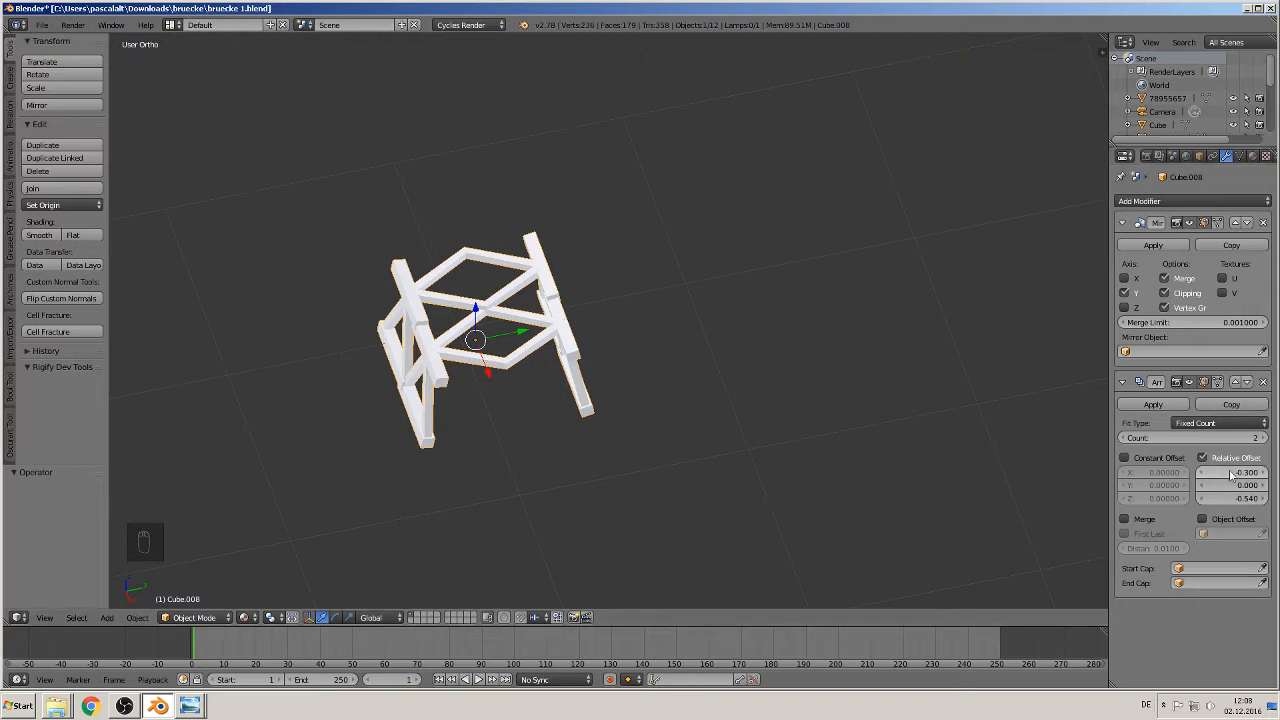
{"action": "left_click_drag", "start_coordinate": [1232, 472], "coordinate": [1244, 472]}
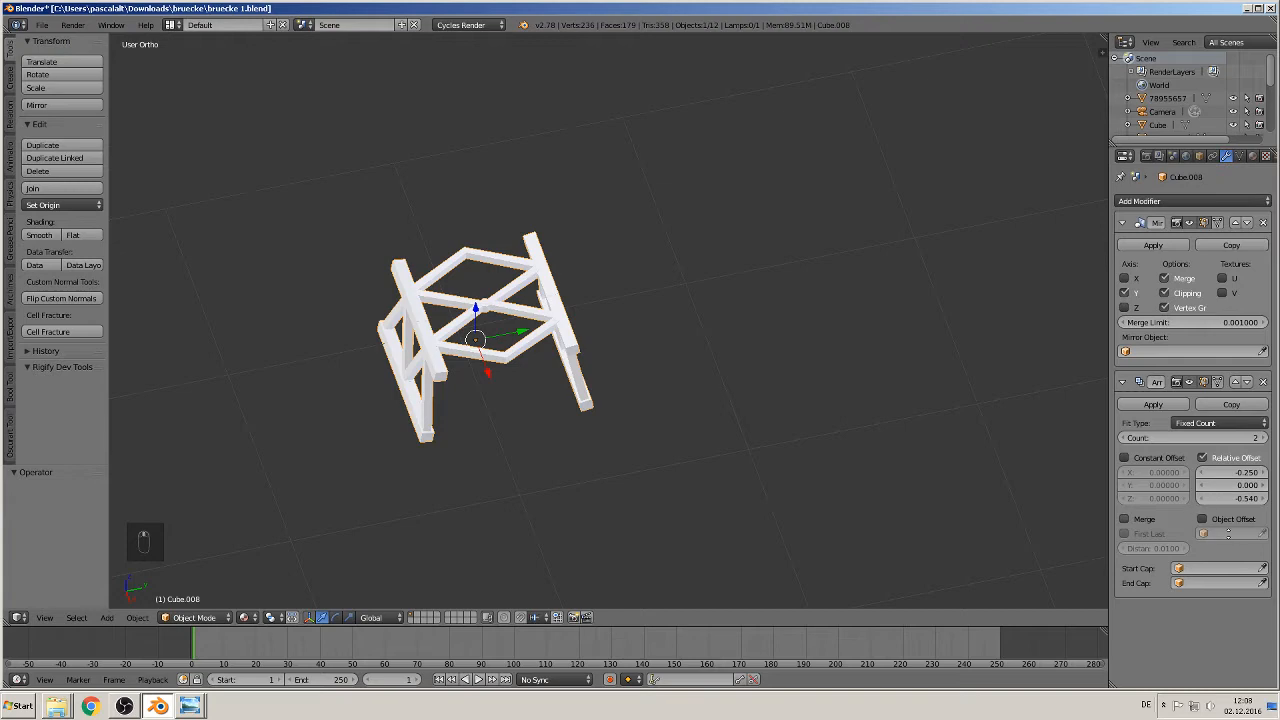
{"action": "middle_click_drag", "start_coordinate": [585, 476], "coordinate": [572, 373]}
{"action": "key", "text": "KP_1"}
{"action": "scroll", "coordinate": [611, 457], "scroll_direction": "down", "scroll_amount": 8}
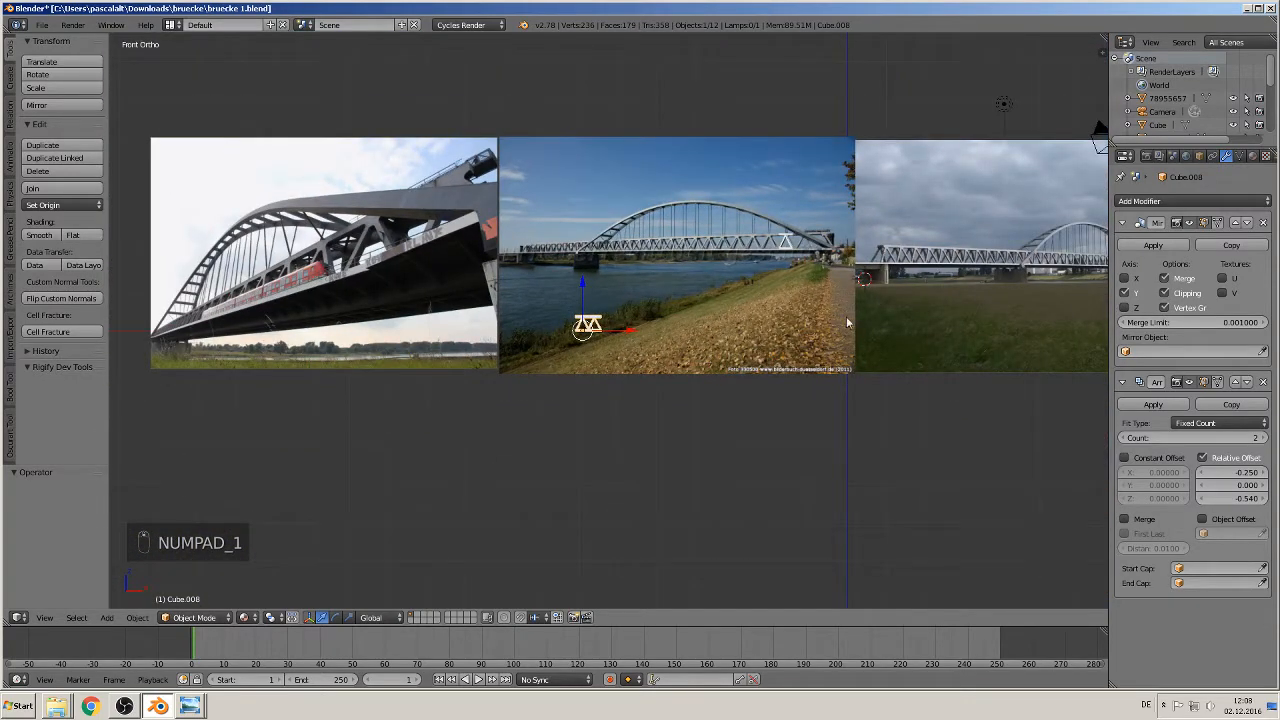
Set the truss array's count to 31 so it spans the bridge length, and save the file.
{"action": "left_click", "coordinate": [1173, 437]}
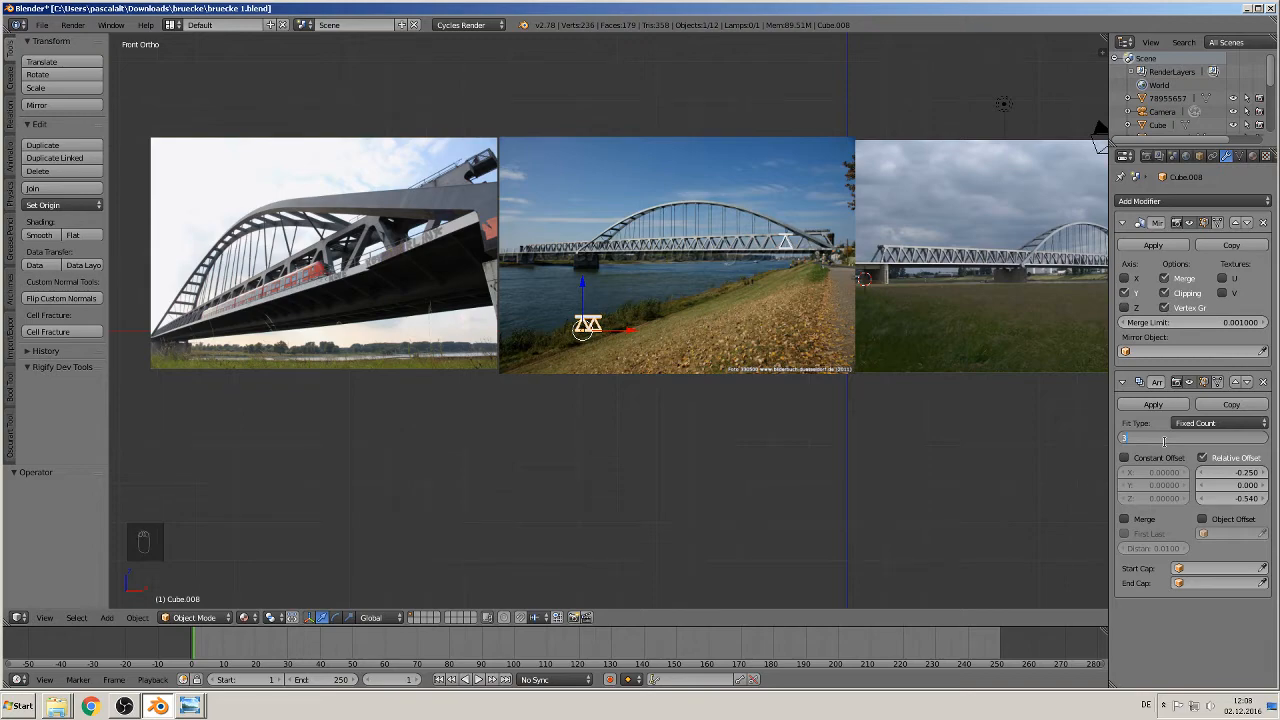
{"action": "key", "text": "Return"}
{"action": "middle_click_drag", "start_coordinate": [704, 341], "coordinate": [628, 146]}
{"action": "scroll", "coordinate": [789, 395], "scroll_direction": "up", "scroll_amount": 4}
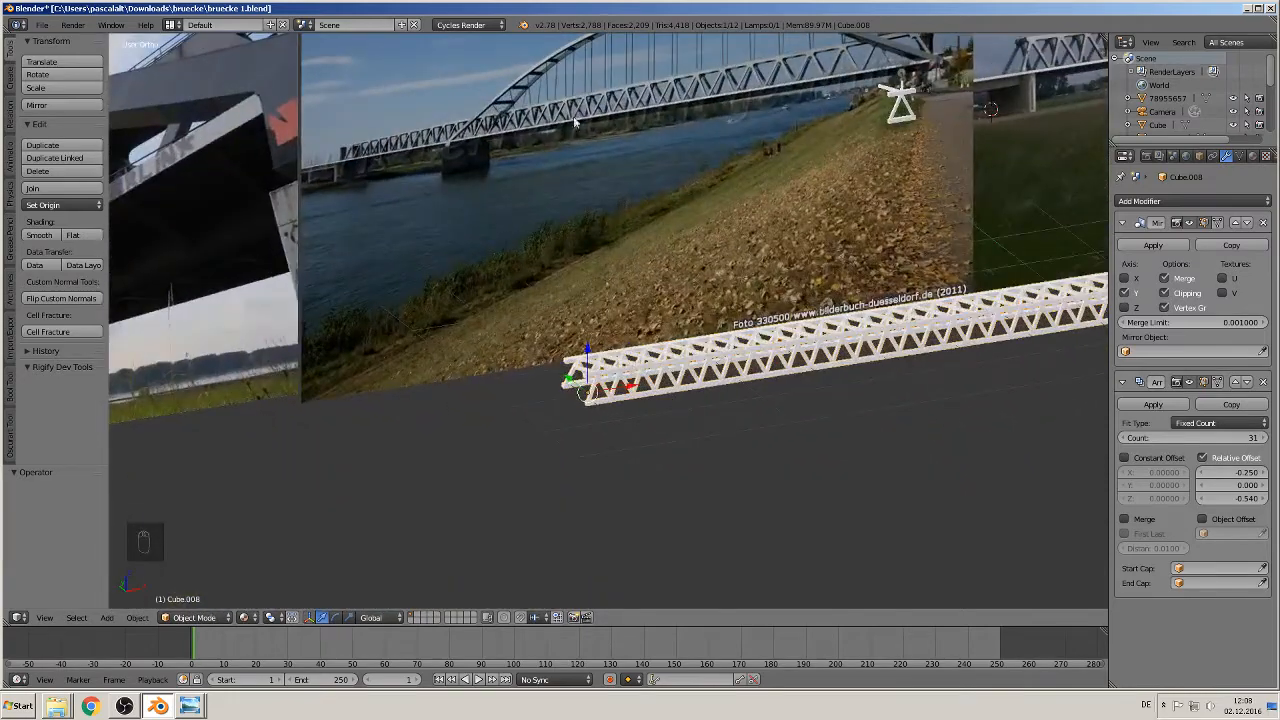
{"action": "scroll", "coordinate": [693, 473], "scroll_direction": "up", "scroll_amount": 3}
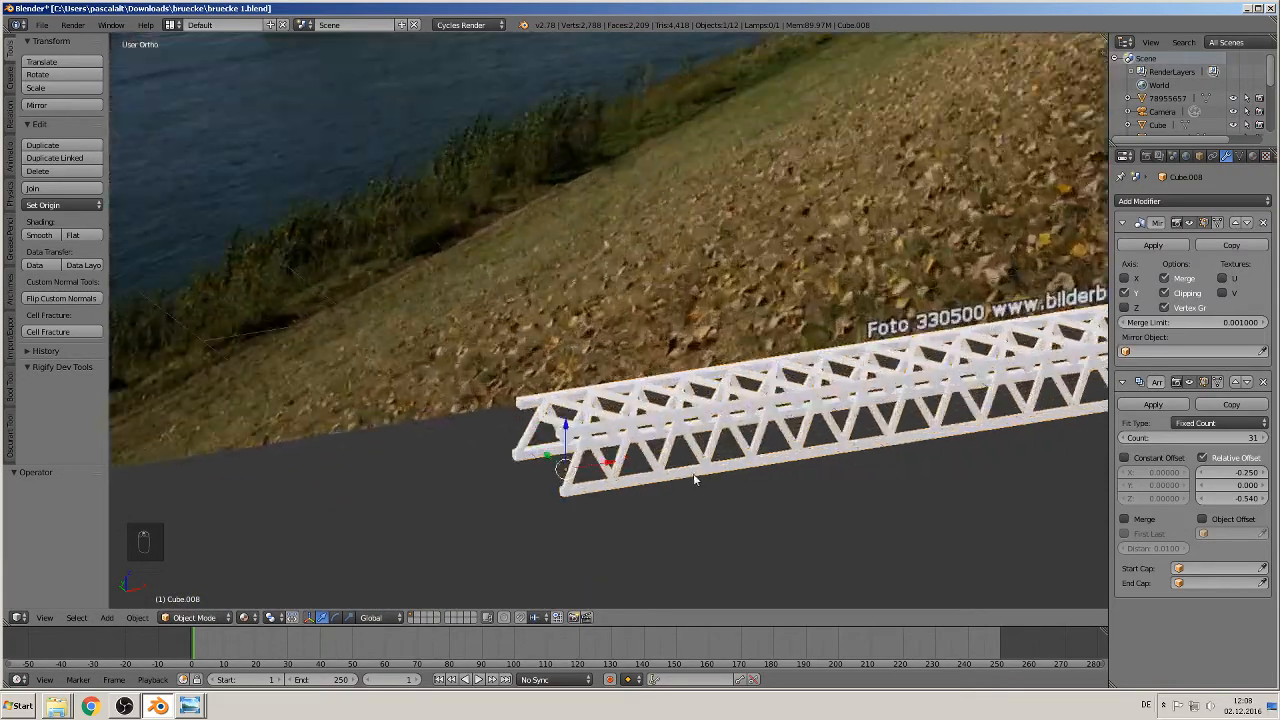
{"action": "scroll", "coordinate": [614, 494], "scroll_direction": "down", "scroll_amount": 2}
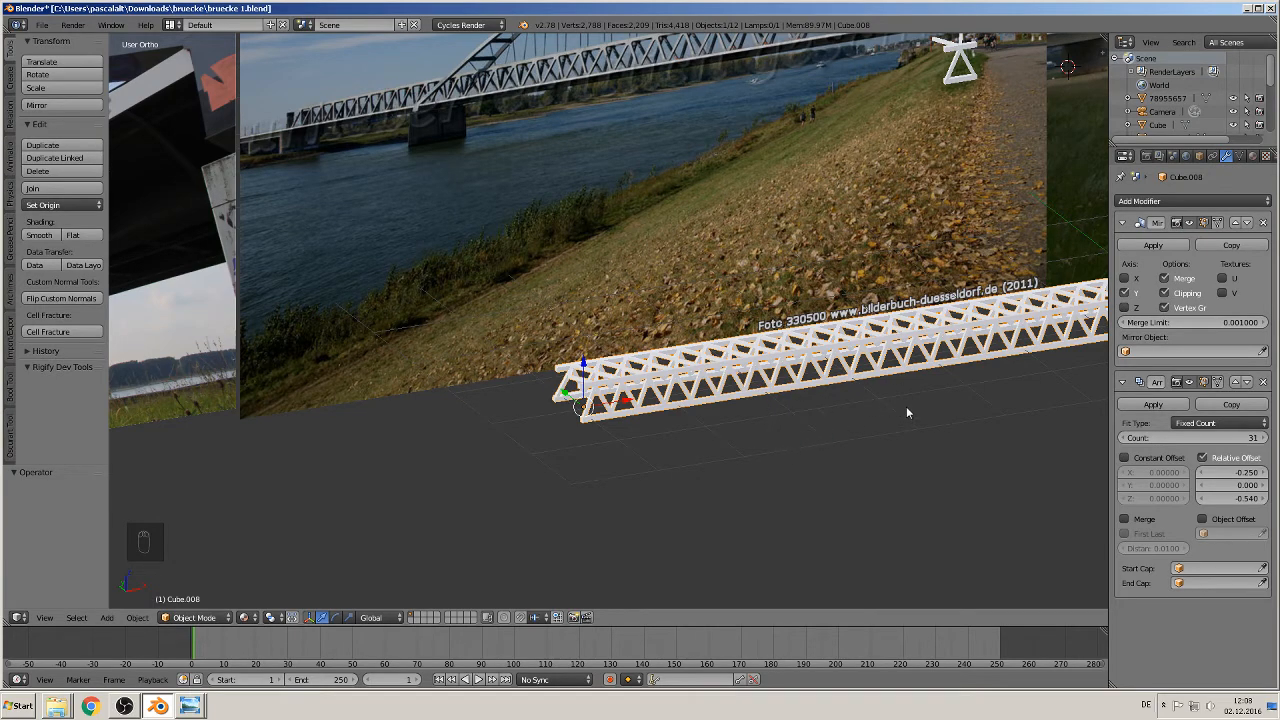
{"action": "middle_click_drag", "start_coordinate": [906, 406], "coordinate": [623, 443]}
{"action": "scroll", "coordinate": [862, 407], "scroll_direction": "down", "scroll_amount": 3}
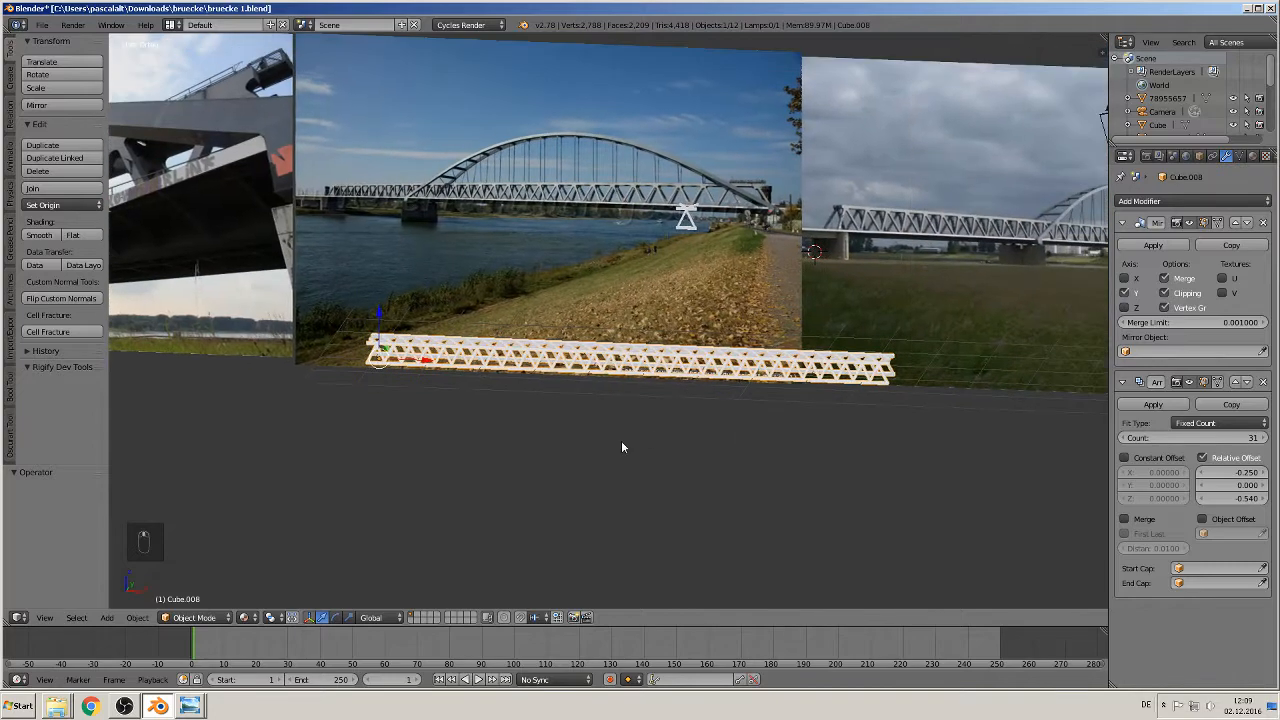
{"action": "scroll", "coordinate": [627, 443], "scroll_direction": "up", "scroll_amount": 3}
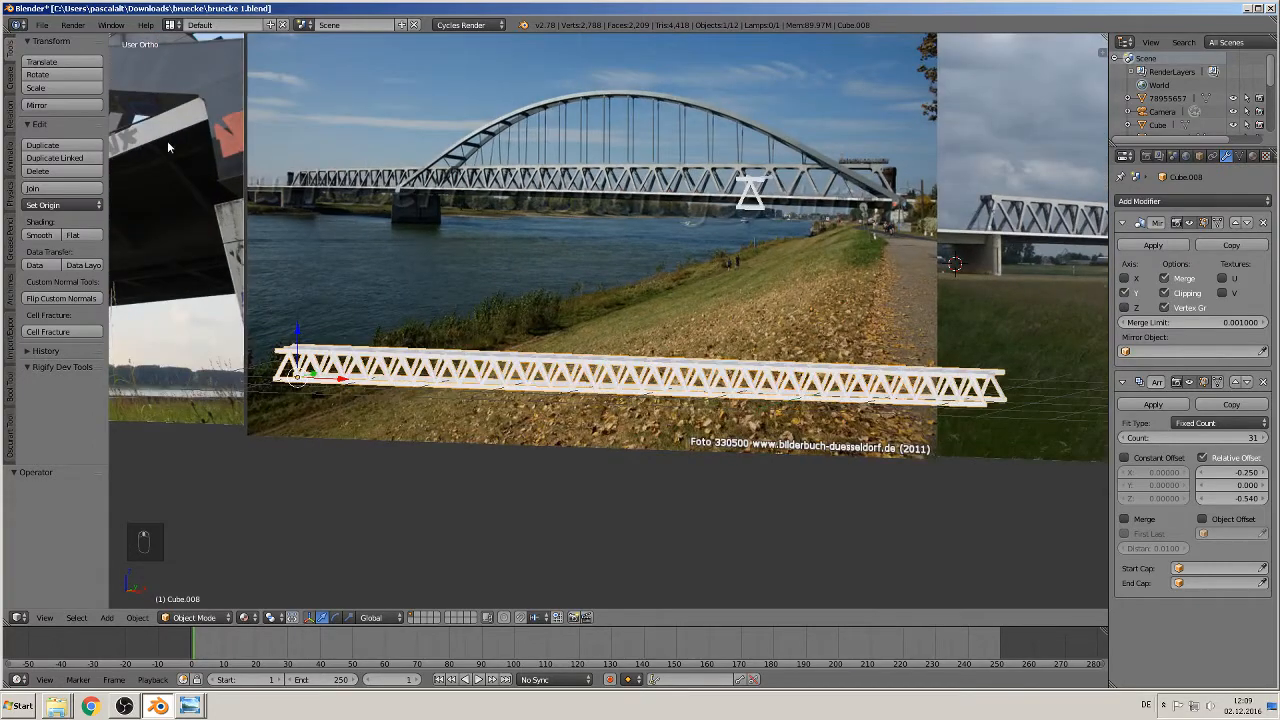
{"action": "left_click", "coordinate": [42, 24]}
{"action": "left_click", "coordinate": [72, 132]}
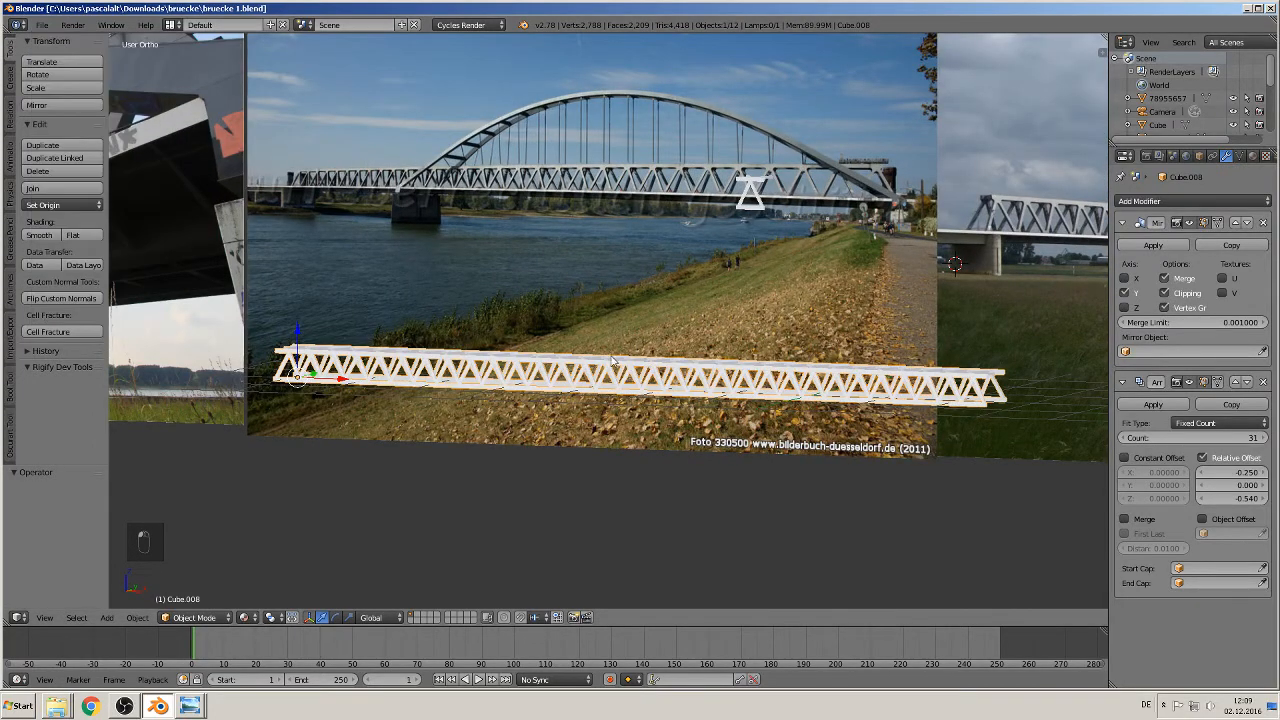
Examine the repeated truss from its end and from the front, comparing its length with the bridge in the reference photos.
{"action": "middle_click_drag", "start_coordinate": [612, 360], "coordinate": [464, 338]}
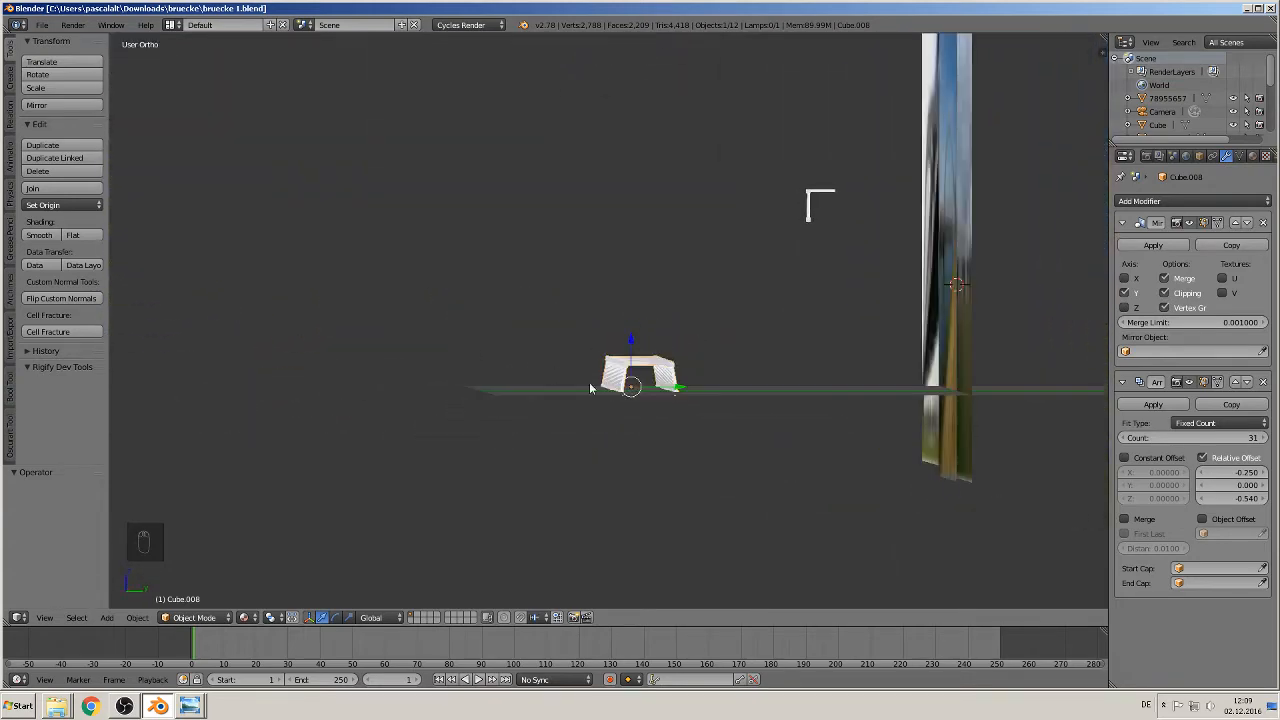
{"action": "scroll", "coordinate": [591, 387], "scroll_direction": "up", "scroll_amount": 7}
{"action": "middle_click_drag", "start_coordinate": [649, 435], "coordinate": [858, 437]}
{"action": "key", "text": "KP_1"}
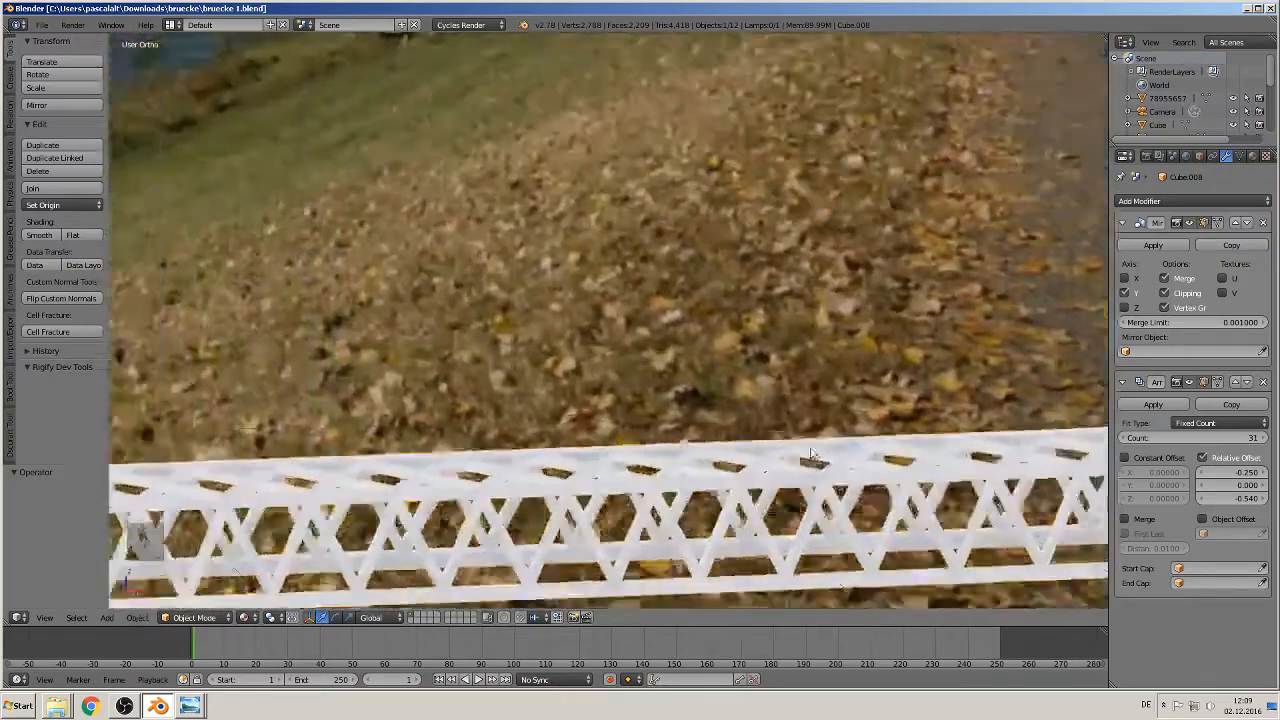
{"action": "scroll", "coordinate": [698, 410], "scroll_direction": "down", "scroll_amount": 5}
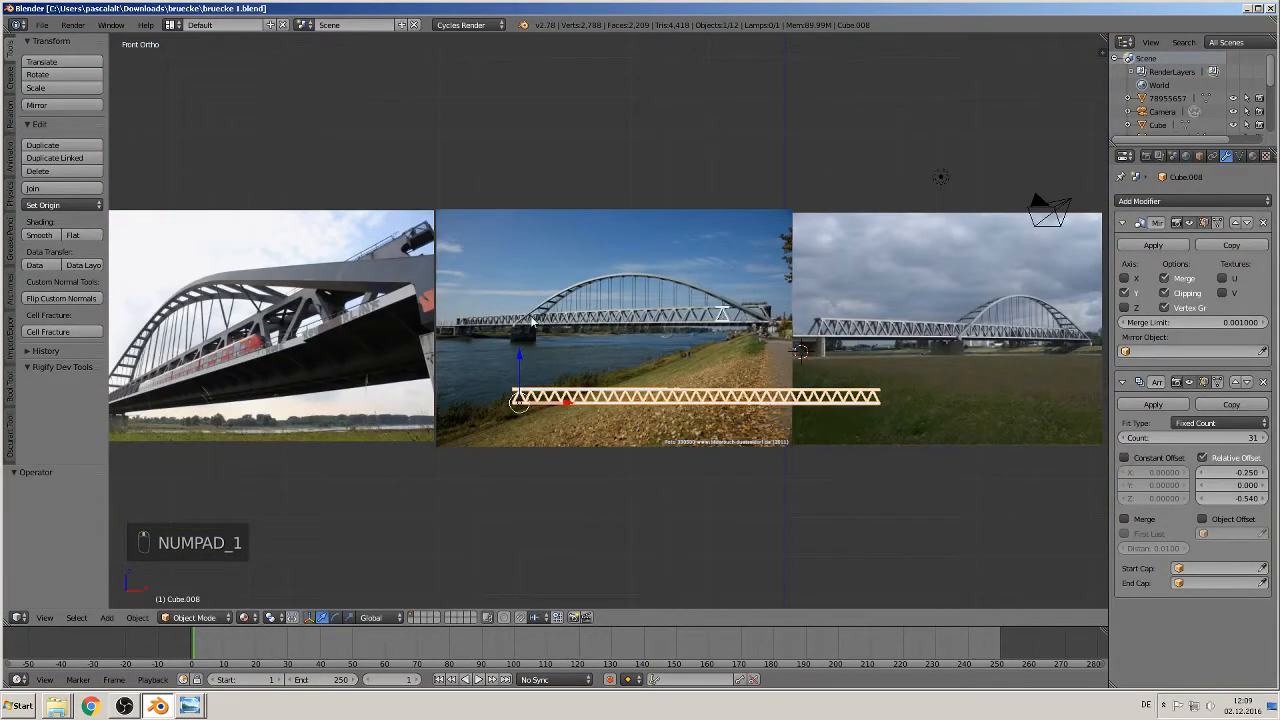
{"action": "scroll", "coordinate": [503, 393], "scroll_direction": "up", "scroll_amount": 3}
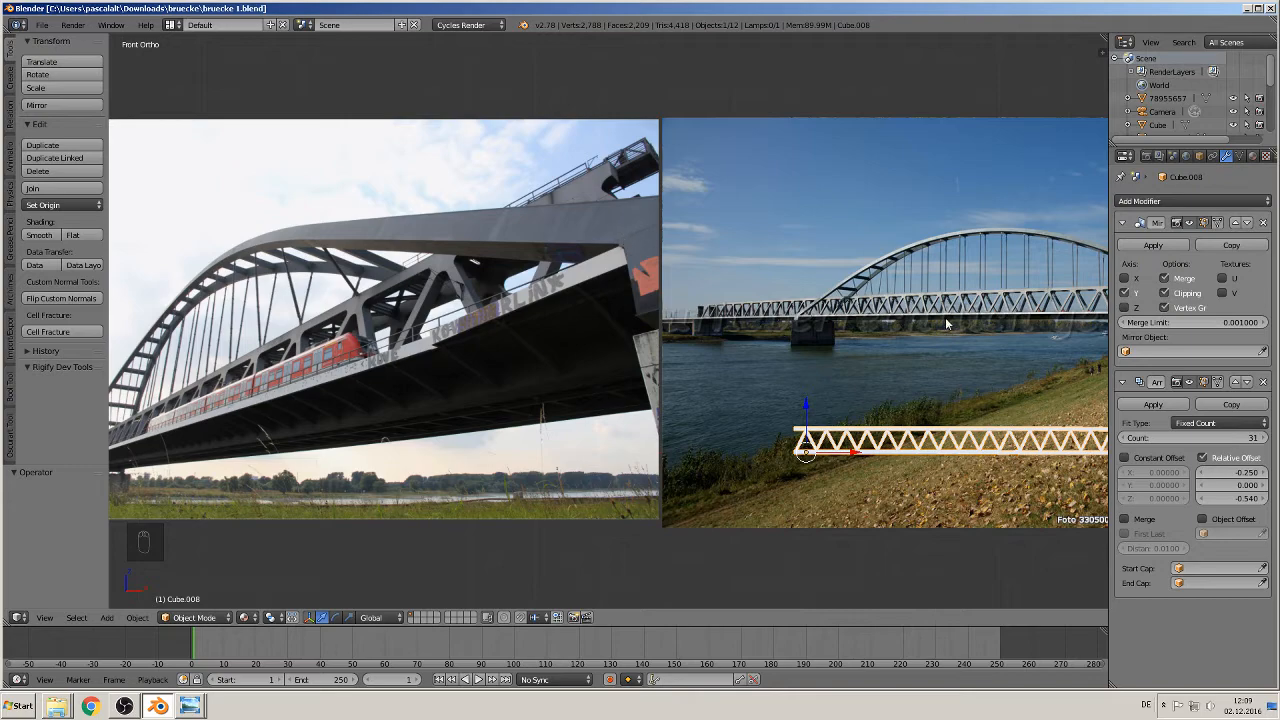
{"action": "middle_click_drag", "start_coordinate": [881, 338], "coordinate": [340, 321], "text": "shift"}
{"action": "scroll", "coordinate": [640, 316], "scroll_direction": "down", "scroll_amount": 2}
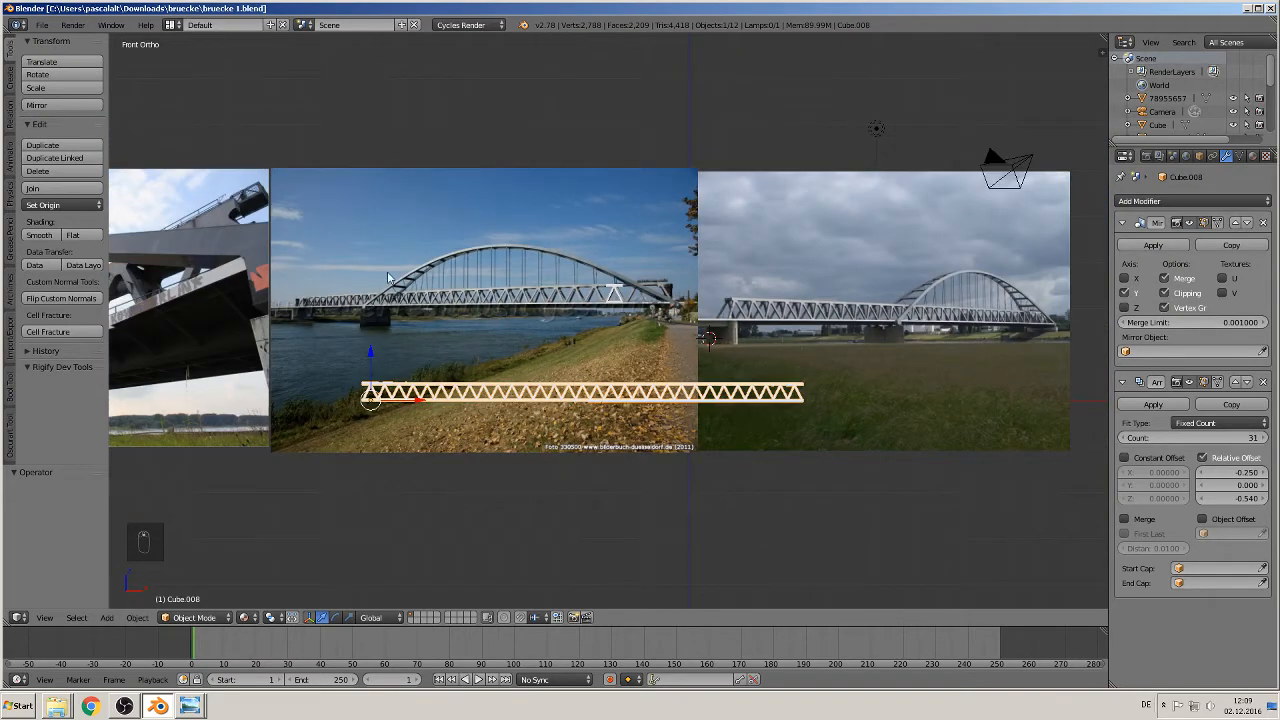
{"action": "middle_click_drag", "start_coordinate": [557, 330], "coordinate": [702, 372], "text": "shift"}
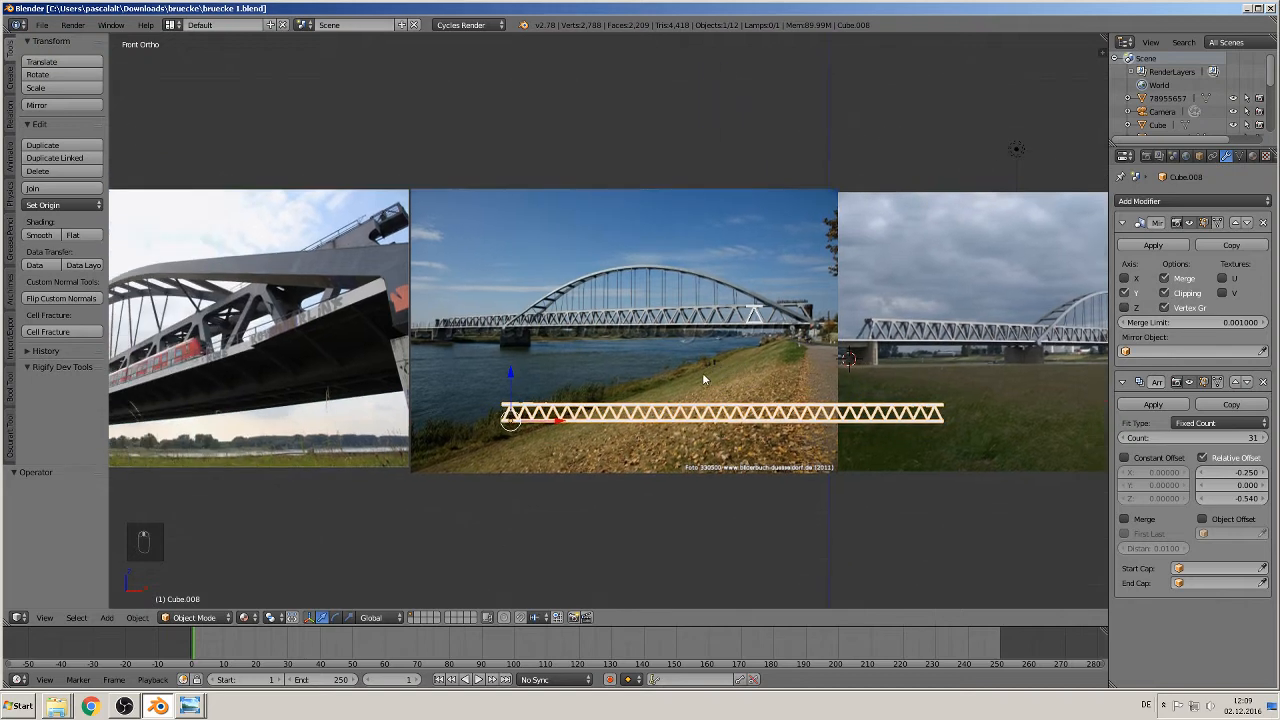
{"action": "scroll", "coordinate": [647, 352], "scroll_direction": "up", "scroll_amount": 1}
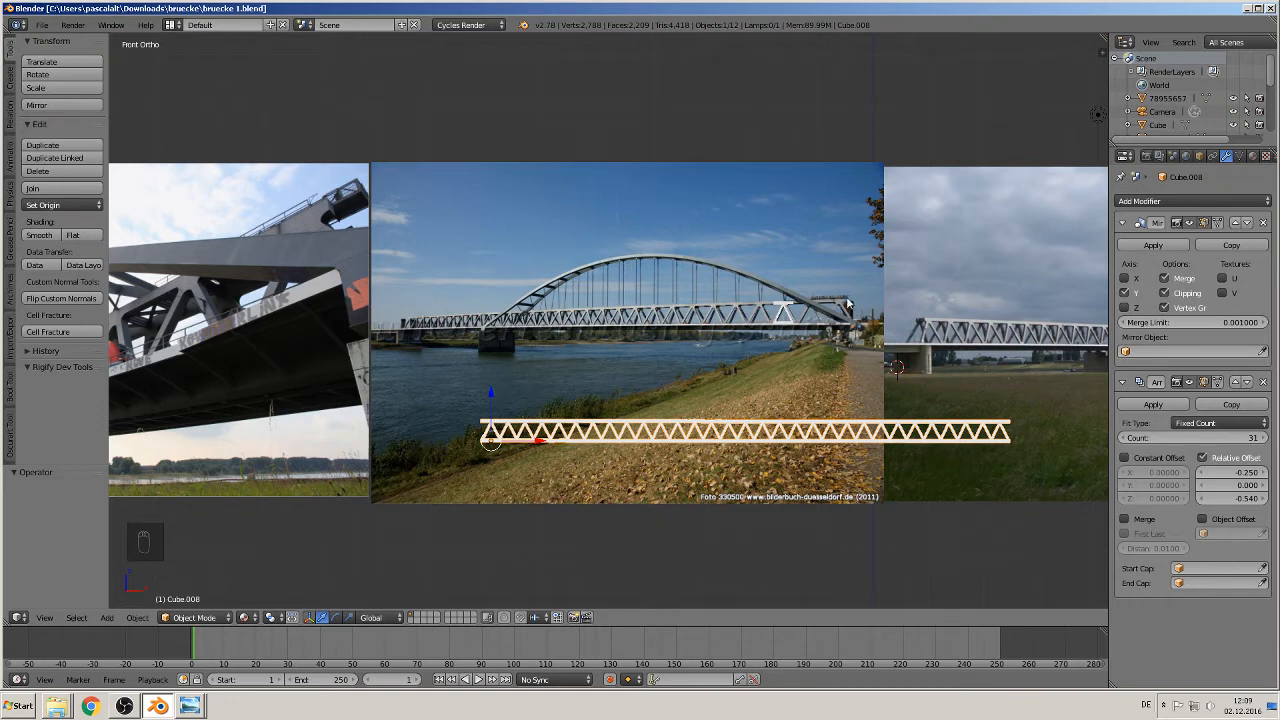
Place the 3D cursor at the arch's foot on the river pier in the middle photo and add a Bezier curve there.
{"action": "scroll", "coordinate": [560, 358], "scroll_direction": "up", "scroll_amount": 3}
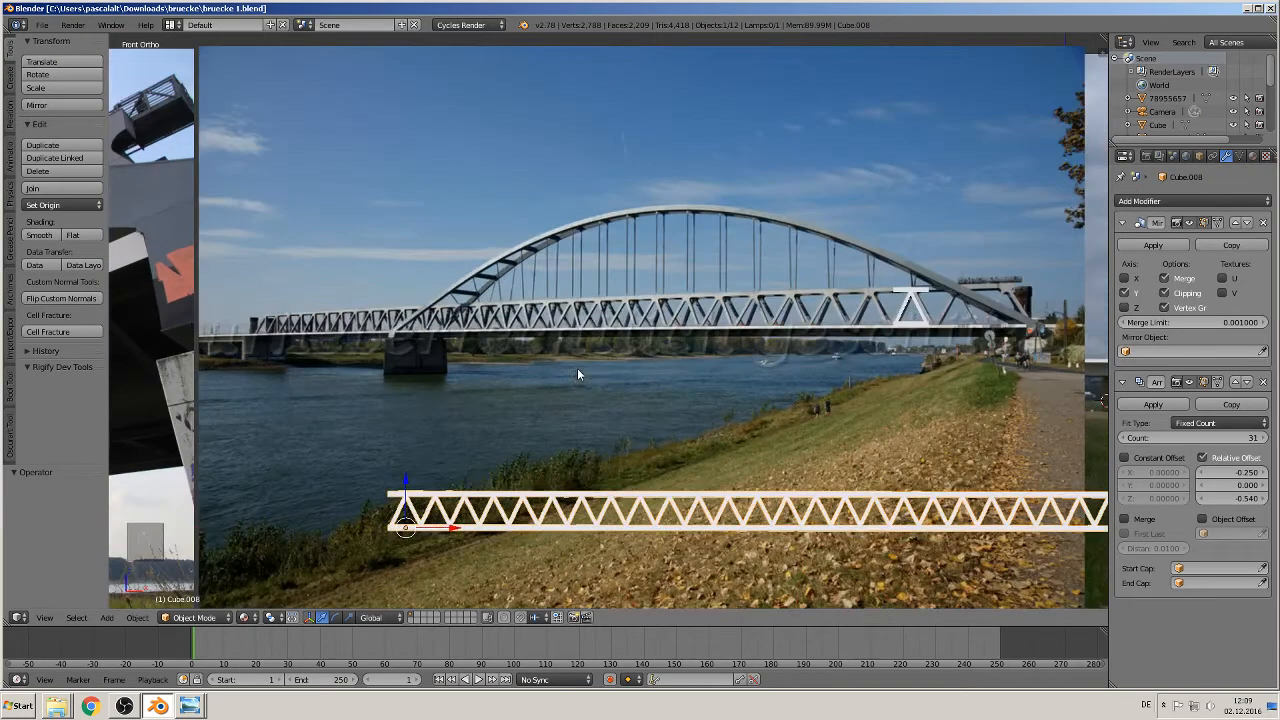
{"action": "left_click", "coordinate": [393, 333]}
{"action": "left_click", "coordinate": [106, 617]}
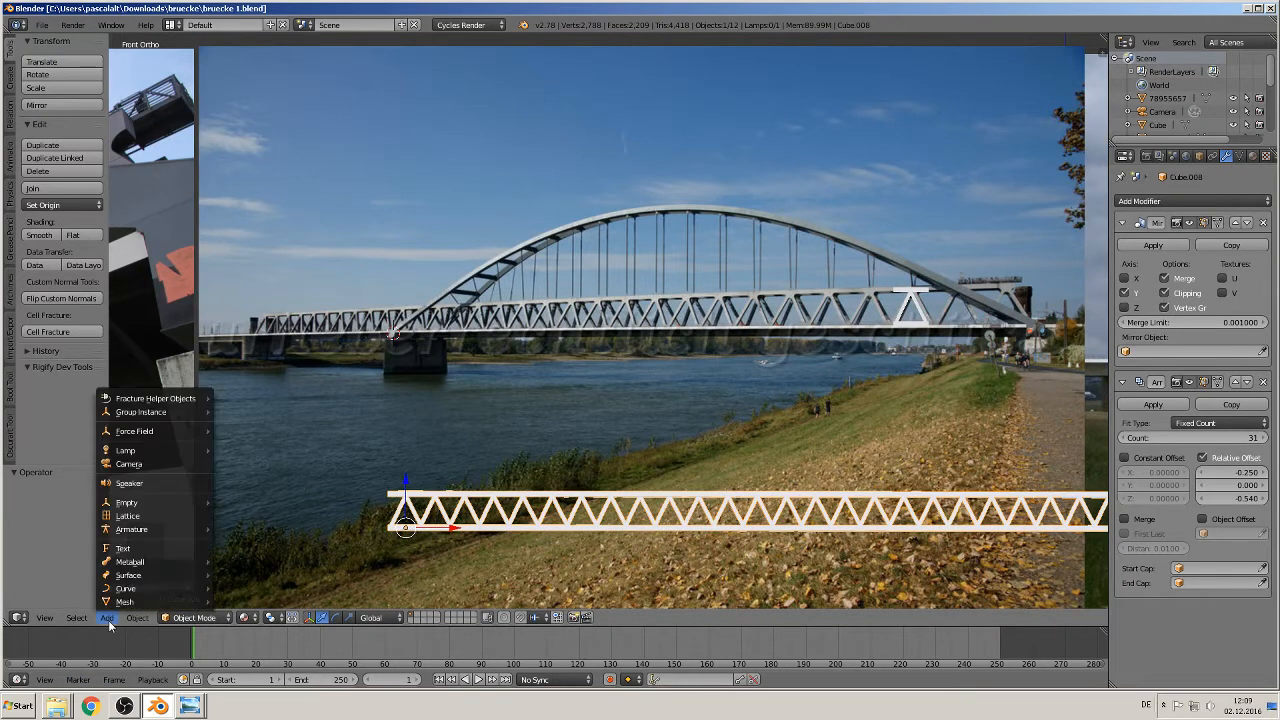
{"action": "mouse_move", "coordinate": [122, 590]}
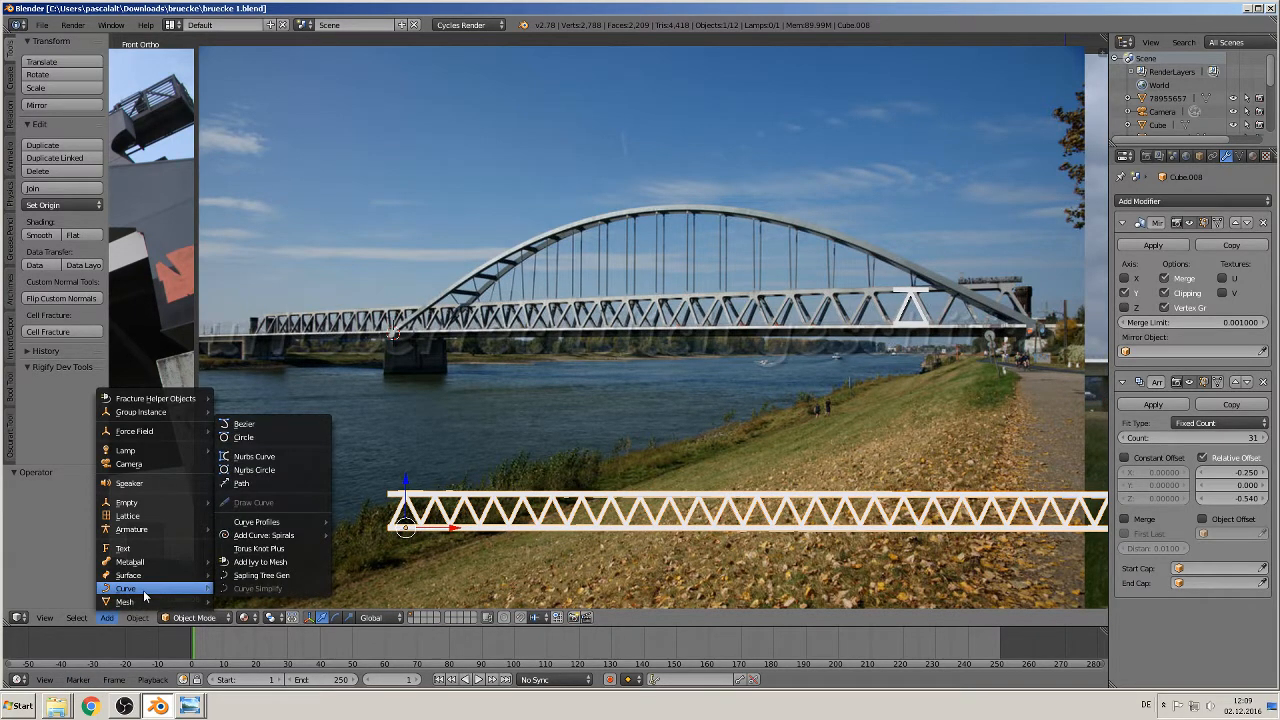
{"action": "key", "text": "Escape"}
{"action": "left_click", "coordinate": [108, 617]}
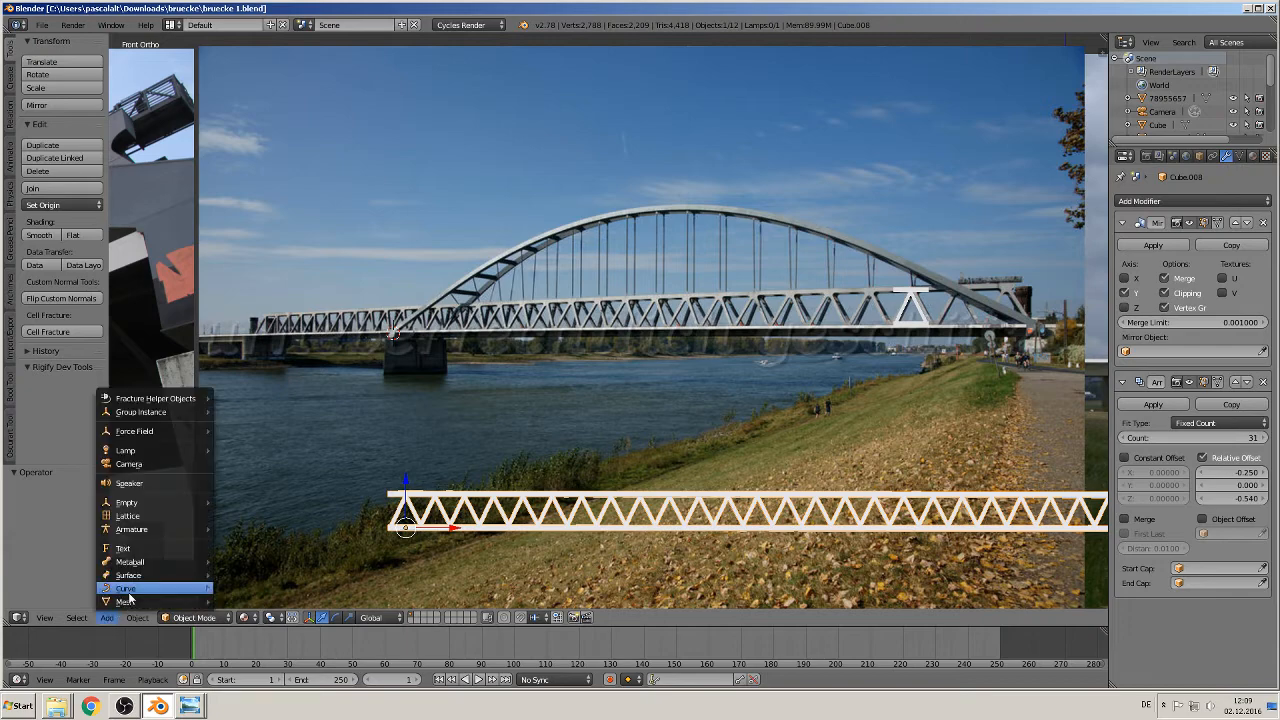
{"action": "mouse_move", "coordinate": [128, 589]}
{"action": "left_click", "coordinate": [244, 424]}
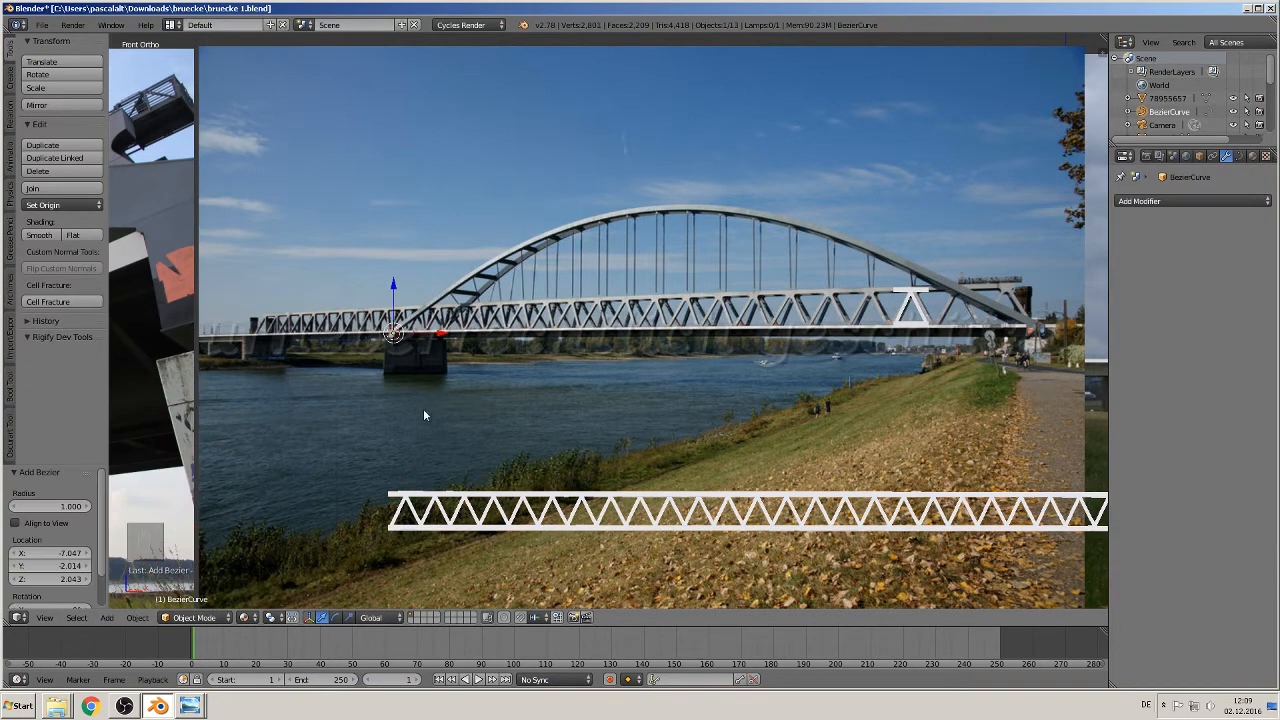
Rotate the Bezier curve 90° about X and shift it about 1 unit along X so it starts at the arch's foot.
{"action": "key", "text": "r"}
{"action": "key", "text": "x"}
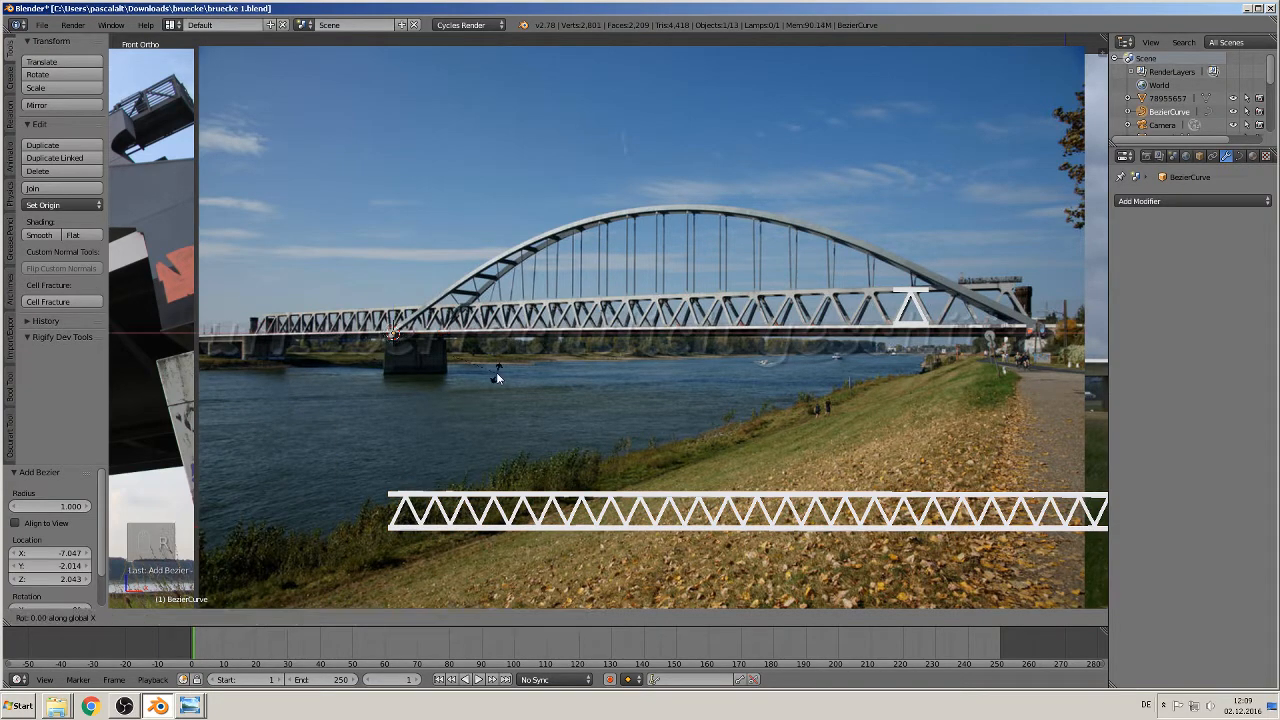
{"action": "key", "text": "9"}
{"action": "key", "text": "0"}
{"action": "key", "text": "Return"}
{"action": "scroll", "coordinate": [444, 391], "scroll_direction": "up", "scroll_amount": 5}
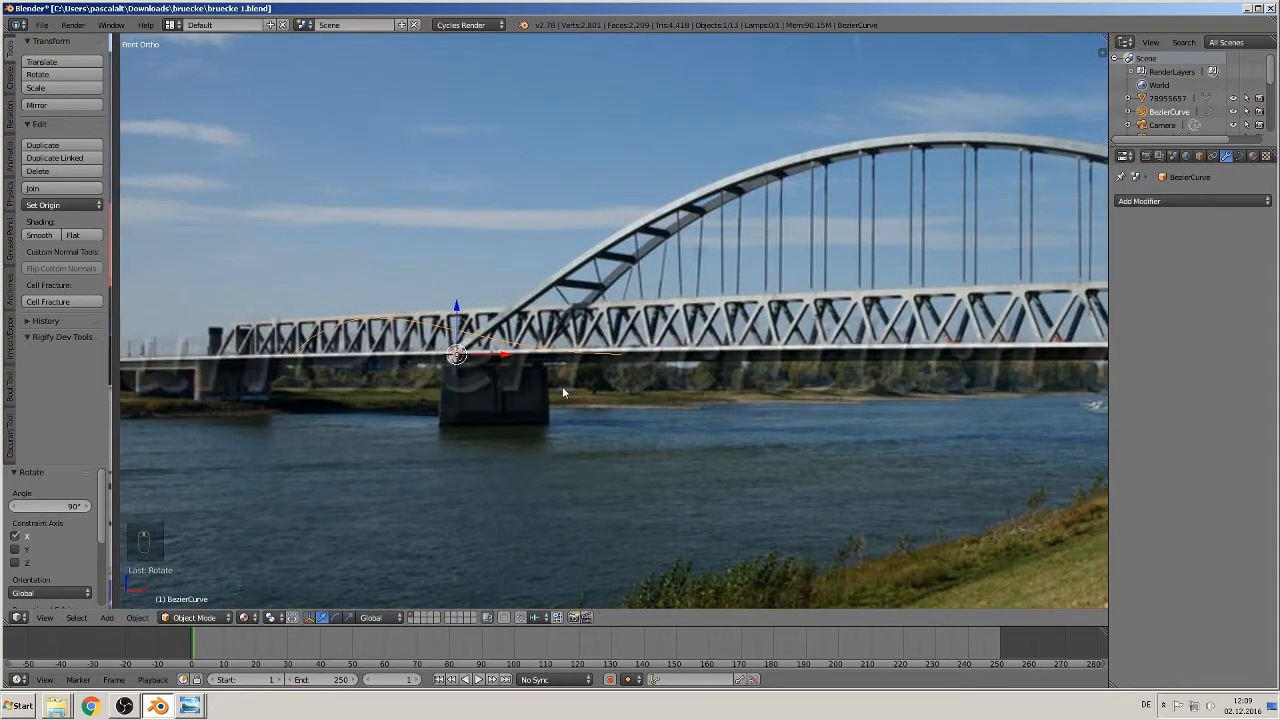
{"action": "key", "text": "g"}
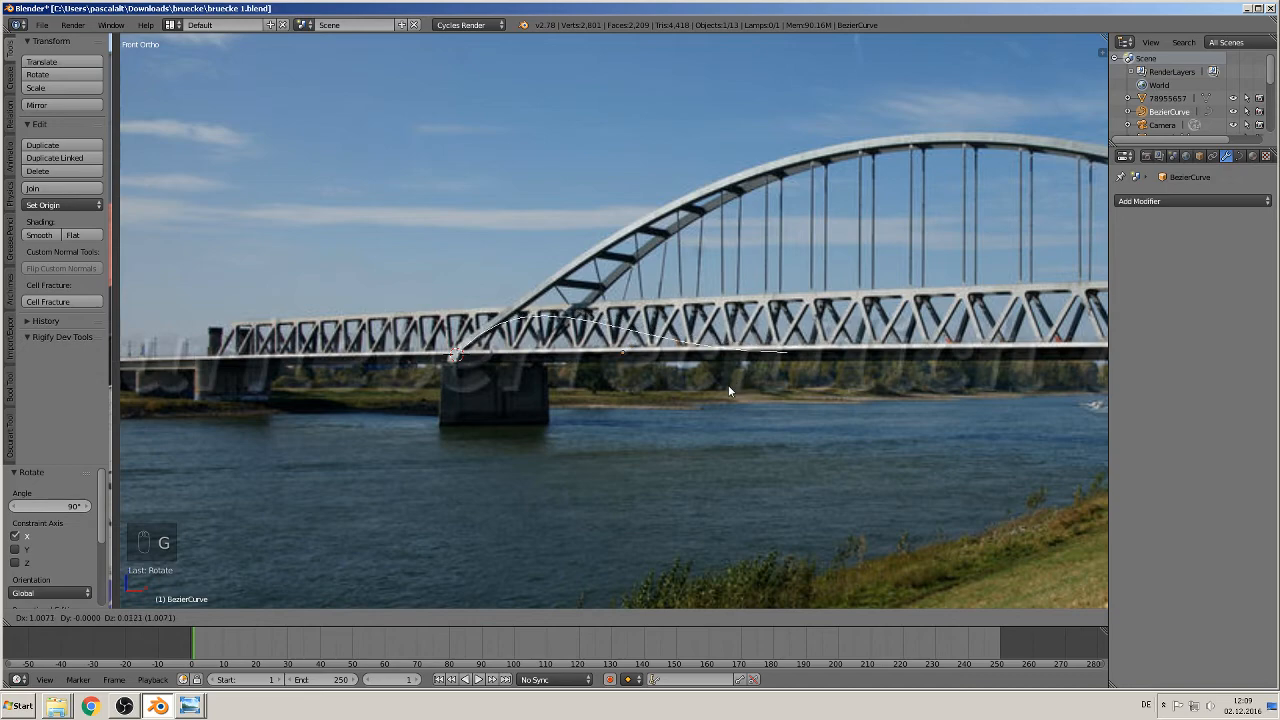
{"action": "left_click", "coordinate": [724, 384]}
In Edit Mode, nudge the curve's starting control point by X -0.008 and Z -0.020 onto the arch's foot.
{"action": "key", "text": "Tab"}
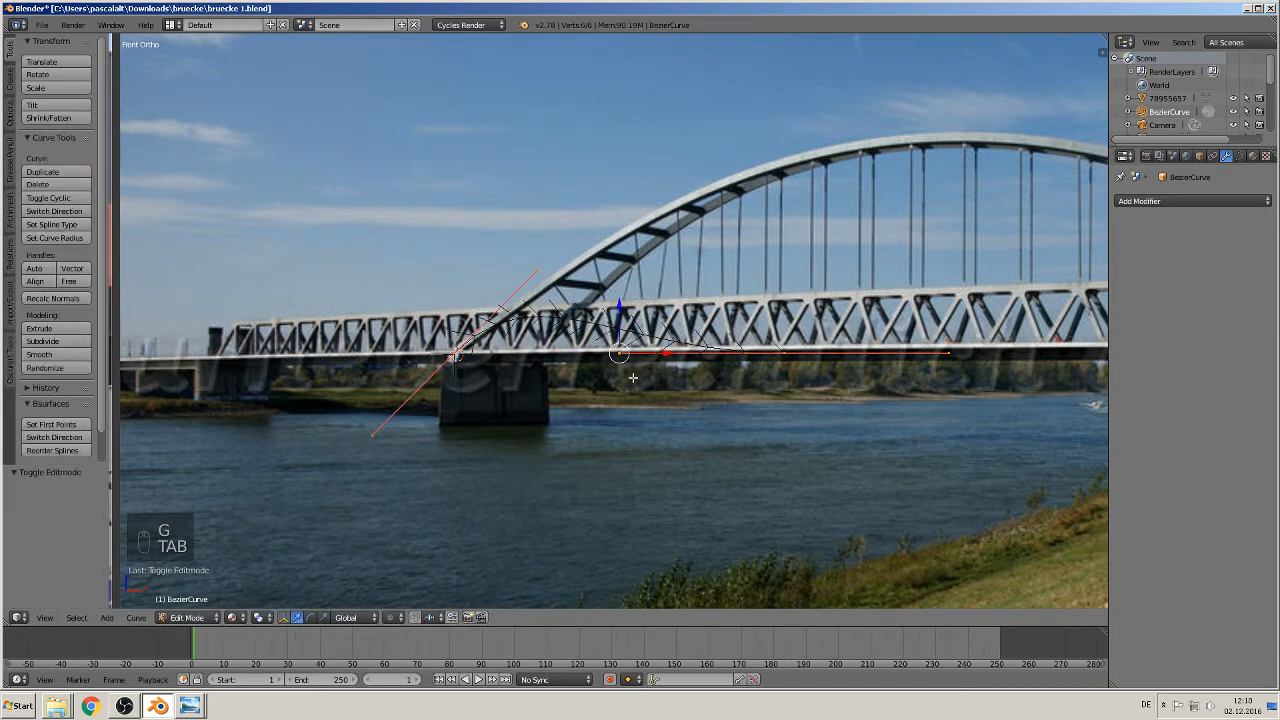
{"action": "right_click", "coordinate": [457, 354]}
{"action": "scroll", "coordinate": [492, 405], "scroll_direction": "up", "scroll_amount": 4}
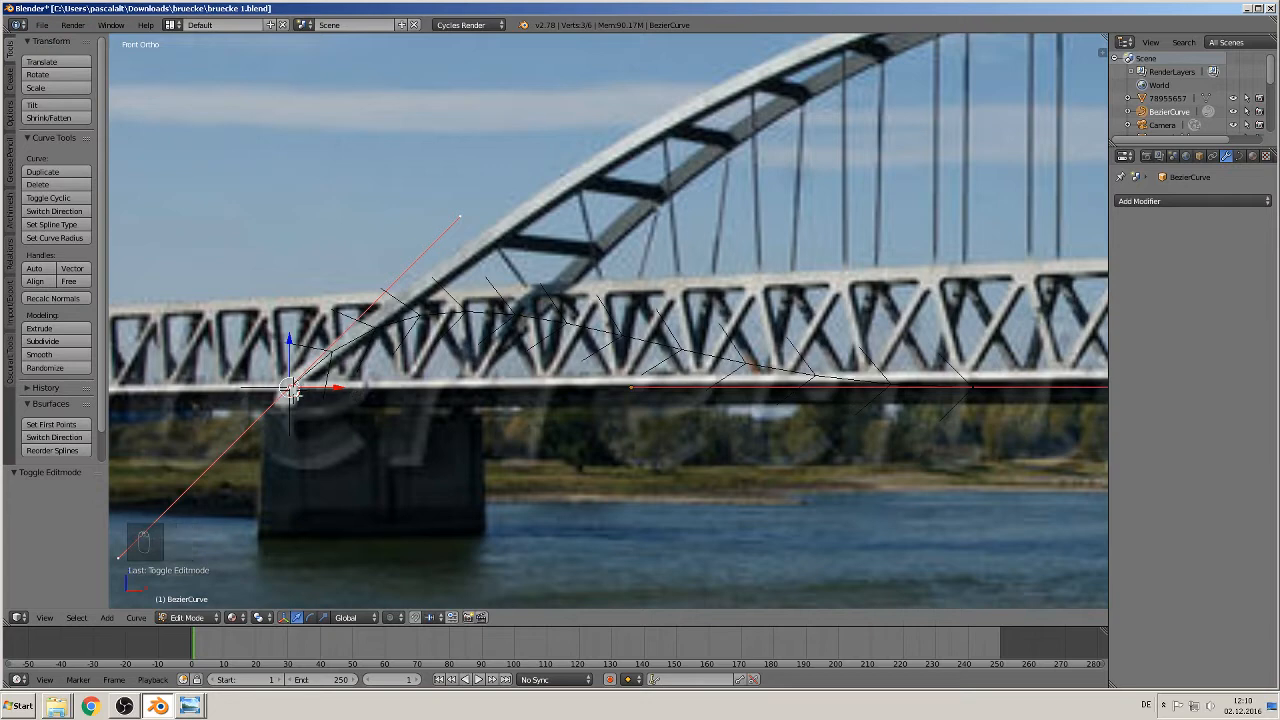
{"action": "key", "text": "g"}
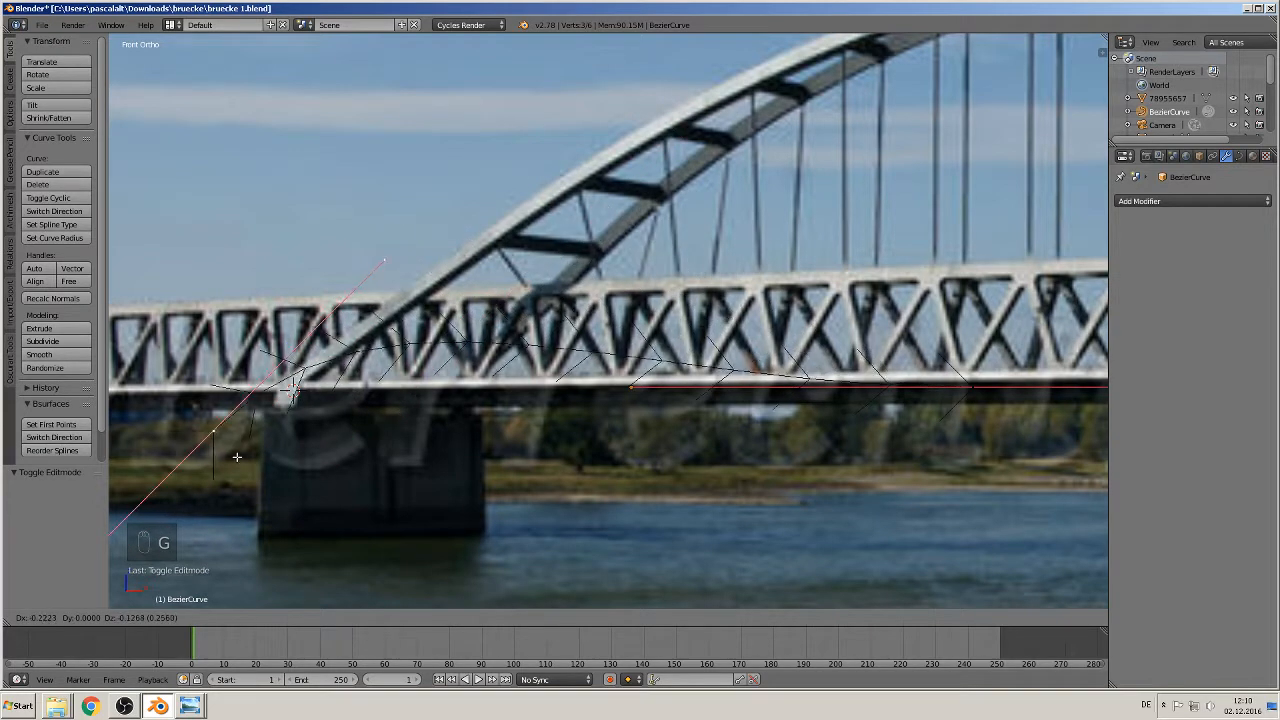
{"action": "left_click", "coordinate": [306, 421]}
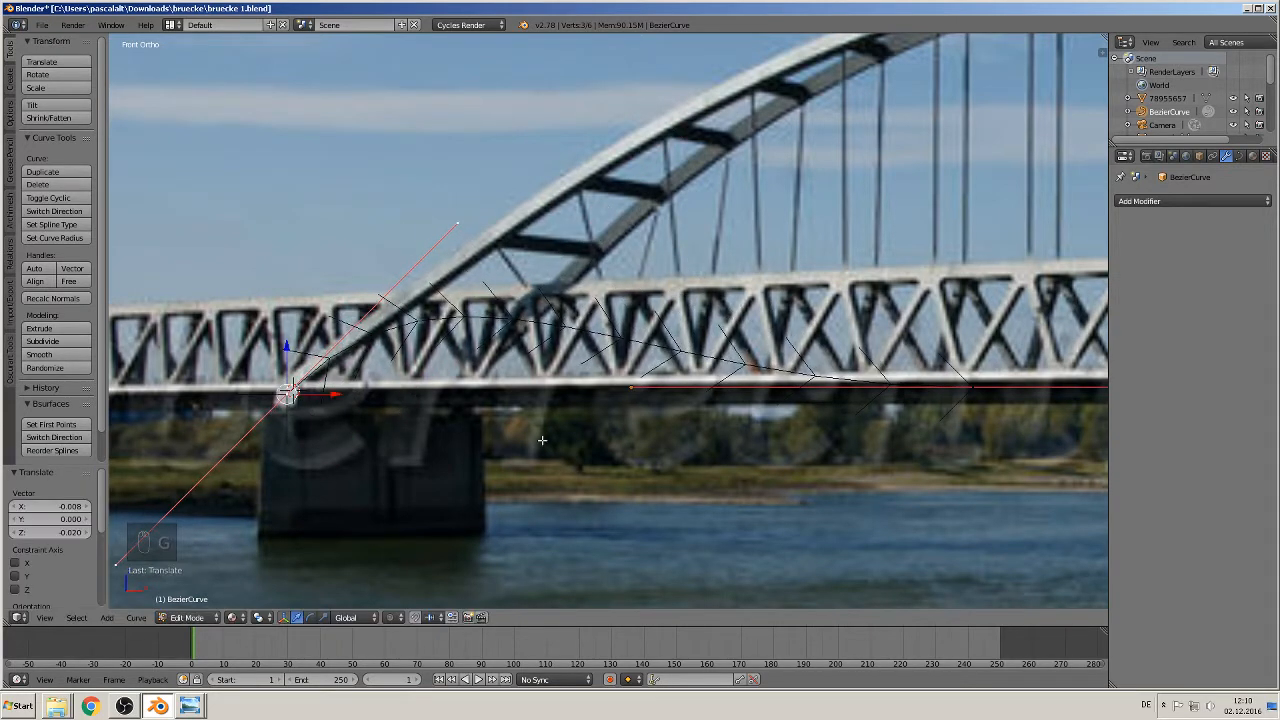
Move the curve's other control point by about X 0.893 and Z 1.315 to the crown of the arch.
{"action": "scroll", "coordinate": [600, 421], "scroll_direction": "down", "scroll_amount": 2}
{"action": "scroll", "coordinate": [600, 421], "scroll_direction": "down", "scroll_amount": 1}
{"action": "key", "text": "g"}
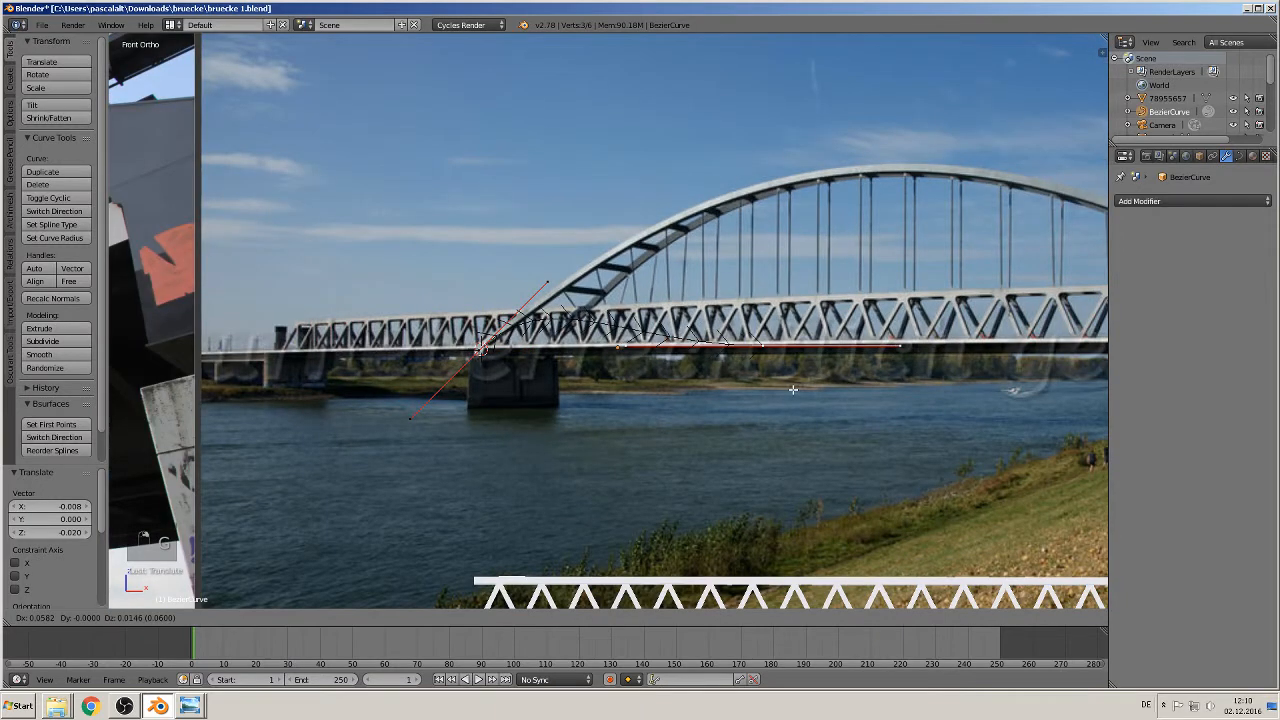
{"action": "left_click", "coordinate": [906, 210]}
{"action": "middle_click_drag", "start_coordinate": [786, 368], "coordinate": [609, 389], "text": "shift"}
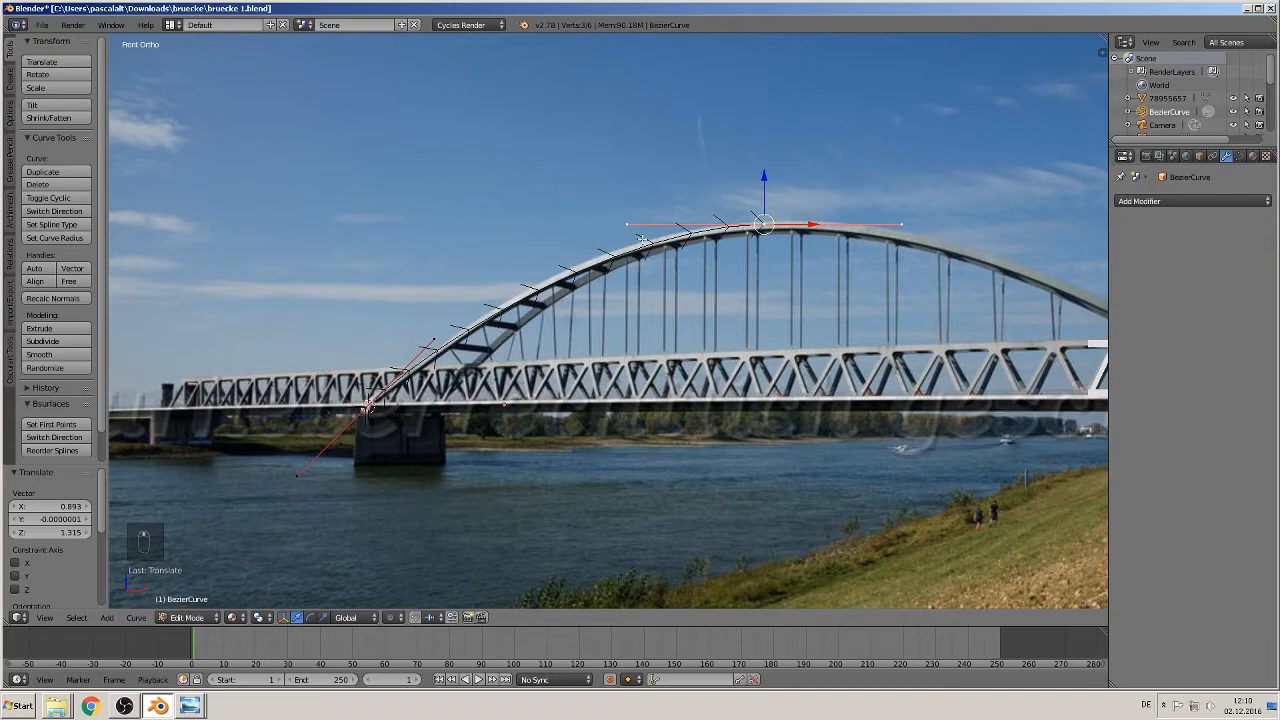
Move the crown point's handle on the pier side by about X -0.379 and Z -0.068 to follow the arch's upper edge.
{"action": "right_click", "coordinate": [628, 225]}
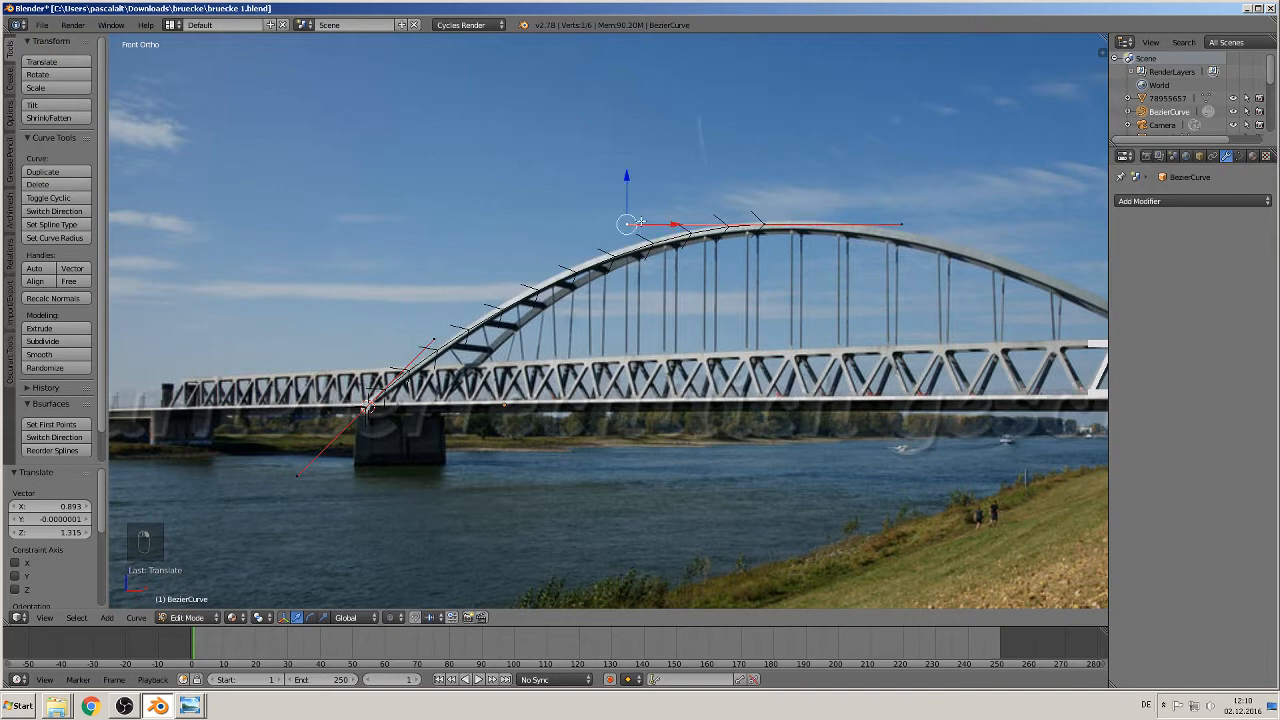
{"action": "key", "text": "g"}
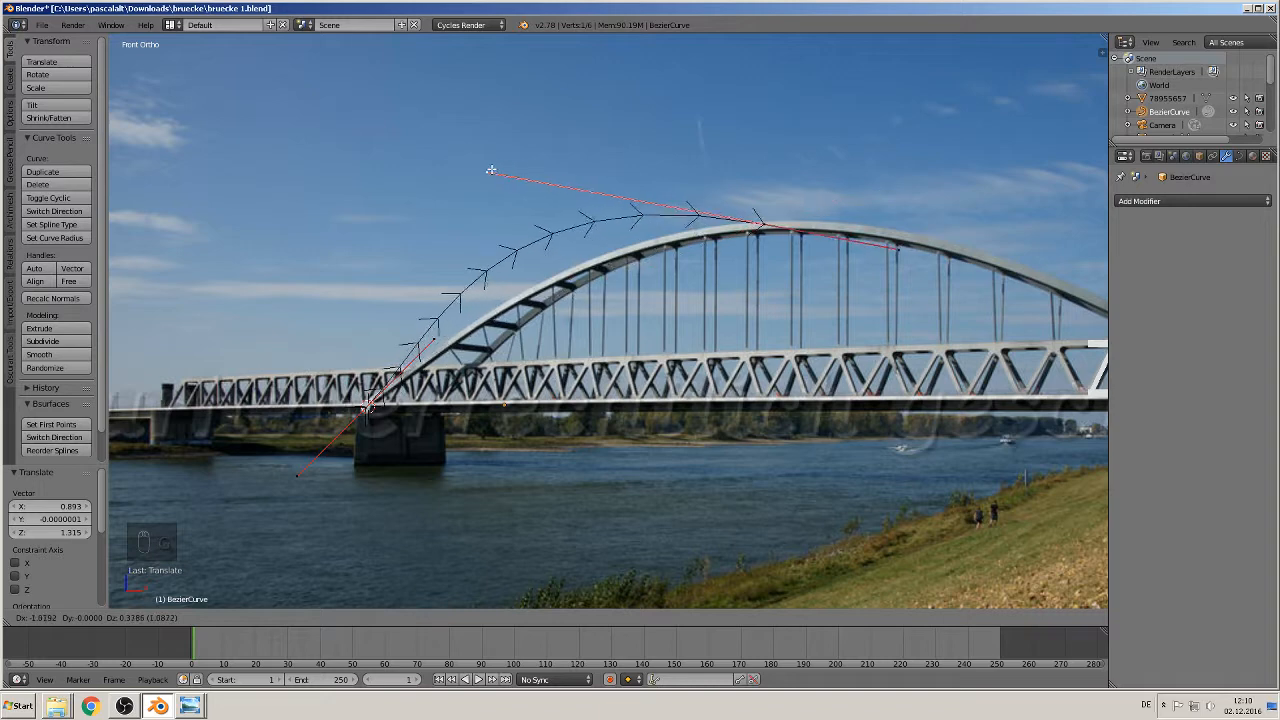
{"action": "left_click", "coordinate": [588, 231]}
Move the foot point's upper handle by about X 0.029 and Z -0.034 to match the arch, and return to Object Mode.
{"action": "right_click", "coordinate": [420, 333]}
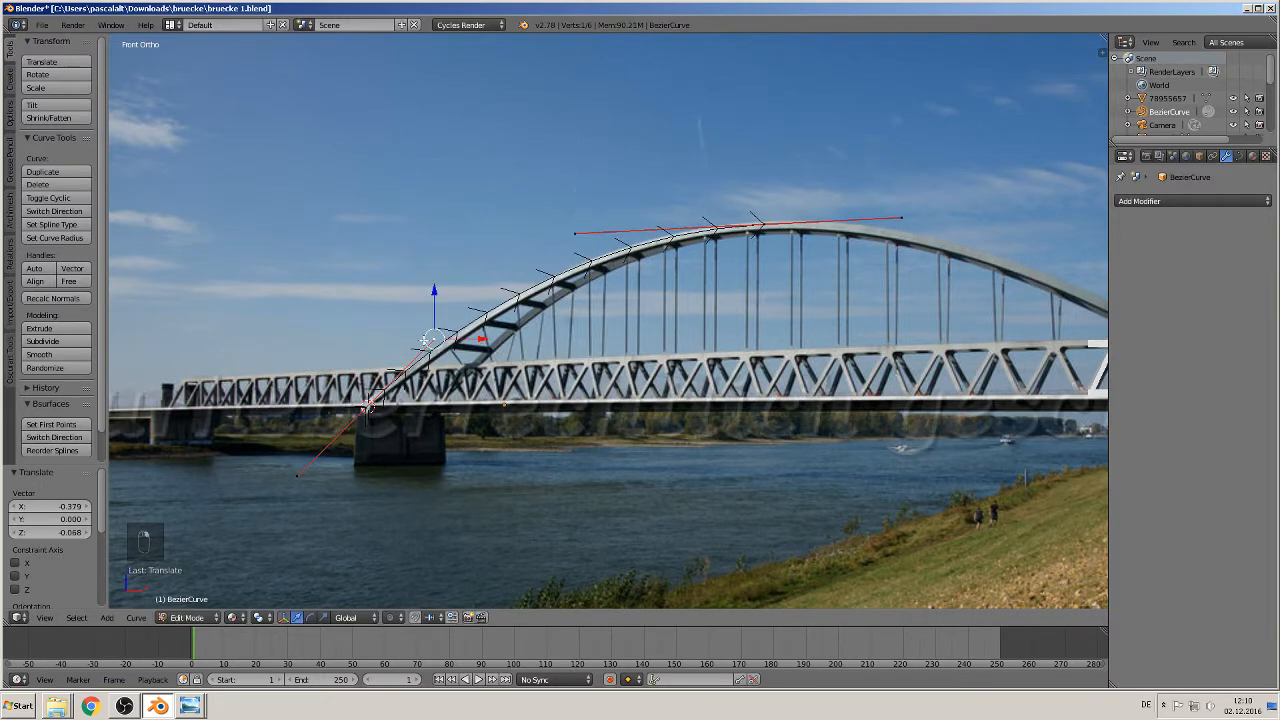
{"action": "key", "text": "g"}
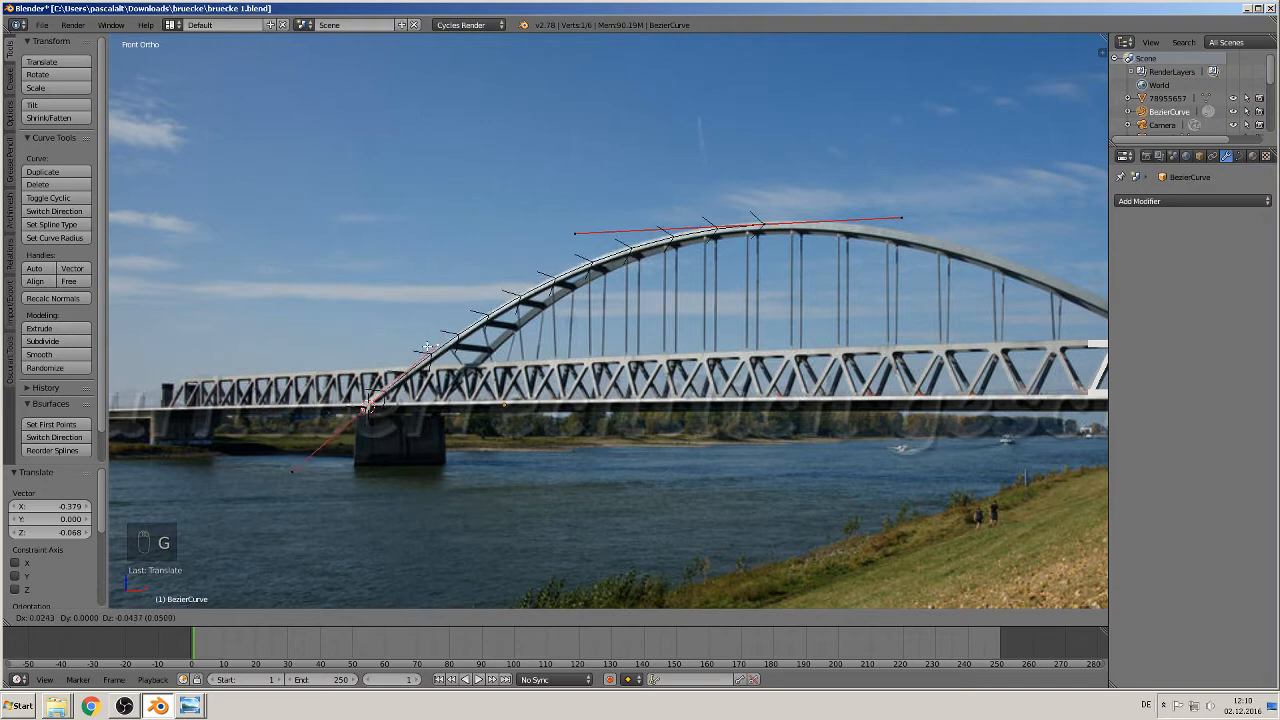
{"action": "left_click", "coordinate": [438, 345]}
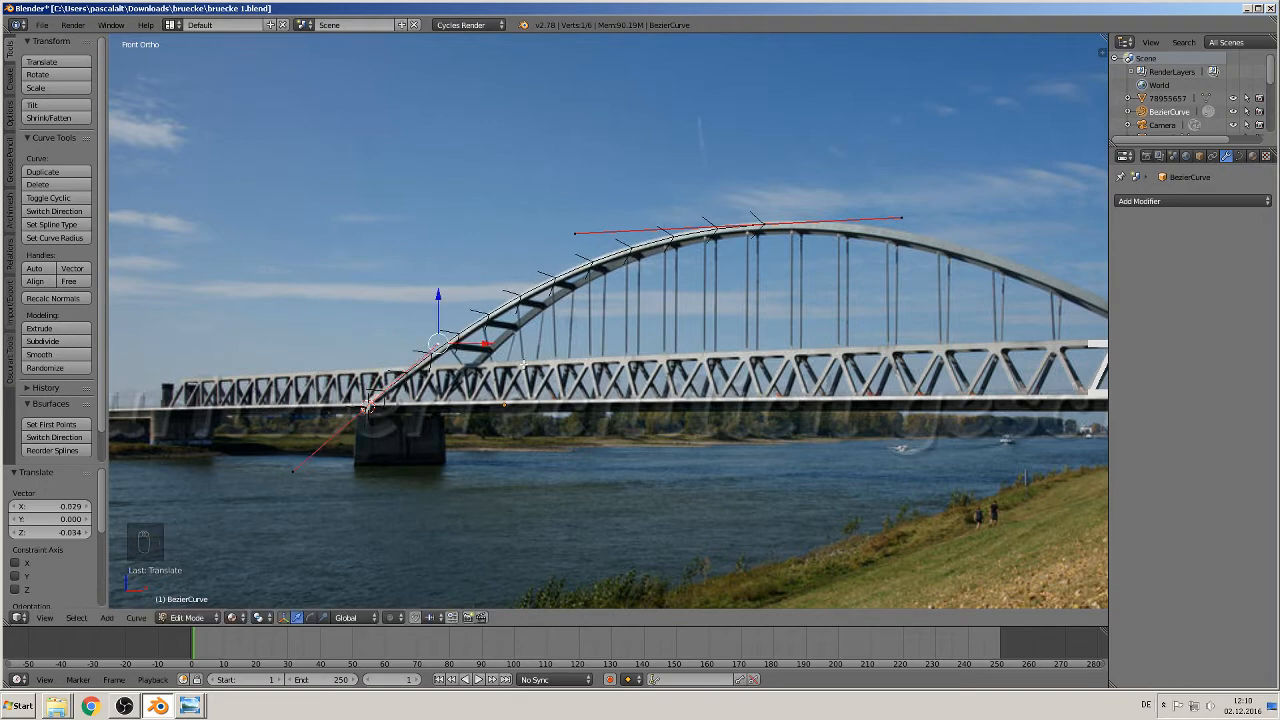
{"action": "scroll", "coordinate": [552, 390], "scroll_direction": "up", "scroll_amount": 4}
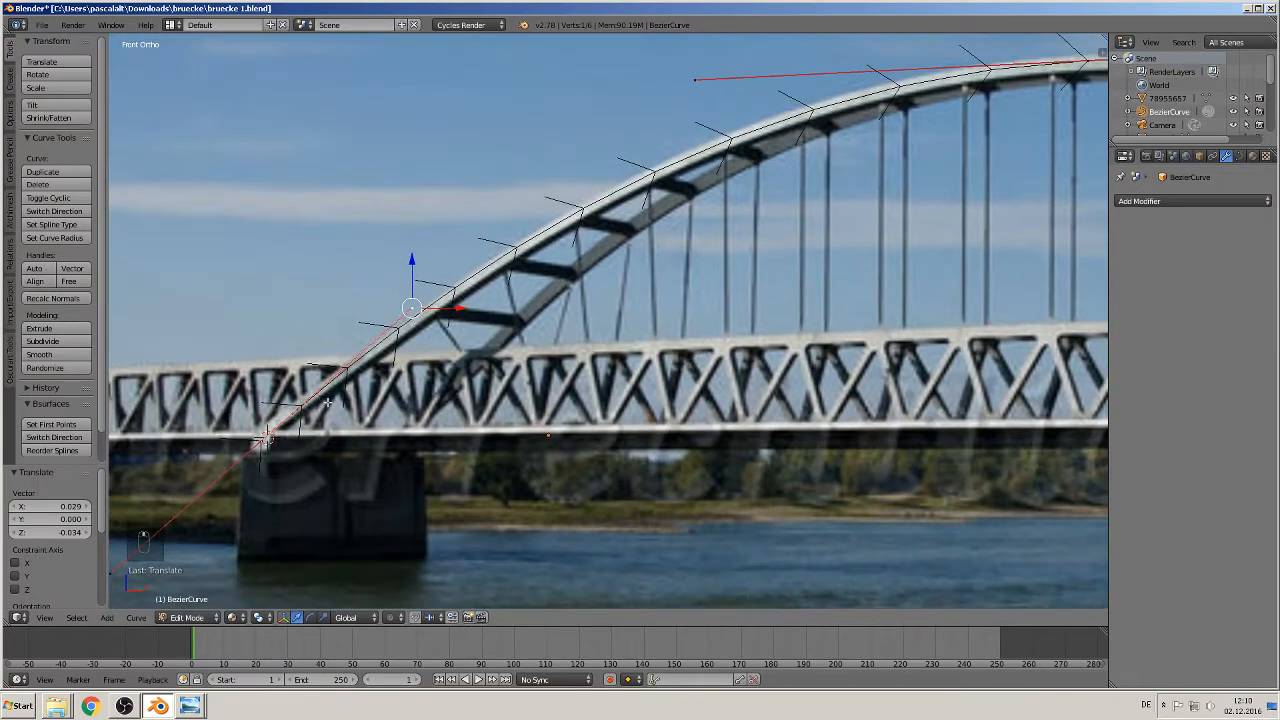
{"action": "scroll", "coordinate": [452, 405], "scroll_direction": "down", "scroll_amount": 8}
{"action": "key", "text": "Tab"}
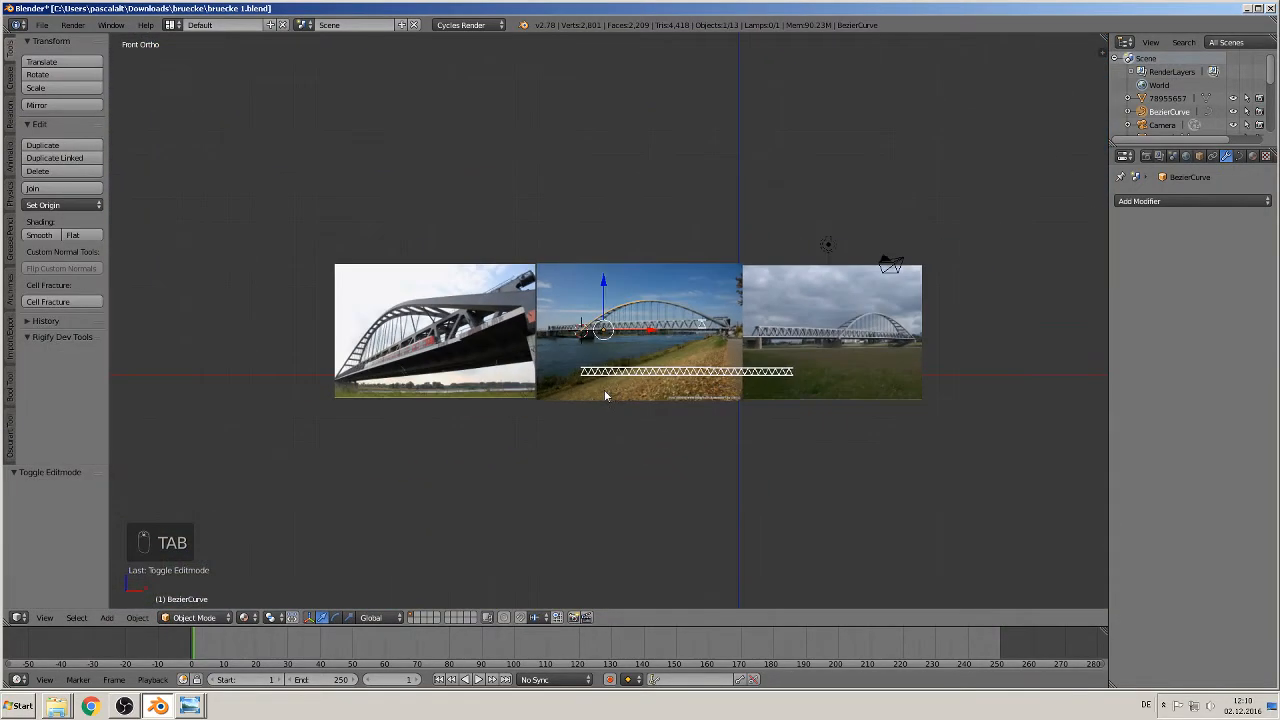
Move the arch curve by about X 18.090 into the empty area beside the reference photos.
{"action": "middle_click_drag", "start_coordinate": [605, 395], "coordinate": [330, 397], "text": "shift"}
{"action": "left_click_drag", "start_coordinate": [379, 330], "coordinate": [780, 343]}
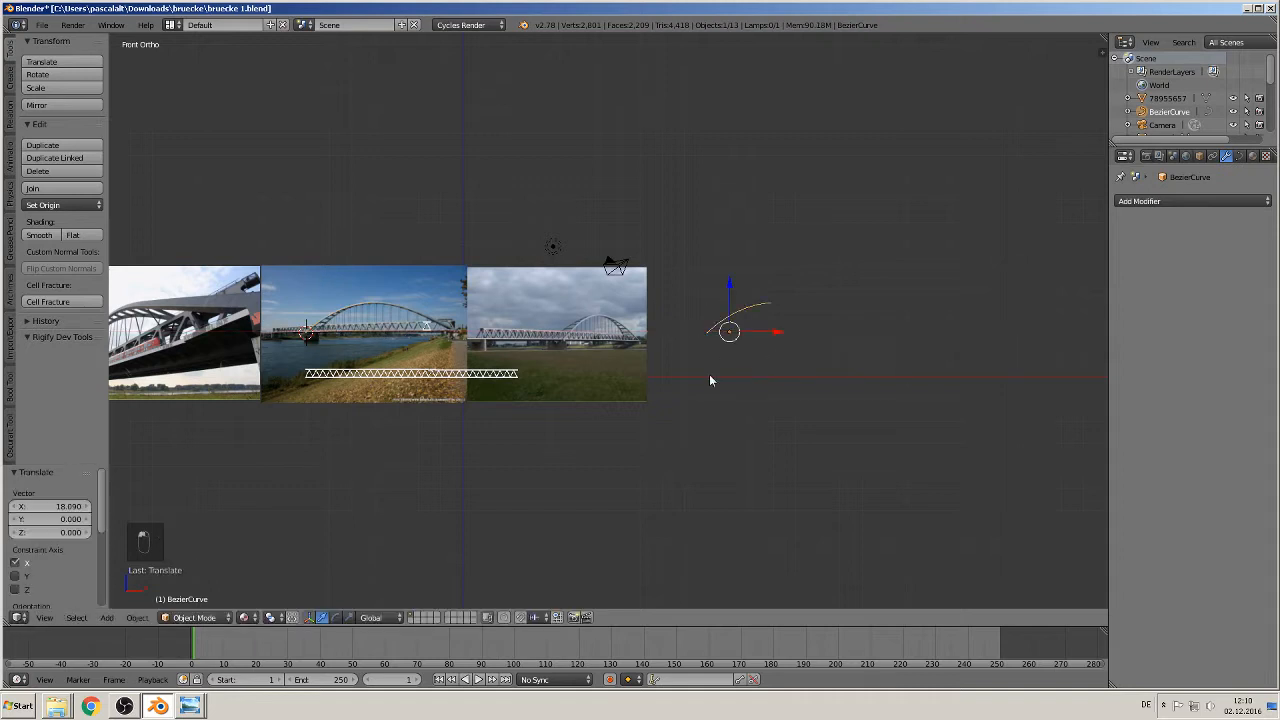
{"action": "middle_click_drag", "start_coordinate": [709, 374], "coordinate": [567, 355], "text": "shift"}
{"action": "scroll", "coordinate": [604, 360], "scroll_direction": "up", "scroll_amount": 7}
{"action": "scroll", "coordinate": [631, 358], "scroll_direction": "down", "scroll_amount": 3}
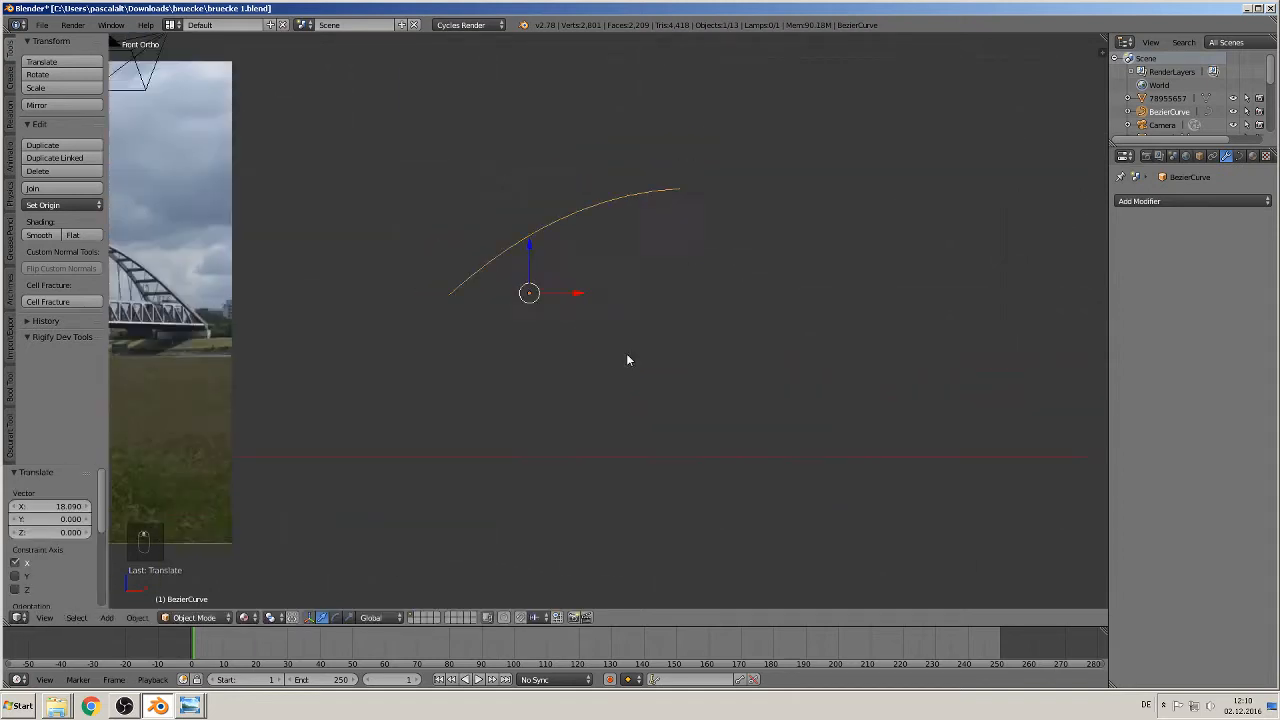
{"action": "middle_click_drag", "start_coordinate": [606, 367], "coordinate": [1000, 349], "text": "shift"}
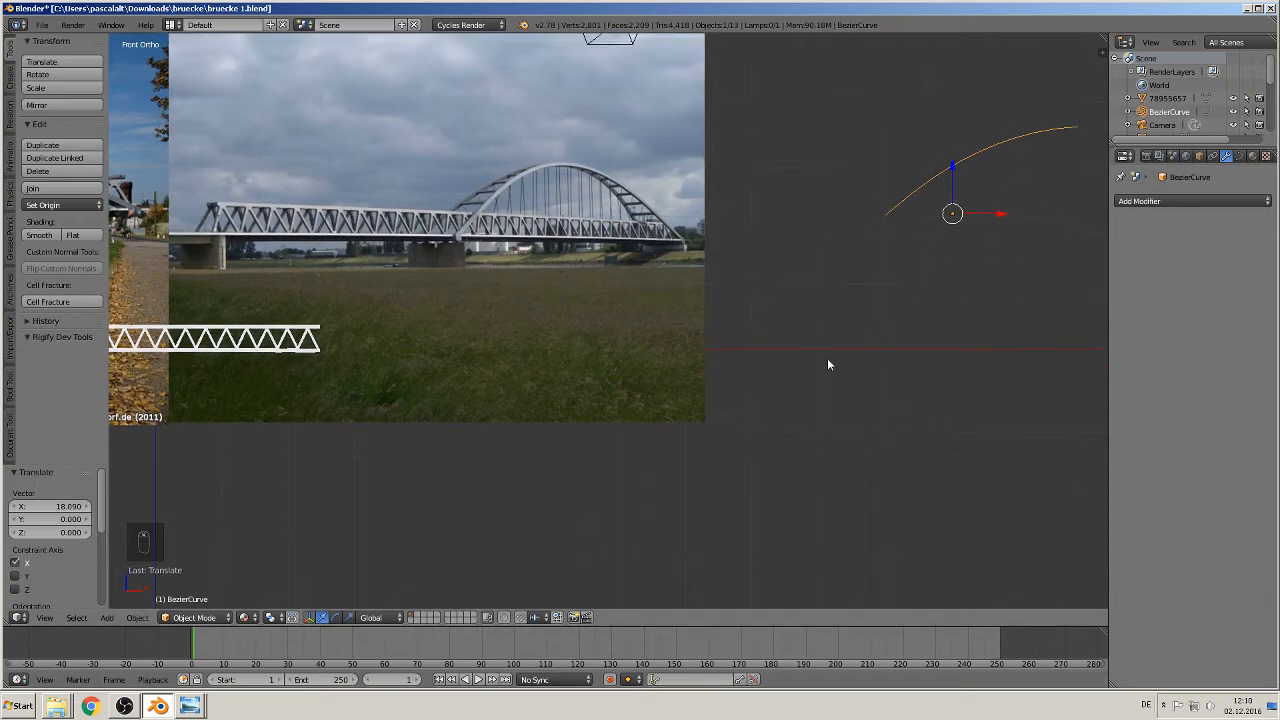
{"action": "scroll", "coordinate": [550, 366], "scroll_direction": "down", "scroll_amount": 3}
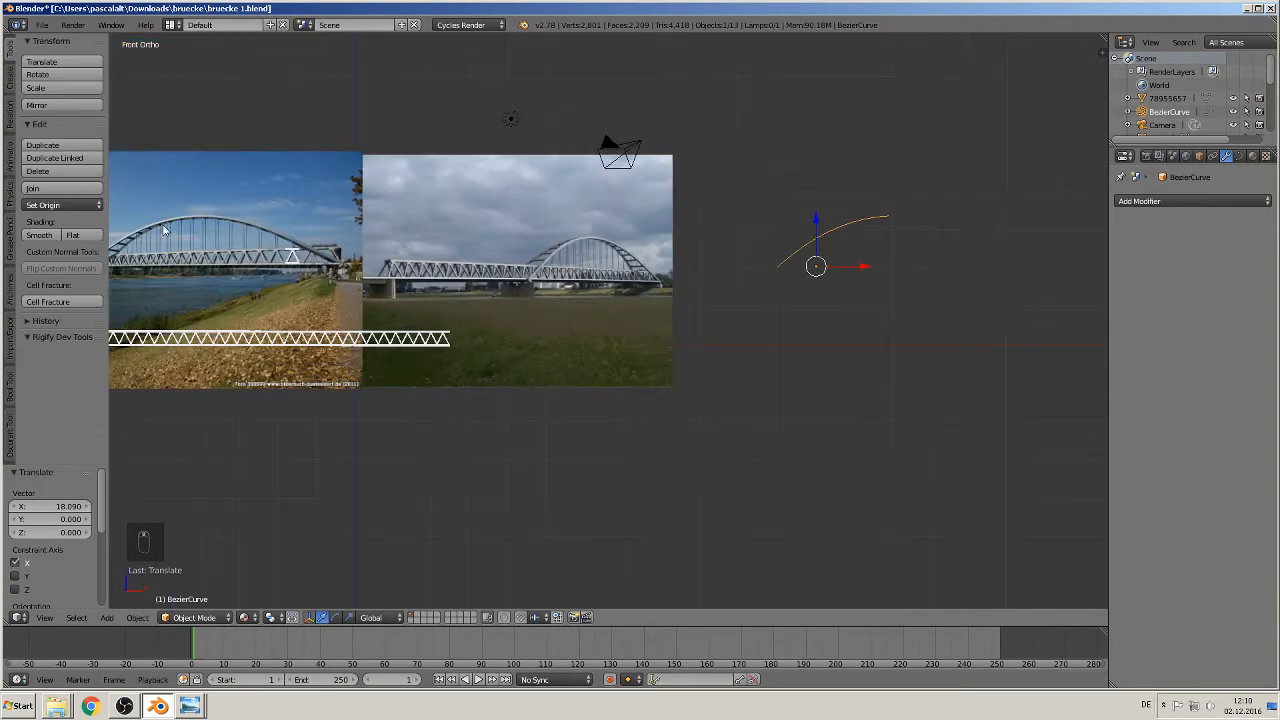
{"action": "middle_click_drag", "start_coordinate": [826, 236], "coordinate": [681, 276], "text": "shift"}
{"action": "scroll", "coordinate": [690, 280], "scroll_direction": "up", "scroll_amount": 2}
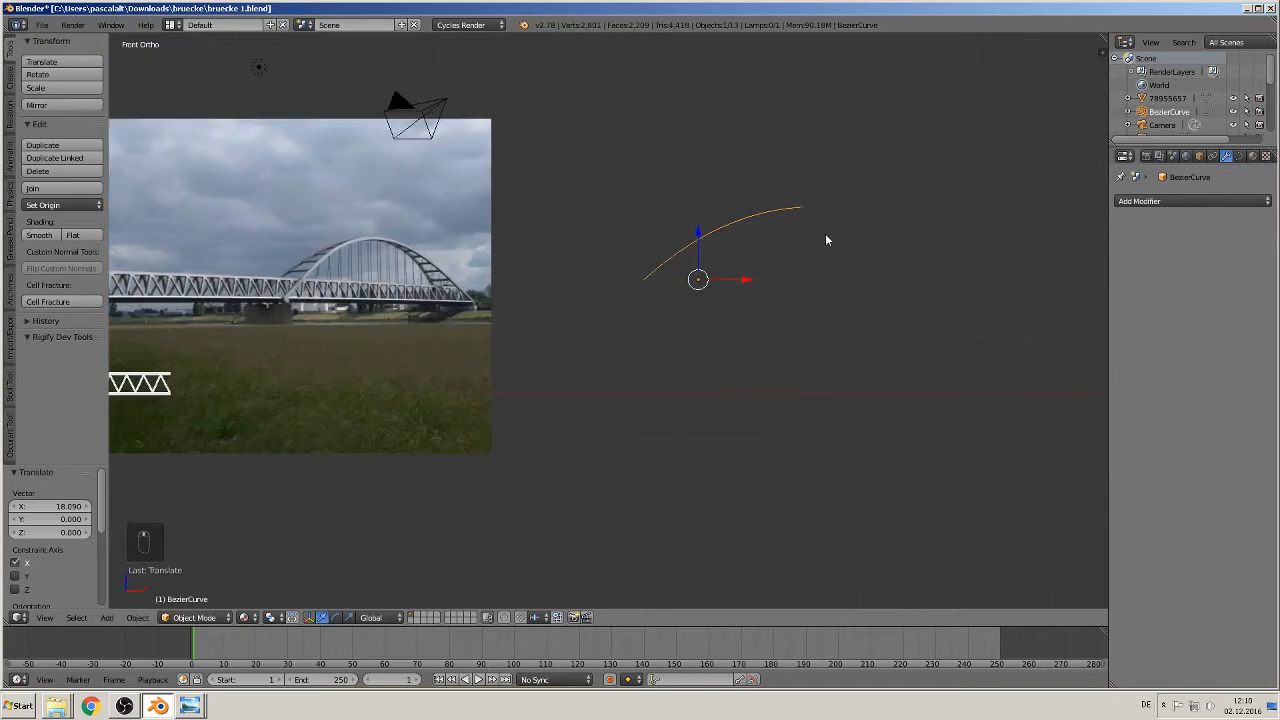
In Edit Mode, lower the curve's crown point slightly along Z and return to Object Mode.
{"action": "key", "text": "Tab"}
{"action": "right_click", "coordinate": [803, 206]}
{"action": "right_click_drag", "start_coordinate": [800, 167], "coordinate": [803, 180]}
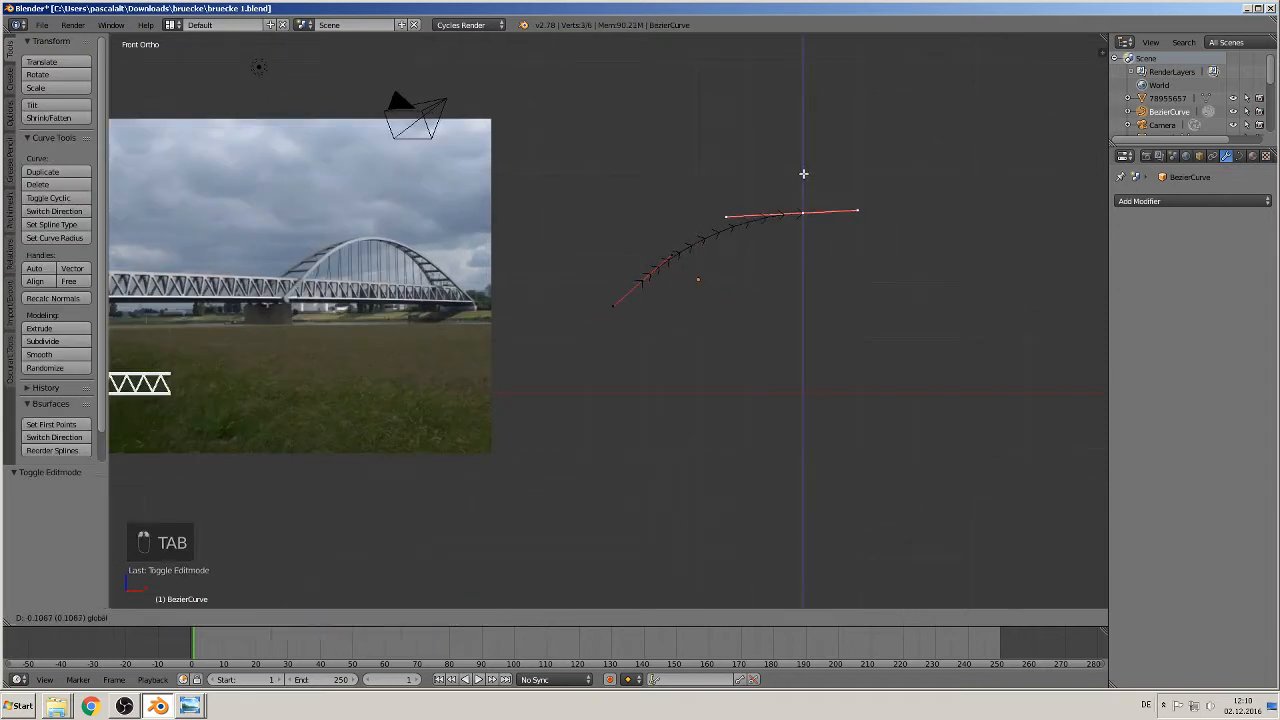
{"action": "key", "text": "Tab"}
{"action": "scroll", "coordinate": [814, 293], "scroll_direction": "down", "scroll_amount": 3}
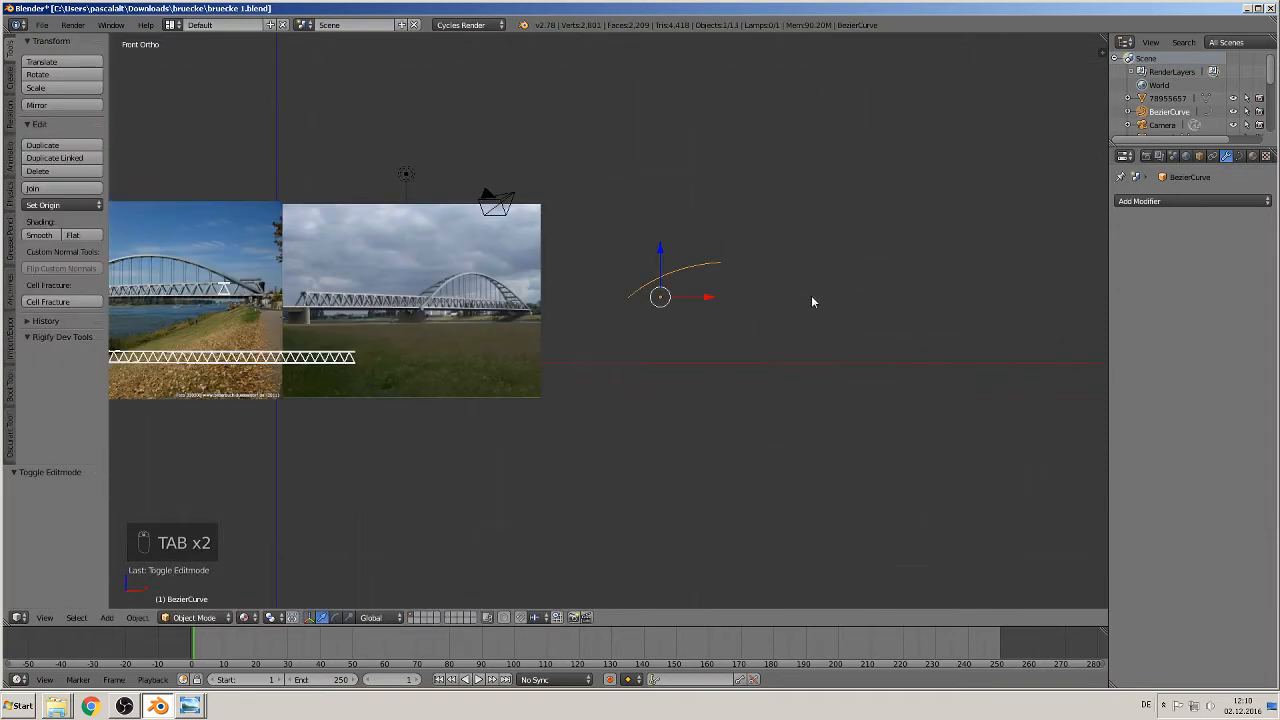
{"action": "middle_click_drag", "start_coordinate": [720, 346], "coordinate": [917, 363], "text": "shift"}
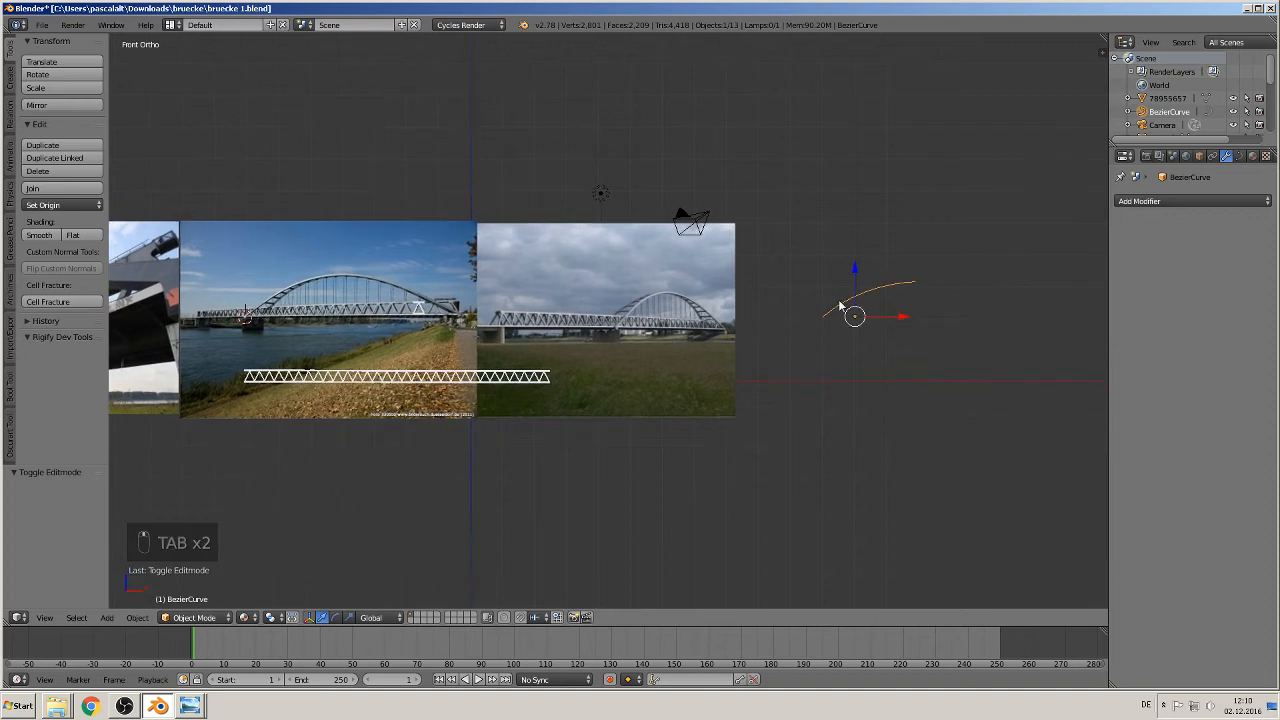
Raise the crown point by about Z 0.209 and extend its foot-side handle slightly towards the foot.
{"action": "key", "text": "Tab"}
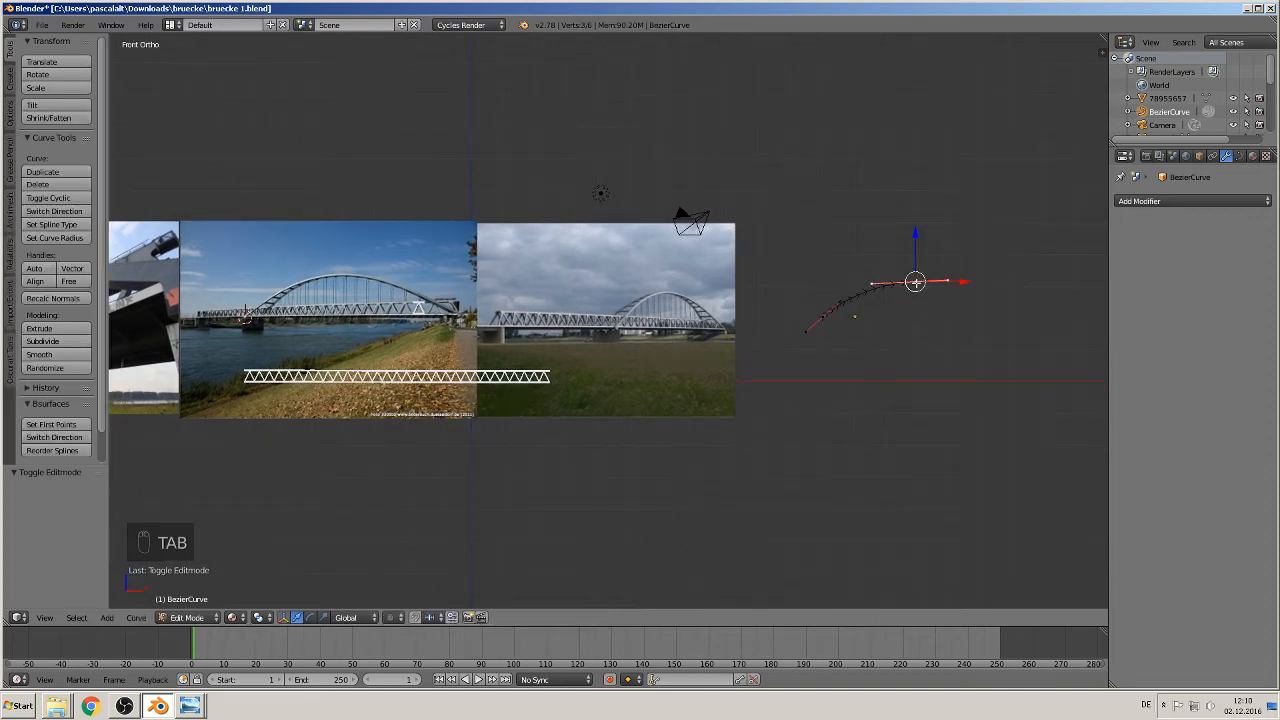
{"action": "left_click_drag", "start_coordinate": [917, 245], "coordinate": [917, 235]}
{"action": "right_click", "coordinate": [871, 278]}
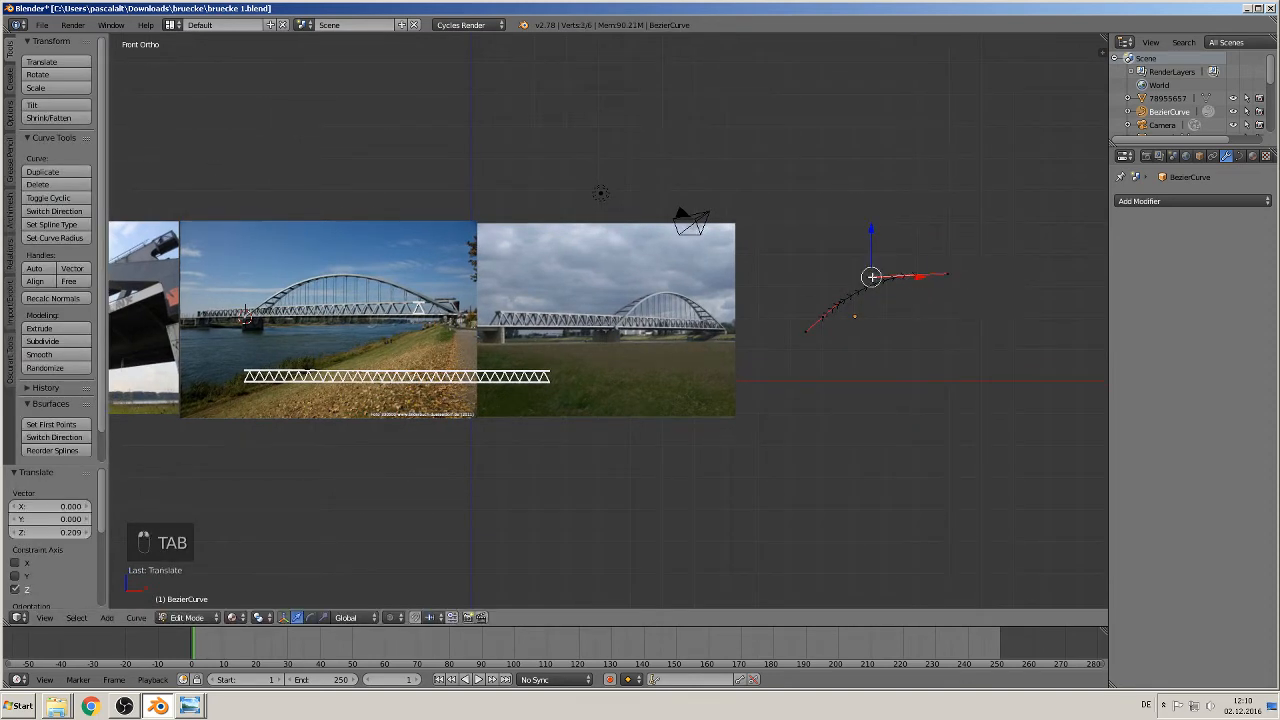
{"action": "key", "text": "g"}
{"action": "left_click", "coordinate": [881, 300]}
{"action": "key", "text": "Tab"}
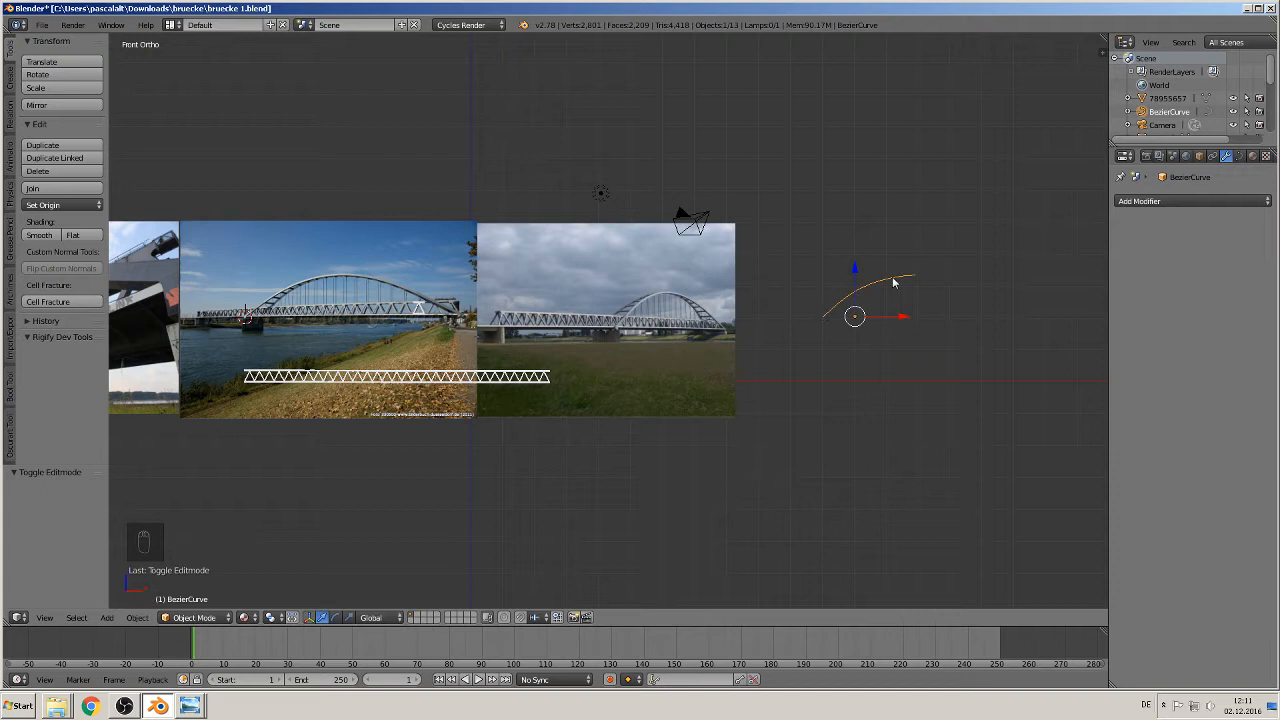
Move the crown point a small amount down along the Z axis in Edit Mode, and leave Edit Mode.
{"action": "key", "text": "Tab"}
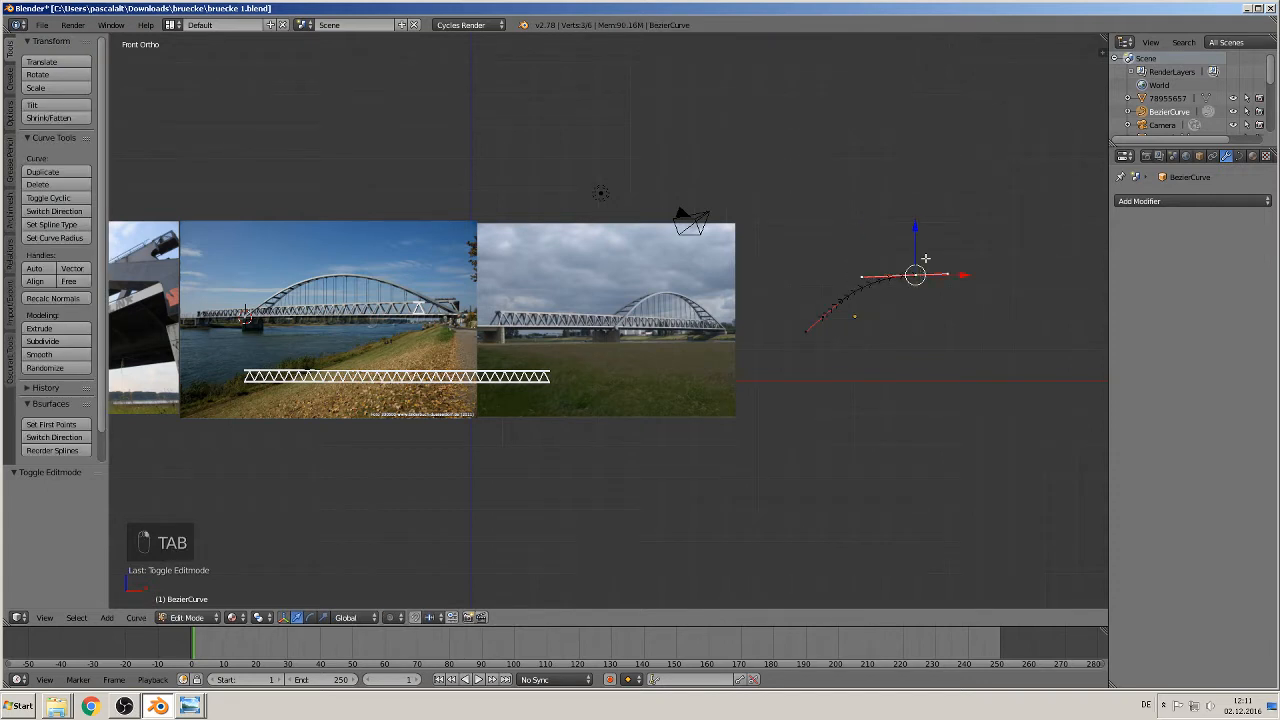
{"action": "key", "text": "g"}
{"action": "key", "text": "z"}
{"action": "key", "text": "Tab"}
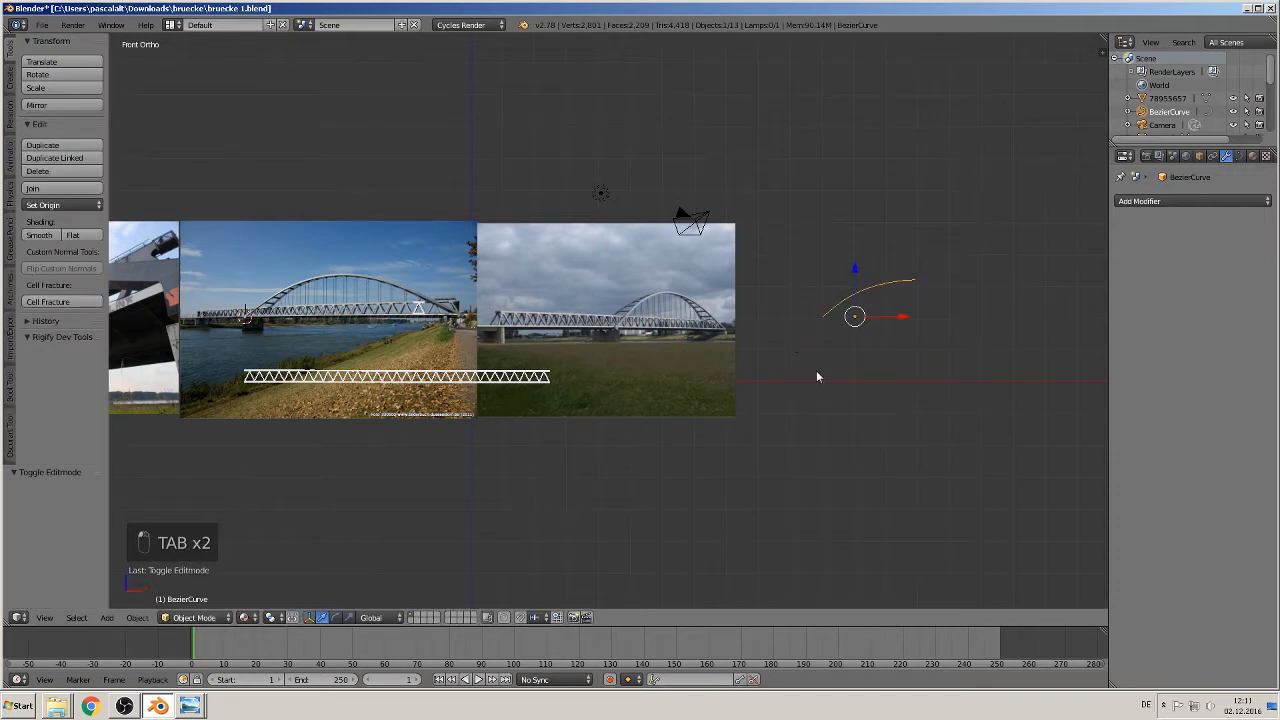
Widen the whole curve by scaling it about 1.185 along X.
{"action": "key", "text": "s"}
{"action": "key", "text": "x"}
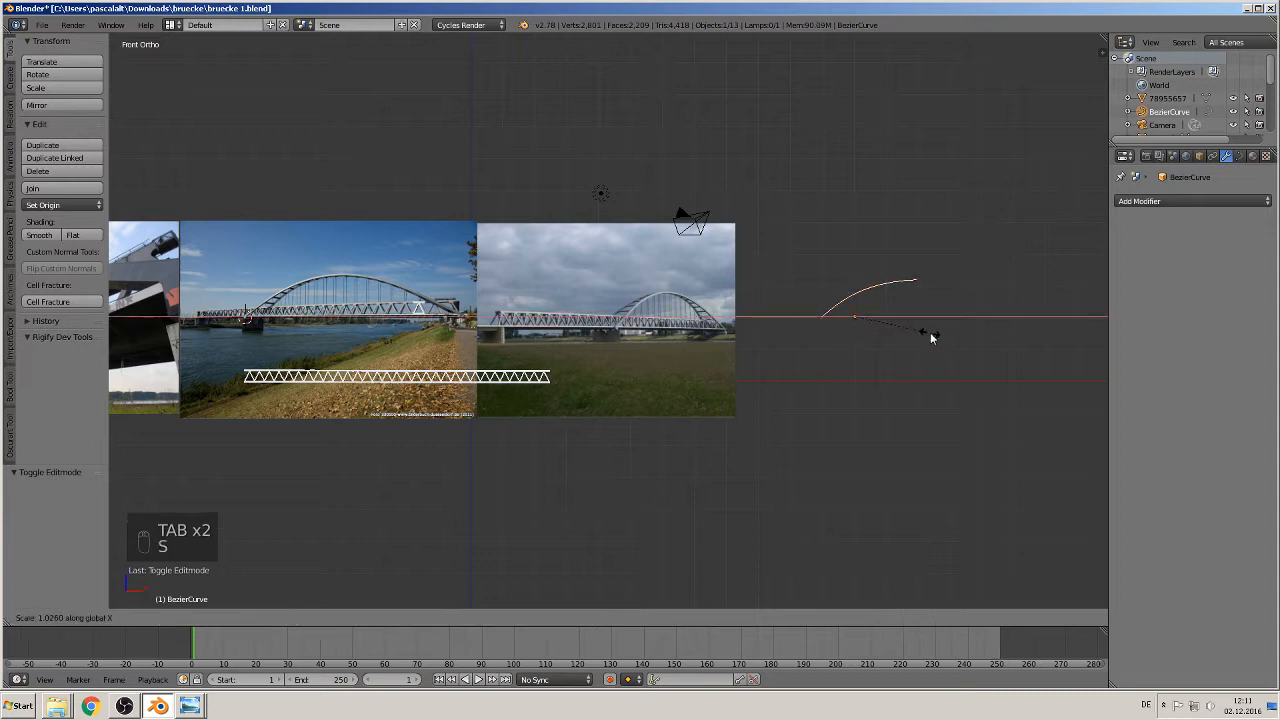
{"action": "left_click", "coordinate": [942, 339]}
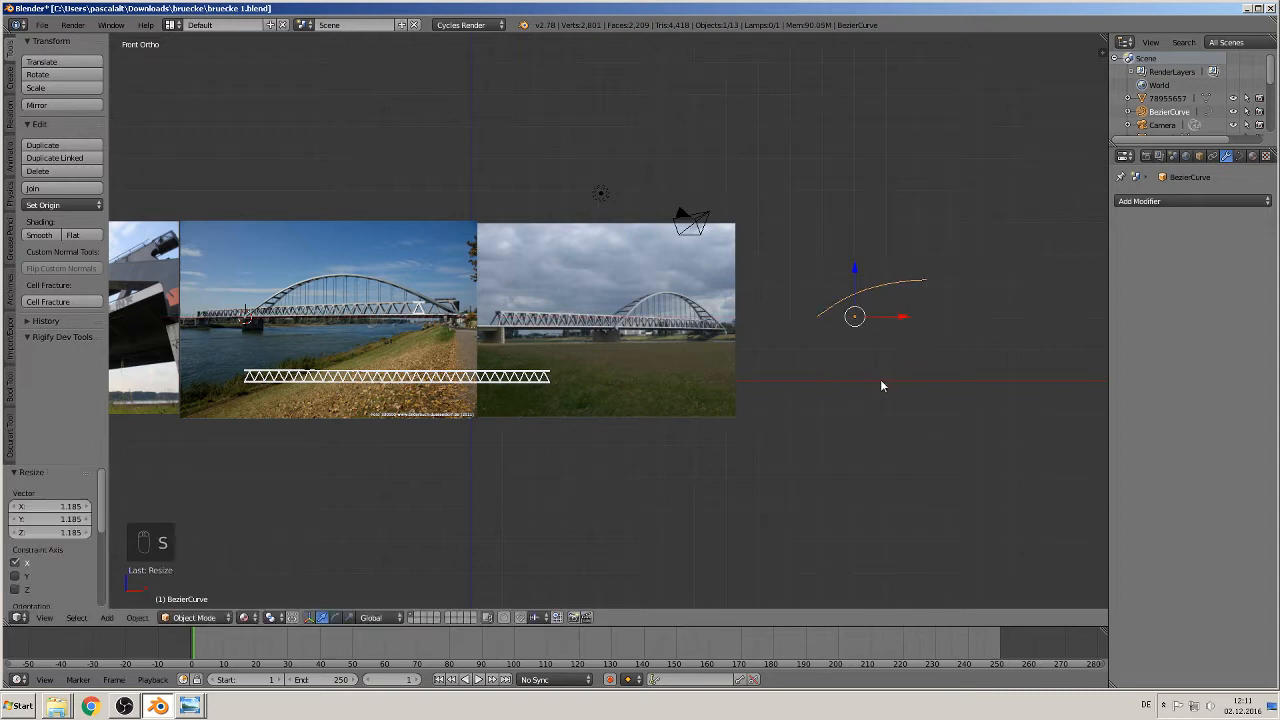
{"action": "key", "text": "Tab"}
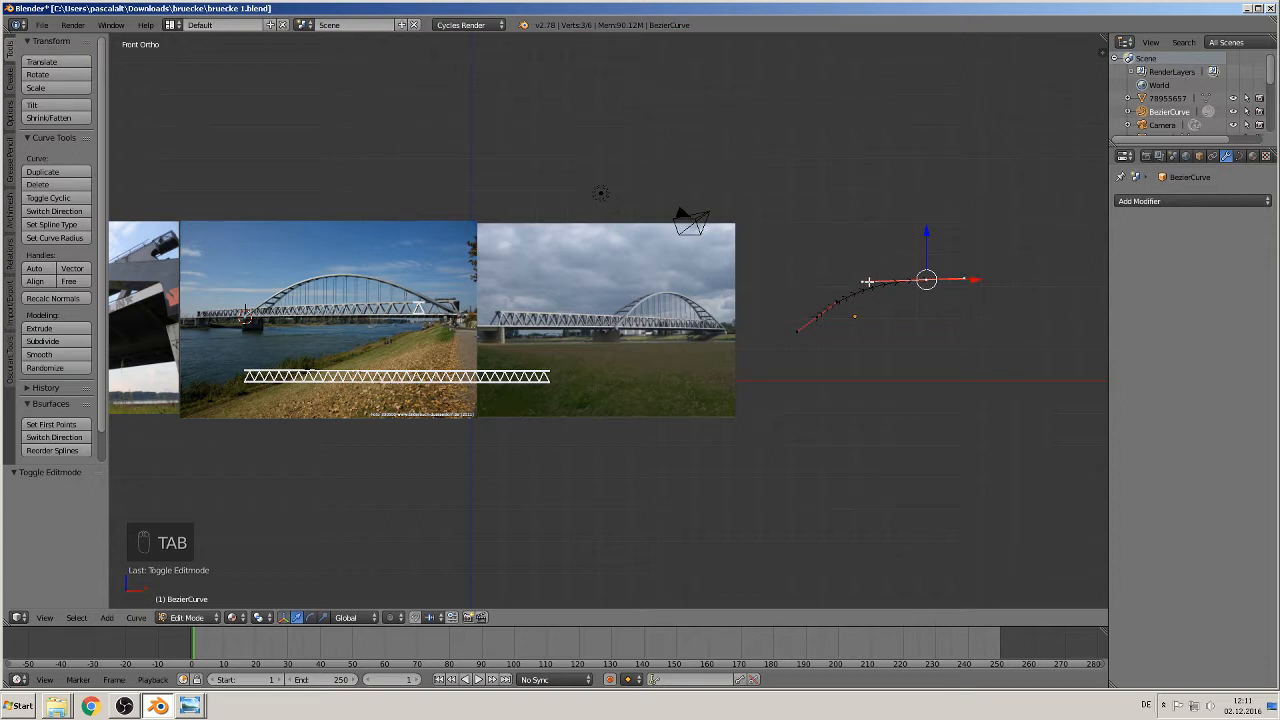
{"action": "key", "text": "Tab"}
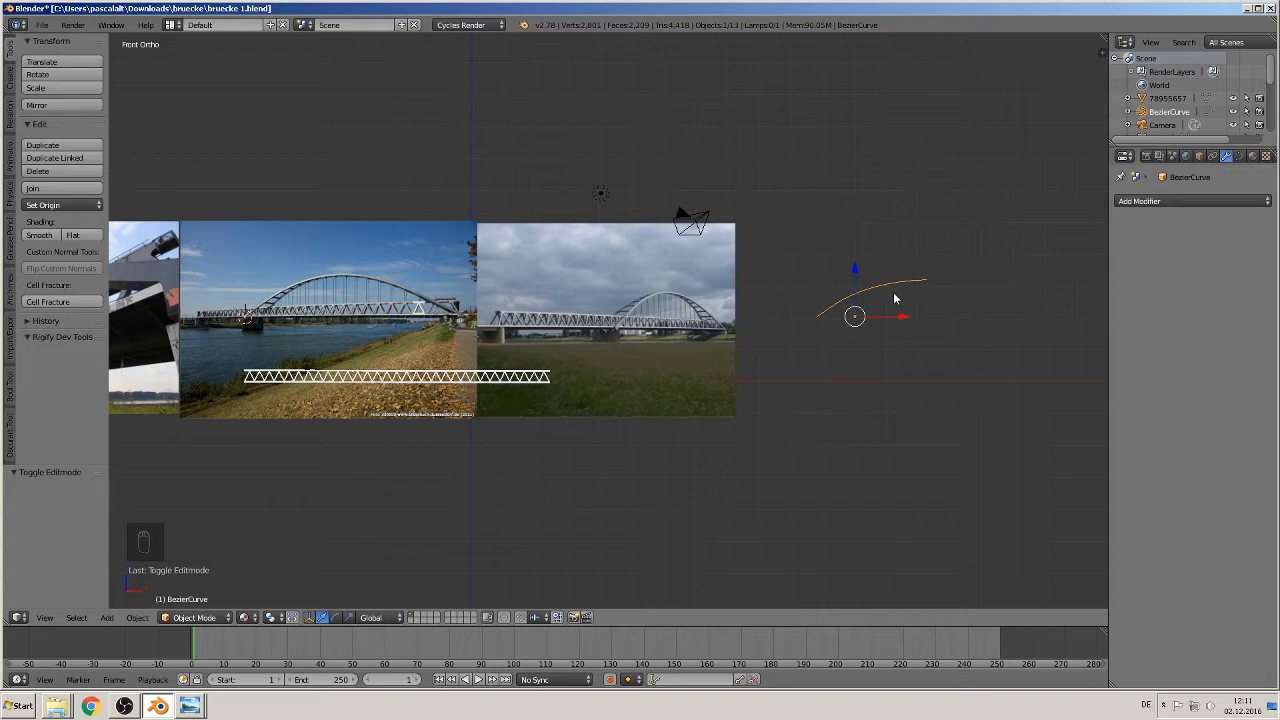
Move the crown point's foot-side handle by about X -0.426 and Z -0.007 to flatten the arch's top.
{"action": "middle_click_drag", "start_coordinate": [895, 298], "coordinate": [583, 329], "text": "shift"}
{"action": "scroll", "coordinate": [752, 329], "scroll_direction": "up", "scroll_amount": 2}
{"action": "scroll", "coordinate": [594, 332], "scroll_direction": "up", "scroll_amount": 3}
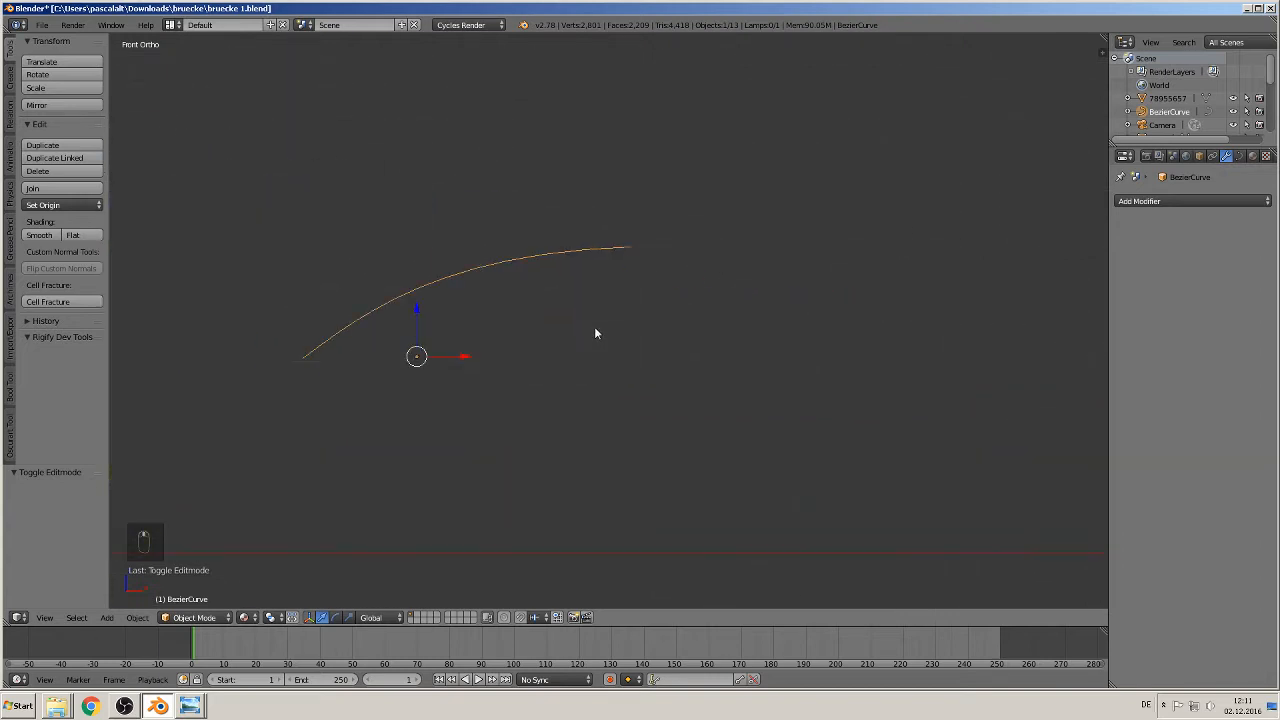
{"action": "key", "text": "Tab"}
{"action": "right_click", "coordinate": [452, 250]}
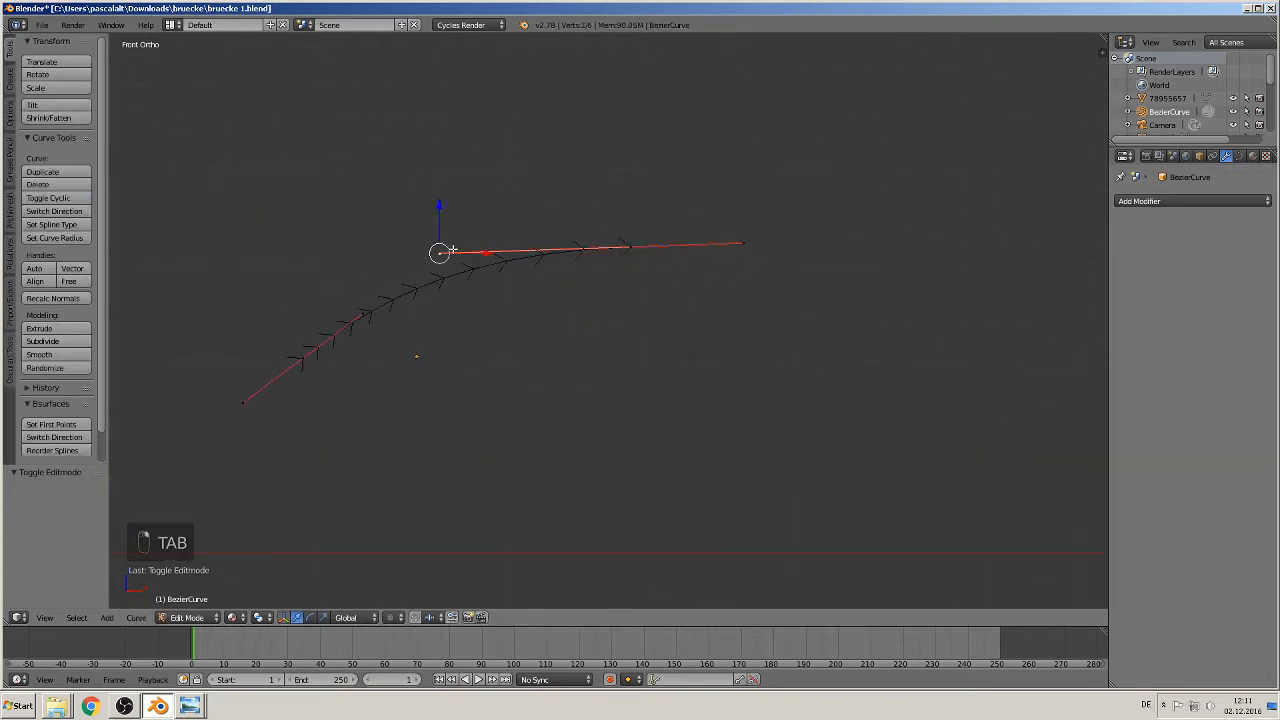
{"action": "key", "text": "g"}
{"action": "left_click", "coordinate": [411, 250]}
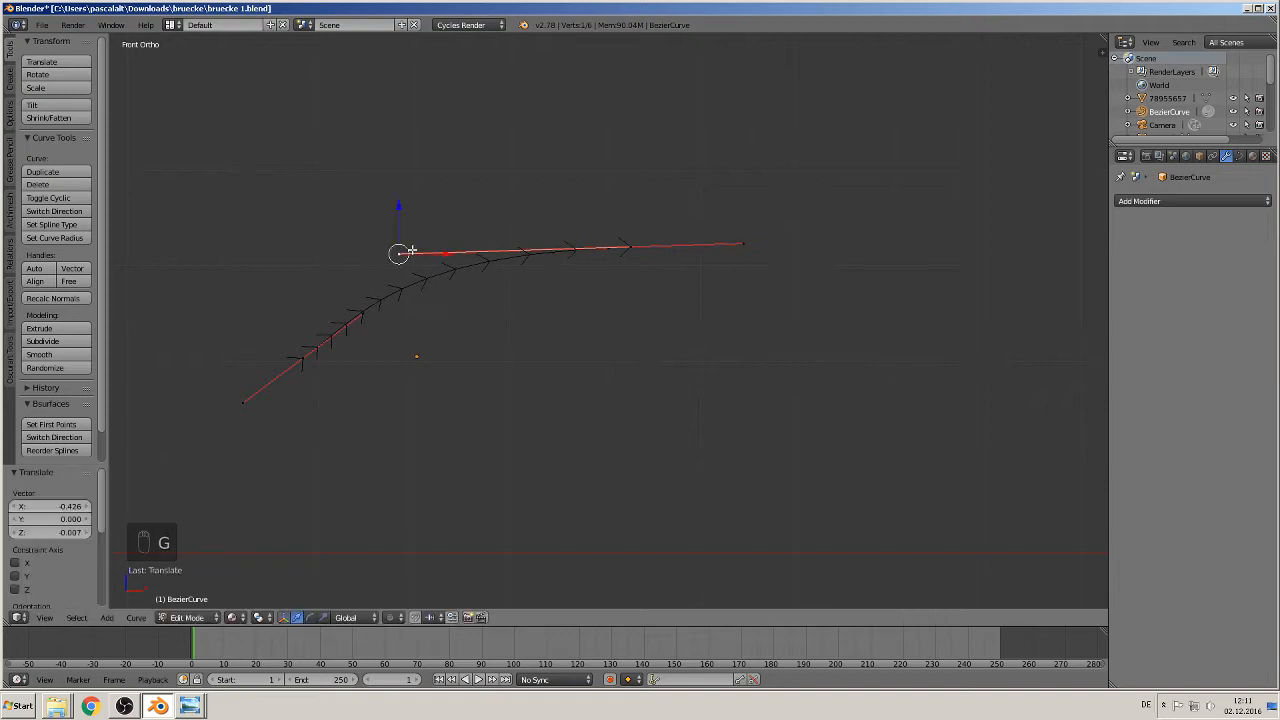
{"action": "key", "text": "Tab"}
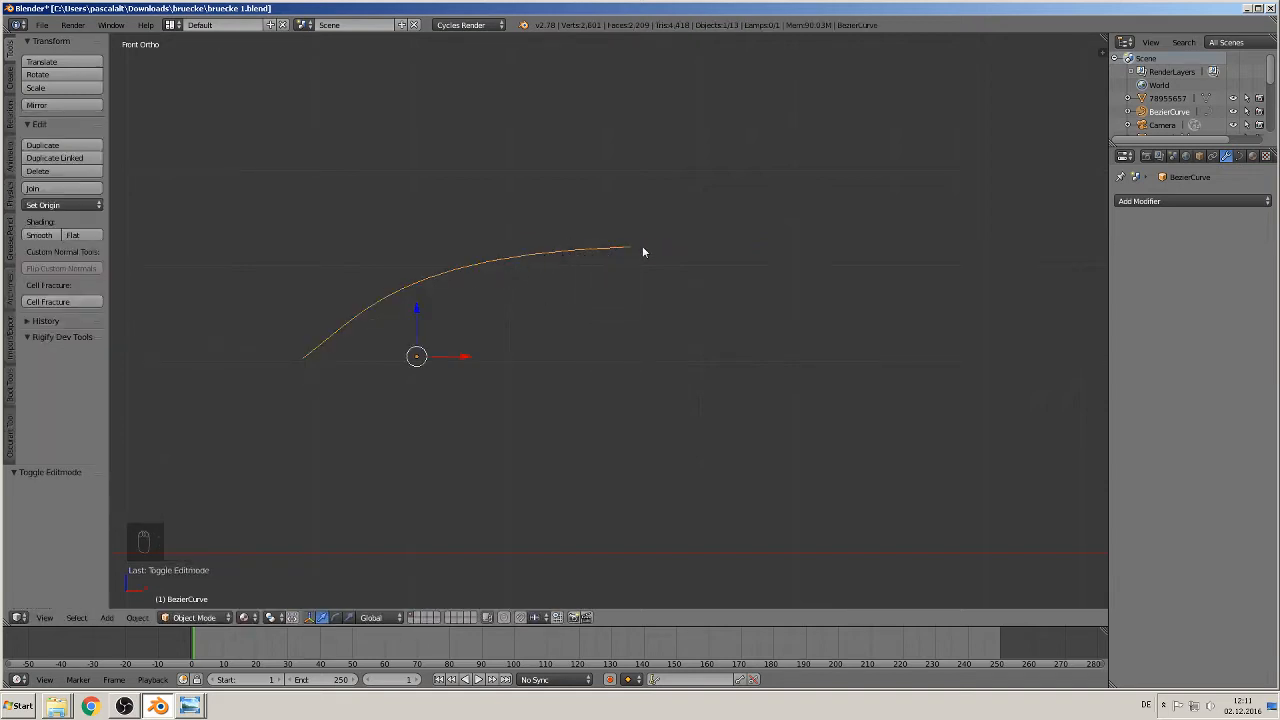
Shift the crown point's foot-side handle by about X -0.077 and Z -0.161.
{"action": "key", "text": "Tab"}
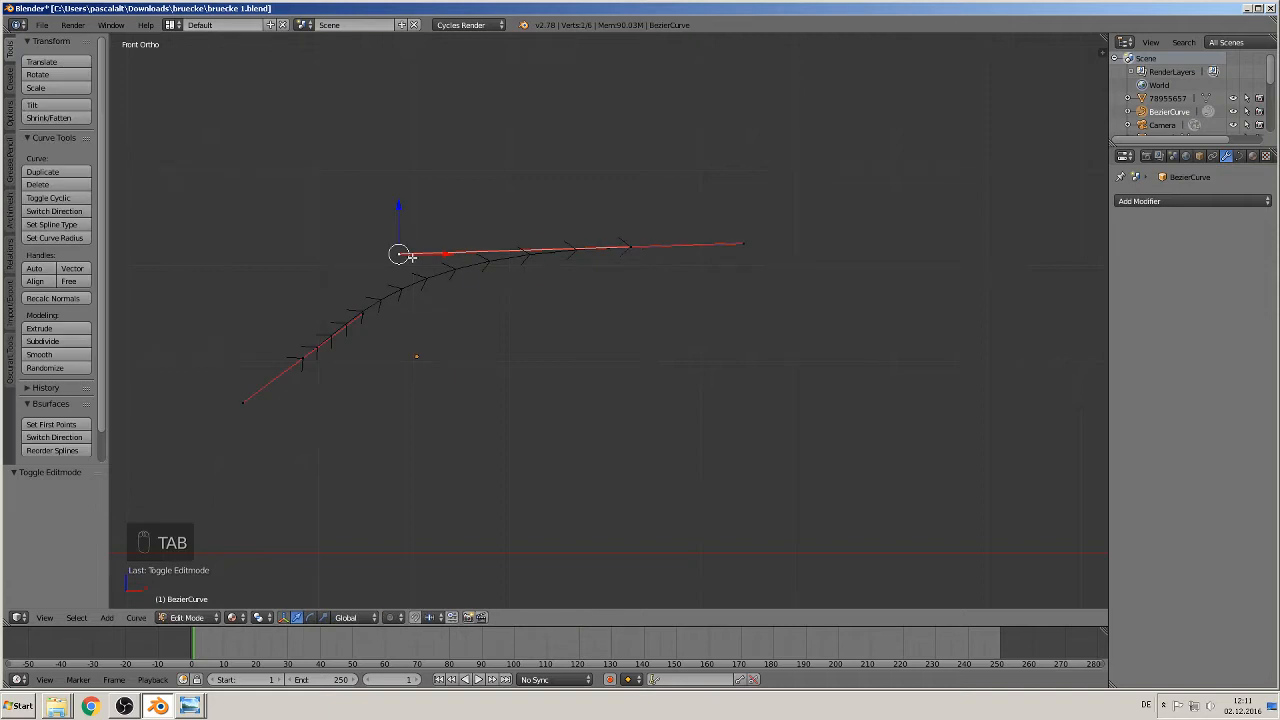
{"action": "key", "text": "g"}
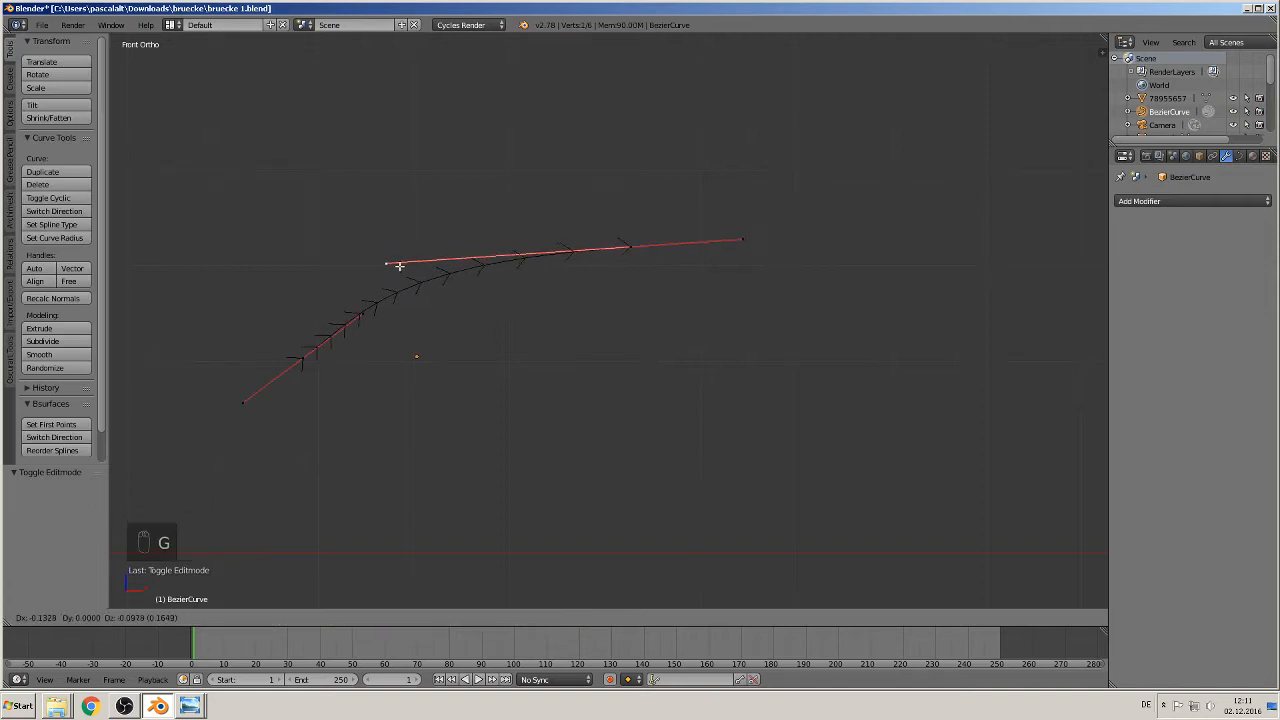
{"action": "left_click", "coordinate": [405, 272]}
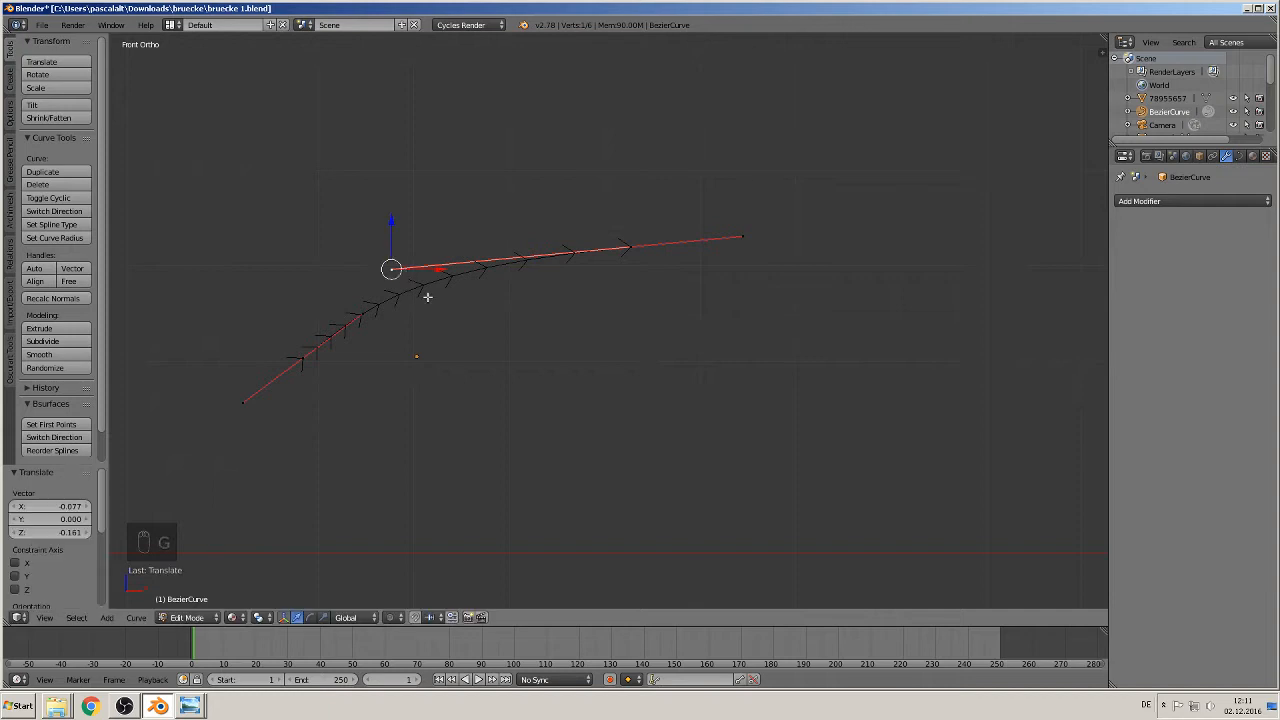
{"action": "key", "text": "Tab"}
Move the foot point's upper handle slightly up and outward to steepen the arch's start, and return to Object Mode.
{"action": "key", "text": "Tab"}
{"action": "right_click", "coordinate": [366, 313]}
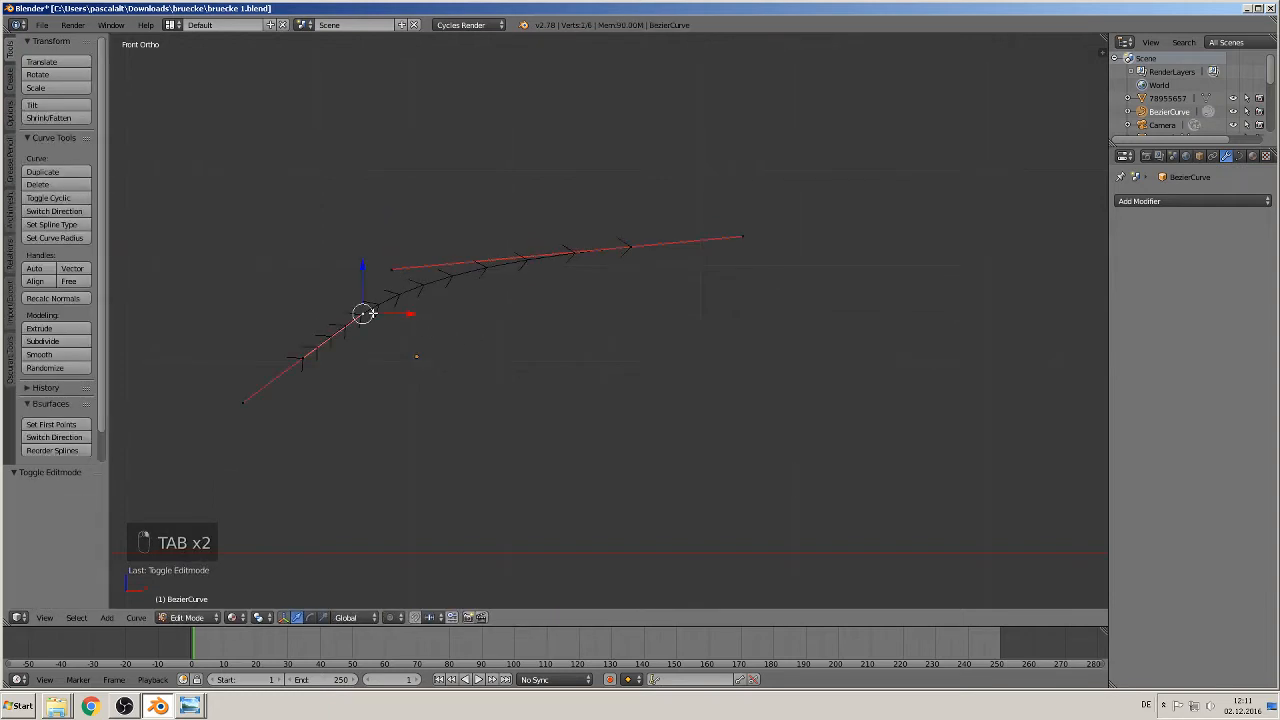
{"action": "key", "text": "g"}
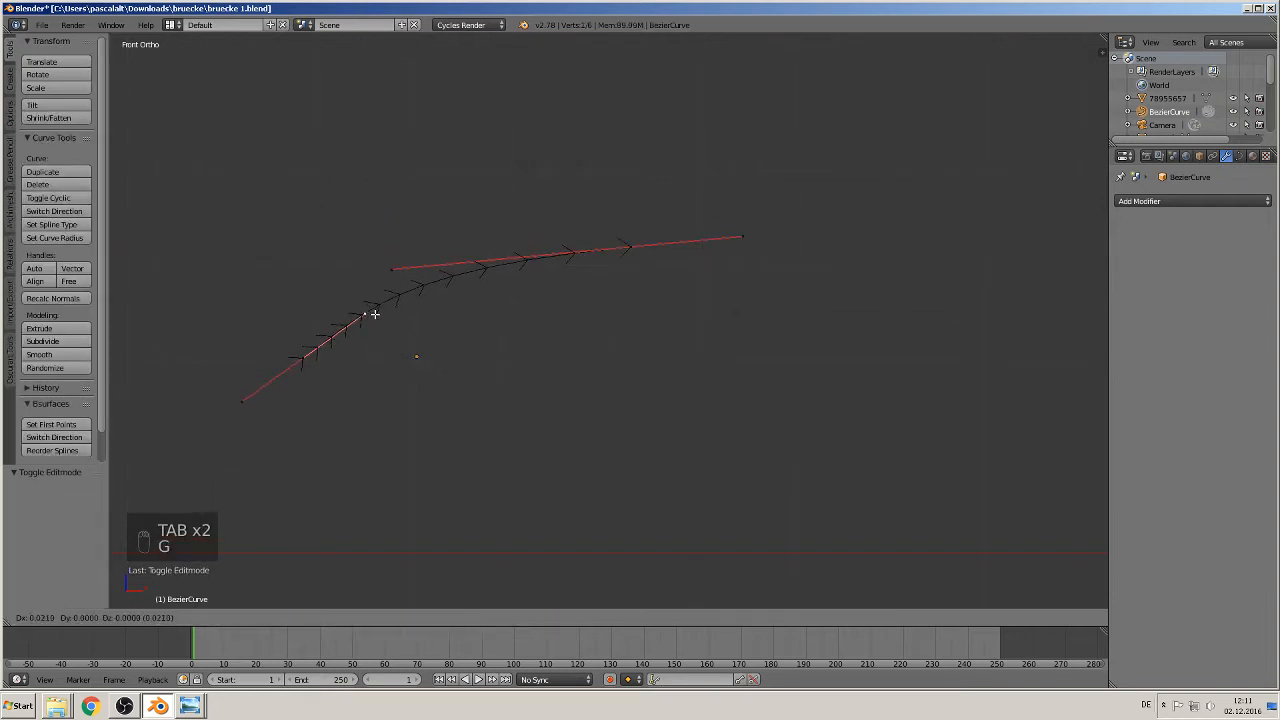
{"action": "left_click", "coordinate": [366, 309]}
{"action": "key", "text": "Tab"}
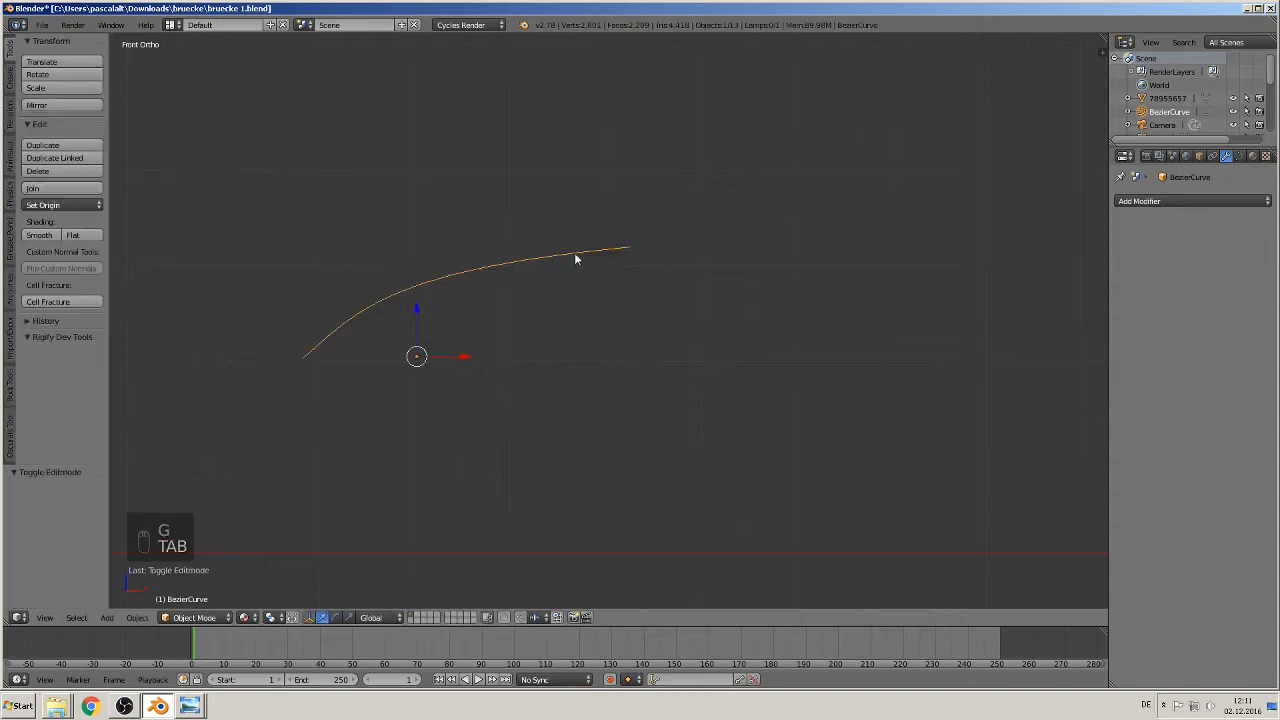
Level the crown by moving its foot-side handle about X -0.028 and Z 0.224, and return to Object Mode.
{"action": "key", "text": "Tab"}
{"action": "right_click", "coordinate": [634, 245]}
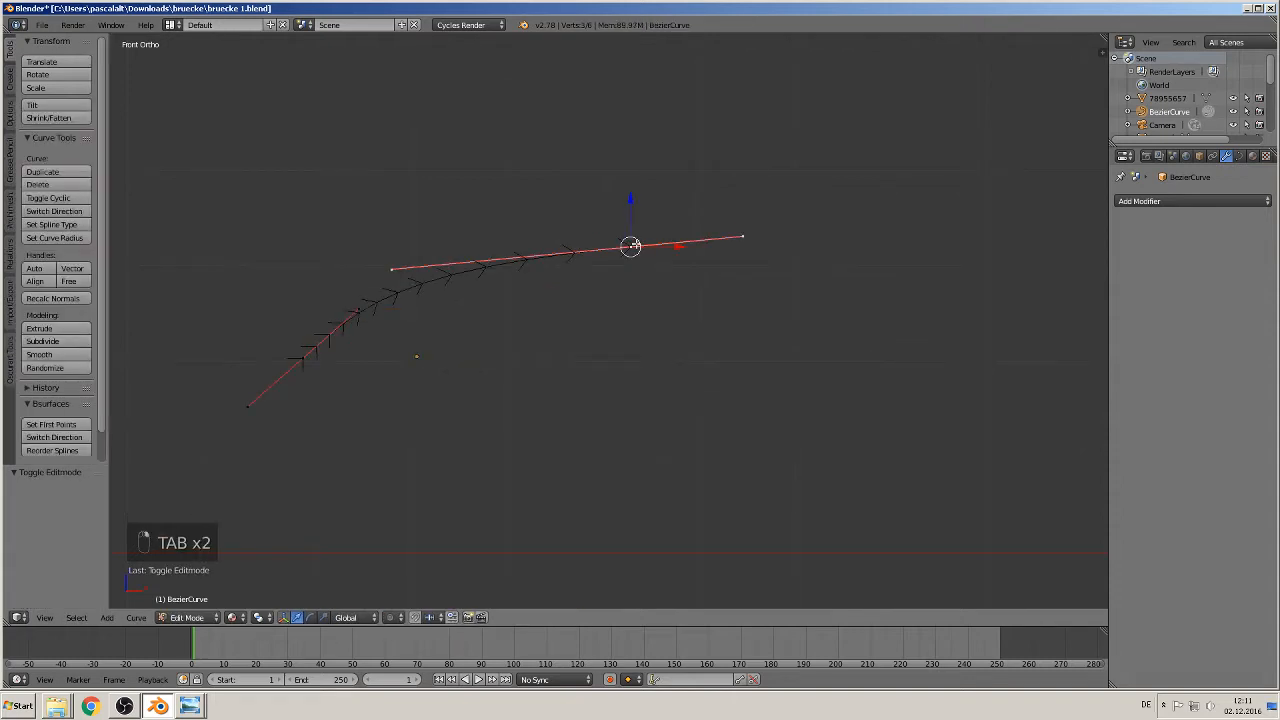
{"action": "right_click", "coordinate": [391, 269]}
{"action": "key", "text": "g"}
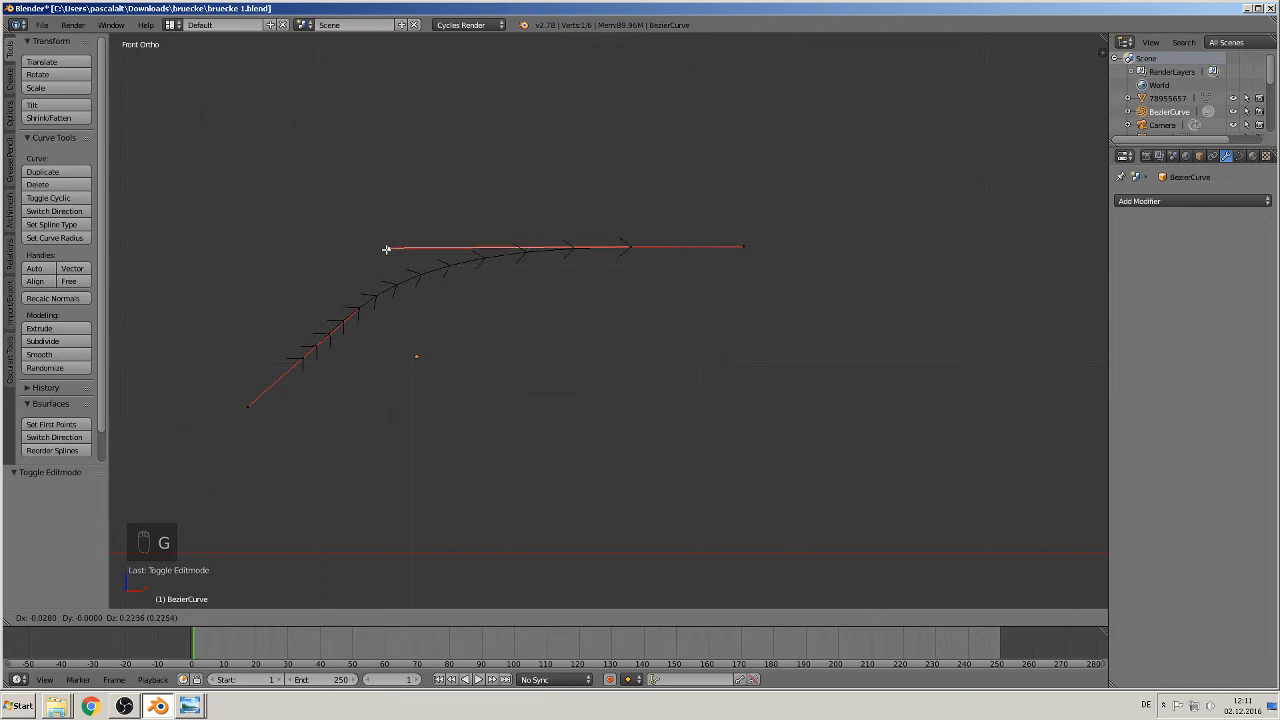
{"action": "left_click", "coordinate": [386, 250]}
{"action": "key", "text": "Tab"}
{"action": "scroll", "coordinate": [578, 318], "scroll_direction": "down", "scroll_amount": 5}
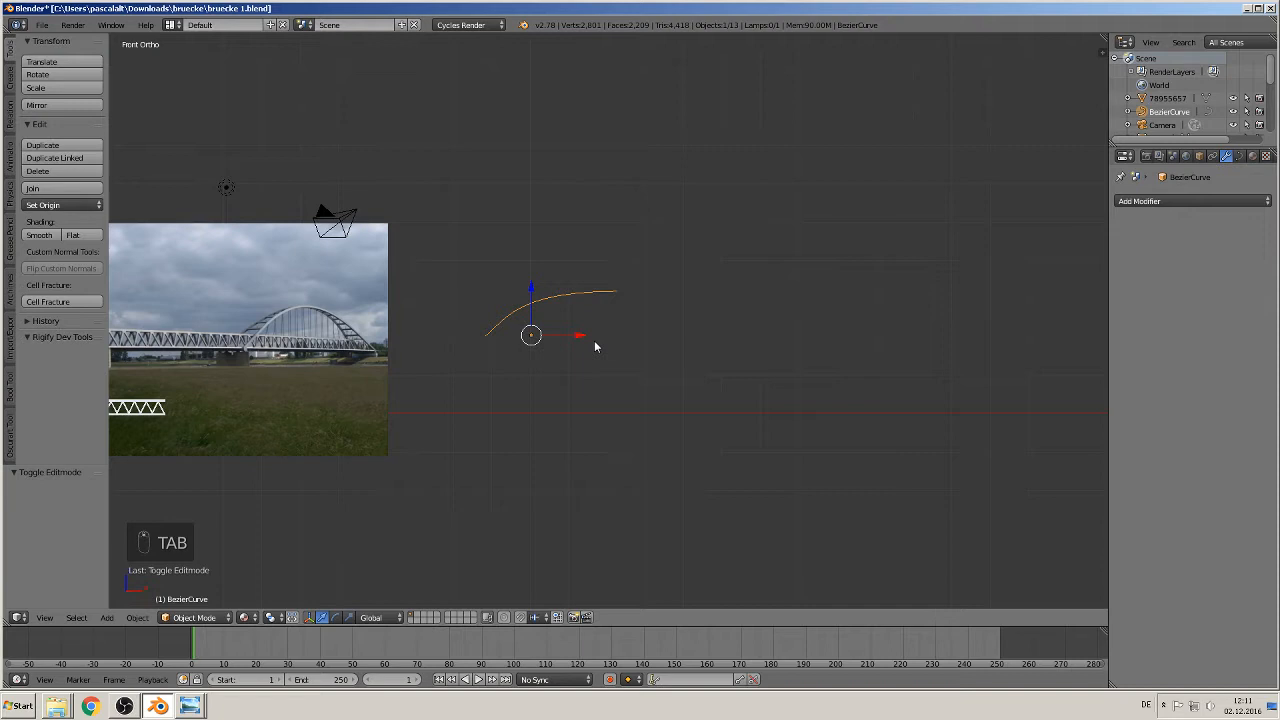
{"action": "scroll", "coordinate": [594, 340], "scroll_direction": "up", "scroll_amount": 3}
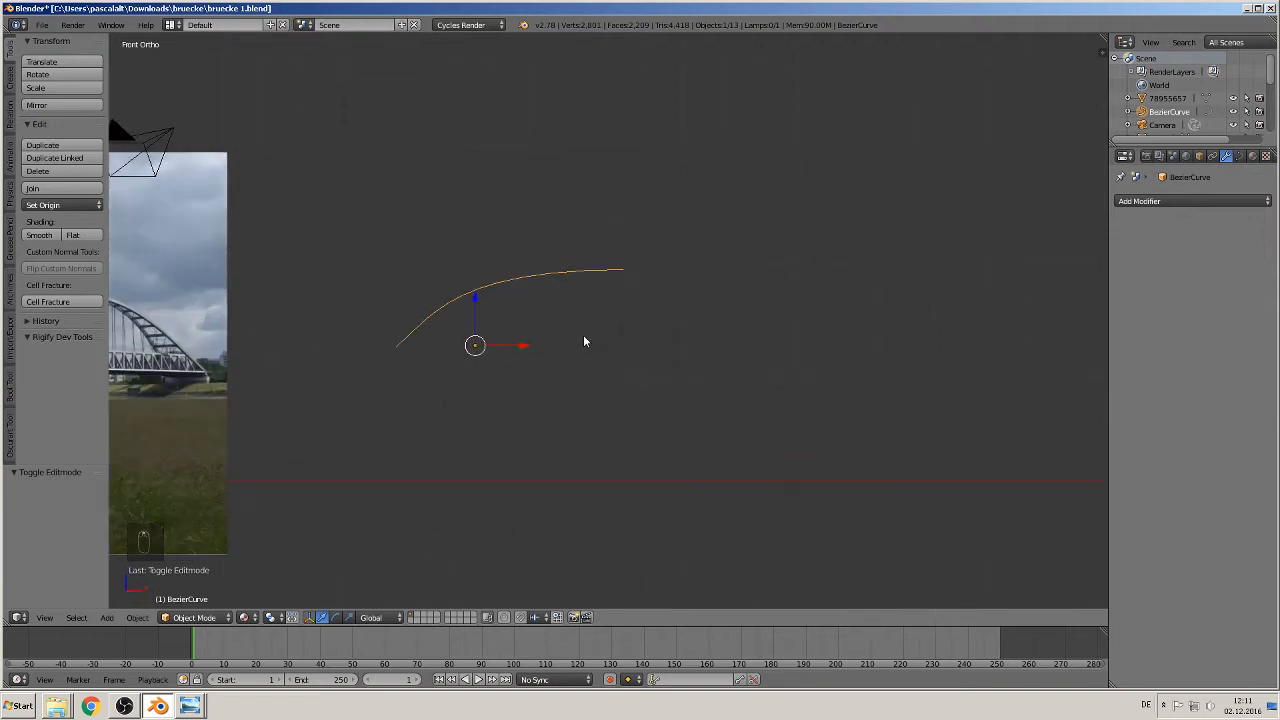
Narrow the whole curve by scaling it about 0.808 along X.
{"action": "key", "text": "s"}
{"action": "key", "text": "x"}
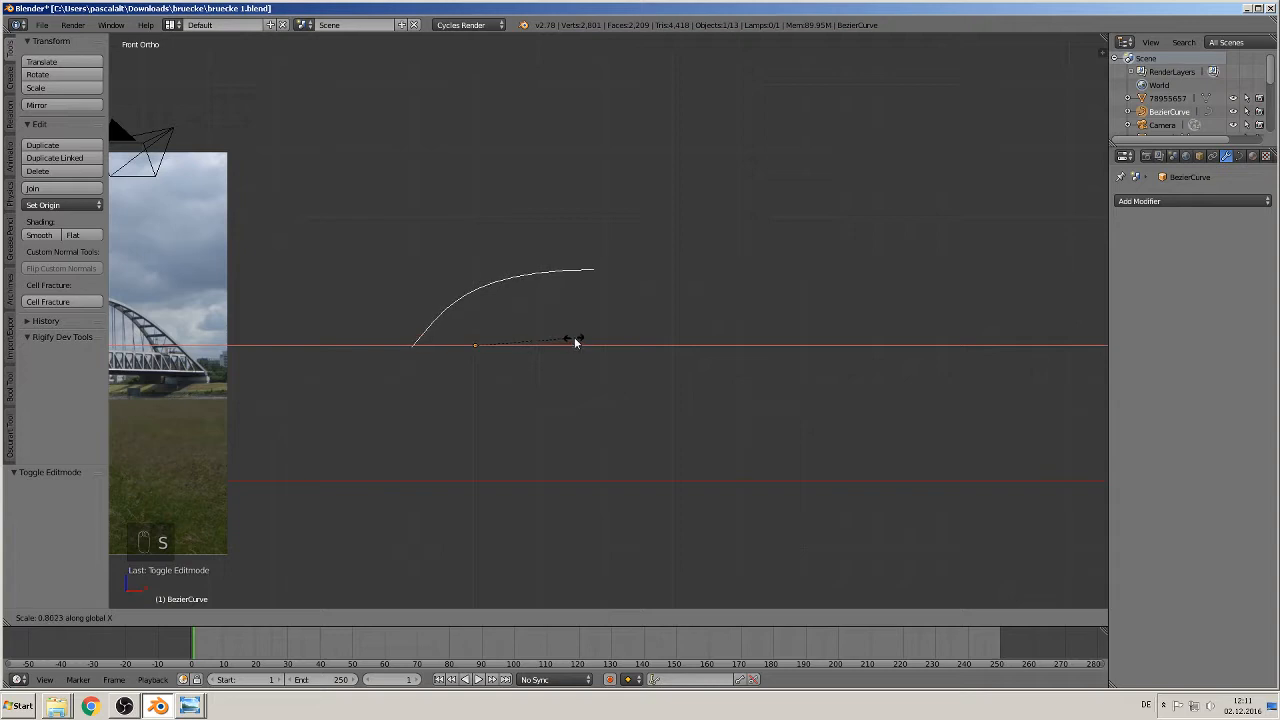
{"action": "left_click", "coordinate": [574, 336]}
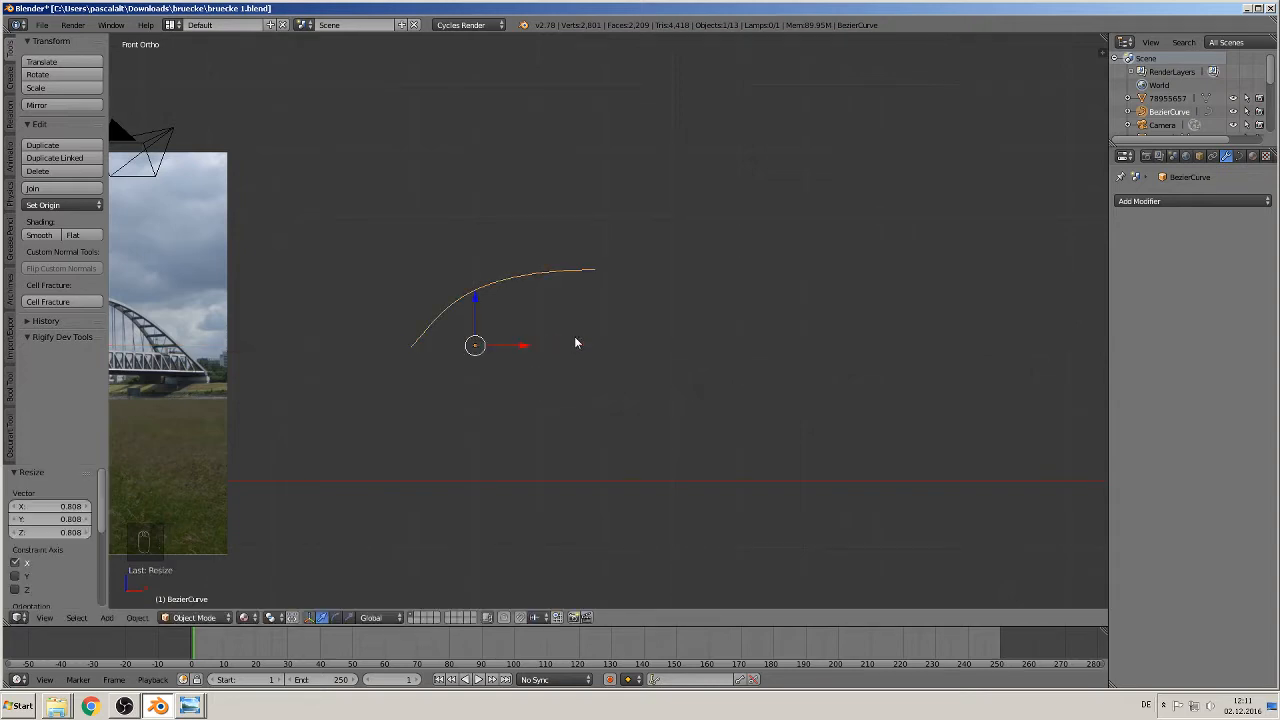
{"action": "scroll", "coordinate": [574, 340], "scroll_direction": "down", "scroll_amount": 5}
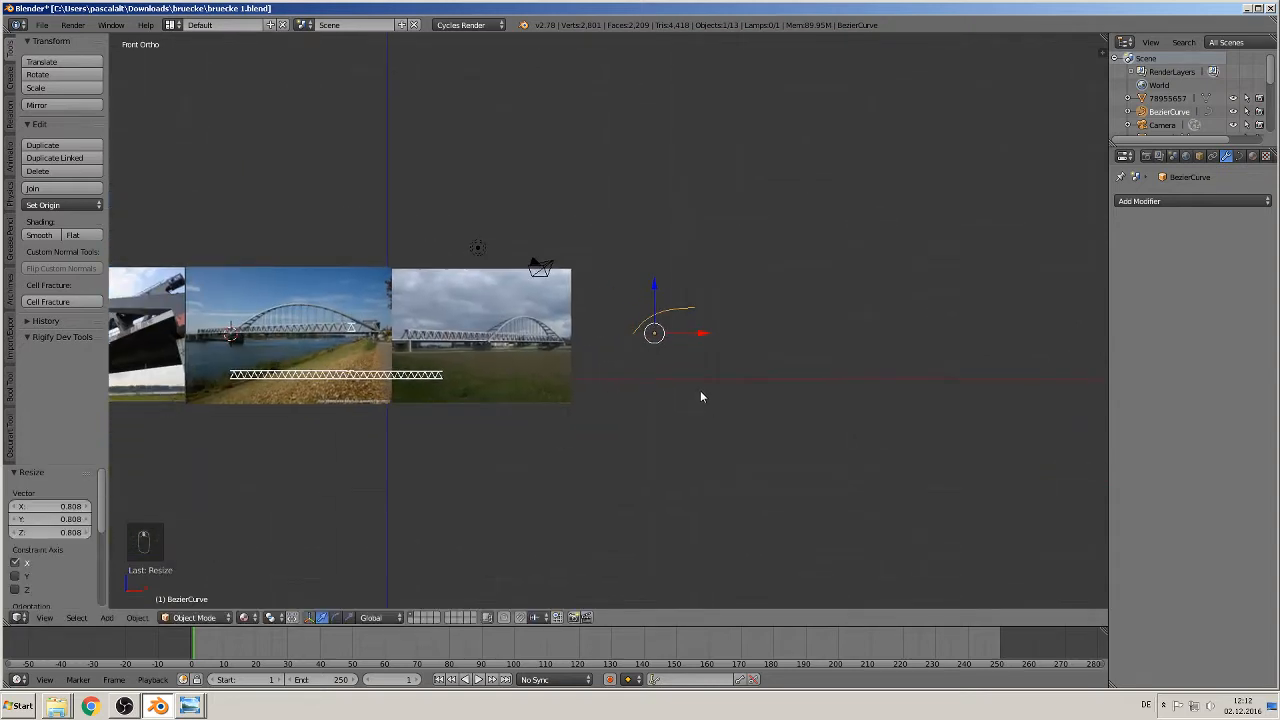
{"action": "scroll", "coordinate": [688, 400], "scroll_direction": "up", "scroll_amount": 4}
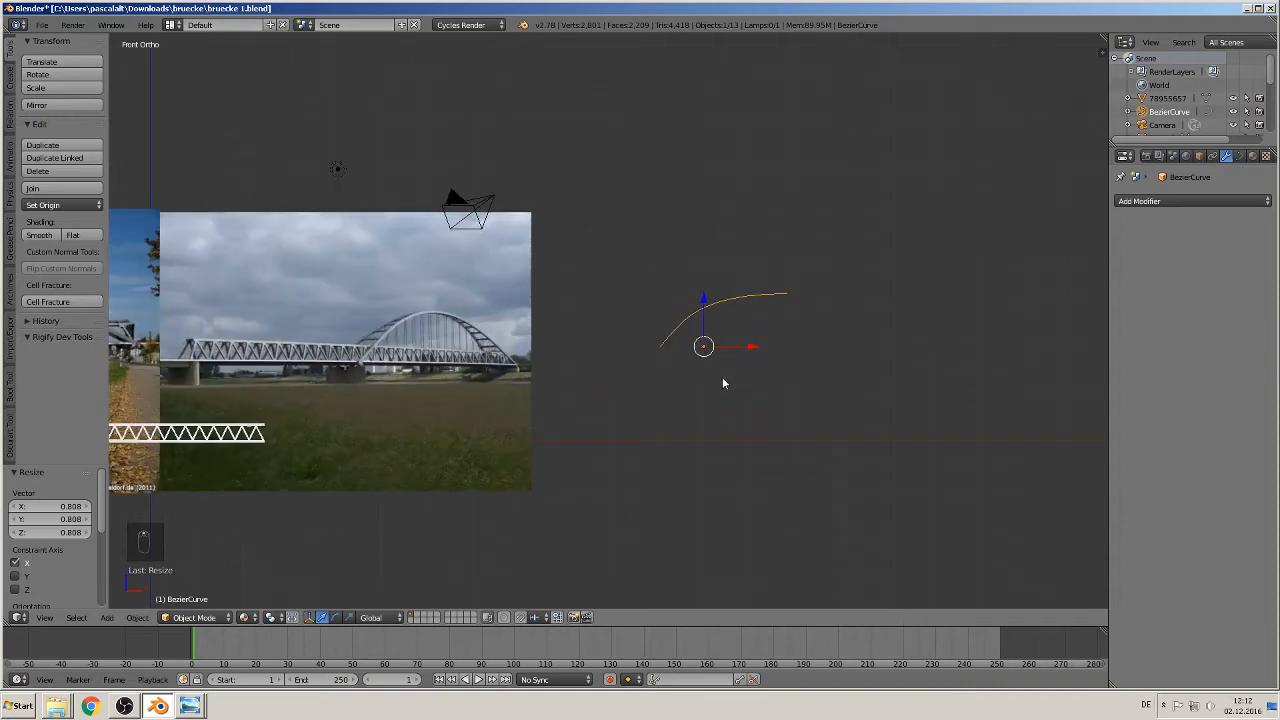
Move the curve along X onto the arch in the bridge photo, aligning its foot with the arch's start at the river pier.
{"action": "scroll", "coordinate": [722, 377], "scroll_direction": "up", "scroll_amount": 3}
{"action": "middle_click_drag", "start_coordinate": [795, 372], "coordinate": [617, 392], "text": "shift"}
{"action": "scroll", "coordinate": [630, 385], "scroll_direction": "down", "scroll_amount": 4}
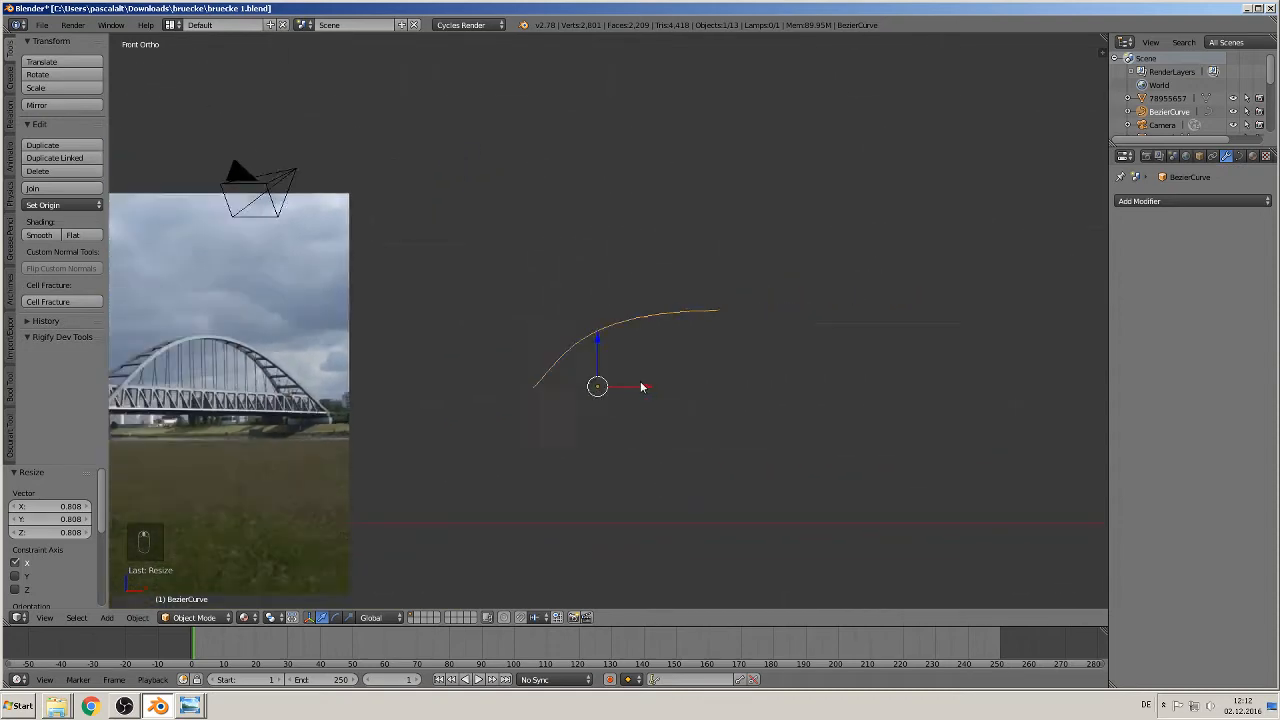
{"action": "left_click_drag", "start_coordinate": [651, 366], "coordinate": [193, 404]}
{"action": "middle_click_drag", "start_coordinate": [193, 407], "coordinate": [838, 314], "text": "shift"}
{"action": "key", "text": "g"}
{"action": "key", "text": "x"}
{"action": "left_click_drag", "start_coordinate": [520, 311], "coordinate": [511, 312]}
{"action": "middle_click_drag", "start_coordinate": [549, 331], "coordinate": [635, 379], "text": "shift"}
{"action": "scroll", "coordinate": [636, 384], "scroll_direction": "up", "scroll_amount": 6}
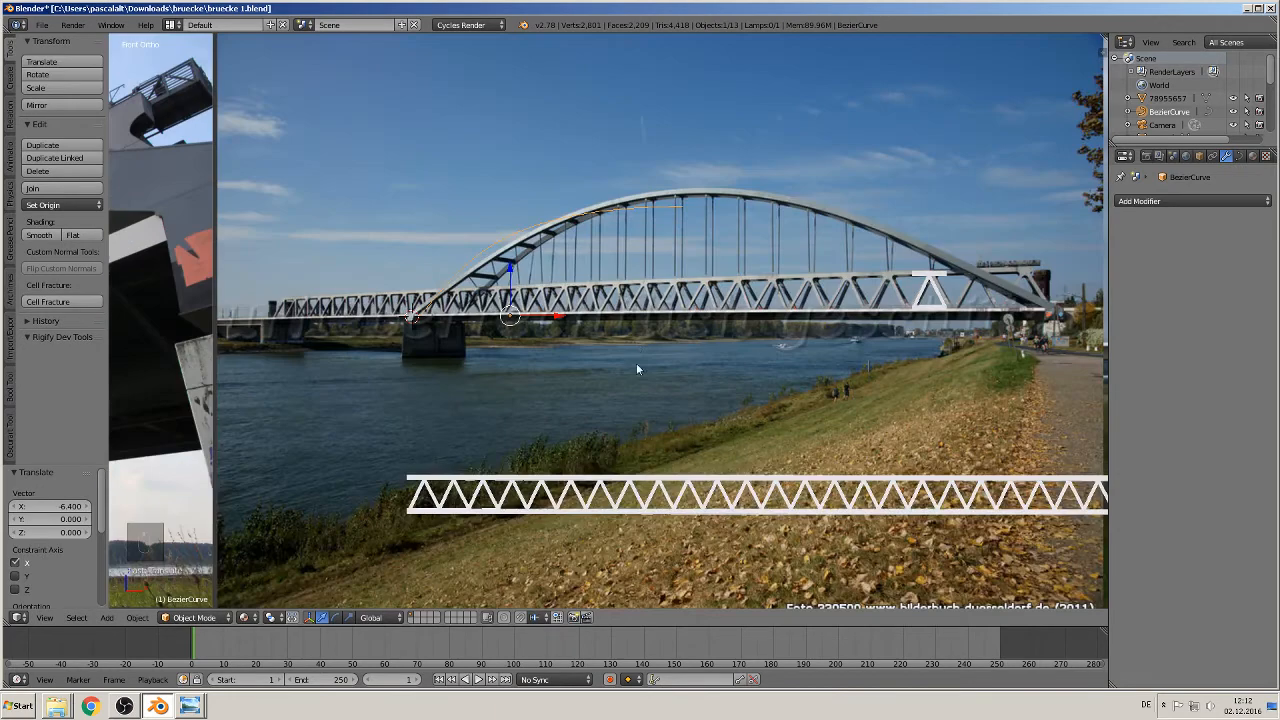
Move the crown point about X -1.815 and Z -0.408 onto the arch's lower flank, and swing its foot-side handle to follow the slope.
{"action": "key", "text": "Tab"}
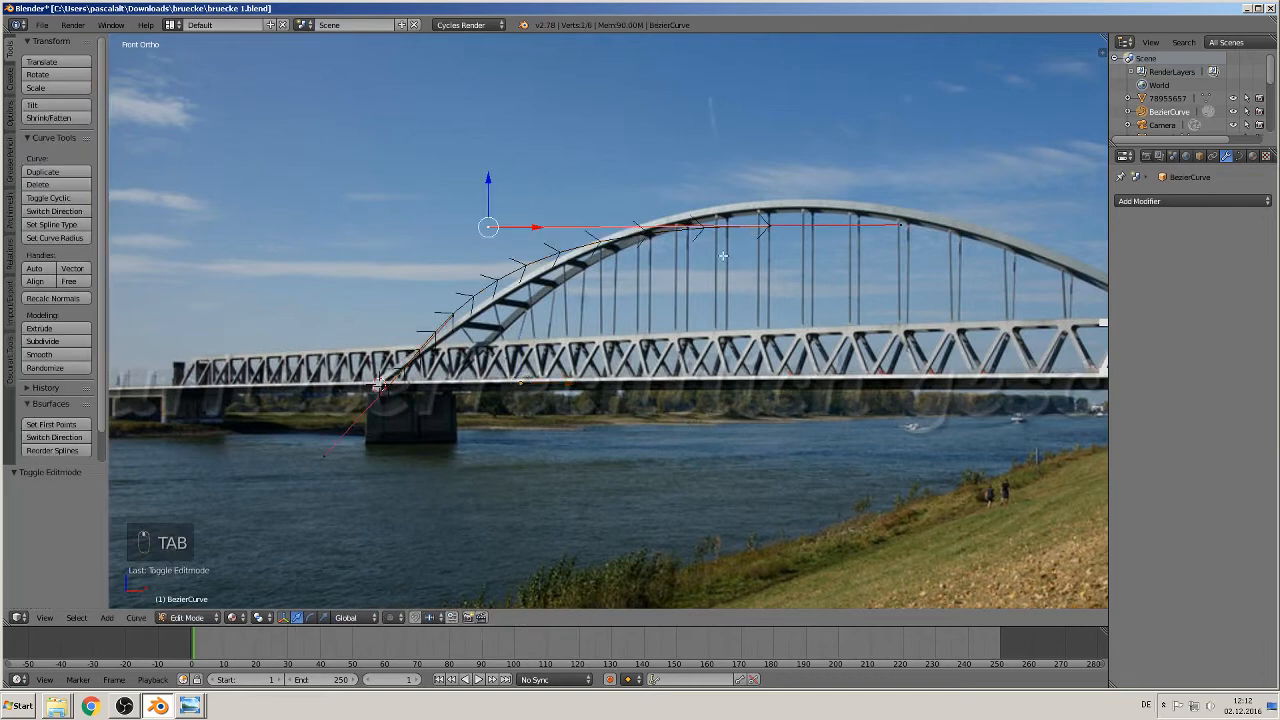
{"action": "right_click", "coordinate": [770, 222]}
{"action": "key", "text": "g"}
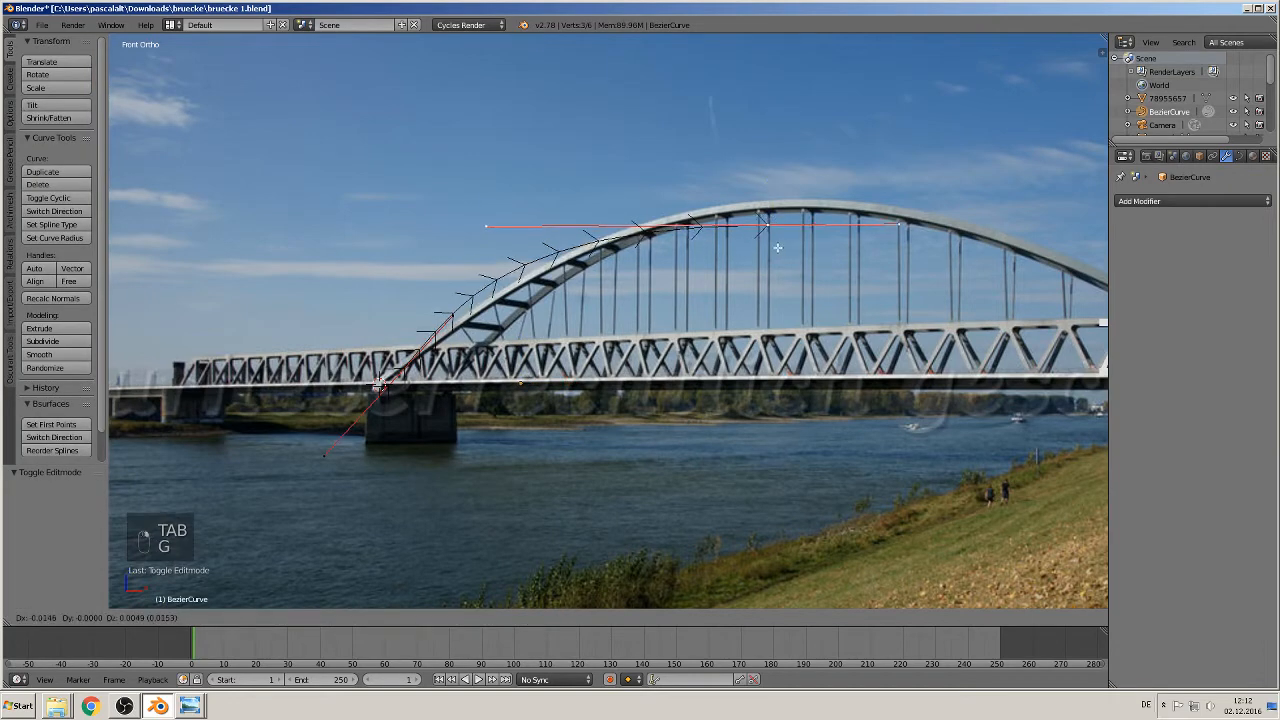
{"action": "left_click", "coordinate": [531, 304]}
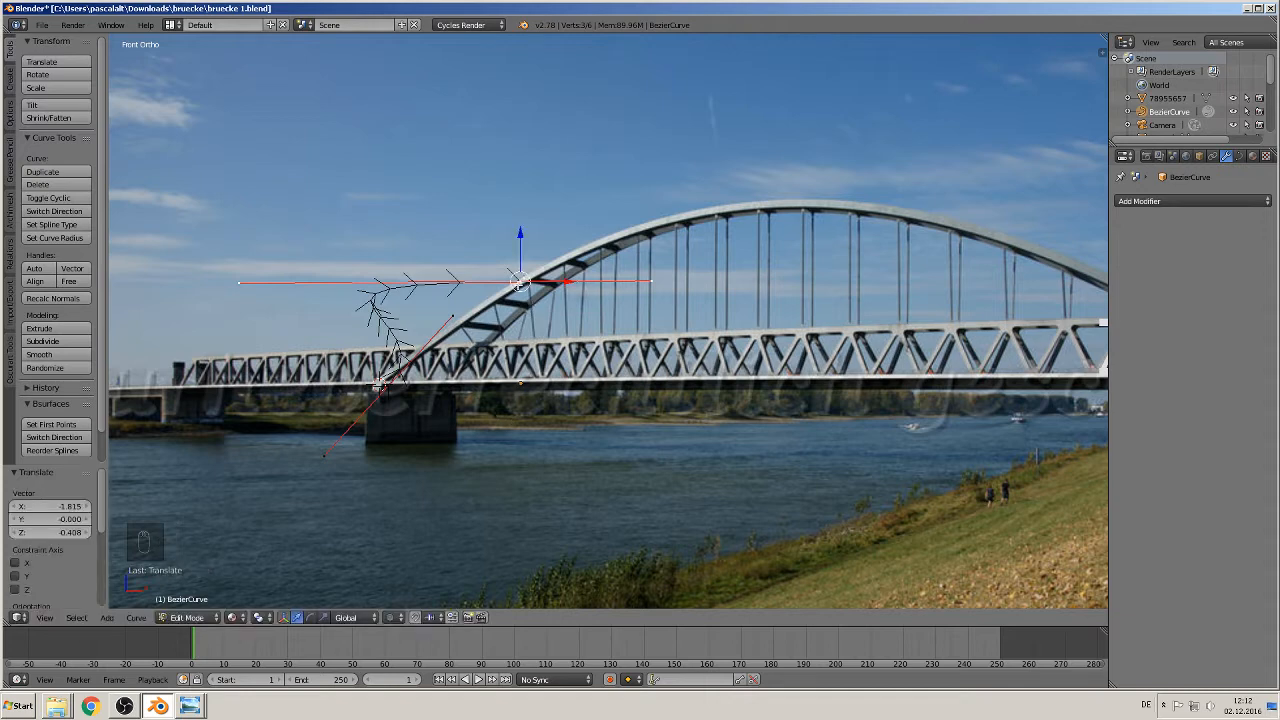
{"action": "right_click", "coordinate": [240, 284]}
{"action": "key", "text": "g"}
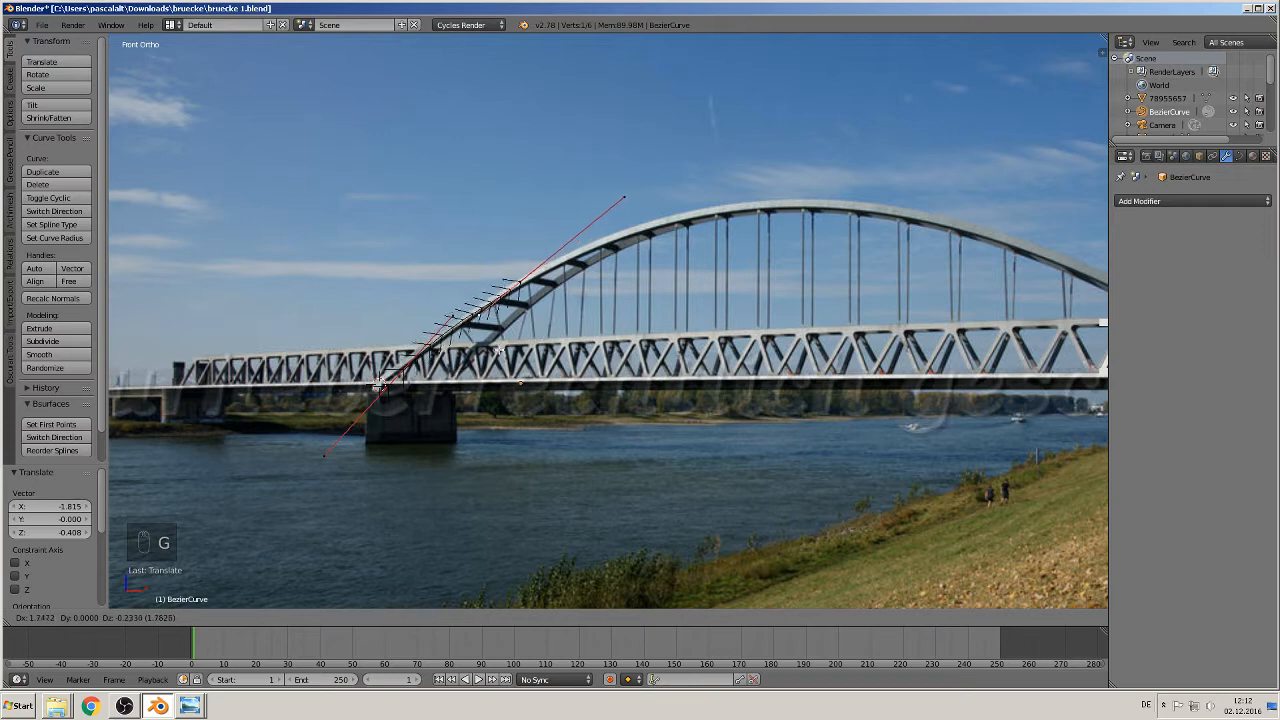
{"action": "left_click", "coordinate": [451, 329]}
Lower the foot point's upper handle by about Z -0.112, and shift the foot point by about X -0.078 and Z 0.019.
{"action": "right_click", "coordinate": [455, 317]}
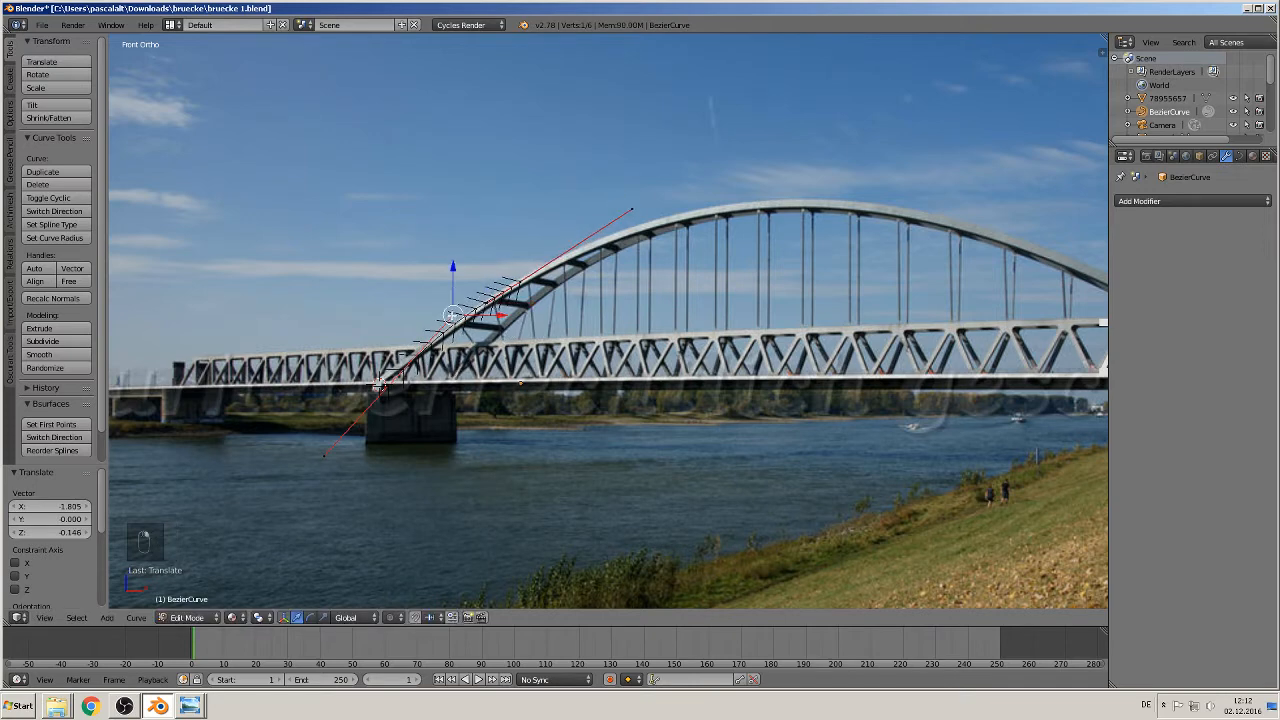
{"action": "key", "text": "g"}
{"action": "left_click", "coordinate": [455, 332]}
{"action": "right_click", "coordinate": [382, 386]}
{"action": "key", "text": "g"}
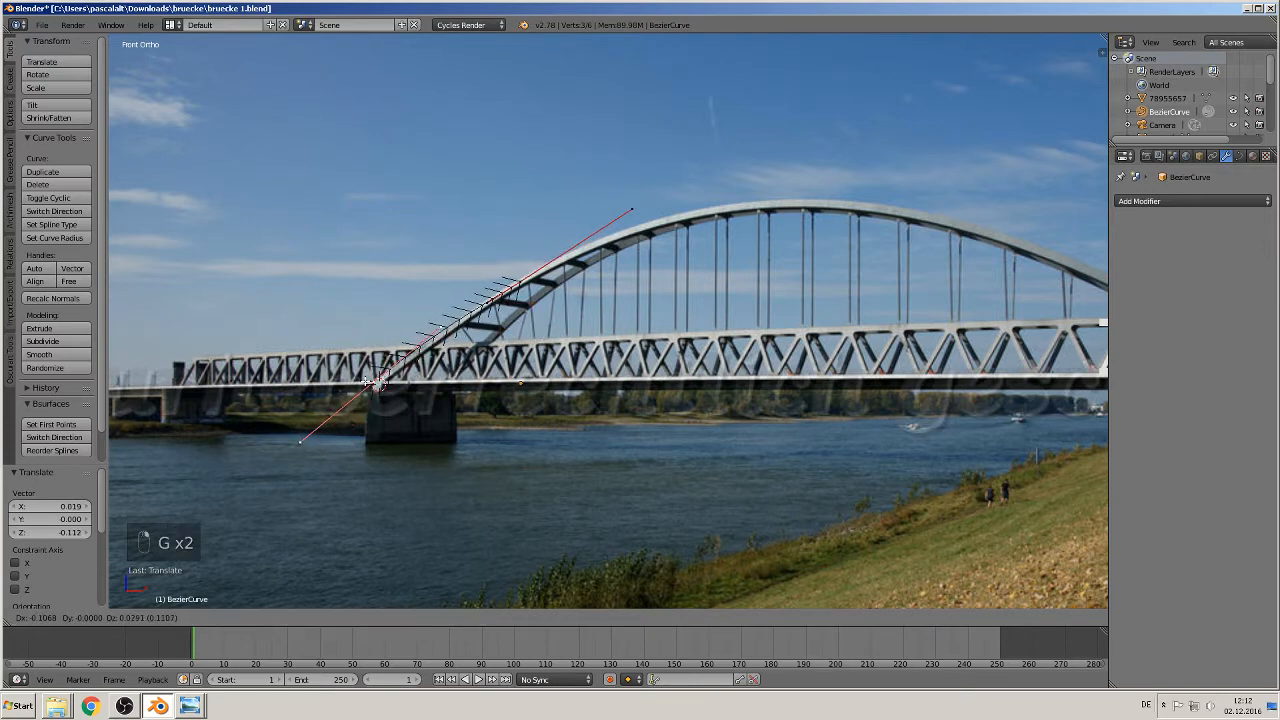
{"action": "left_click", "coordinate": [377, 383]}
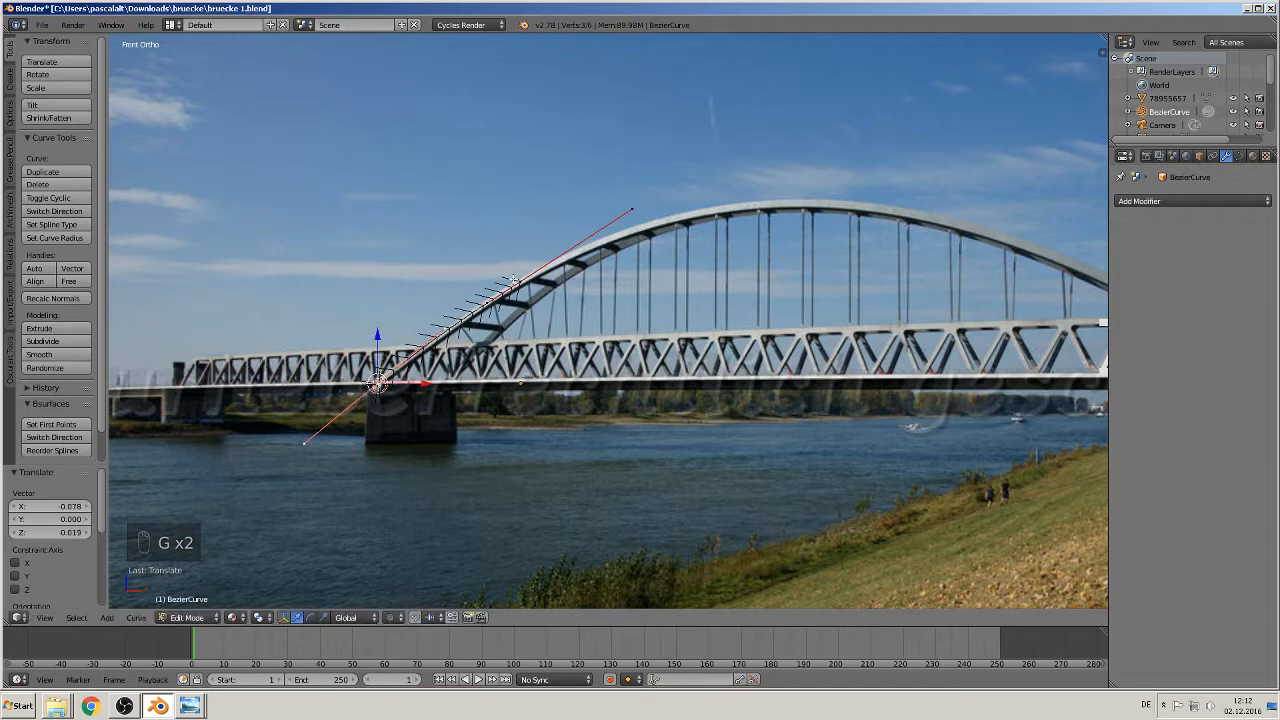
Extrude the flank point about X 1.775 and Z 0.567 to the arch crown, flatten the new point's outer handle, and return to Object Mode.
{"action": "right_click", "coordinate": [516, 282]}
{"action": "scroll", "coordinate": [528, 292], "scroll_direction": "up", "scroll_amount": 3}
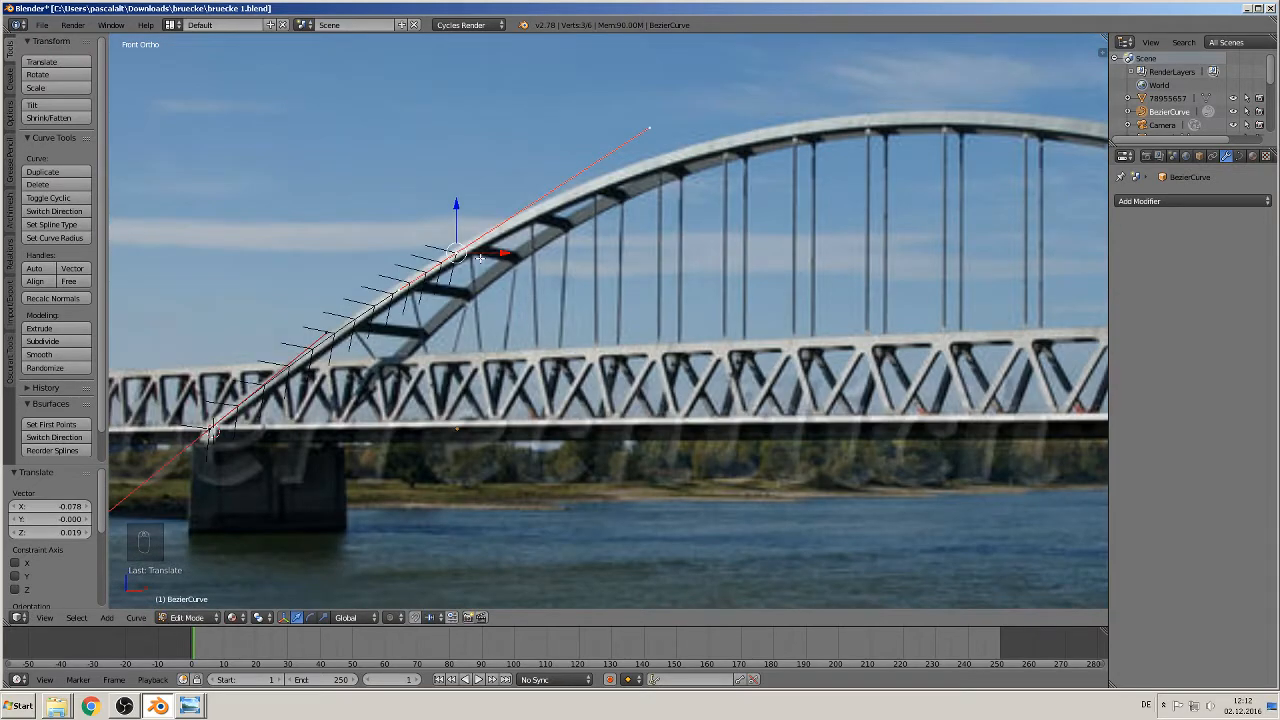
{"action": "key", "text": "e"}
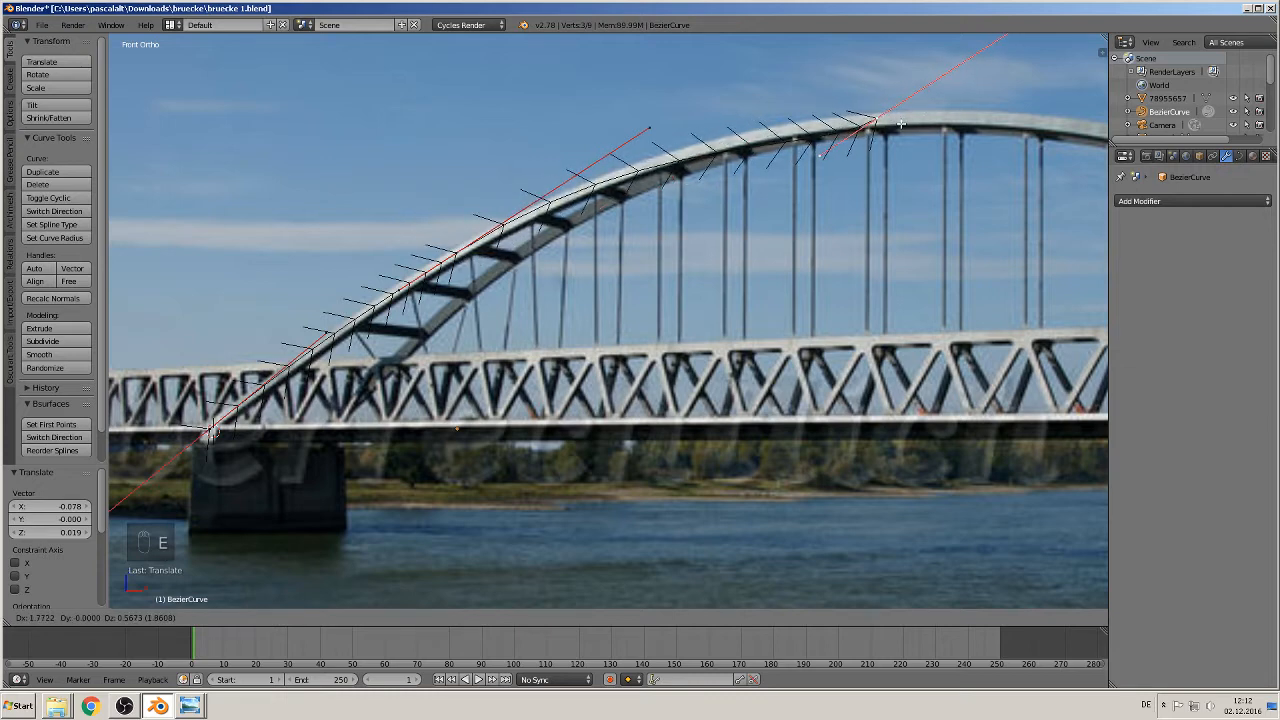
{"action": "left_click", "coordinate": [900, 124]}
{"action": "scroll", "coordinate": [912, 180], "scroll_direction": "down", "scroll_amount": 2}
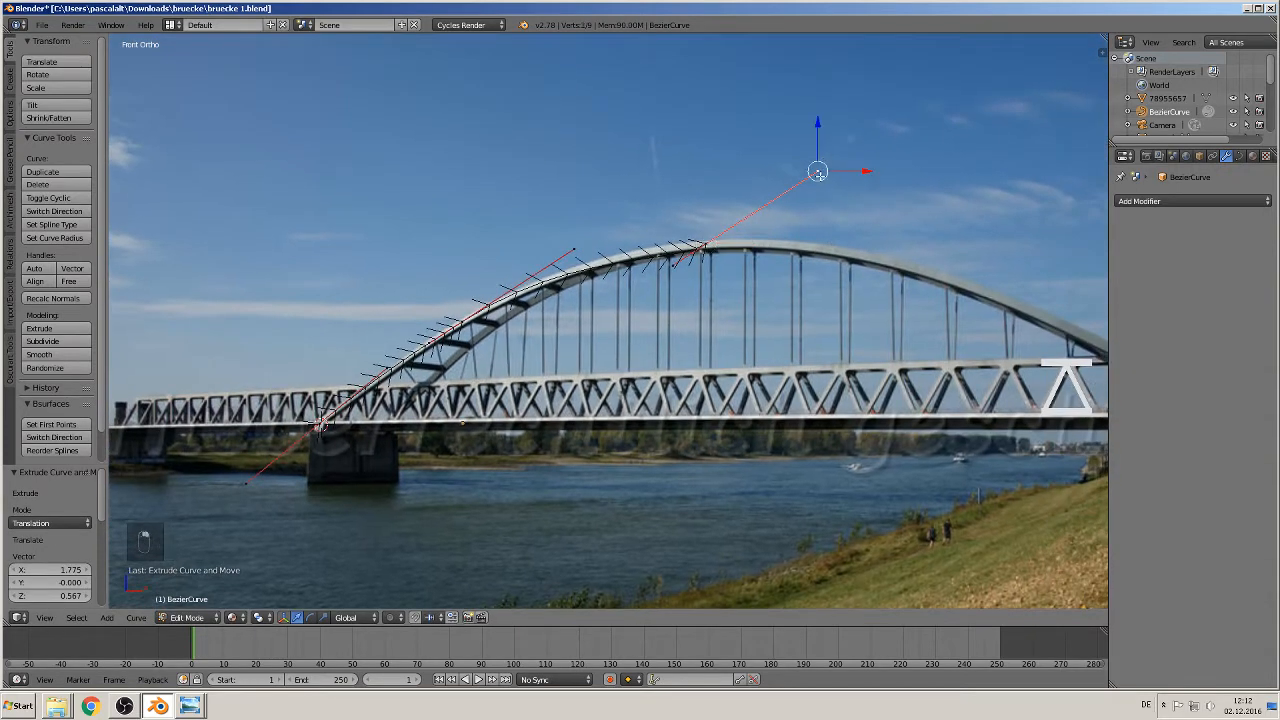
{"action": "key", "text": "g"}
{"action": "left_click", "coordinate": [749, 245]}
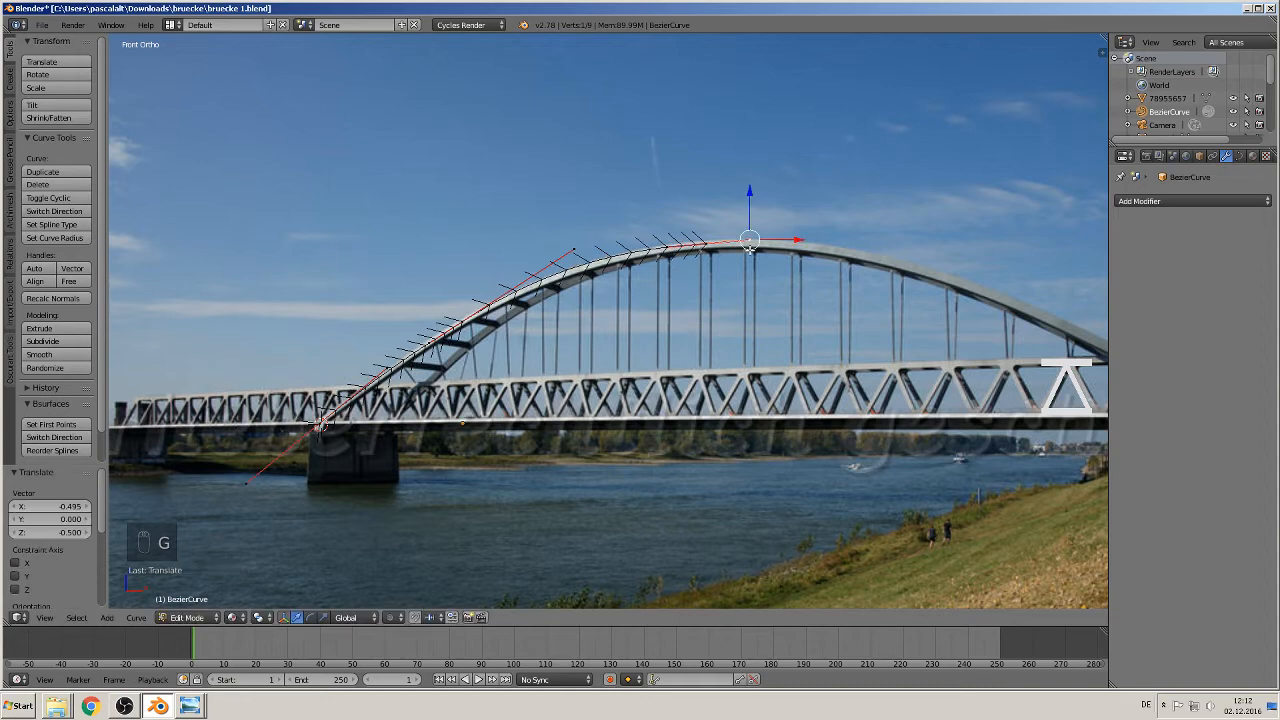
{"action": "scroll", "coordinate": [750, 250], "scroll_direction": "down", "scroll_amount": 5}
{"action": "key", "text": "Tab"}
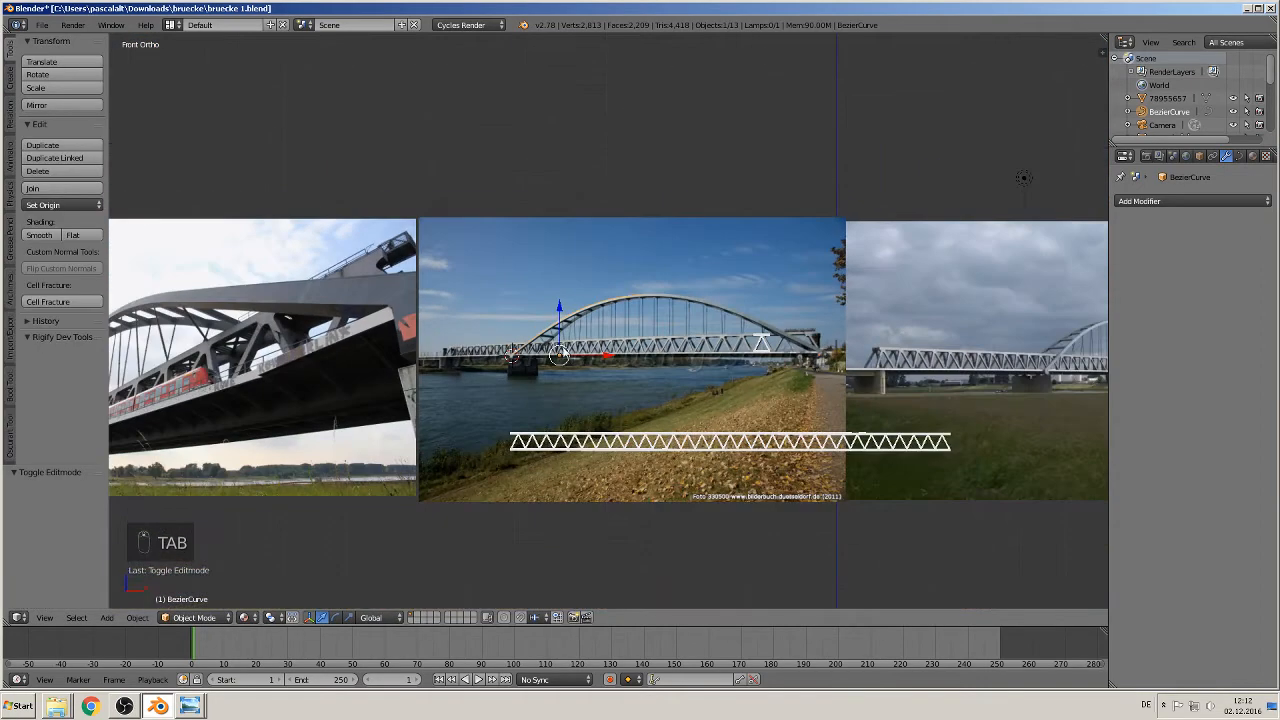
{"action": "key", "text": "g"}
{"action": "key", "text": "z"}
{"action": "left_click", "coordinate": [584, 130]}
{"action": "scroll", "coordinate": [589, 205], "scroll_direction": "up", "scroll_amount": 2}
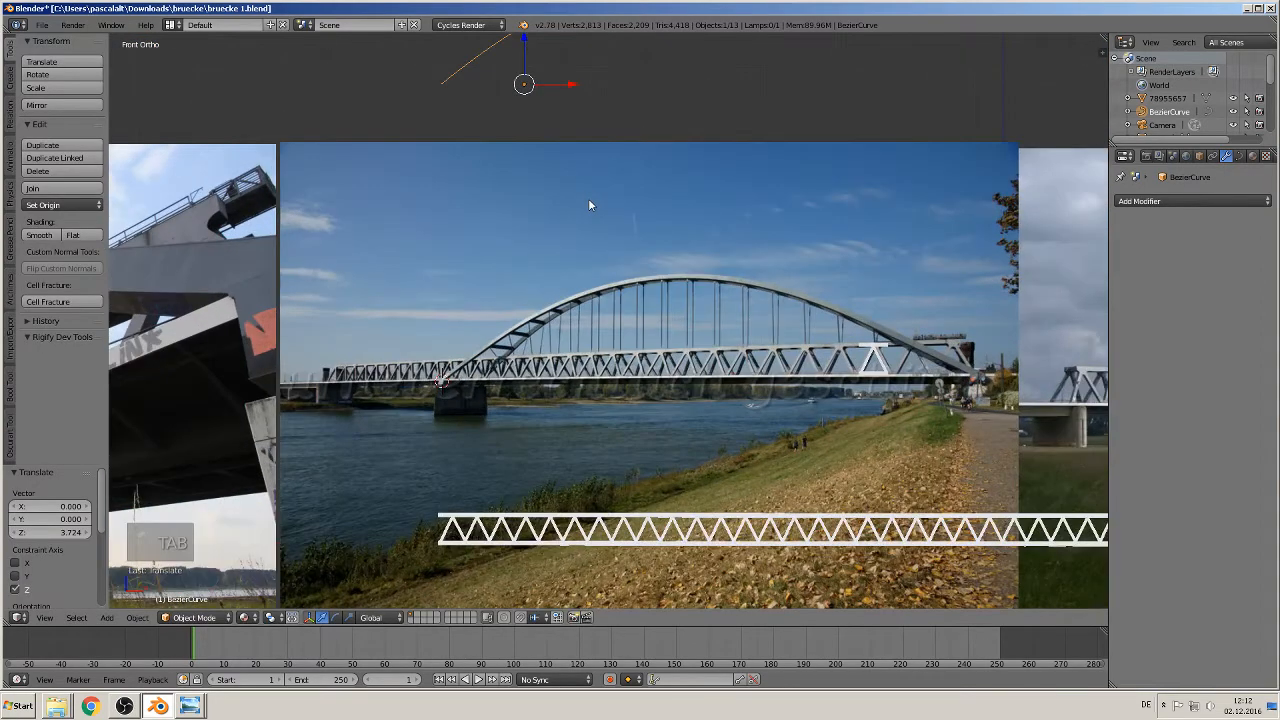
{"action": "scroll", "coordinate": [589, 205], "scroll_direction": "down", "scroll_amount": 2}
{"action": "key", "text": "g"}
{"action": "key", "text": "z"}
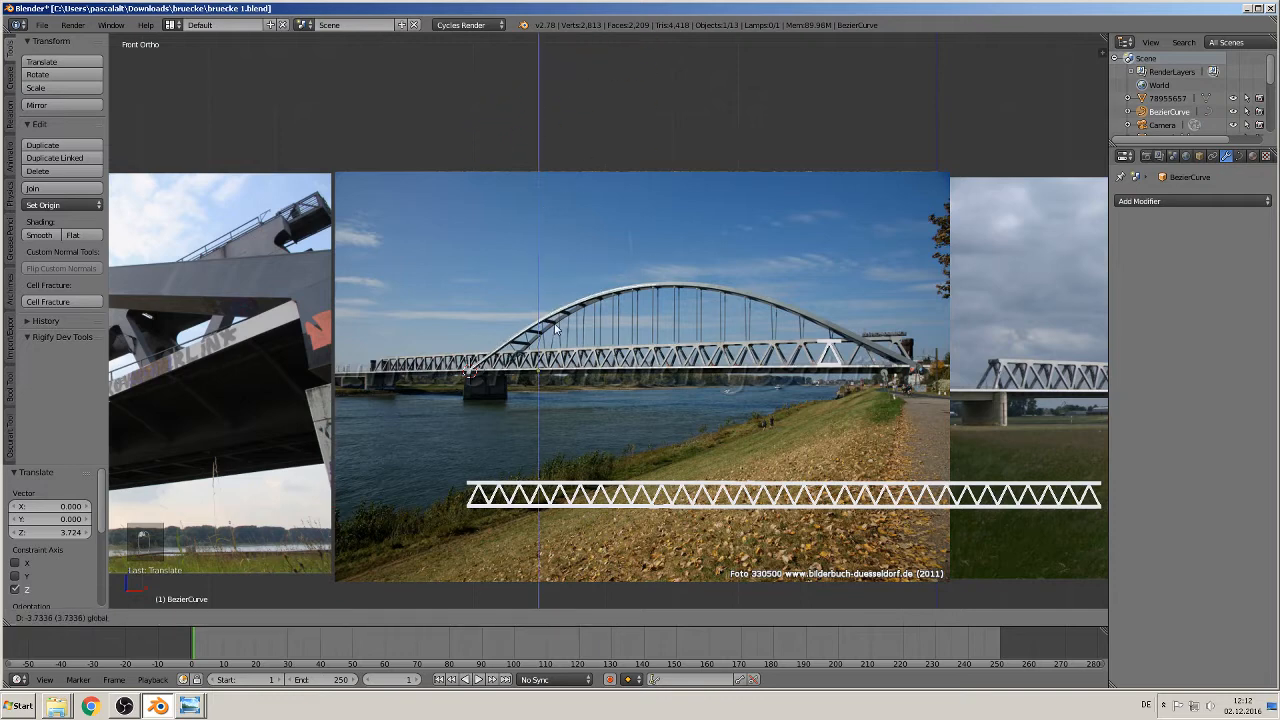
{"action": "left_click", "coordinate": [557, 328]}
Set the curve's bevel depth to 0.039, and raise the curve about 0.037 along Z.
{"action": "left_click", "coordinate": [1240, 157]}
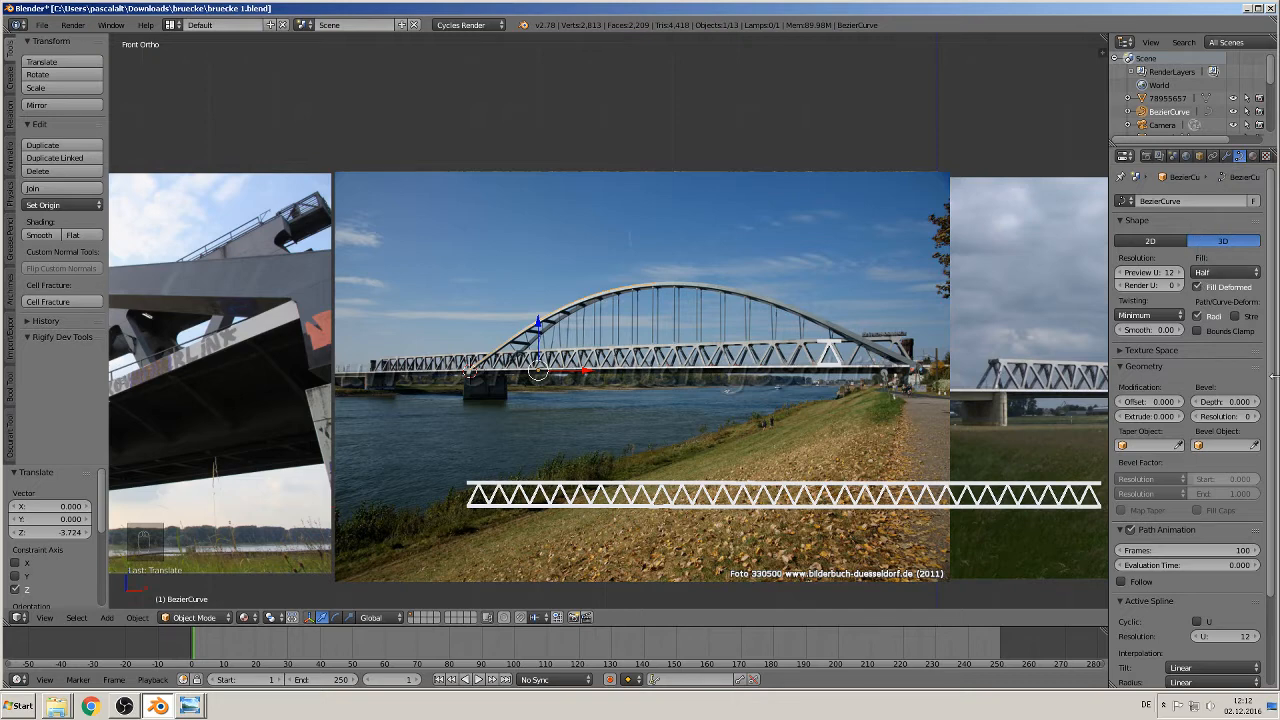
{"action": "left_click_drag", "start_coordinate": [1222, 401], "coordinate": [1238, 401]}
{"action": "scroll", "coordinate": [645, 355], "scroll_direction": "up", "scroll_amount": 4}
{"action": "scroll", "coordinate": [549, 368], "scroll_direction": "up", "scroll_amount": 3}
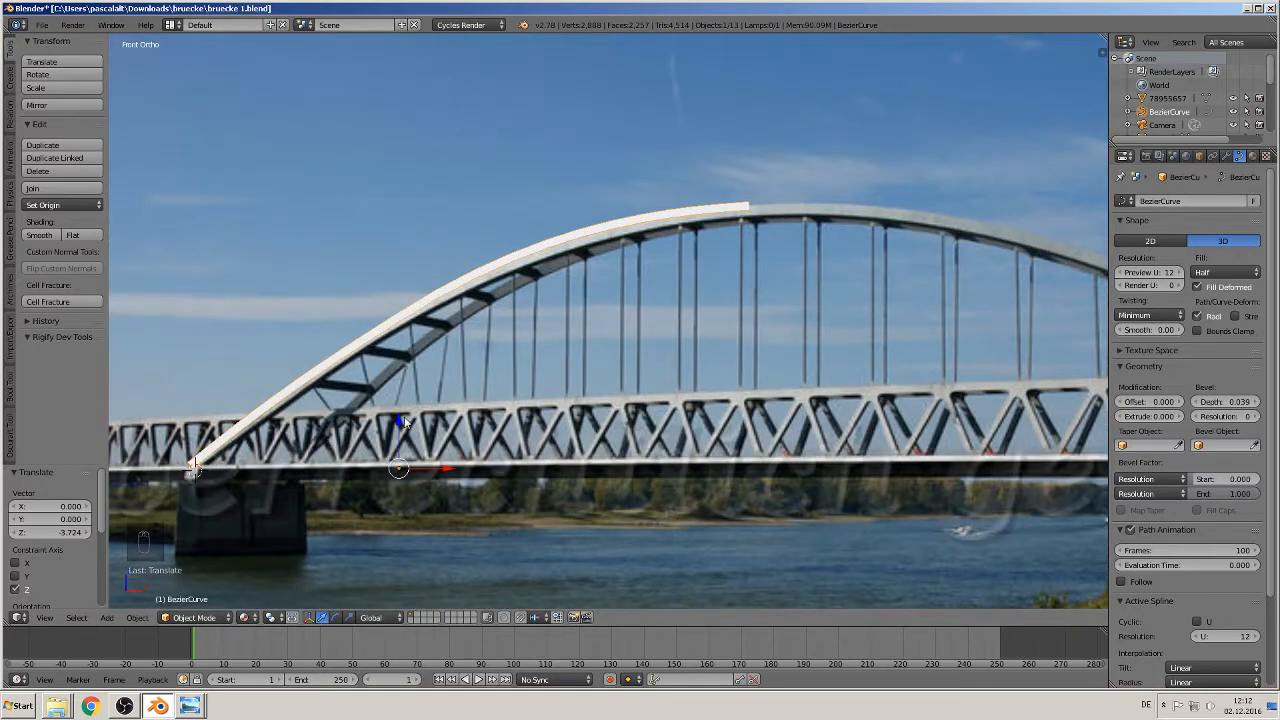
{"action": "left_click_drag", "start_coordinate": [404, 424], "coordinate": [405, 425]}
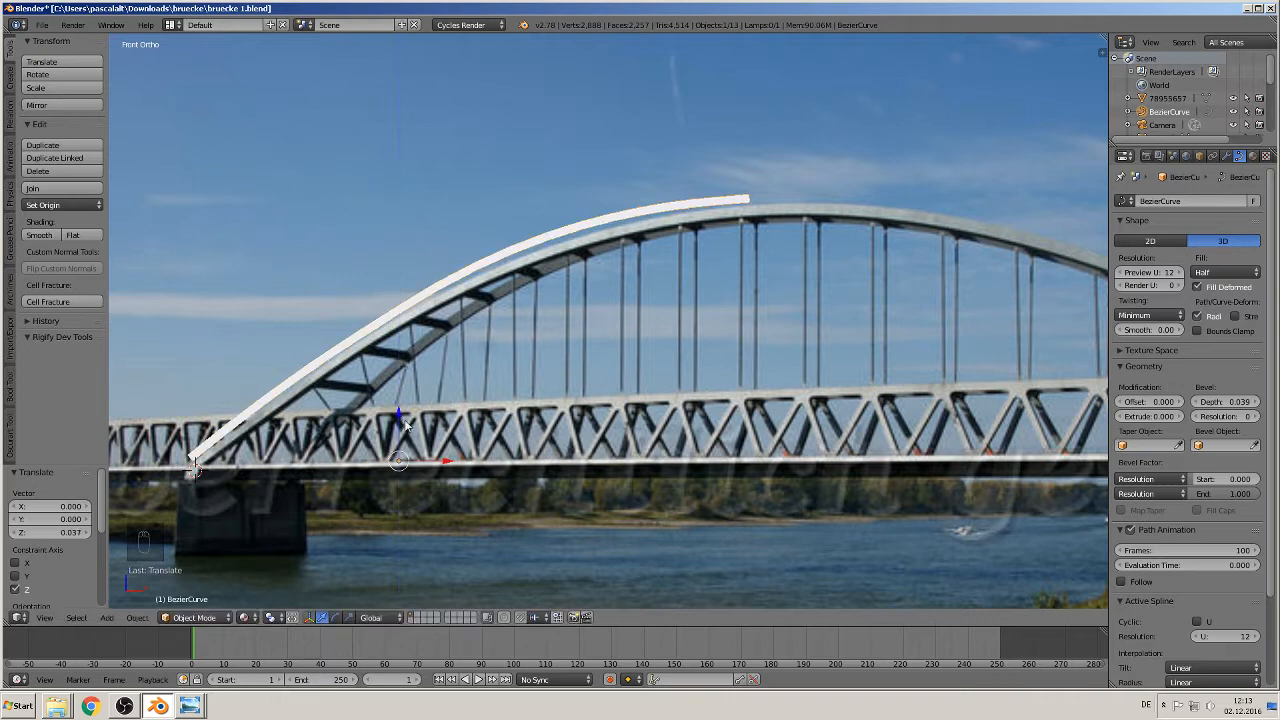
Shift the curve's middle point along the arch by about X 0.121 and Z 0.067 in Edit Mode.
{"action": "right_click", "coordinate": [671, 209]}
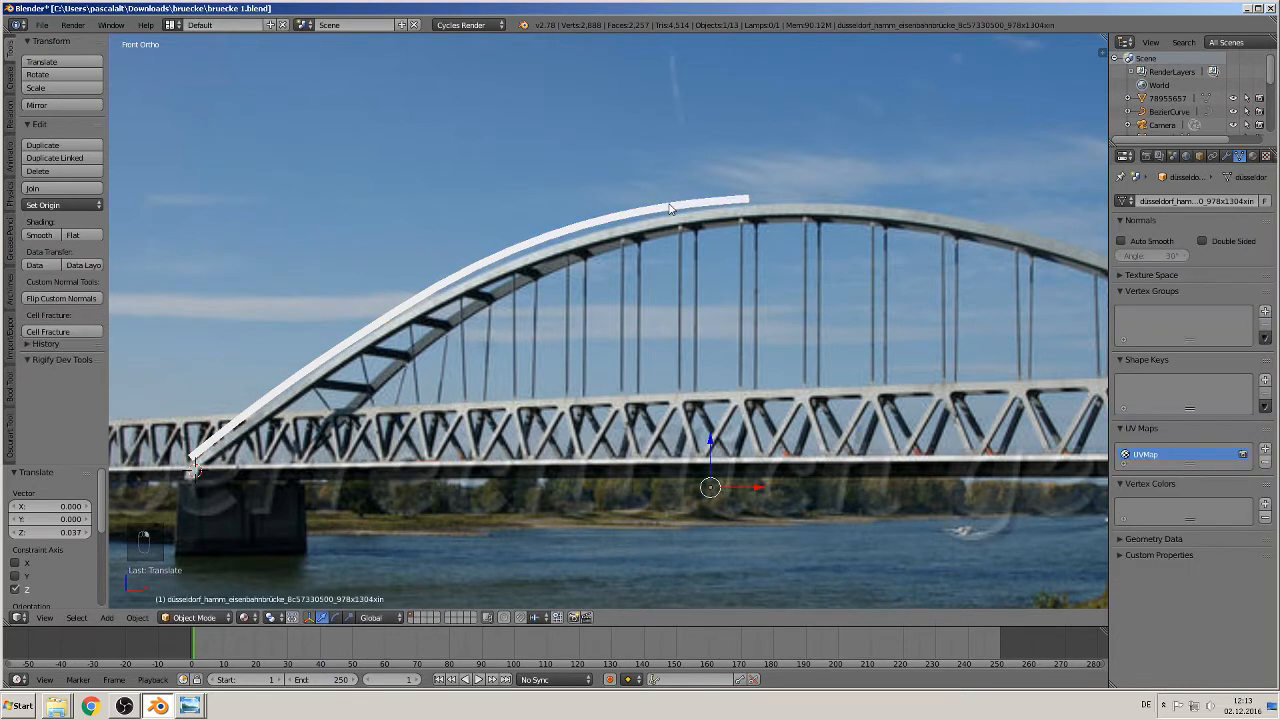
{"action": "right_click", "coordinate": [671, 209]}
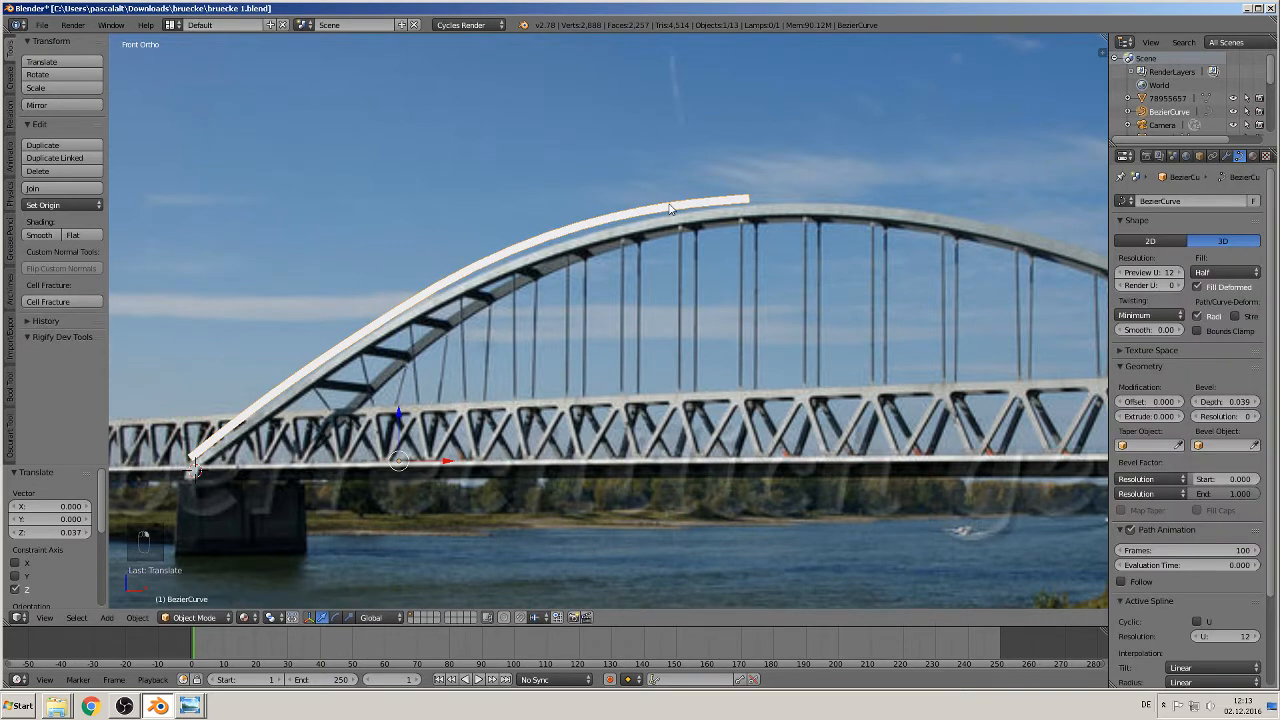
{"action": "key", "text": "Tab"}
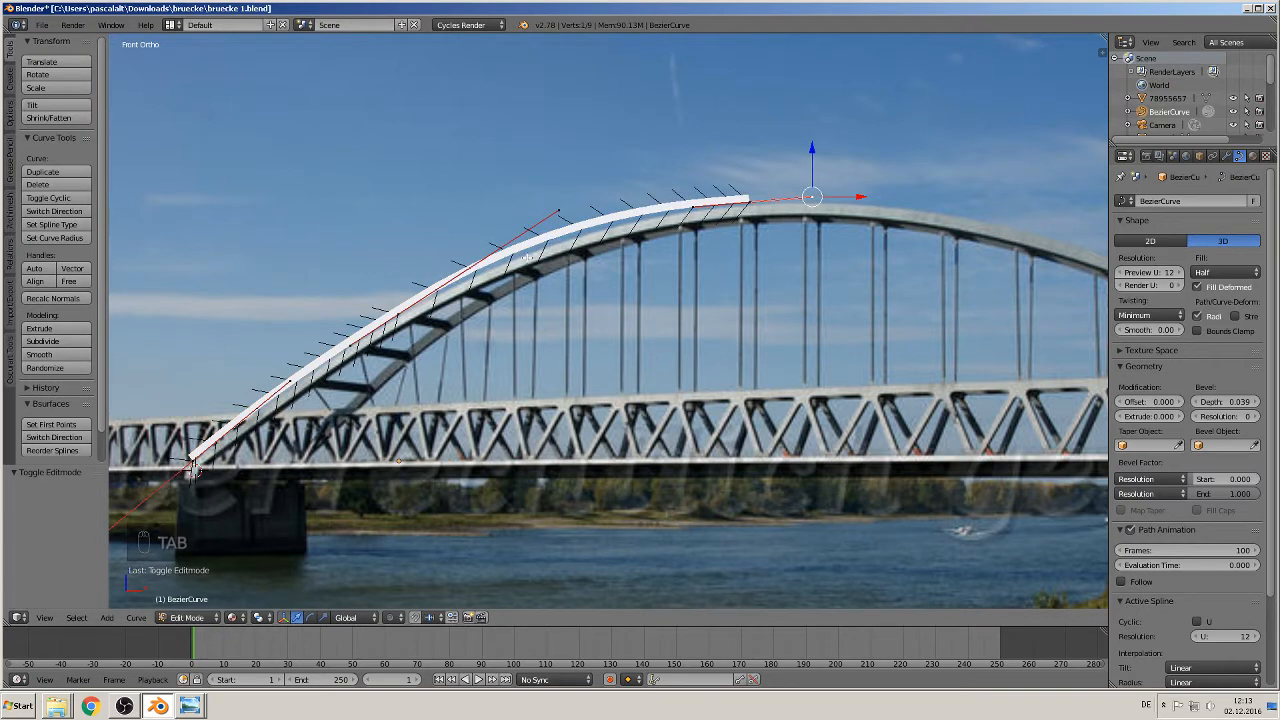
{"action": "right_click", "coordinate": [397, 315]}
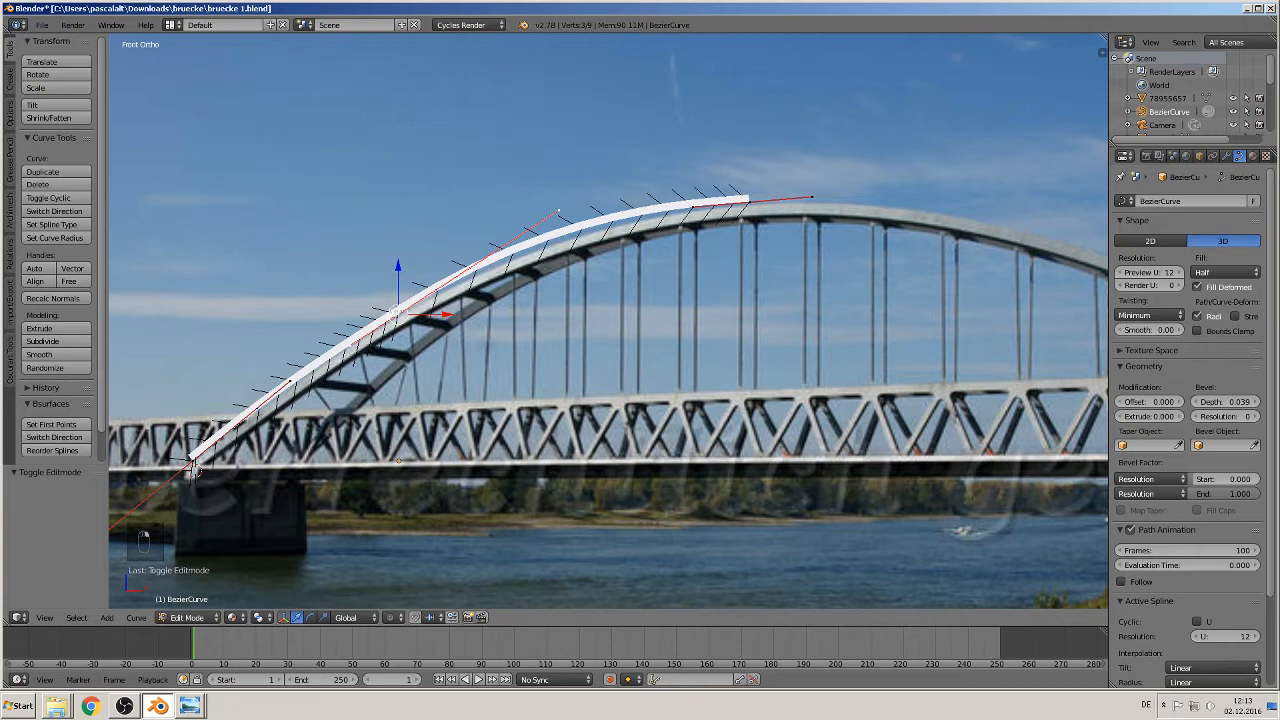
{"action": "key", "text": "g"}
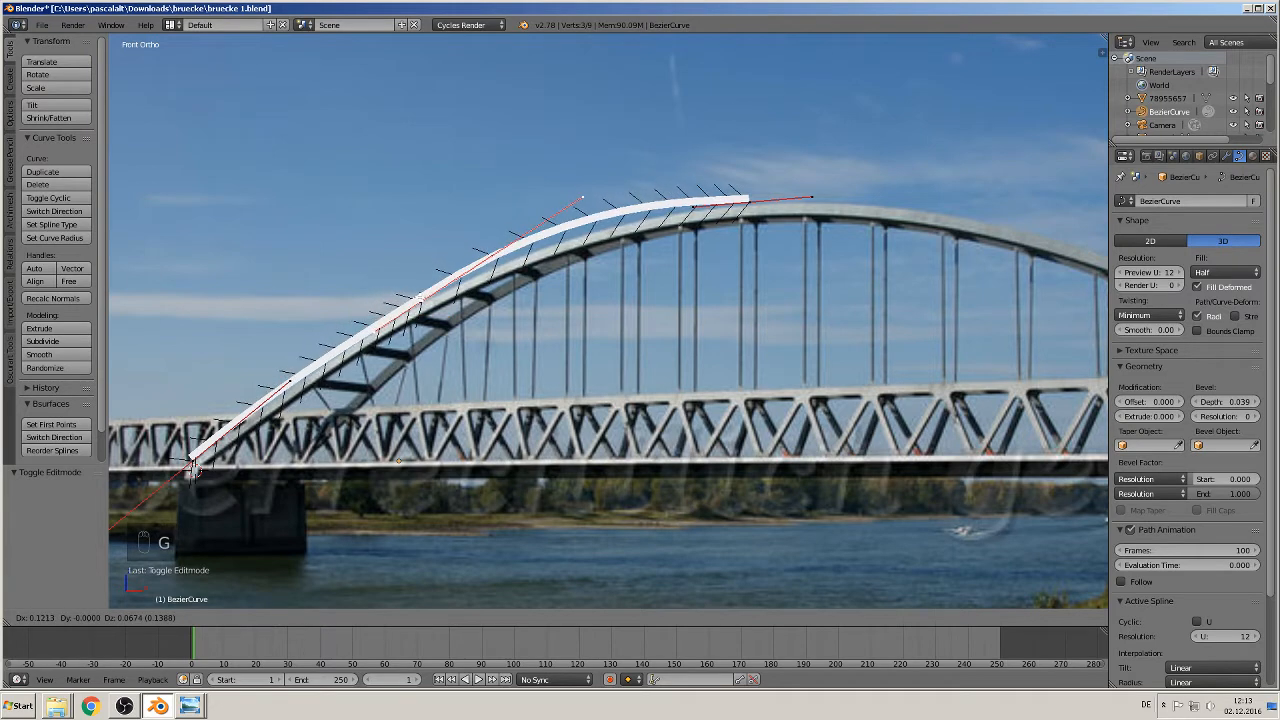
{"action": "left_click", "coordinate": [370, 316]}
Nudge the foot point's upper handle about X 0.024 and Z 0.007, and the middle point's crown-side handle about X -0.037 and Z -0.128.
{"action": "right_click", "coordinate": [292, 384]}
{"action": "key", "text": "g"}
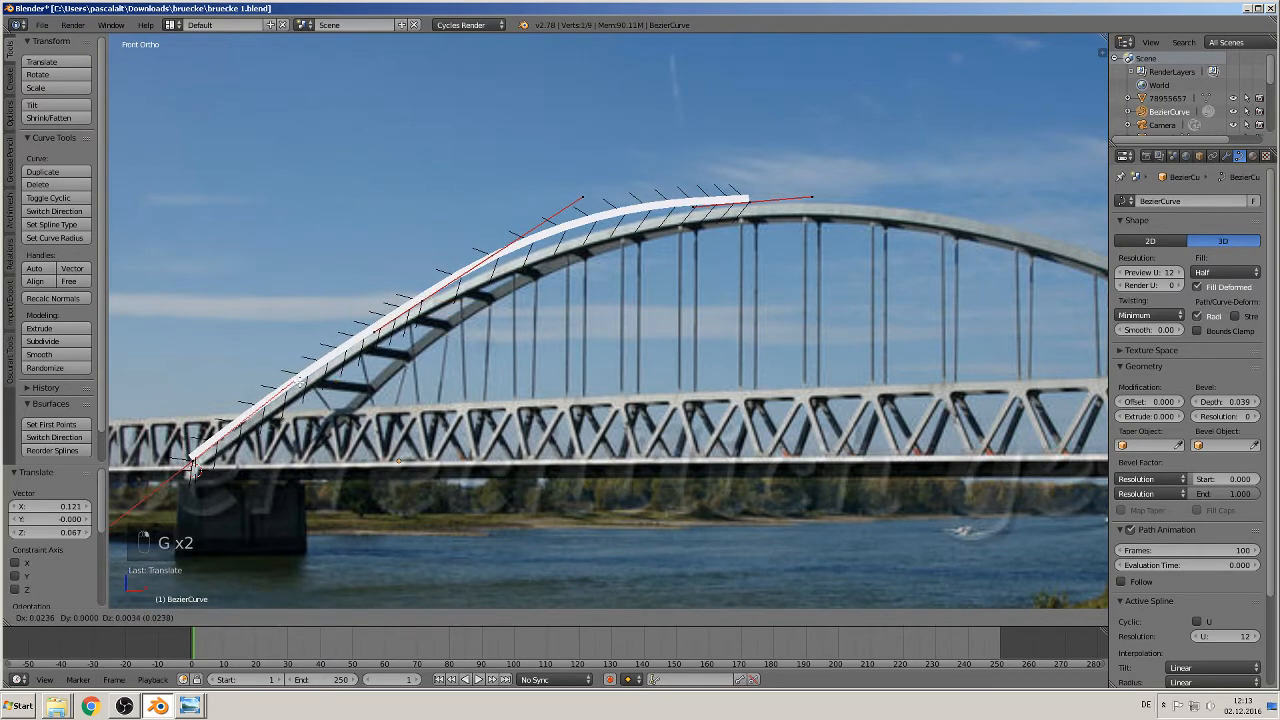
{"action": "left_click", "coordinate": [297, 383]}
{"action": "key", "text": "g"}
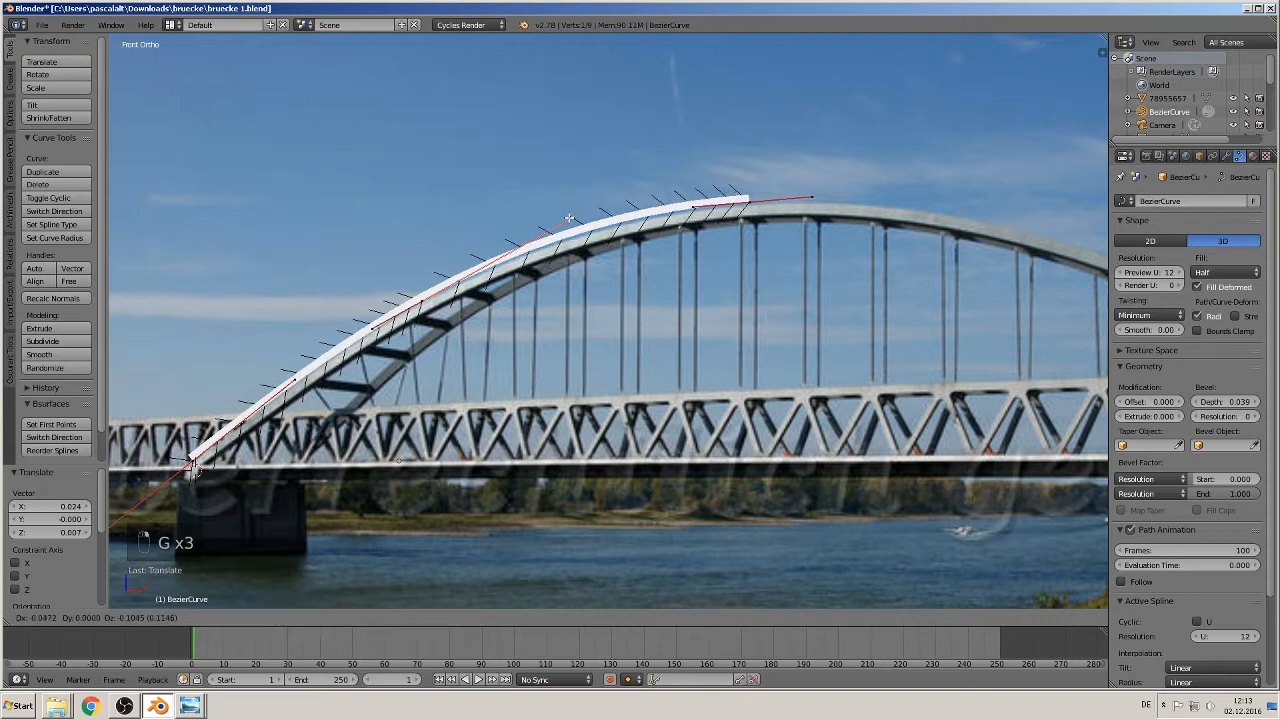
{"action": "left_click", "coordinate": [571, 221]}
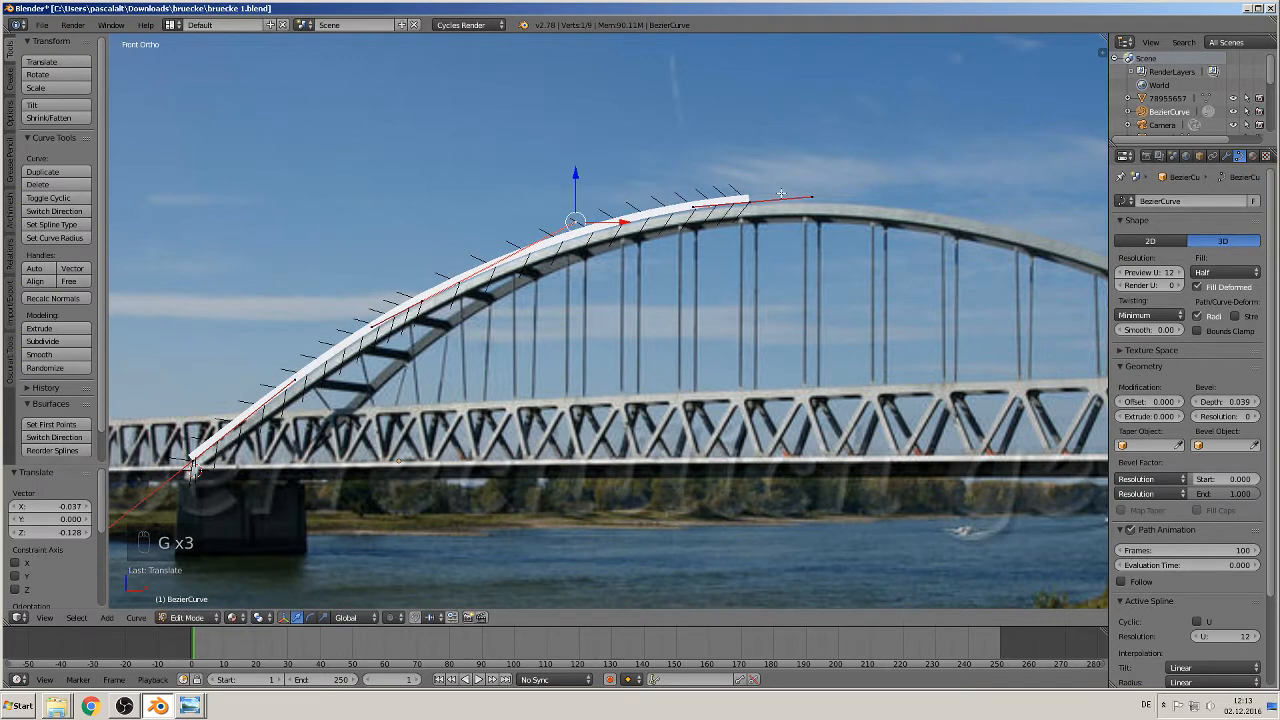
{"action": "right_click", "coordinate": [691, 207]}
{"action": "key", "text": "g"}
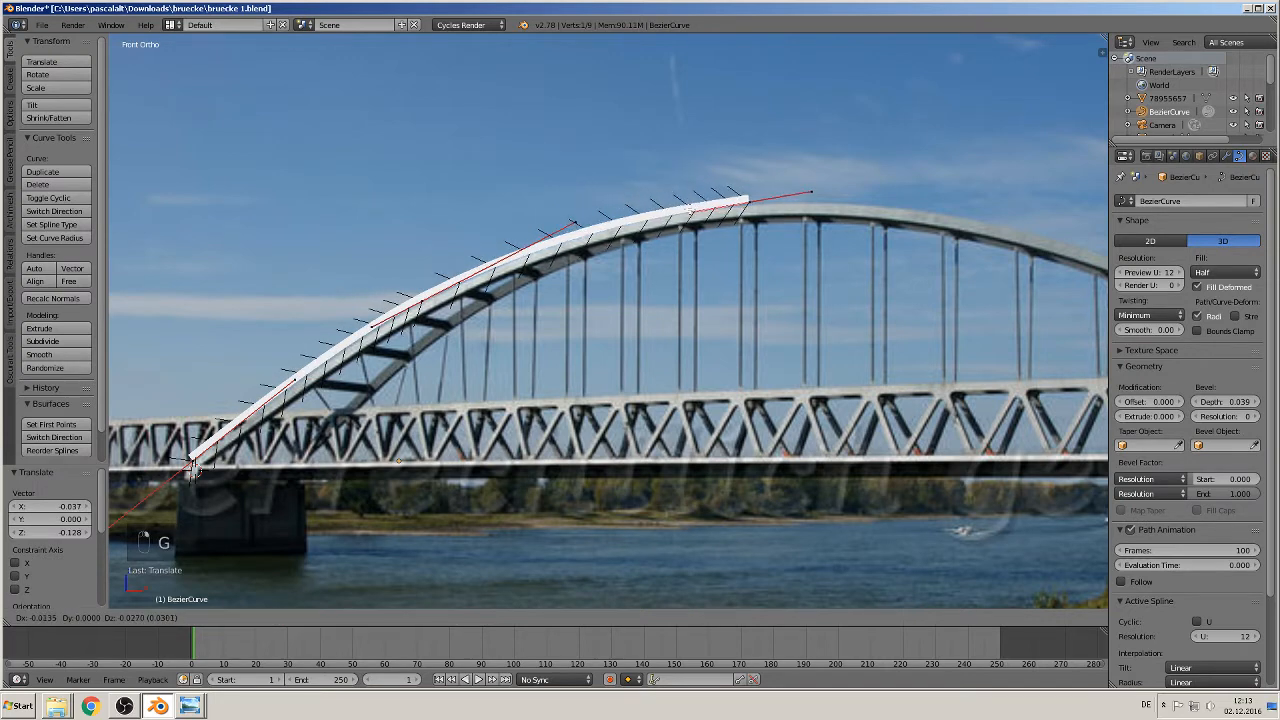
{"action": "left_click", "coordinate": [692, 205]}
Nudge the crown point by about X 0.013 and Z -0.003, and return to Object Mode.
{"action": "right_click", "coordinate": [756, 199]}
{"action": "key", "text": "g"}
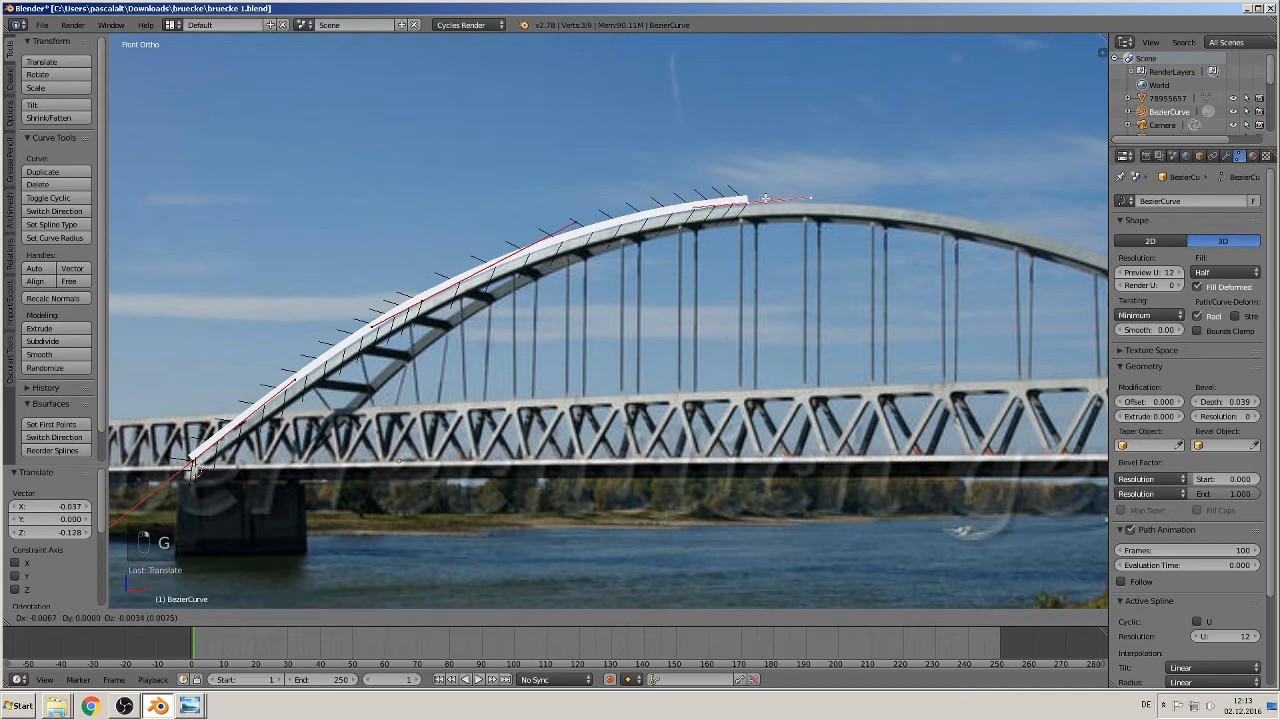
{"action": "left_click", "coordinate": [760, 199]}
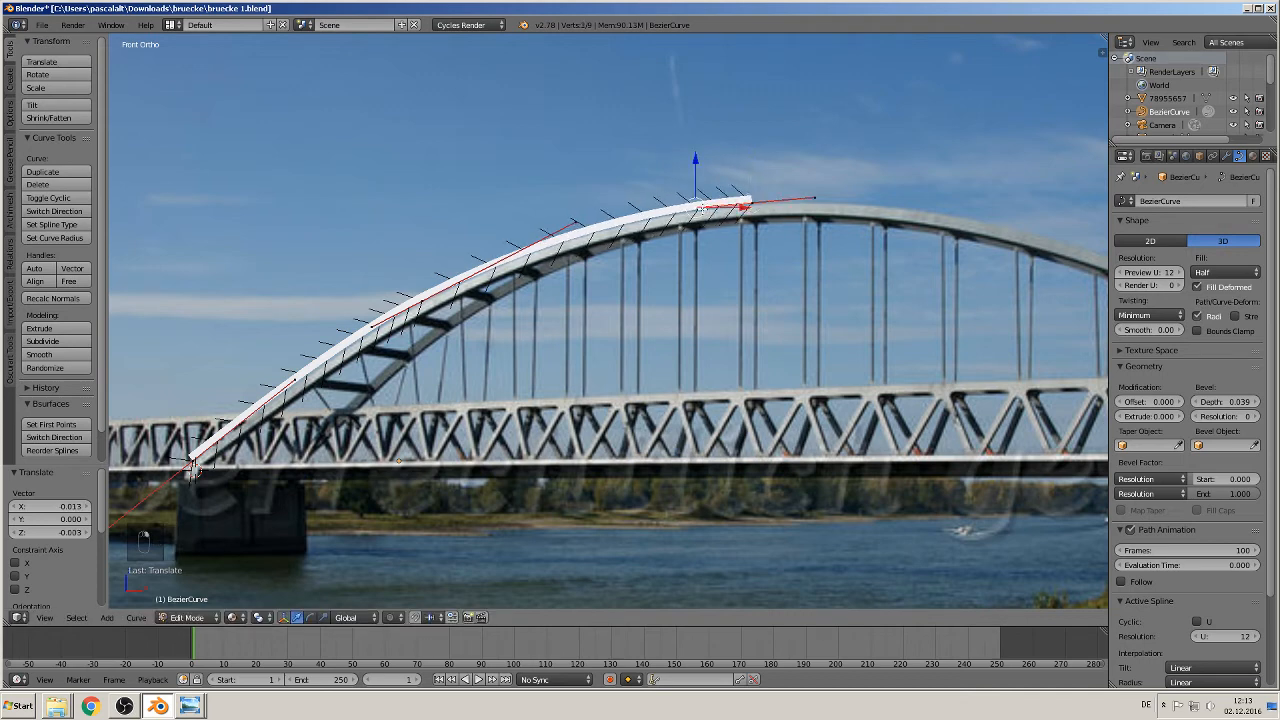
{"action": "key", "text": "Tab"}
Raise the curve about 3.780 along Z, clear of the reference photo.
{"action": "scroll", "coordinate": [699, 225], "scroll_direction": "down", "scroll_amount": 4}
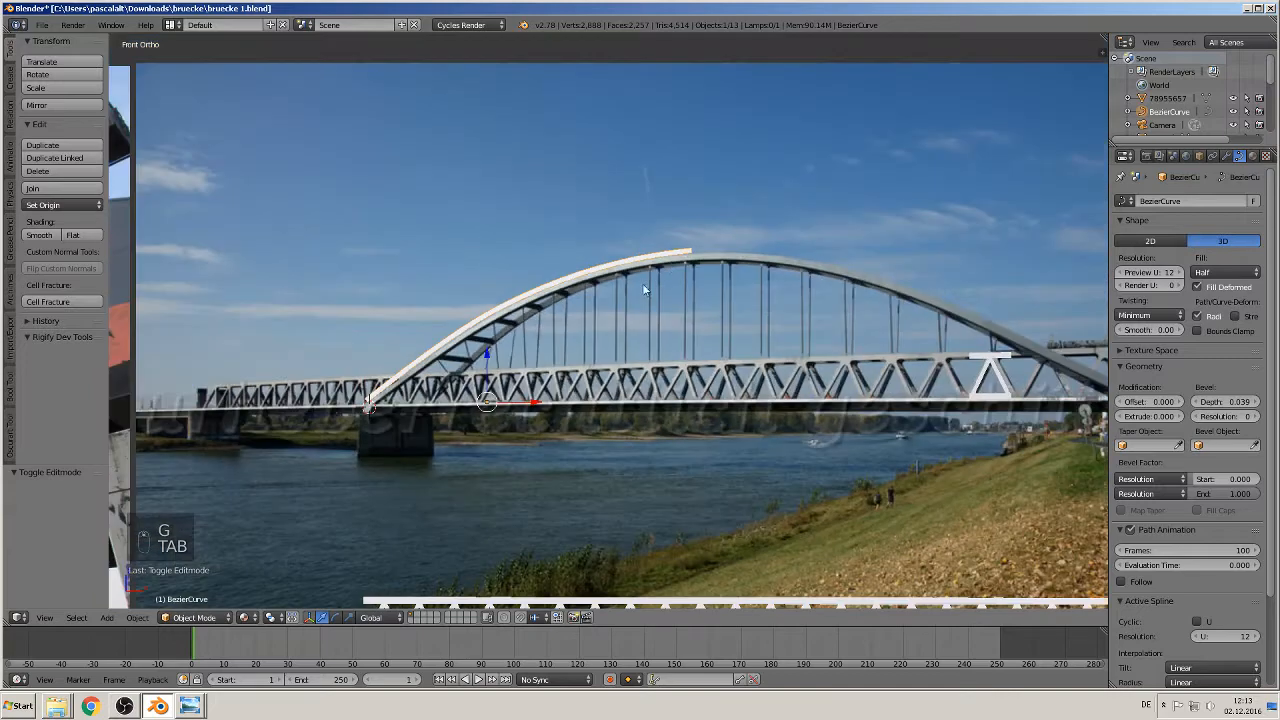
{"action": "scroll", "coordinate": [642, 283], "scroll_direction": "down", "scroll_amount": 3}
{"action": "left_click_drag", "start_coordinate": [549, 322], "coordinate": [565, 130]}
{"action": "scroll", "coordinate": [606, 137], "scroll_direction": "up", "scroll_amount": 2}
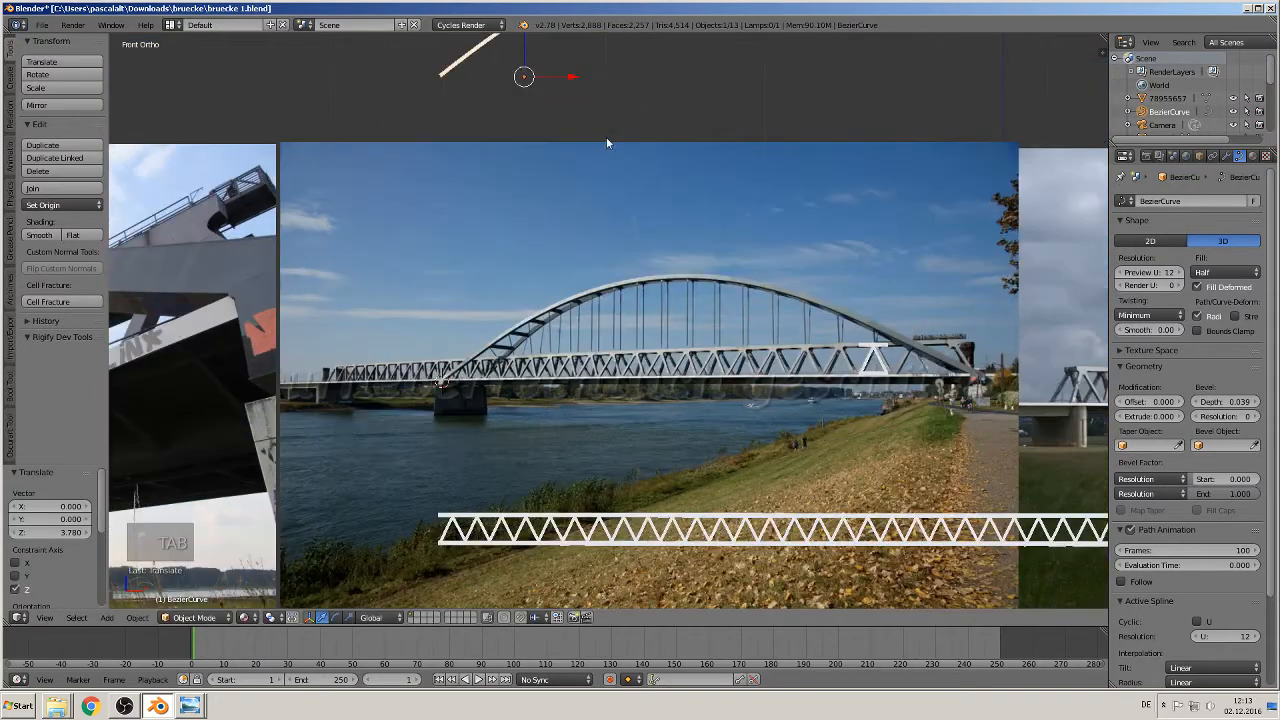
{"action": "middle_click_drag", "start_coordinate": [606, 137], "coordinate": [626, 311], "text": "shift"}
Raise the curve's middle point about 0.042 along Z in Edit Mode.
{"action": "key", "text": "Tab"}
{"action": "key", "text": "Tab"}
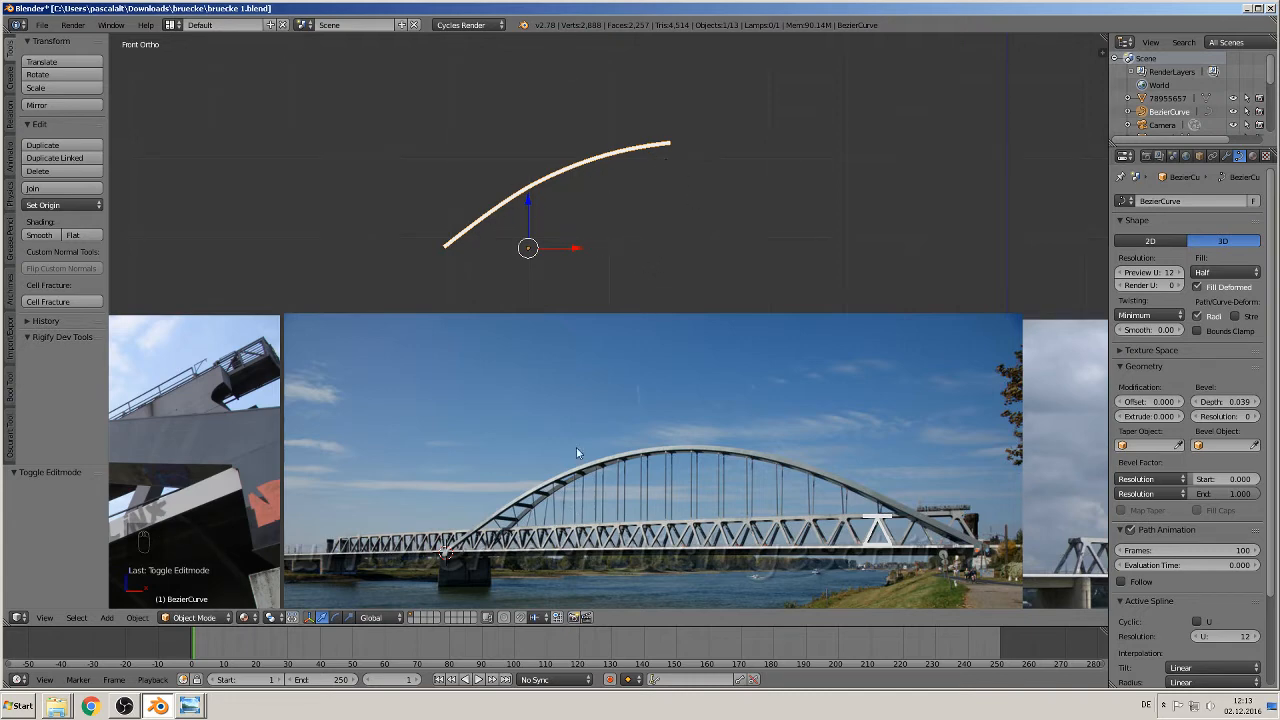
{"action": "key", "text": "Tab"}
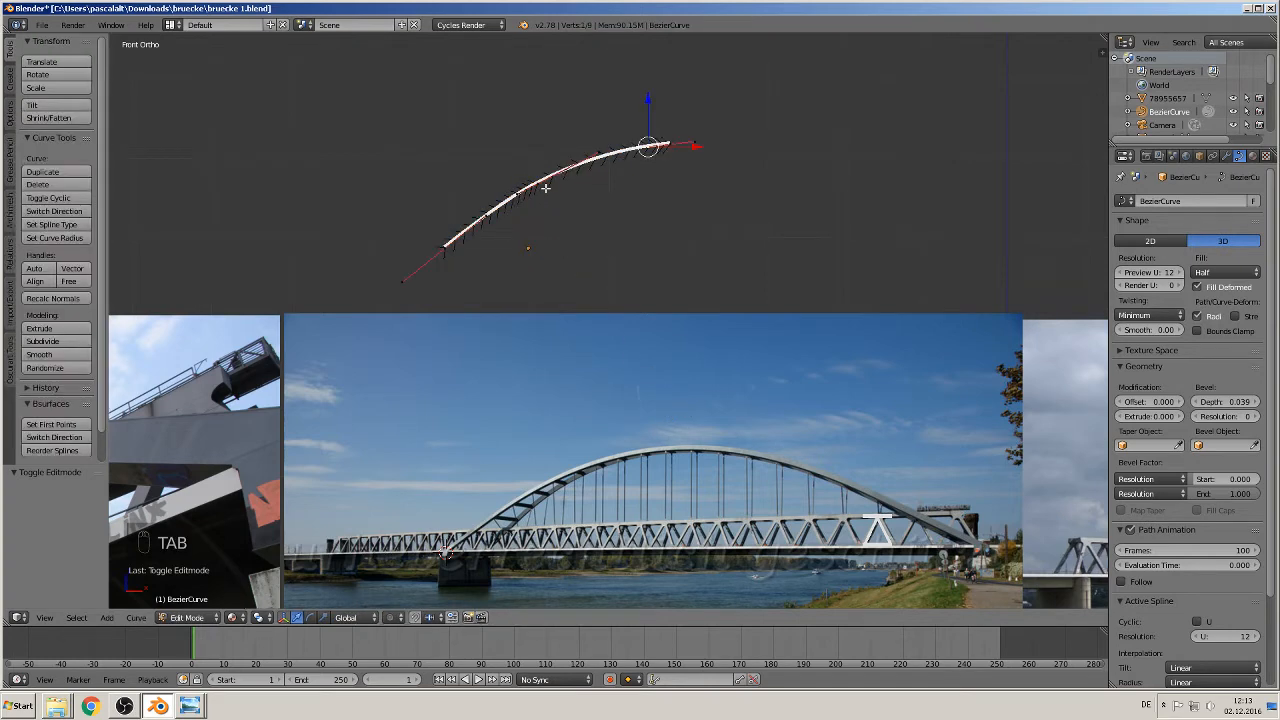
{"action": "right_click", "coordinate": [541, 180]}
{"action": "key", "text": "g"}
{"action": "key", "text": "z"}
{"action": "left_click", "coordinate": [539, 132]}
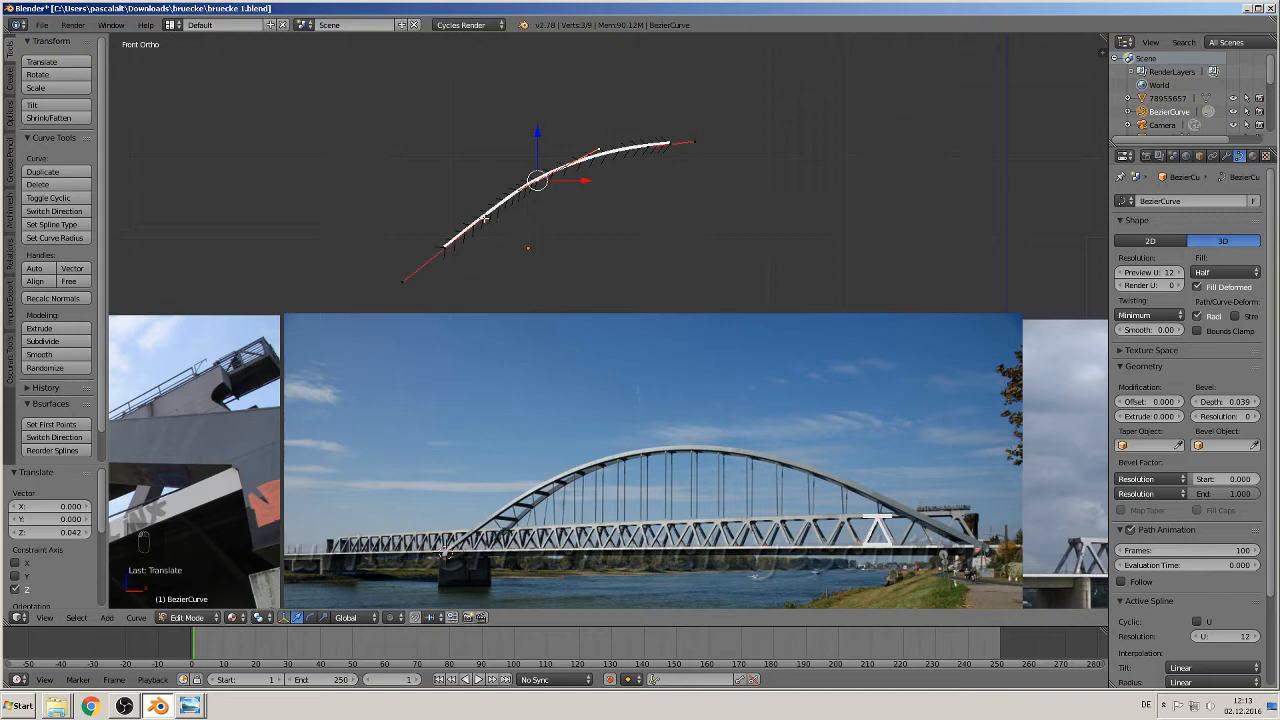
Round out the arch curve by shifting the middle point's lower handle outward and raising the middle point slightly, and leave edit mode.
{"action": "right_click", "coordinate": [484, 217]}
{"action": "key", "text": "g"}
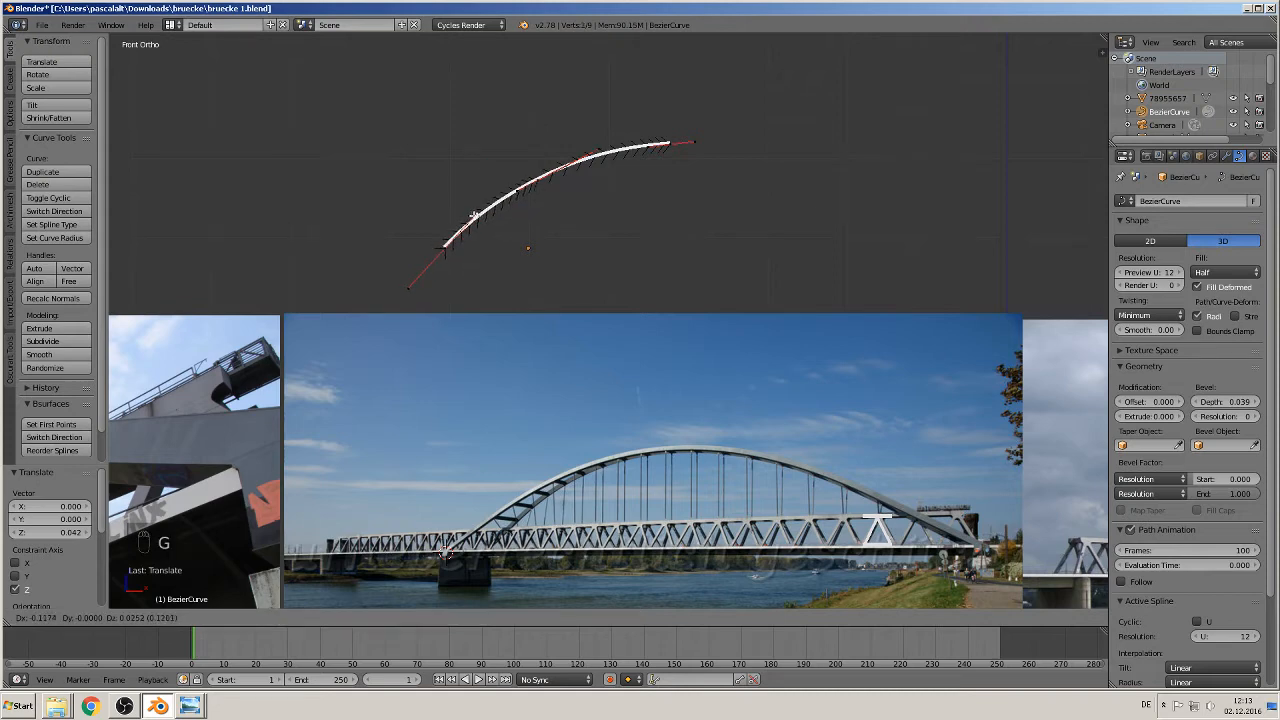
{"action": "left_click", "coordinate": [475, 212]}
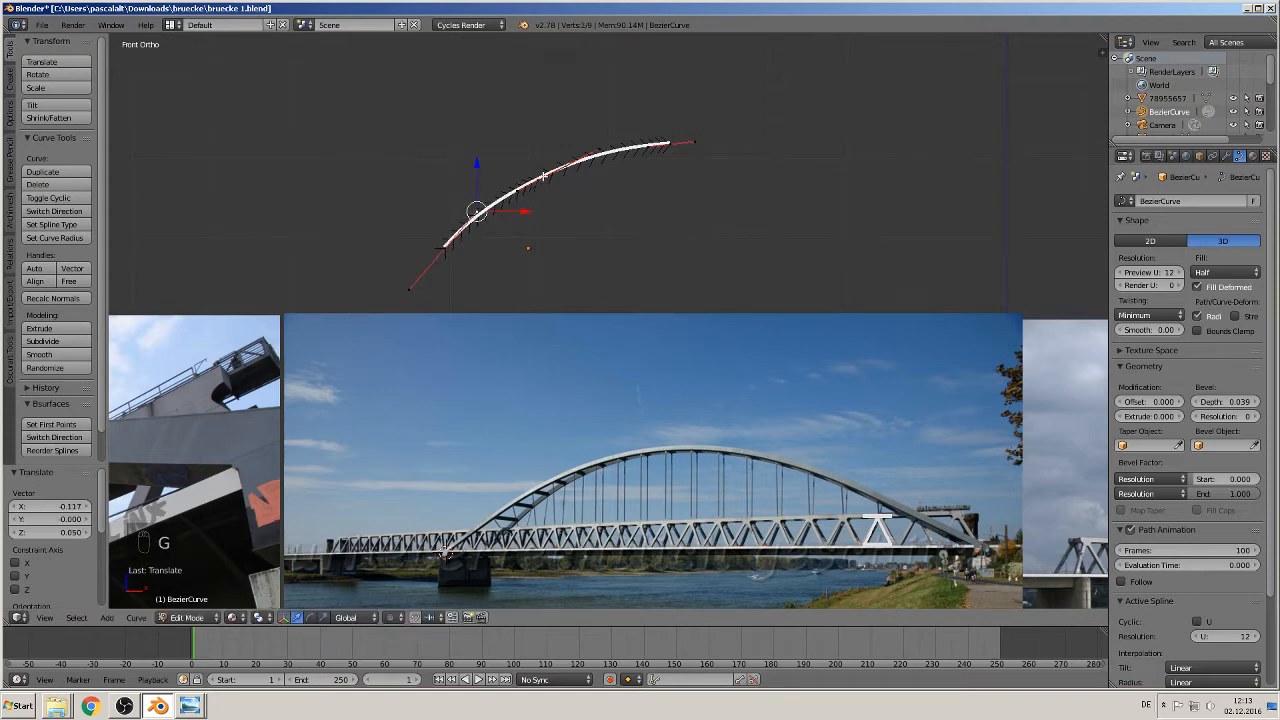
{"action": "right_click", "coordinate": [543, 176]}
{"action": "key", "text": "g"}
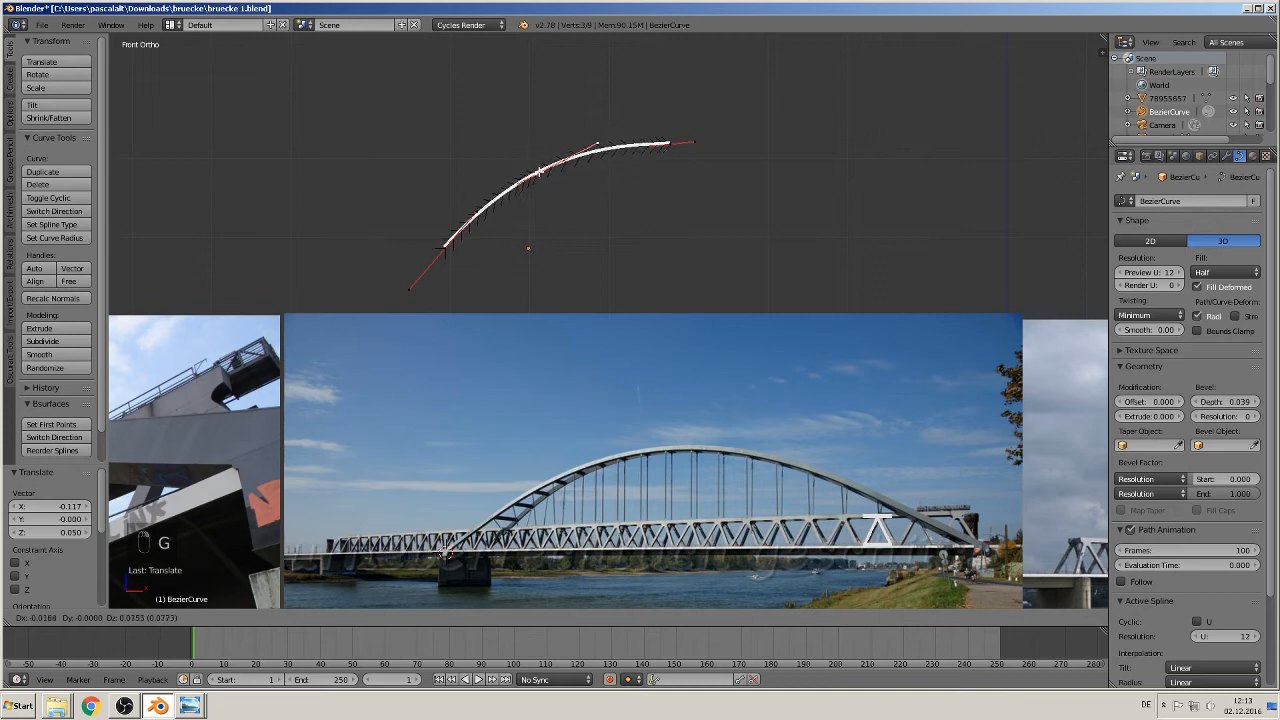
{"action": "left_click", "coordinate": [540, 173]}
{"action": "key", "text": "Tab"}
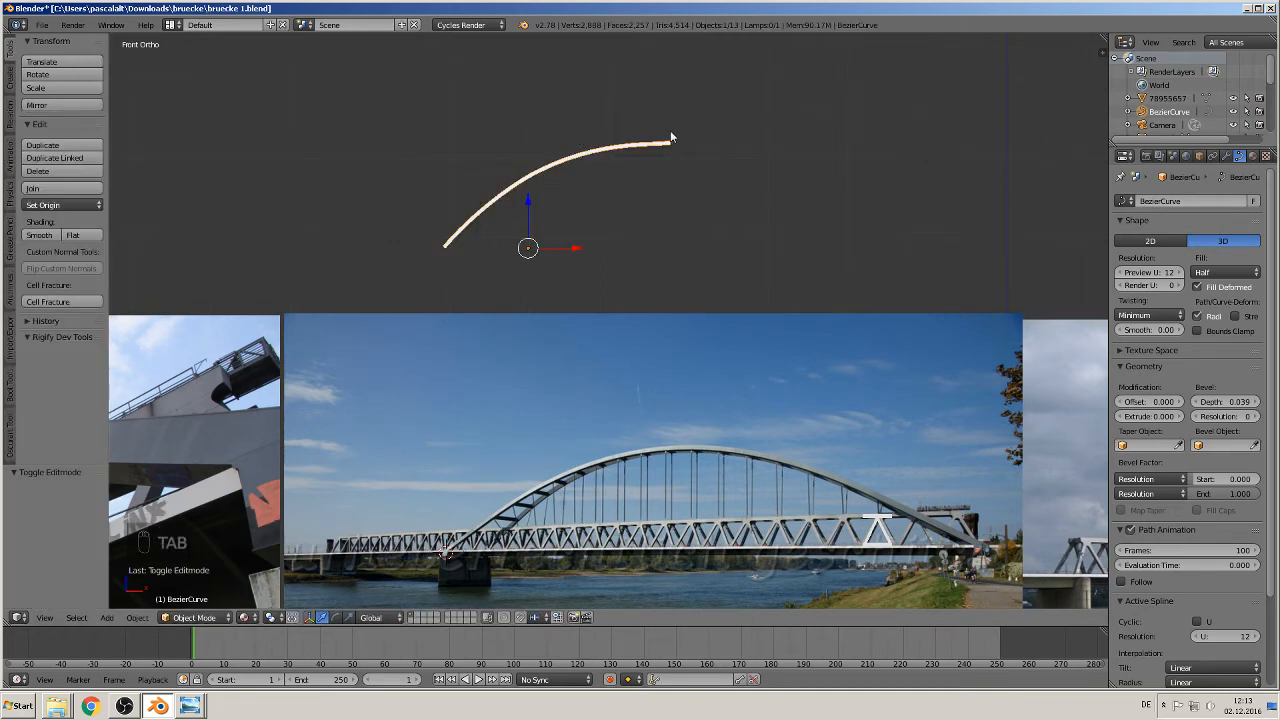
Set the arch curve's bevel depth to 0 so that it is a thin line.
{"action": "scroll", "coordinate": [637, 258], "scroll_direction": "down", "scroll_amount": 2}
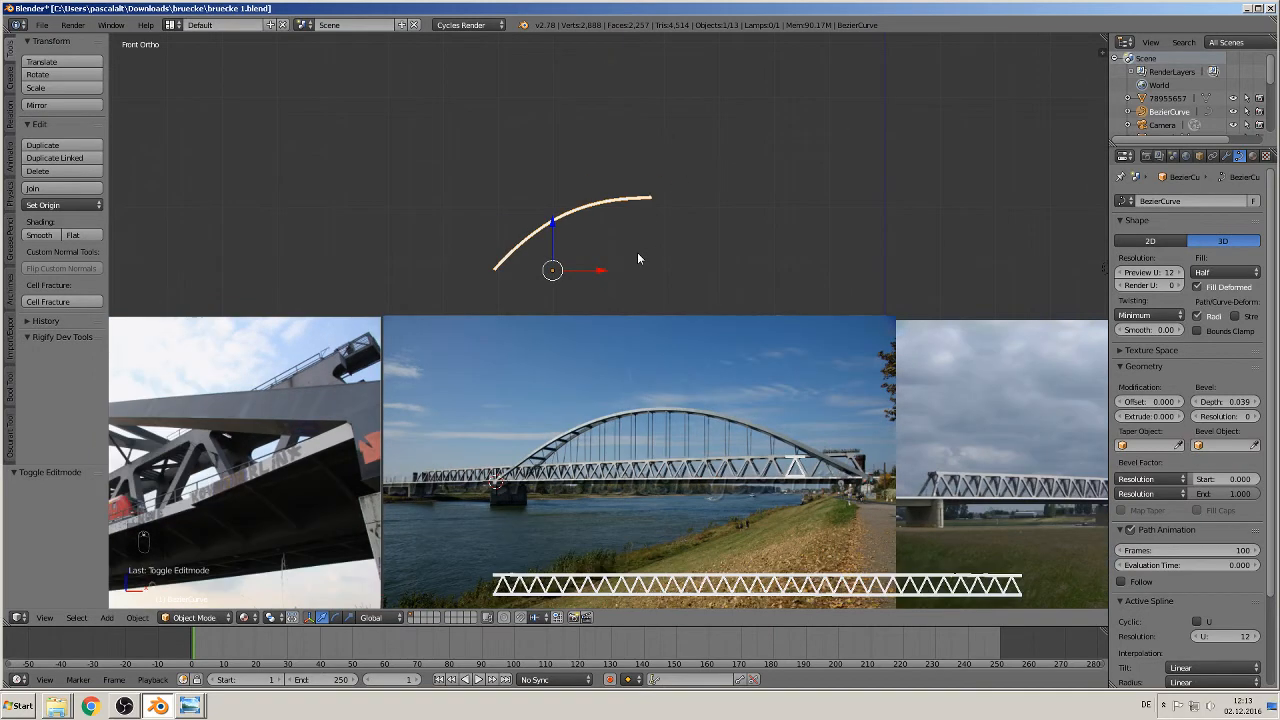
{"action": "scroll", "coordinate": [637, 258], "scroll_direction": "down", "scroll_amount": 2}
{"action": "middle_click_drag", "start_coordinate": [637, 257], "coordinate": [663, 286]}
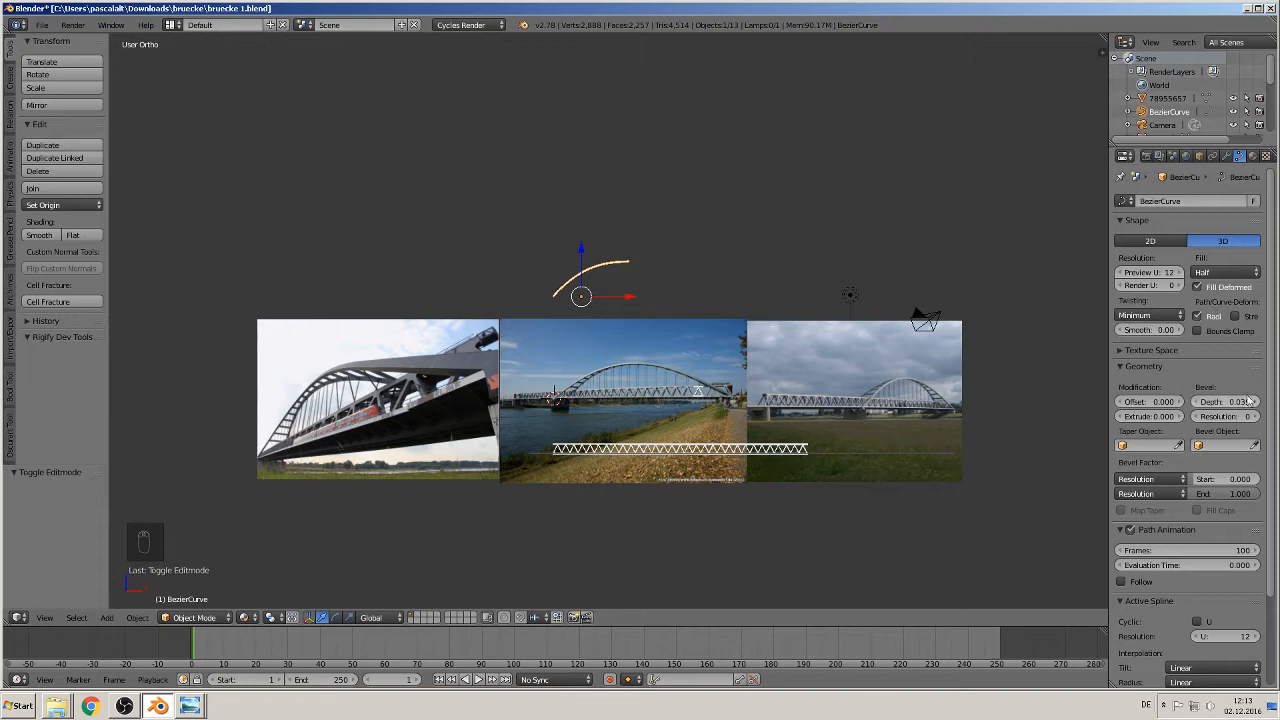
{"action": "left_click_drag", "start_coordinate": [1240, 401], "coordinate": [1200, 401]}
{"action": "scroll", "coordinate": [669, 538], "scroll_direction": "up", "scroll_amount": 2}
{"action": "scroll", "coordinate": [669, 538], "scroll_direction": "up", "scroll_amount": 2}
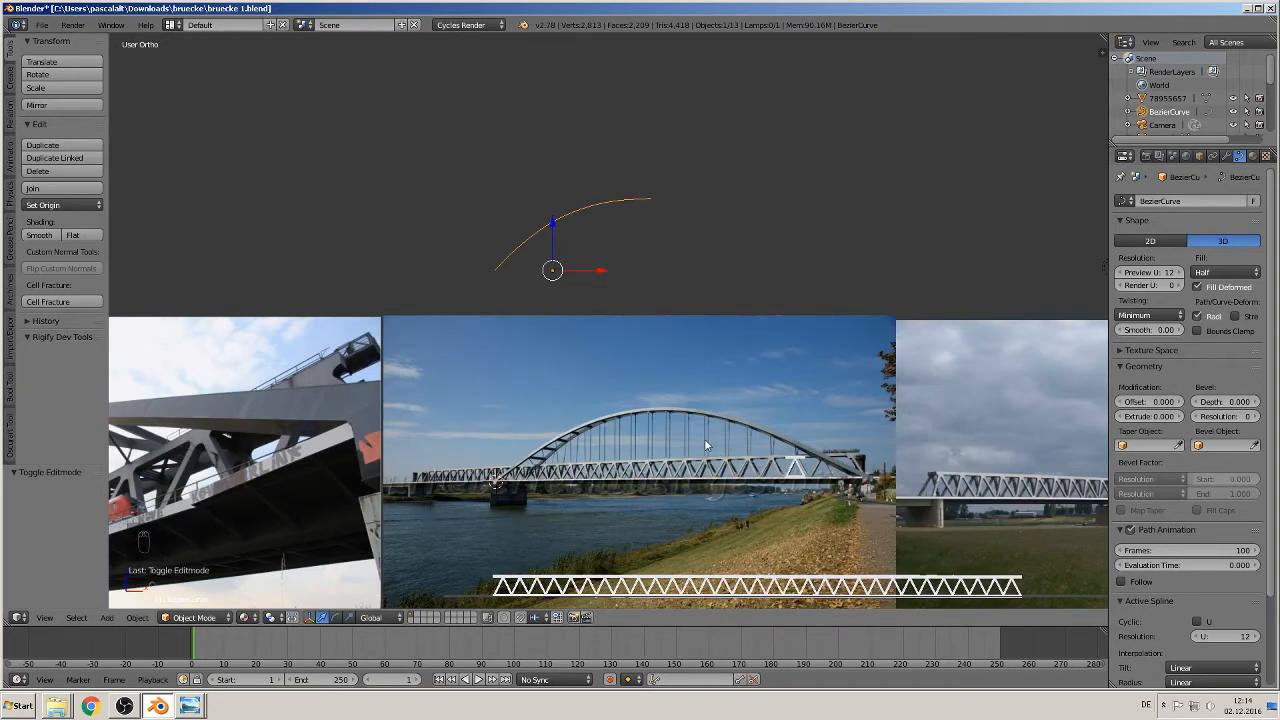
Duplicate the arch curve and place the copy about 4.68 units above it along the Z axis.
{"action": "middle_click_drag", "start_coordinate": [705, 443], "coordinate": [466, 360], "text": "shift"}
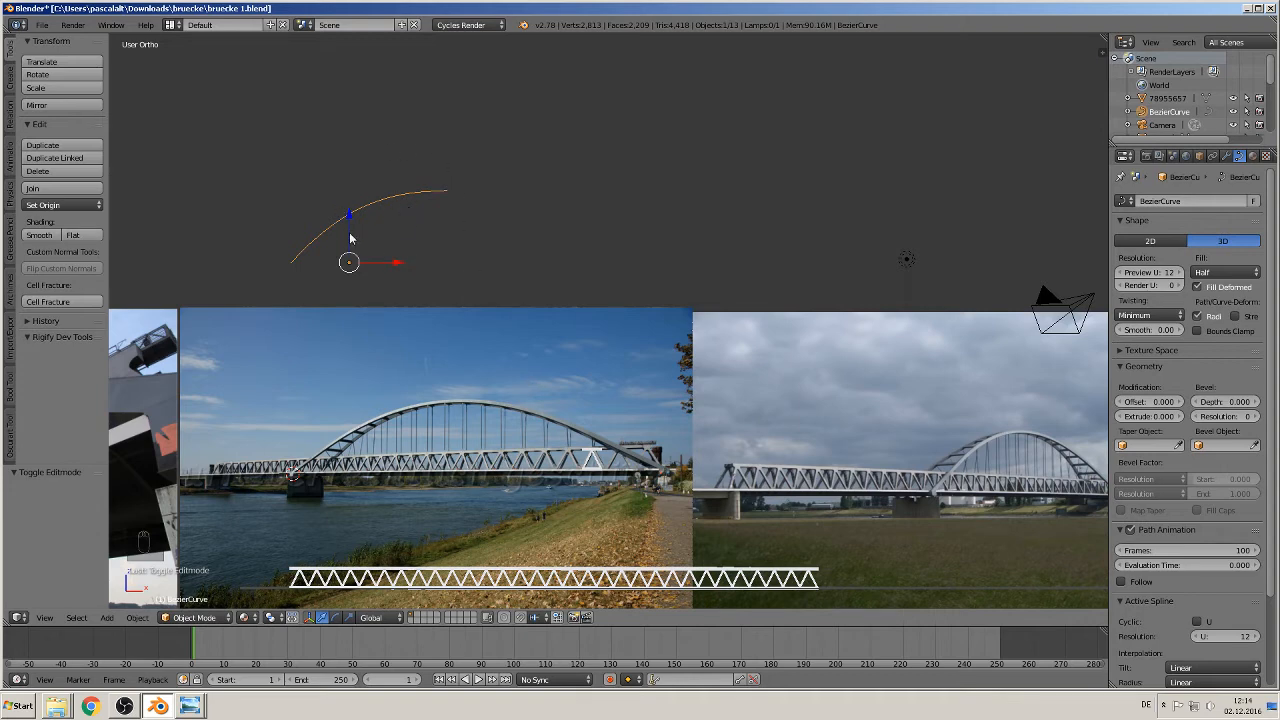
{"action": "scroll", "coordinate": [504, 250], "scroll_direction": "down", "scroll_amount": 2}
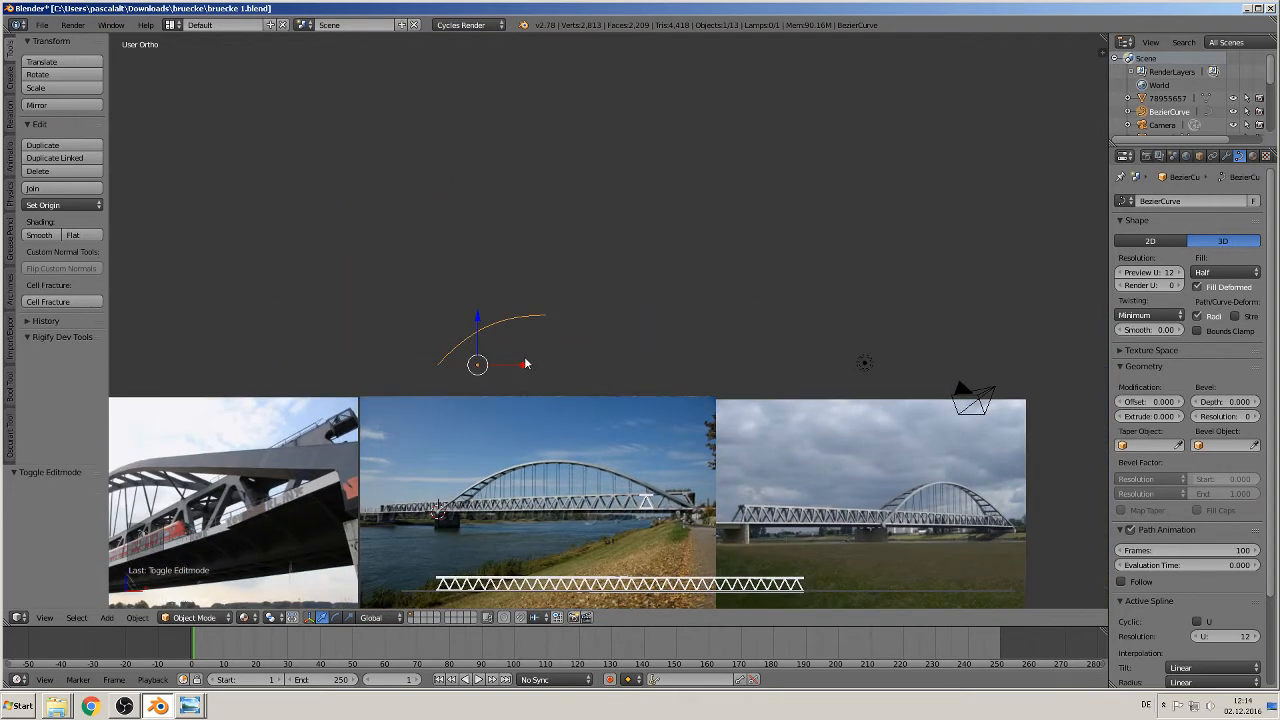
{"action": "key", "text": "shift+d"}
{"action": "key", "text": "z"}
{"action": "left_click", "coordinate": [573, 260]}
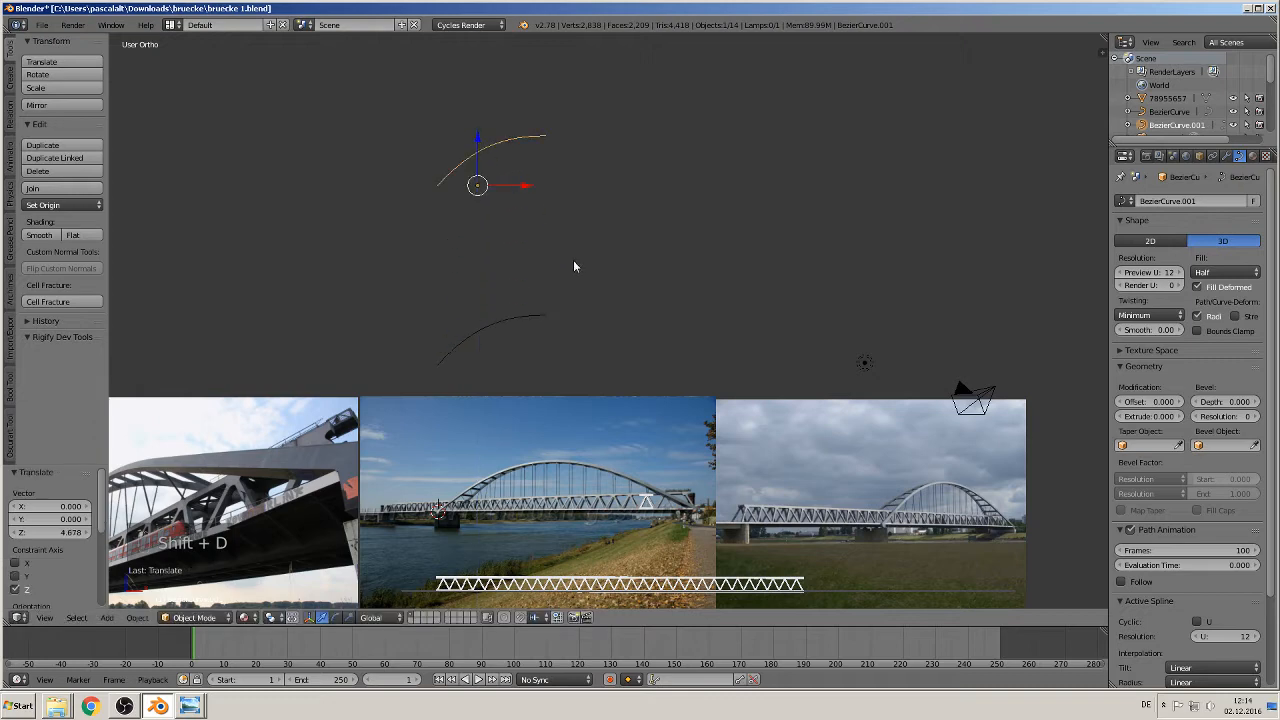
Deselect everything, place the 3D cursor between the two arch curves and add a cube mesh there.
{"action": "scroll", "coordinate": [570, 259], "scroll_direction": "up", "scroll_amount": 2}
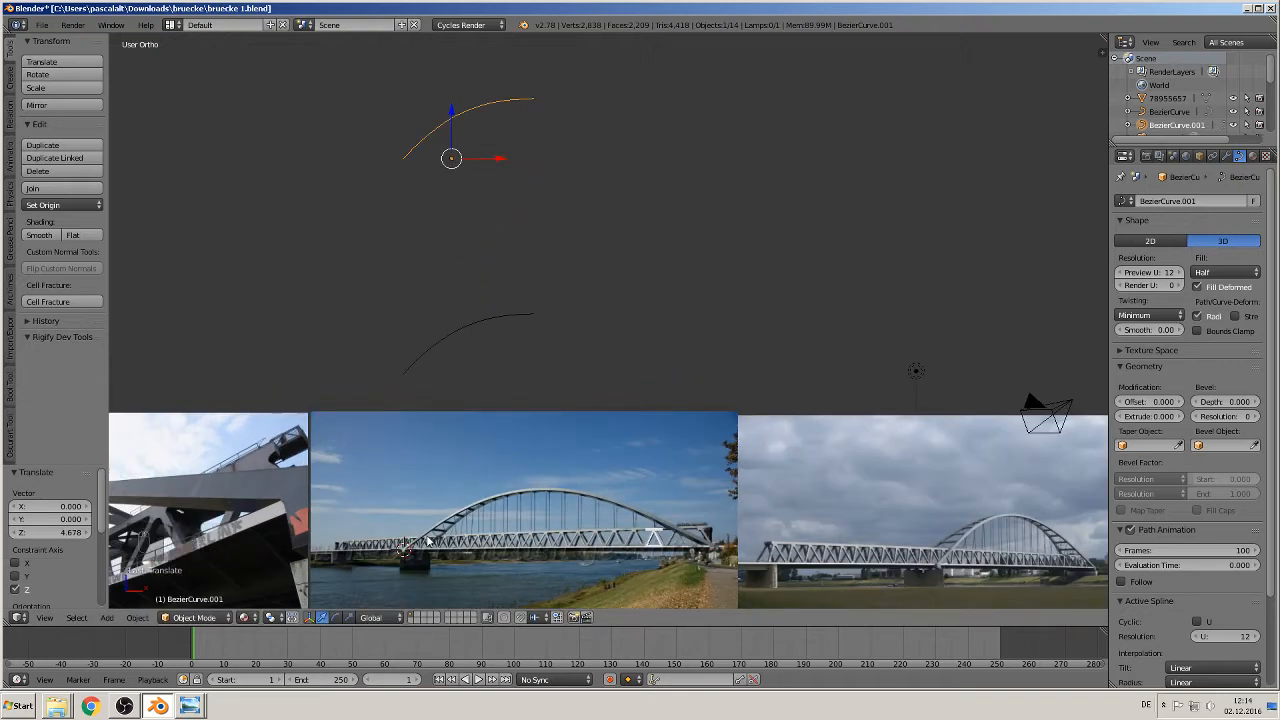
{"action": "scroll", "coordinate": [151, 287], "scroll_direction": "up", "scroll_amount": 2}
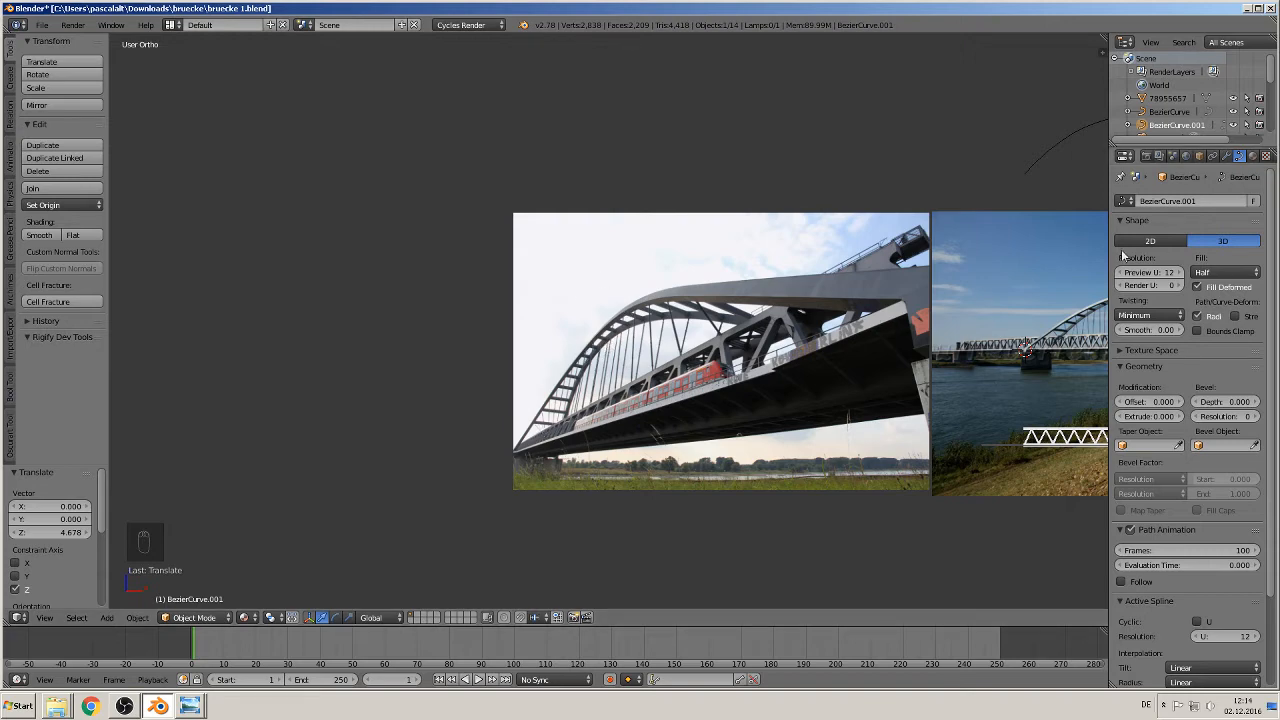
{"action": "middle_click_drag", "start_coordinate": [884, 326], "coordinate": [574, 364], "text": "shift"}
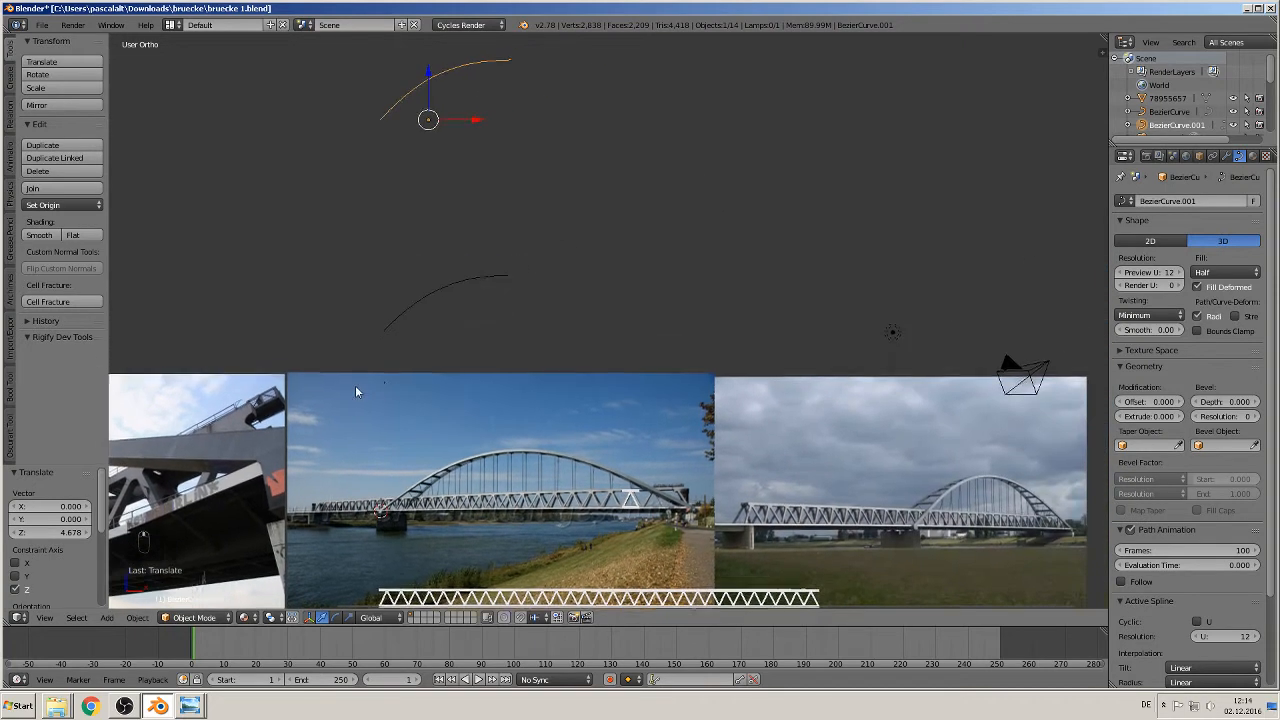
{"action": "middle_click_drag", "start_coordinate": [603, 274], "coordinate": [355, 385], "text": "shift"}
{"action": "middle_click_drag", "start_coordinate": [478, 366], "coordinate": [774, 344], "text": "shift"}
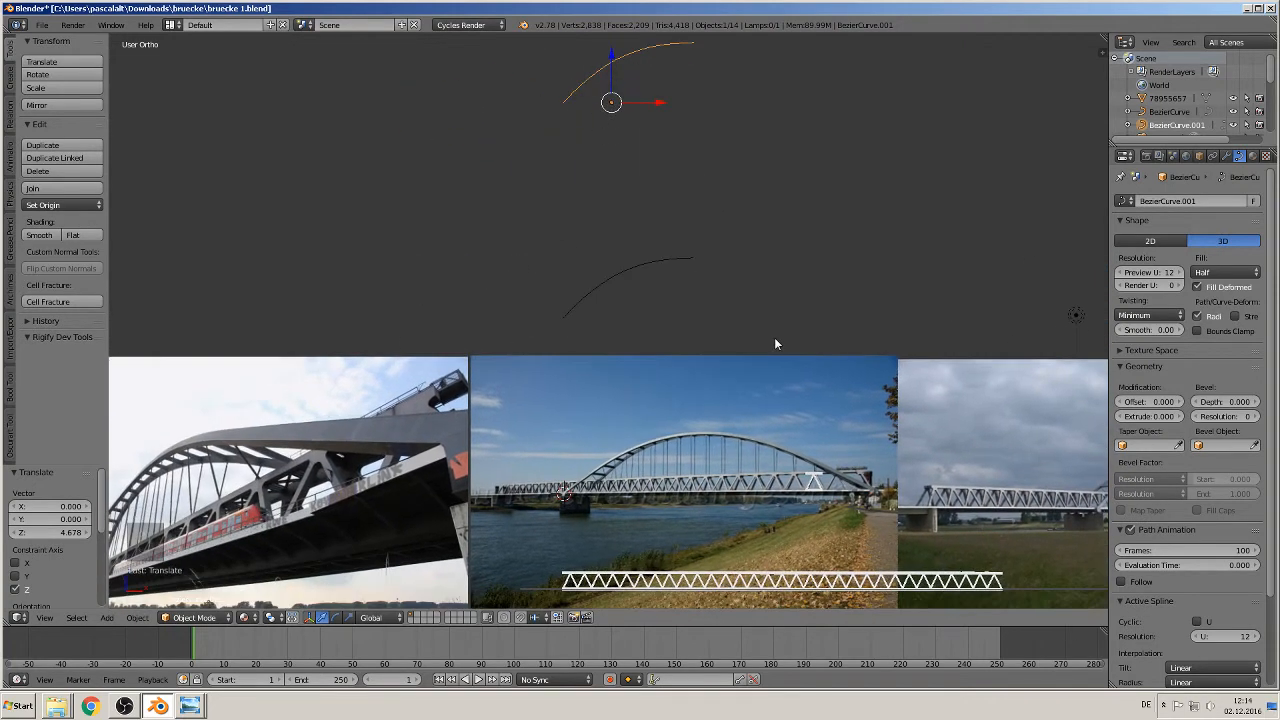
{"action": "key", "text": "a"}
{"action": "left_click", "coordinate": [564, 151]}
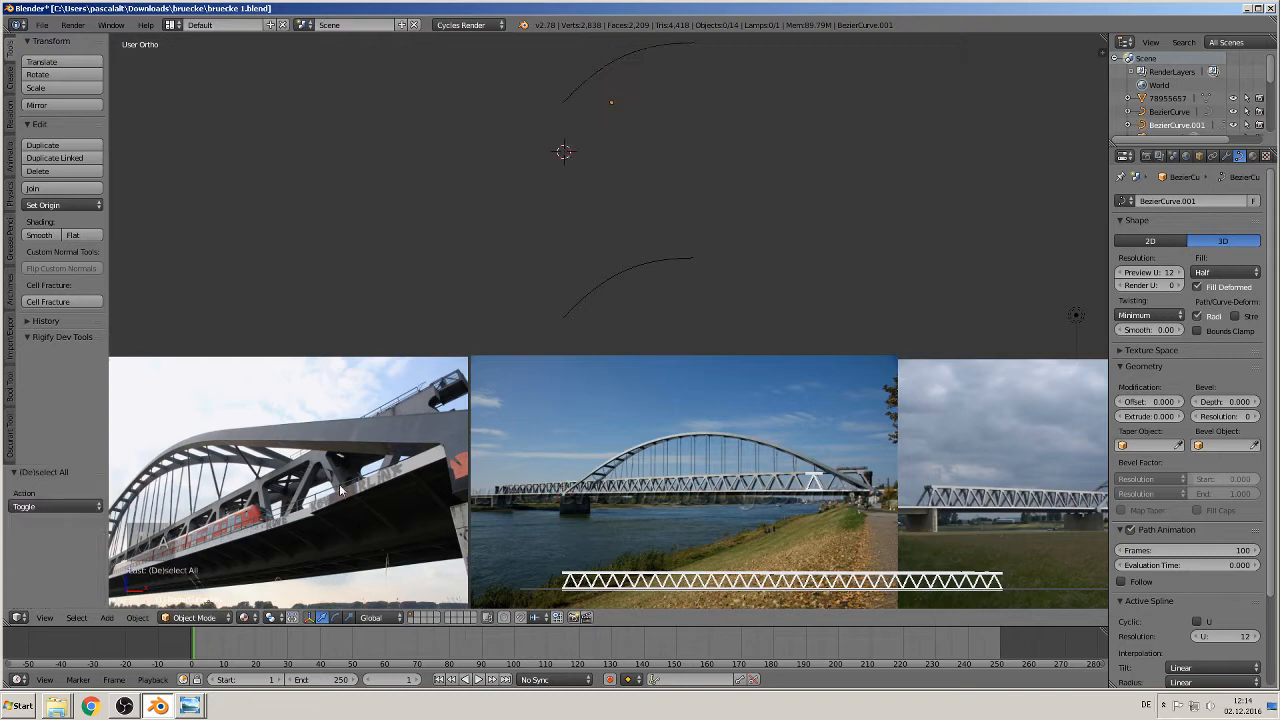
{"action": "left_click", "coordinate": [108, 619]}
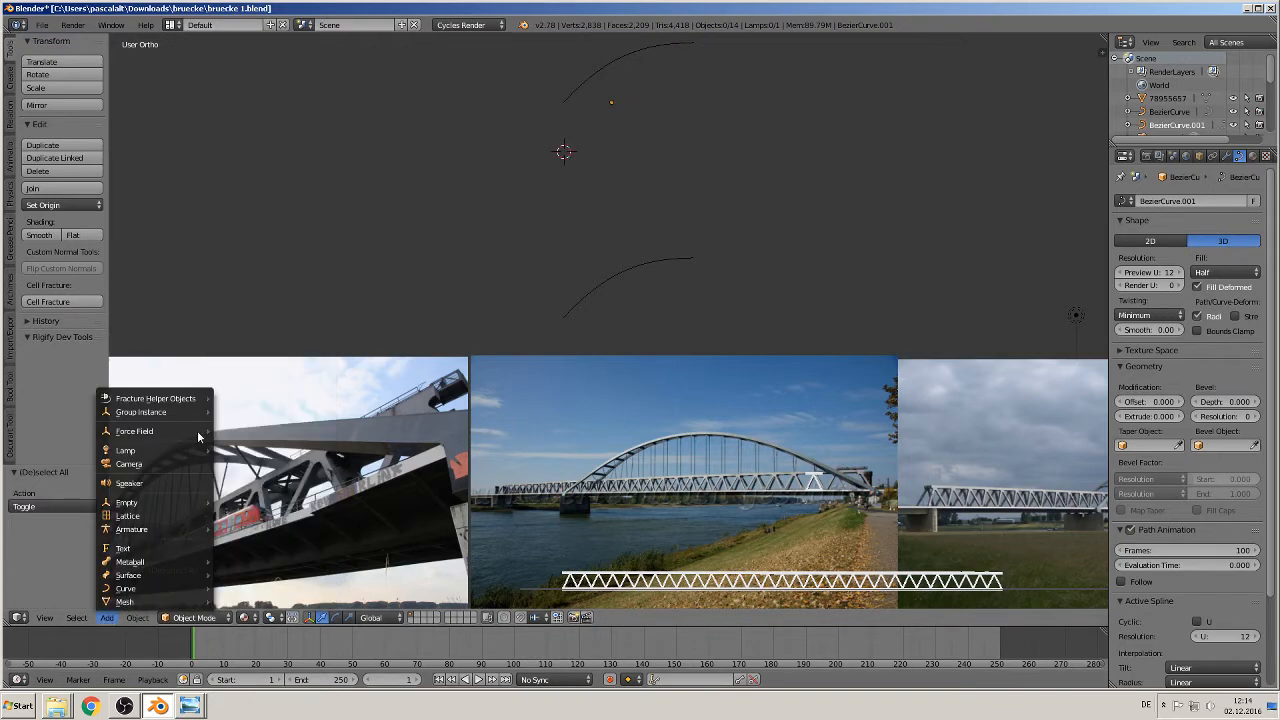
{"action": "left_click", "coordinate": [107, 619]}
{"action": "mouse_move", "coordinate": [153, 602]}
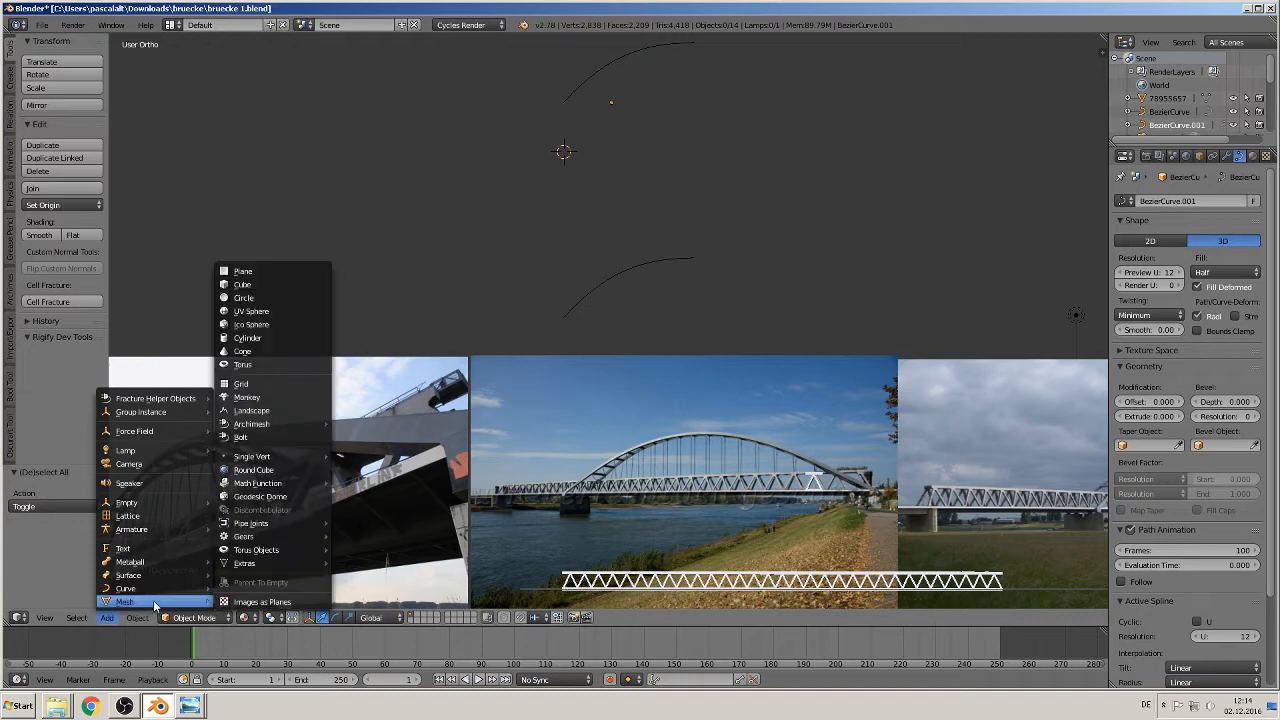
{"action": "left_click", "coordinate": [272, 285]}
{"action": "scroll", "coordinate": [729, 247], "scroll_direction": "up", "scroll_amount": 1}
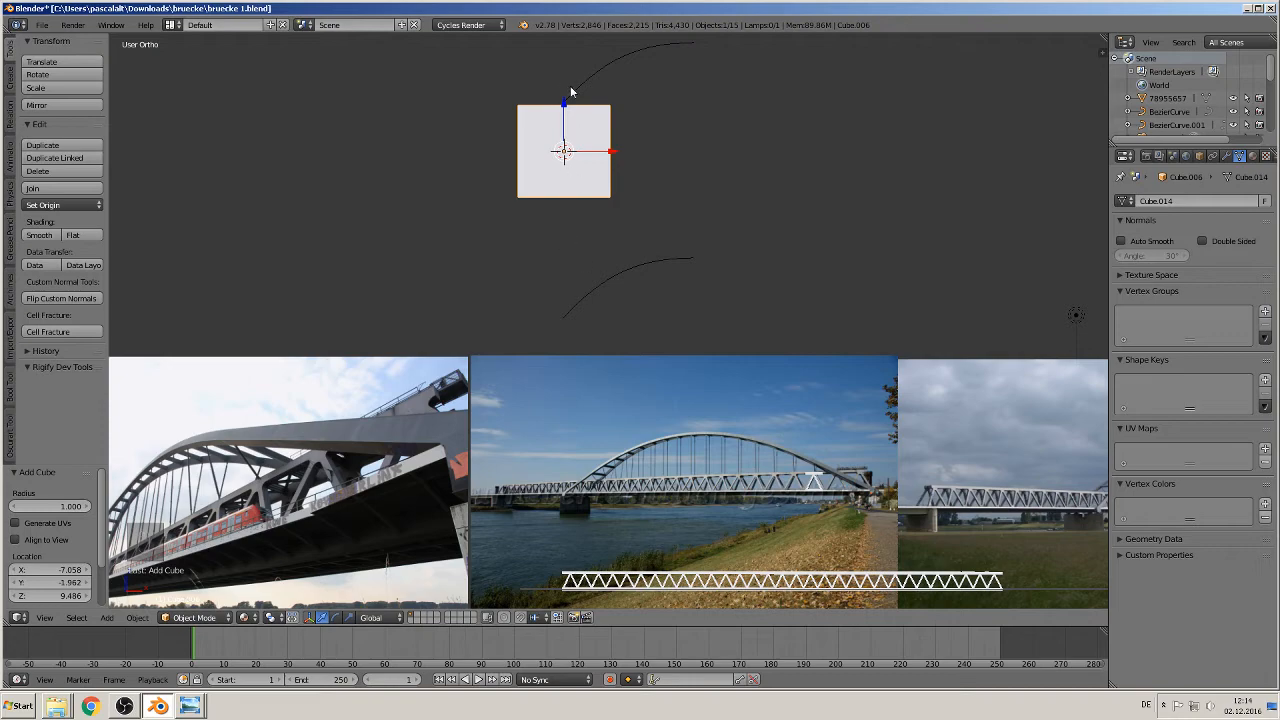
Lower the cube about 7.3 units along Z onto the bridge in the middle reference photo and scale it down to roughly the arch beam's thickness.
{"action": "left_click_drag", "start_coordinate": [565, 102], "coordinate": [660, 437]}
{"action": "key", "text": "s"}
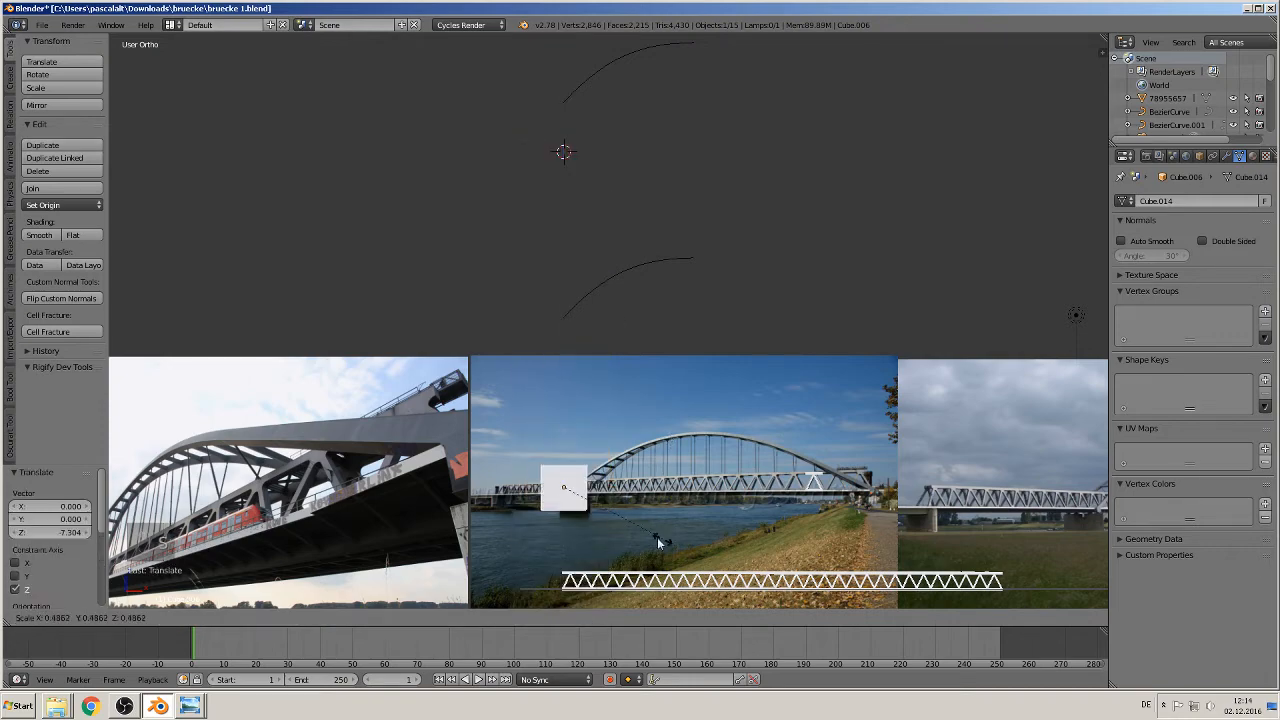
{"action": "left_click", "coordinate": [585, 511]}
{"action": "scroll", "coordinate": [585, 511], "scroll_direction": "up", "scroll_amount": 8}
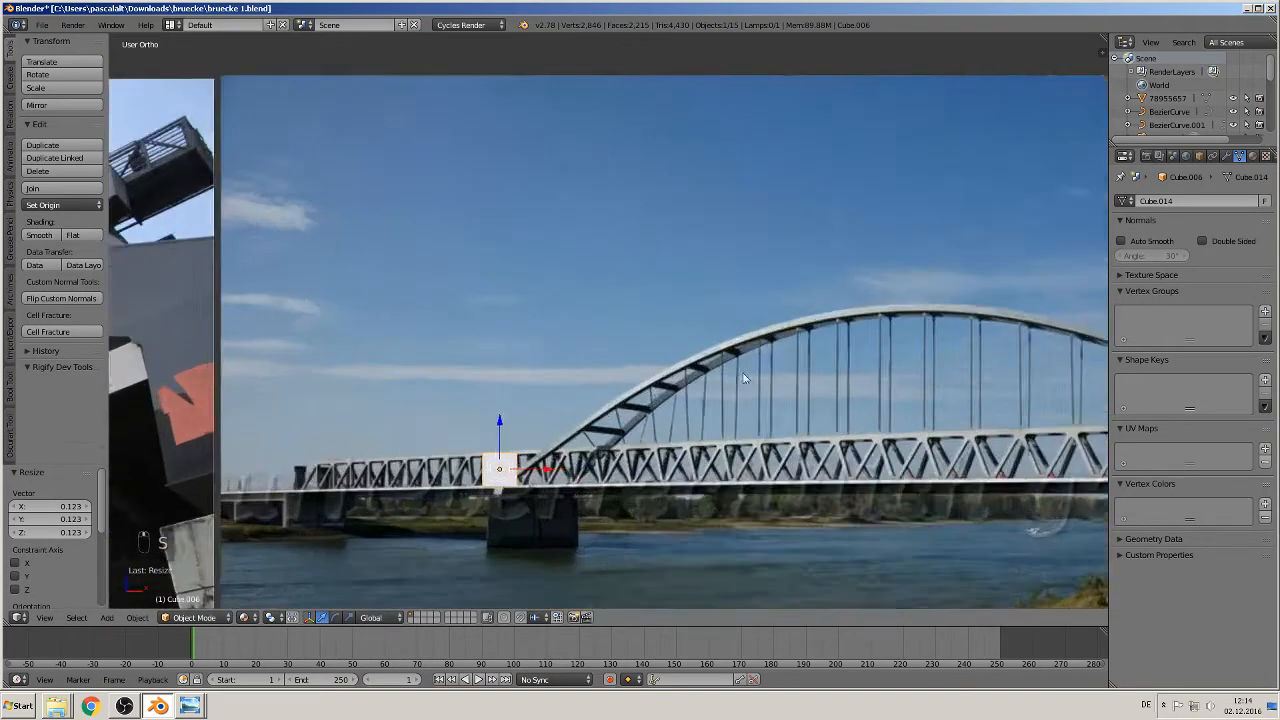
{"action": "key", "text": "s"}
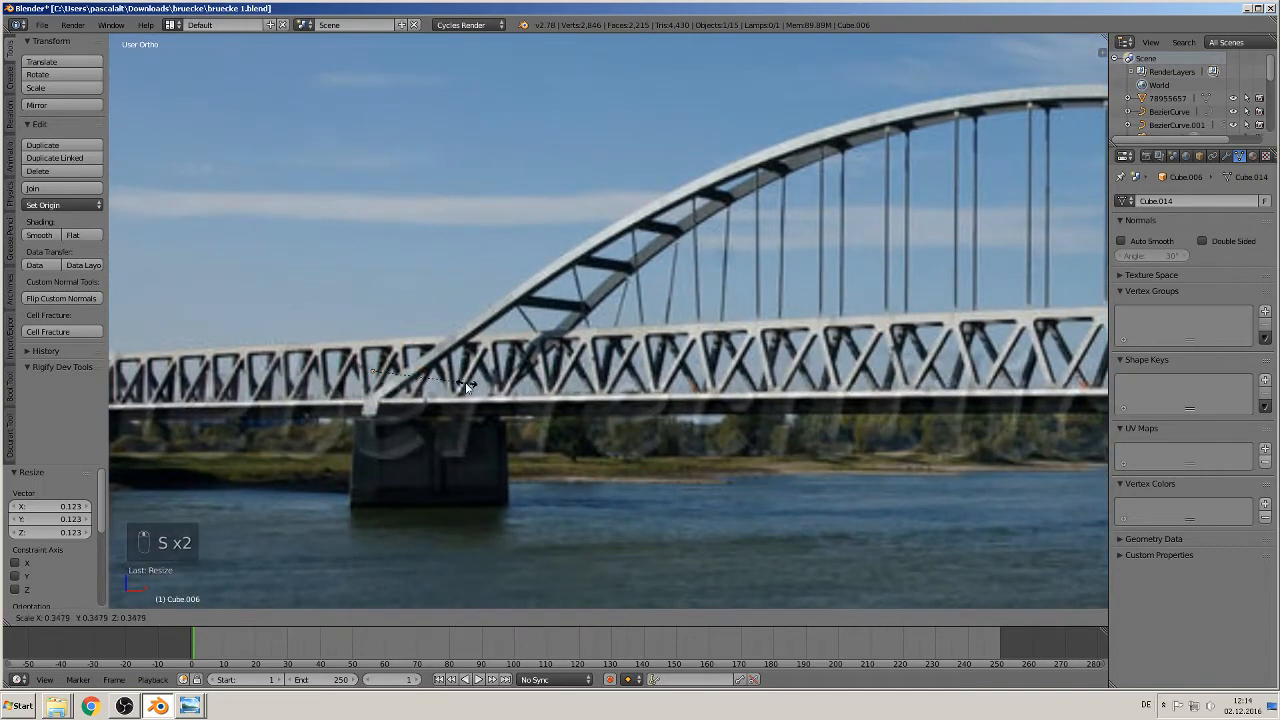
{"action": "left_click", "coordinate": [440, 380]}
Move the cube about -0.5 units along Y and 0.16 units along X onto the lower end of the photographed arch.
{"action": "middle_click_drag", "start_coordinate": [433, 378], "coordinate": [352, 415]}
{"action": "left_click_drag", "start_coordinate": [406, 360], "coordinate": [307, 392]}
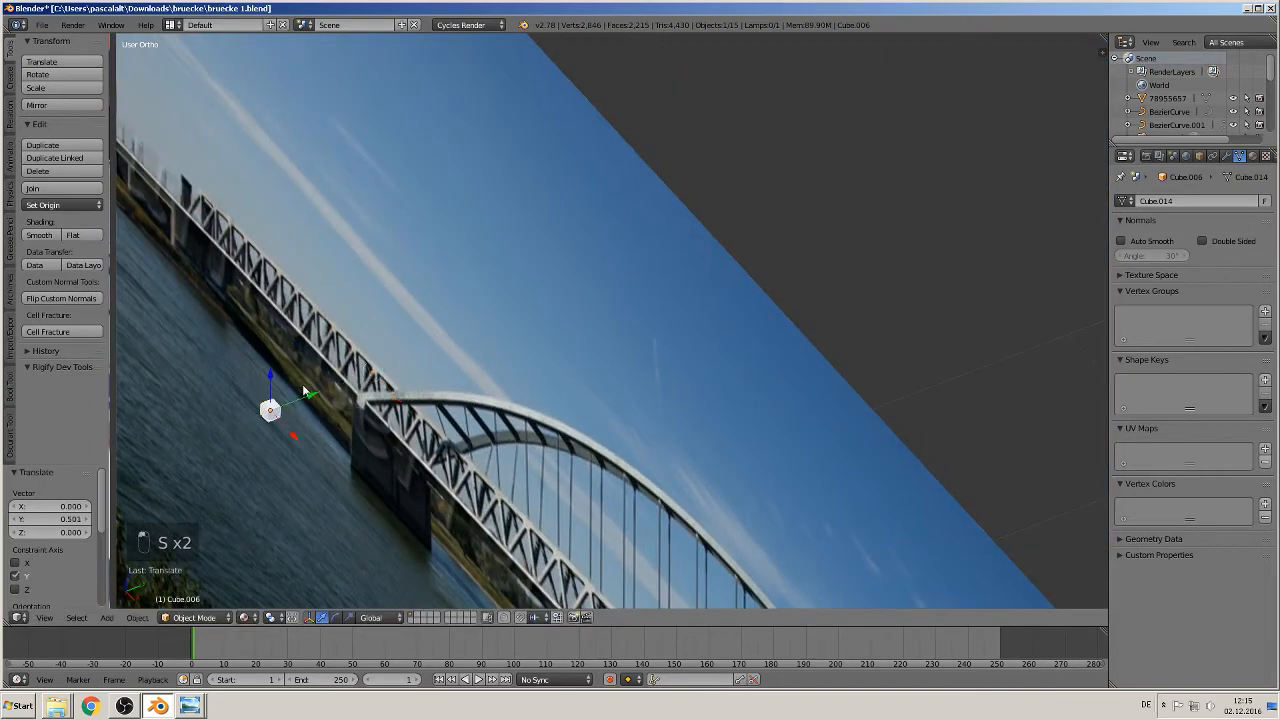
{"action": "key", "text": "KP_1"}
{"action": "scroll", "coordinate": [500, 344], "scroll_direction": "up", "scroll_amount": 1}
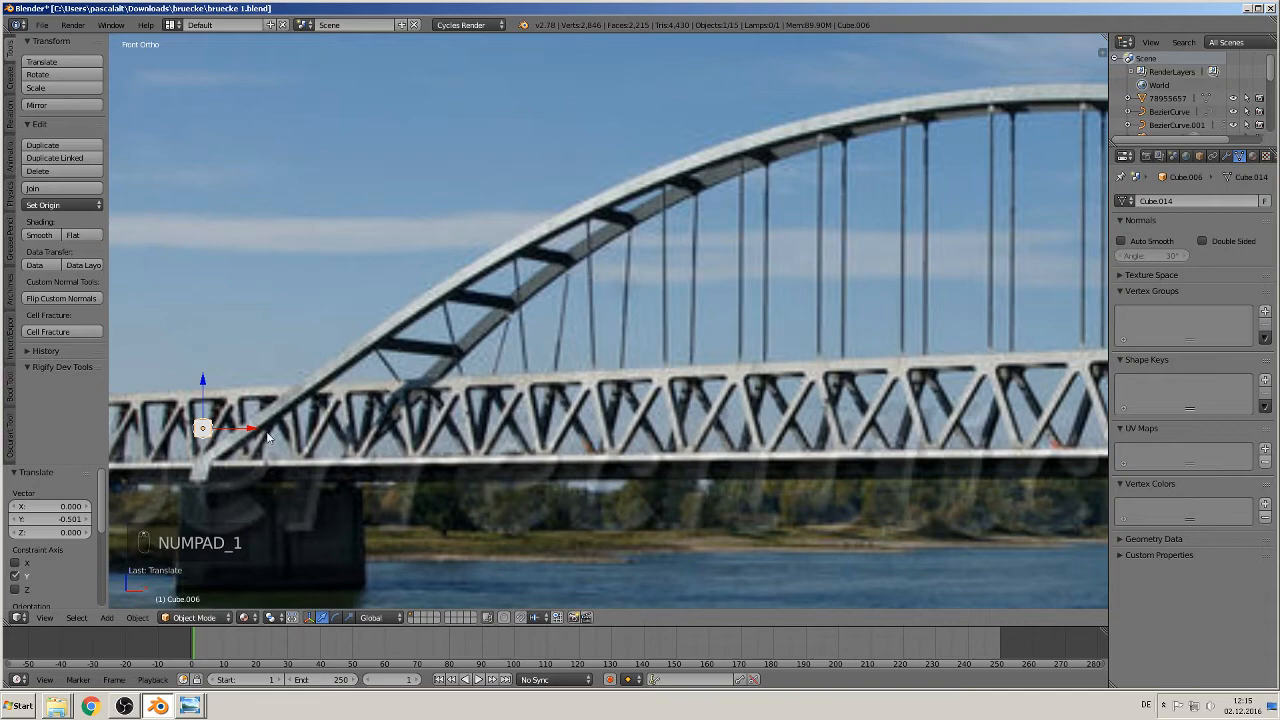
{"action": "key", "text": "g"}
{"action": "key", "text": "x"}
{"action": "left_click_drag", "start_coordinate": [309, 426], "coordinate": [296, 426]}
Scale the cube by about 0.53 to match the thickness of the arch beam in the photo.
{"action": "middle_click_drag", "start_coordinate": [357, 442], "coordinate": [738, 358], "text": "shift"}
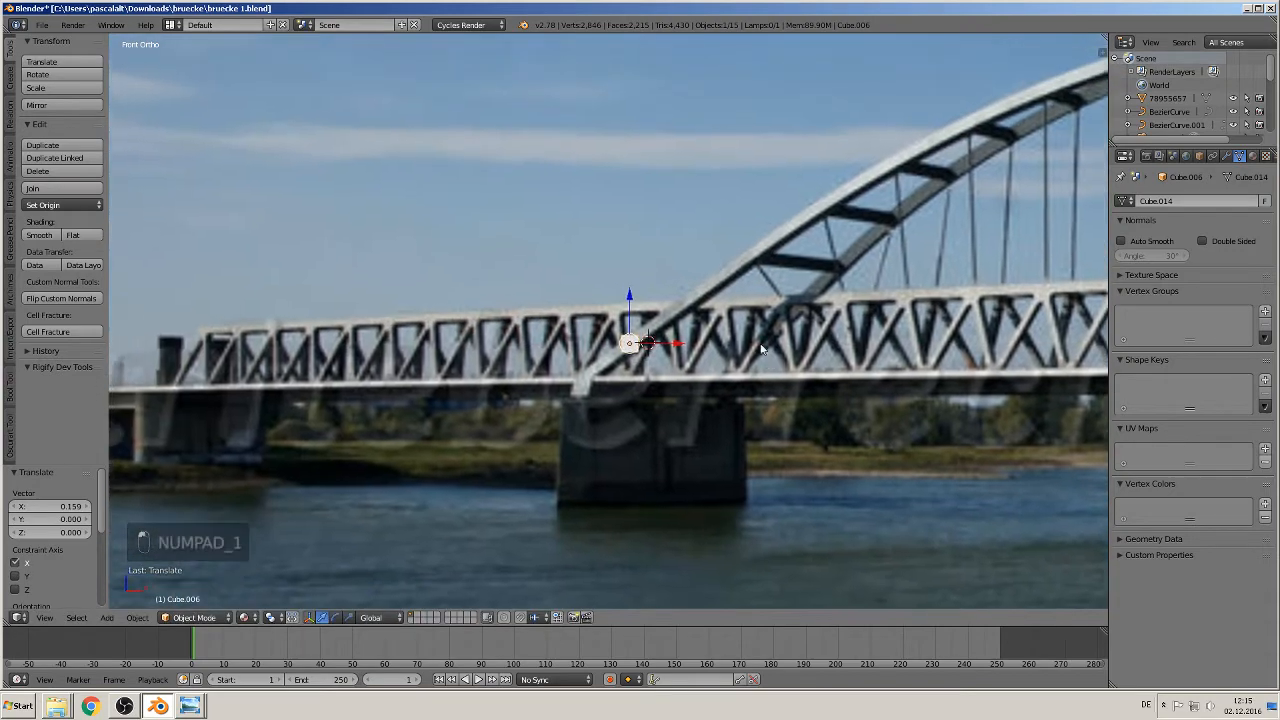
{"action": "scroll", "coordinate": [765, 385], "scroll_direction": "up", "scroll_amount": 6}
{"action": "key", "text": "s"}
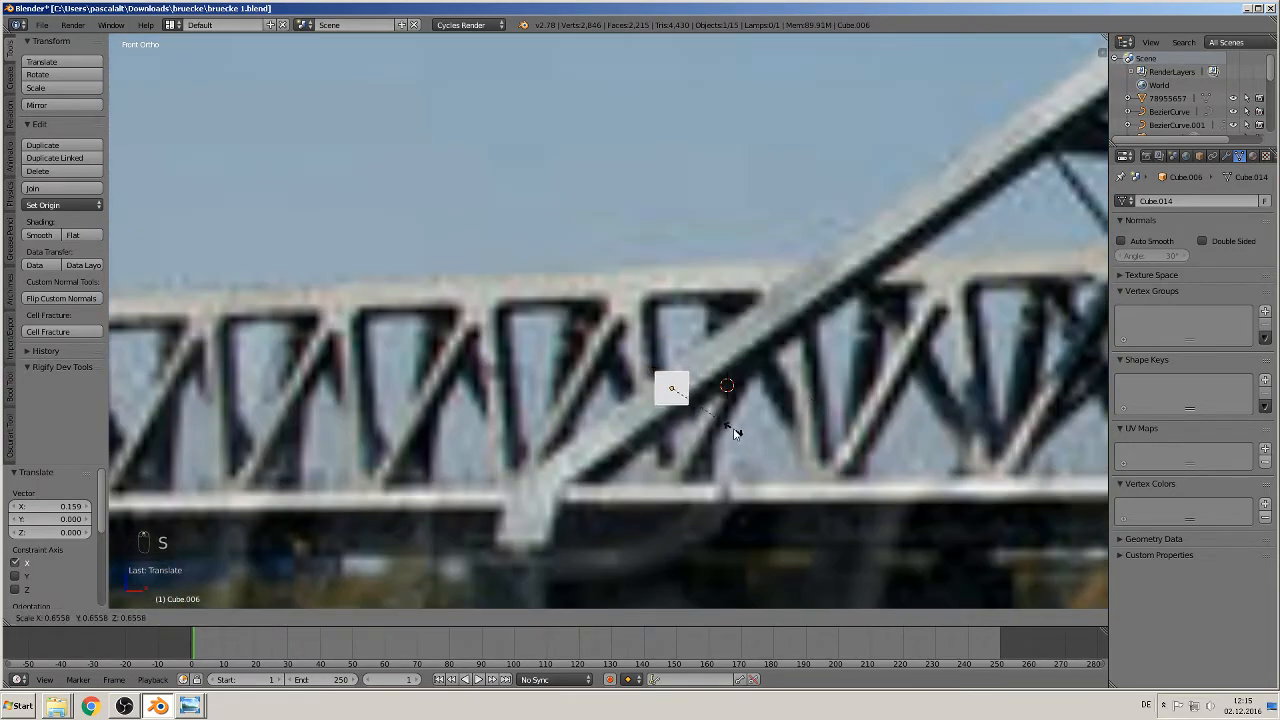
{"action": "left_click", "coordinate": [720, 428]}
Raise the small cube about 3.52 units along Z to just below the lower end of the arch curve.
{"action": "scroll", "coordinate": [718, 419], "scroll_direction": "down", "scroll_amount": 8}
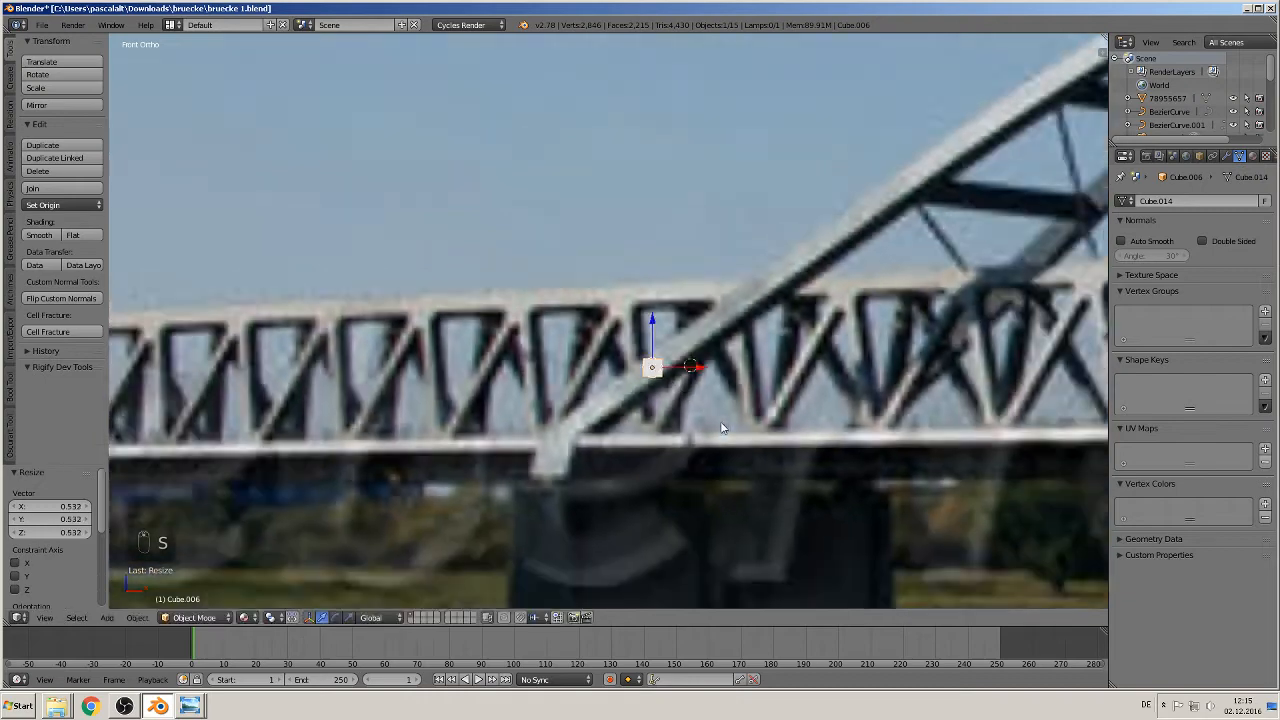
{"action": "scroll", "coordinate": [699, 394], "scroll_direction": "down", "scroll_amount": 3}
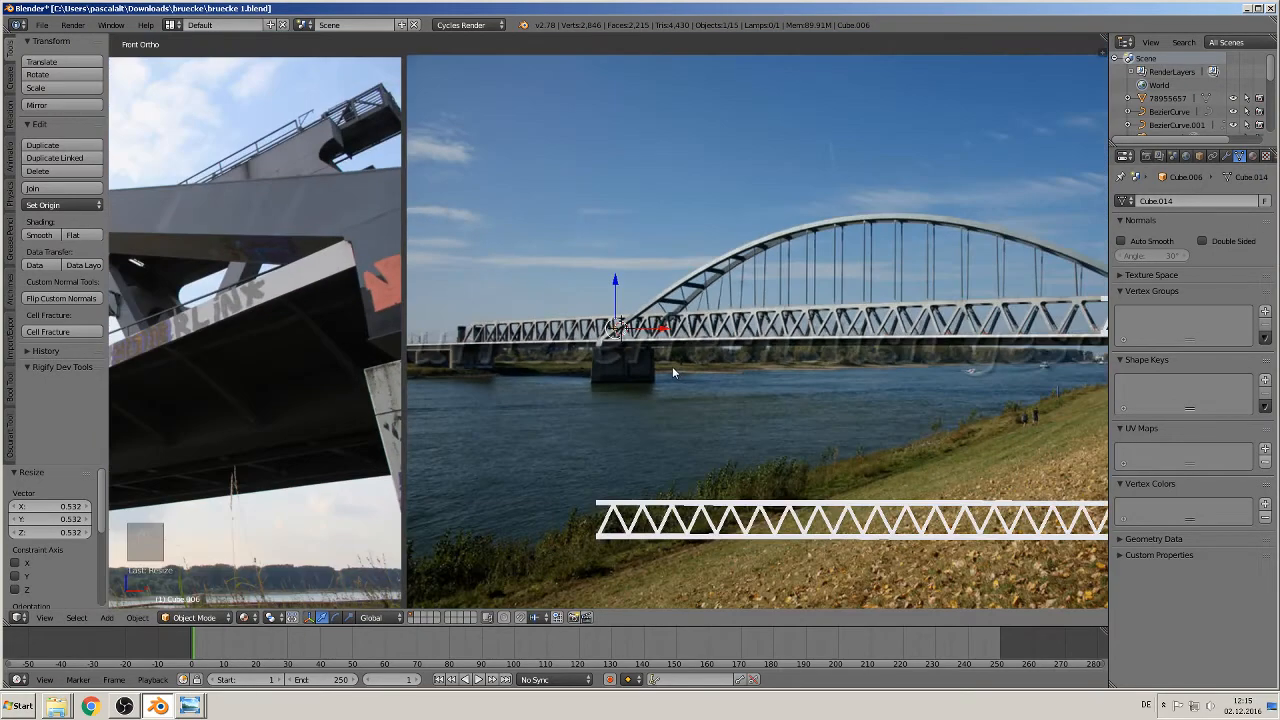
{"action": "middle_click_drag", "start_coordinate": [672, 366], "coordinate": [595, 617], "text": "shift"}
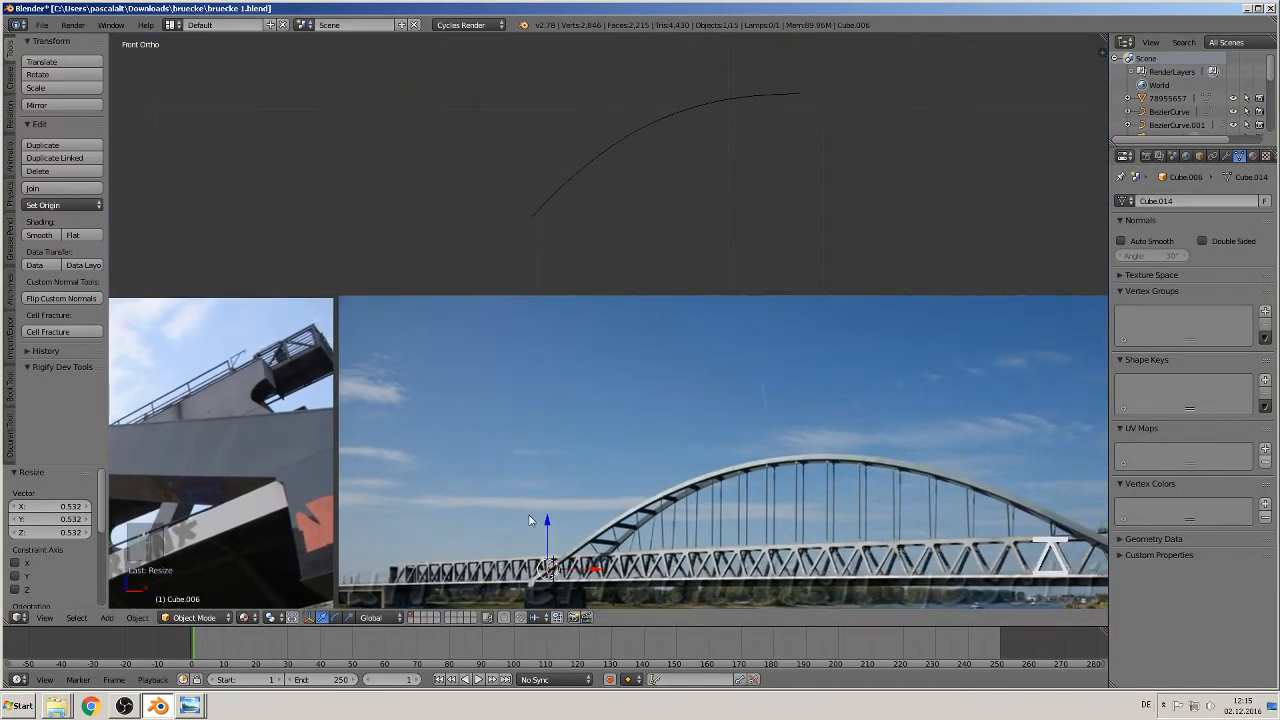
{"action": "key", "text": "g"}
{"action": "key", "text": "z"}
{"action": "left_click", "coordinate": [595, 180]}
Stretch the cube along X by about 107.8 into a long bar and move it about 1.36 units along X under the arch curve.
{"action": "middle_click_drag", "start_coordinate": [737, 241], "coordinate": [483, 204], "text": "shift"}
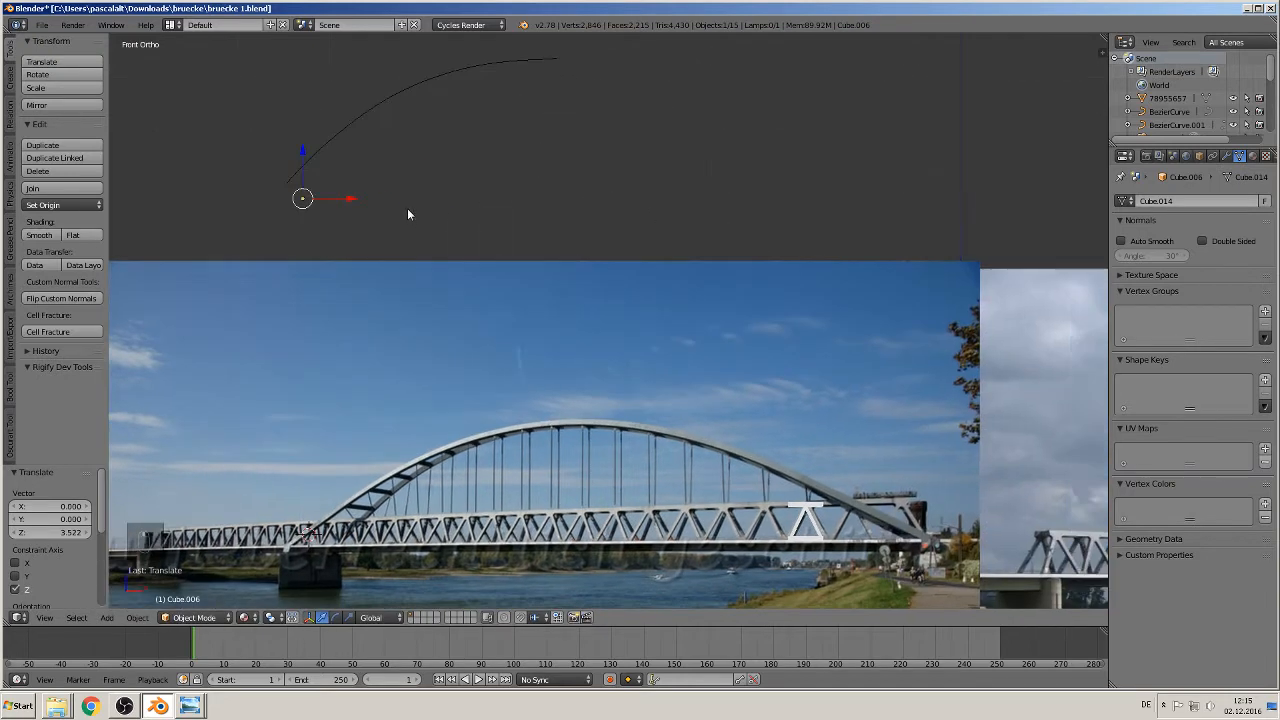
{"action": "key", "text": "s"}
{"action": "key", "text": "x"}
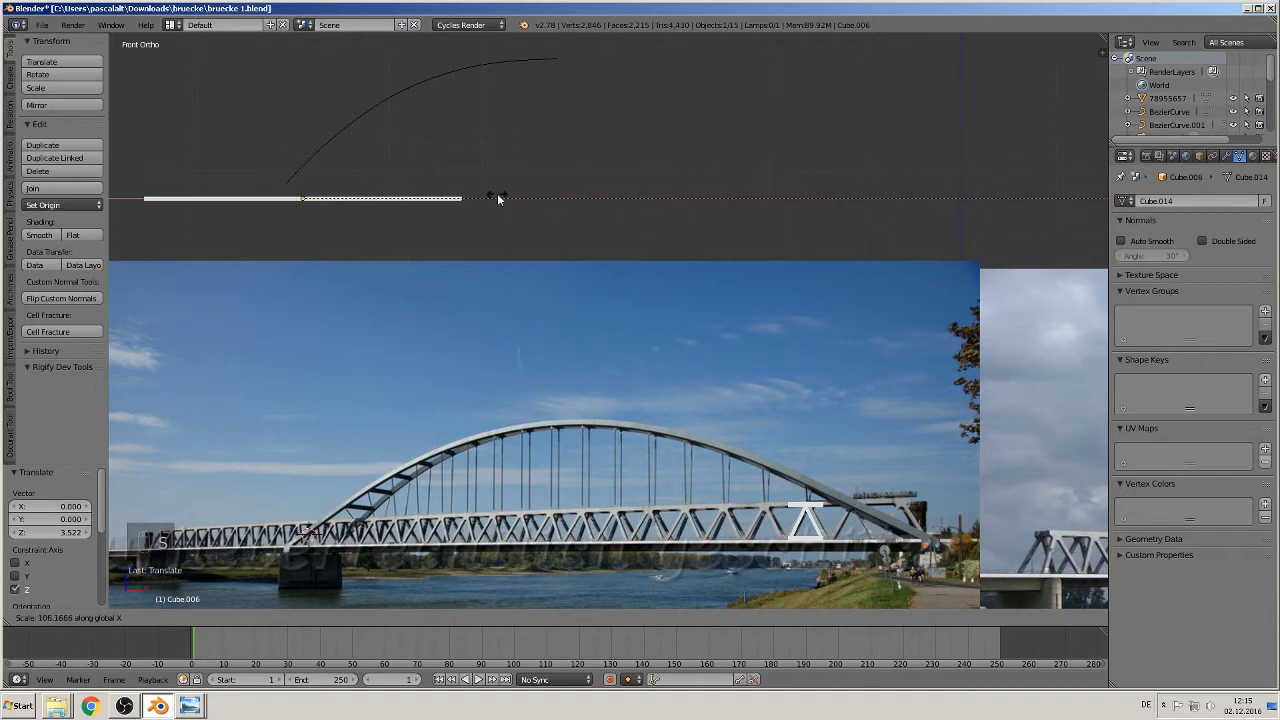
{"action": "left_click", "coordinate": [668, 195]}
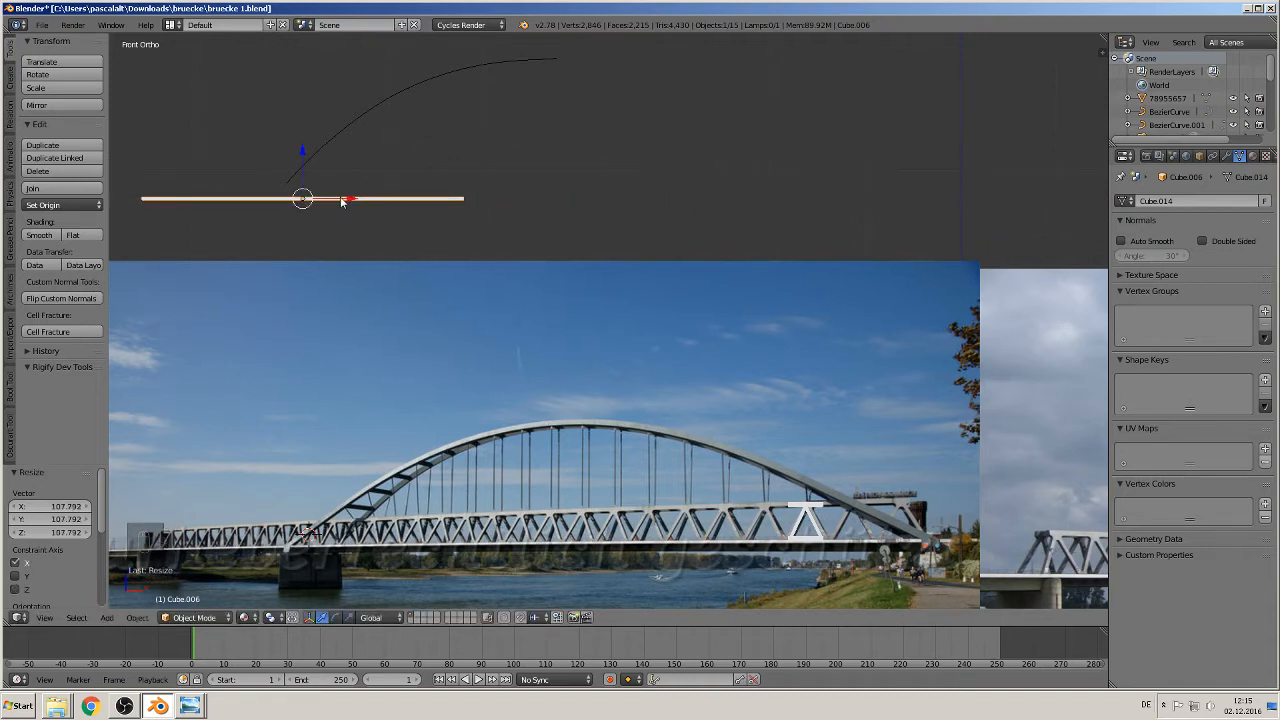
{"action": "key", "text": "g"}
{"action": "left_click", "coordinate": [474, 203]}
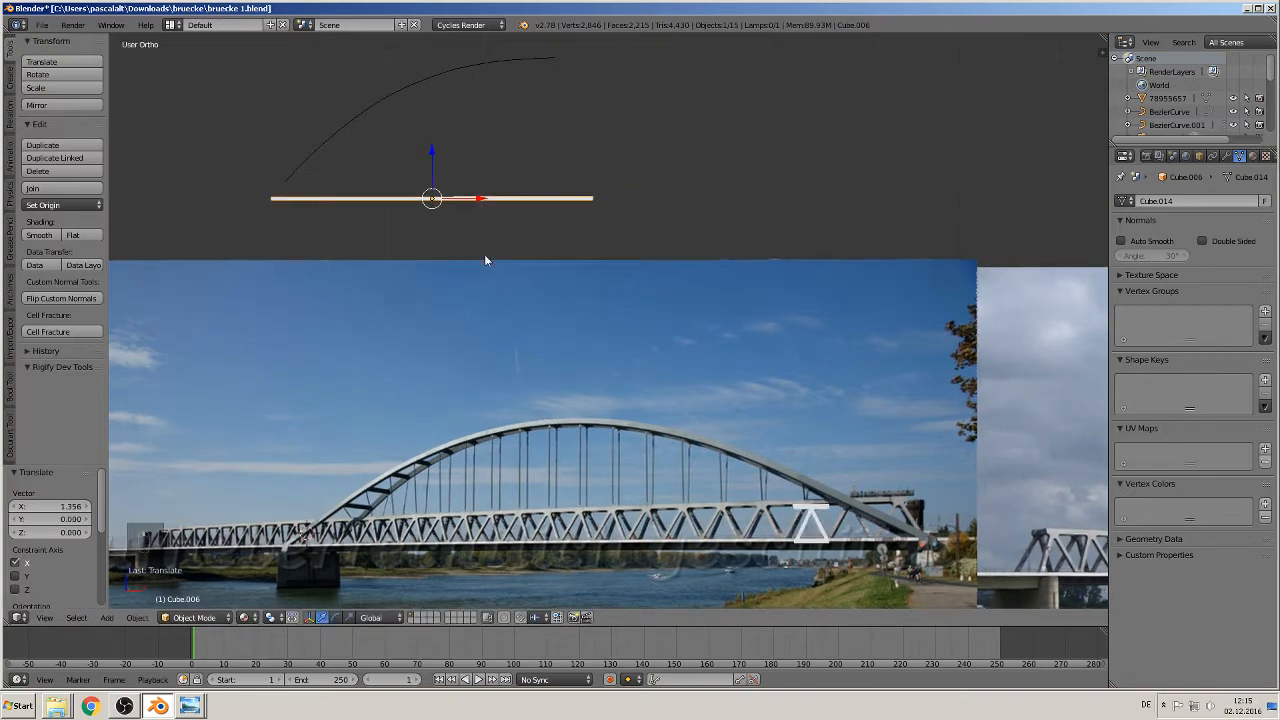
{"action": "mouse_move", "coordinate": [486, 263]}
{"action": "middle_mouse_down"}
{"action": "mouse_move", "coordinate": [563, 283]}
{"action": "mouse_move", "coordinate": [471, 251]}
{"action": "middle_mouse_up"}
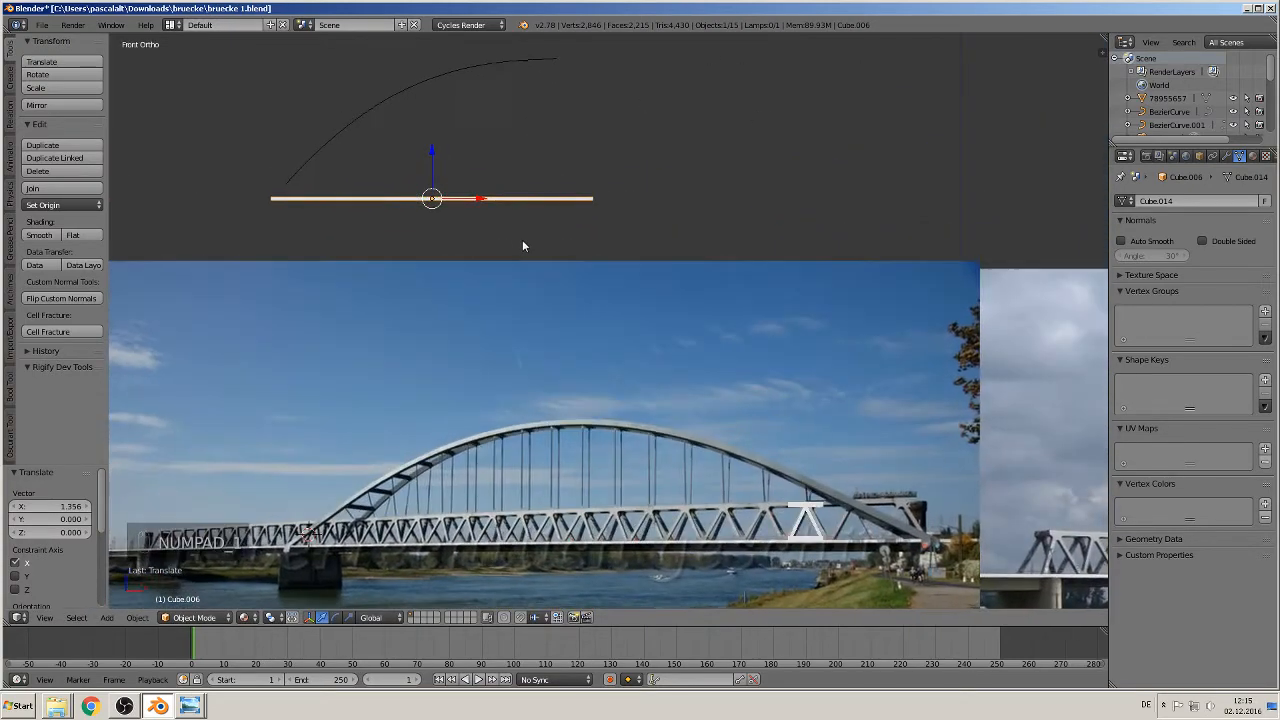
{"action": "key", "text": "KP_1"}
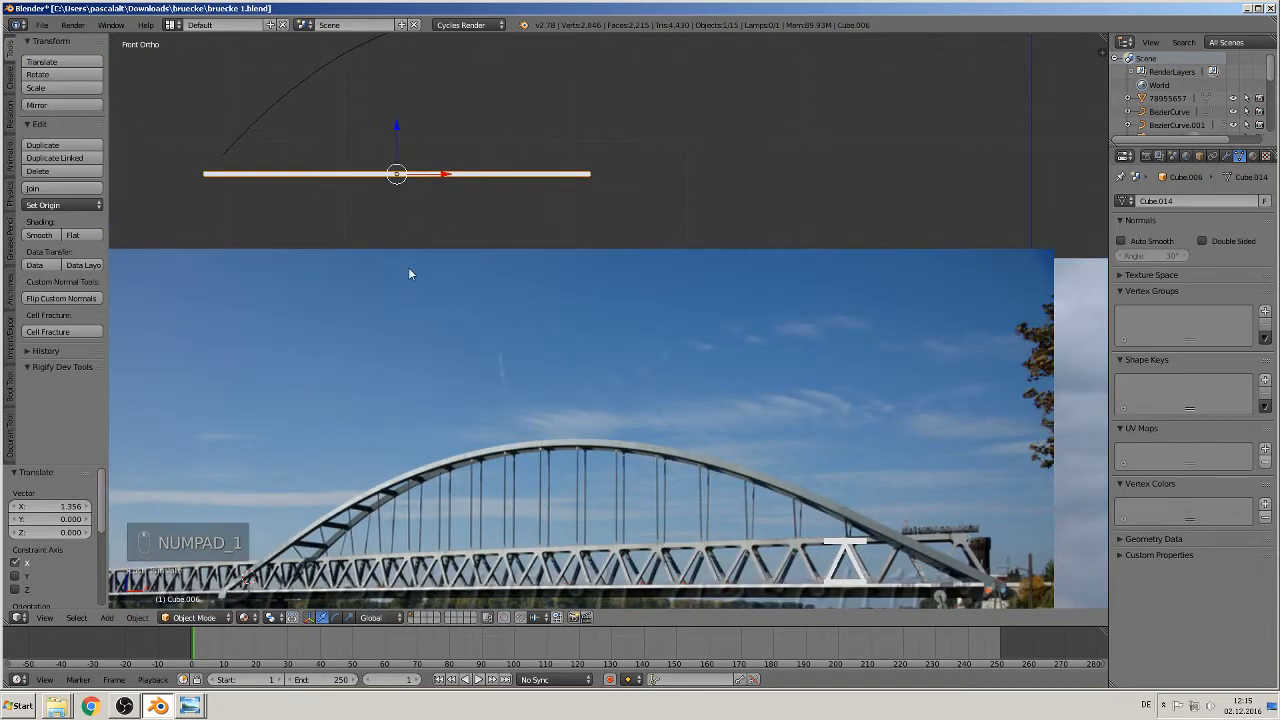
{"action": "middle_click_drag", "start_coordinate": [408, 268], "coordinate": [514, 385], "text": "shift"}
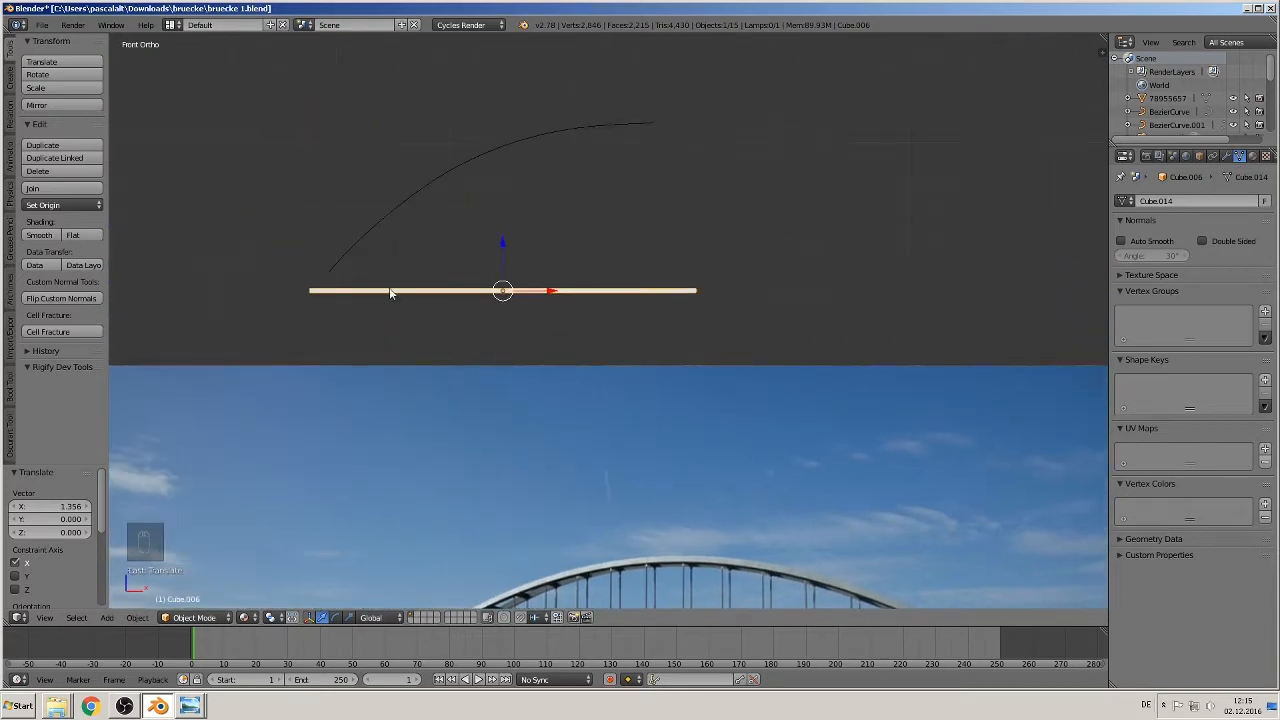
Divide the long bar beneath the arch curve along its length with 20 evenly spaced loop cuts.
{"action": "scroll", "coordinate": [560, 310], "scroll_direction": "up", "scroll_amount": 3}
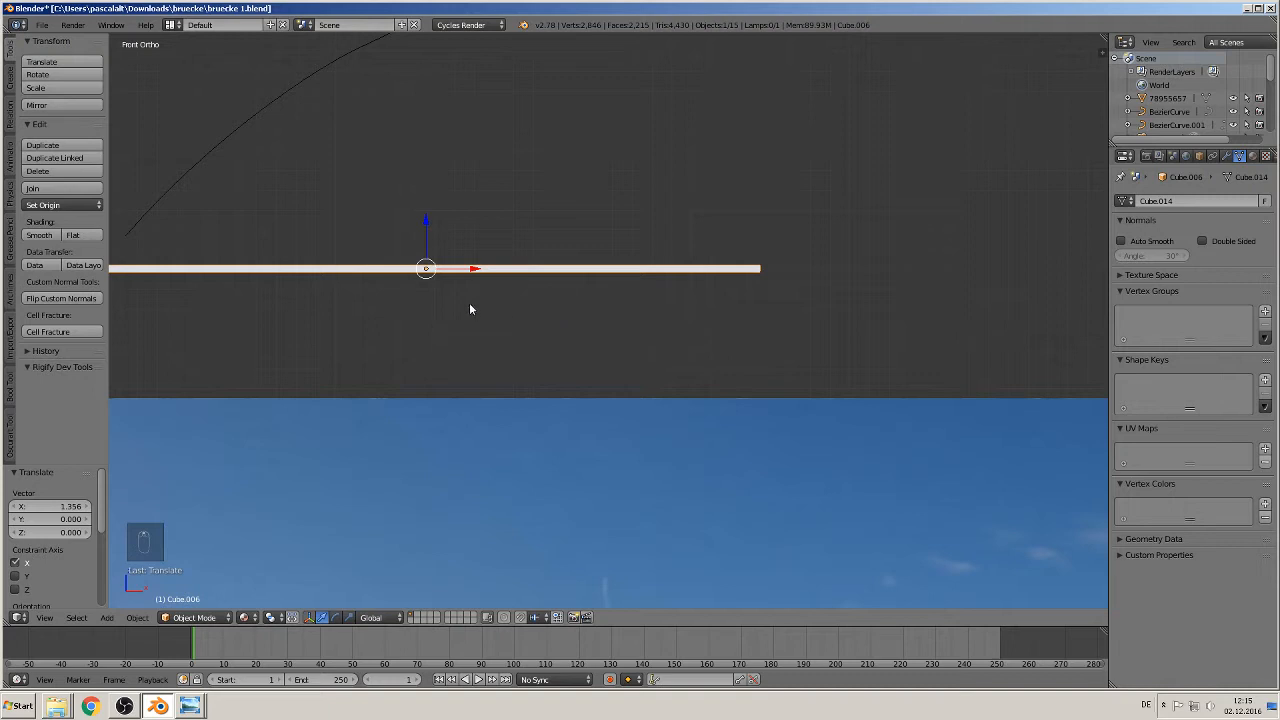
{"action": "key", "text": "Tab"}
{"action": "middle_click_drag", "start_coordinate": [597, 380], "coordinate": [924, 441], "text": "shift"}
{"action": "scroll", "coordinate": [824, 438], "scroll_direction": "up", "scroll_amount": 1}
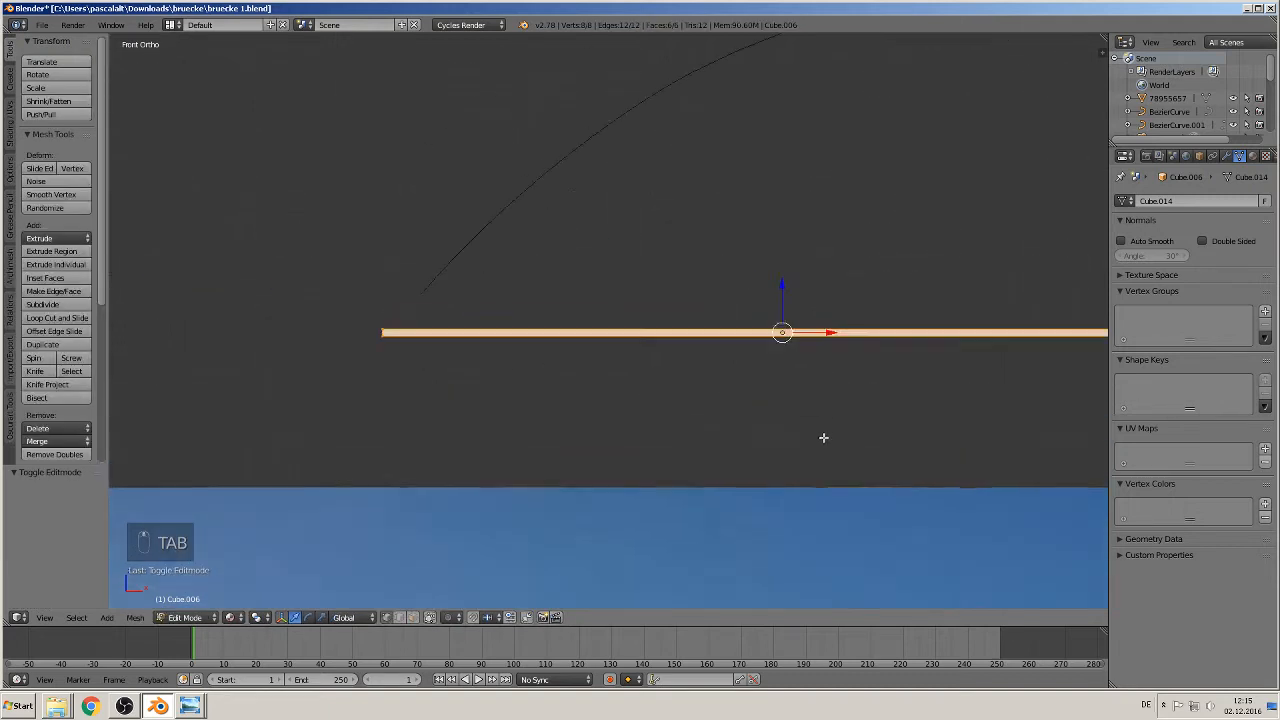
{"action": "scroll", "coordinate": [823, 437], "scroll_direction": "up", "scroll_amount": 1}
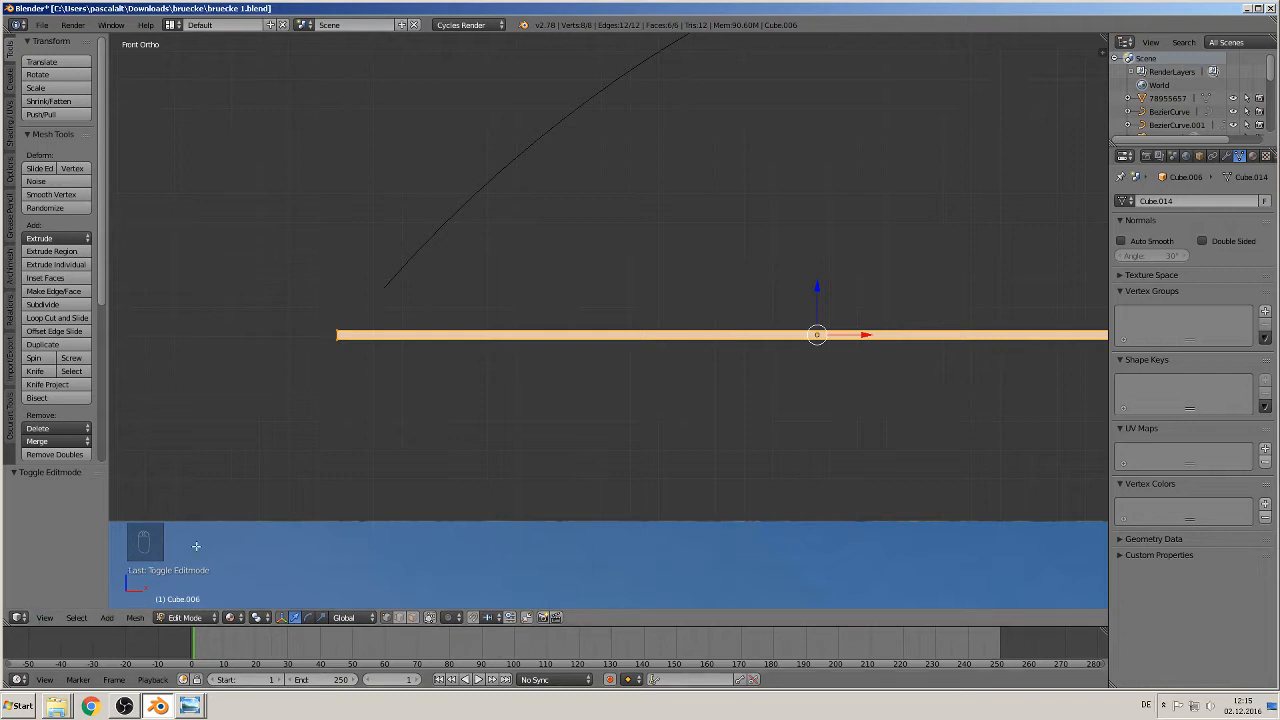
{"action": "key", "text": "ctrl+r"}
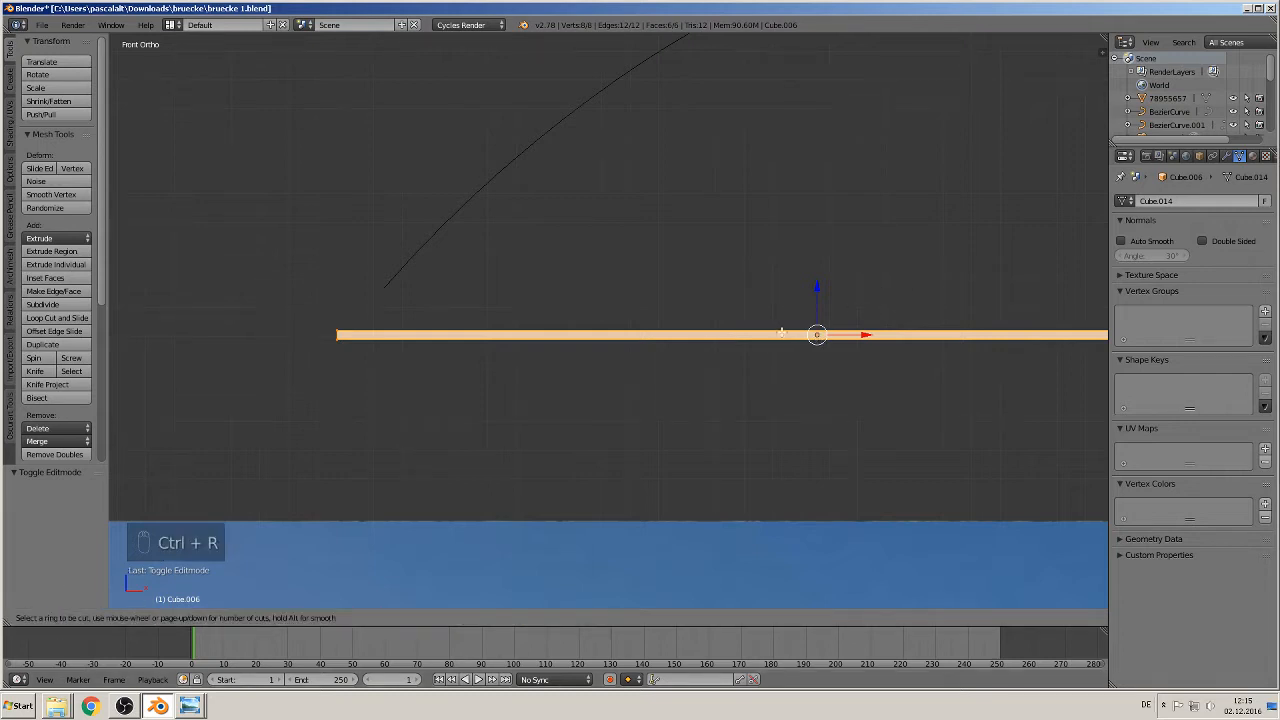
{"action": "scroll", "coordinate": [782, 332], "scroll_direction": "up", "scroll_amount": 2}
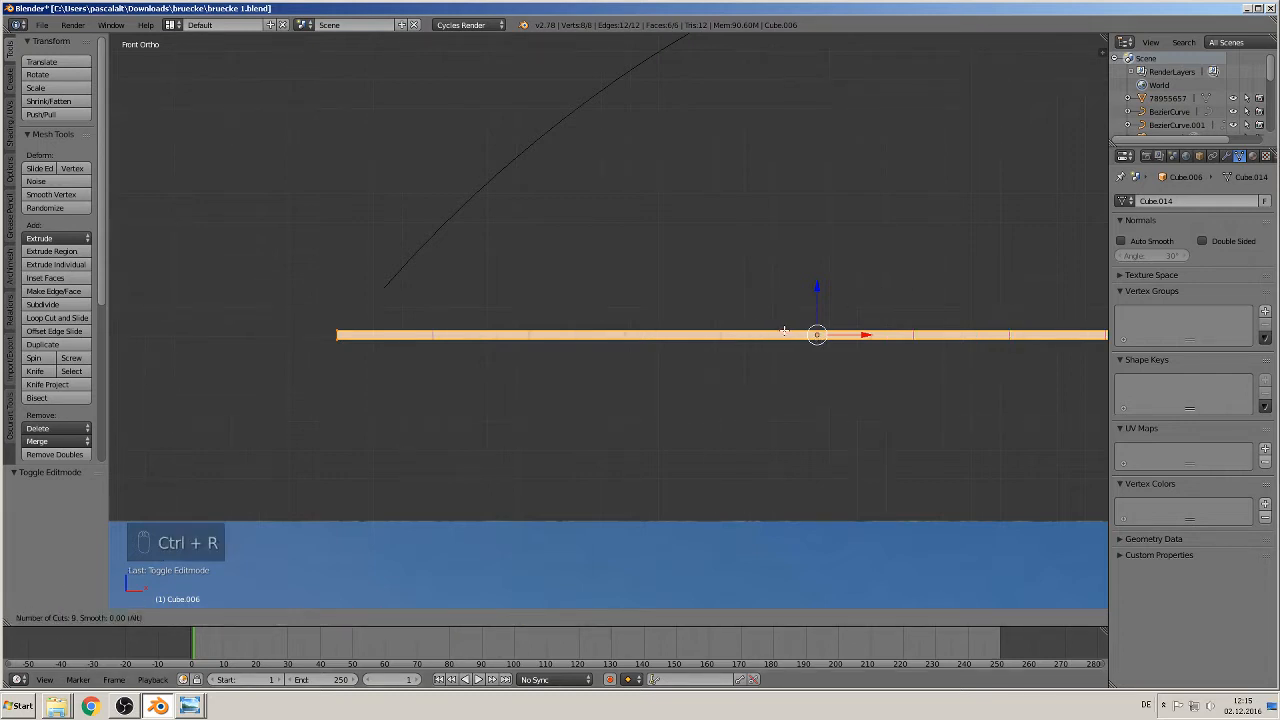
{"action": "scroll", "coordinate": [784, 331], "scroll_direction": "up", "scroll_amount": 6}
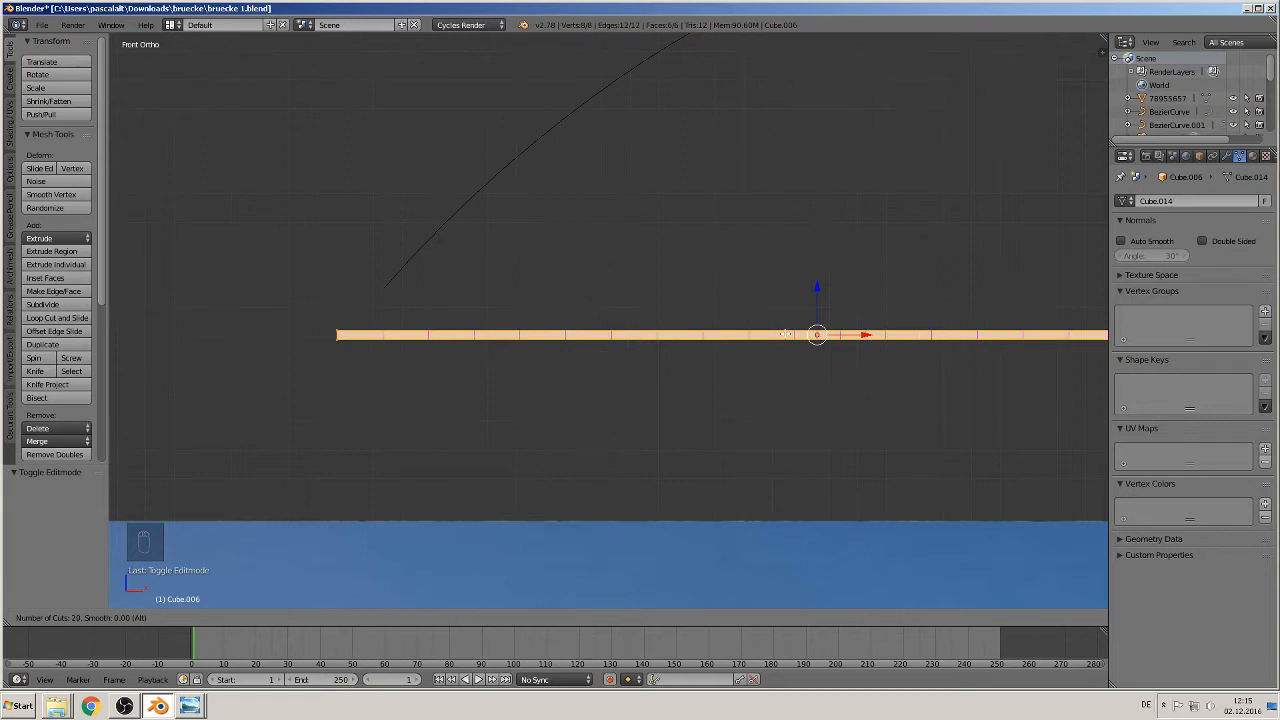
{"action": "left_click", "coordinate": [786, 333]}
{"action": "left_click", "coordinate": [786, 333]}
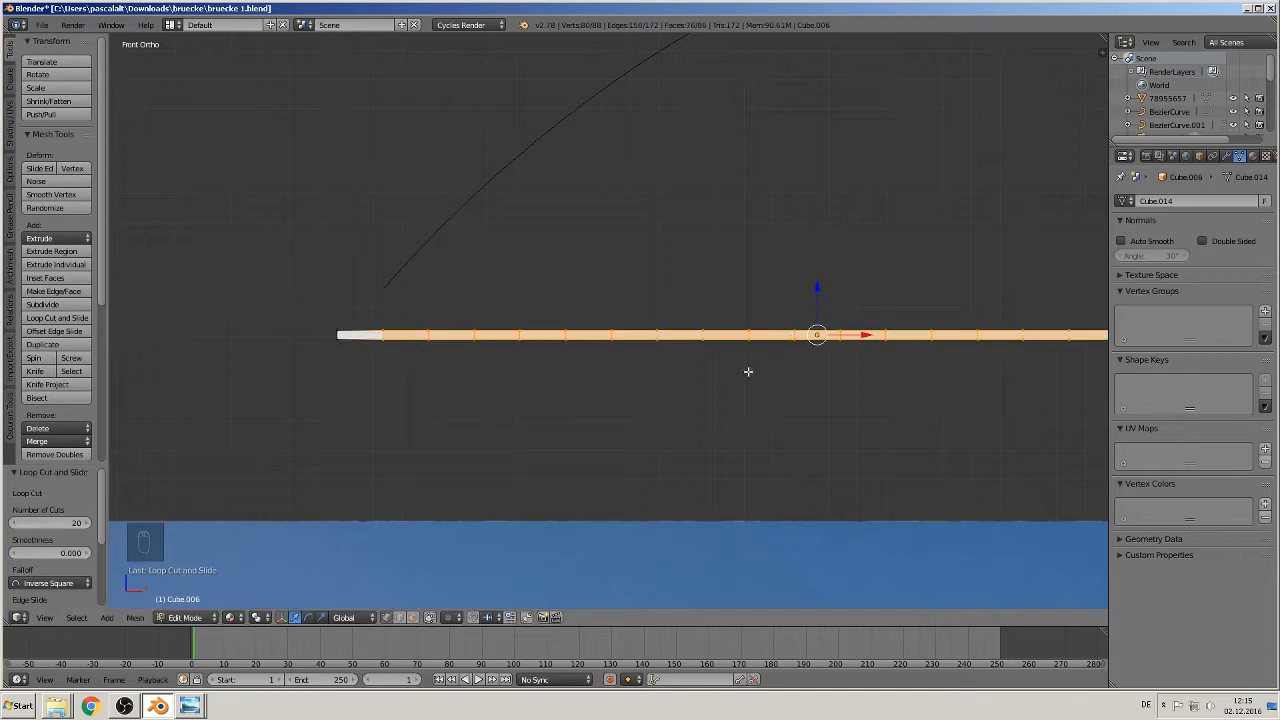
Deselect the bar's geometry, inspect its segments at an angle and up close, and return to Object Mode.
{"action": "scroll", "coordinate": [703, 391], "scroll_direction": "down", "scroll_amount": 3}
{"action": "middle_click_drag", "start_coordinate": [703, 391], "coordinate": [429, 480], "text": "shift"}
{"action": "scroll", "coordinate": [429, 480], "scroll_direction": "down", "scroll_amount": 1}
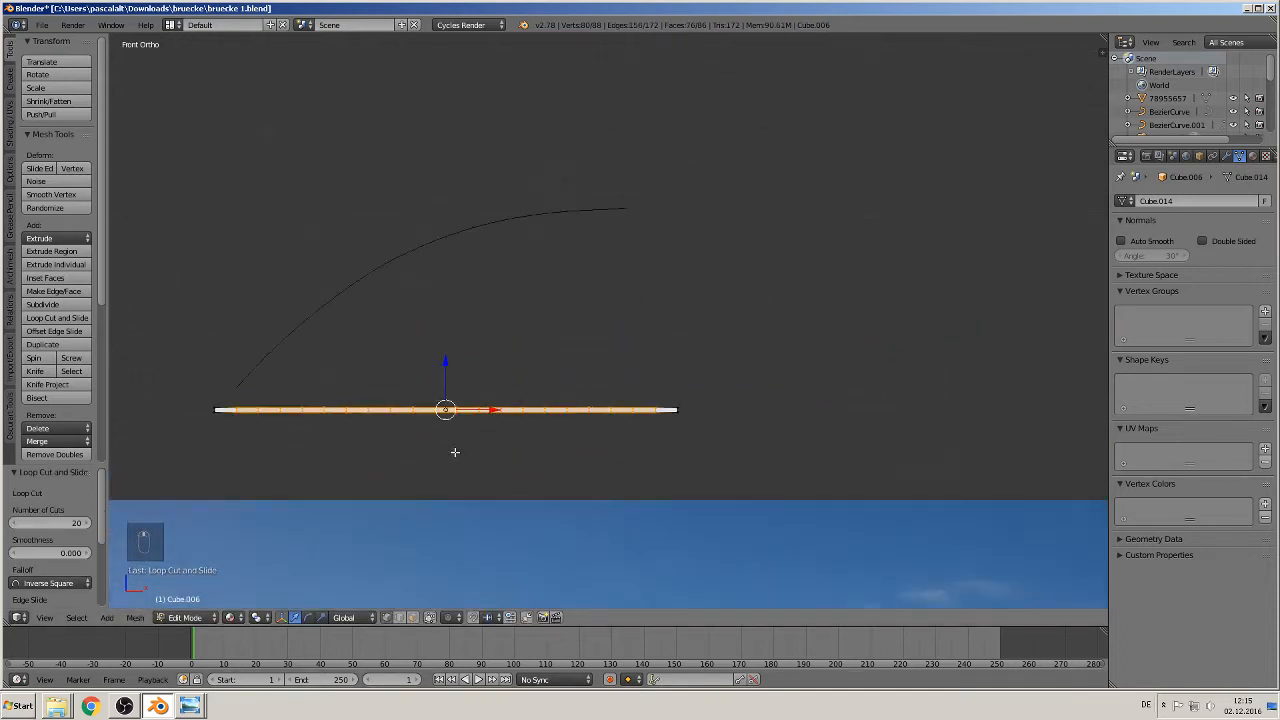
{"action": "scroll", "coordinate": [455, 452], "scroll_direction": "down", "scroll_amount": 1}
{"action": "middle_click_drag", "start_coordinate": [474, 428], "coordinate": [886, 301]}
{"action": "scroll", "coordinate": [546, 483], "scroll_direction": "up", "scroll_amount": 4}
{"action": "scroll", "coordinate": [618, 398], "scroll_direction": "up", "scroll_amount": 4}
{"action": "key", "text": "a"}
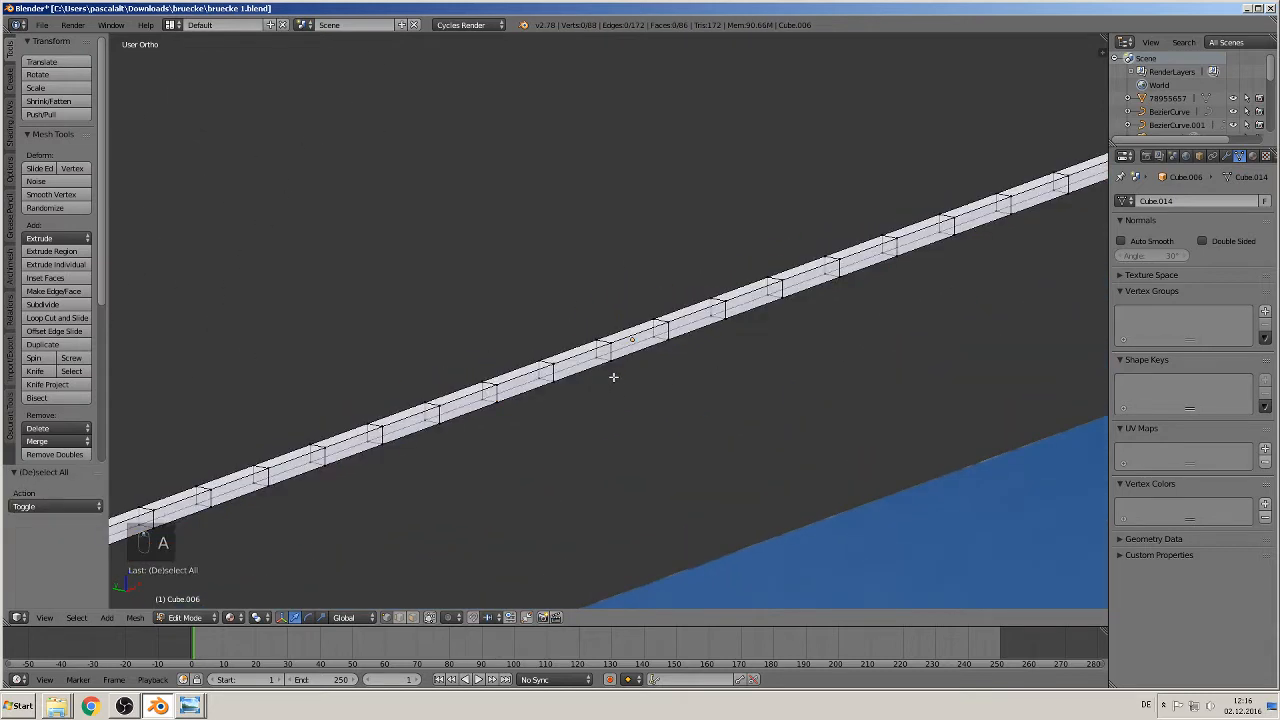
{"action": "scroll", "coordinate": [615, 378], "scroll_direction": "down", "scroll_amount": 6}
{"action": "key", "text": "Tab"}
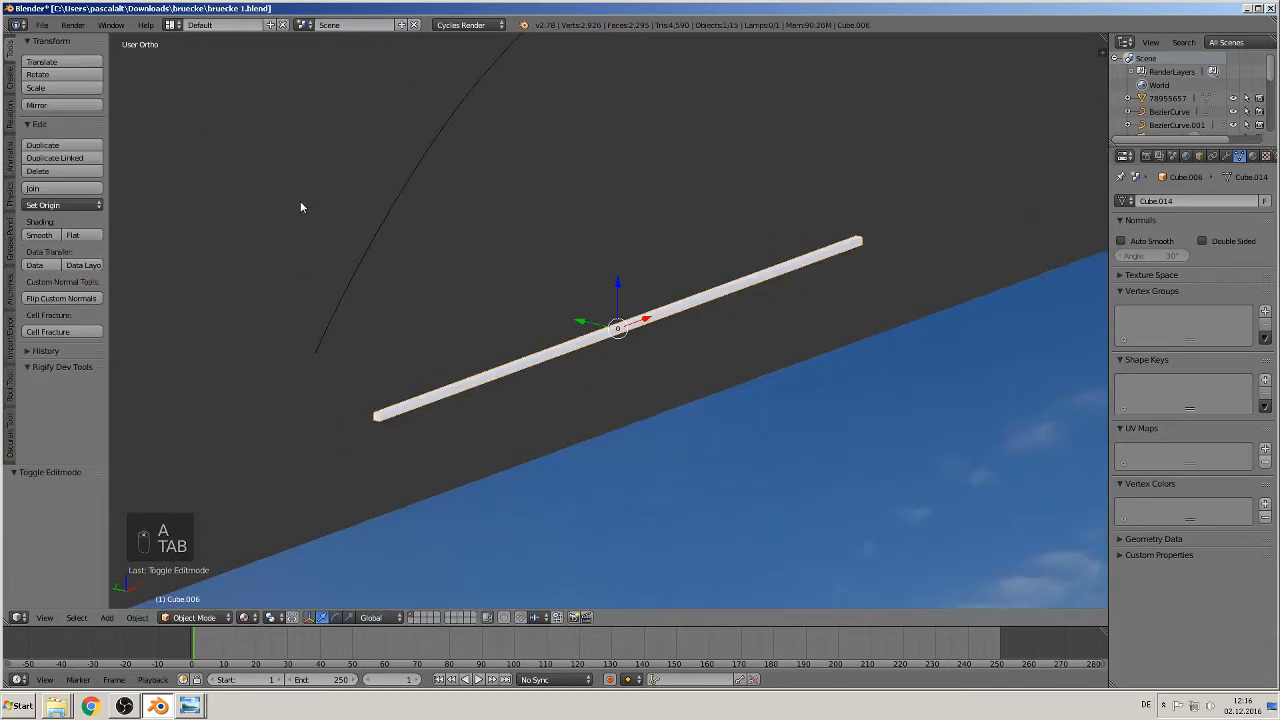
Duplicate the segmented bar together with the arch curve and move the copies about 6.1 units along X.
{"action": "key", "text": "KP_1"}
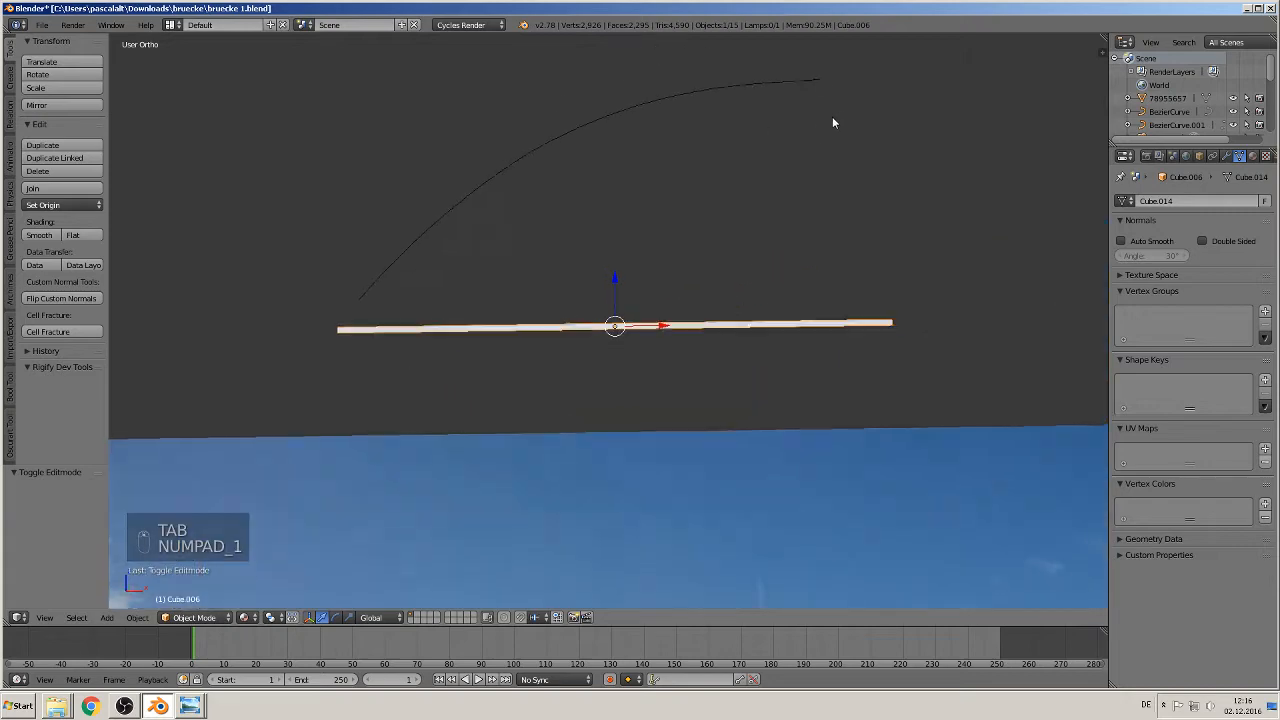
{"action": "scroll", "coordinate": [747, 576], "scroll_direction": "down", "scroll_amount": 3}
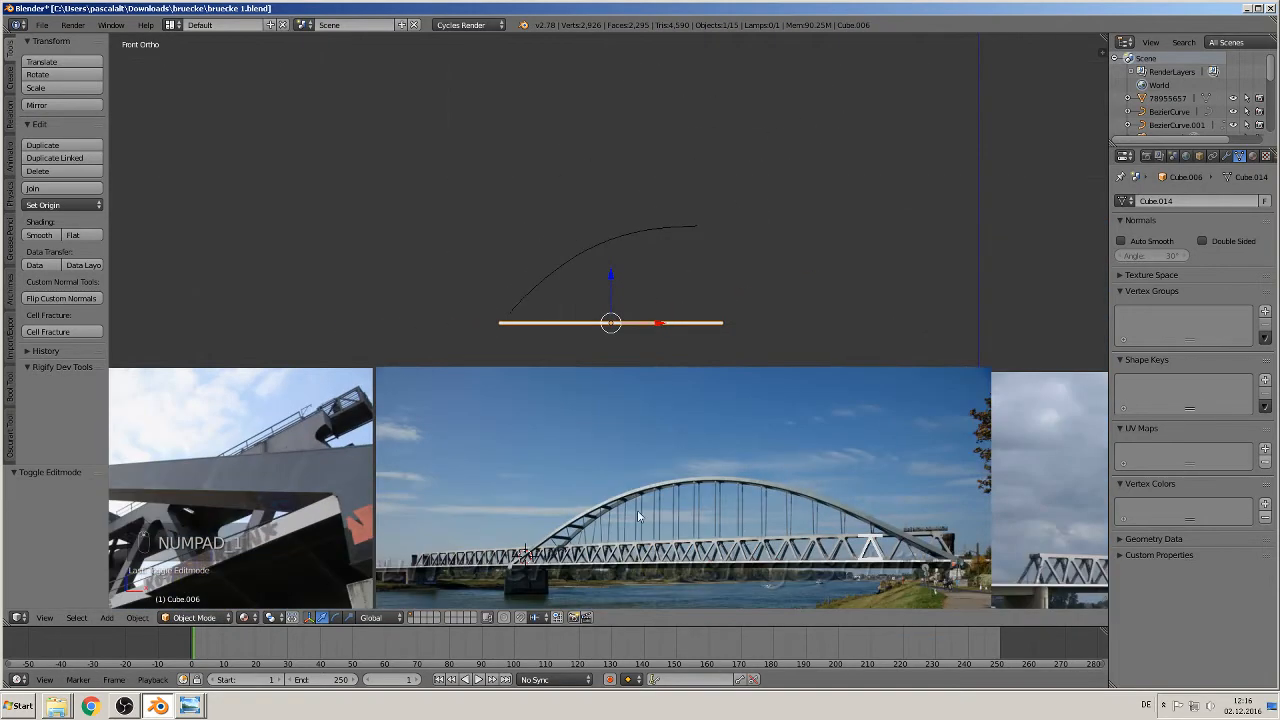
{"action": "middle_click_drag", "start_coordinate": [612, 323], "coordinate": [575, 356], "text": "shift"}
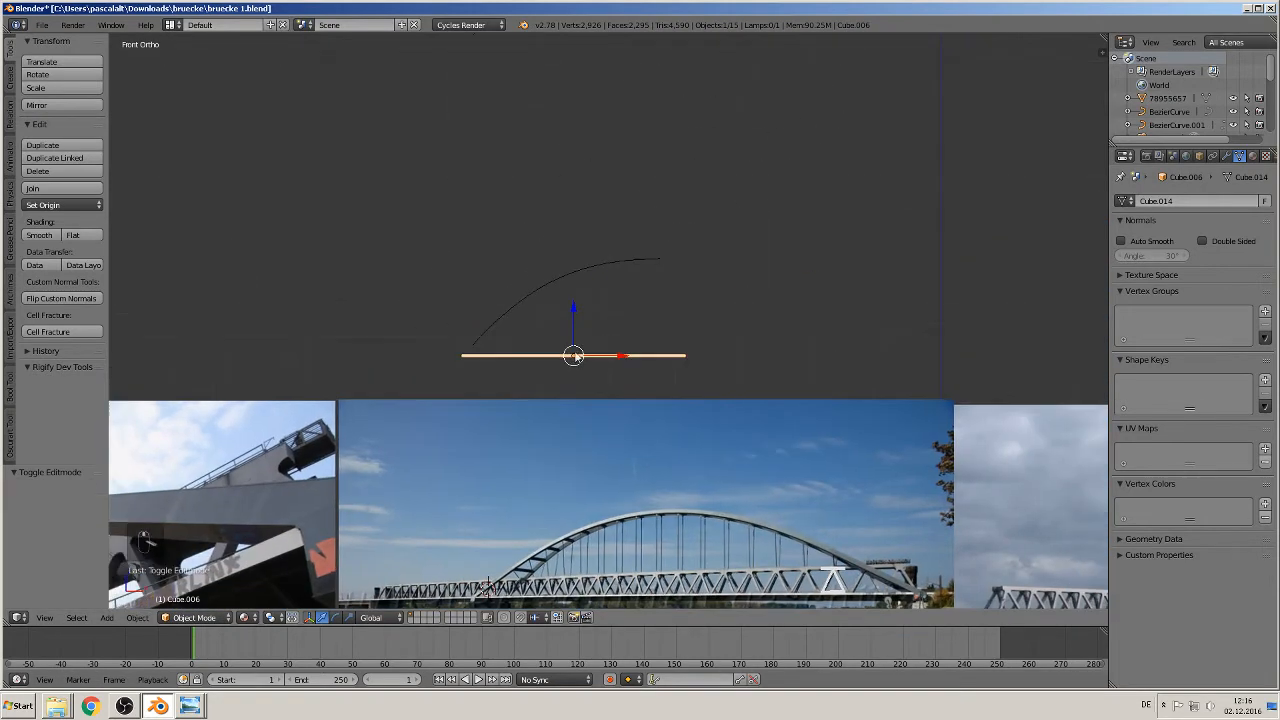
{"action": "right_click", "coordinate": [563, 277], "text": "shift"}
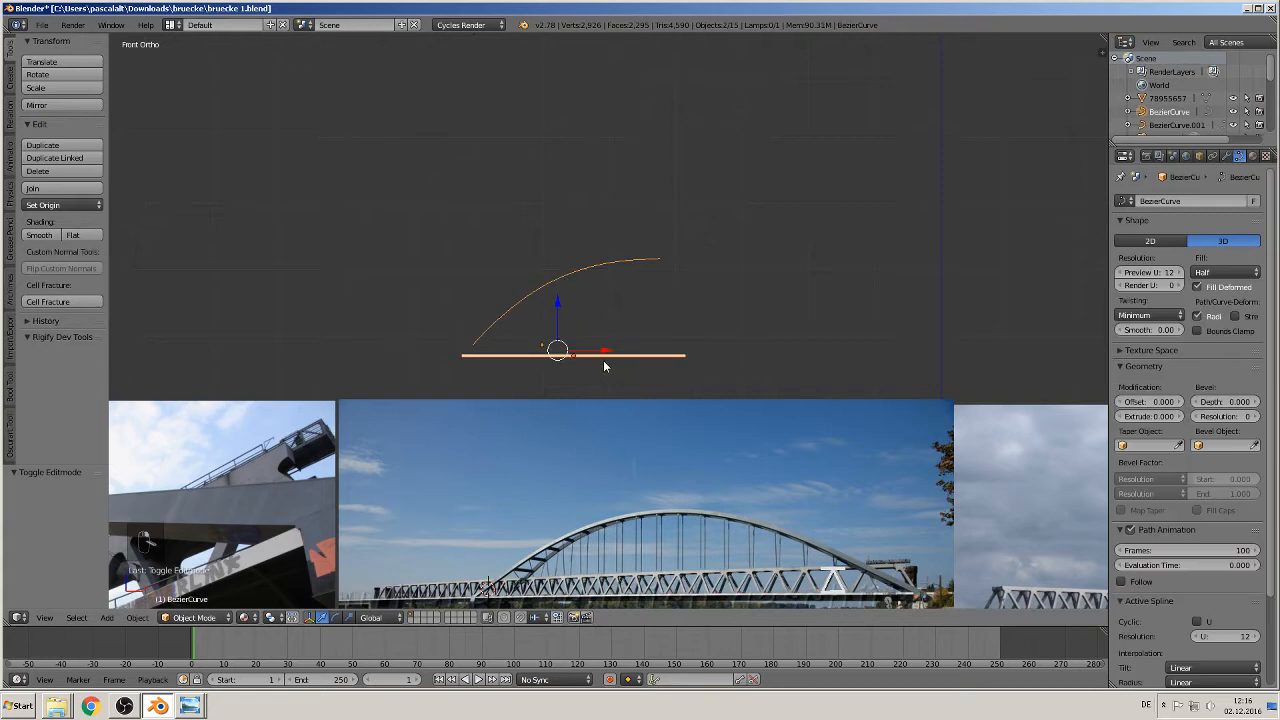
{"action": "key", "text": "shift+d"}
{"action": "key", "text": "x"}
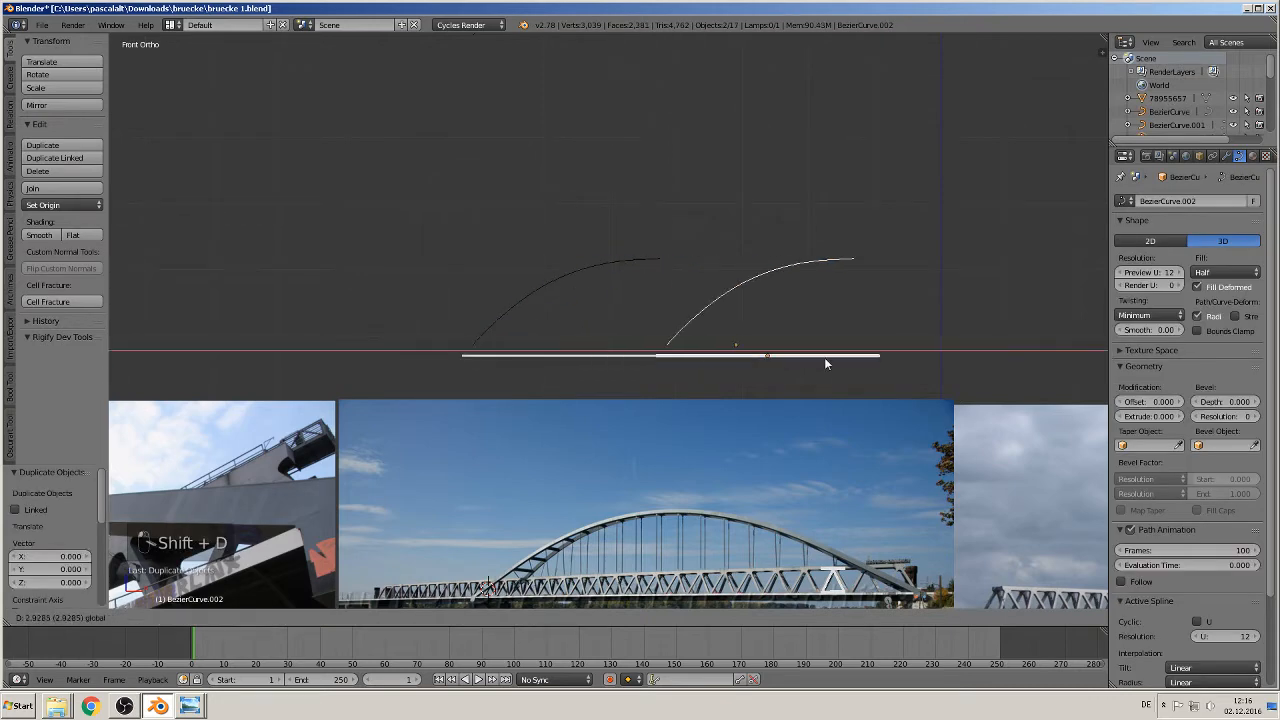
{"action": "left_click", "coordinate": [985, 352]}
{"action": "middle_click_drag", "start_coordinate": [985, 352], "coordinate": [510, 310], "text": "shift"}
{"action": "scroll", "coordinate": [489, 316], "scroll_direction": "up", "scroll_amount": 2}
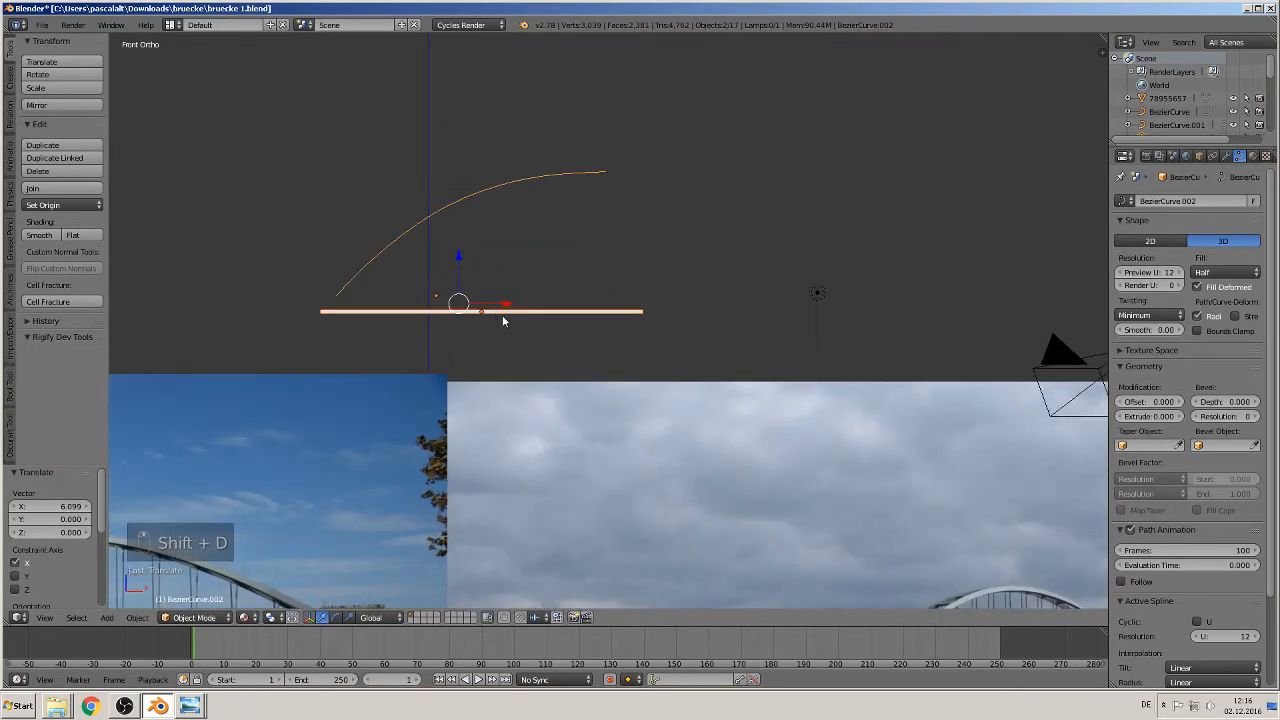
Select the copied arch curve and enlarge the scene's object list so all object names can be read.
{"action": "right_click", "coordinate": [502, 314]}
{"action": "right_click", "coordinate": [475, 201]}
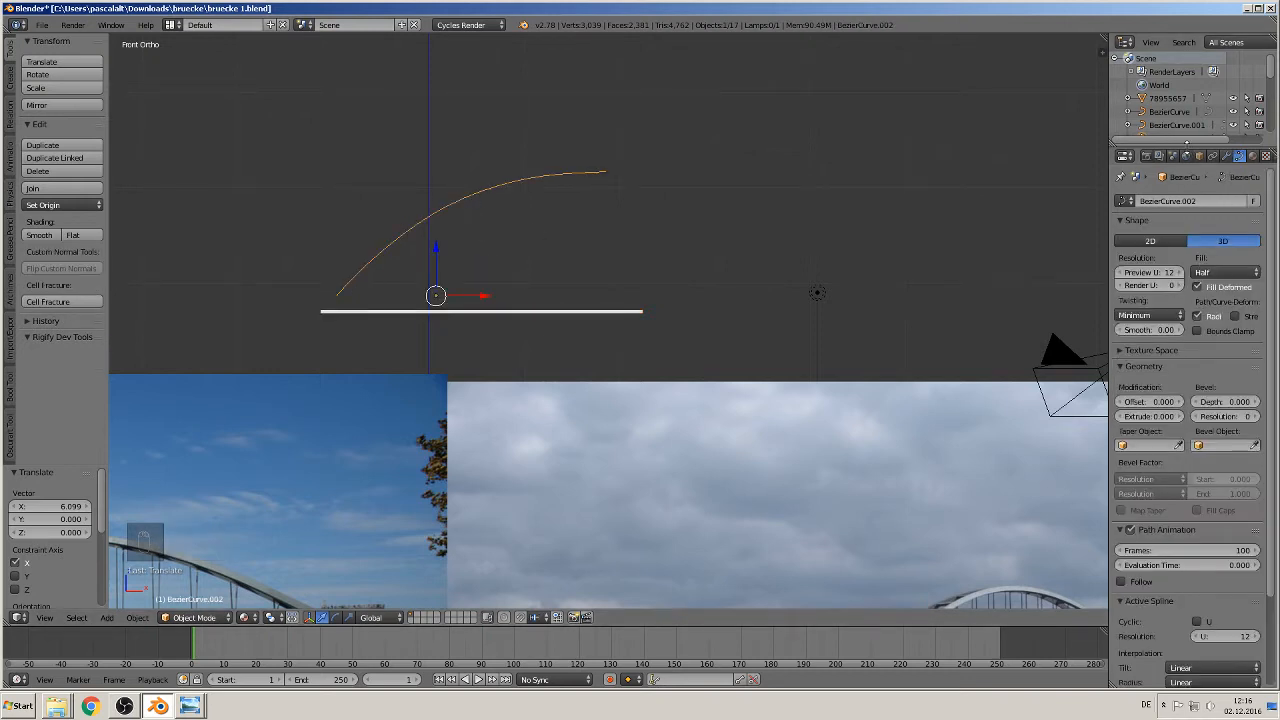
{"action": "left_click_drag", "start_coordinate": [1186, 142], "coordinate": [1186, 390]}
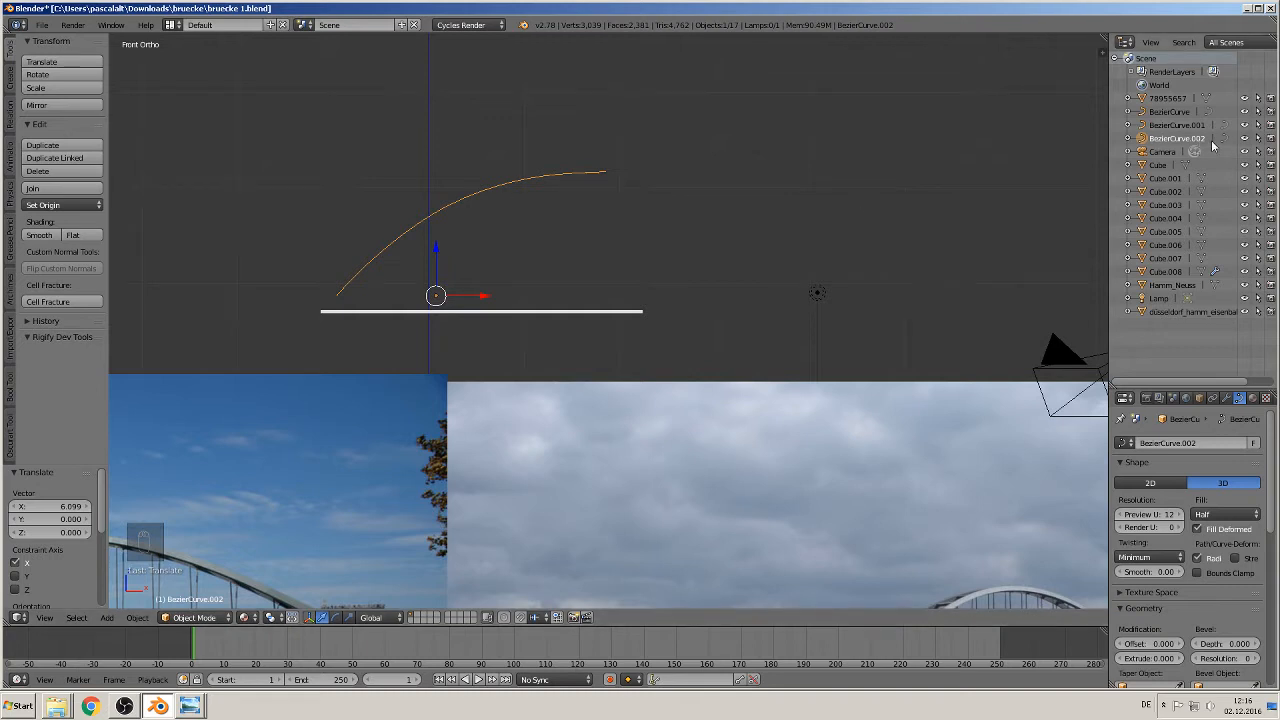
Move the copied bar about -3.8 units along X, away from its curve.
{"action": "right_click", "coordinate": [527, 313]}
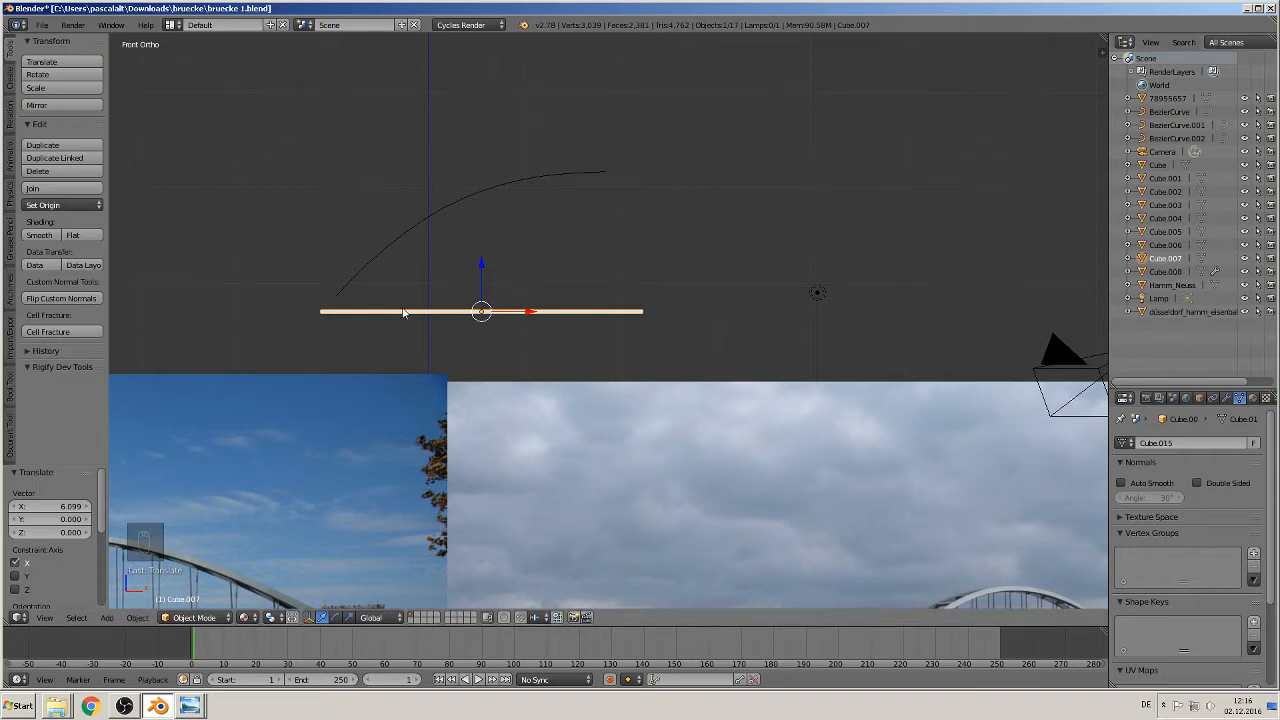
{"action": "mouse_move", "coordinate": [418, 312]}
{"action": "middle_mouse_down"}
{"action": "mouse_move", "coordinate": [463, 327]}
{"action": "mouse_move", "coordinate": [430, 316]}
{"action": "middle_mouse_up"}
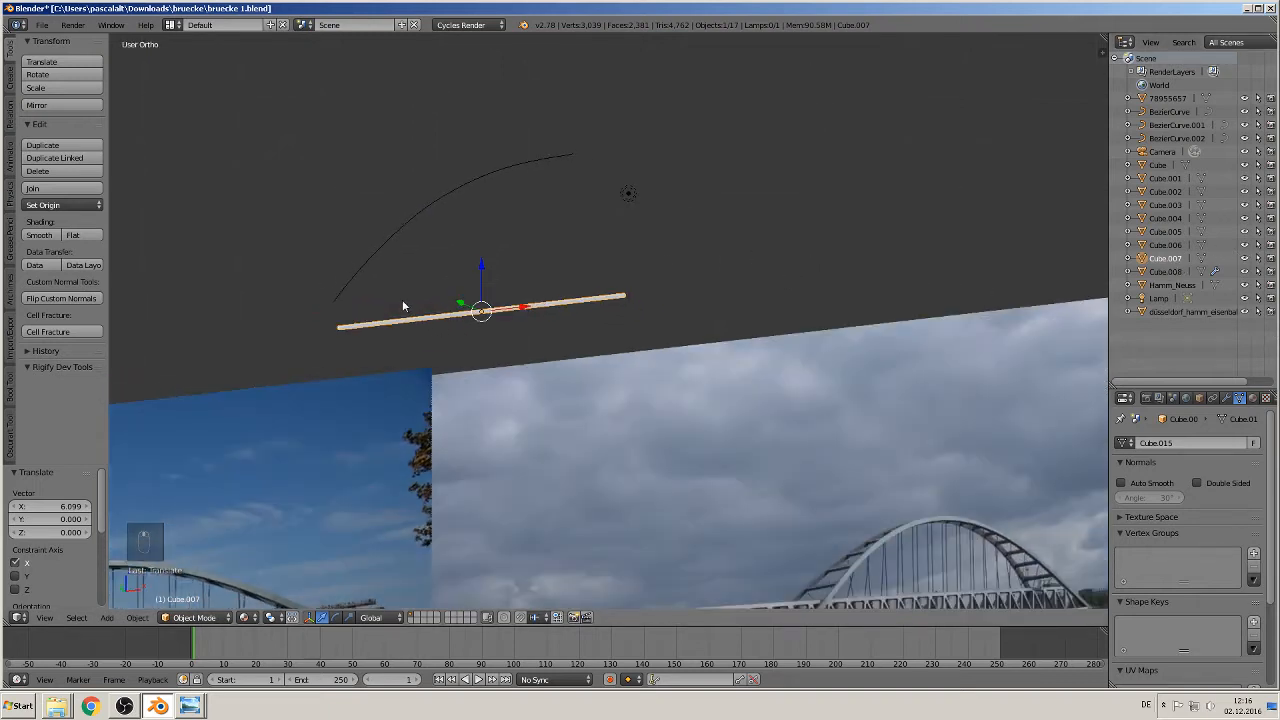
{"action": "left_click_drag", "start_coordinate": [524, 307], "coordinate": [202, 362]}
{"action": "middle_click_drag", "start_coordinate": [358, 367], "coordinate": [627, 287]}
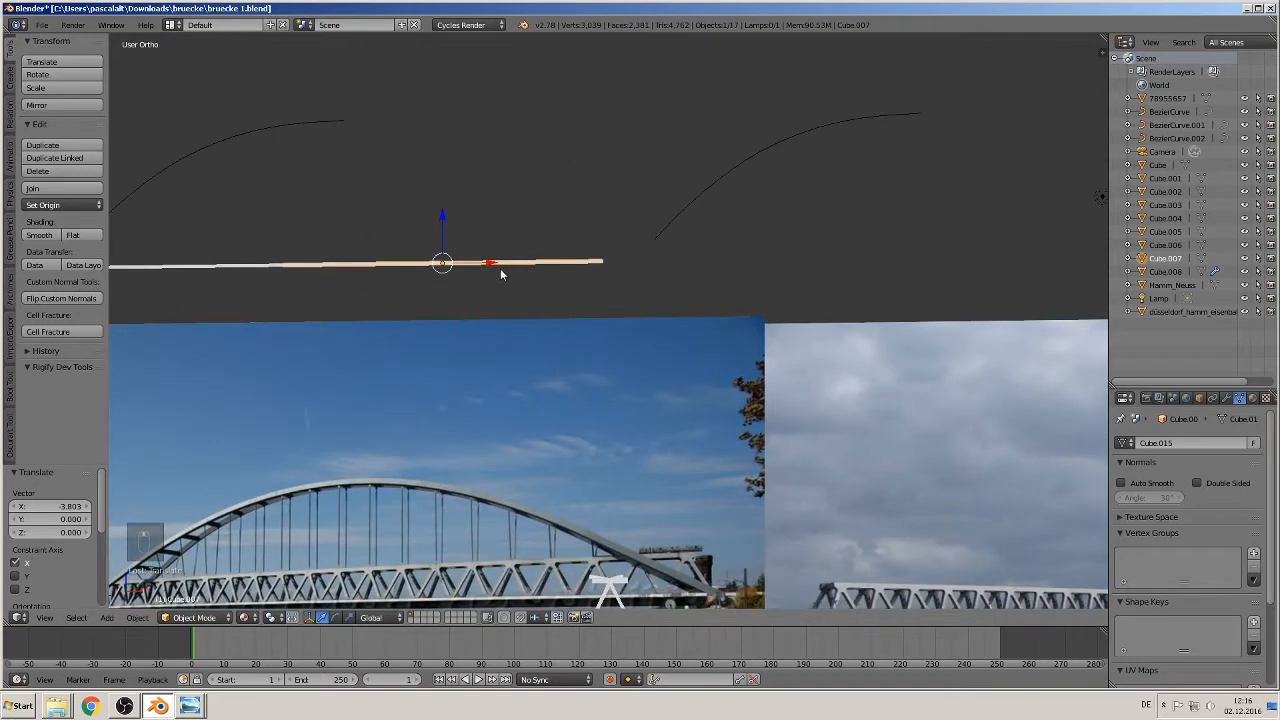
Add a Curve modifier to the copied bar with BezierCurve.002 as its deforming object.
{"action": "left_click", "coordinate": [1227, 398]}
{"action": "left_click", "coordinate": [1186, 443]}
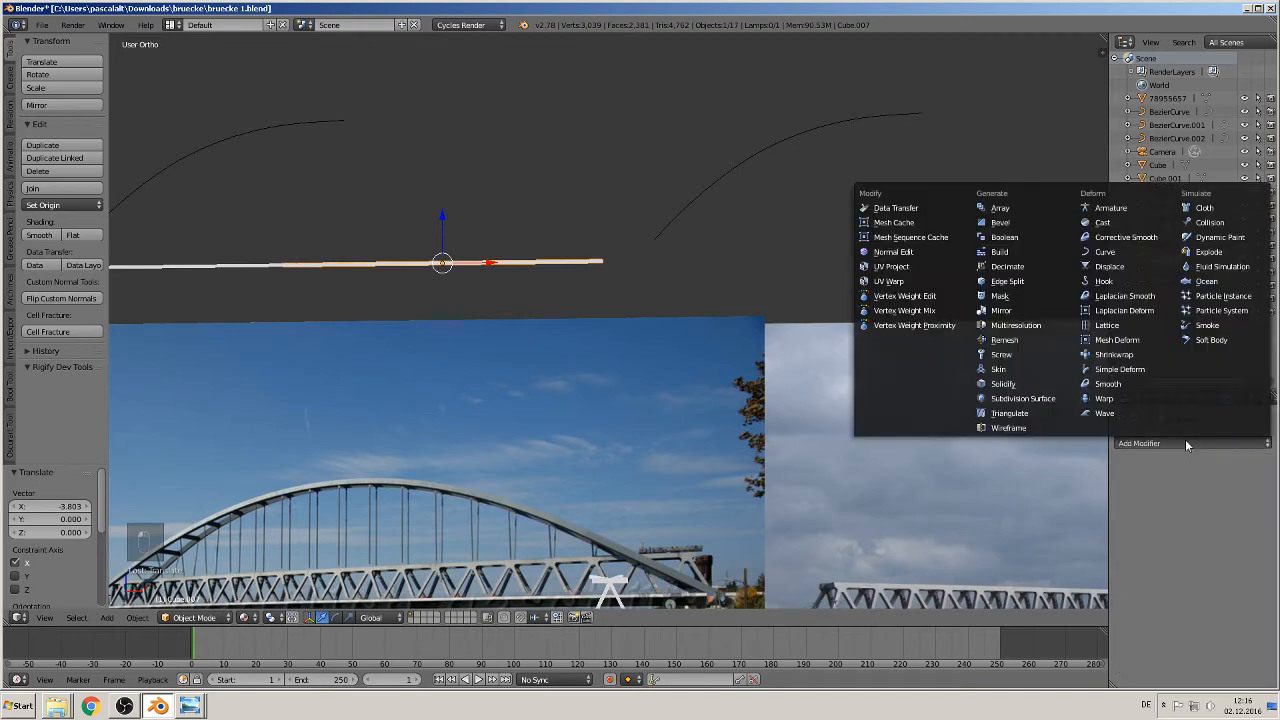
{"action": "left_click", "coordinate": [1105, 252]}
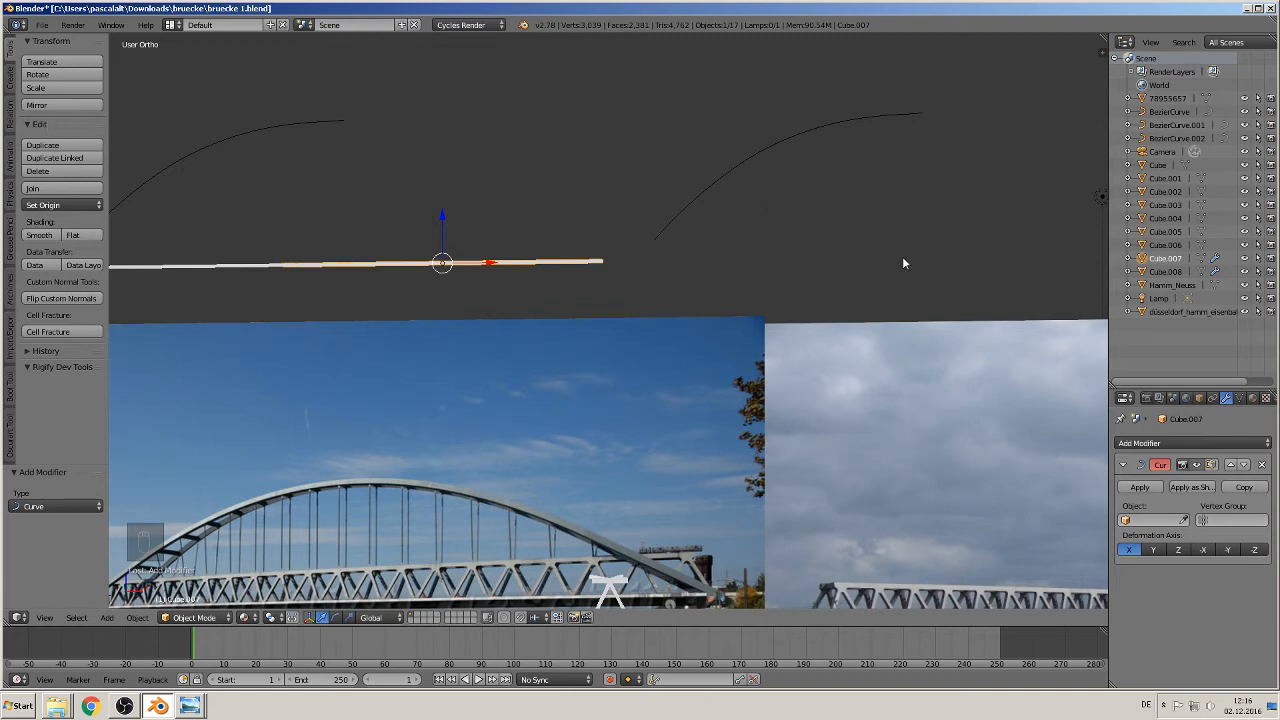
{"action": "left_click", "coordinate": [1152, 520]}
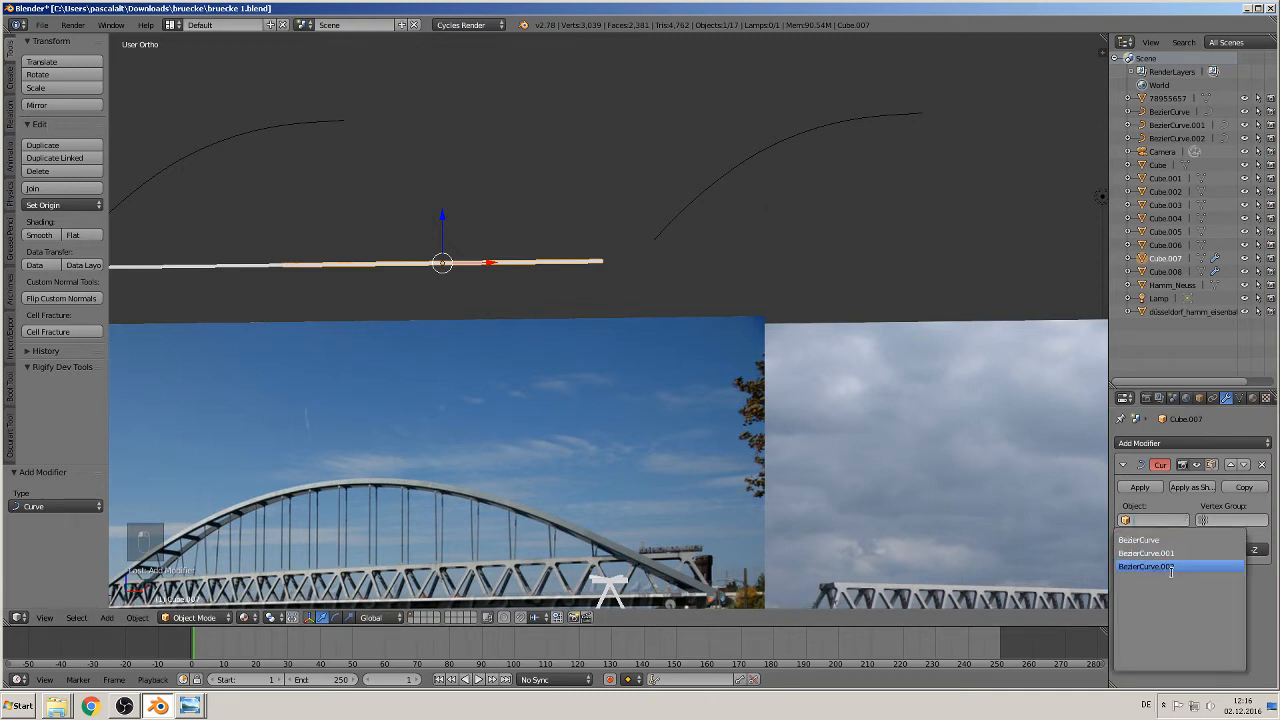
{"action": "left_click", "coordinate": [1150, 566]}
Move the bar with the Curve modifier about 5 units along X so it bends alongside the copied arch curve.
{"action": "scroll", "coordinate": [837, 343], "scroll_direction": "down", "scroll_amount": 3}
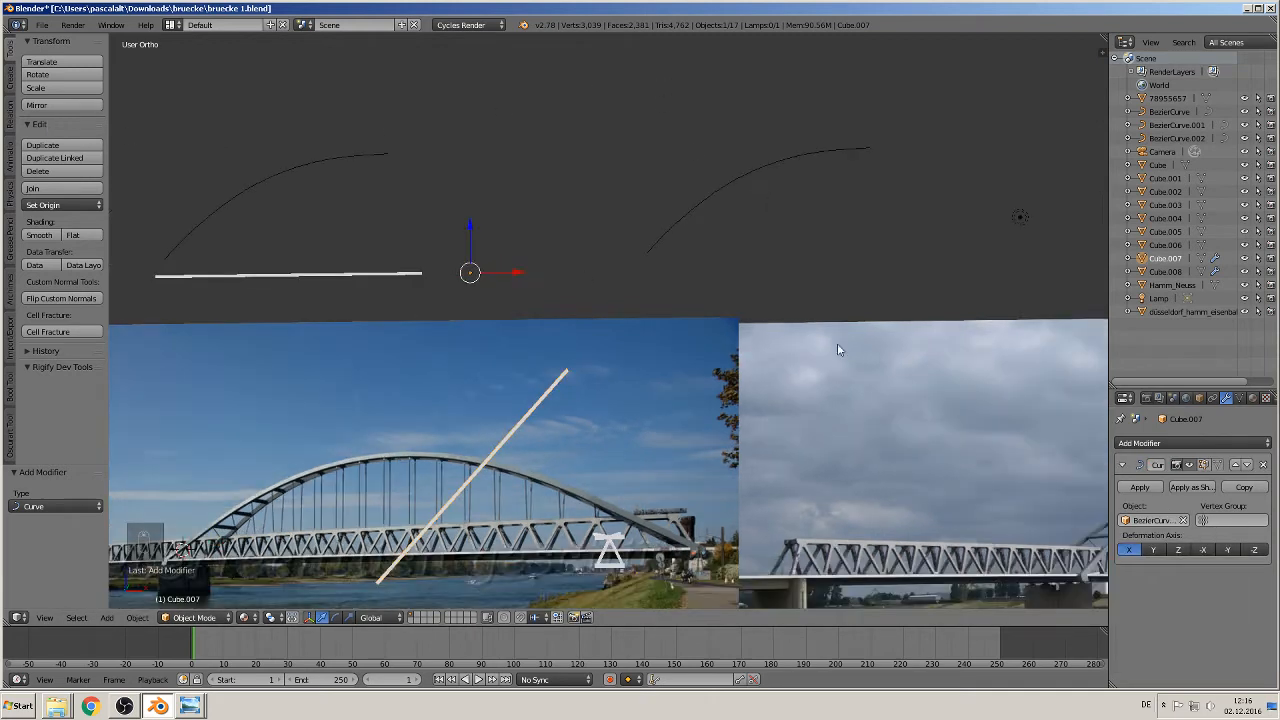
{"action": "left_click_drag", "start_coordinate": [557, 285], "coordinate": [829, 319]}
{"action": "scroll", "coordinate": [810, 263], "scroll_direction": "up", "scroll_amount": 2}
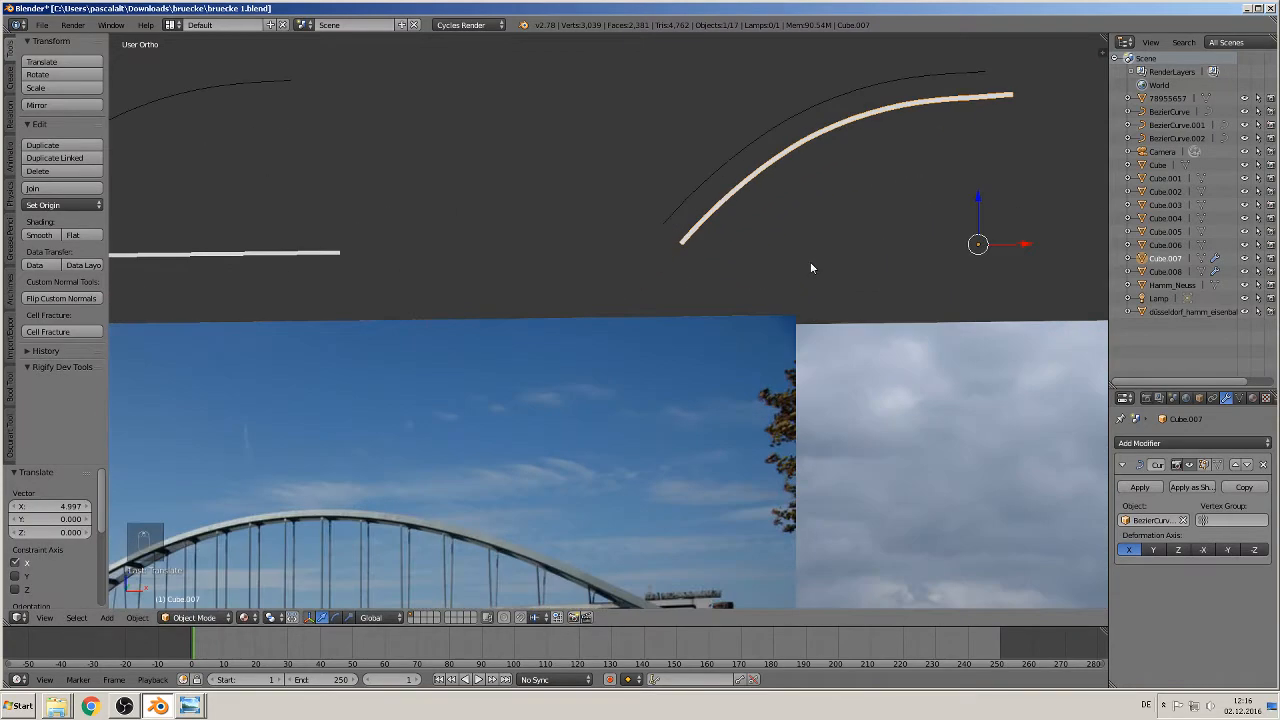
{"action": "middle_click_drag", "start_coordinate": [810, 263], "coordinate": [378, 405], "text": "shift"}
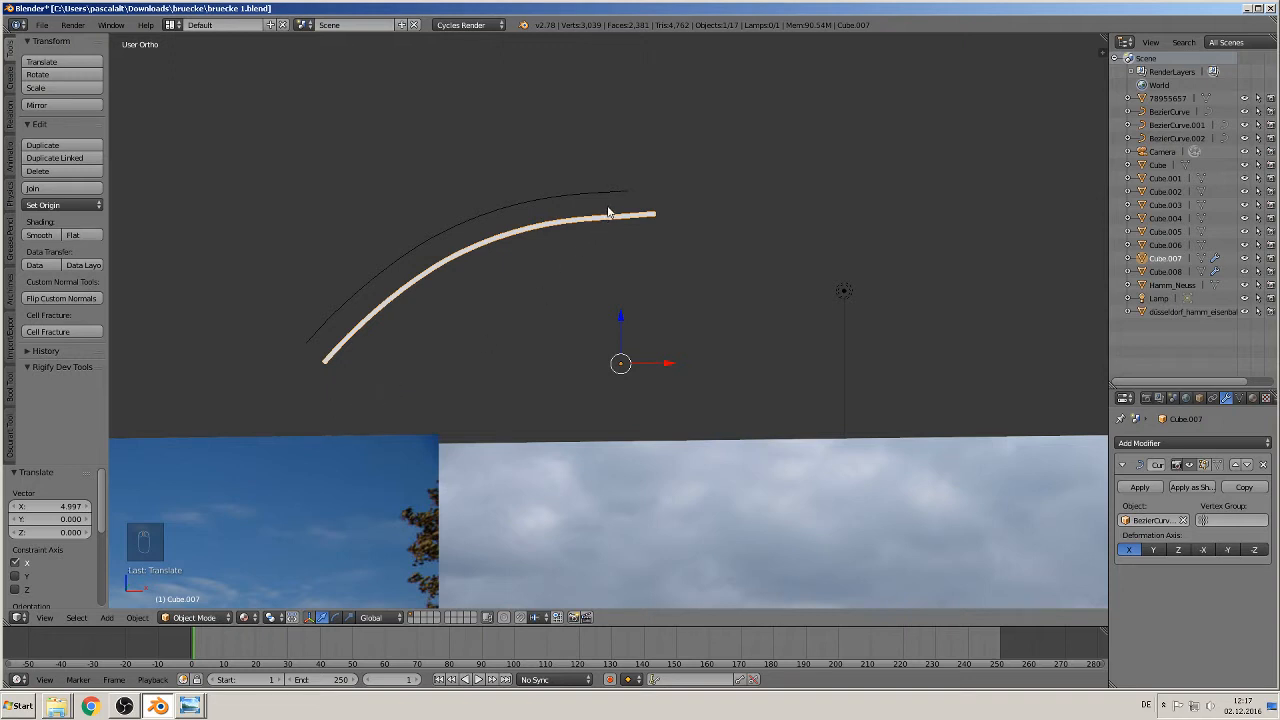
Flatten the arch's upper end by moving the curve's end handle about 0.134 along X and 0.035 along Z.
{"action": "right_click", "coordinate": [559, 191]}
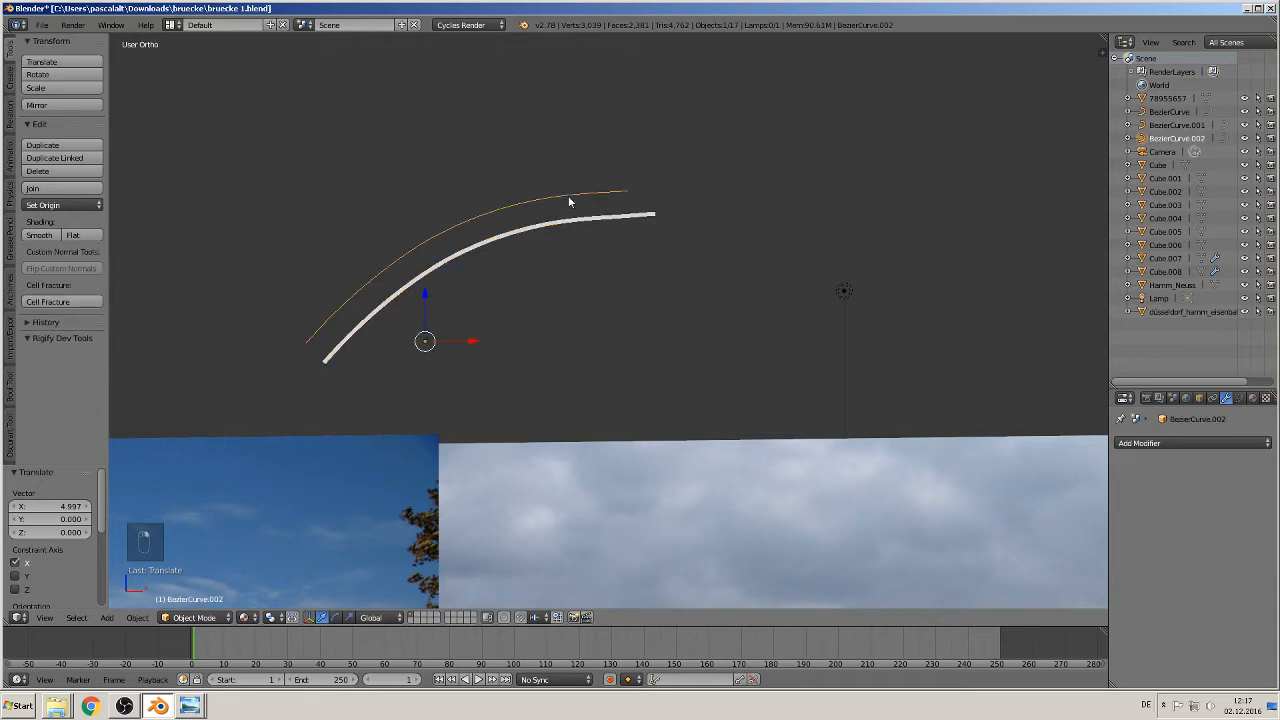
{"action": "key", "text": "Tab"}
{"action": "right_click", "coordinate": [596, 192]}
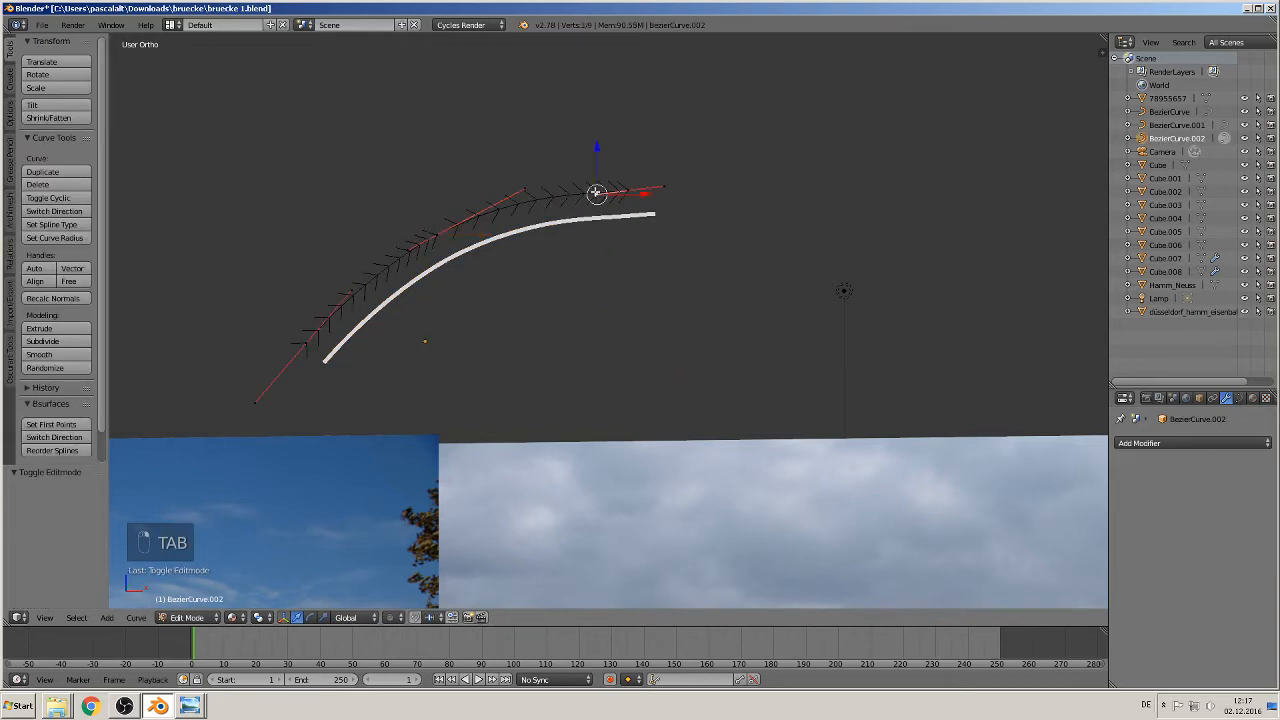
{"action": "key", "text": "g"}
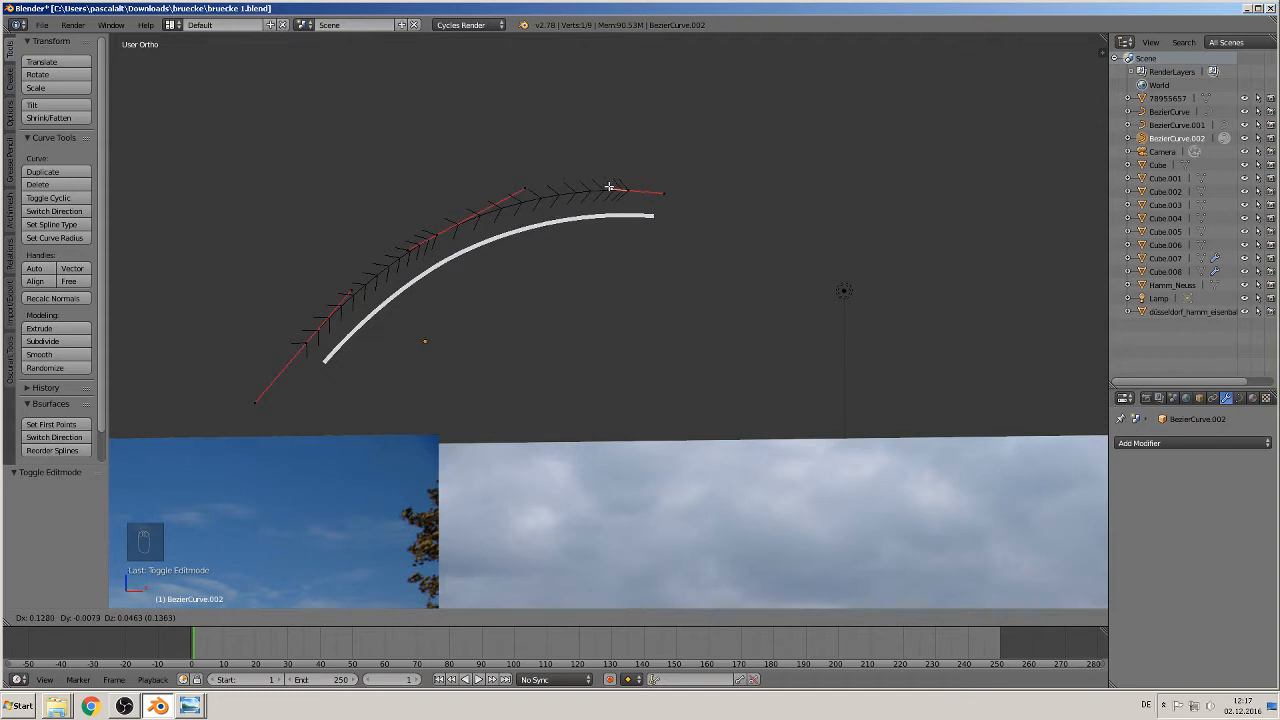
{"action": "left_click", "coordinate": [610, 188]}
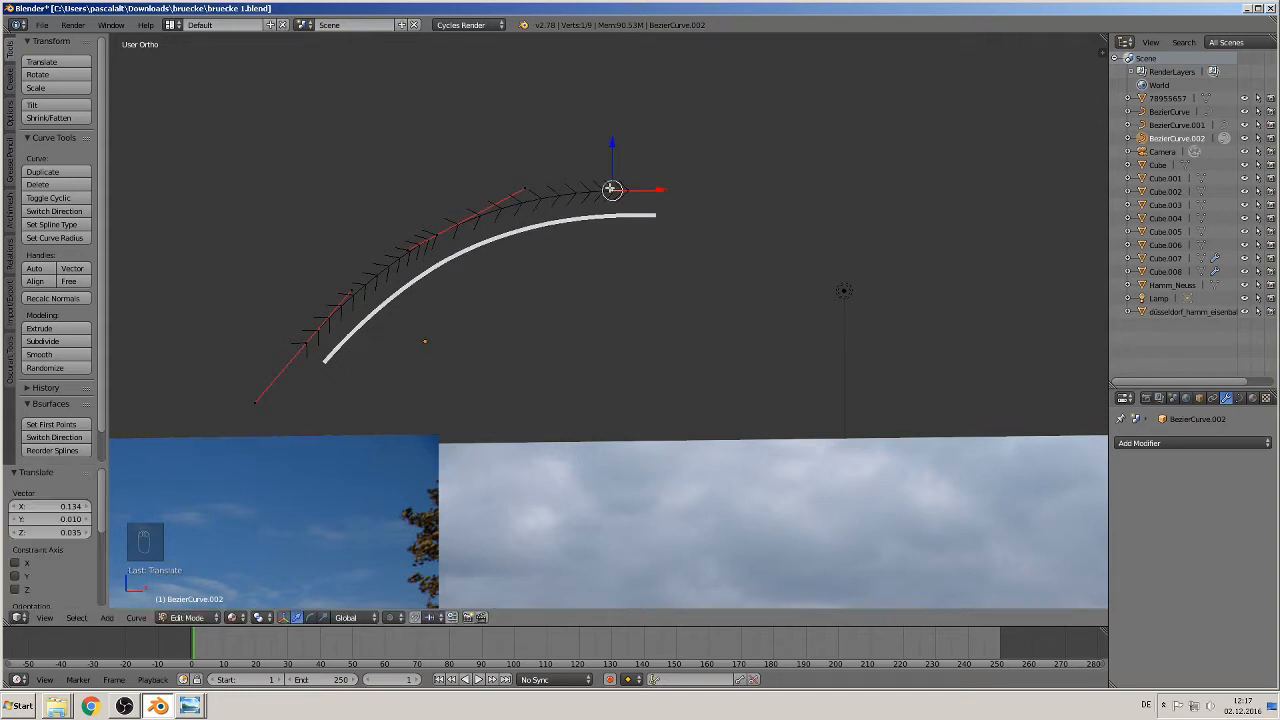
{"action": "key", "text": "Tab"}
Duplicate the bent bar together with its deforming curve and move the copies about 6.08 units along X.
{"action": "scroll", "coordinate": [654, 292], "scroll_direction": "down", "scroll_amount": 3}
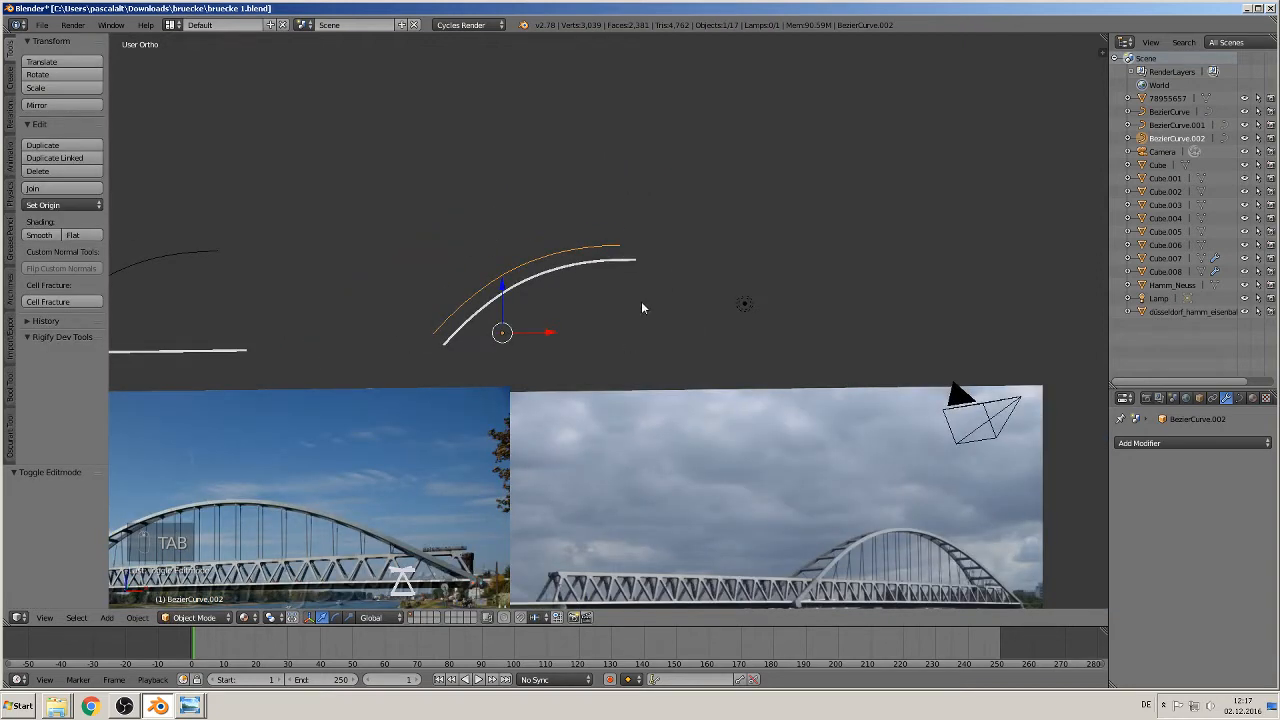
{"action": "scroll", "coordinate": [635, 298], "scroll_direction": "up", "scroll_amount": 1}
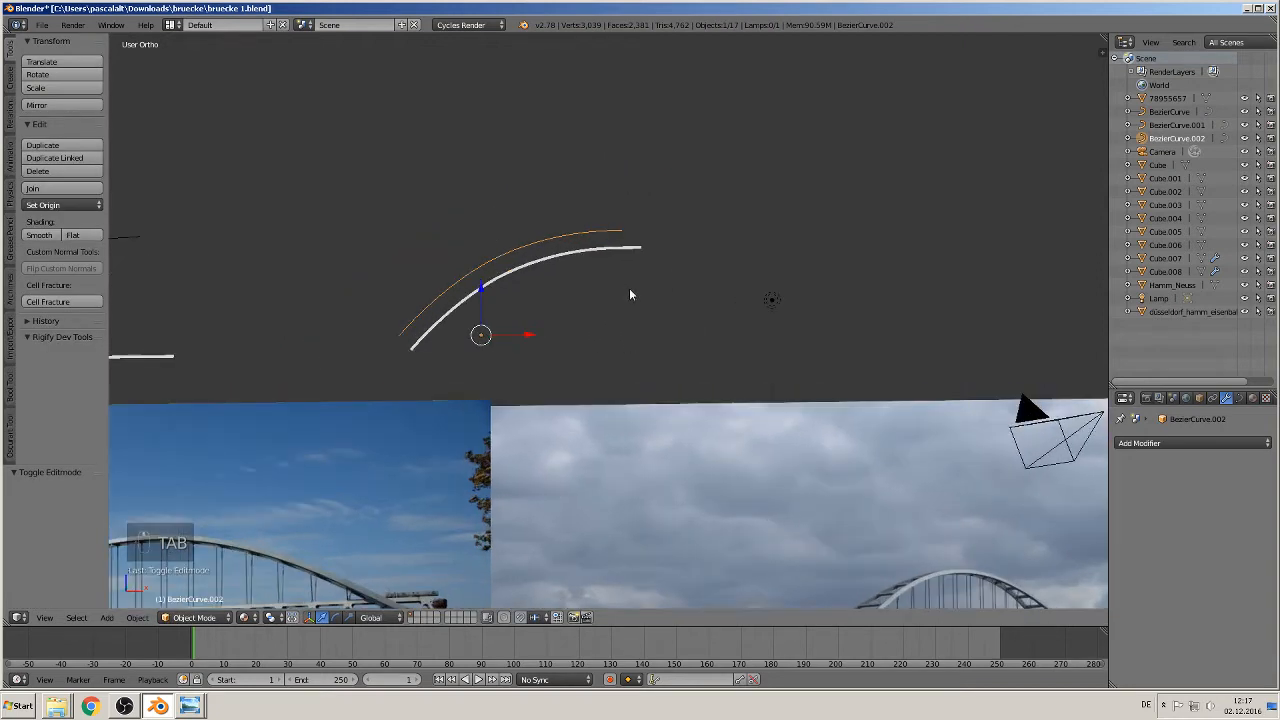
{"action": "right_click", "coordinate": [496, 268], "text": "shift"}
{"action": "right_click", "coordinate": [496, 288], "text": "shift"}
{"action": "right_click", "coordinate": [496, 285], "text": "shift"}
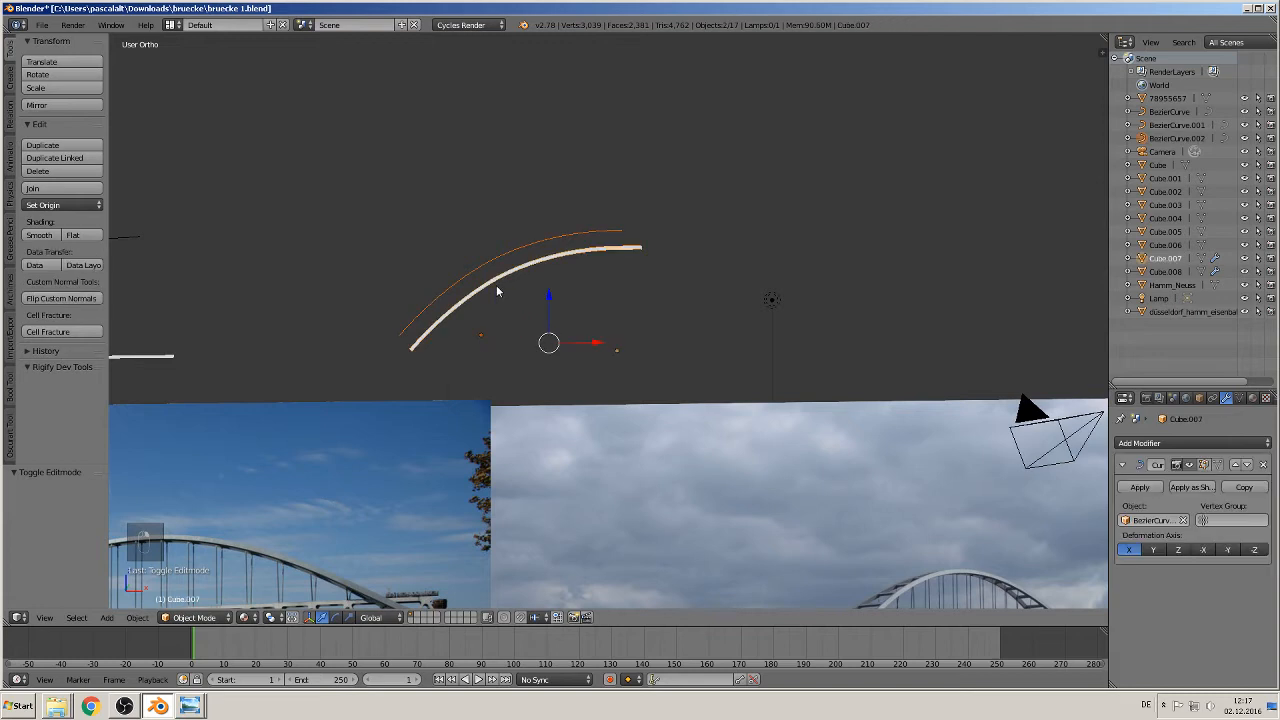
{"action": "key", "text": "shift+d"}
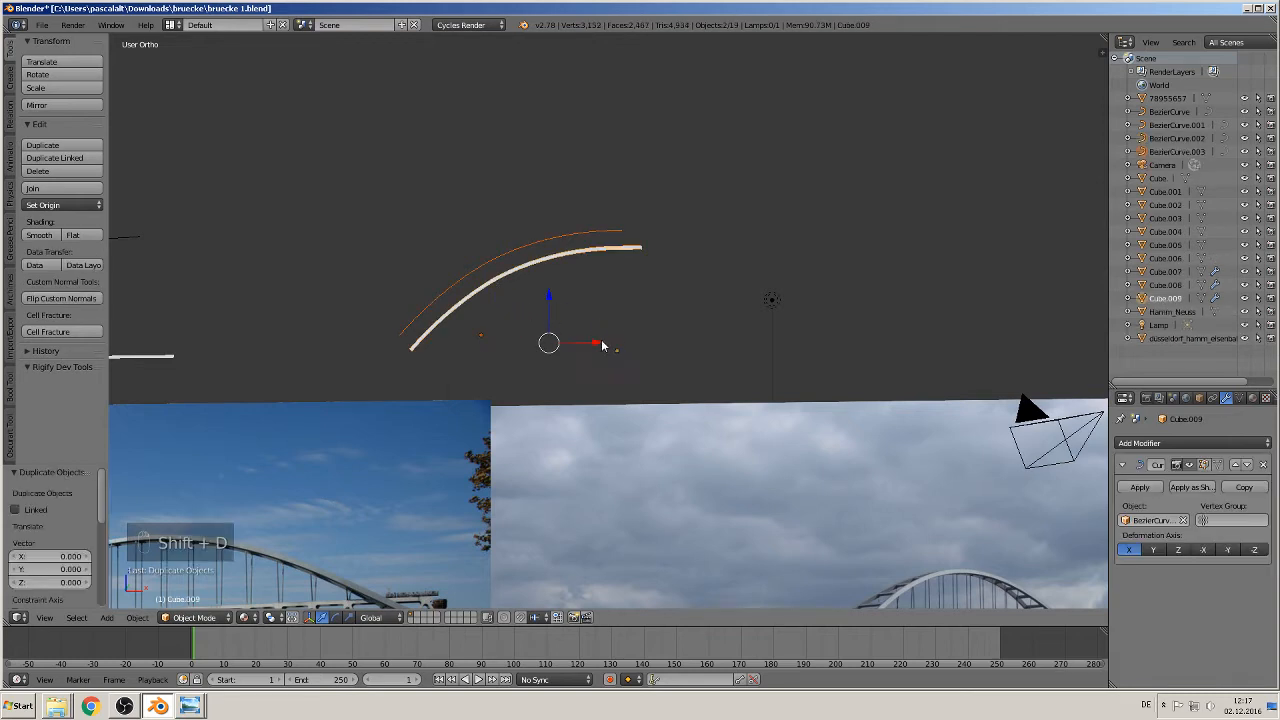
{"action": "left_click_drag", "start_coordinate": [602, 345], "coordinate": [1080, 354]}
{"action": "middle_click_drag", "start_coordinate": [1080, 354], "coordinate": [678, 316], "text": "shift"}
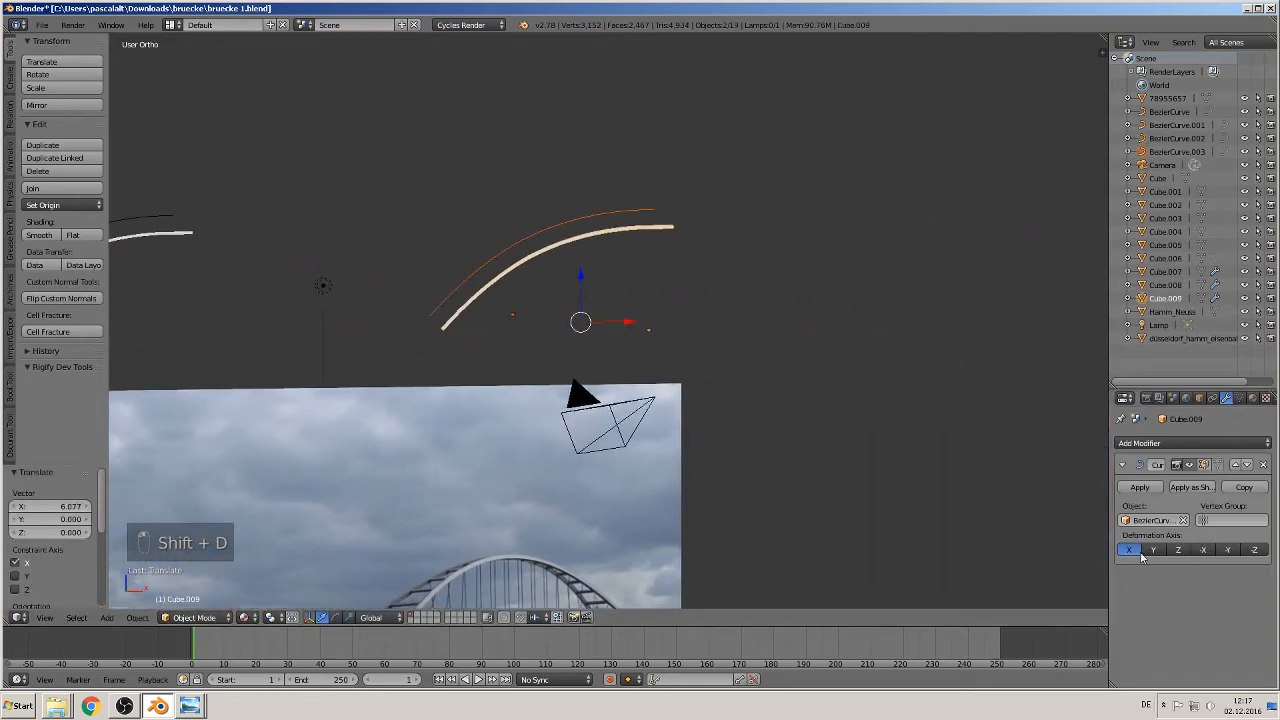
Apply the copied bar's Curve modifier and move its curve about 1.62 units up along Z, away from the bar.
{"action": "left_click", "coordinate": [1140, 488]}
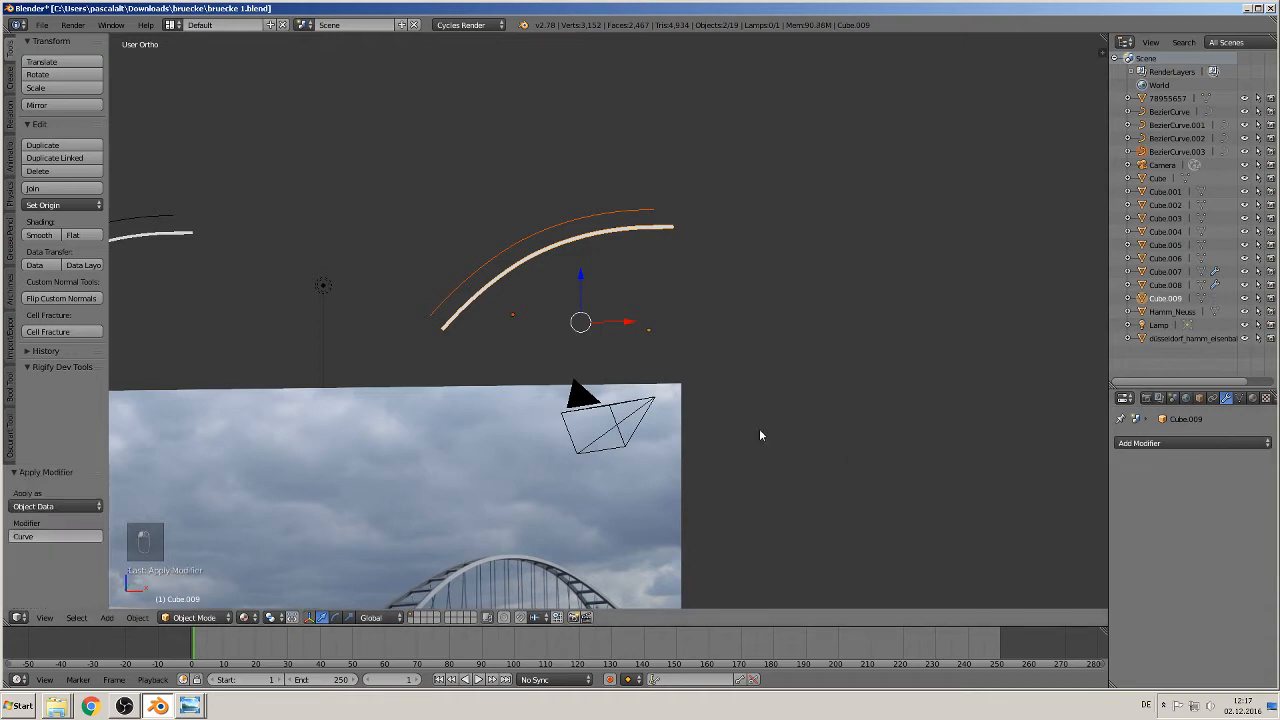
{"action": "left_click", "coordinate": [502, 250]}
{"action": "left_click_drag", "start_coordinate": [514, 266], "coordinate": [514, 143]}
{"action": "left_click", "coordinate": [540, 262]}
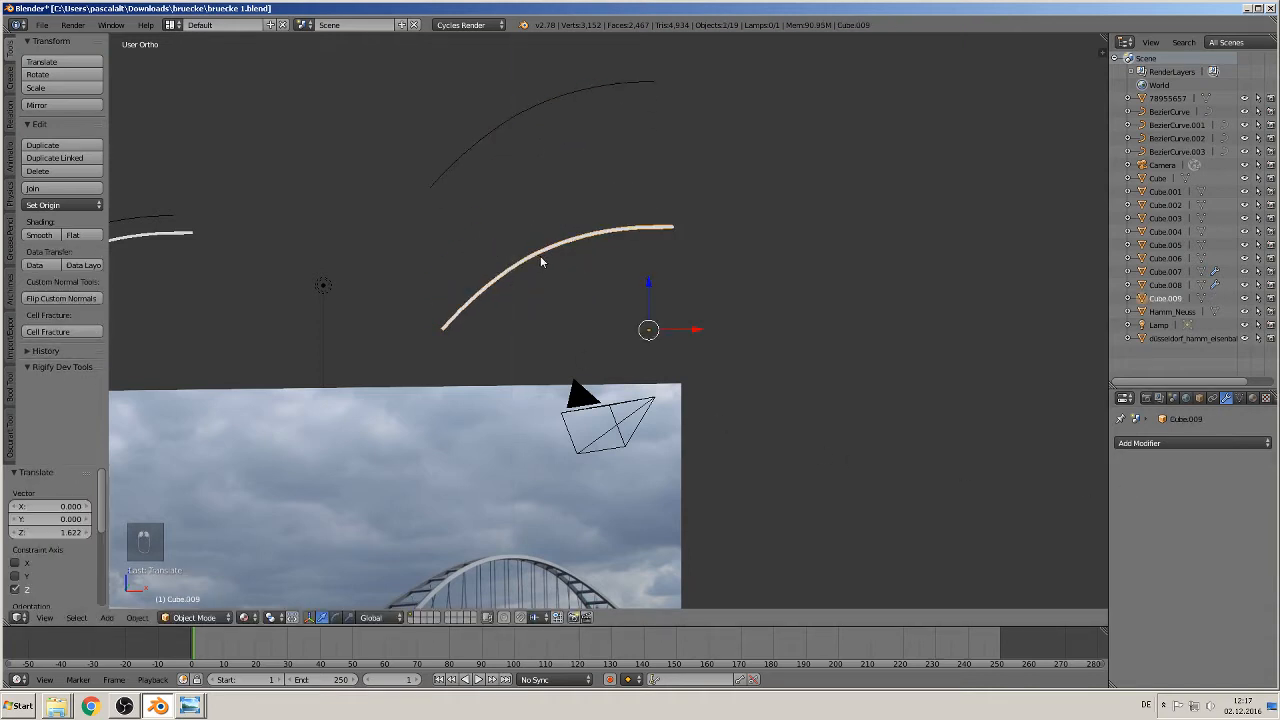
Move the bent bar in front of the truss, about -4.58 units along Y, -5.84 along Z and -10.14 along X.
{"action": "middle_click_drag", "start_coordinate": [540, 262], "coordinate": [645, 345]}
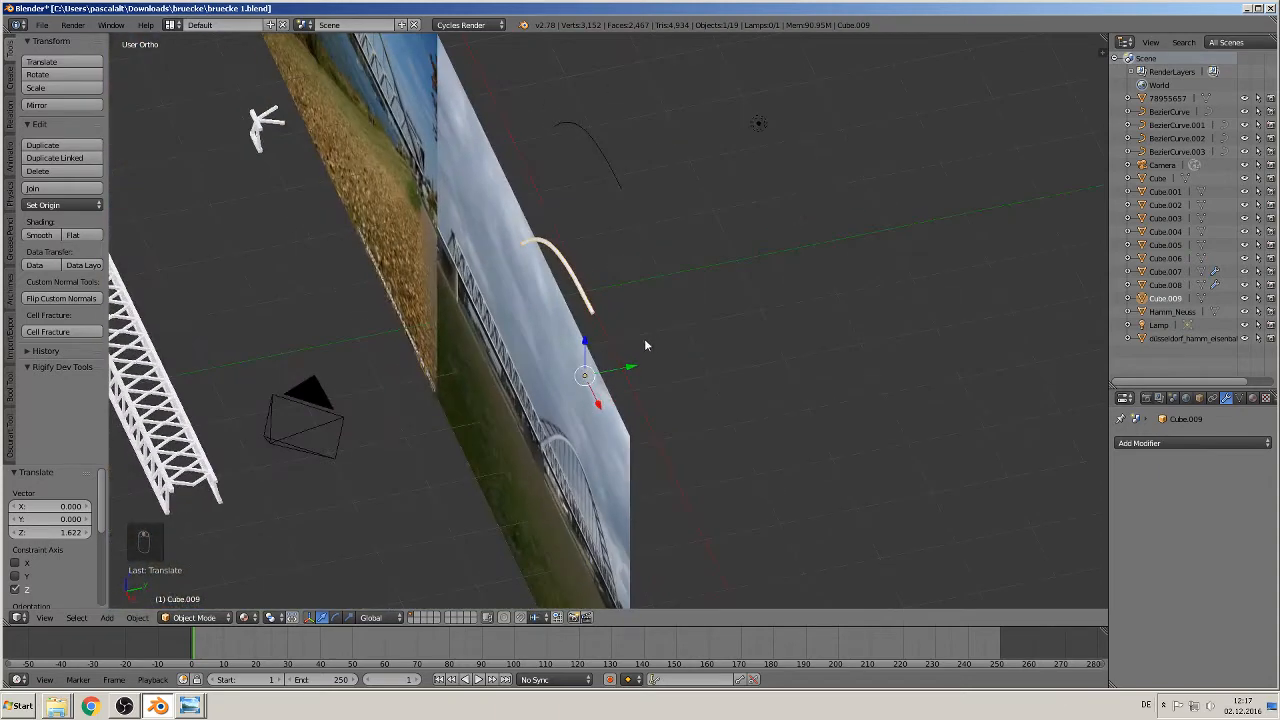
{"action": "left_click_drag", "start_coordinate": [632, 368], "coordinate": [260, 420]}
{"action": "key", "text": "KP_1"}
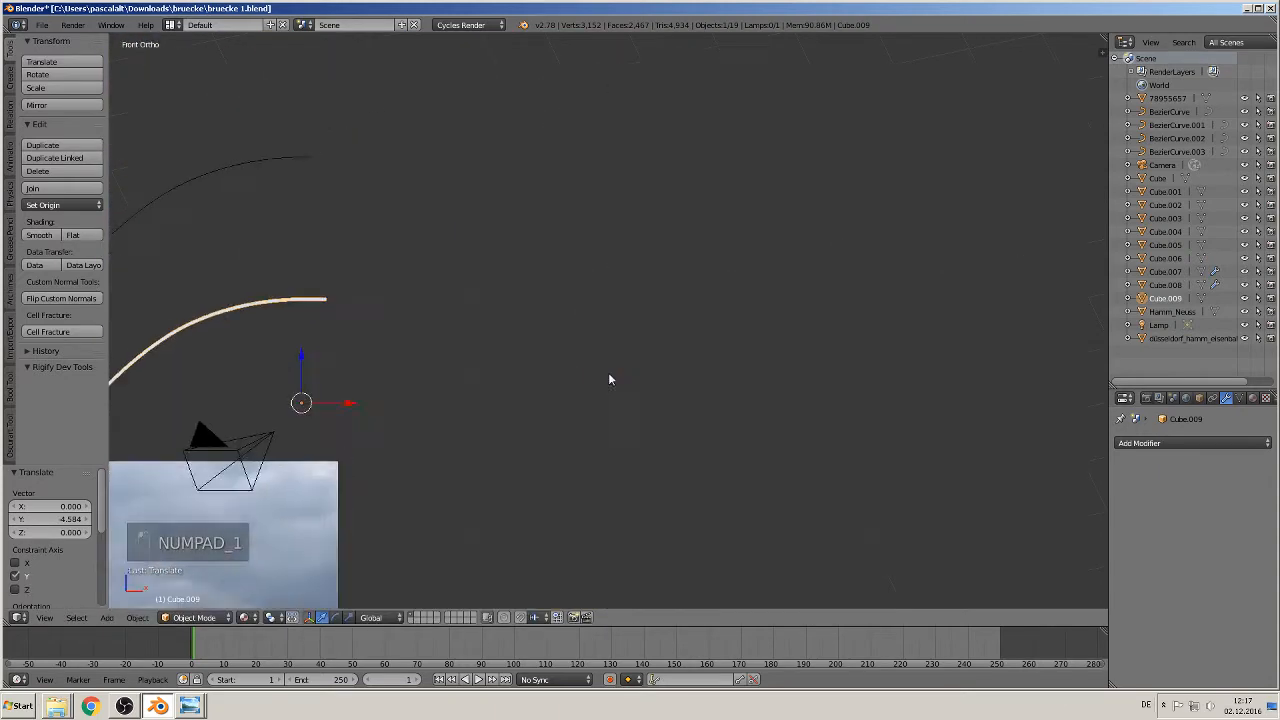
{"action": "left_click_drag", "start_coordinate": [853, 177], "coordinate": [788, 440]}
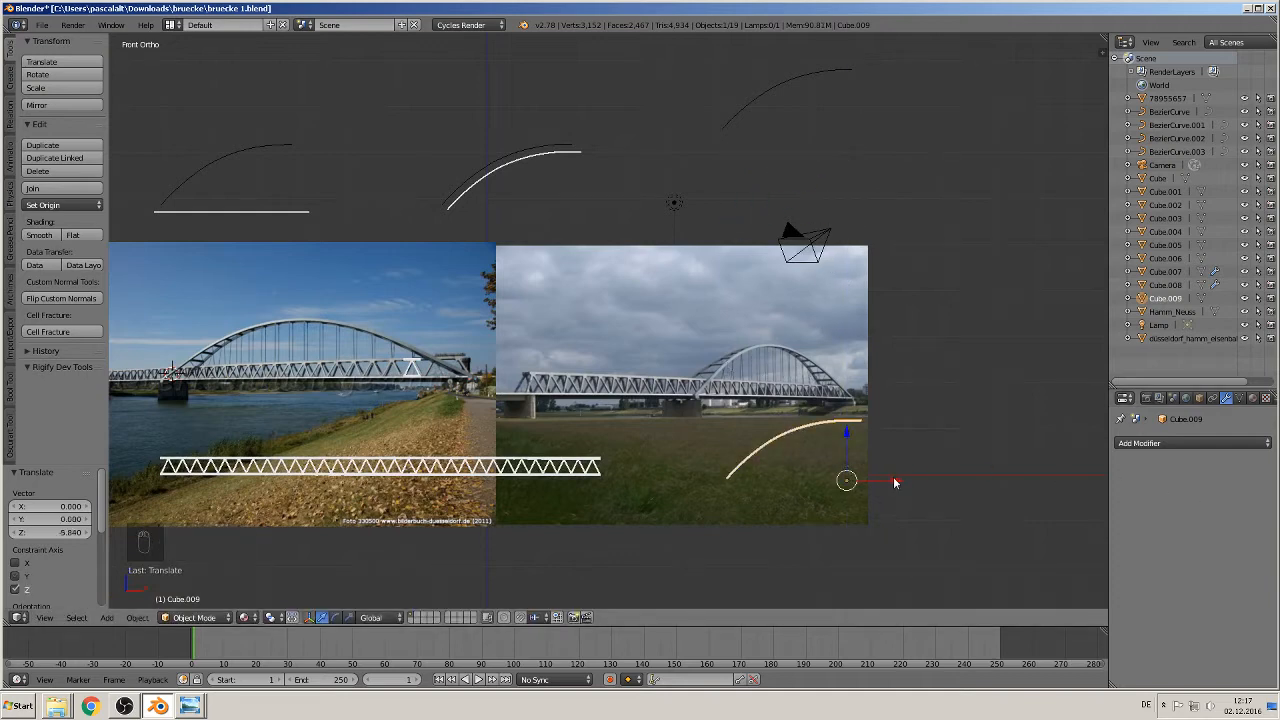
{"action": "left_click_drag", "start_coordinate": [893, 482], "coordinate": [416, 477]}
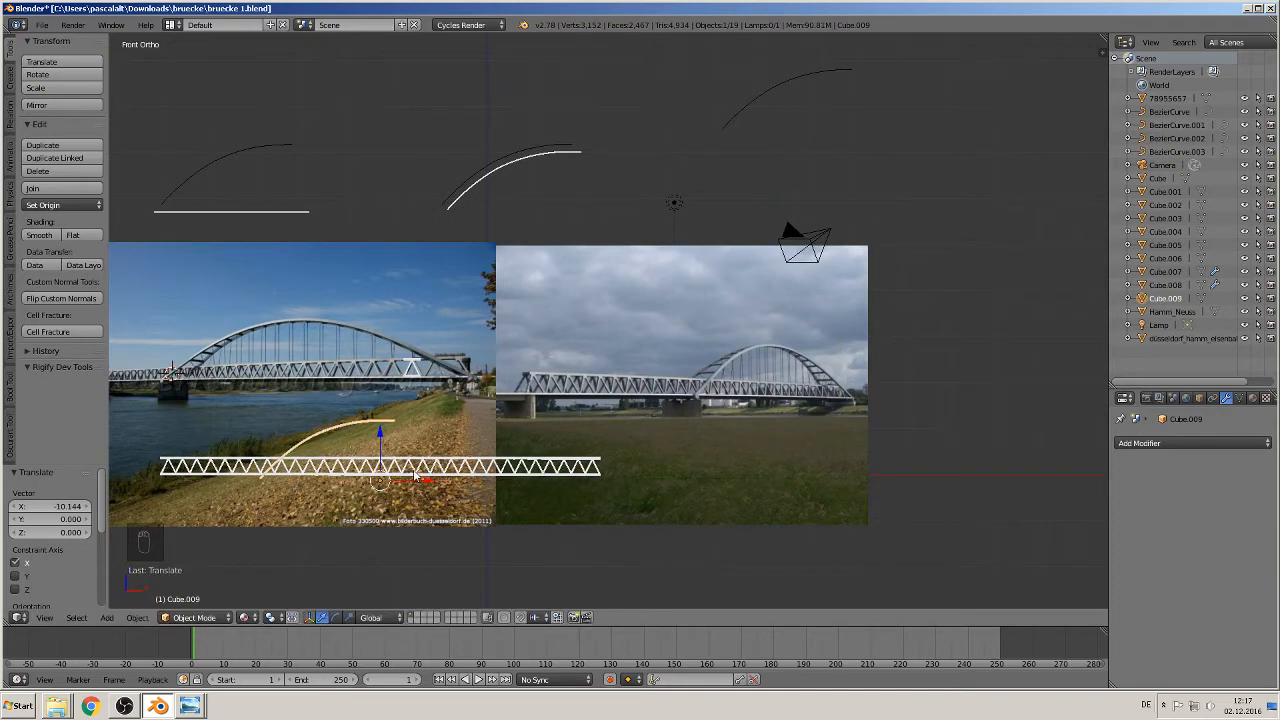
Compare the bent bar's placement beside the truss with the arch in the riverside reference photo.
{"action": "middle_click_drag", "start_coordinate": [416, 477], "coordinate": [684, 466], "text": "shift"}
{"action": "scroll", "coordinate": [683, 464], "scroll_direction": "up", "scroll_amount": 3}
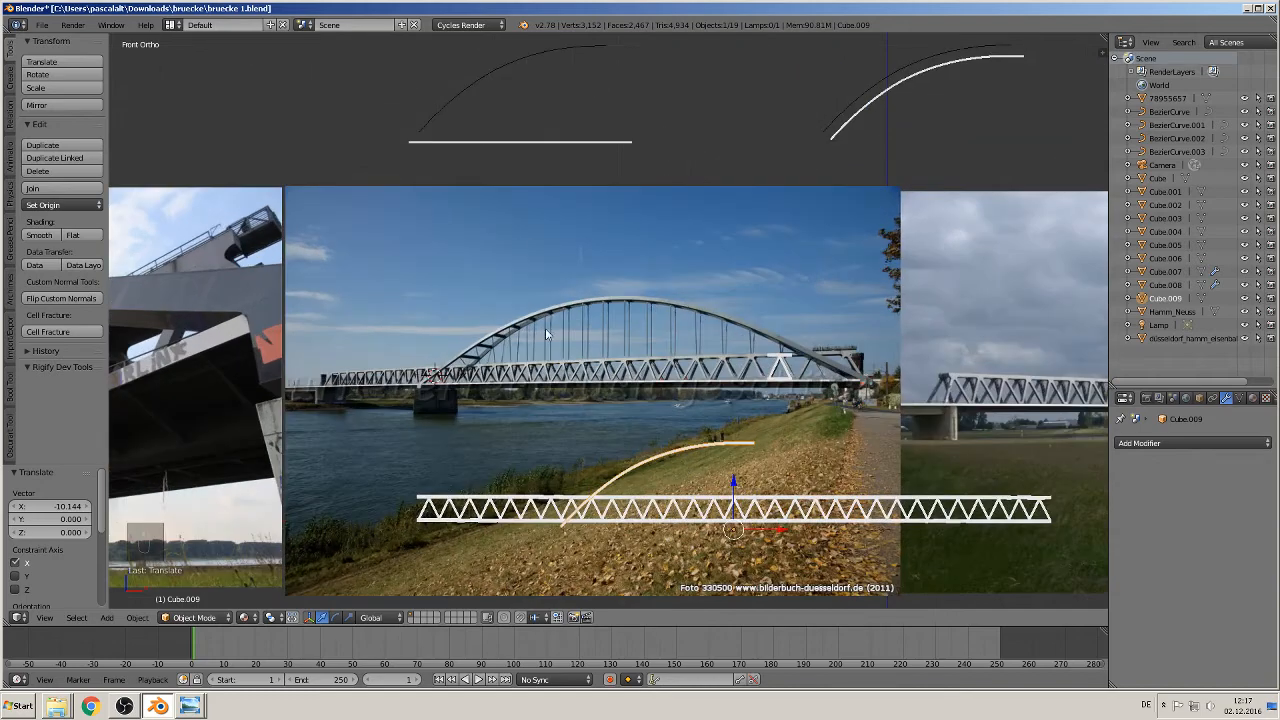
{"action": "middle_click_drag", "start_coordinate": [517, 341], "coordinate": [587, 332], "text": "shift"}
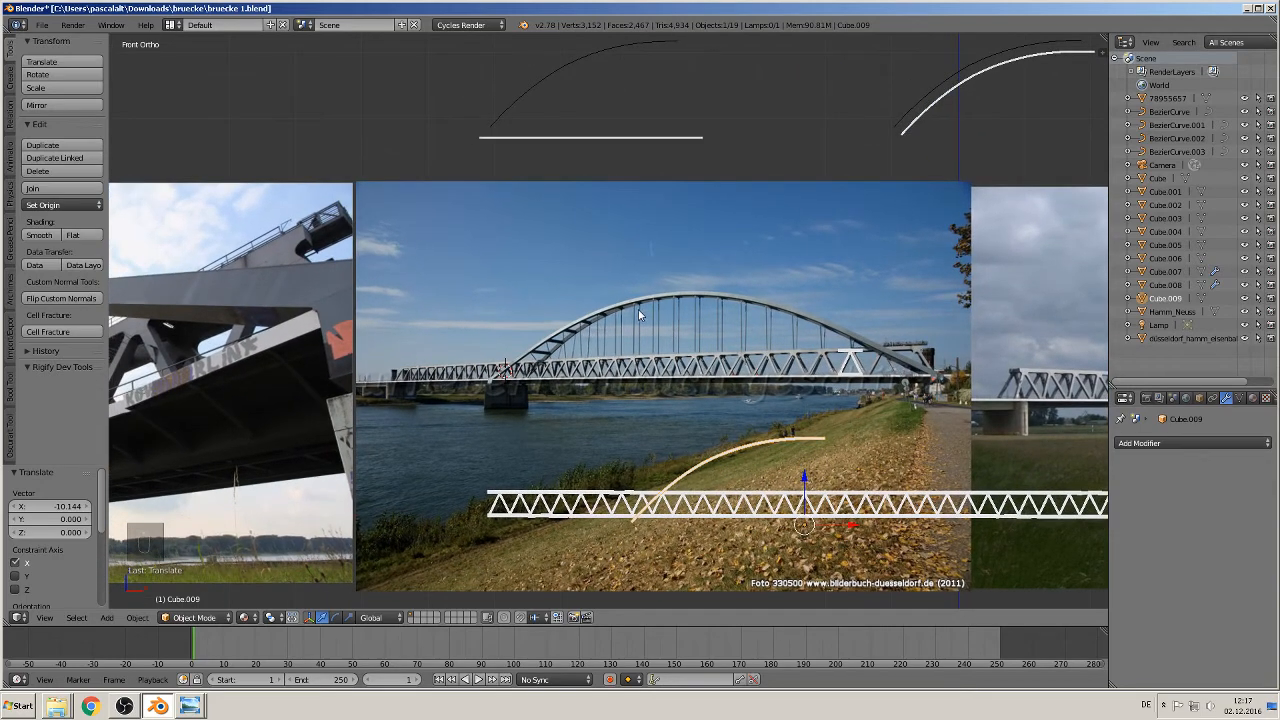
{"action": "middle_click_drag", "start_coordinate": [788, 490], "coordinate": [776, 90]}
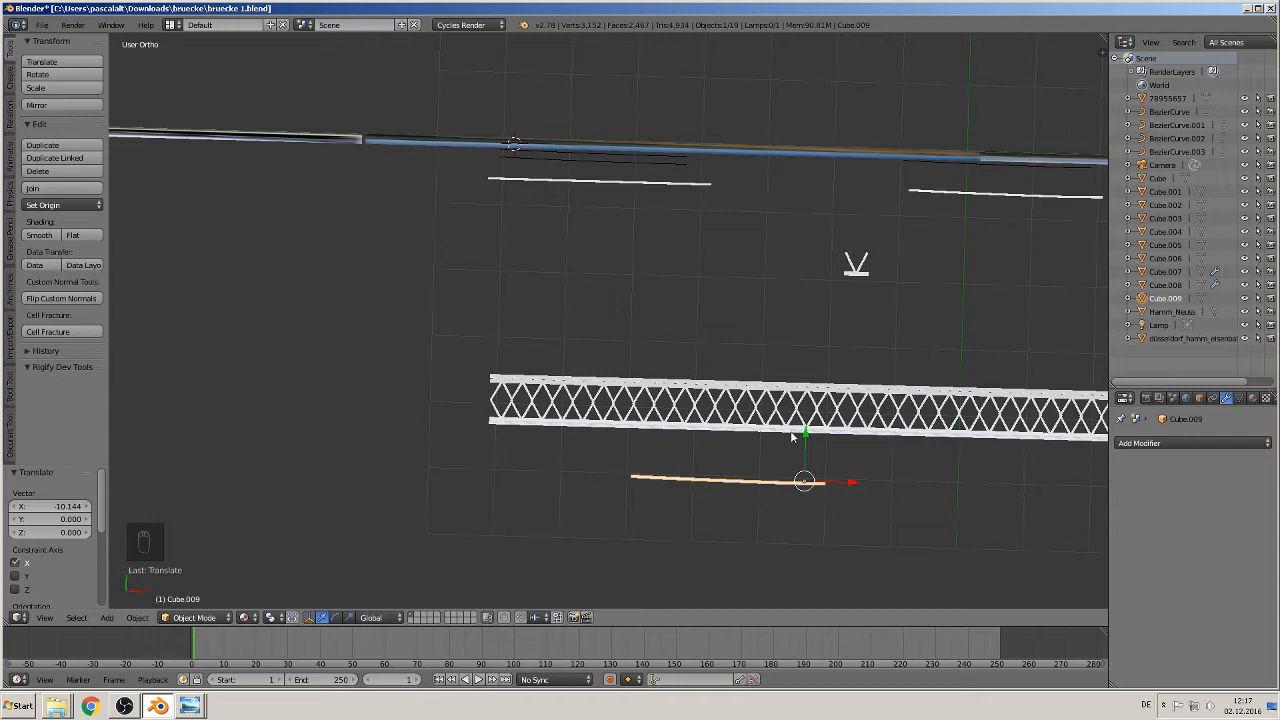
{"action": "middle_click_drag", "start_coordinate": [768, 514], "coordinate": [781, 418]}
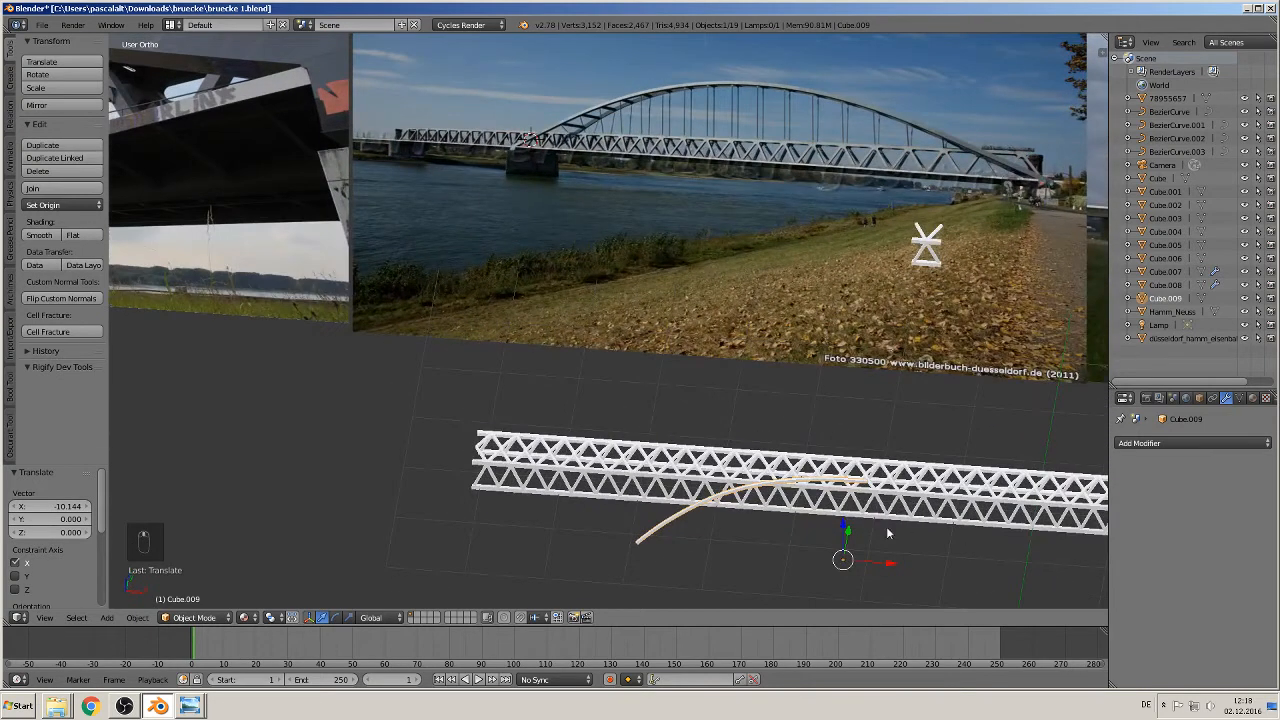
{"action": "key", "text": "Tab"}
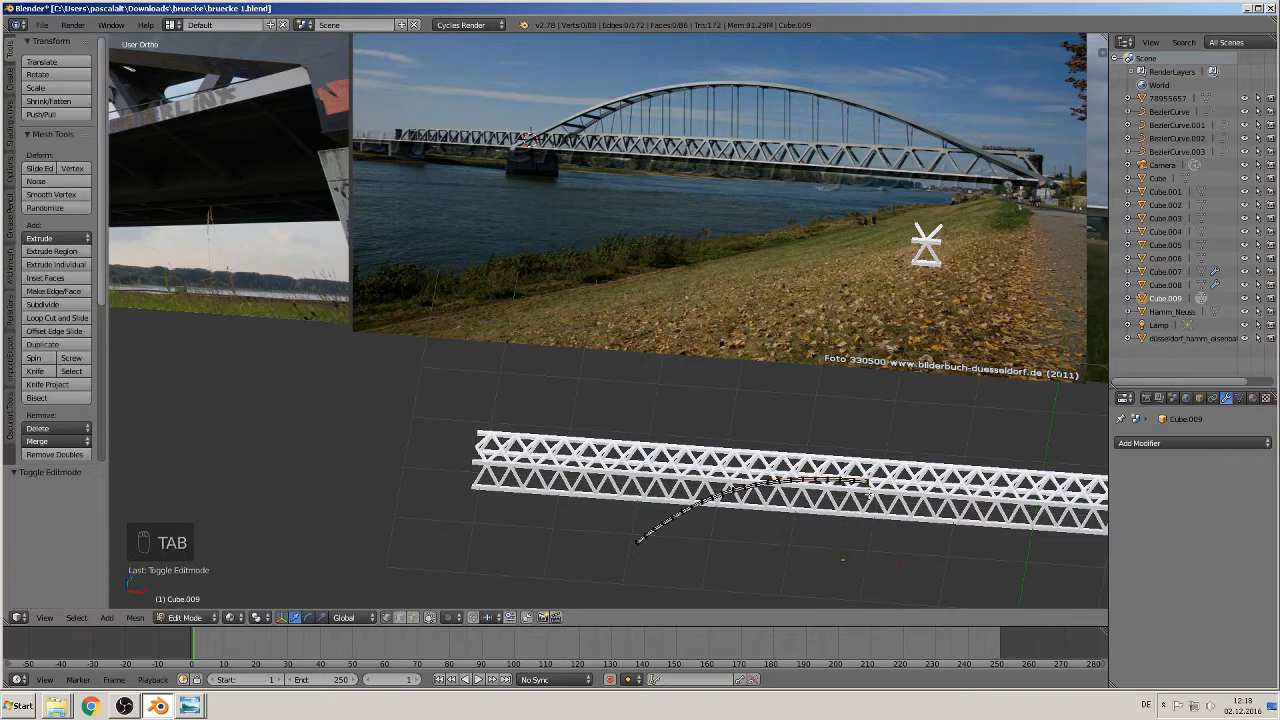
{"action": "key", "text": "KP_7"}
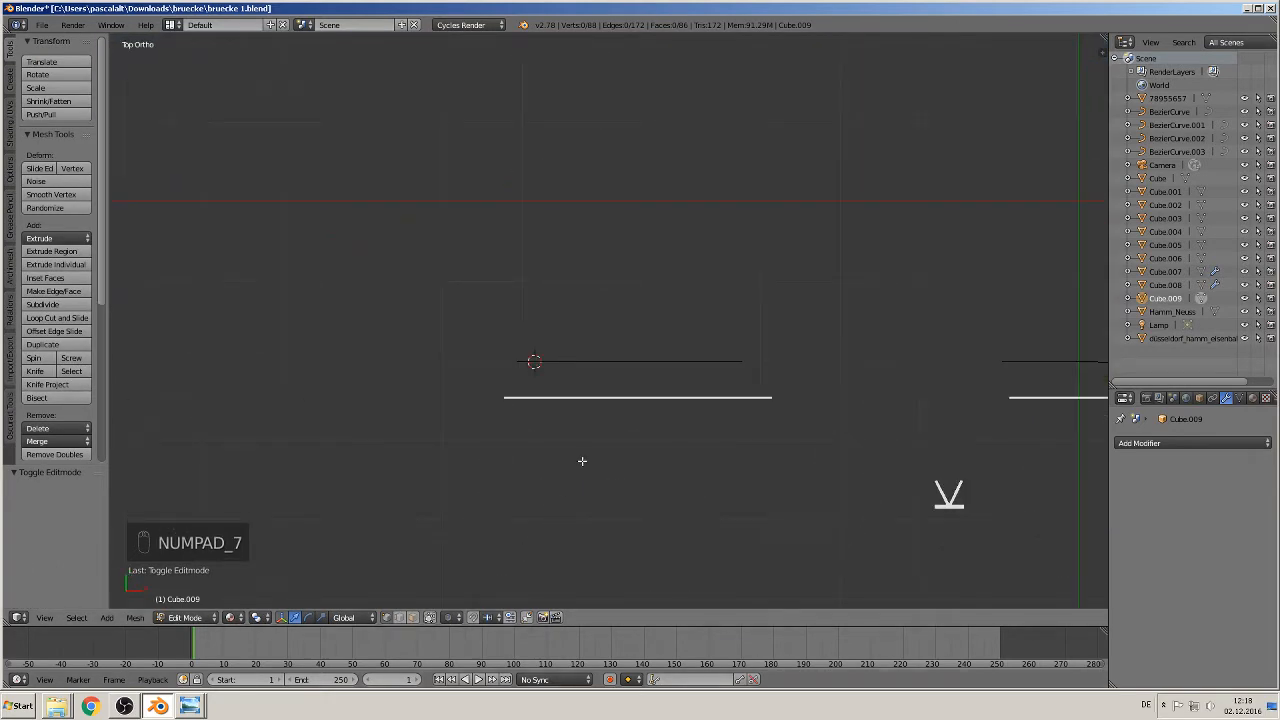
{"action": "key", "text": "Escape"}
{"action": "scroll", "coordinate": [582, 461], "scroll_direction": "down", "scroll_amount": 6}
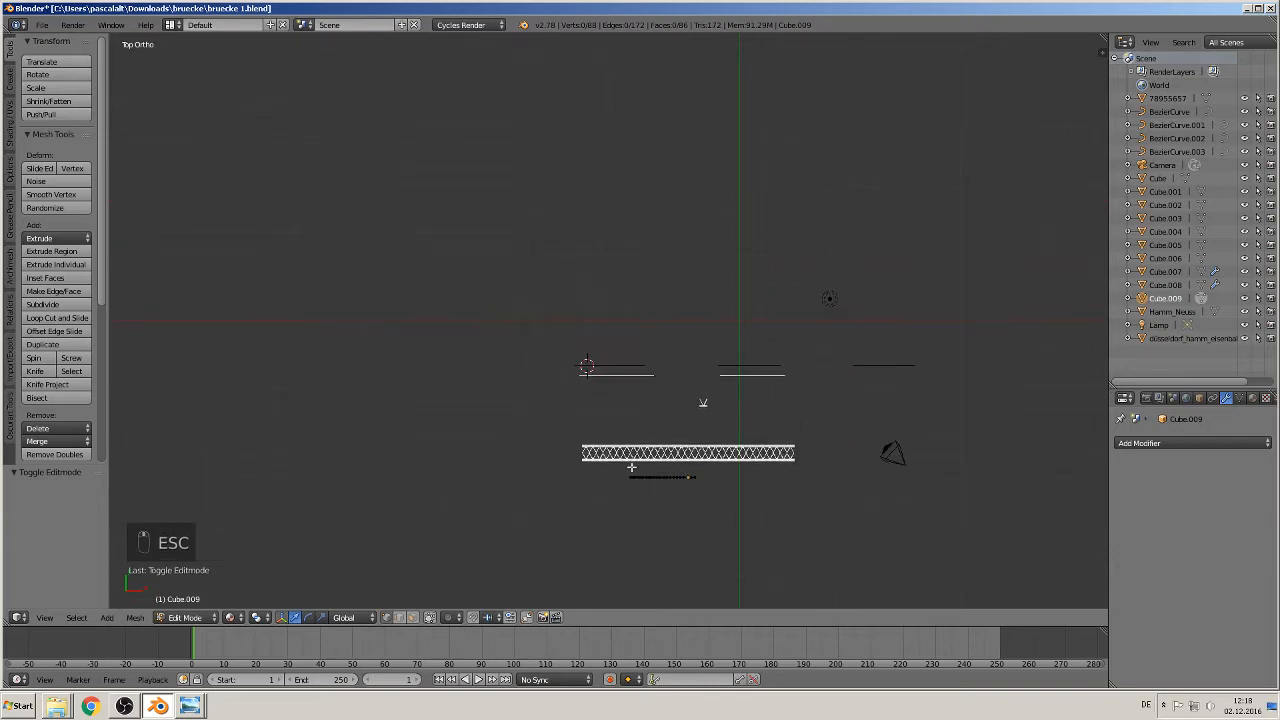
{"action": "key", "text": "Tab"}
Examine in the close-up and riverside reference photos how the arch joins the truss.
{"action": "middle_click_drag", "start_coordinate": [633, 478], "coordinate": [663, 448]}
{"action": "middle_click_drag", "start_coordinate": [648, 575], "coordinate": [640, 332], "text": "shift"}
{"action": "scroll", "coordinate": [660, 364], "scroll_direction": "up", "scroll_amount": 2}
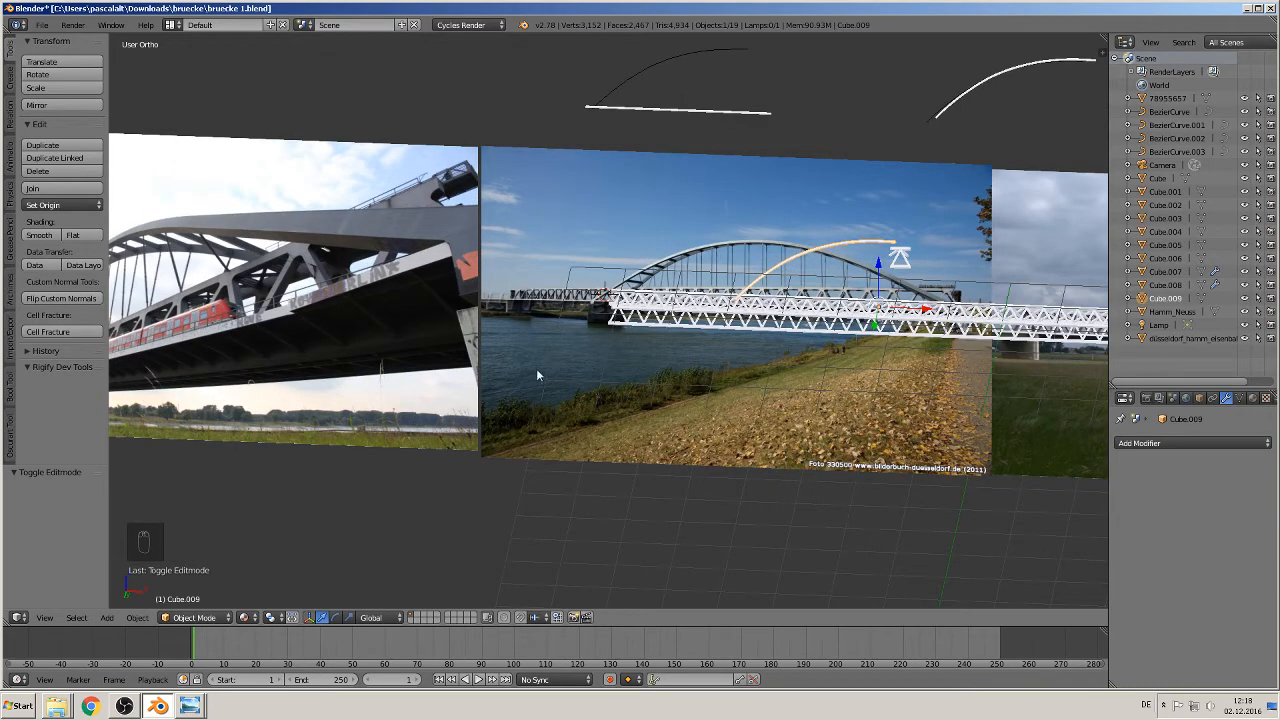
{"action": "scroll", "coordinate": [620, 412], "scroll_direction": "up", "scroll_amount": 3}
{"action": "middle_click_drag", "start_coordinate": [573, 408], "coordinate": [875, 486], "text": "shift"}
{"action": "scroll", "coordinate": [870, 478], "scroll_direction": "up", "scroll_amount": 2}
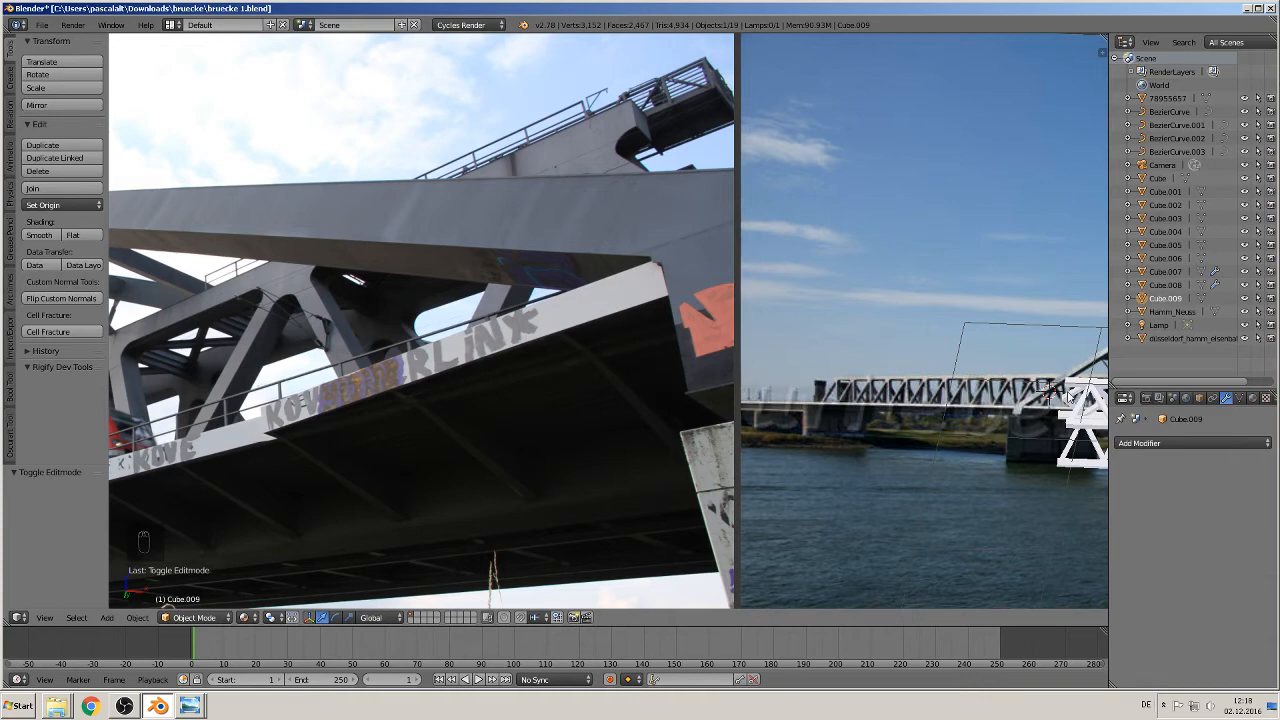
{"action": "middle_click_drag", "start_coordinate": [1054, 396], "coordinate": [508, 455], "text": "shift"}
{"action": "key", "text": "KP_3"}
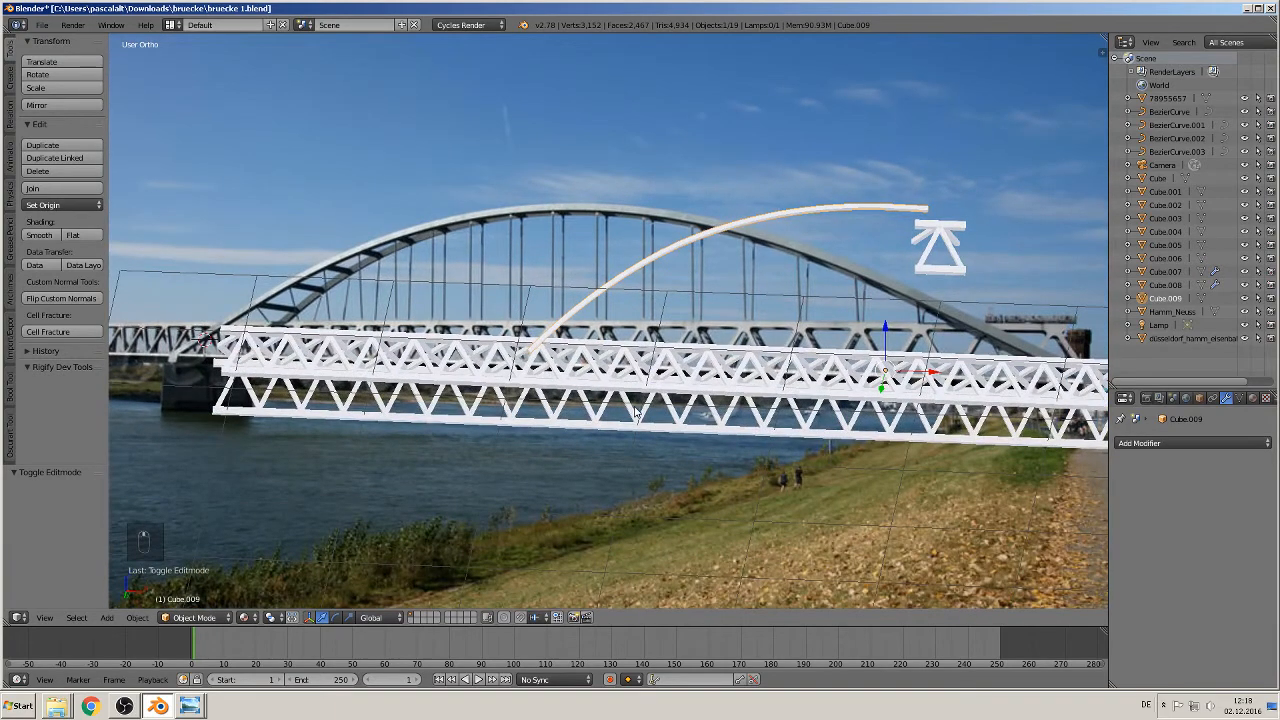
{"action": "key", "text": "KP_1"}
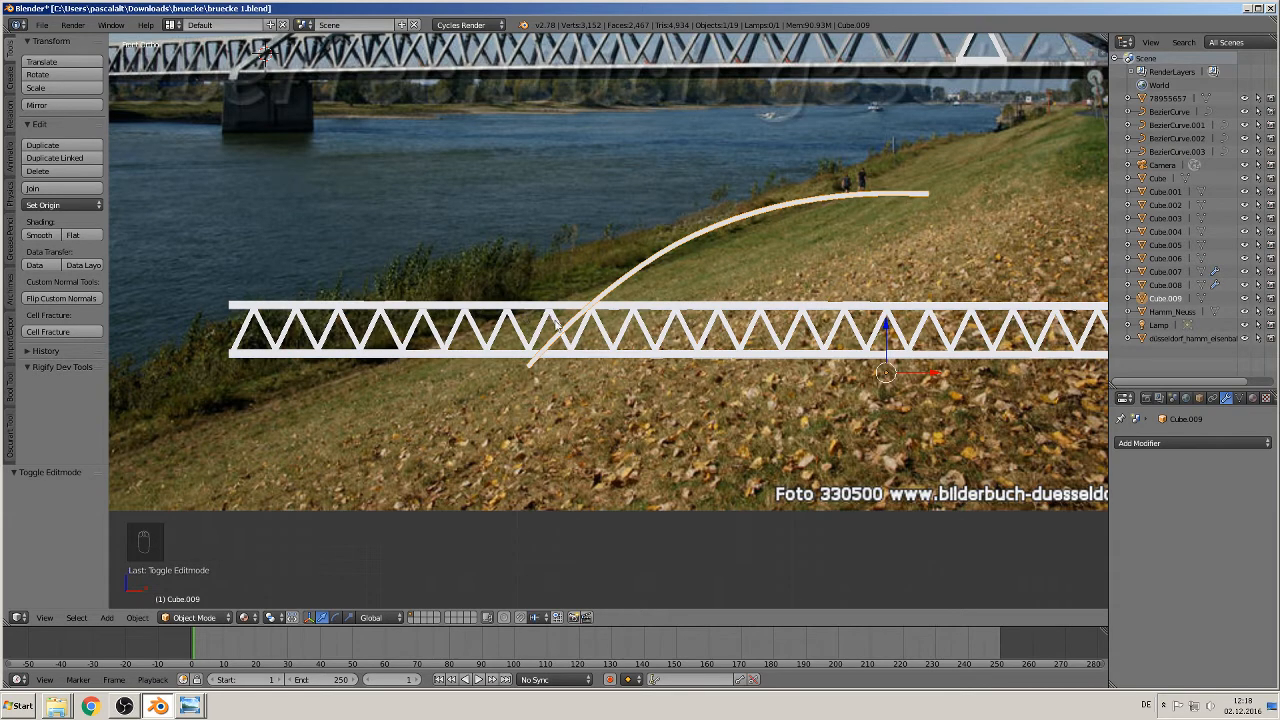
Shift the bent bar along X and raise it so its foot lines up with the truss's upper chord in front view.
{"action": "right_click", "coordinate": [698, 238]}
{"action": "right_click", "coordinate": [697, 238]}
{"action": "left_click_drag", "start_coordinate": [933, 383], "coordinate": [1044, 377]}
{"action": "left_click_drag", "start_coordinate": [998, 338], "coordinate": [1022, 316]}
{"action": "scroll", "coordinate": [610, 486], "scroll_direction": "down", "scroll_amount": 3}
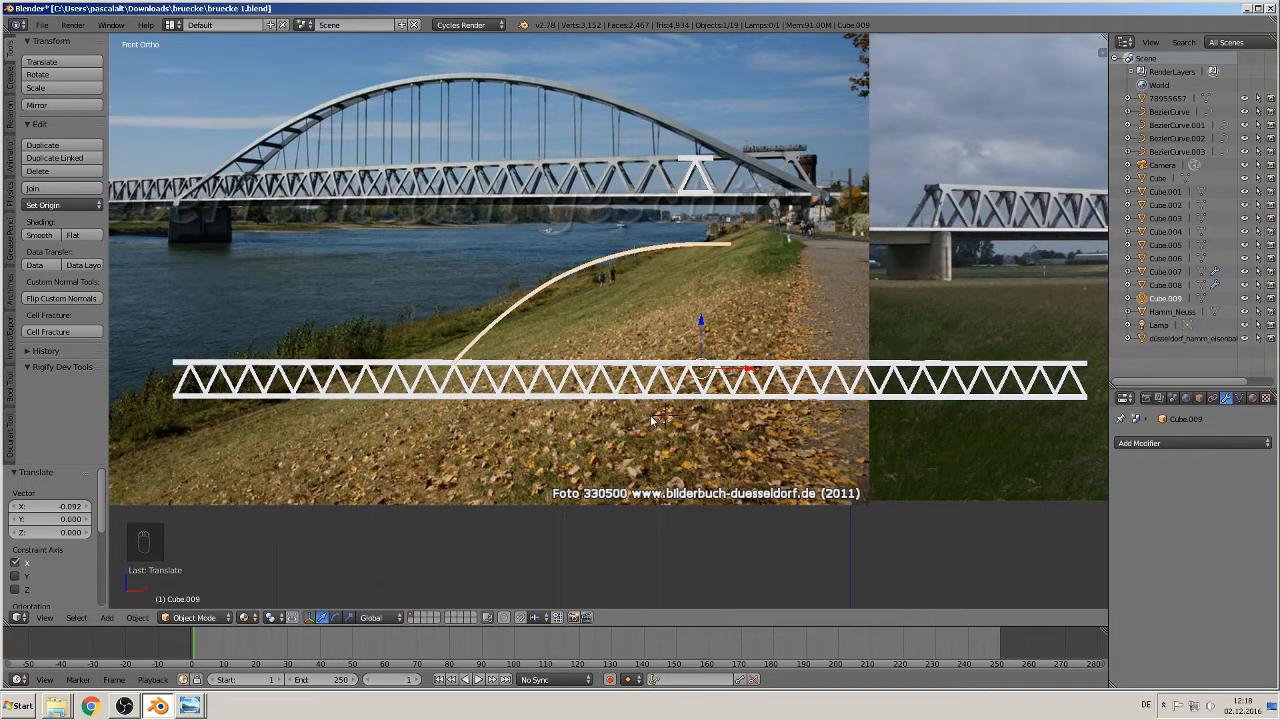
Select the end-face vertices at the bent bar's upper end in Edit Mode and enable Connected proportional editing.
{"action": "scroll", "coordinate": [645, 414], "scroll_direction": "down", "scroll_amount": 3}
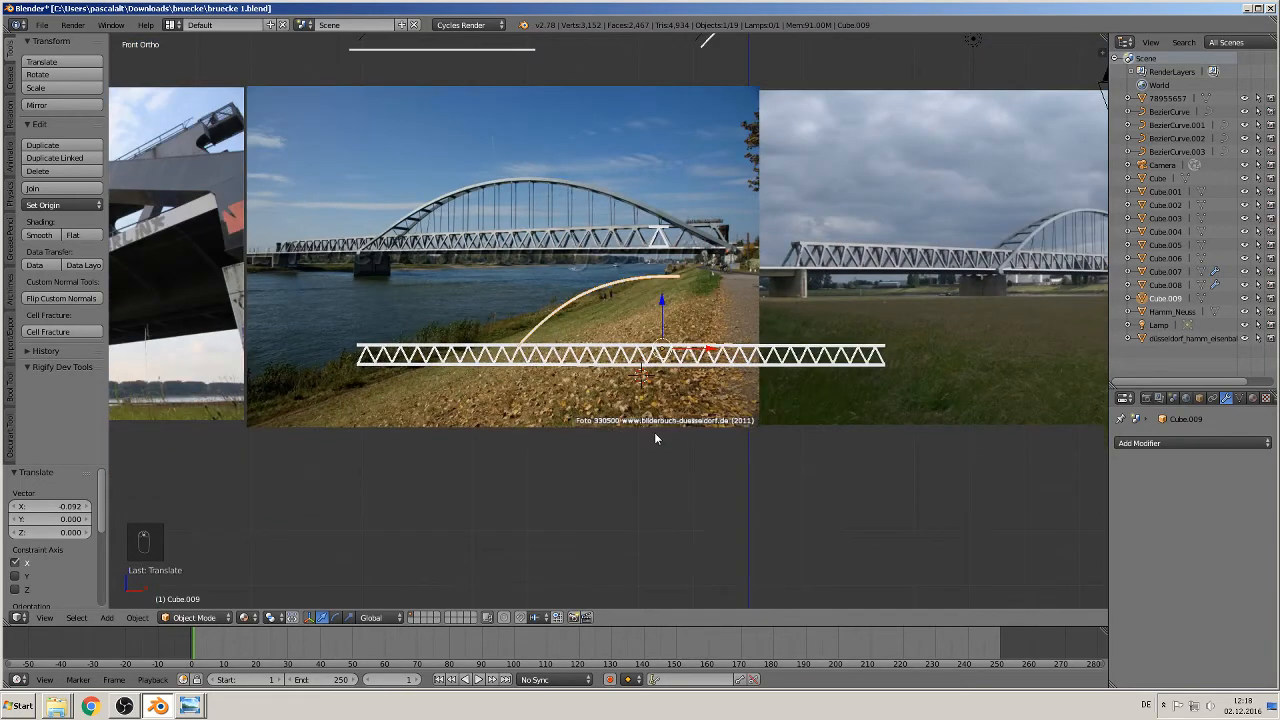
{"action": "scroll", "coordinate": [654, 432], "scroll_direction": "up", "scroll_amount": 3}
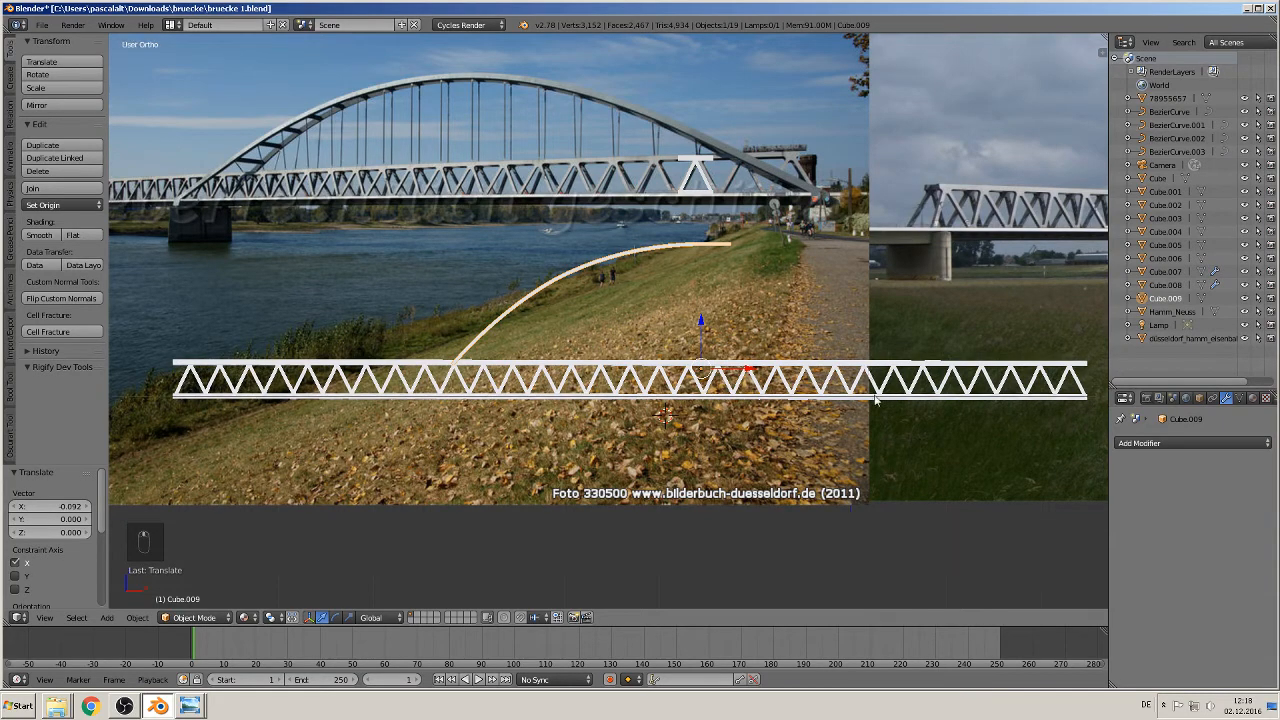
{"action": "middle_click_drag", "start_coordinate": [876, 378], "coordinate": [915, 435]}
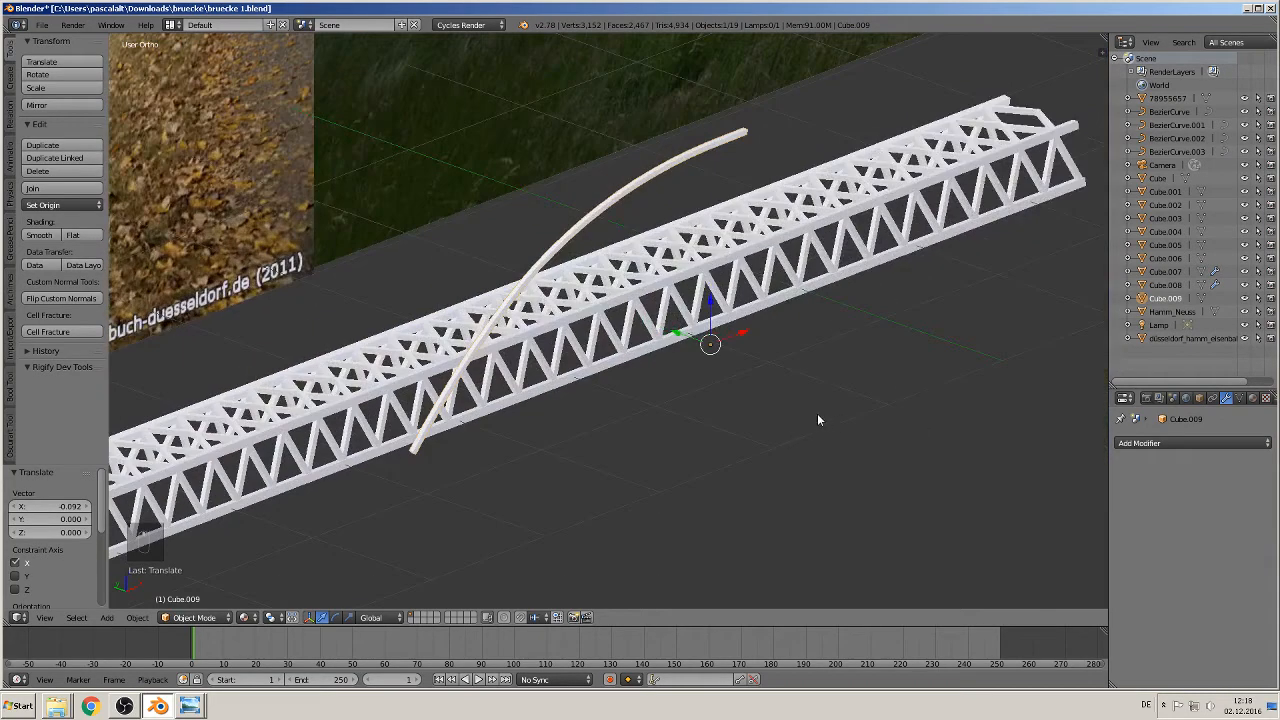
{"action": "key", "text": "KP_7"}
{"action": "scroll", "coordinate": [646, 321], "scroll_direction": "down", "scroll_amount": 3}
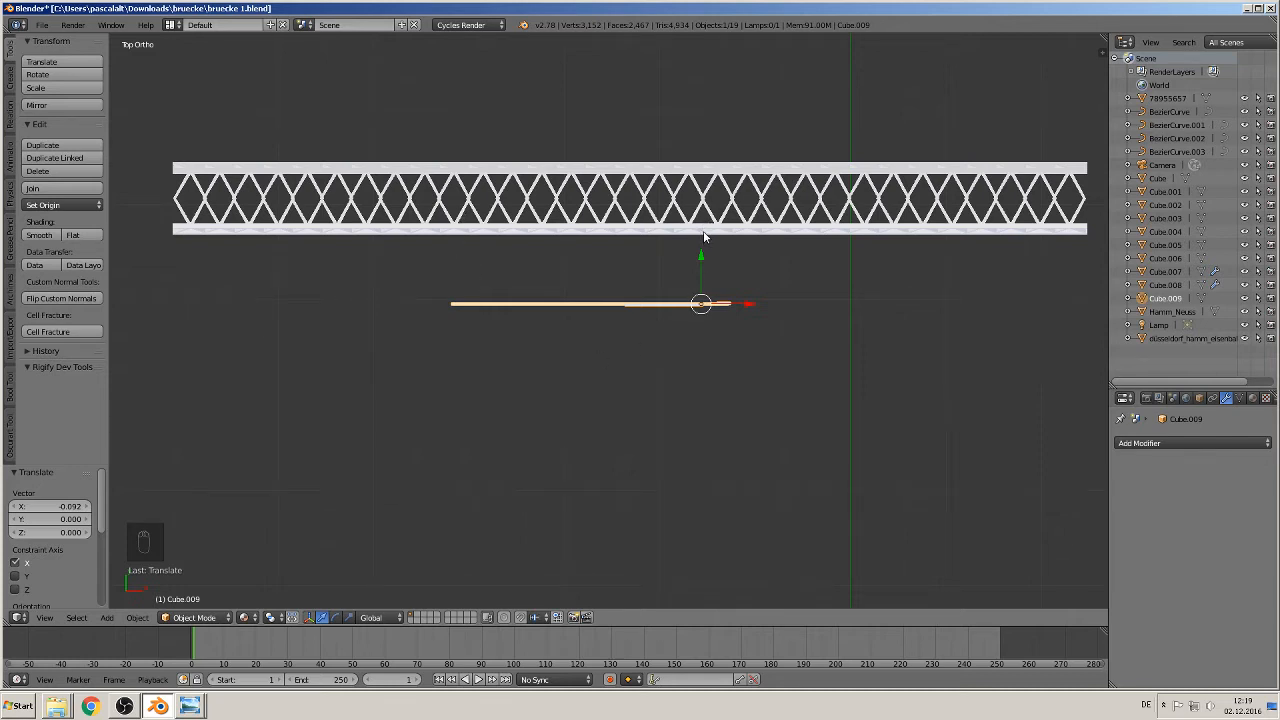
{"action": "key", "text": "Tab"}
{"action": "scroll", "coordinate": [651, 374], "scroll_direction": "up", "scroll_amount": 2}
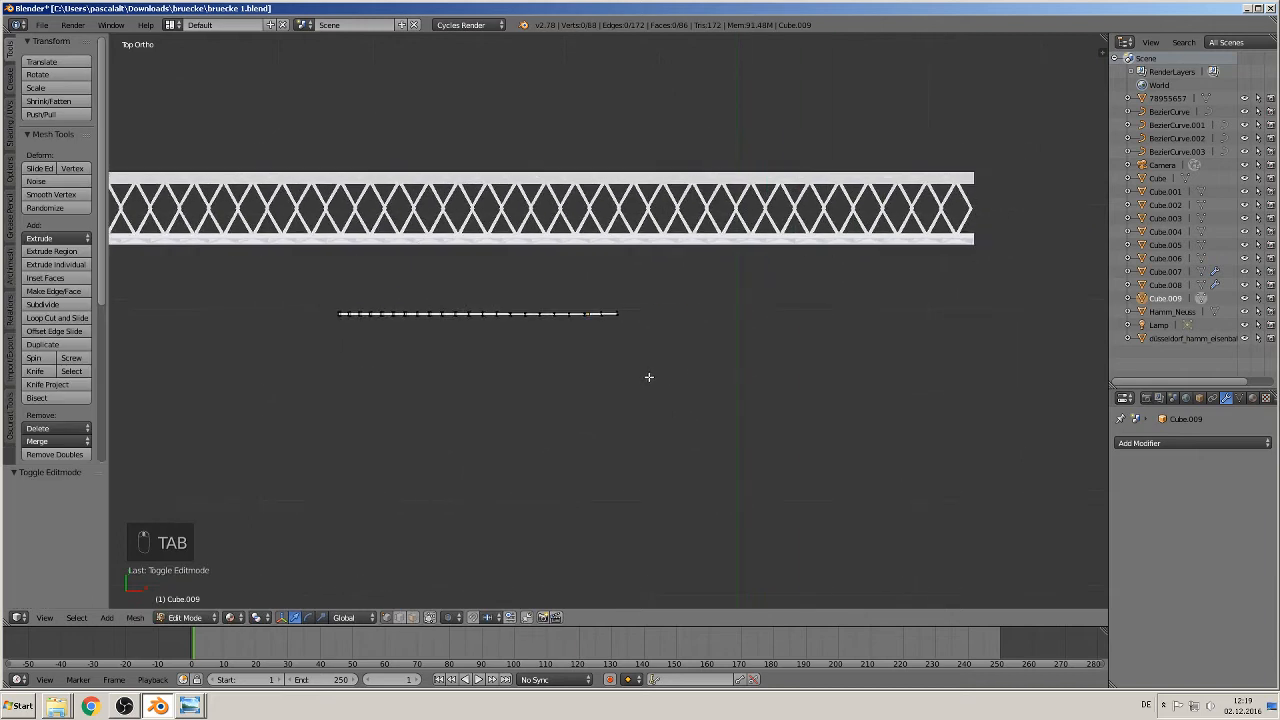
{"action": "key", "text": "a"}
{"action": "key", "text": "a"}
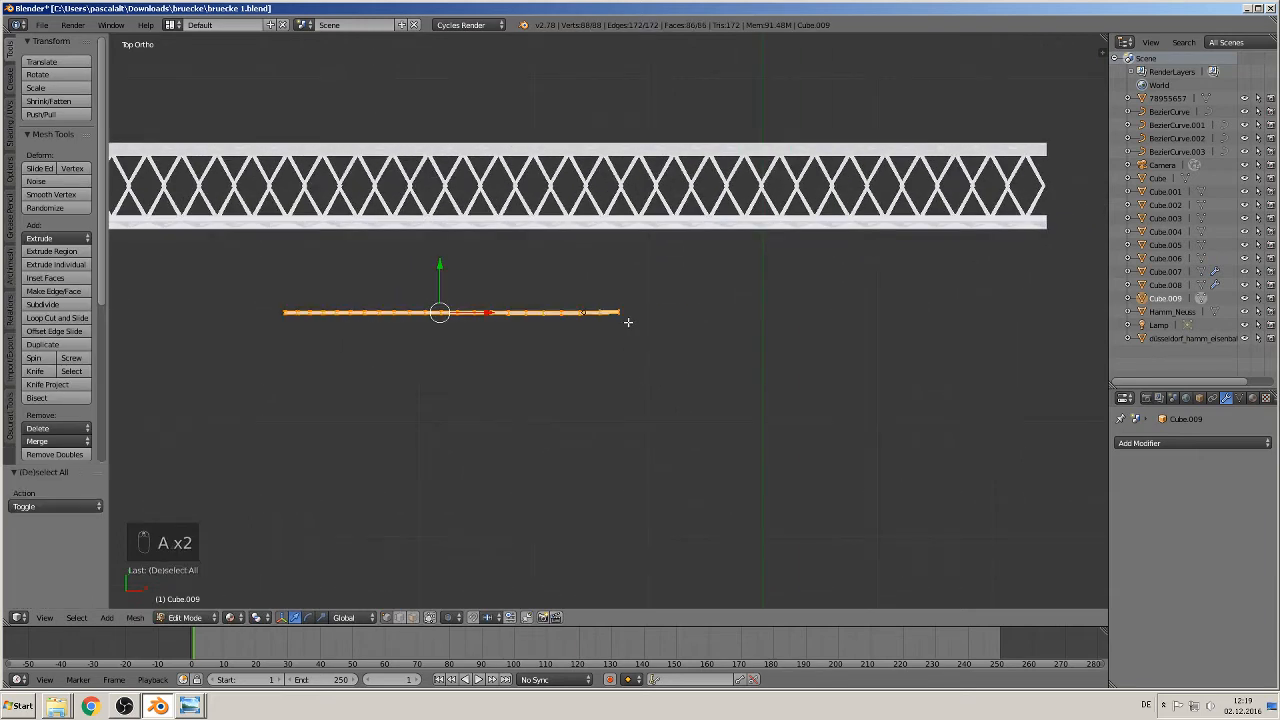
{"action": "key", "text": "a"}
{"action": "key", "text": "c"}
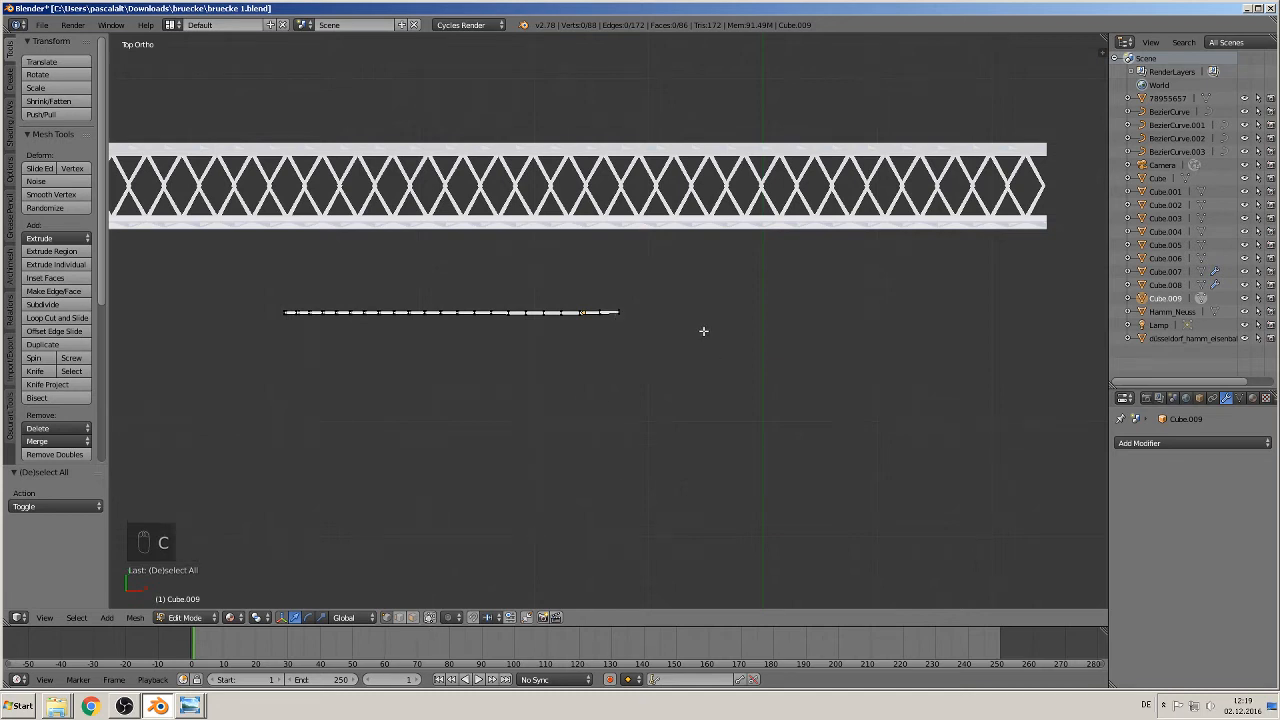
{"action": "left_click", "coordinate": [626, 312]}
{"action": "right_click", "coordinate": [627, 312]}
{"action": "left_click", "coordinate": [446, 618]}
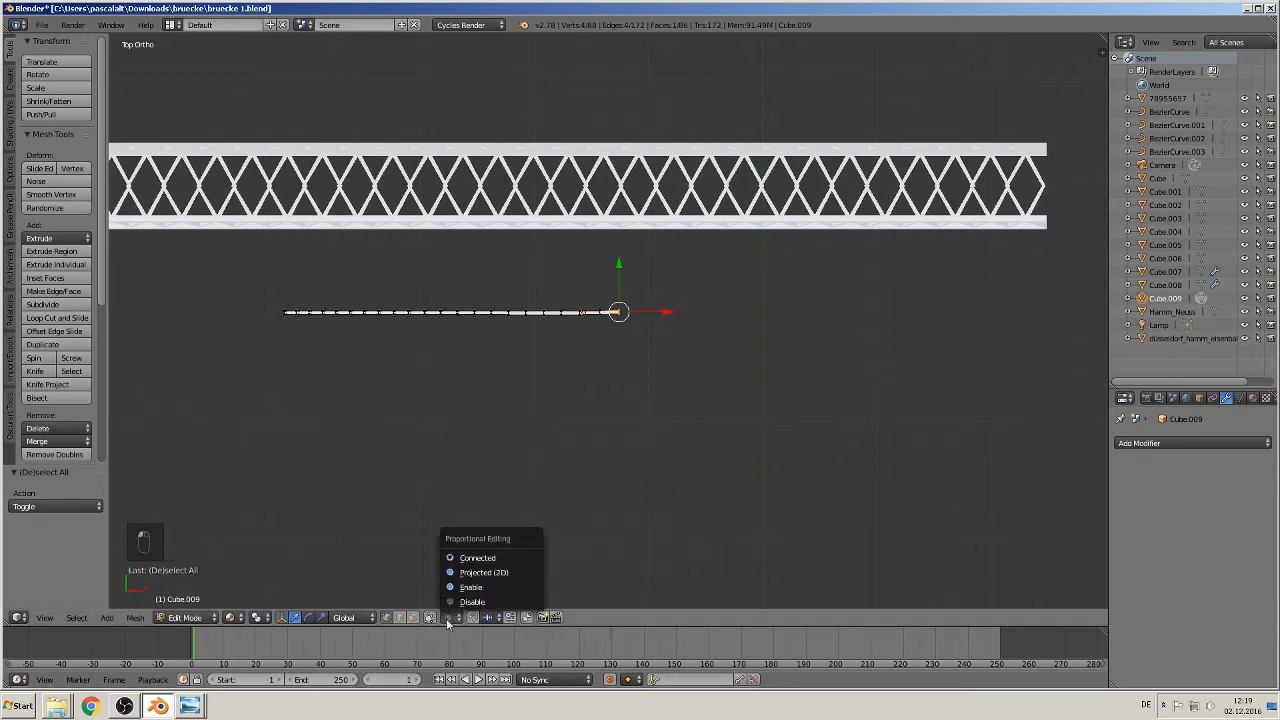
{"action": "left_click", "coordinate": [482, 557]}
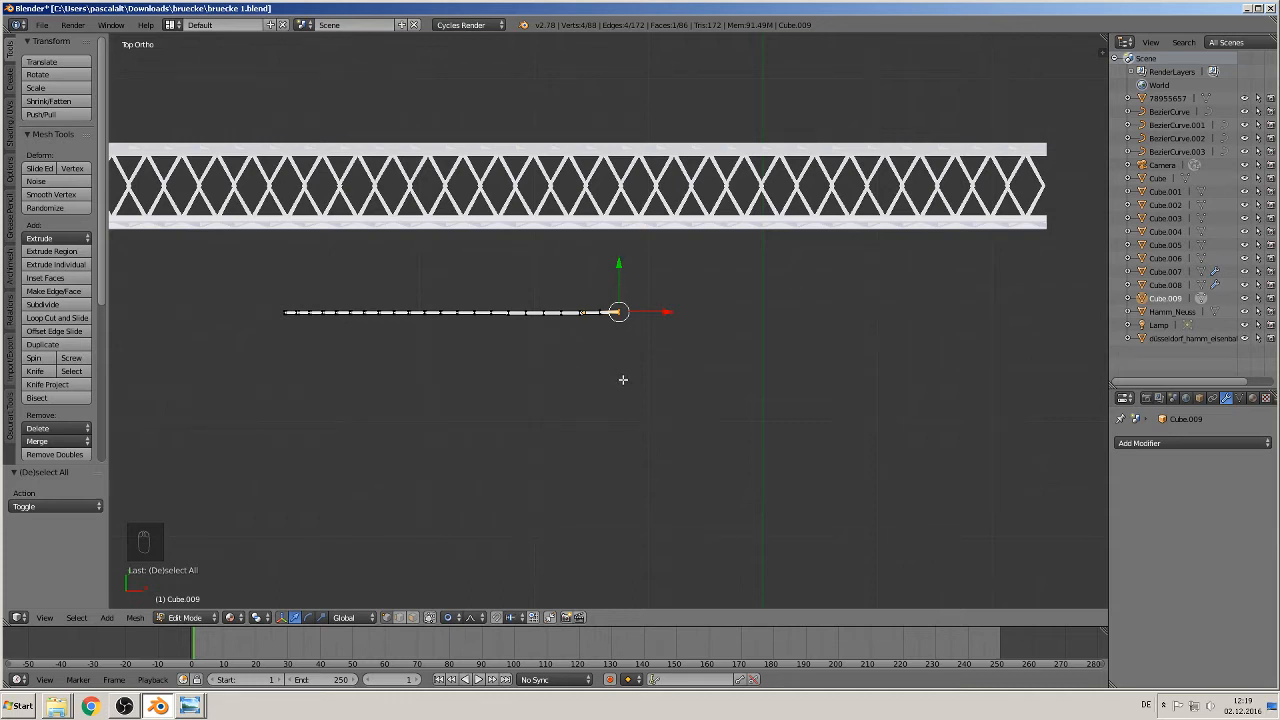
Move the bar's upper end about 0.72 along Y to the truss edge with a proportional size of about 5.05, then leave Edit Mode.
{"action": "key", "text": "g"}
{"action": "key", "text": "y"}
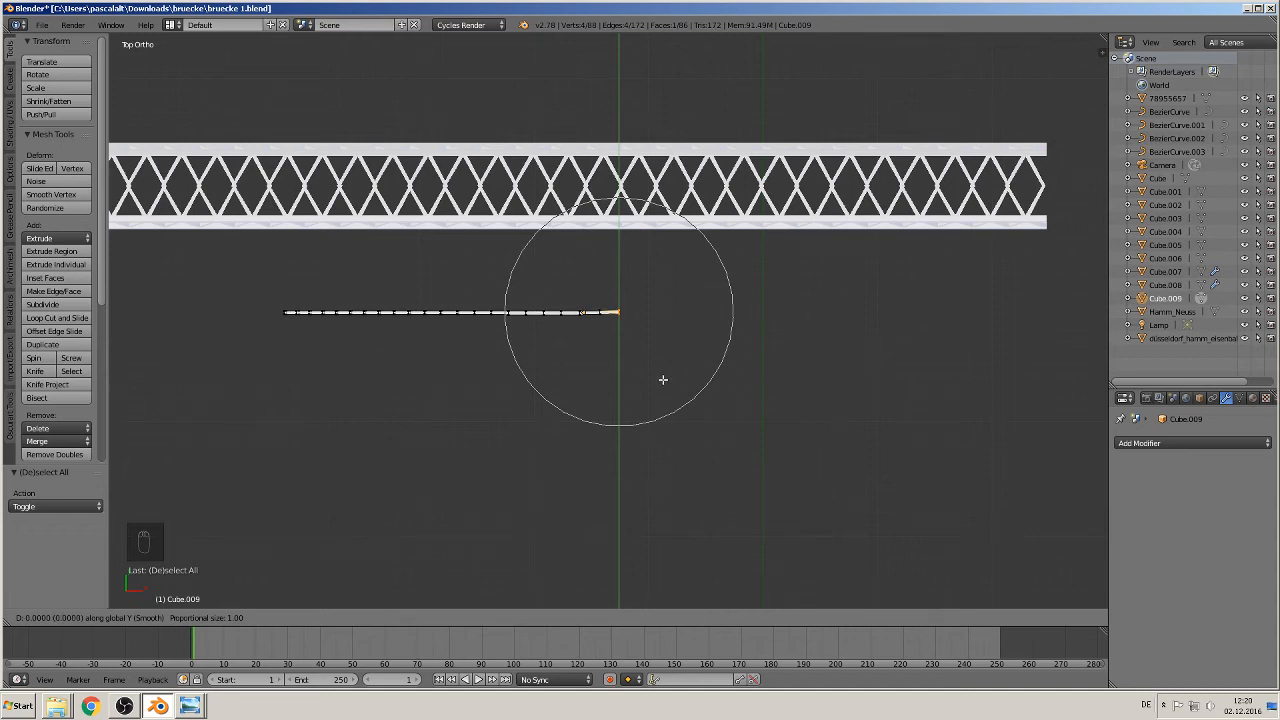
{"action": "scroll", "coordinate": [663, 379], "scroll_direction": "down", "scroll_amount": 8}
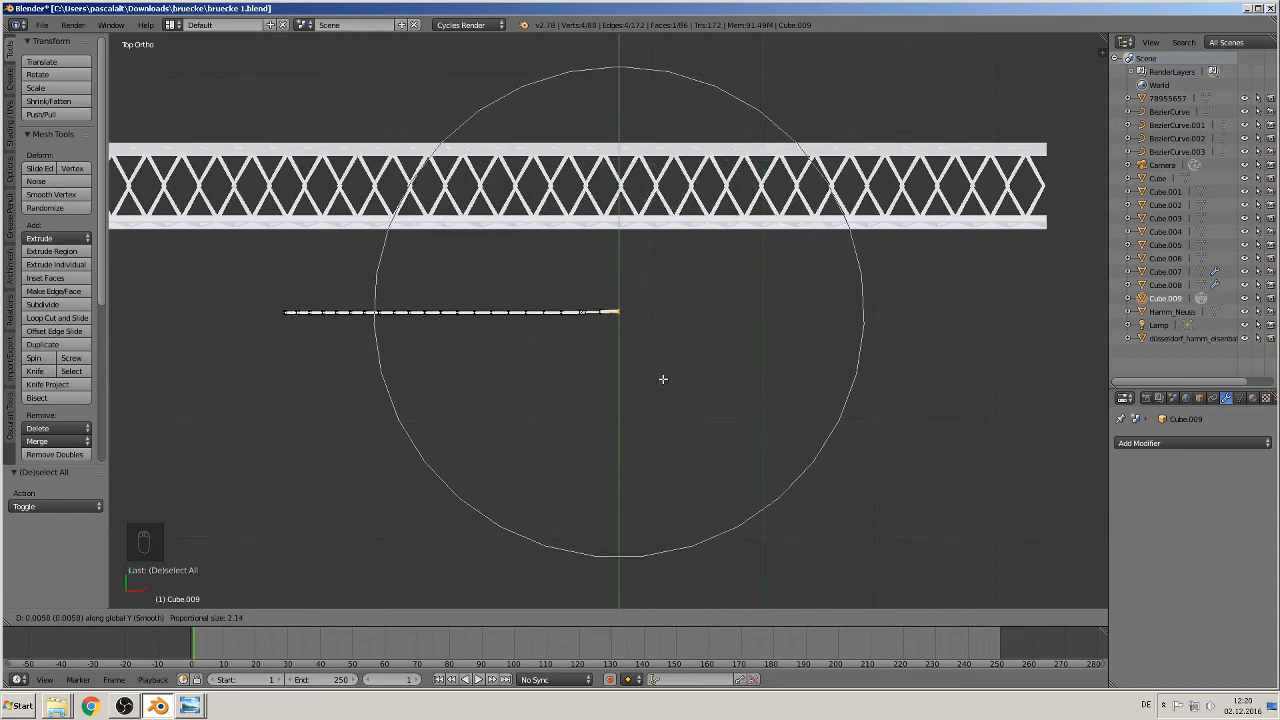
{"action": "scroll", "coordinate": [663, 378], "scroll_direction": "down", "scroll_amount": 1}
{"action": "scroll", "coordinate": [663, 377], "scroll_direction": "down", "scroll_amount": 2}
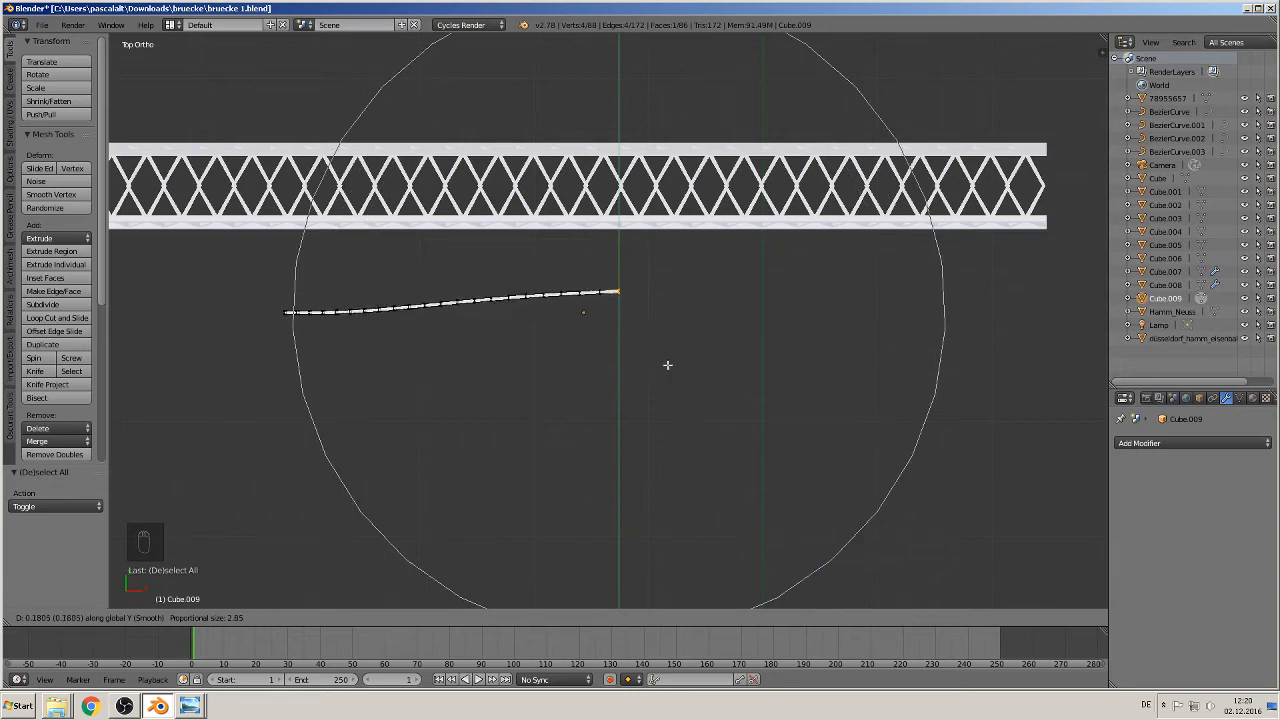
{"action": "scroll", "coordinate": [665, 370], "scroll_direction": "down", "scroll_amount": 4}
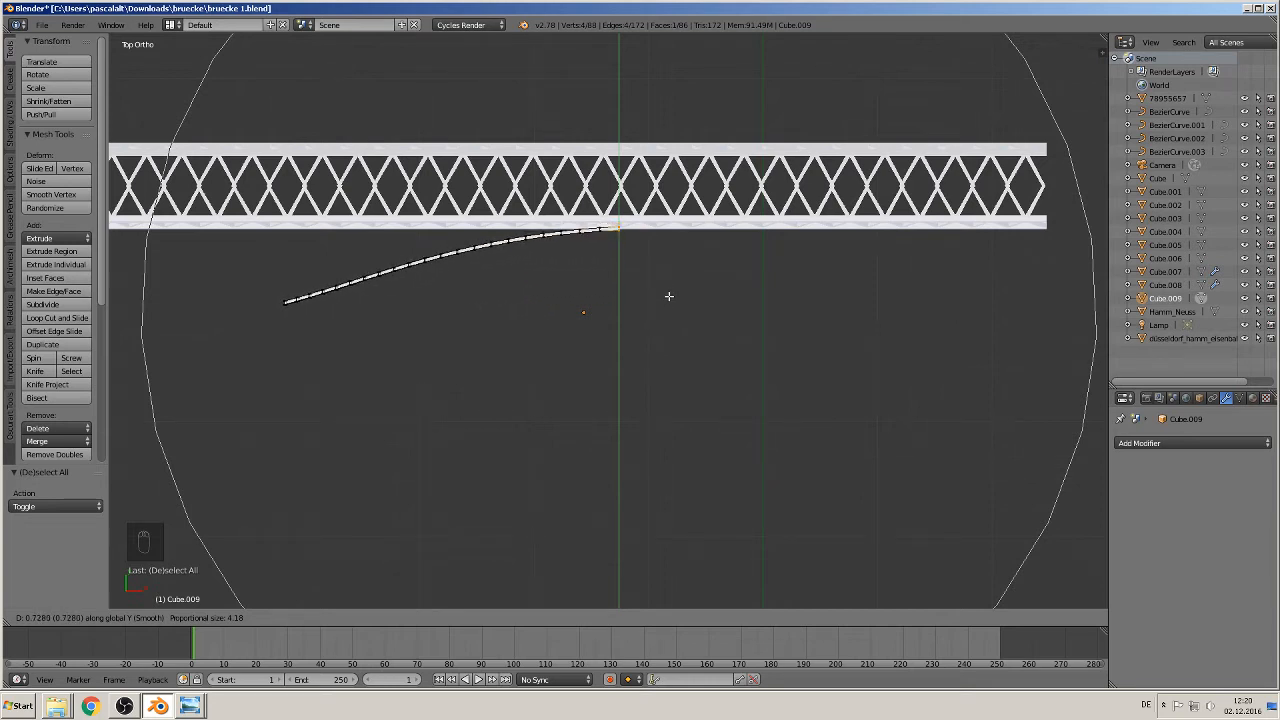
{"action": "scroll", "coordinate": [669, 296], "scroll_direction": "down", "scroll_amount": 1}
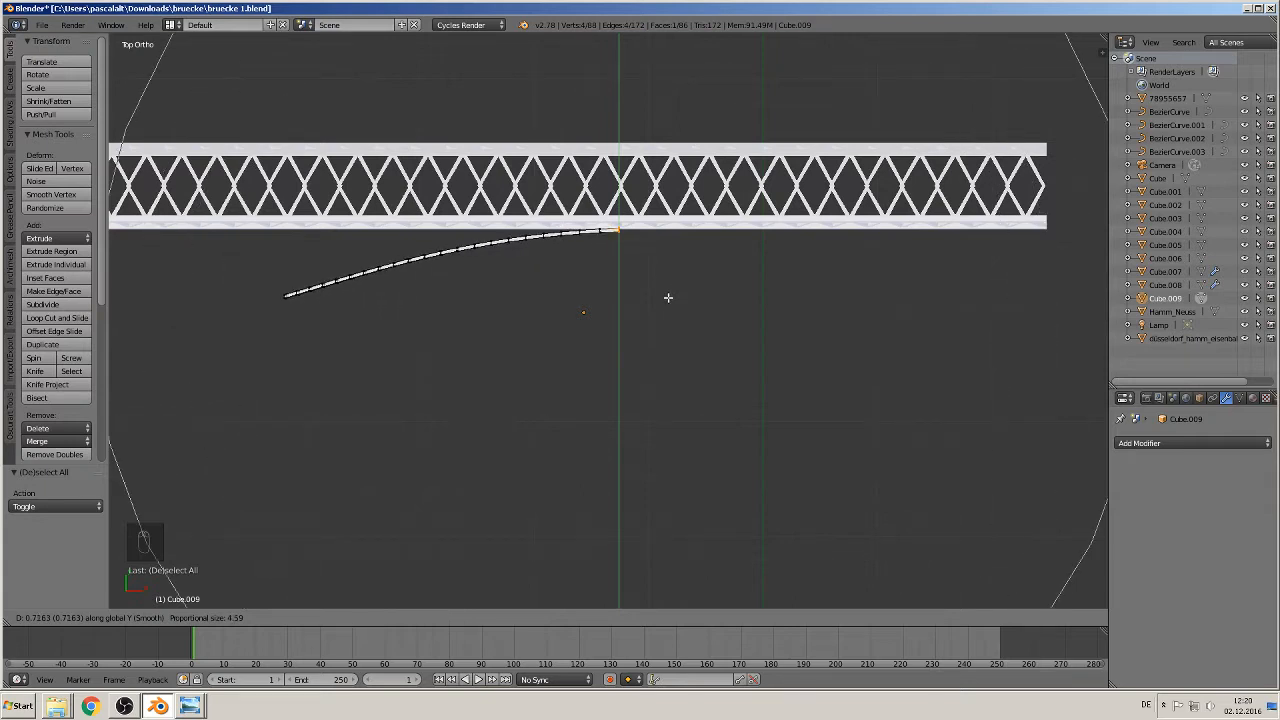
{"action": "scroll", "coordinate": [668, 297], "scroll_direction": "down", "scroll_amount": 1}
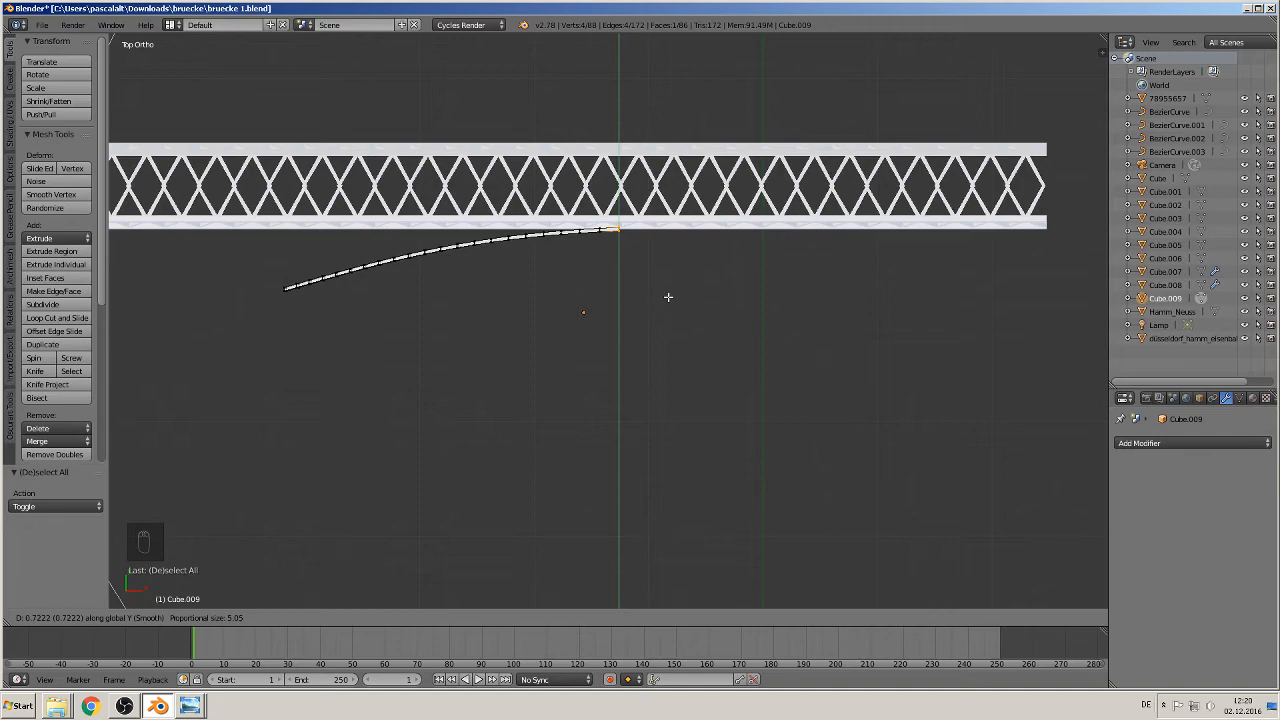
{"action": "left_click", "coordinate": [668, 296]}
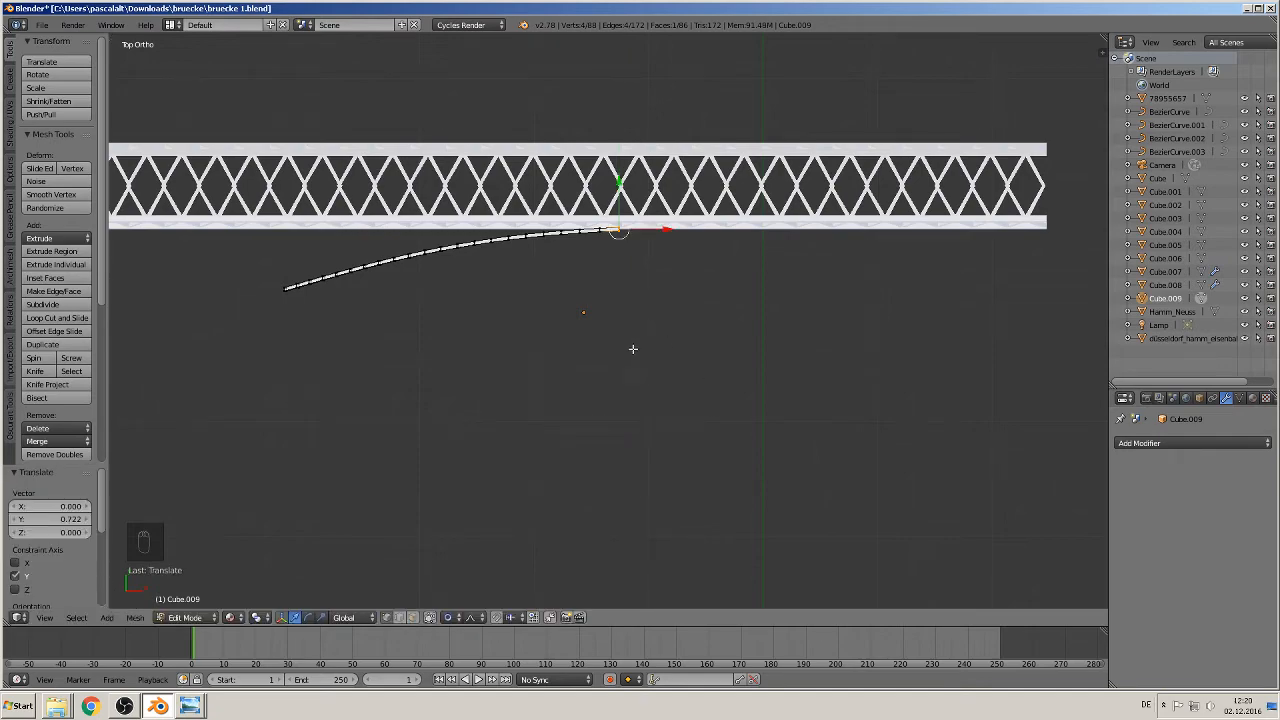
{"action": "middle_click_drag", "start_coordinate": [632, 349], "coordinate": [525, 334]}
{"action": "key", "text": "Tab"}
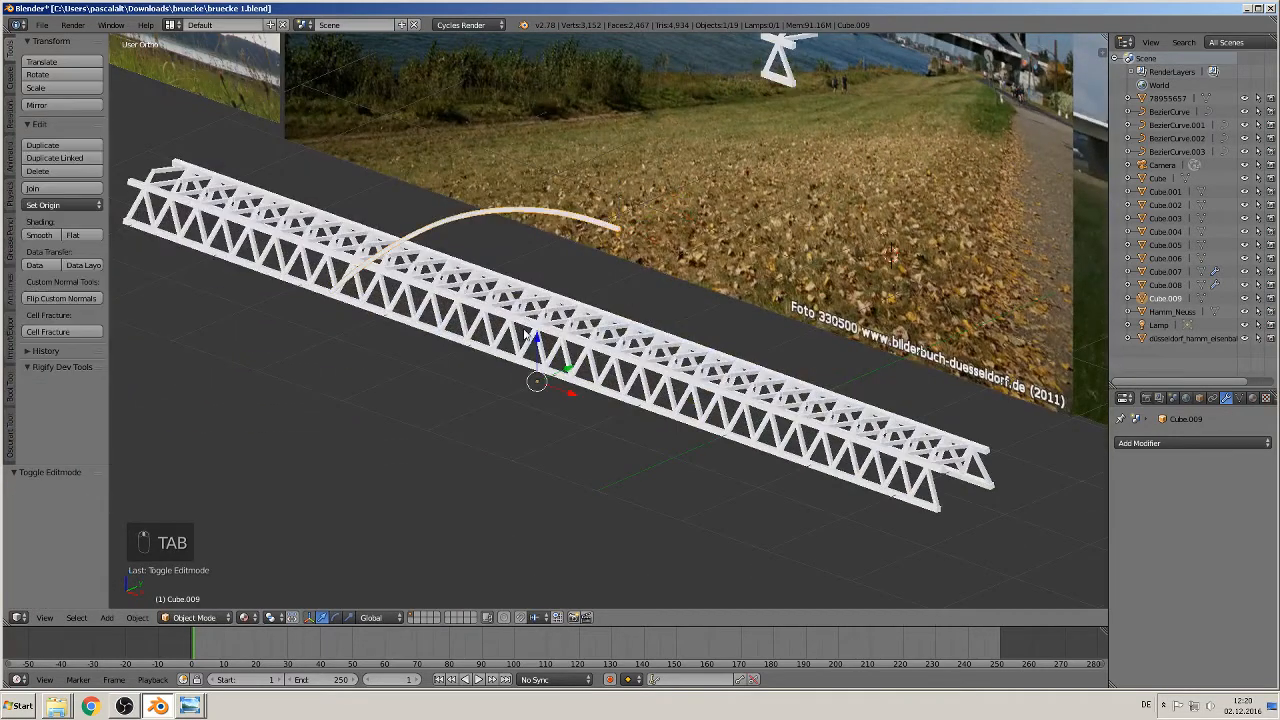
Examine the leaning arch bar against the truss and the reference photos from above, the side and the front.
{"action": "key", "text": "KP_7"}
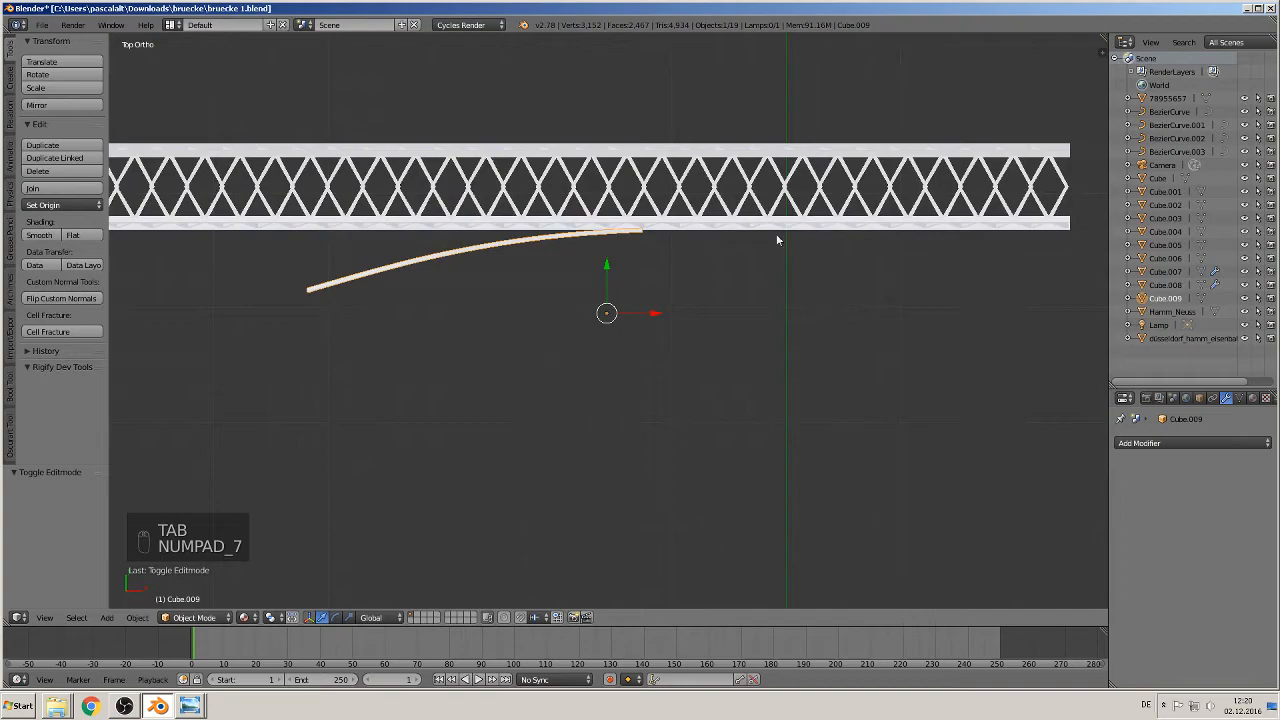
{"action": "middle_click_drag", "start_coordinate": [261, 395], "coordinate": [467, 337]}
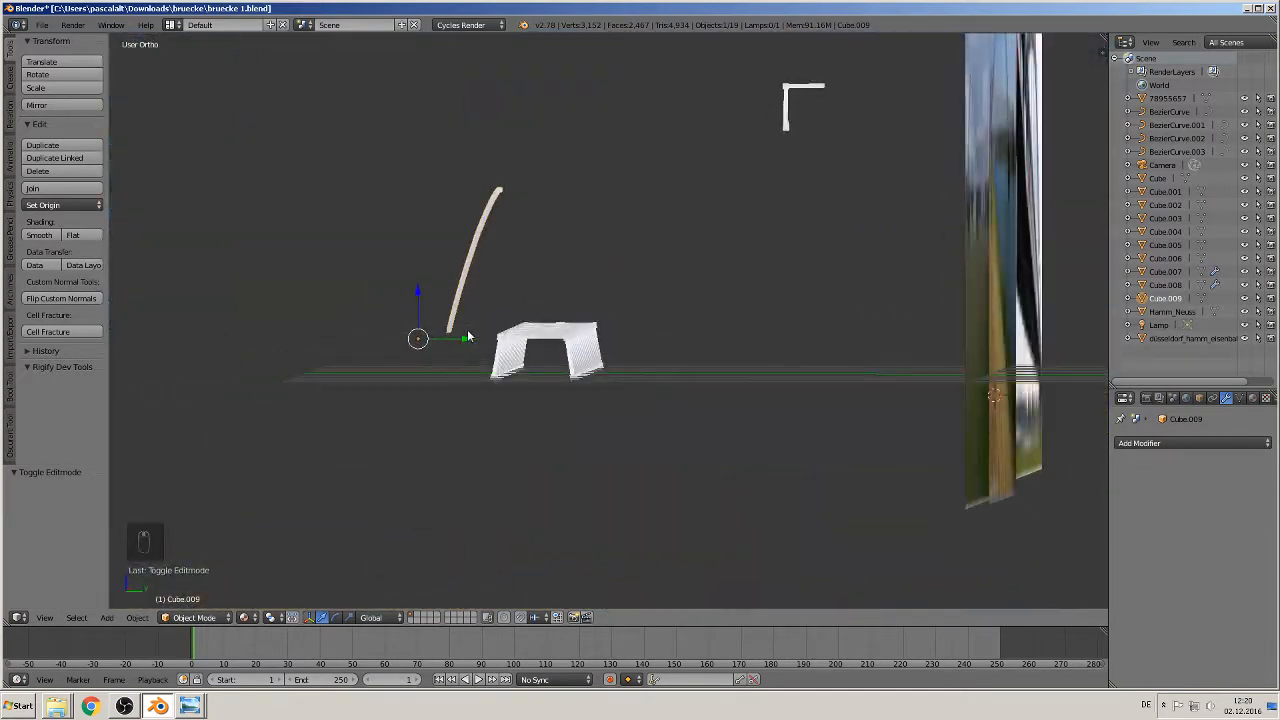
{"action": "key", "text": "KP_1"}
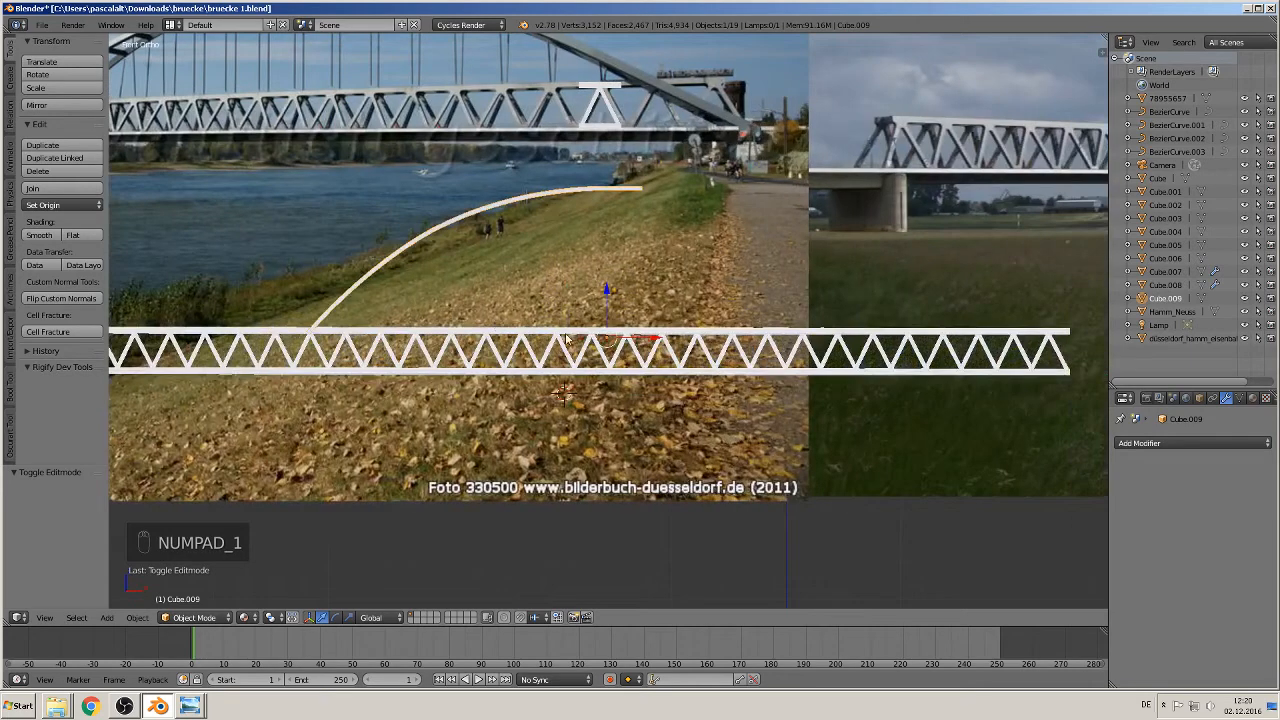
{"action": "scroll", "coordinate": [418, 395], "scroll_direction": "down", "scroll_amount": 3}
{"action": "scroll", "coordinate": [445, 395], "scroll_direction": "up", "scroll_amount": 1}
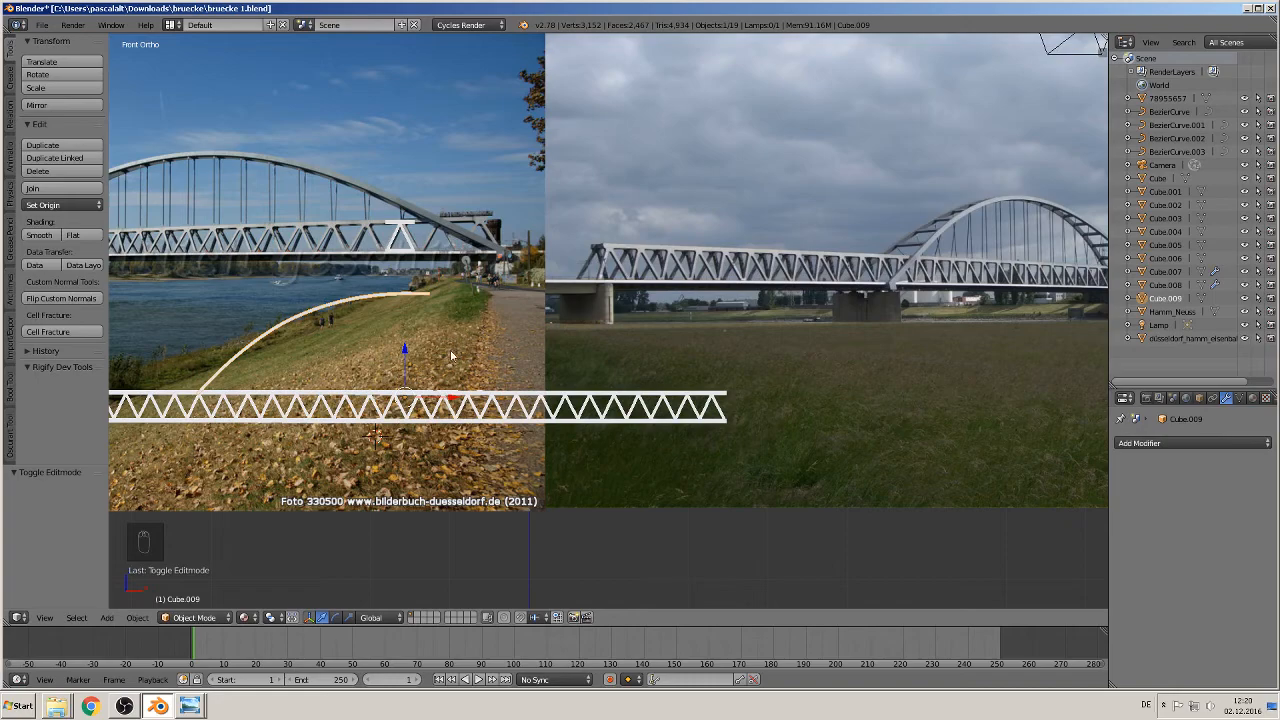
{"action": "middle_click_drag", "start_coordinate": [451, 355], "coordinate": [532, 478]}
{"action": "middle_click_drag", "start_coordinate": [528, 388], "coordinate": [590, 480]}
{"action": "key", "text": "KP_1"}
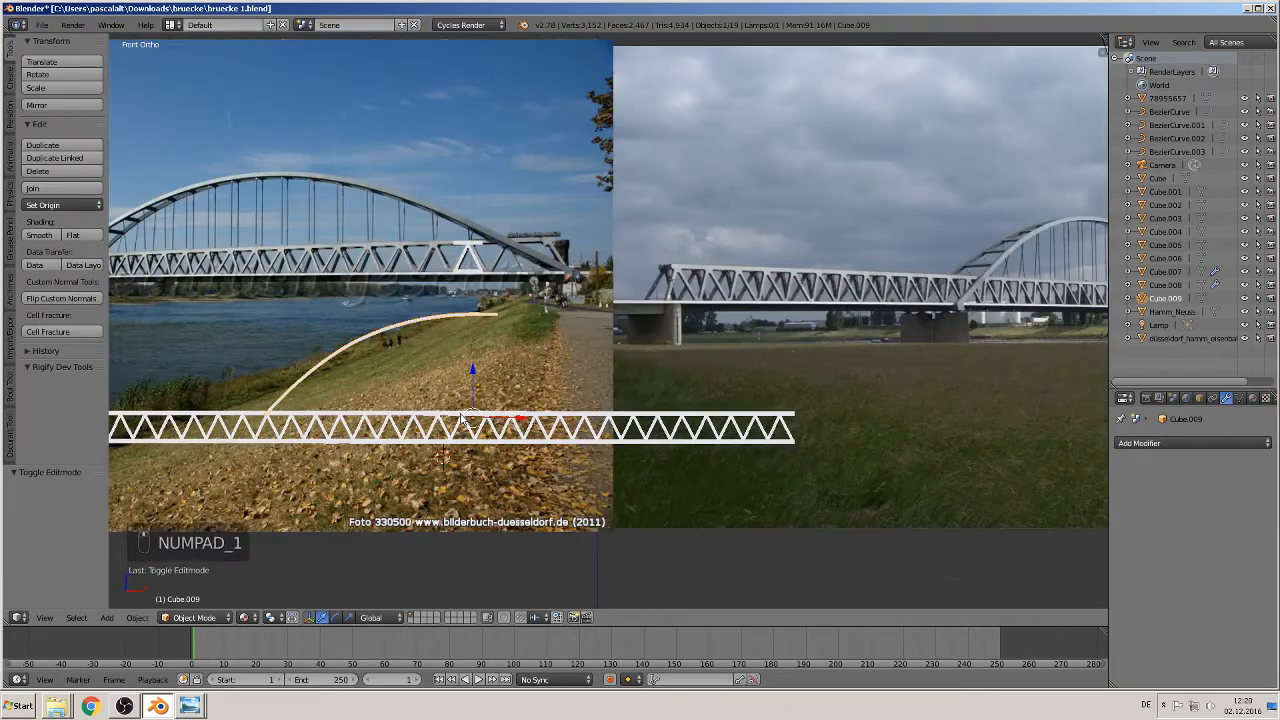
{"action": "middle_click_drag", "start_coordinate": [463, 424], "coordinate": [728, 328], "text": "shift"}
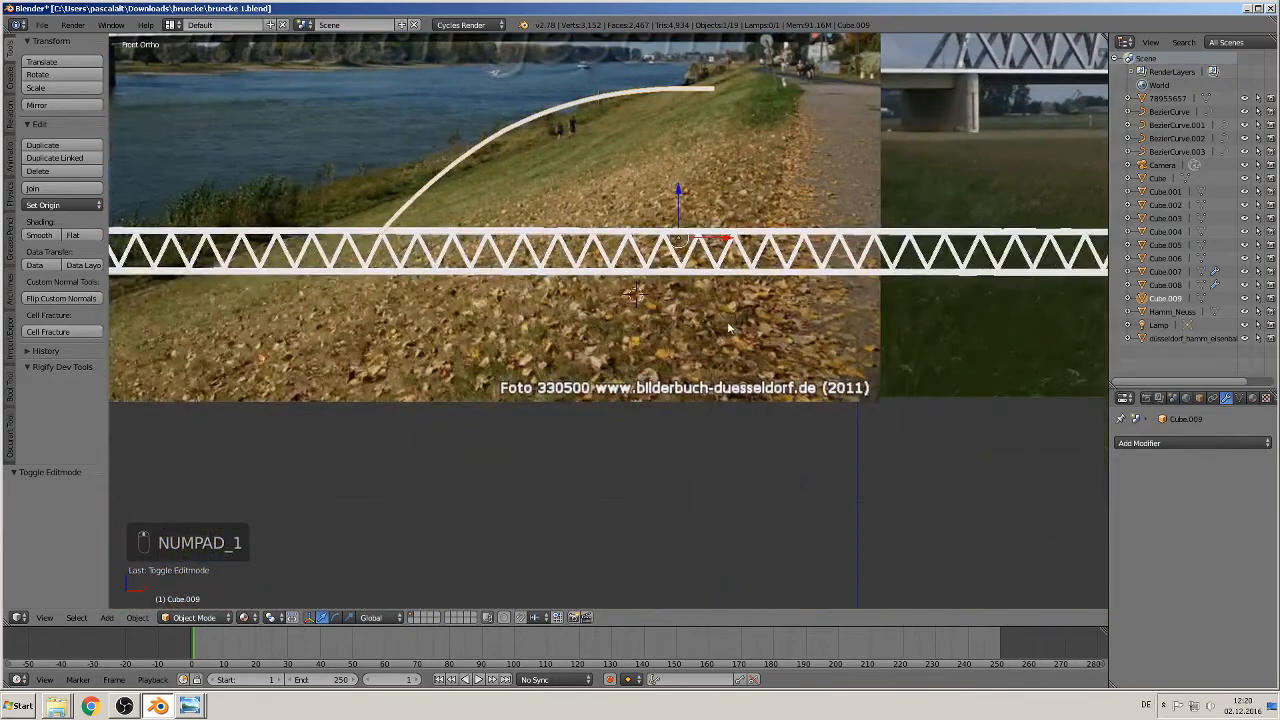
Reset the 3D cursor to the world origin and move the arch bar 1.23 along X toward the centre line.
{"action": "key", "text": "shift+c"}
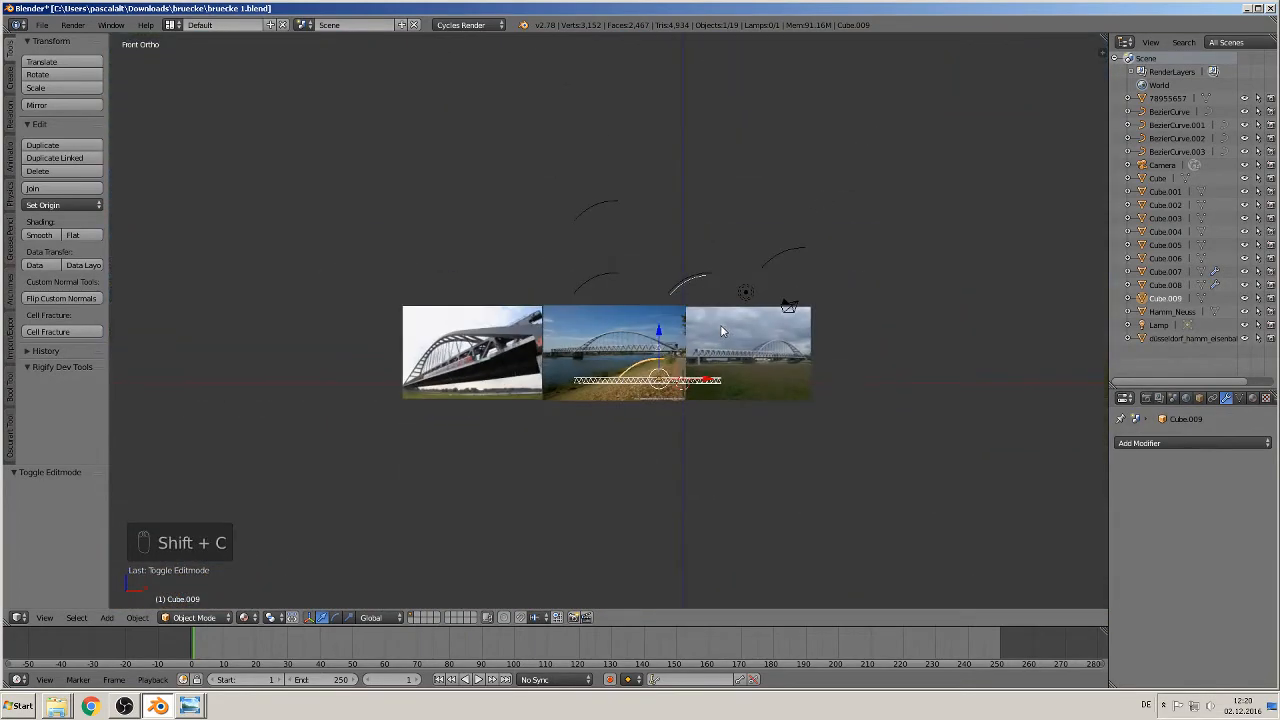
{"action": "scroll", "coordinate": [759, 402], "scroll_direction": "up", "scroll_amount": 4}
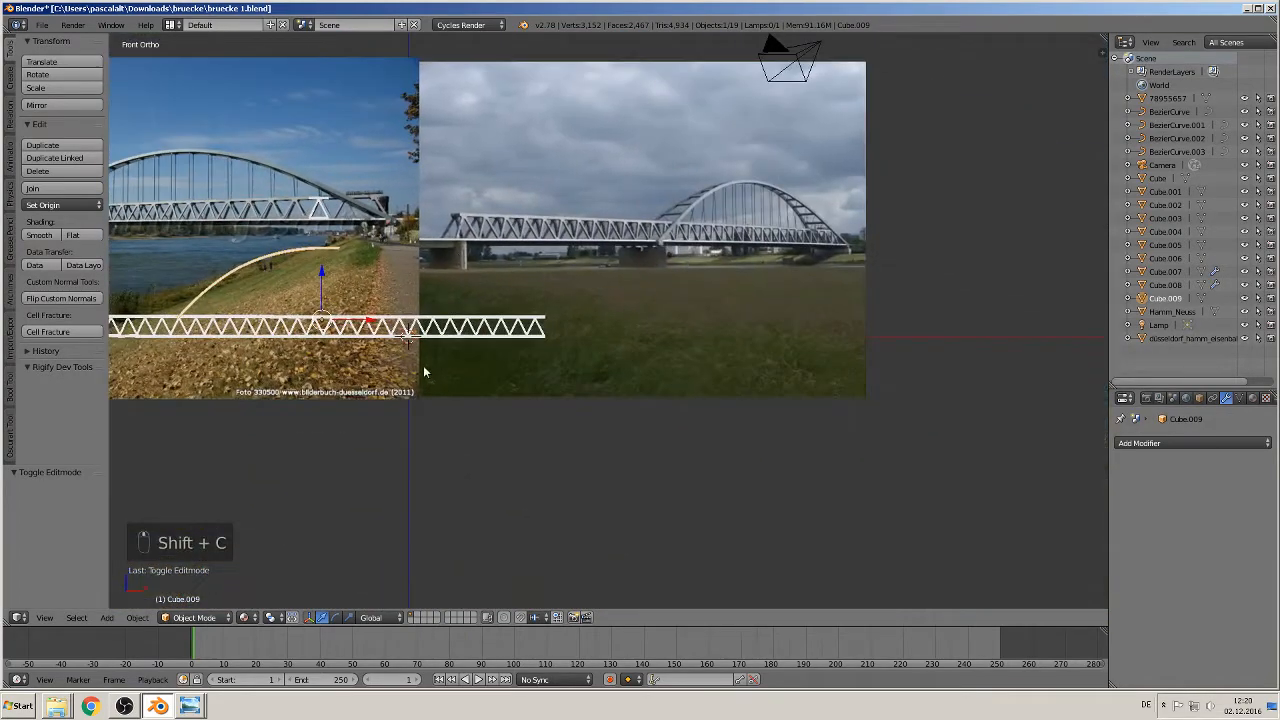
{"action": "middle_click_drag", "start_coordinate": [411, 378], "coordinate": [548, 347], "text": "shift"}
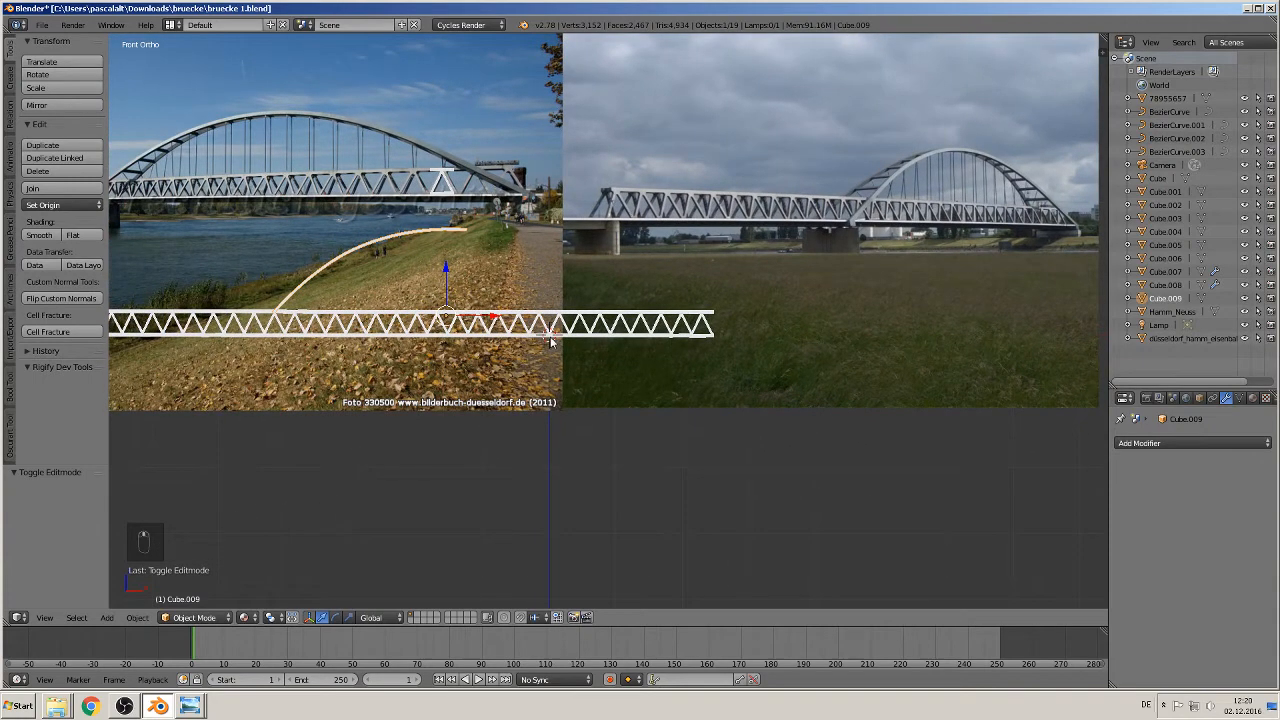
{"action": "scroll", "coordinate": [552, 345], "scroll_direction": "up", "scroll_amount": 3}
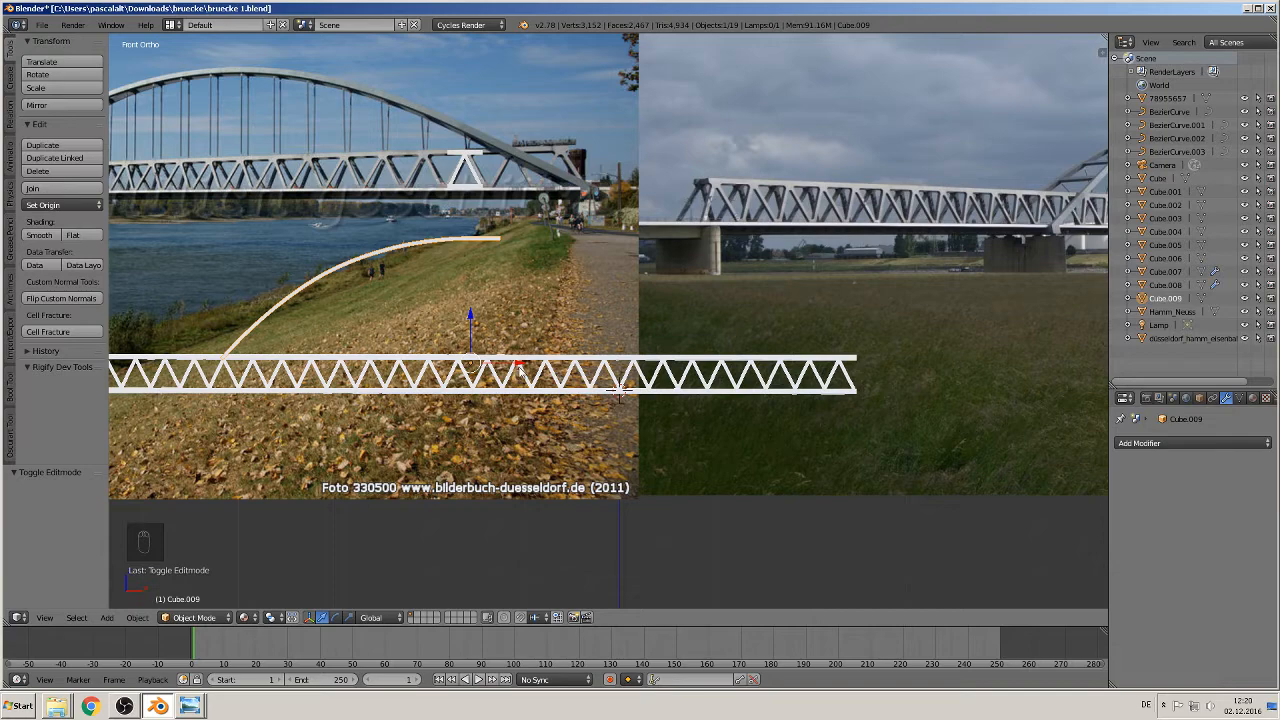
{"action": "key", "text": "g"}
{"action": "key", "text": "x"}
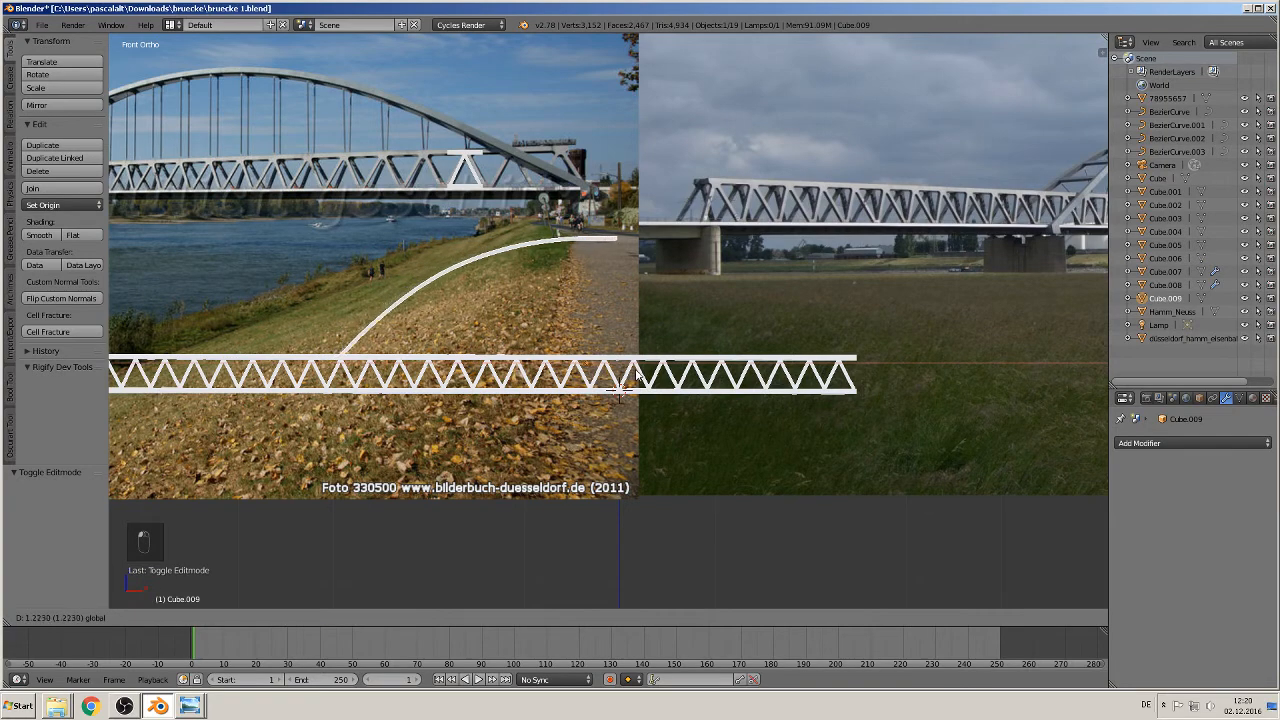
{"action": "left_click", "coordinate": [636, 376]}
Select the three reference photos together and raise them 4.4 along Z, clear of the bridge model.
{"action": "scroll", "coordinate": [618, 362], "scroll_direction": "down", "scroll_amount": 5}
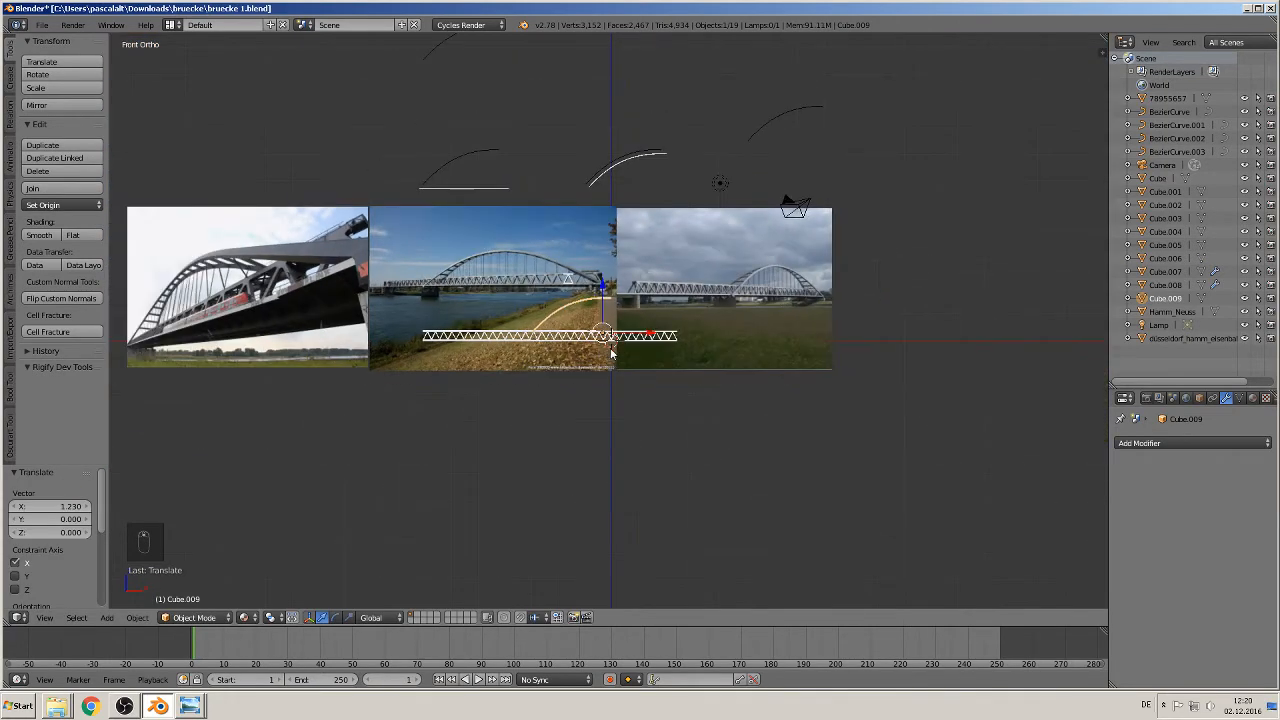
{"action": "scroll", "coordinate": [611, 352], "scroll_direction": "up", "scroll_amount": 2}
{"action": "right_click", "coordinate": [606, 216]}
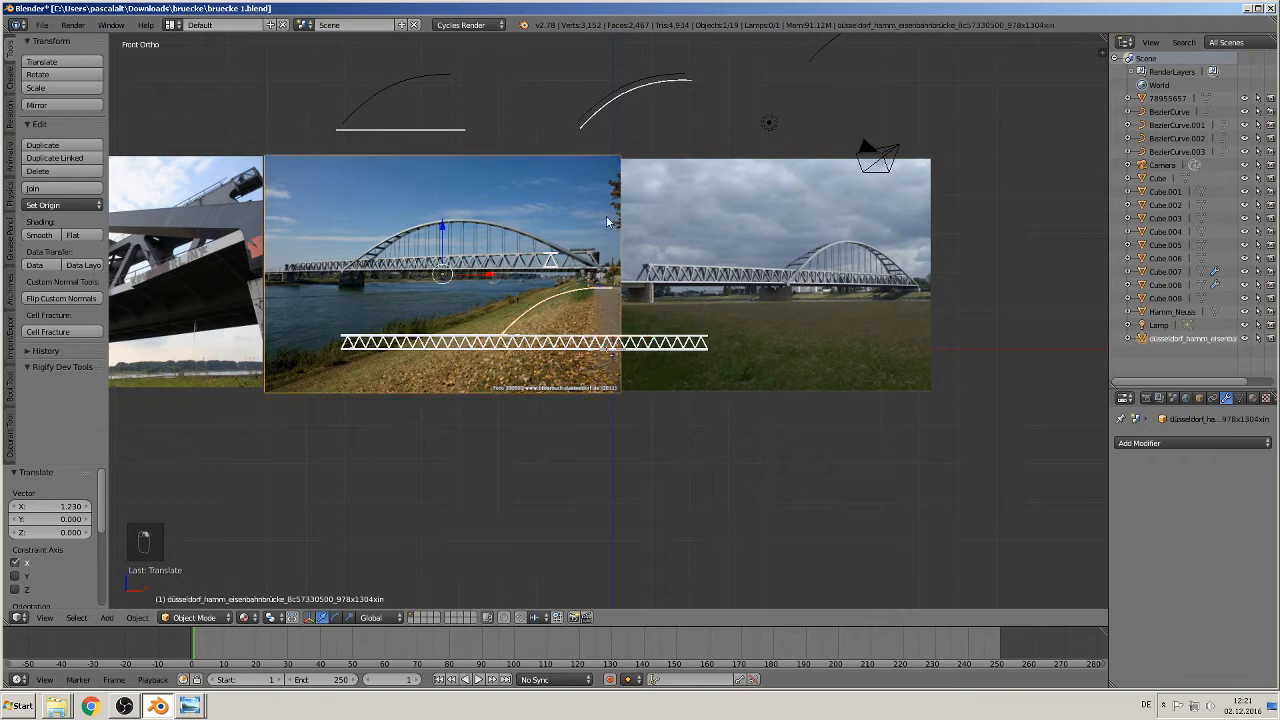
{"action": "right_click", "coordinate": [725, 220]}
{"action": "right_click", "coordinate": [190, 241]}
{"action": "left_click_drag", "start_coordinate": [439, 238], "coordinate": [439, 100]}
{"action": "scroll", "coordinate": [691, 423], "scroll_direction": "up", "scroll_amount": 7}
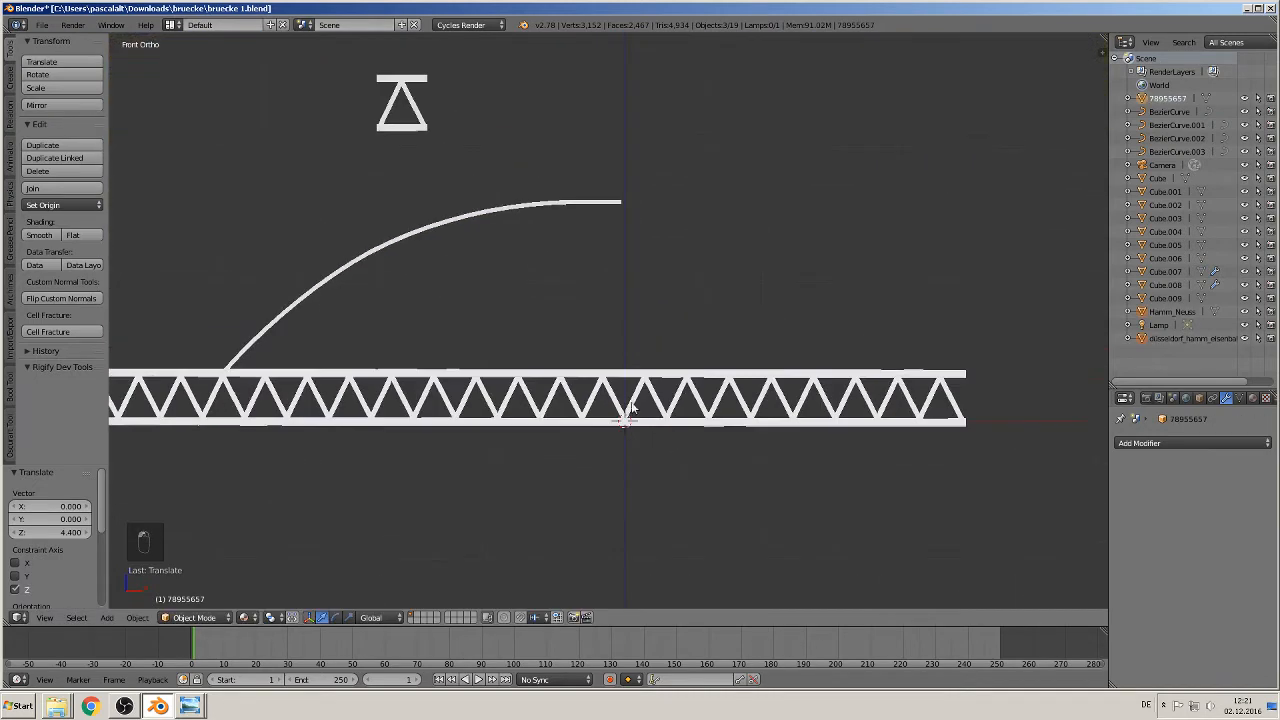
Shift the arch bar about 0.03 along X to the centre line and set its origin to the 3D cursor.
{"action": "right_click", "coordinate": [582, 205]}
{"action": "left_click_drag", "start_coordinate": [626, 381], "coordinate": [630, 332]}
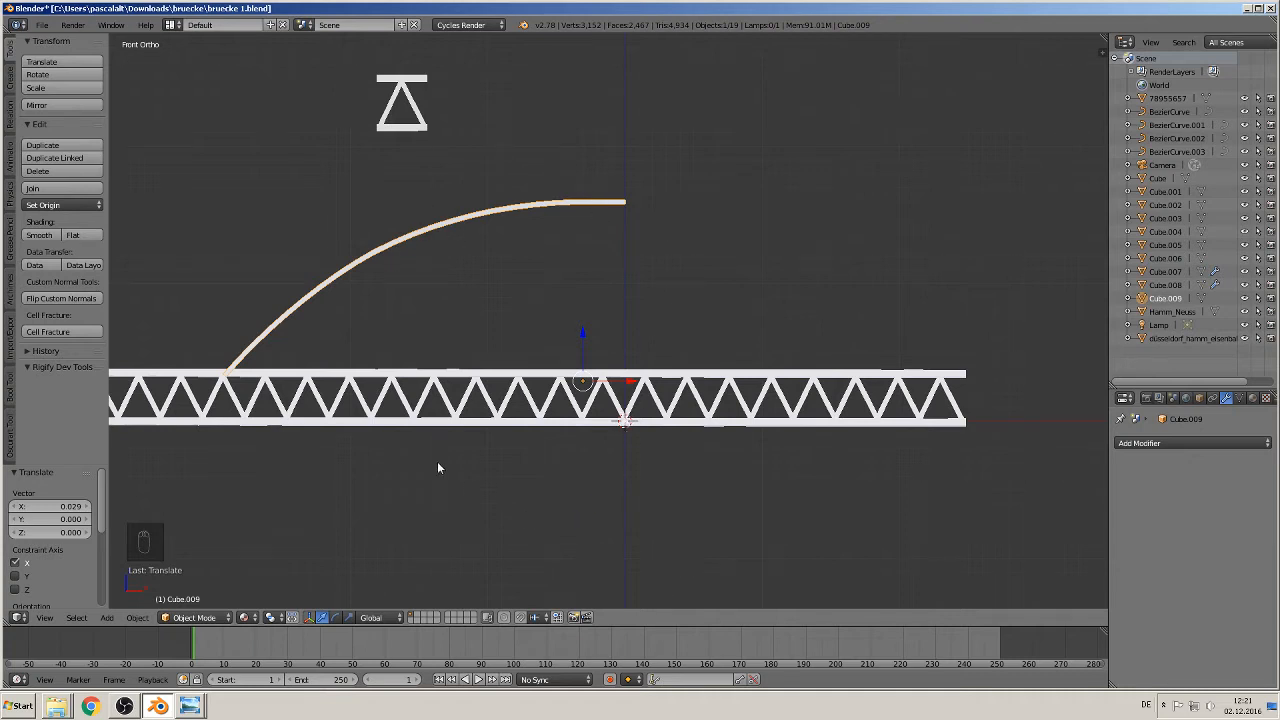
{"action": "left_click", "coordinate": [64, 205]}
{"action": "left_click", "coordinate": [56, 205]}
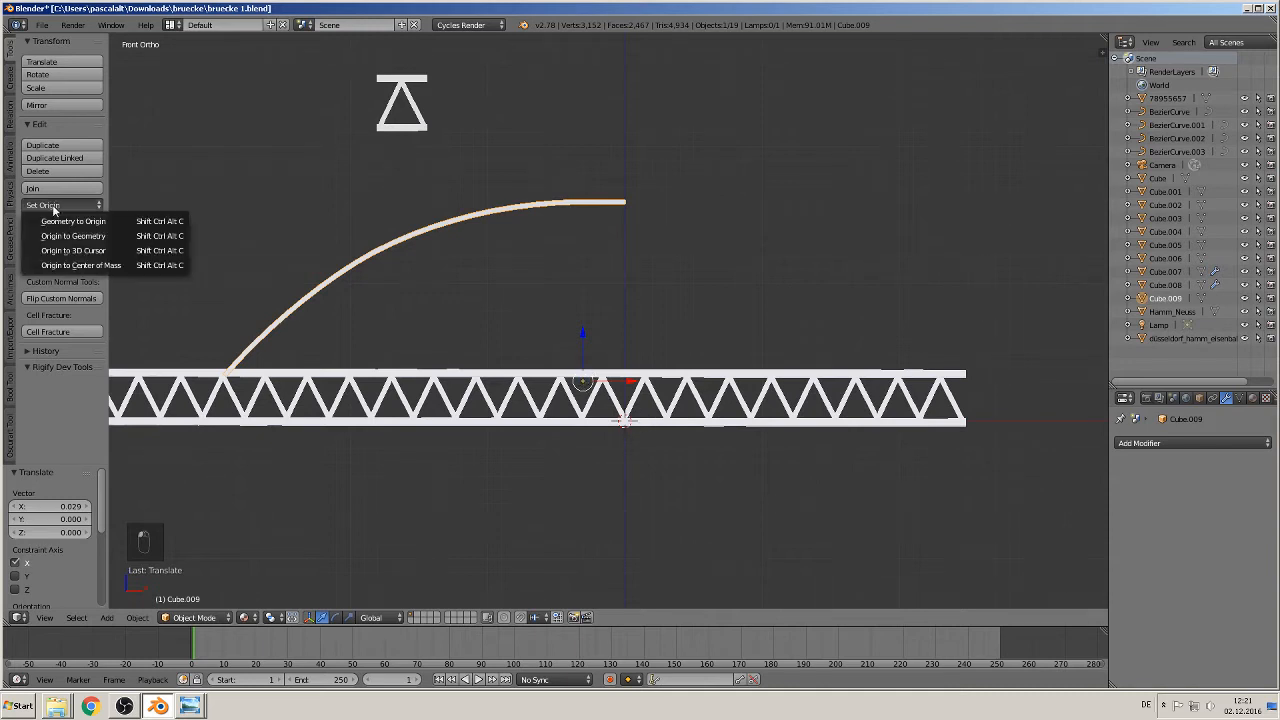
{"action": "left_click", "coordinate": [104, 251]}
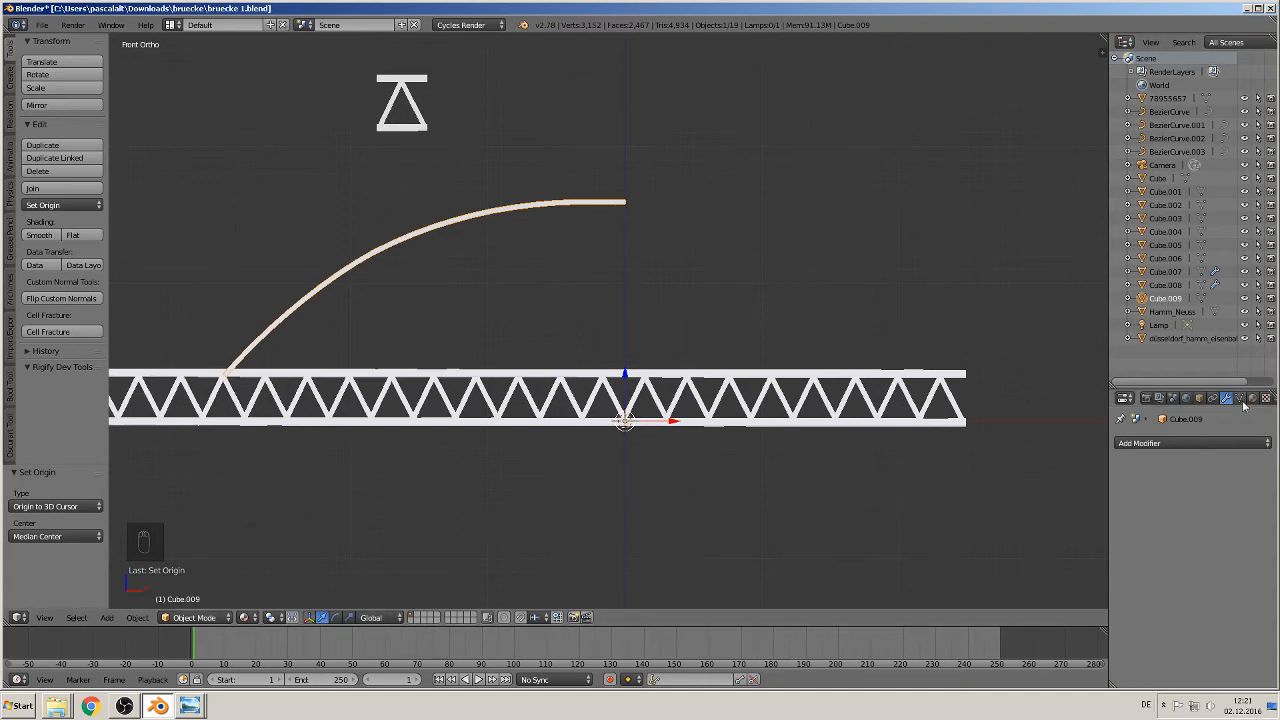
Add a Mirror modifier on the X axis to the arch bar to complete the full arch.
{"action": "left_click", "coordinate": [1196, 444]}
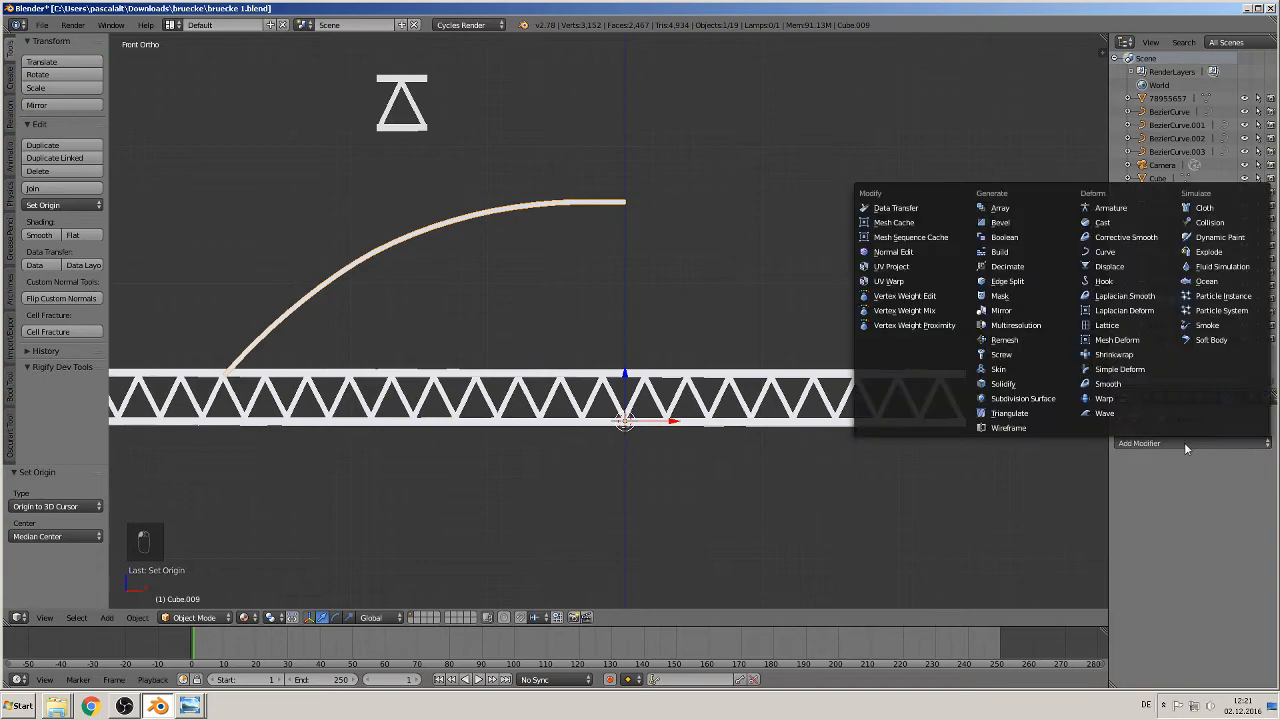
{"action": "left_click", "coordinate": [1000, 310]}
{"action": "middle_click_drag", "start_coordinate": [540, 391], "coordinate": [569, 434]}
{"action": "key", "text": "KP_7"}
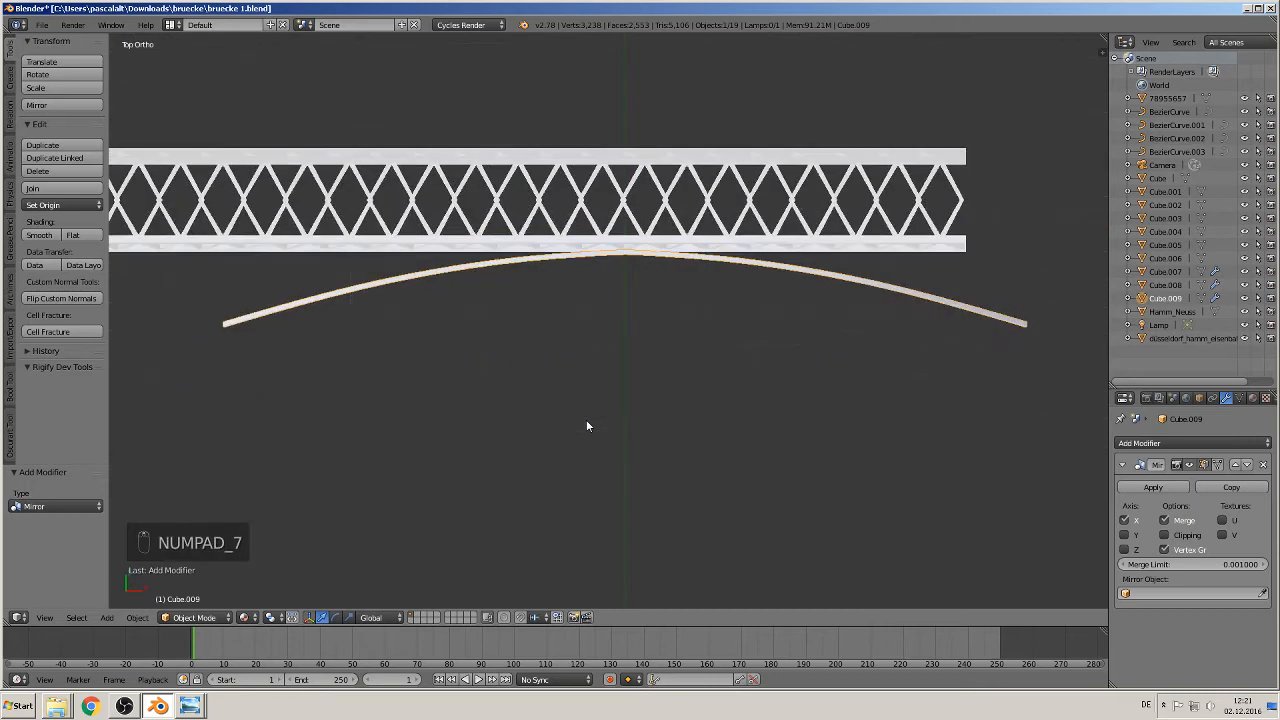
{"action": "scroll", "coordinate": [595, 390], "scroll_direction": "up", "scroll_amount": 2, "text": "shift"}
{"action": "scroll", "coordinate": [580, 408], "scroll_direction": "up", "scroll_amount": 3, "text": "shift"}
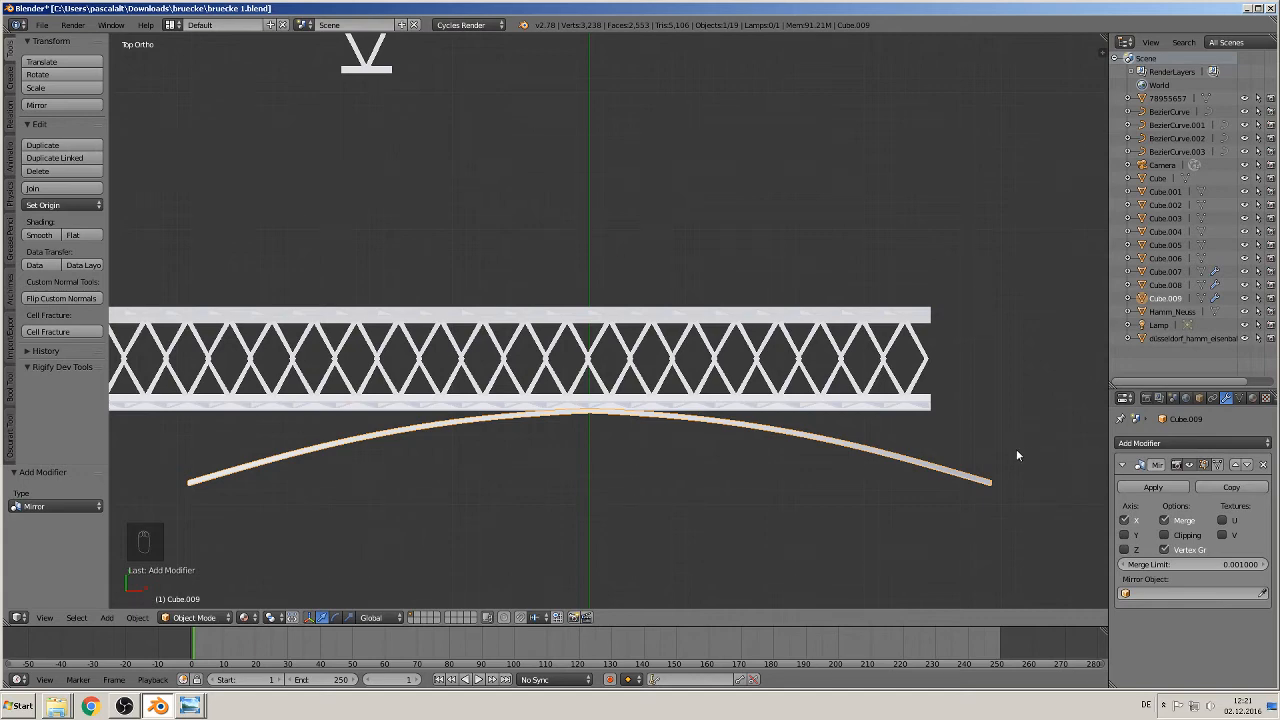
Try a second Mirror modifier on the arch with different X, Y and Z axis settings, then remove it.
{"action": "left_click", "coordinate": [1150, 445]}
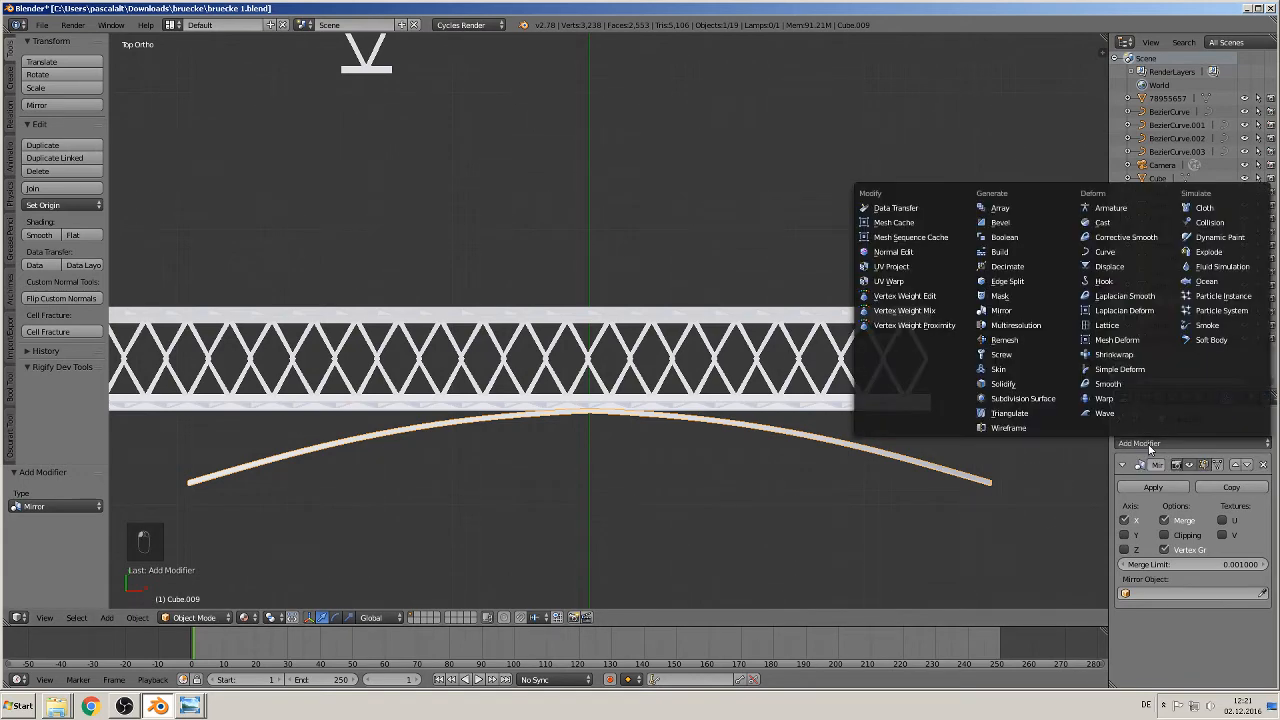
{"action": "left_click", "coordinate": [1001, 310]}
{"action": "scroll", "coordinate": [711, 371], "scroll_direction": "down", "scroll_amount": 3}
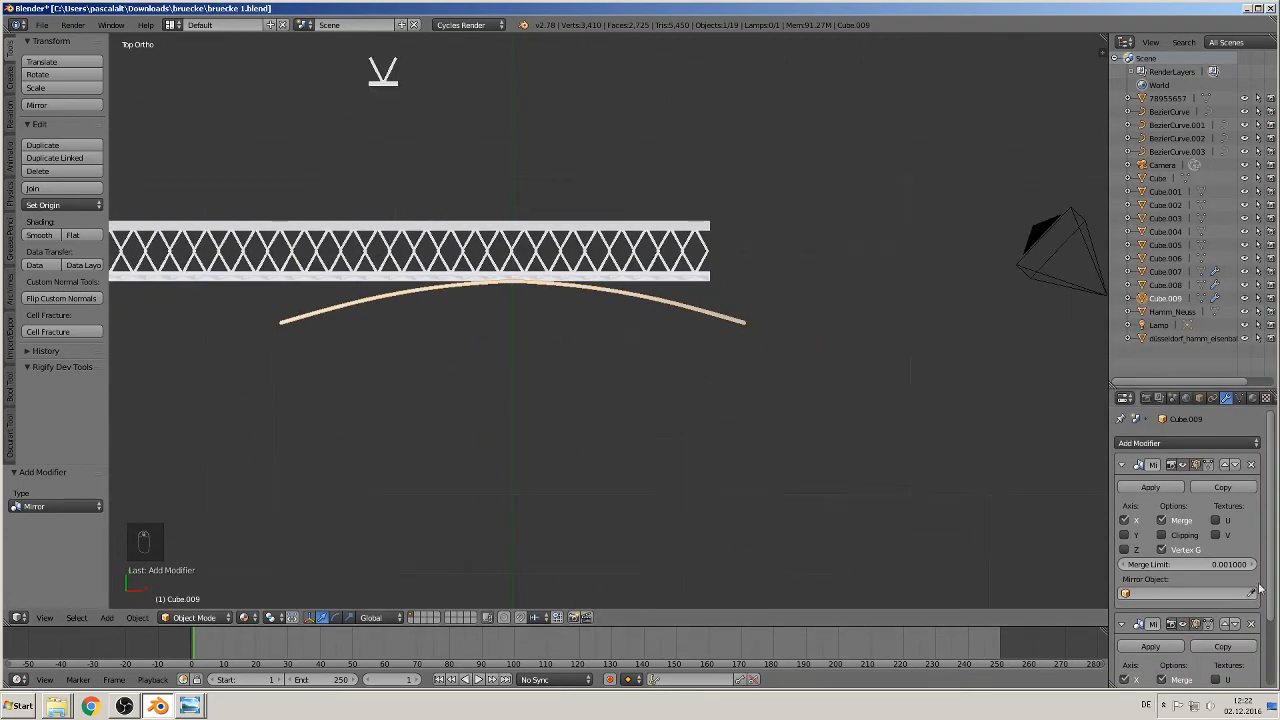
{"action": "scroll", "coordinate": [1208, 620], "scroll_direction": "down", "scroll_amount": 2}
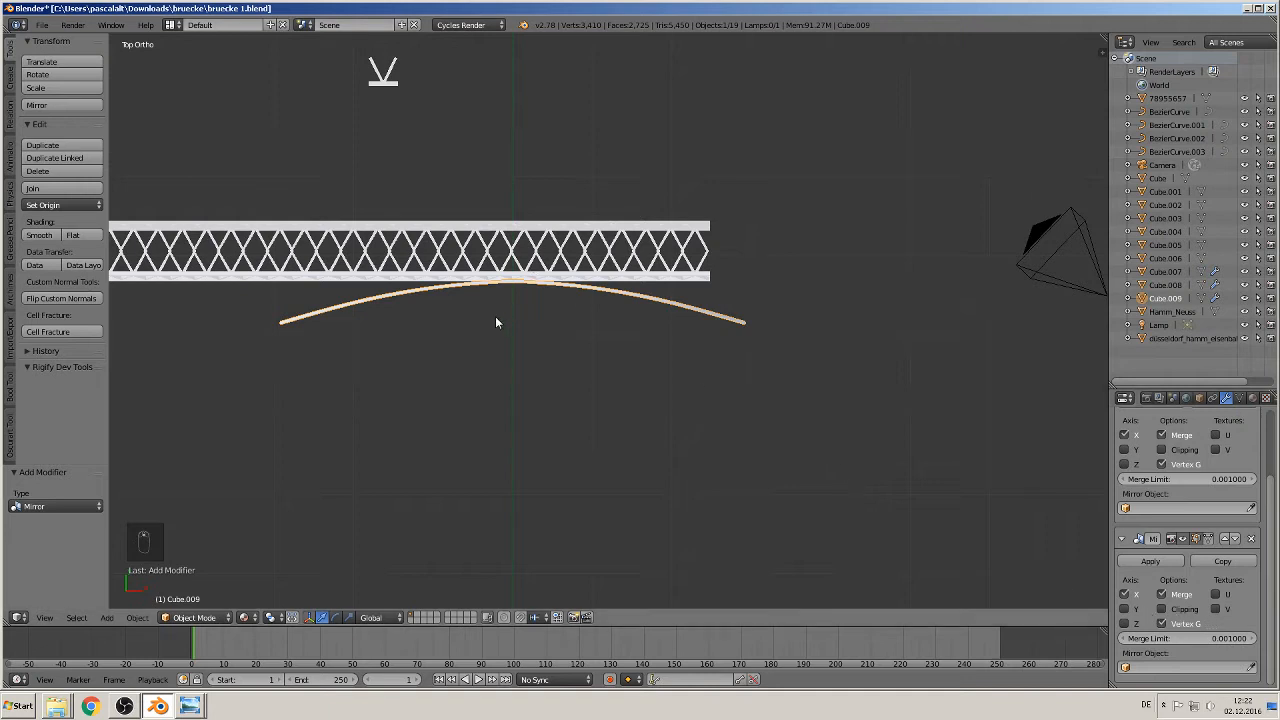
{"action": "left_click", "coordinate": [1124, 608]}
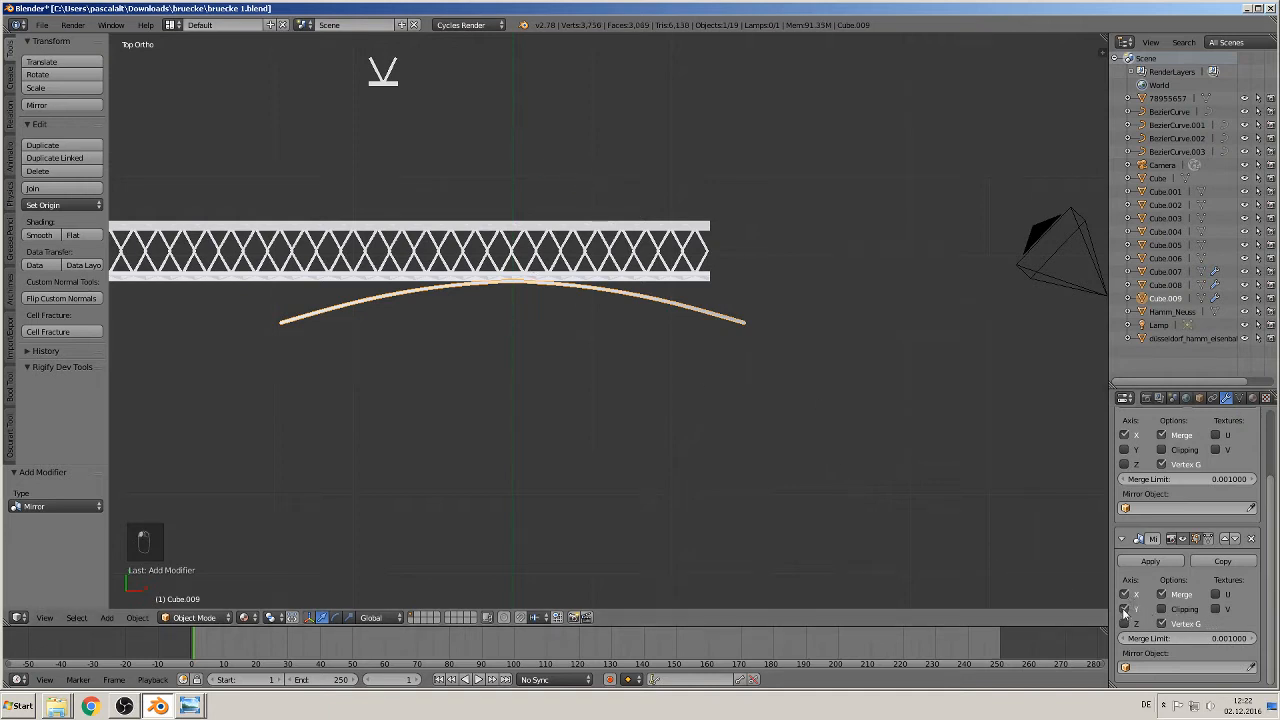
{"action": "left_click", "coordinate": [1124, 609]}
{"action": "left_click", "coordinate": [1125, 595]}
{"action": "left_click", "coordinate": [1125, 623]}
{"action": "left_click", "coordinate": [1250, 538]}
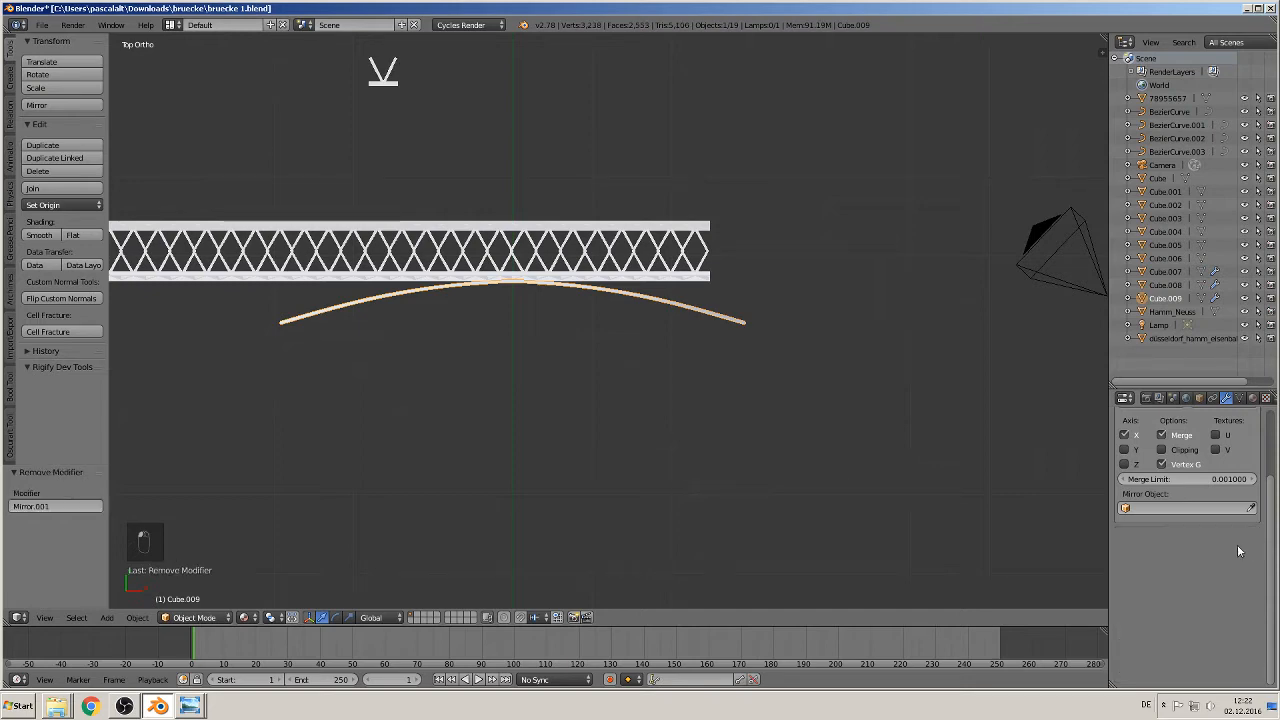
Inspect the selected mirrored arch and its origin relative to the truss in an angled view.
{"action": "middle_click_drag", "start_coordinate": [617, 498], "coordinate": [603, 389]}
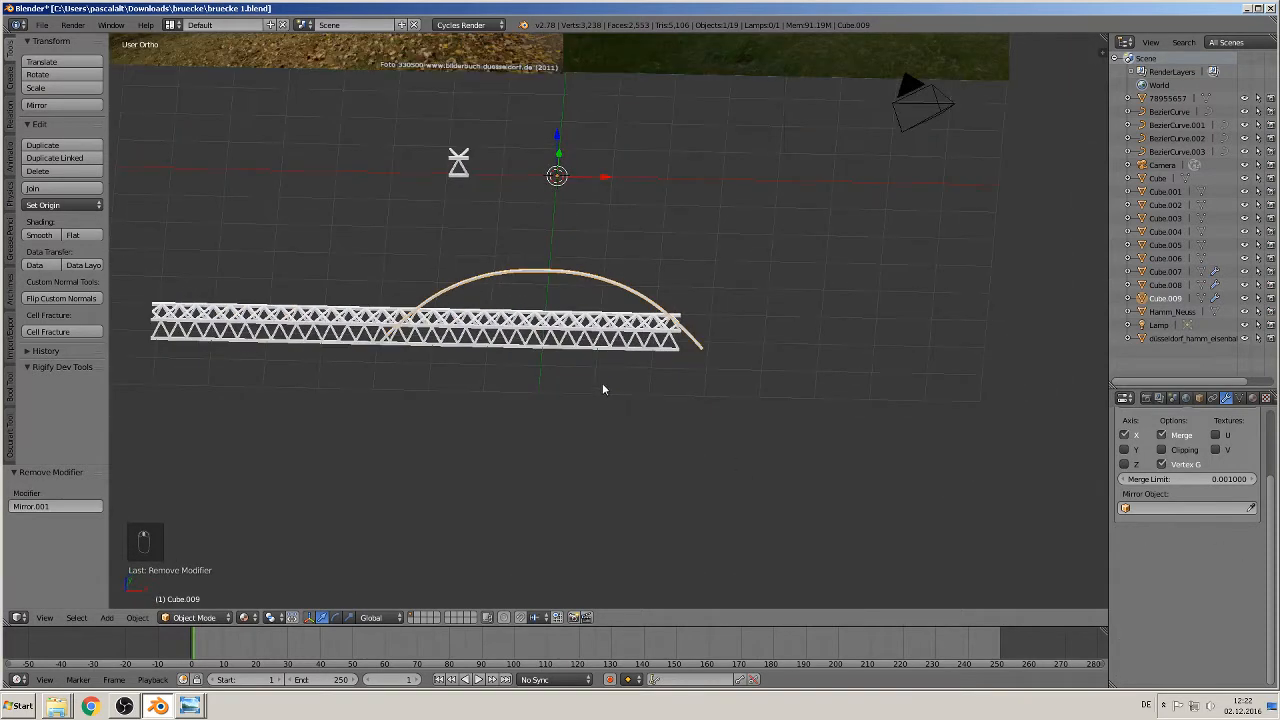
{"action": "right_click", "coordinate": [497, 281], "text": "shift"}
{"action": "right_click", "coordinate": [511, 275]}
{"action": "middle_click_drag", "start_coordinate": [573, 231], "coordinate": [662, 206]}
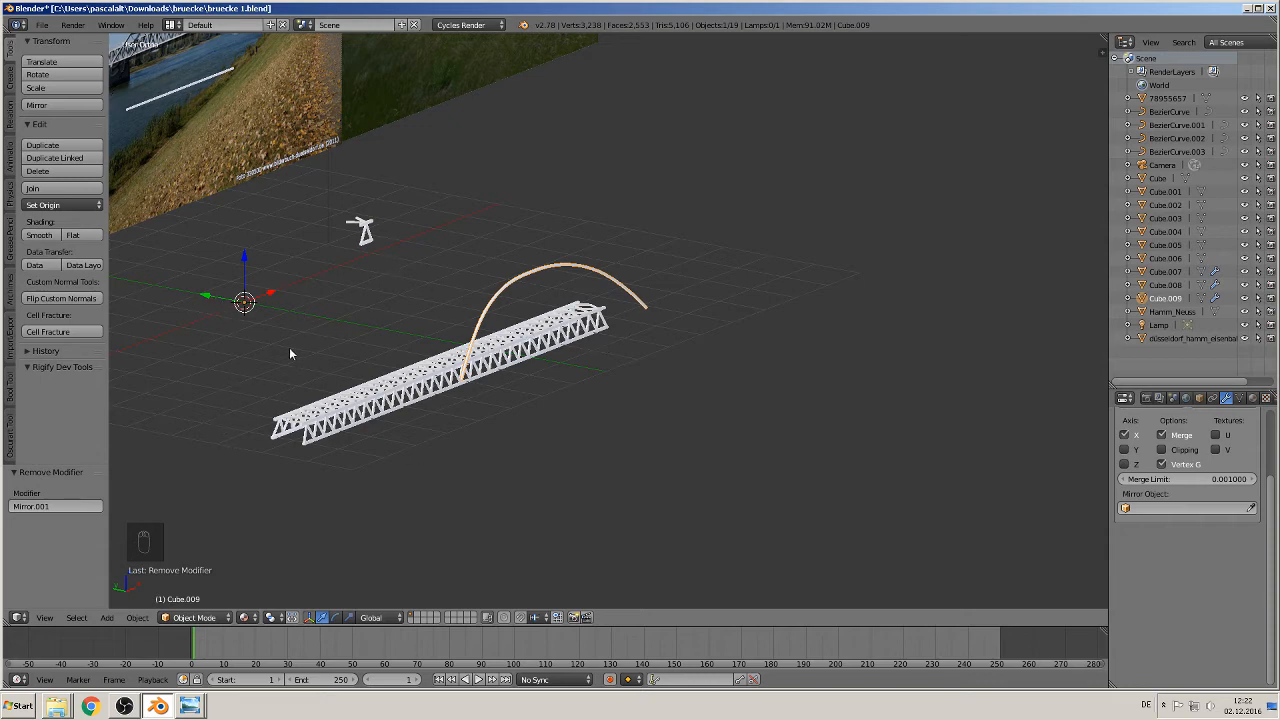
Duplicate the mirrored arch and move the copy about 11.2 along X, clear of the truss.
{"action": "key", "text": "KP_5"}
{"action": "key", "text": "shift+d"}
{"action": "right_click", "coordinate": [315, 270]}
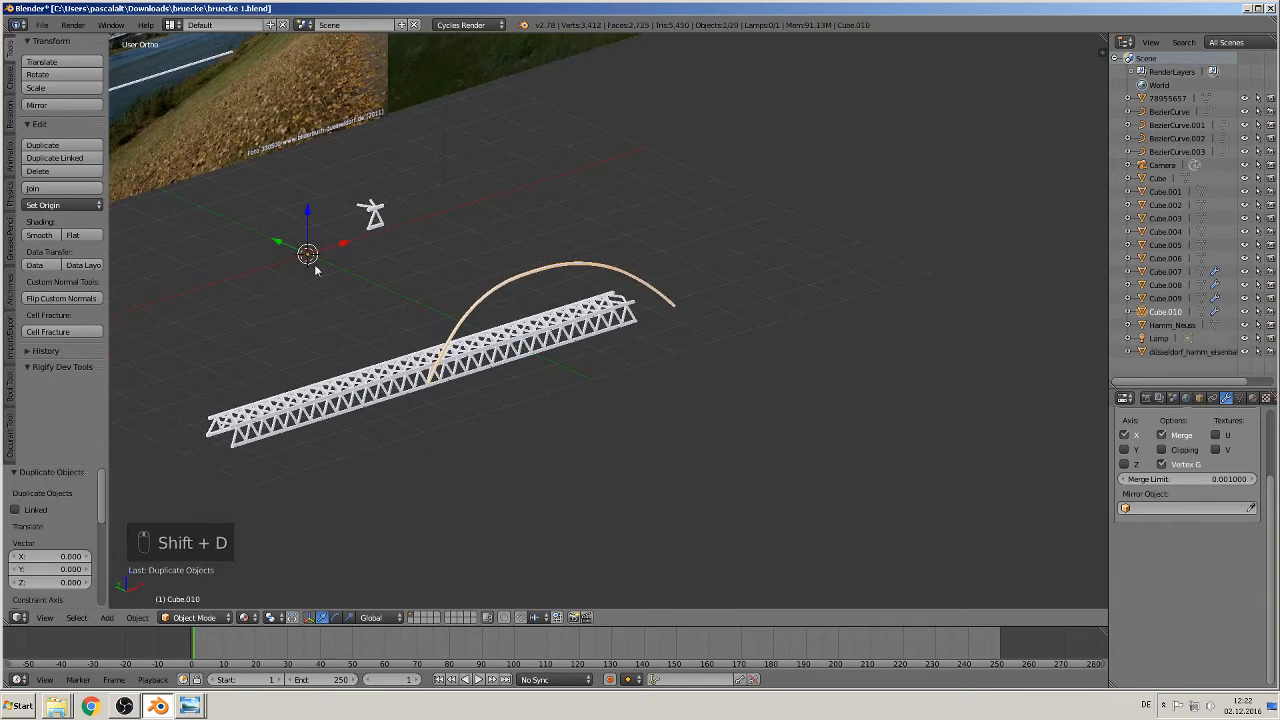
{"action": "key", "text": "g"}
{"action": "key", "text": "x"}
{"action": "left_click", "coordinate": [801, 184]}
{"action": "scroll", "coordinate": [754, 318], "scroll_direction": "up", "scroll_amount": 1}
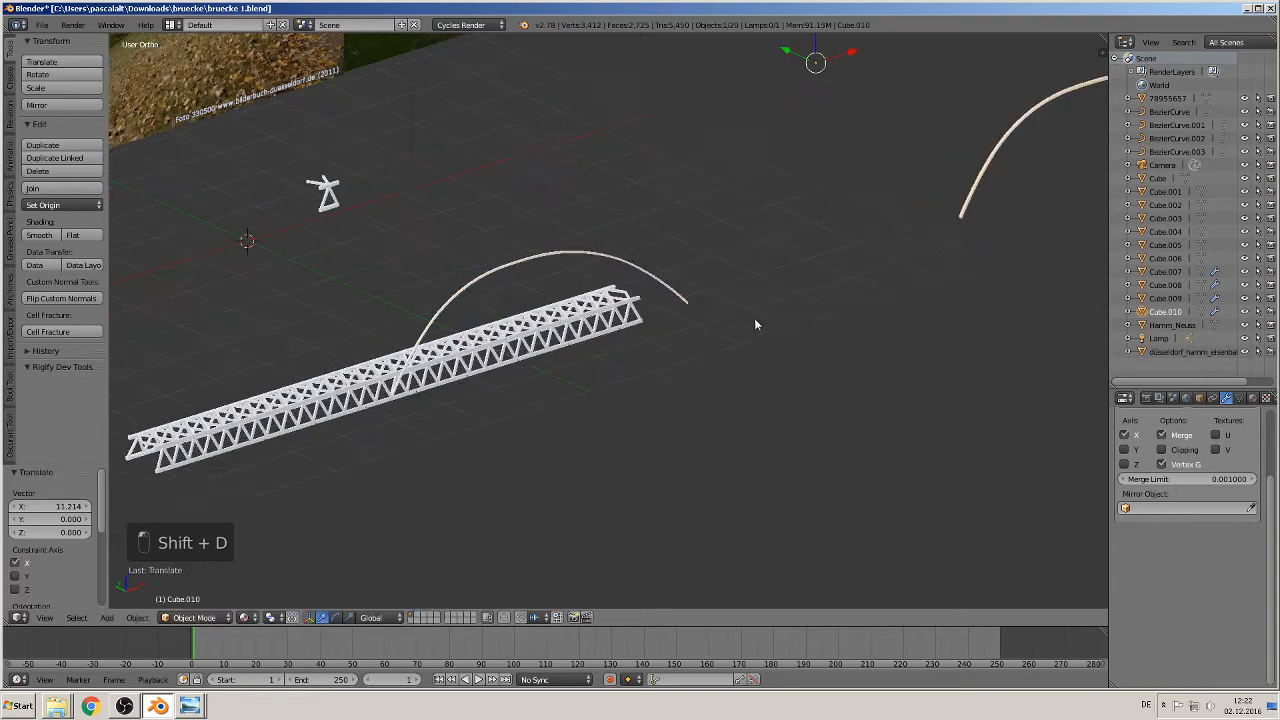
Apply the Mirror modifier on the original arch beside the truss.
{"action": "right_click", "coordinate": [577, 252]}
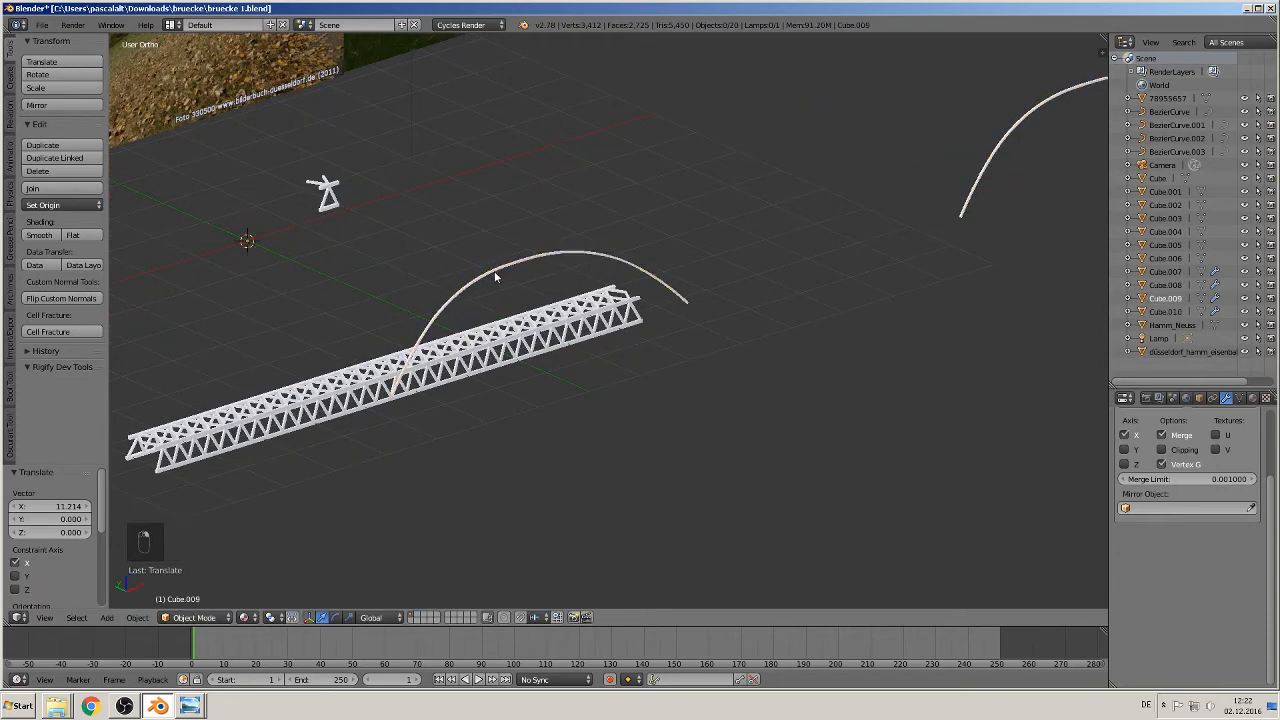
{"action": "scroll", "coordinate": [1175, 500], "scroll_direction": "up", "scroll_amount": 2}
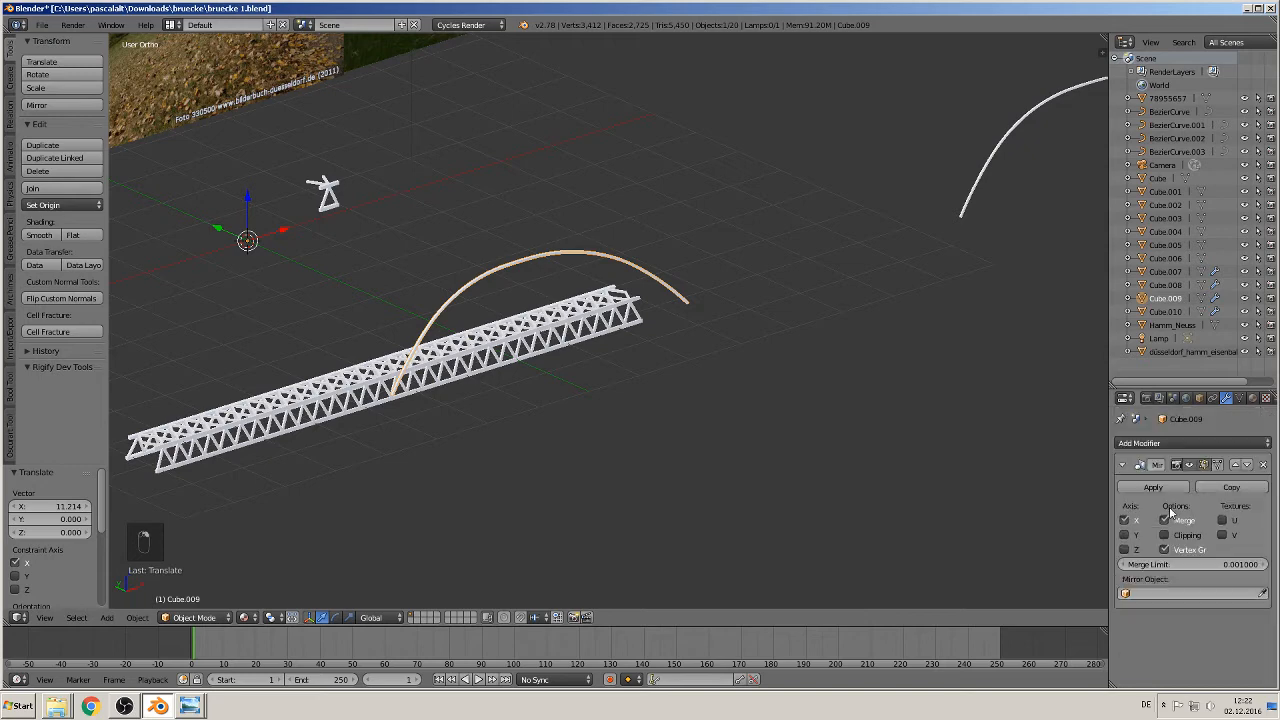
{"action": "left_click", "coordinate": [1152, 490]}
Set the original arch's origin to its center of mass and check its position from several angles.
{"action": "middle_click_drag", "start_coordinate": [749, 425], "coordinate": [508, 412]}
{"action": "left_click", "coordinate": [71, 203]}
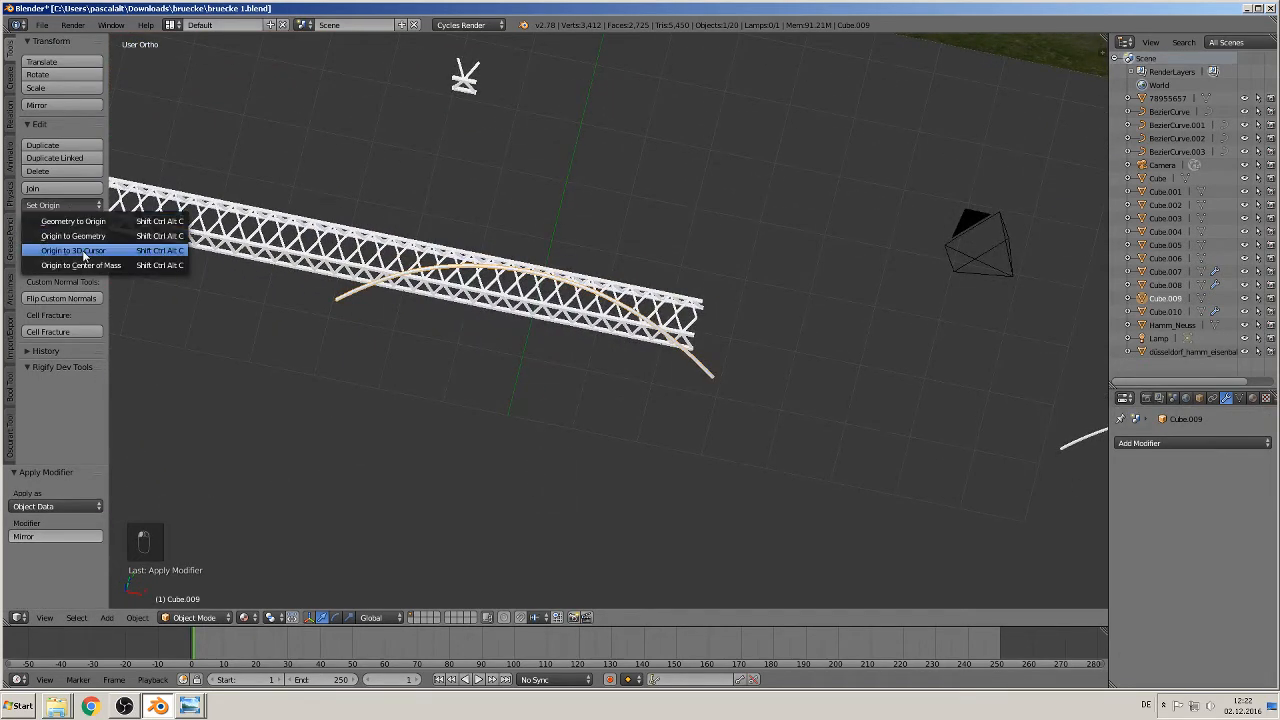
{"action": "left_click", "coordinate": [55, 205]}
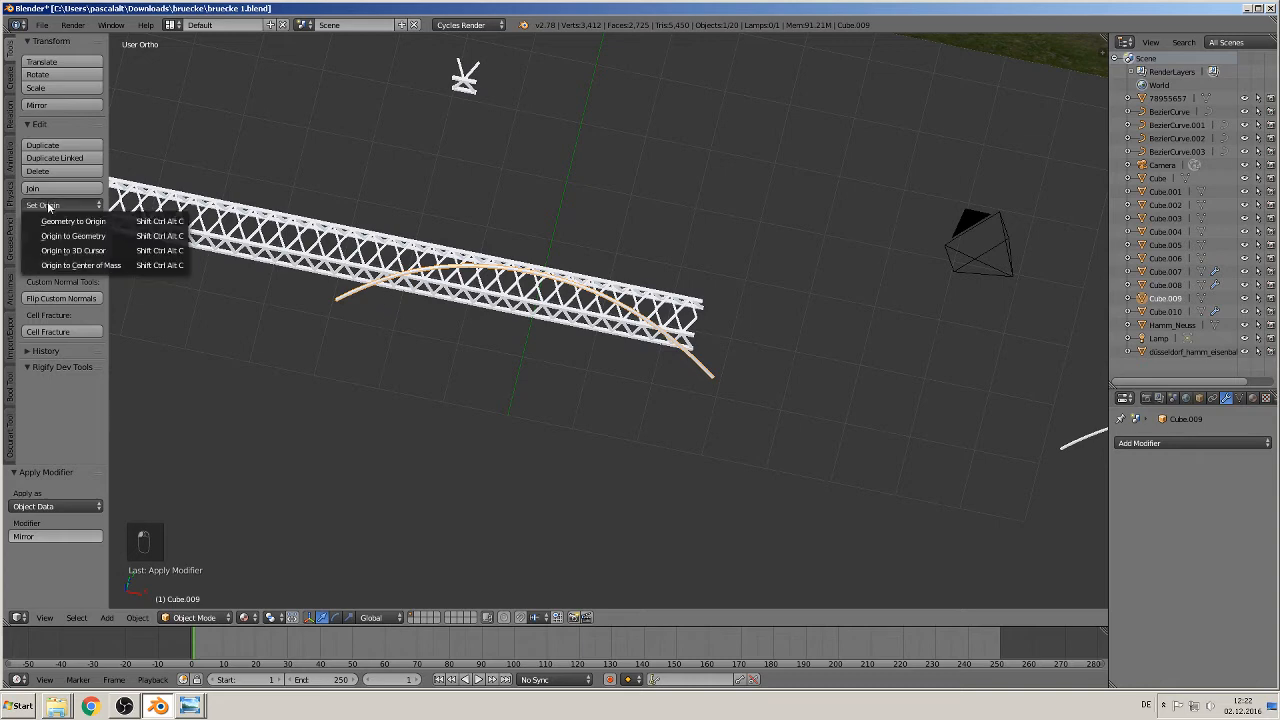
{"action": "left_click", "coordinate": [108, 265]}
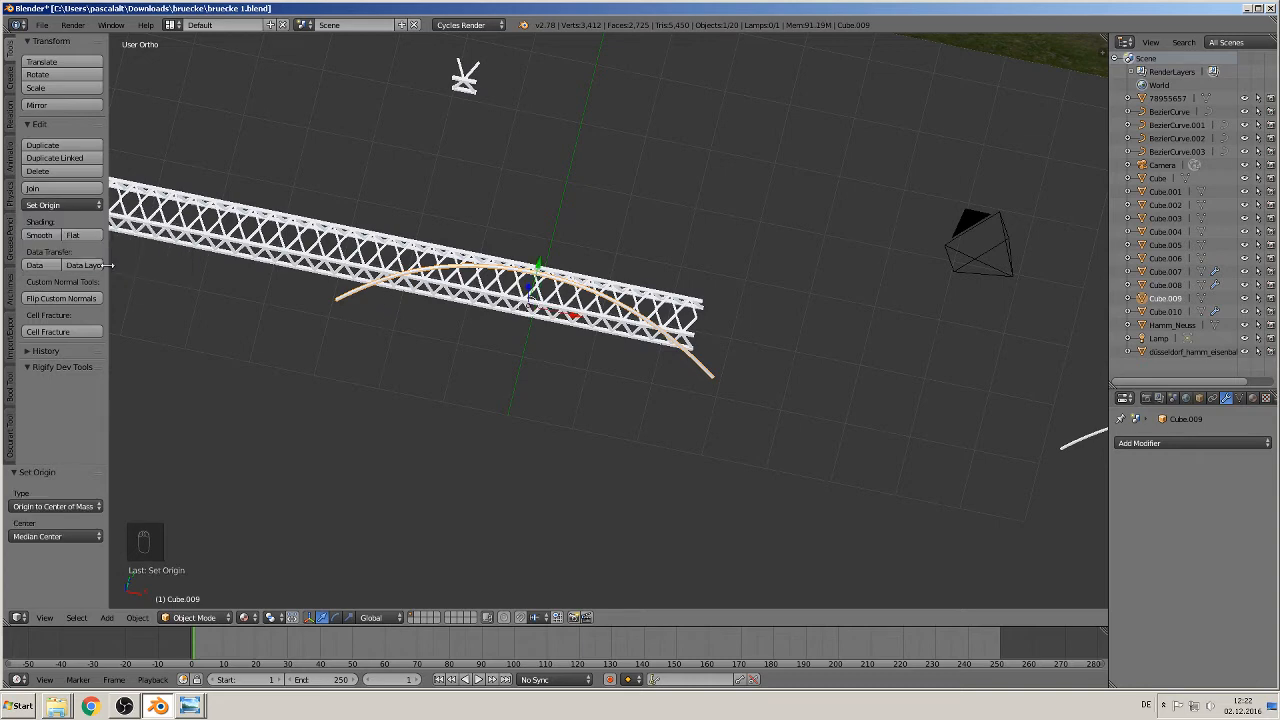
{"action": "middle_click_drag", "start_coordinate": [335, 331], "coordinate": [478, 230]}
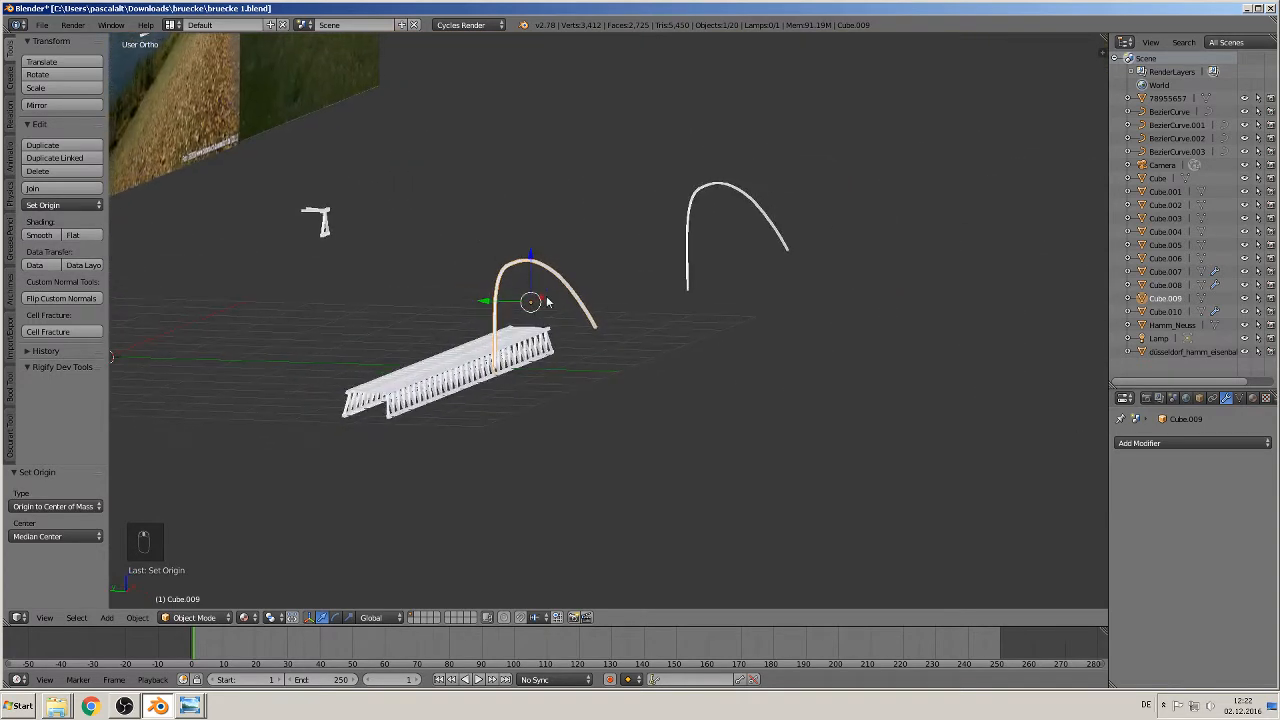
{"action": "scroll", "coordinate": [543, 341], "scroll_direction": "up", "scroll_amount": 3}
{"action": "middle_click_drag", "start_coordinate": [543, 341], "coordinate": [551, 403]}
{"action": "scroll", "coordinate": [497, 350], "scroll_direction": "down", "scroll_amount": 2}
{"action": "key", "text": "KP_7"}
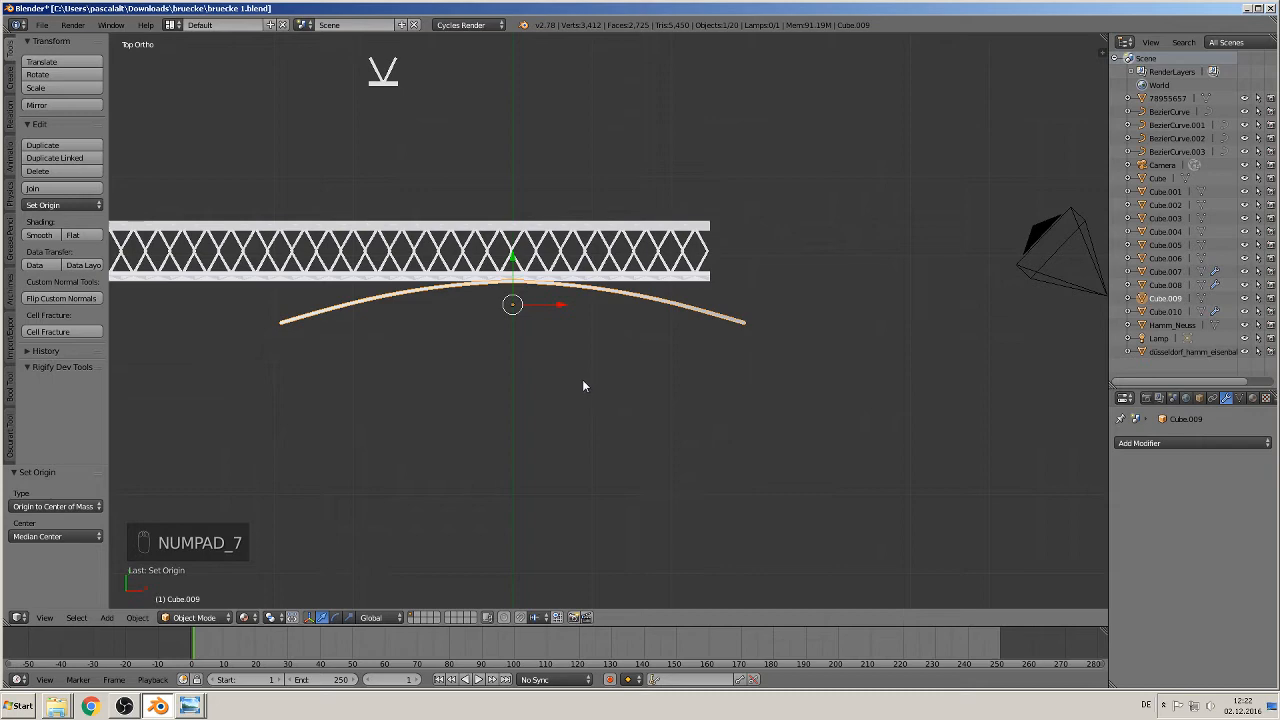
{"action": "middle_click_drag", "start_coordinate": [584, 386], "coordinate": [645, 285]}
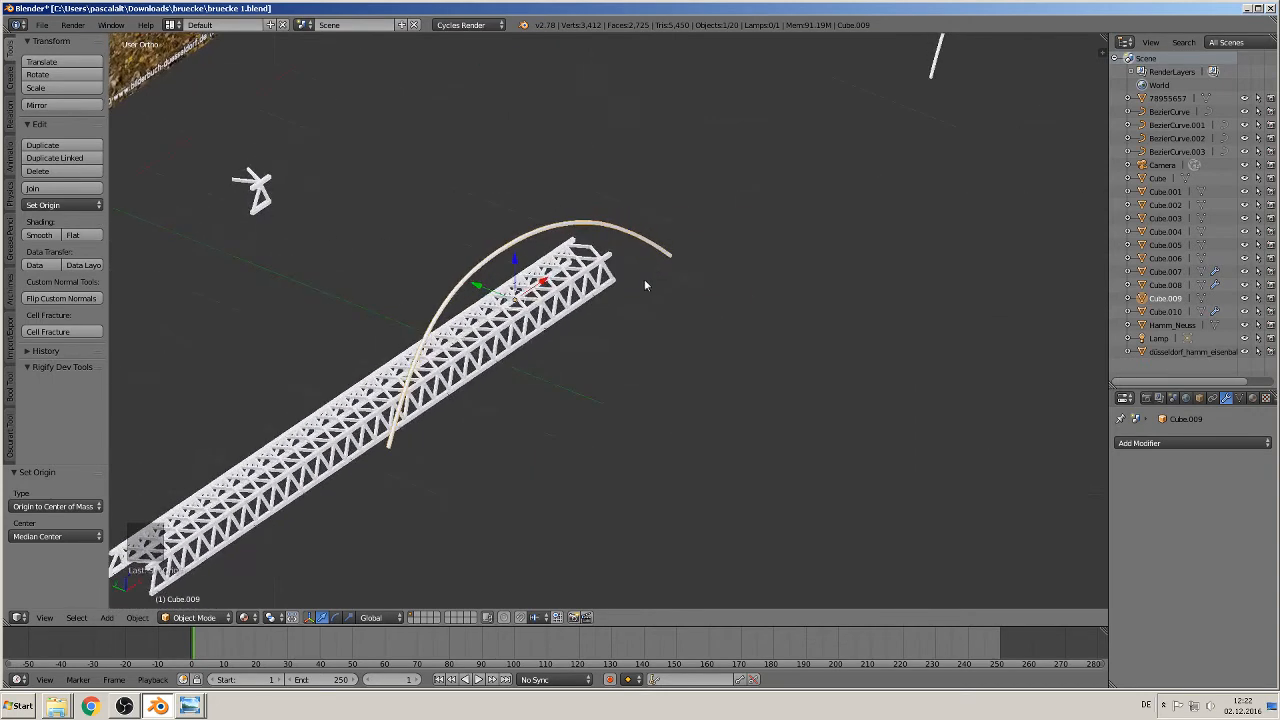
Duplicate the arch and move the copy about 1.32 along Y to the other side of the truss.
{"action": "key", "text": "shift+d"}
{"action": "key", "text": "y"}
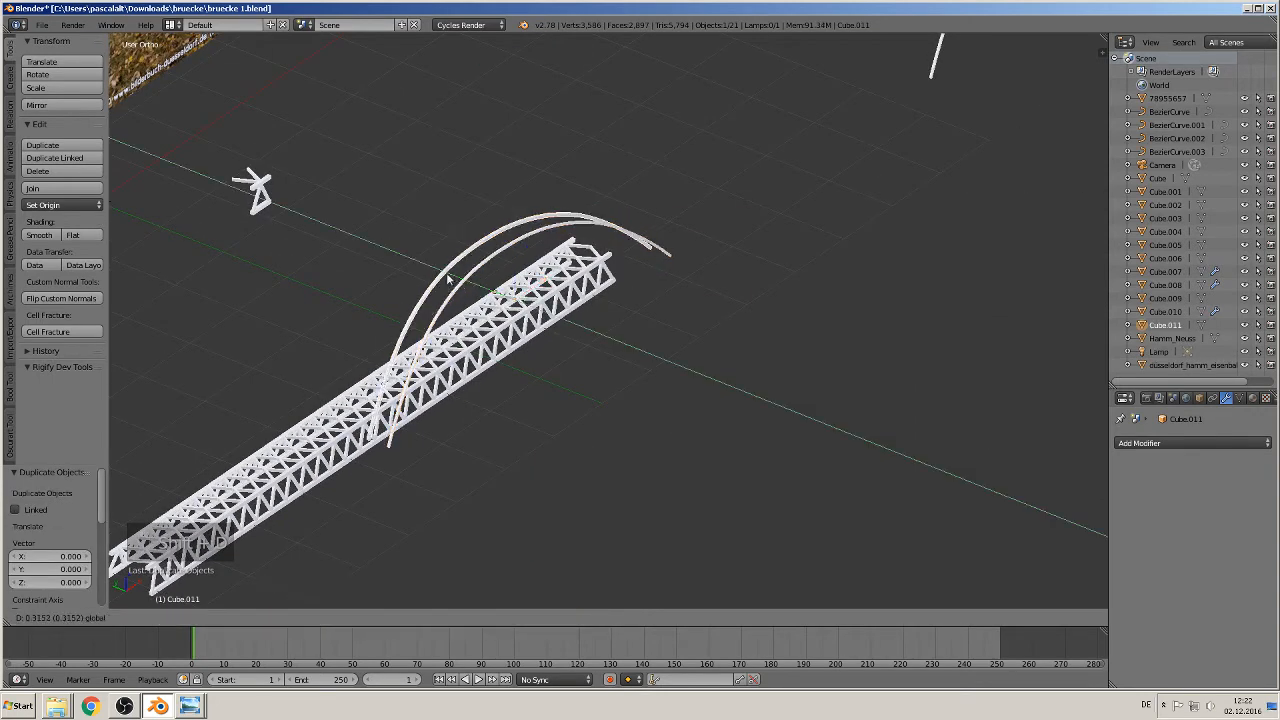
{"action": "left_click", "coordinate": [480, 270]}
{"action": "key", "text": "KP_7"}
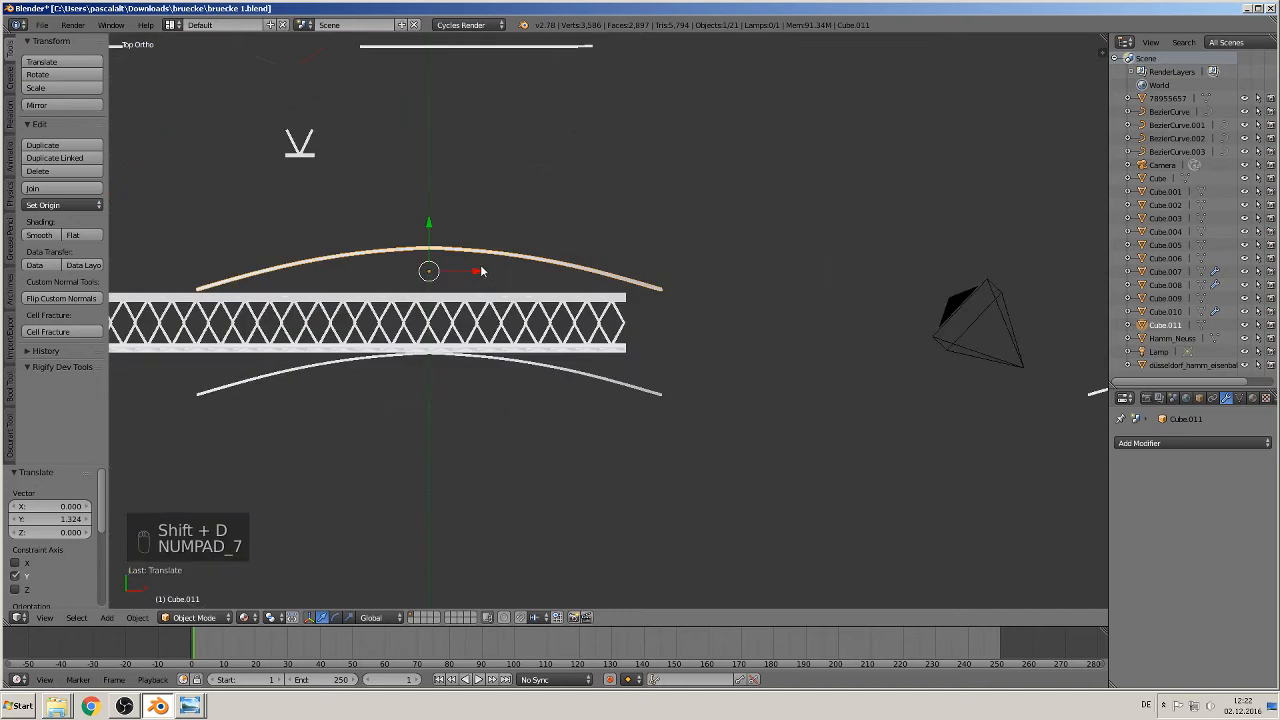
{"action": "middle_click_drag", "start_coordinate": [438, 347], "coordinate": [477, 236]}
Apply rotation and scale to the duplicated arch.
{"action": "key", "text": "KP_7"}
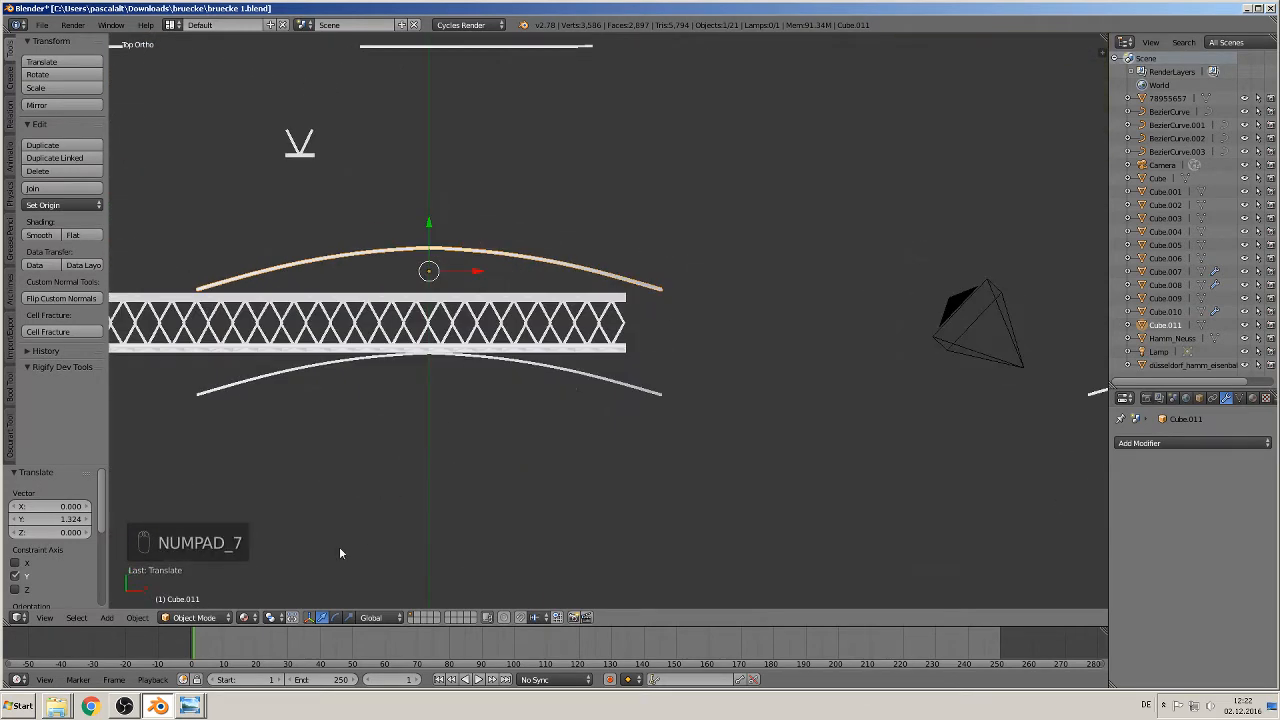
{"action": "left_click", "coordinate": [134, 617]}
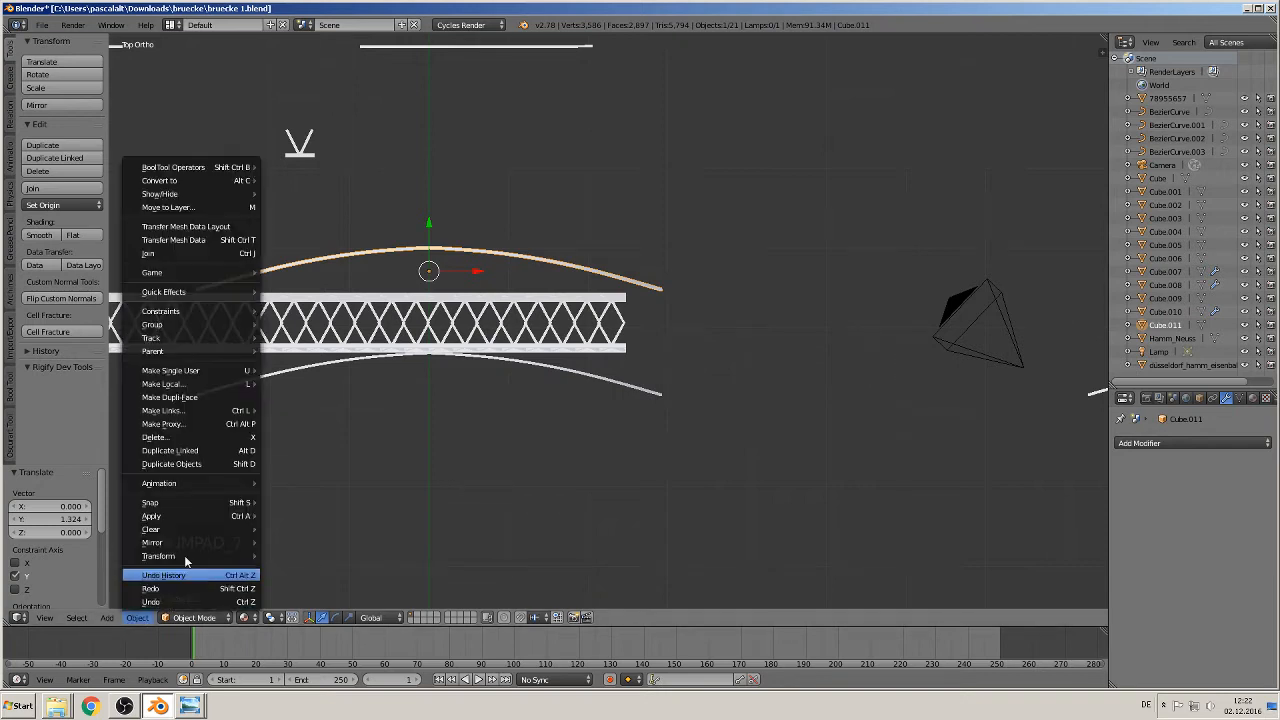
{"action": "mouse_move", "coordinate": [182, 516]}
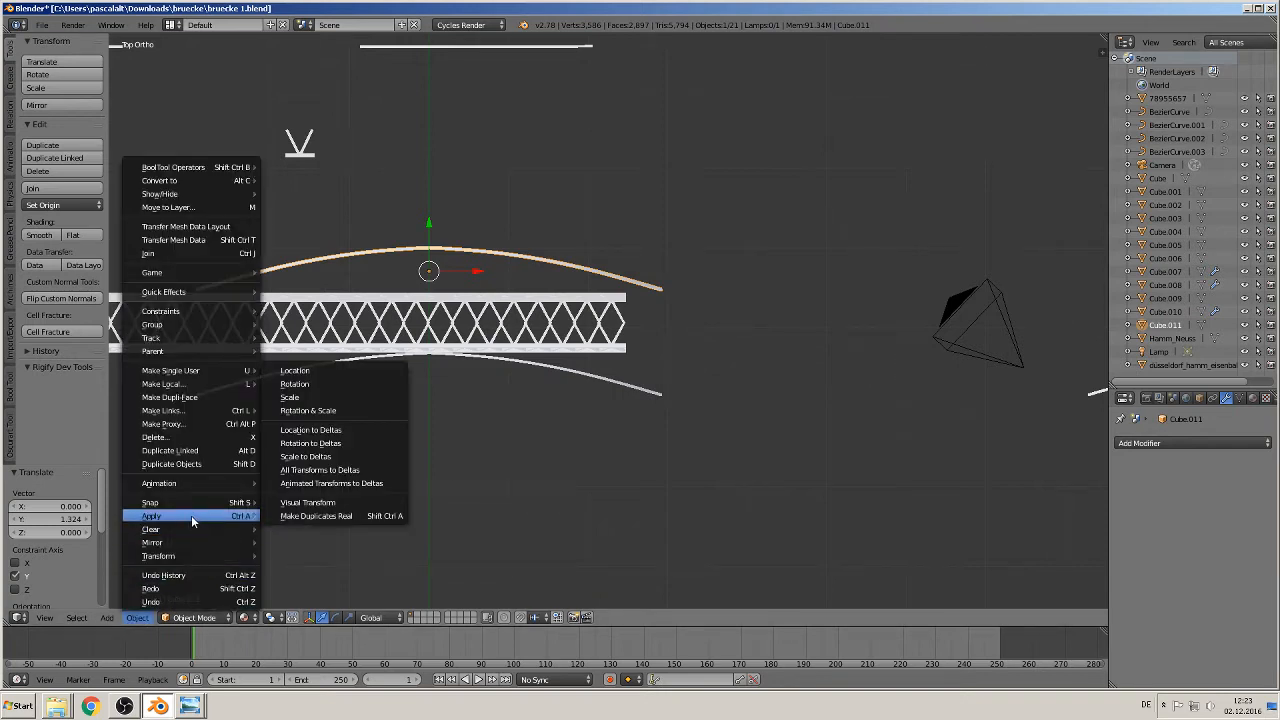
{"action": "left_click", "coordinate": [321, 409]}
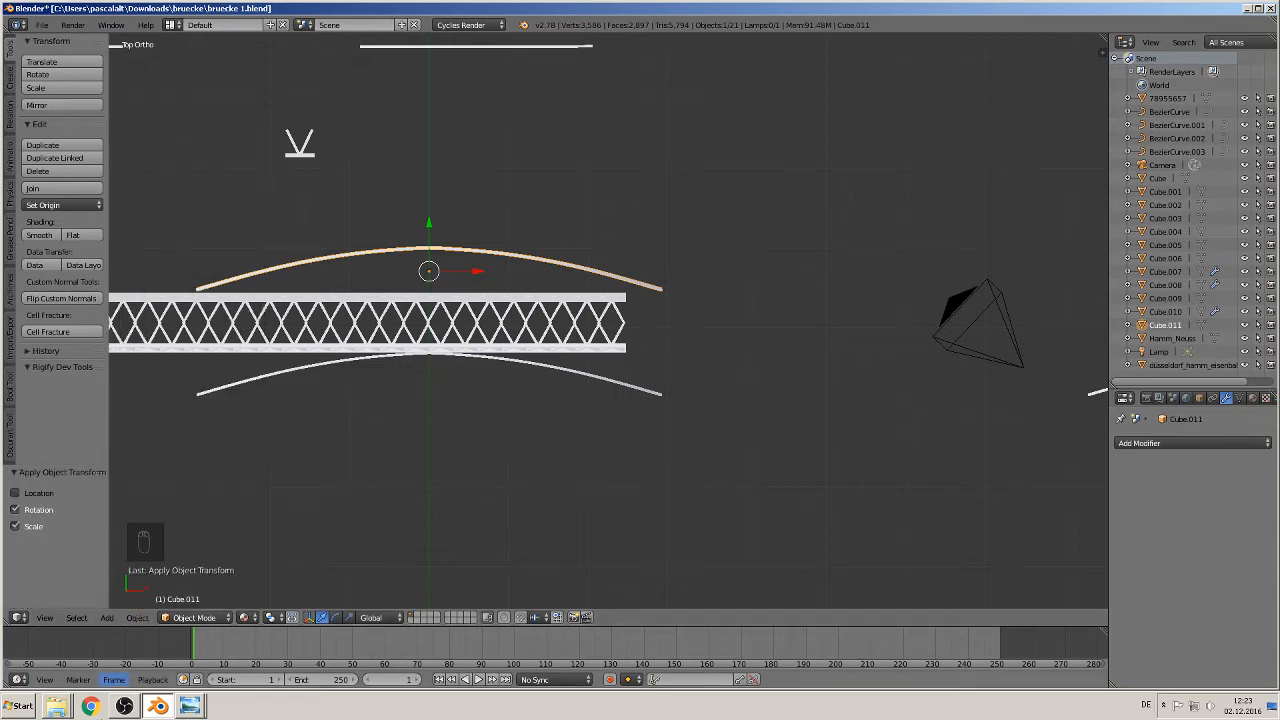
Mirror the duplicated arch across the global Y axis with Interactive Mirror so it curves opposite to the original.
{"action": "middle_click_drag", "start_coordinate": [350, 420], "coordinate": [580, 206]}
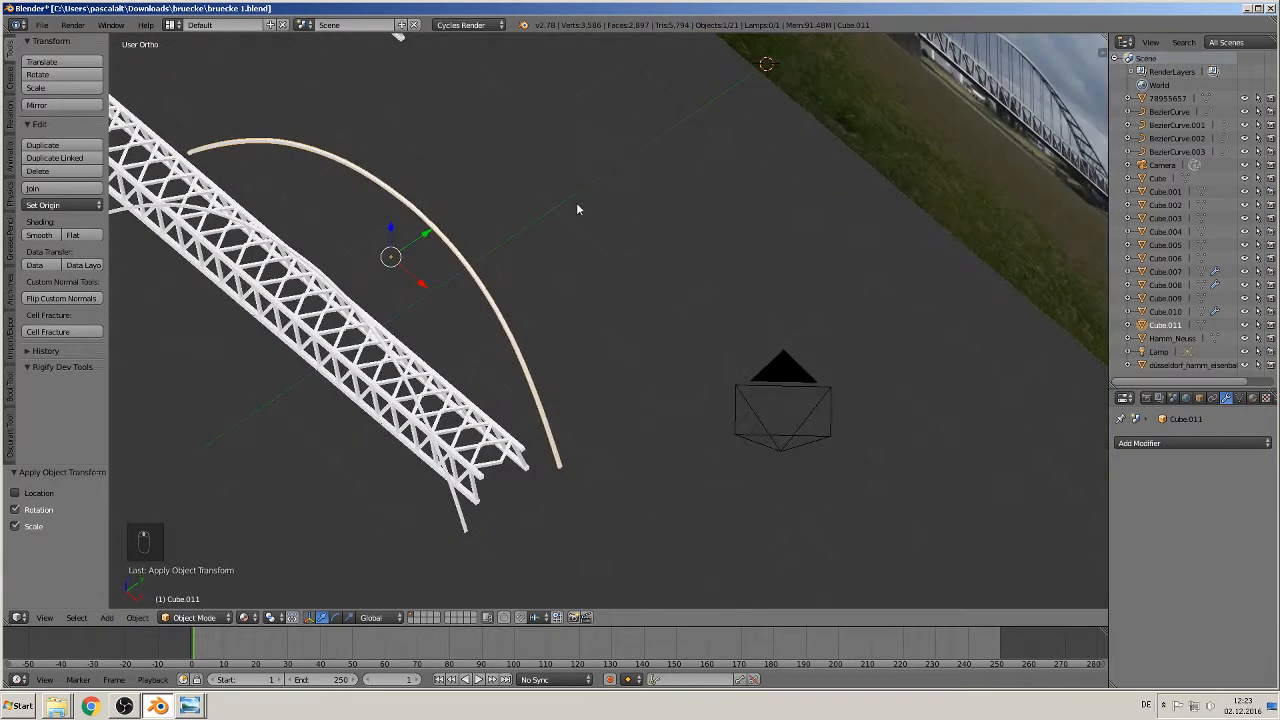
{"action": "left_click", "coordinate": [137, 617]}
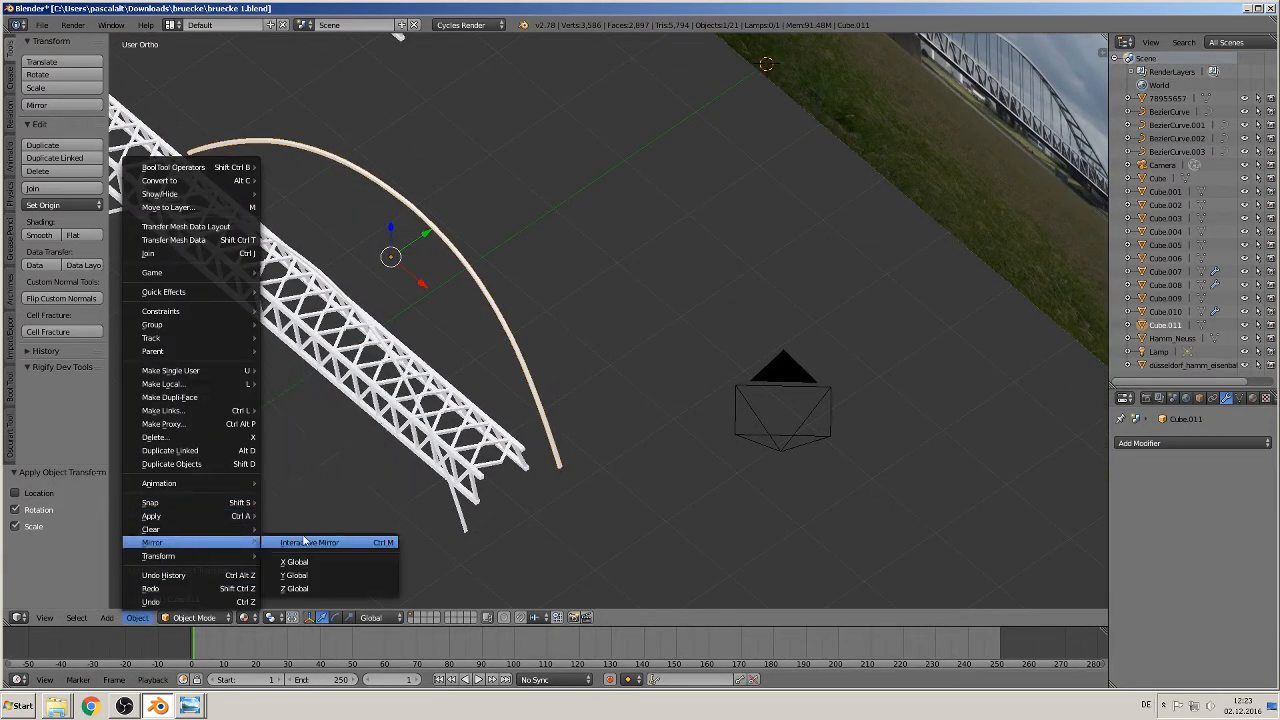
{"action": "left_click", "coordinate": [320, 540]}
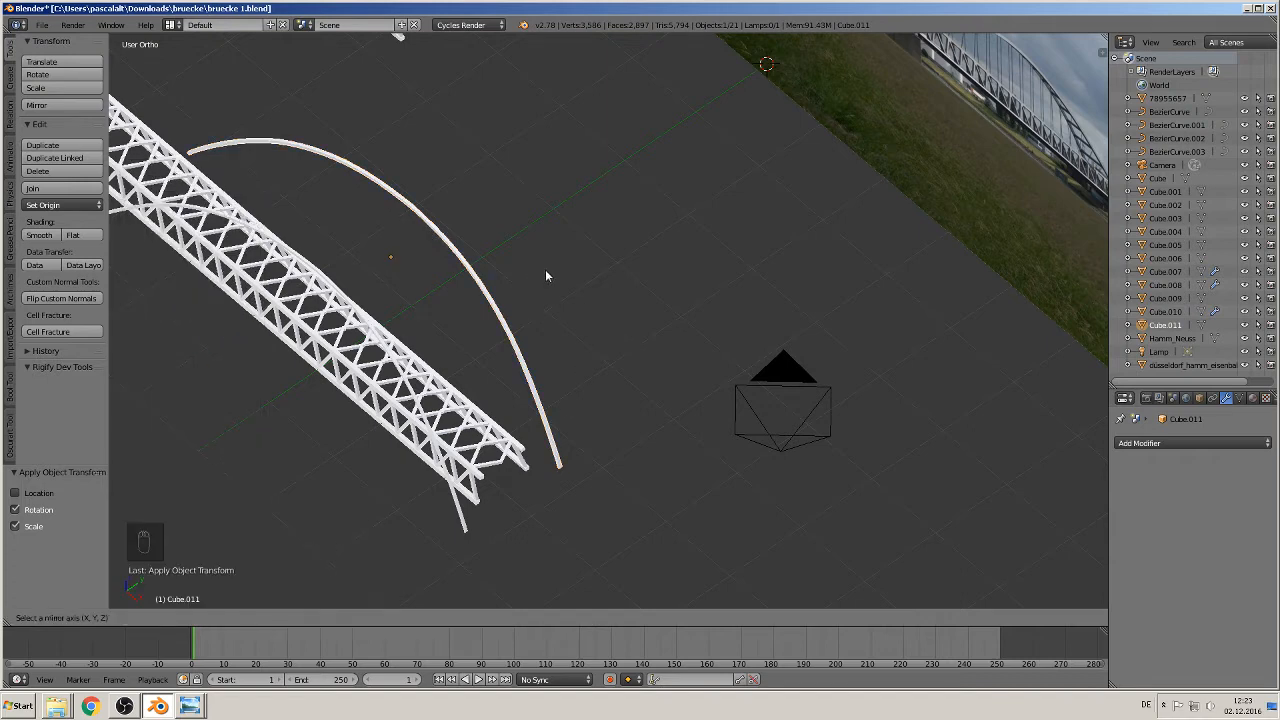
{"action": "middle_click_drag", "start_coordinate": [545, 270], "coordinate": [417, 426]}
{"action": "left_click", "coordinate": [492, 377]}
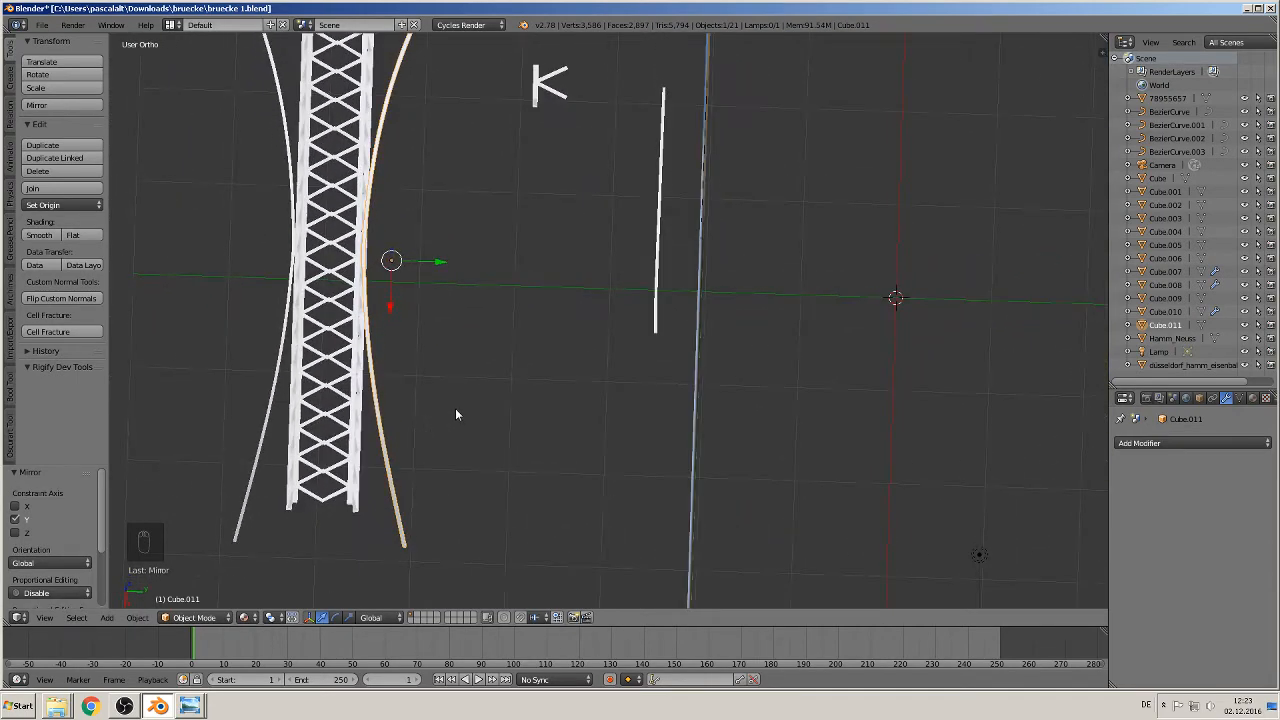
{"action": "key", "text": "KP_7"}
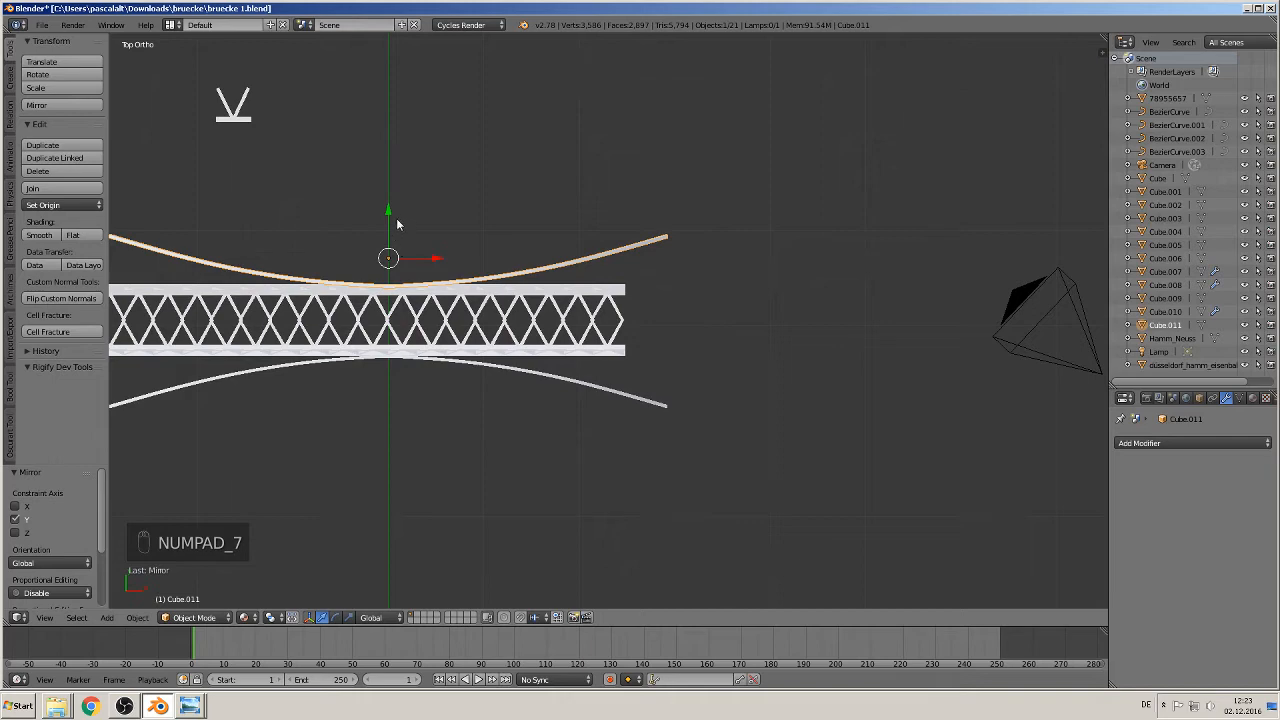
Examine the two opposing arches and their alignment with the truss from the side, at an angle and from above.
{"action": "middle_click_drag", "start_coordinate": [396, 224], "coordinate": [413, 289]}
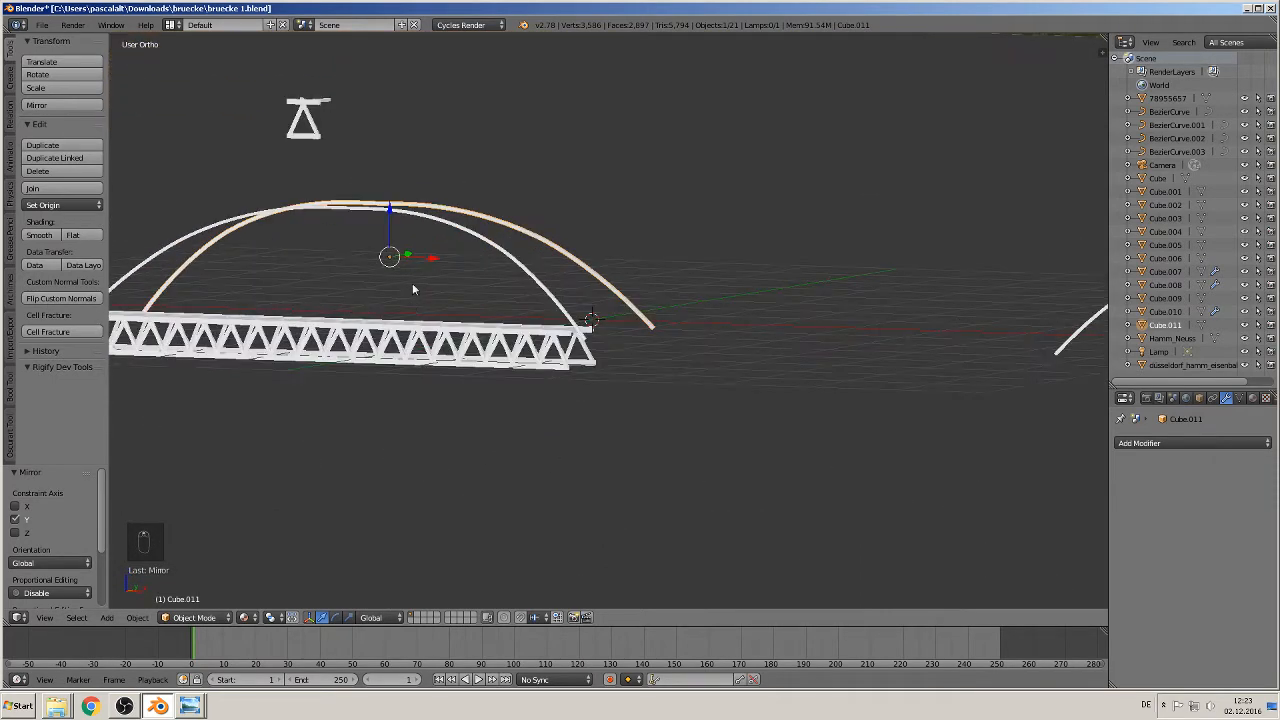
{"action": "key", "text": "a"}
{"action": "middle_click_drag", "start_coordinate": [383, 214], "coordinate": [524, 286]}
{"action": "middle_click_drag", "start_coordinate": [436, 288], "coordinate": [434, 177]}
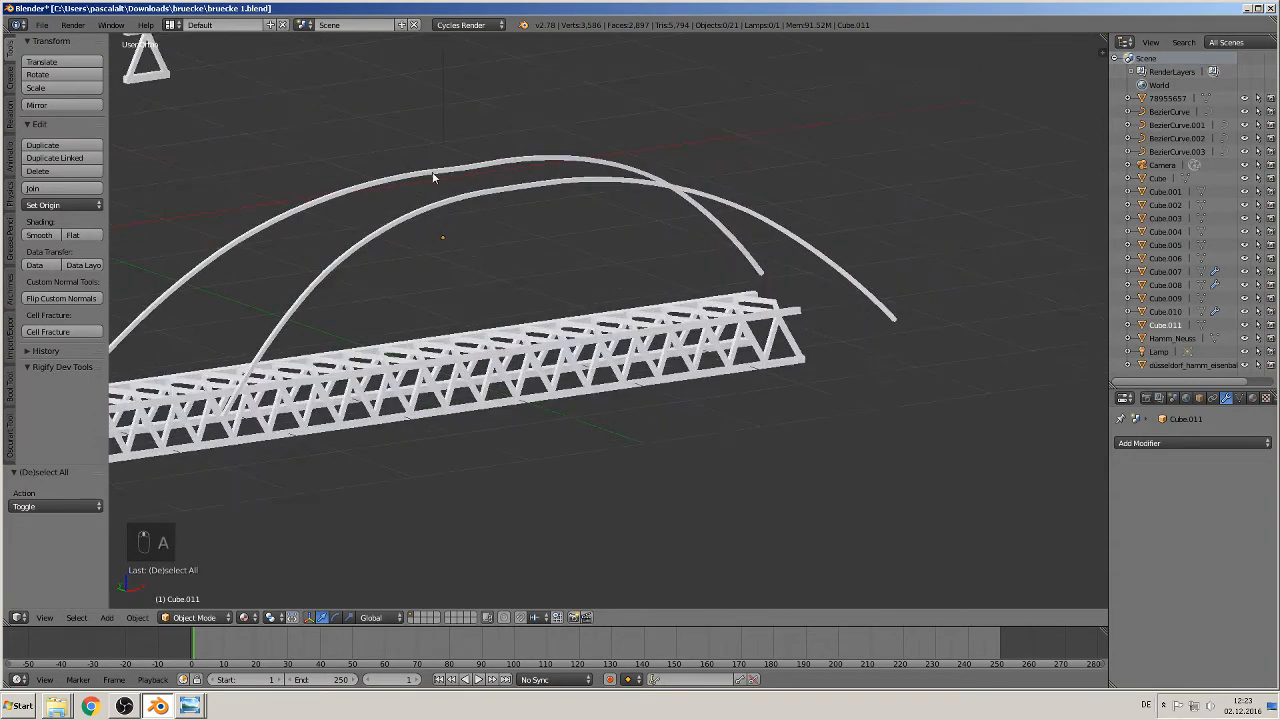
{"action": "middle_click_drag", "start_coordinate": [494, 252], "coordinate": [502, 330]}
{"action": "key", "text": "Tab"}
{"action": "scroll", "coordinate": [494, 289], "scroll_direction": "up", "scroll_amount": 2}
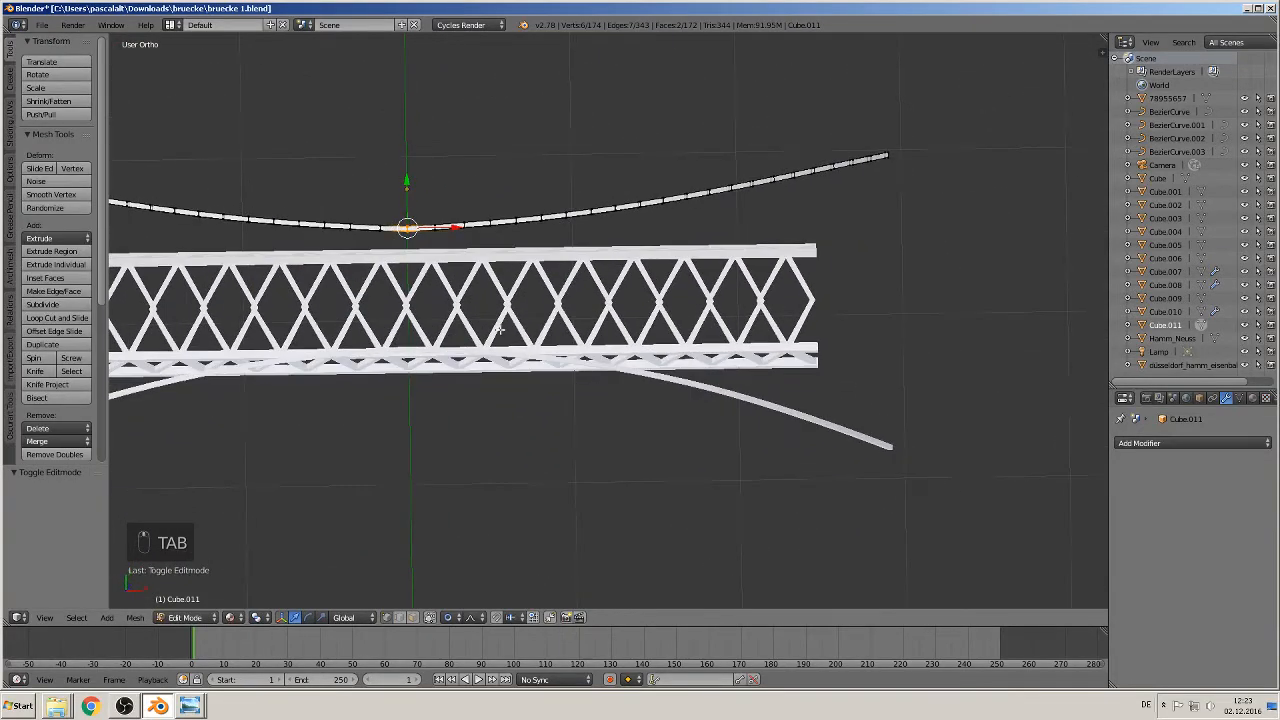
{"action": "key", "text": "KP_7"}
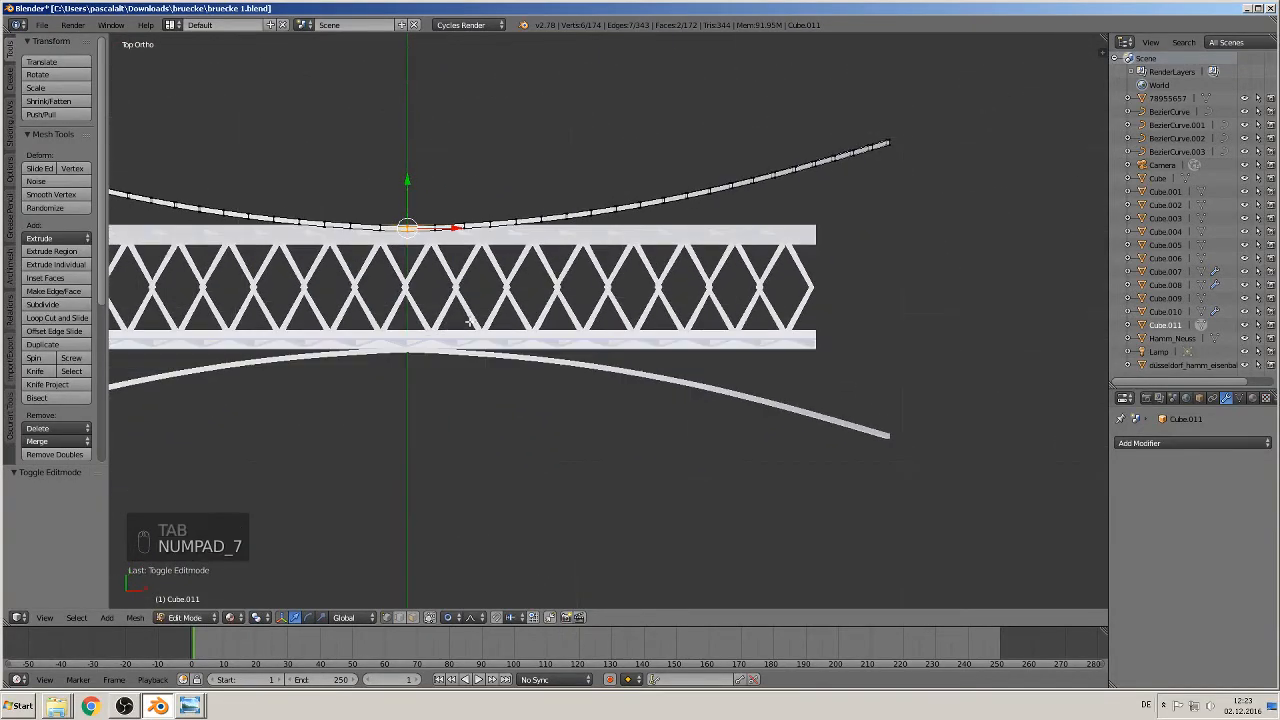
{"action": "key", "text": "Tab"}
Join the two opposing arches on either side of the truss into one object.
{"action": "right_click", "coordinate": [568, 370]}
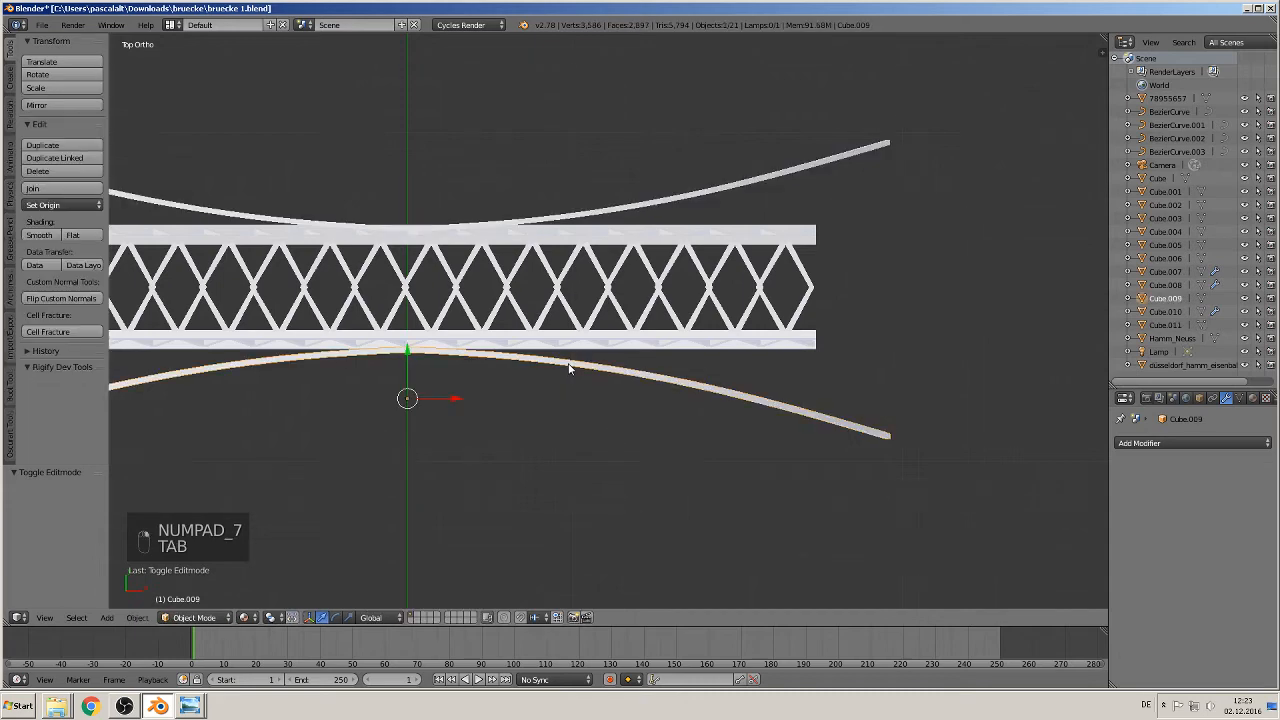
{"action": "right_click", "coordinate": [612, 207], "text": "shift"}
{"action": "left_click", "coordinate": [57, 188]}
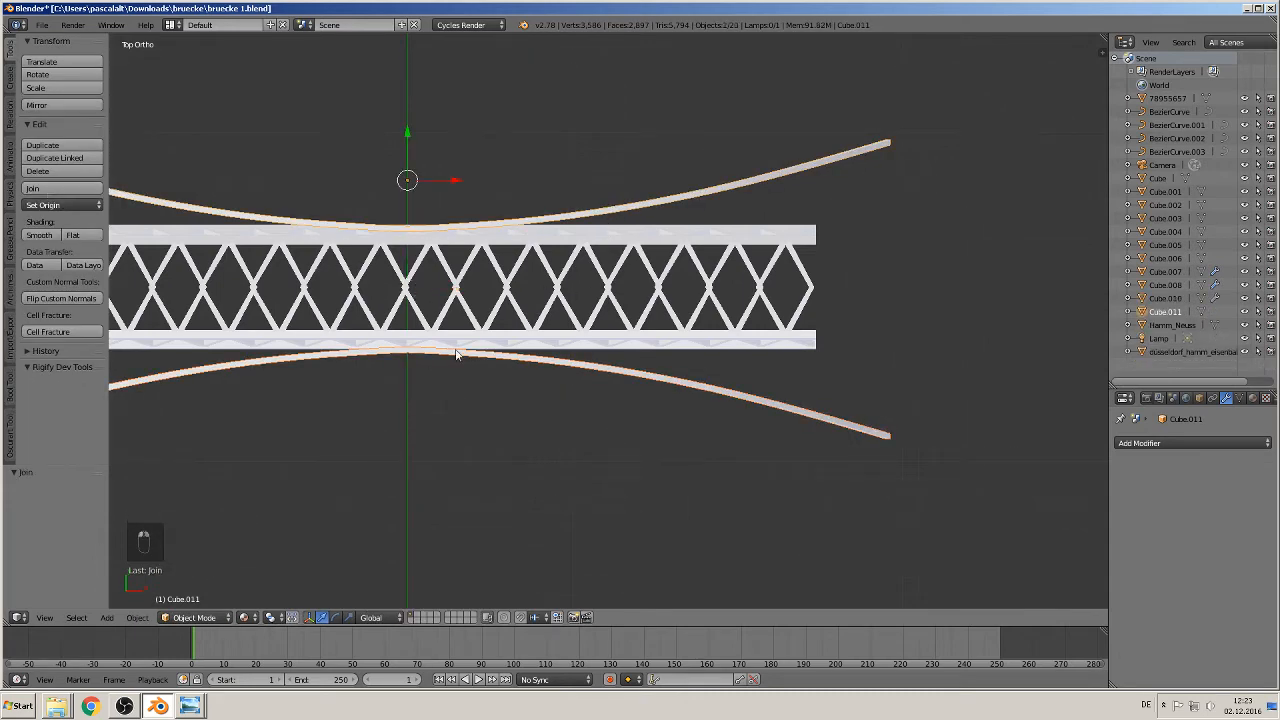
{"action": "middle_click_drag", "start_coordinate": [539, 463], "coordinate": [768, 458], "text": "shift"}
Scale the crown faces of both arches outward along Y by about 1.06, with smooth proportional editing at a size of about 0.83.
{"action": "key", "text": "Tab"}
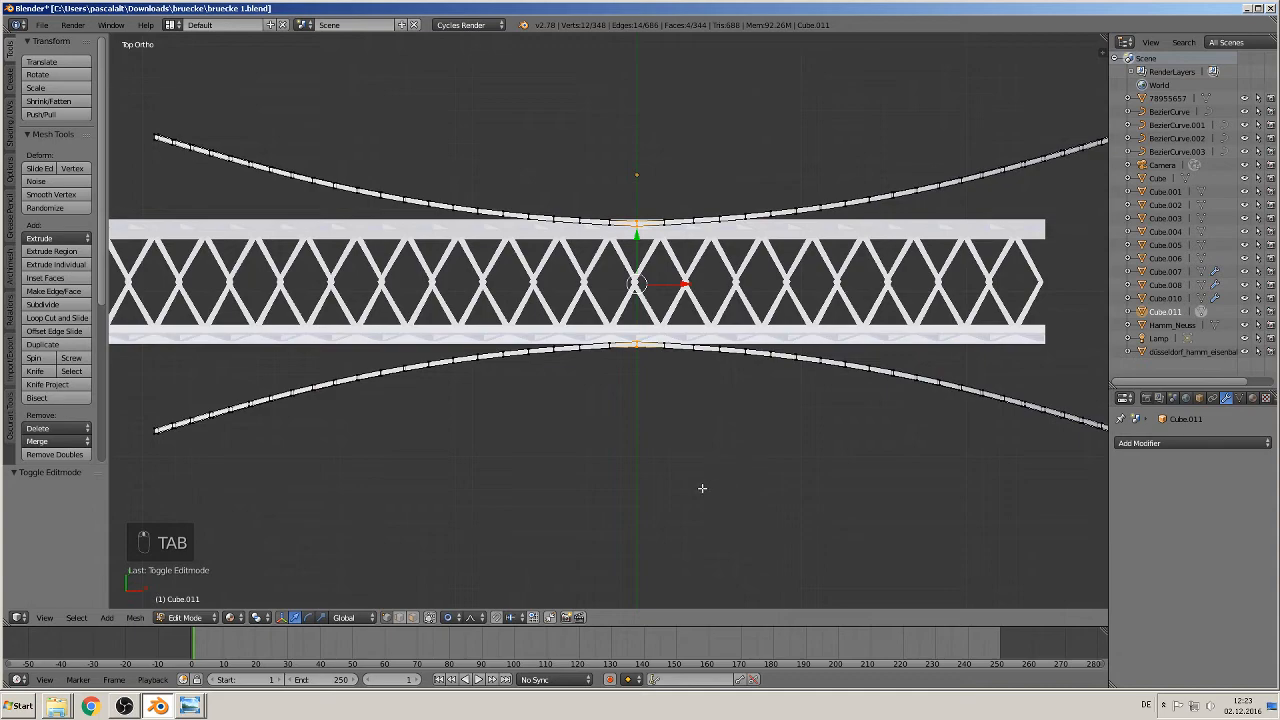
{"action": "middle_click_drag", "start_coordinate": [580, 417], "coordinate": [602, 330]}
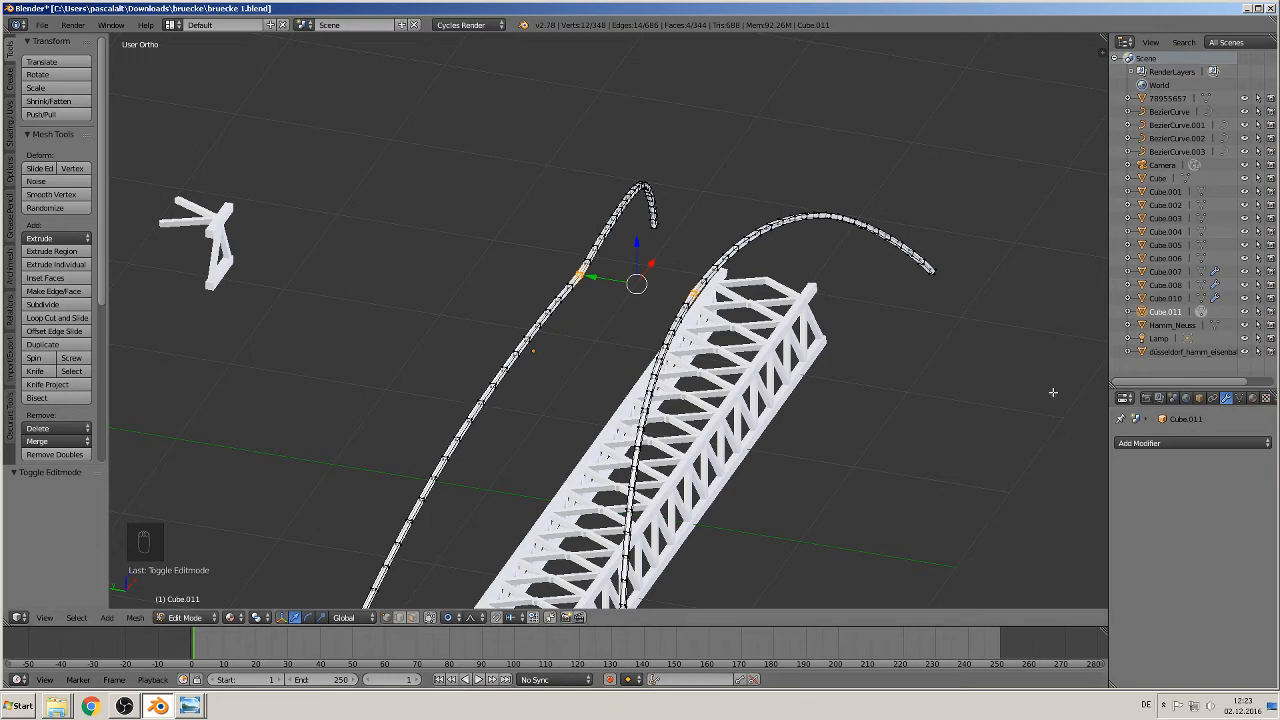
{"action": "key", "text": "s"}
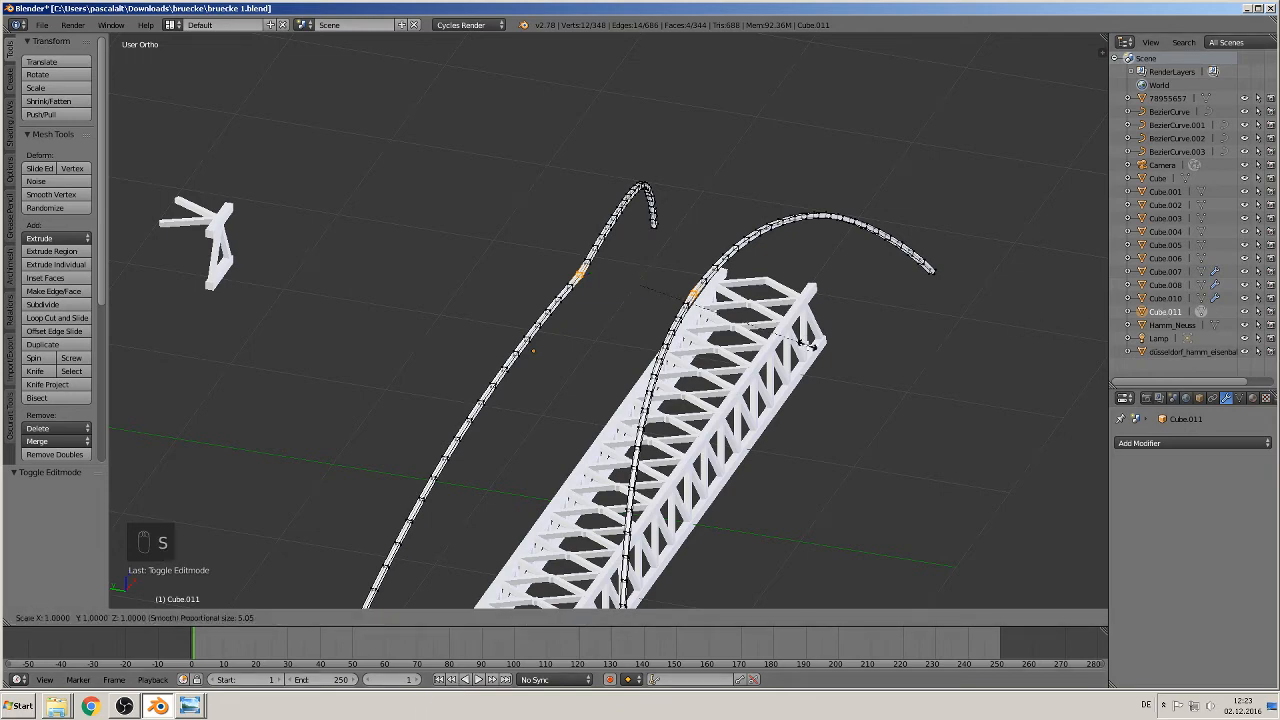
{"action": "key", "text": "y"}
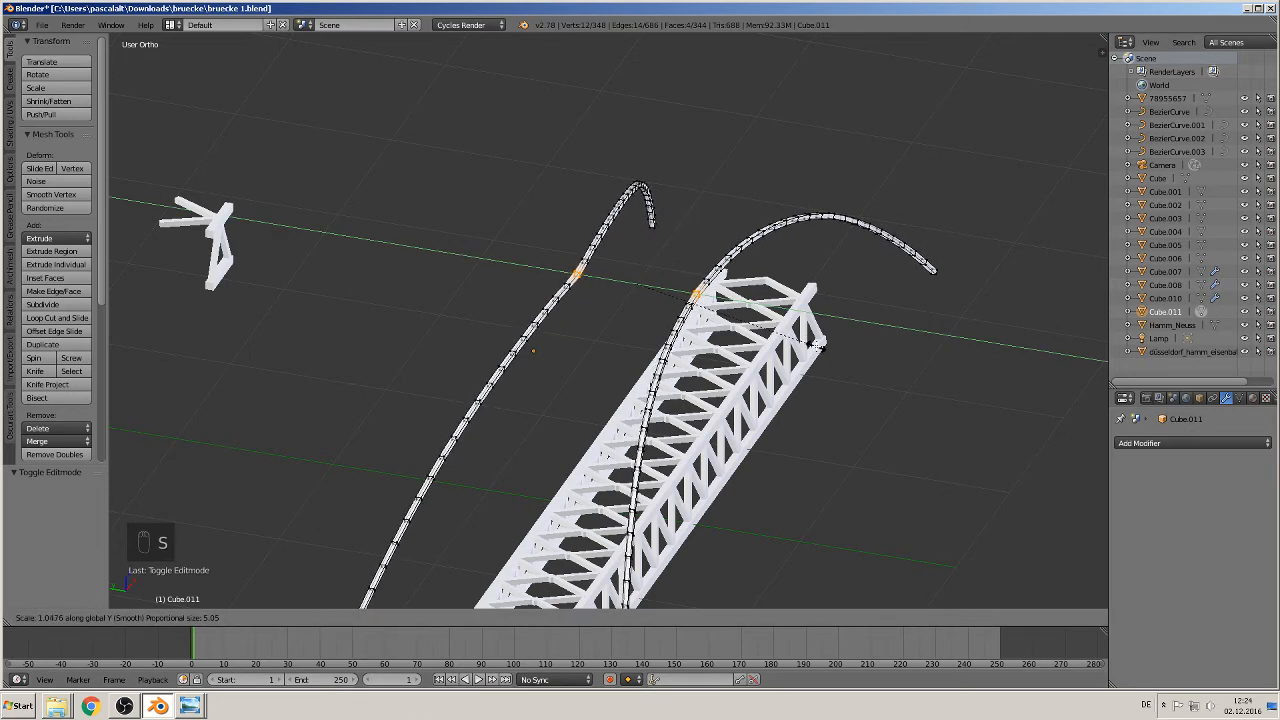
{"action": "scroll", "coordinate": [820, 345], "scroll_direction": "up", "scroll_amount": 12}
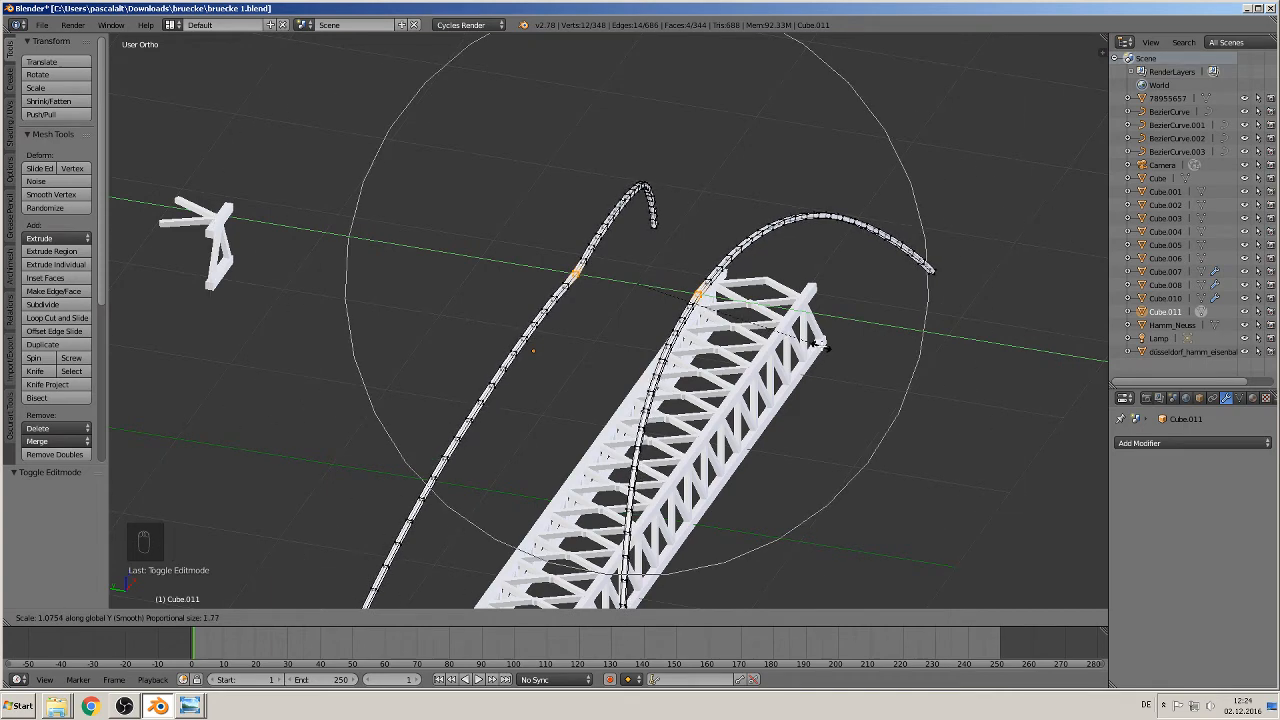
{"action": "scroll", "coordinate": [820, 345], "scroll_direction": "up", "scroll_amount": 6}
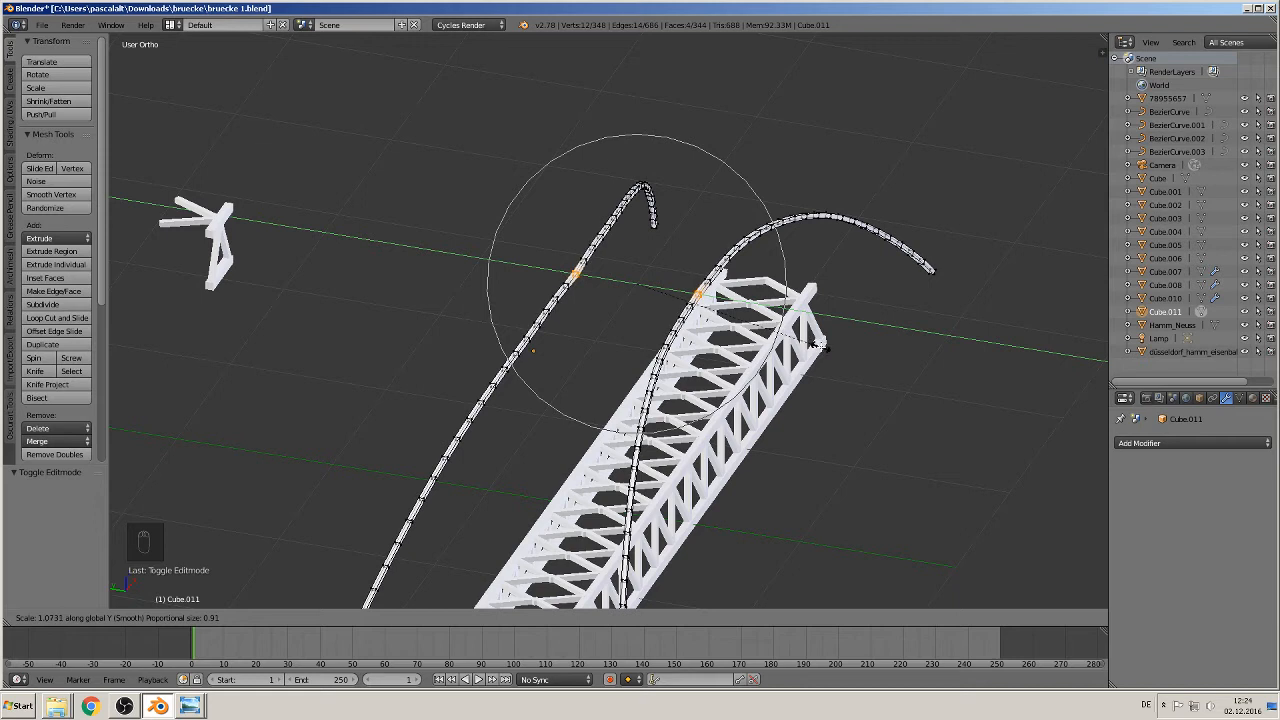
{"action": "scroll", "coordinate": [822, 349], "scroll_direction": "down", "scroll_amount": 4}
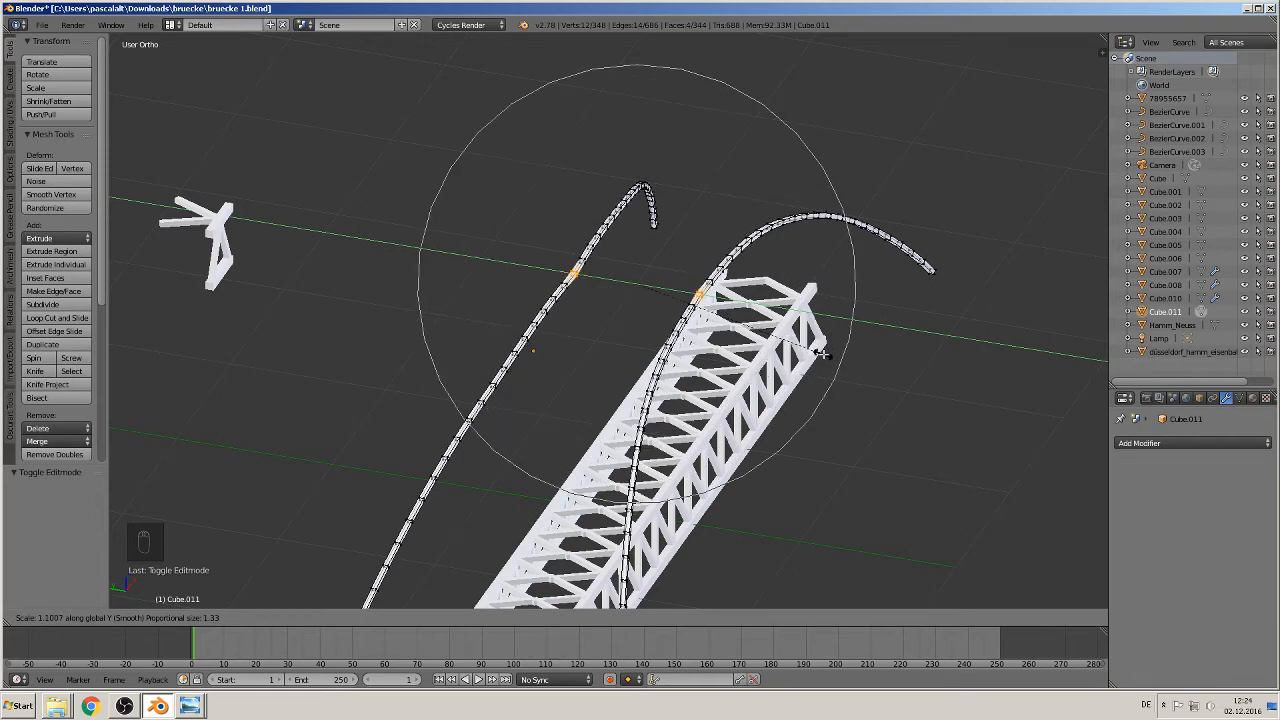
{"action": "scroll", "coordinate": [826, 354], "scroll_direction": "down", "scroll_amount": 4}
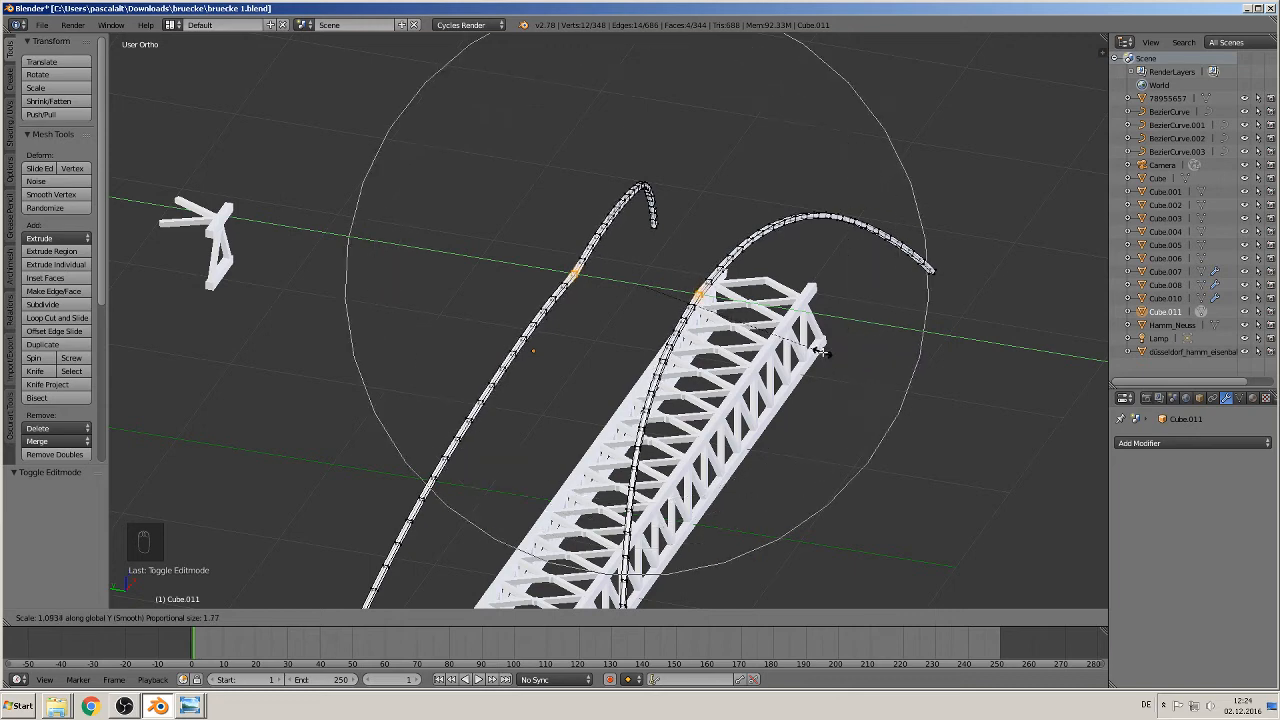
{"action": "scroll", "coordinate": [822, 350], "scroll_direction": "up", "scroll_amount": 6}
{"action": "scroll", "coordinate": [822, 351], "scroll_direction": "up", "scroll_amount": 3}
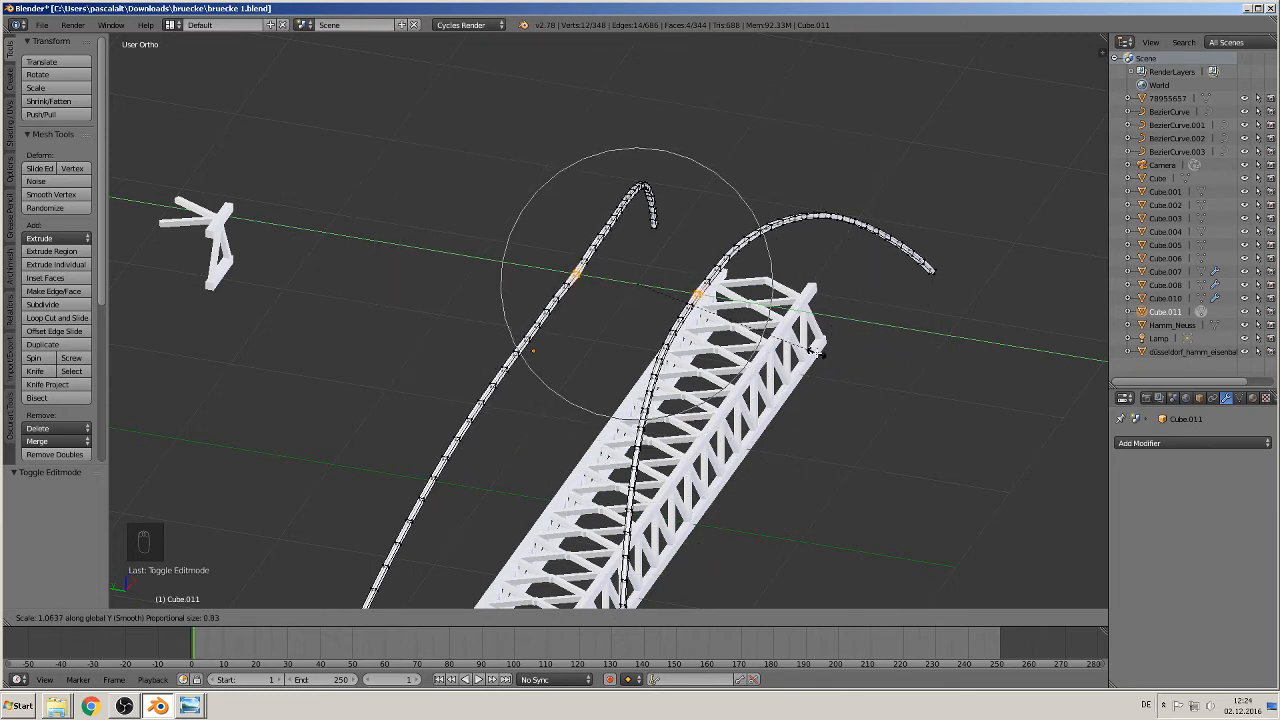
{"action": "left_click", "coordinate": [822, 354]}
{"action": "key", "text": "Tab"}
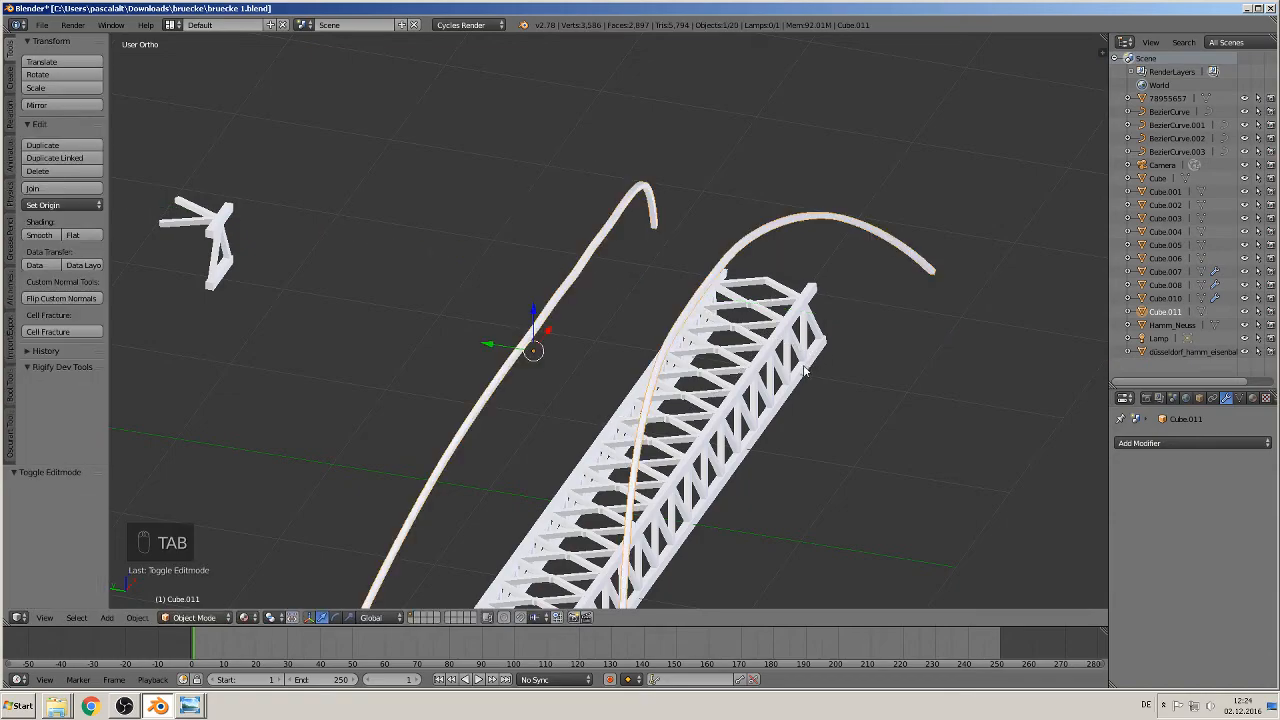
Examine the adjusted arch crowns and their alignment with the truss from the end, at an angle and from above.
{"action": "middle_click_drag", "start_coordinate": [822, 354], "coordinate": [535, 321]}
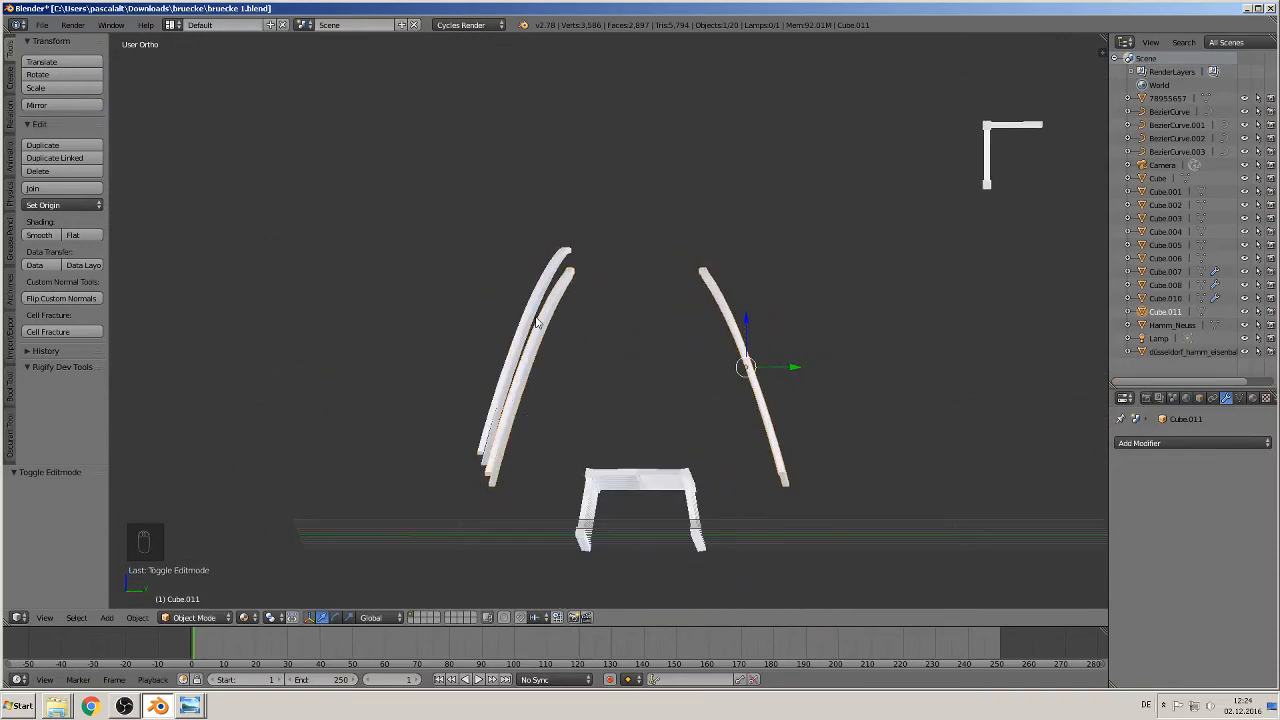
{"action": "scroll", "coordinate": [601, 288], "scroll_direction": "up", "scroll_amount": 2}
{"action": "key", "text": "Tab"}
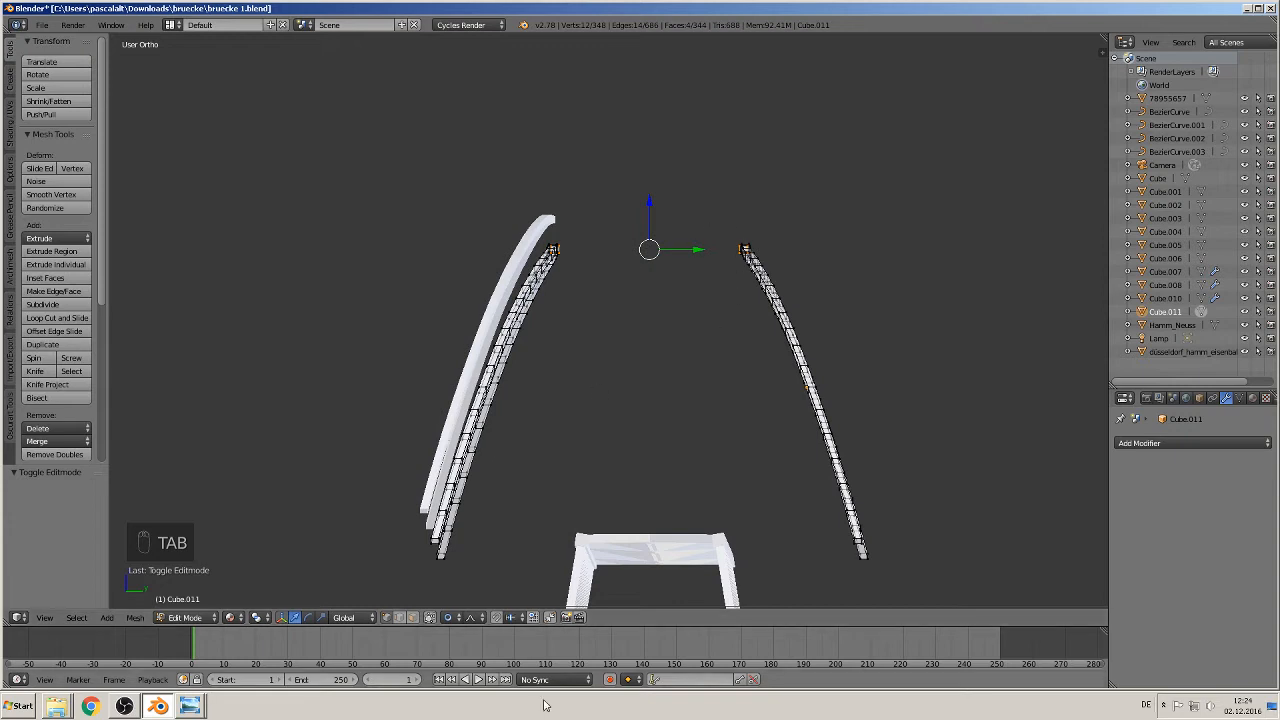
{"action": "left_click", "coordinate": [450, 617]}
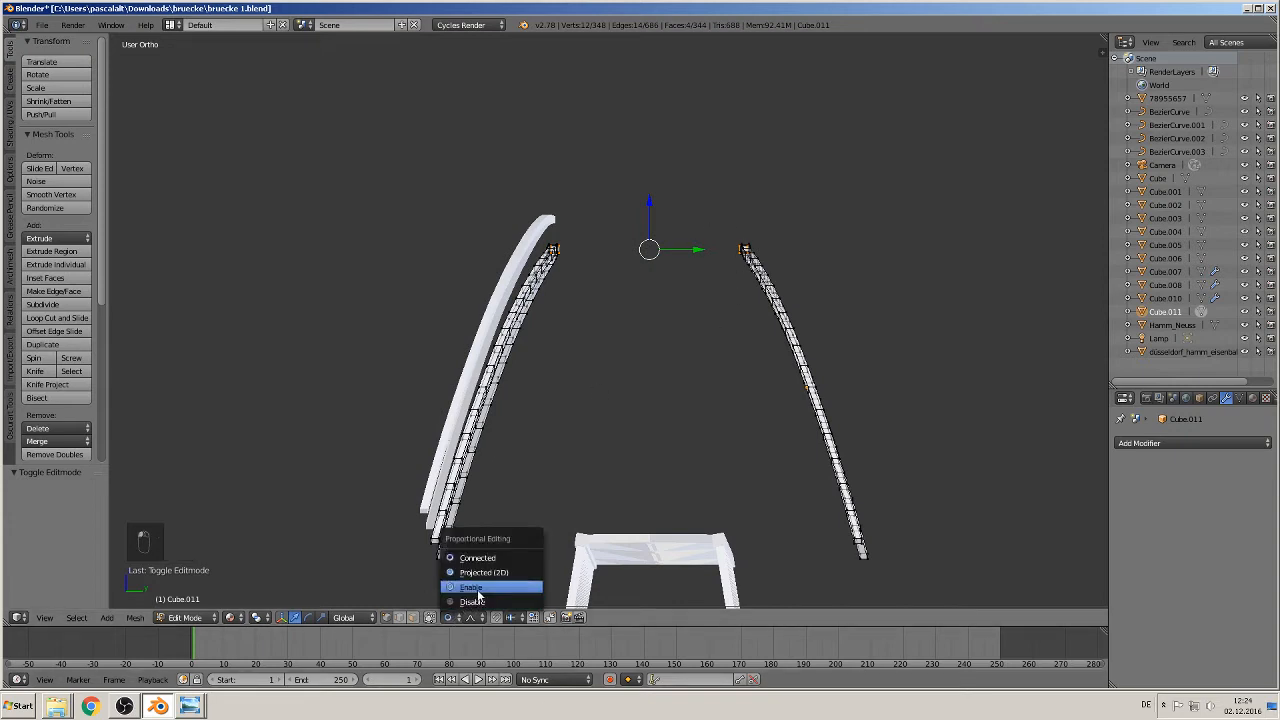
{"action": "key", "text": "Tab"}
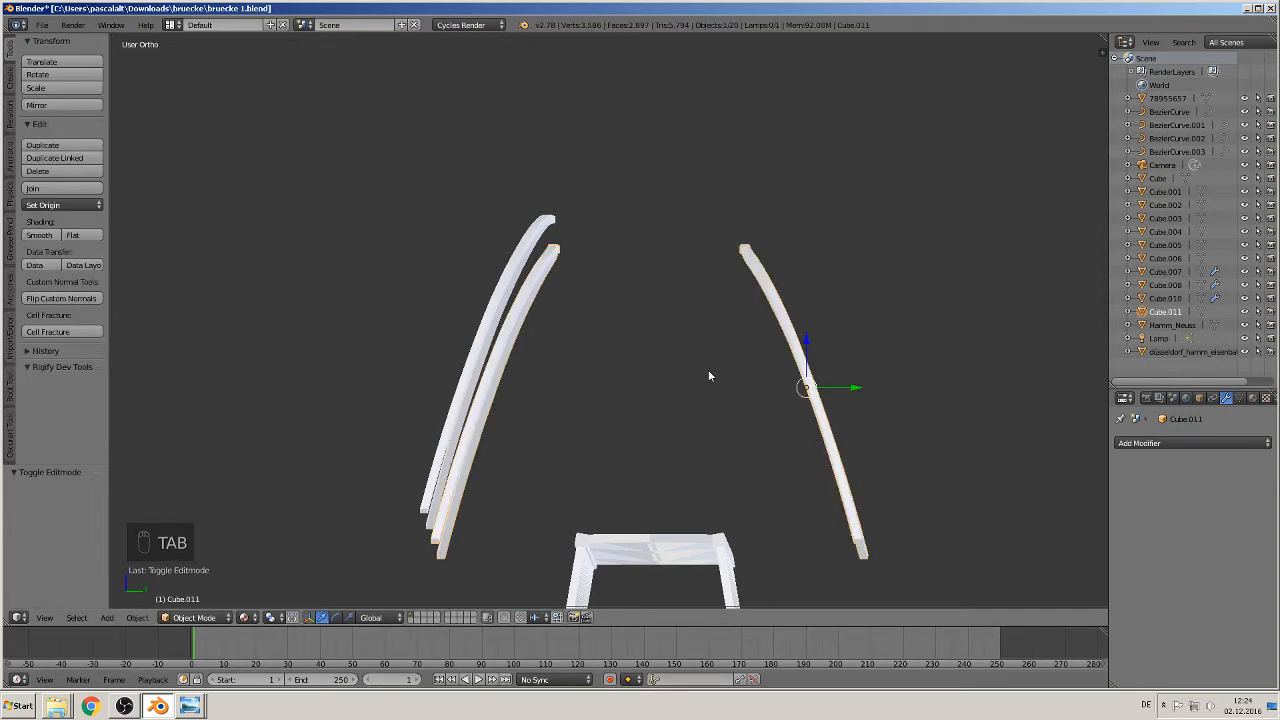
{"action": "middle_click_drag", "start_coordinate": [708, 370], "coordinate": [837, 536]}
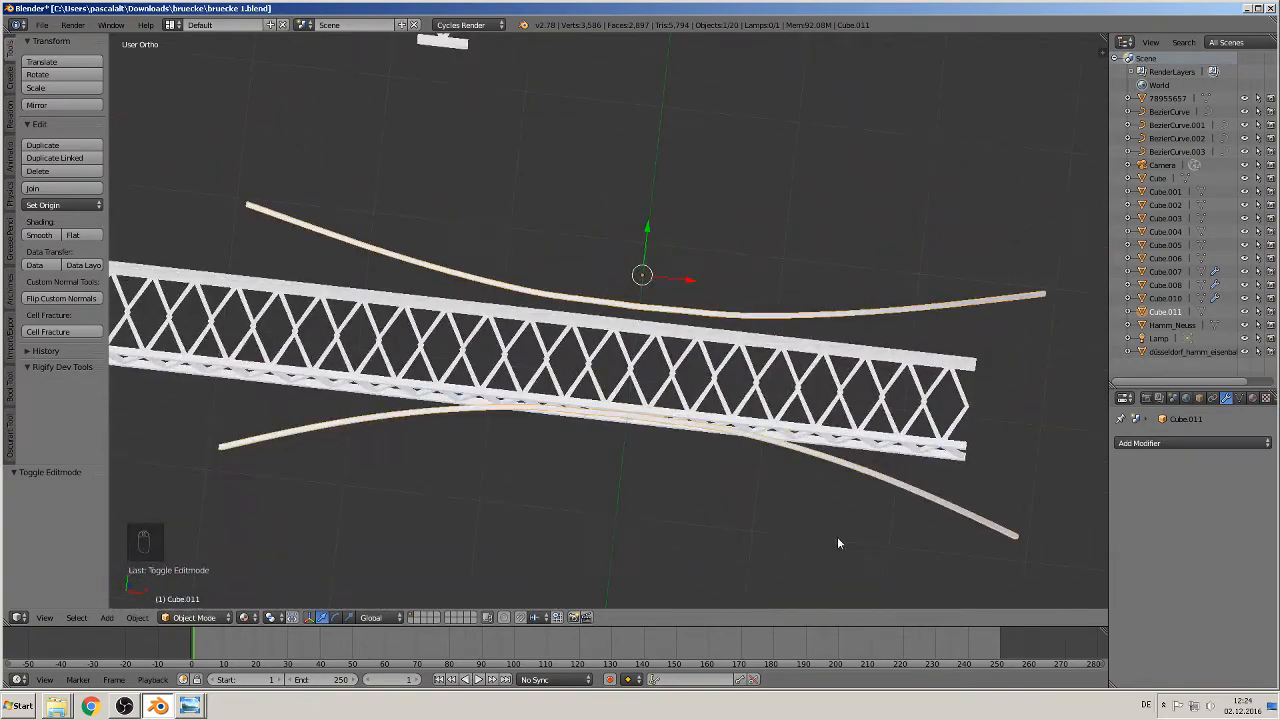
{"action": "key", "text": "KP_7"}
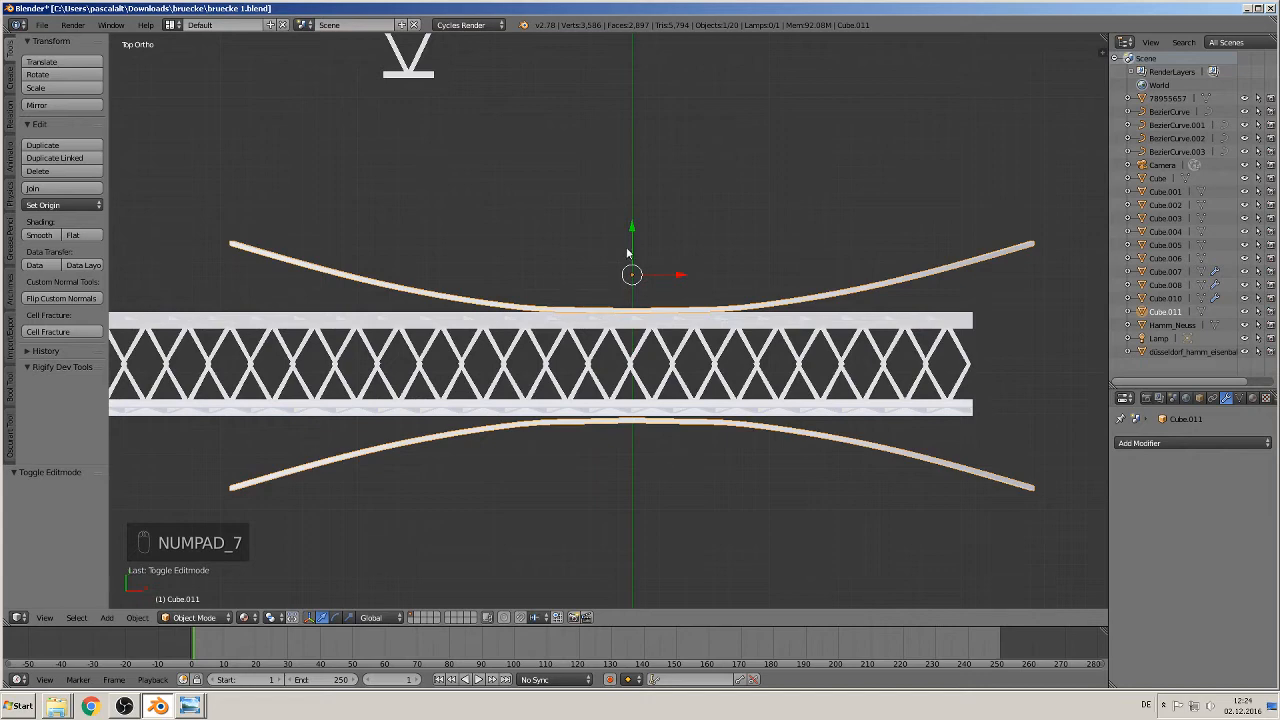
Scale the entire geometry of both arches along the Y axis to about three quarters, bringing them closer together over the truss.
{"action": "right_click", "coordinate": [613, 312]}
{"action": "right_click", "coordinate": [571, 316]}
{"action": "right_click", "coordinate": [567, 314]}
{"action": "right_click", "coordinate": [564, 312]}
{"action": "key", "text": "Tab"}
{"action": "key", "text": "a"}
{"action": "key", "text": "a"}
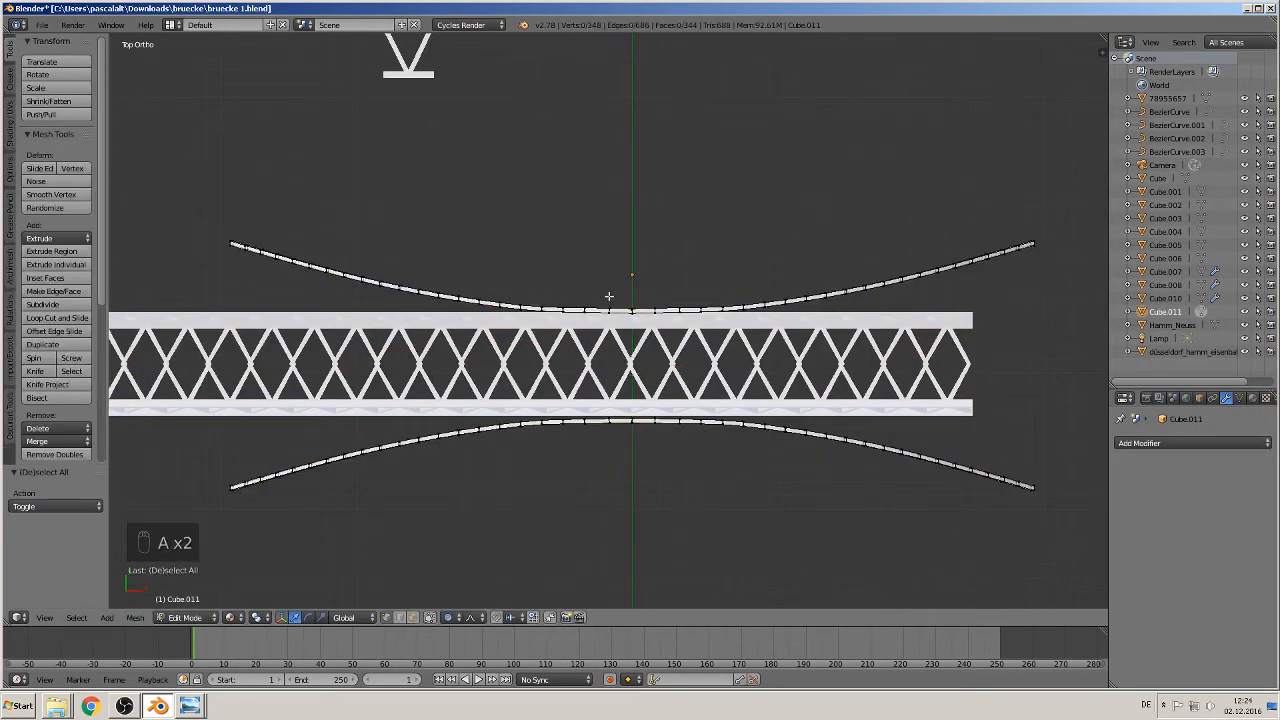
{"action": "key", "text": "a"}
{"action": "key", "text": "a"}
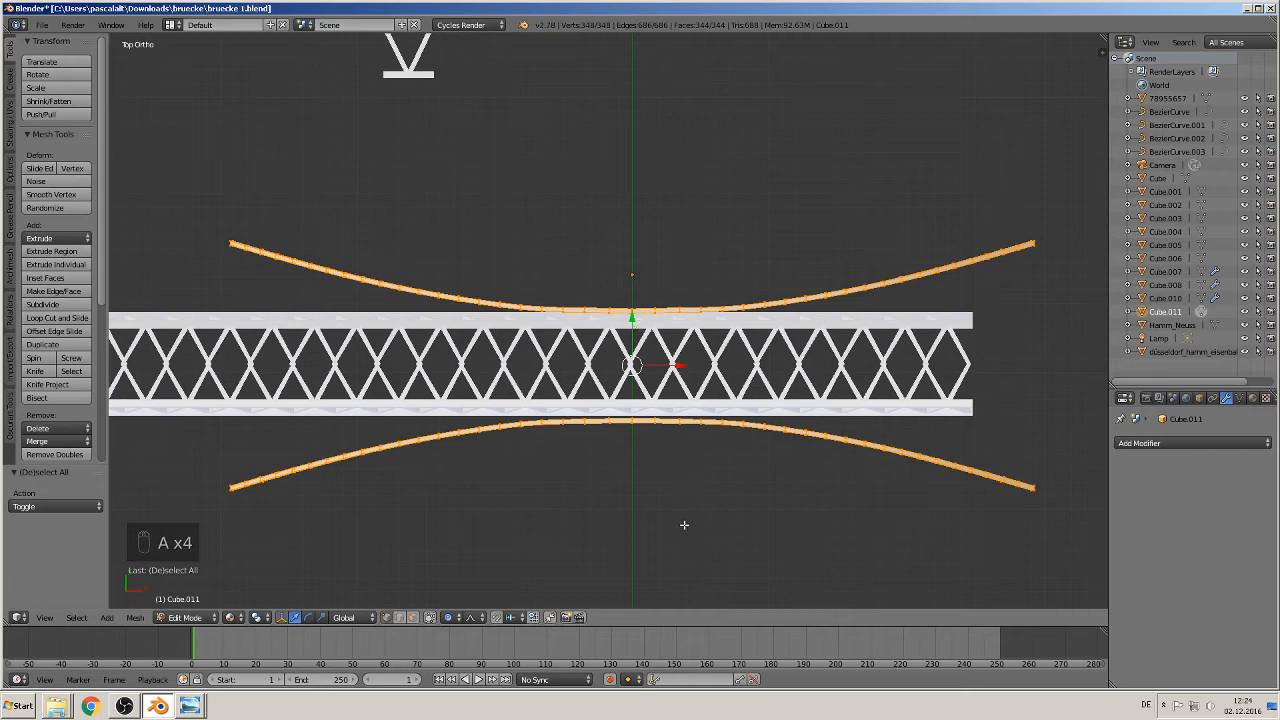
{"action": "key", "text": "s"}
{"action": "key", "text": "y"}
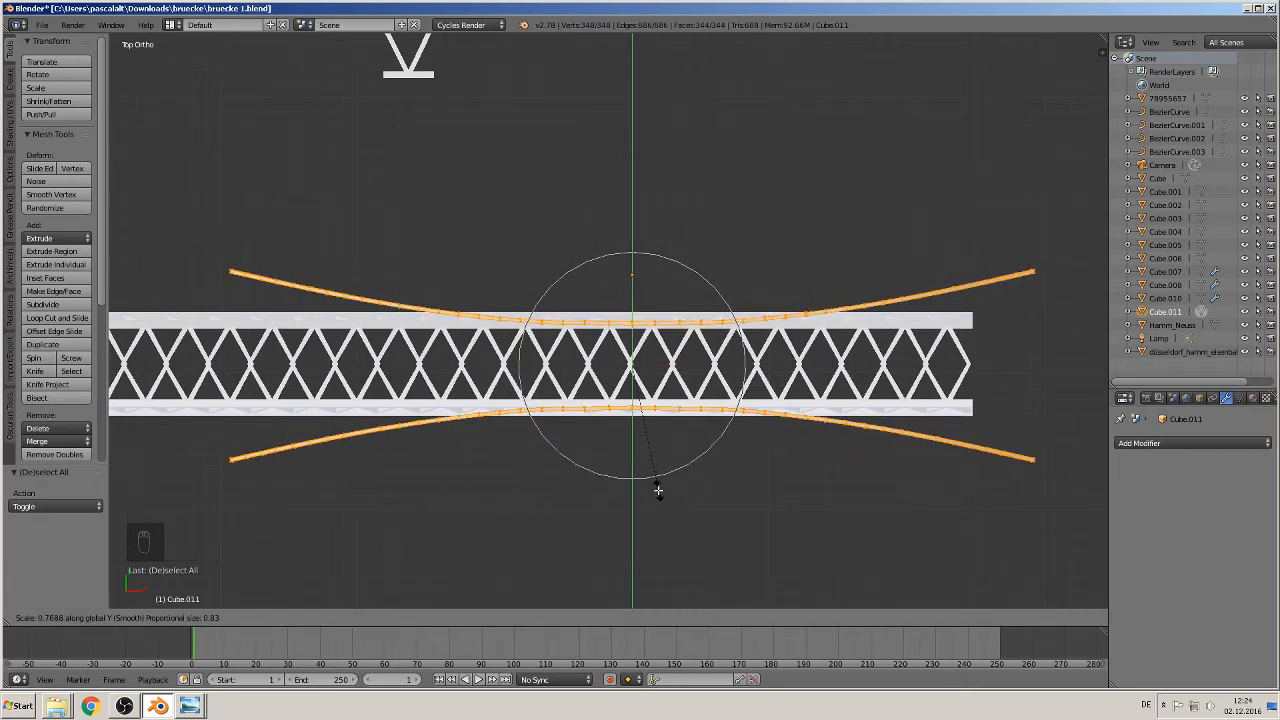
{"action": "left_click", "coordinate": [652, 477]}
Shift both arches 0.019 along the Y axis and disable proportional editing.
{"action": "left_click_drag", "start_coordinate": [638, 325], "coordinate": [629, 322]}
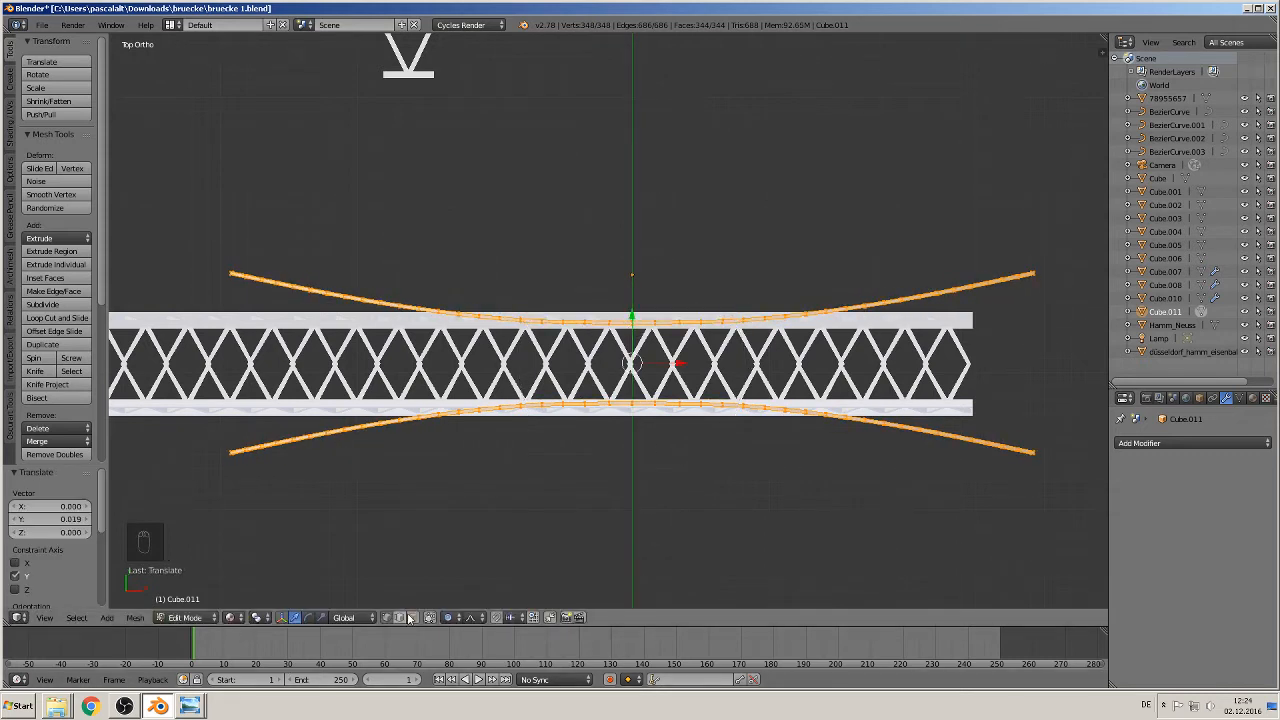
{"action": "left_click", "coordinate": [450, 617]}
{"action": "left_click", "coordinate": [470, 602]}
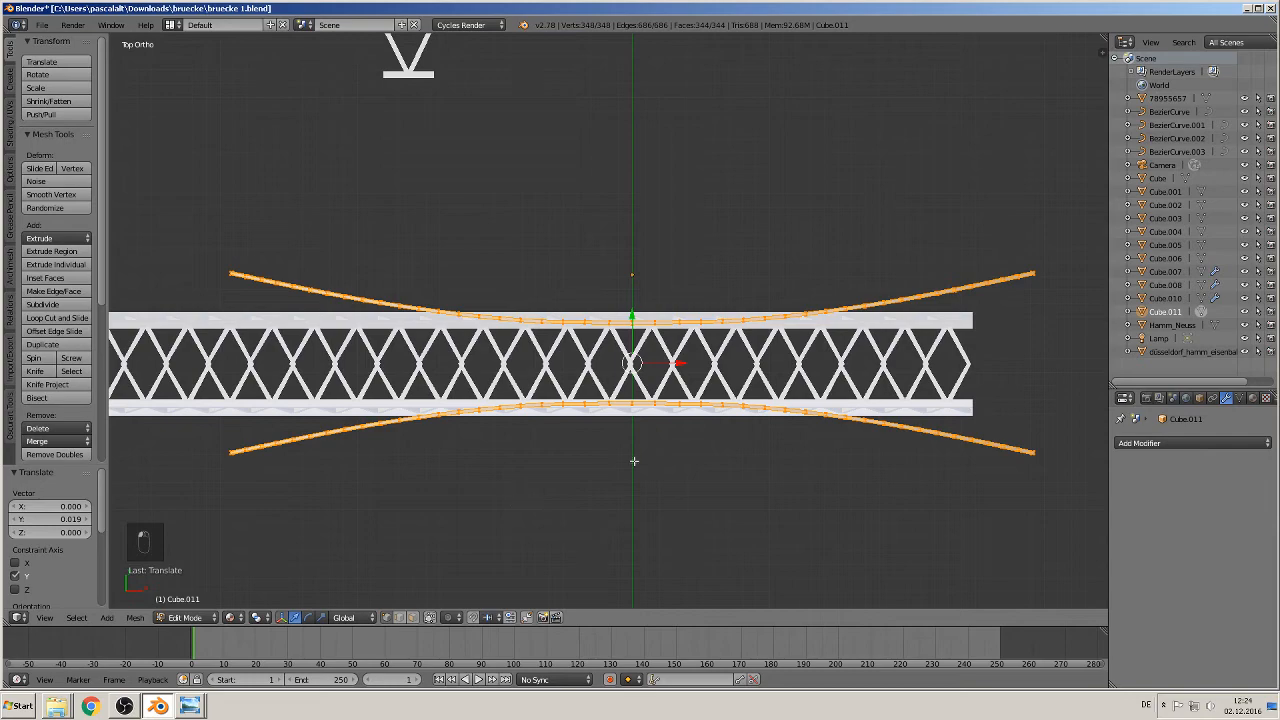
{"action": "middle_click_drag", "start_coordinate": [624, 473], "coordinate": [597, 423]}
{"action": "scroll", "coordinate": [597, 423], "scroll_direction": "up", "scroll_amount": 5}
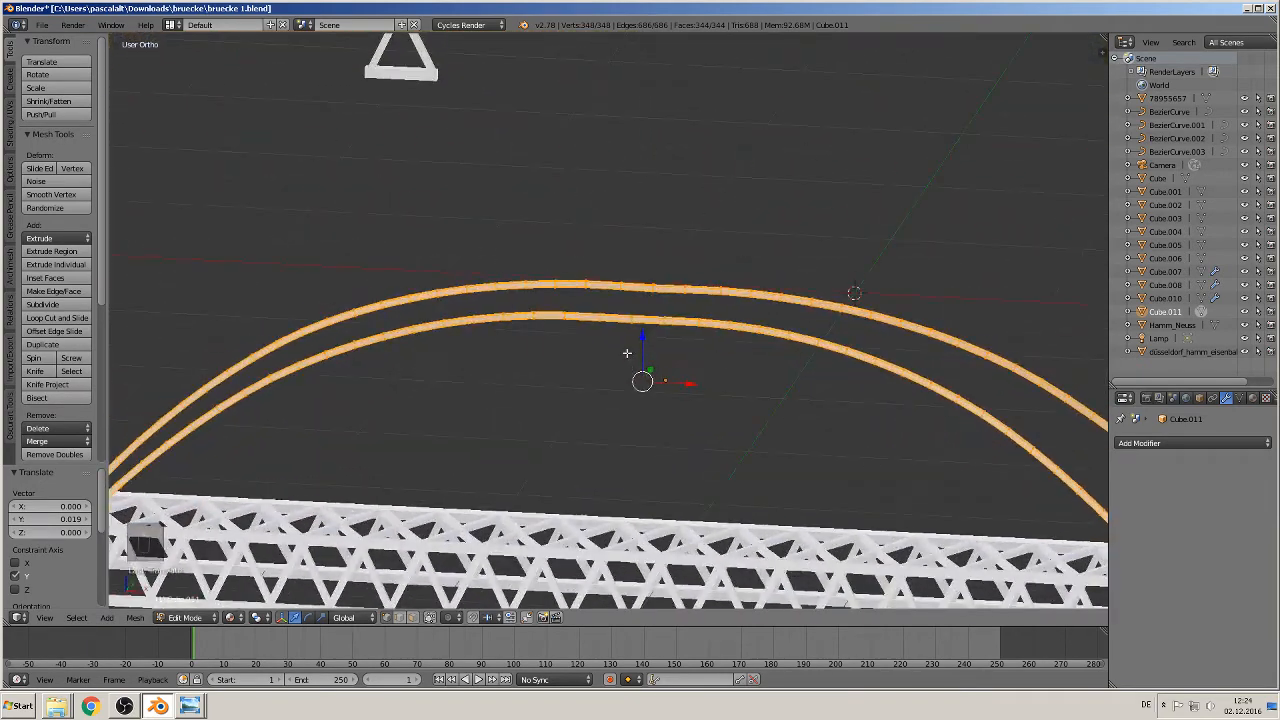
{"action": "key", "text": "a"}
{"action": "key", "text": "a"}
{"action": "key", "text": "a"}
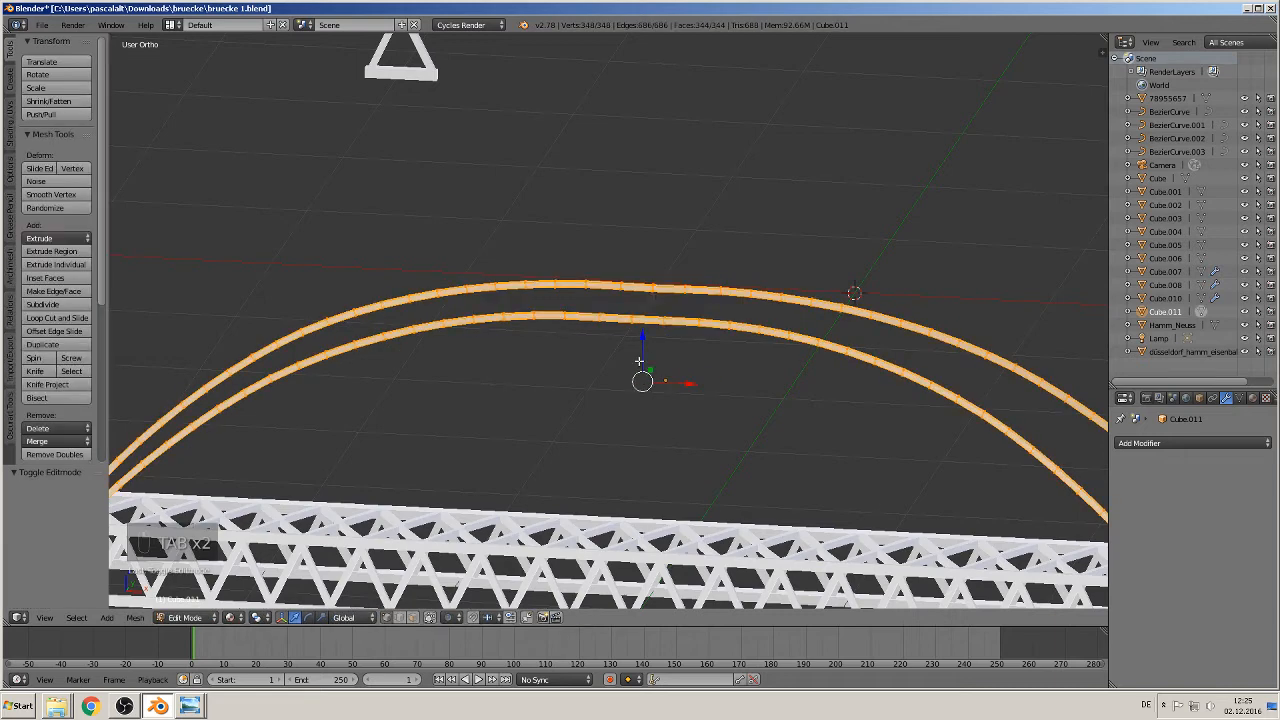
{"action": "key", "text": "c"}
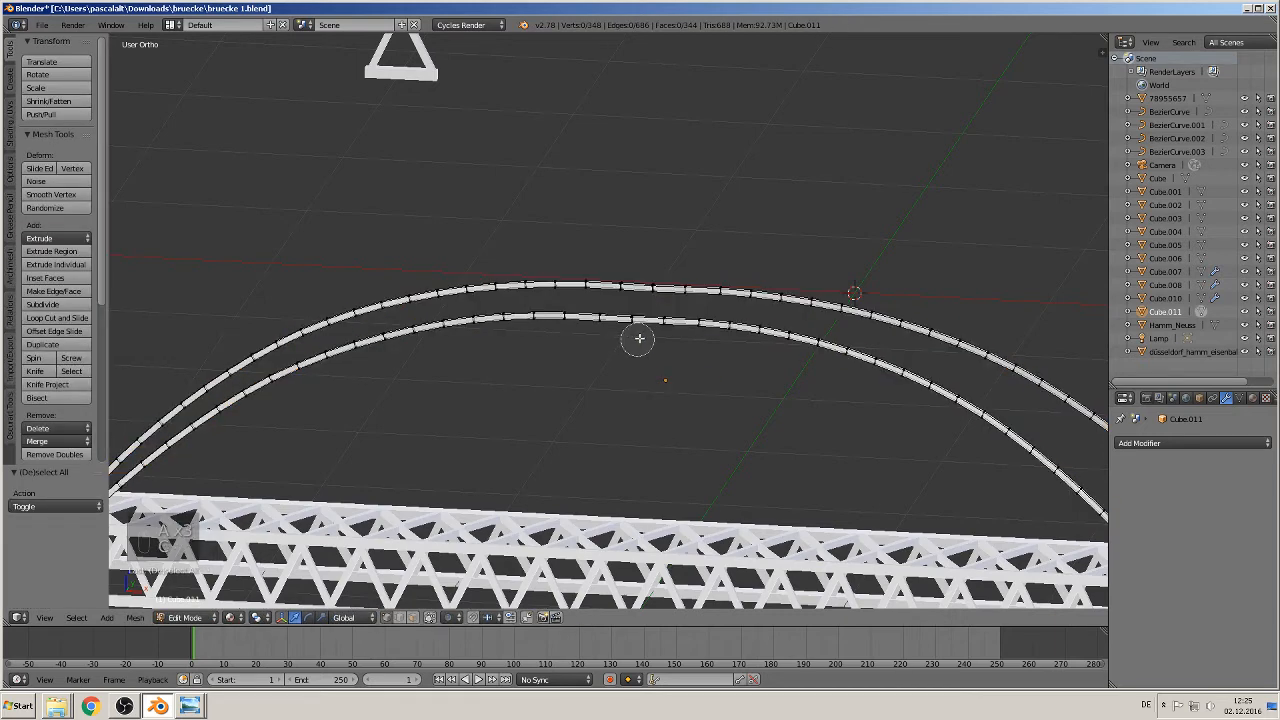
{"action": "left_click_drag", "start_coordinate": [629, 320], "coordinate": [648, 287]}
{"action": "middle_click_drag", "start_coordinate": [643, 302], "coordinate": [636, 419]}
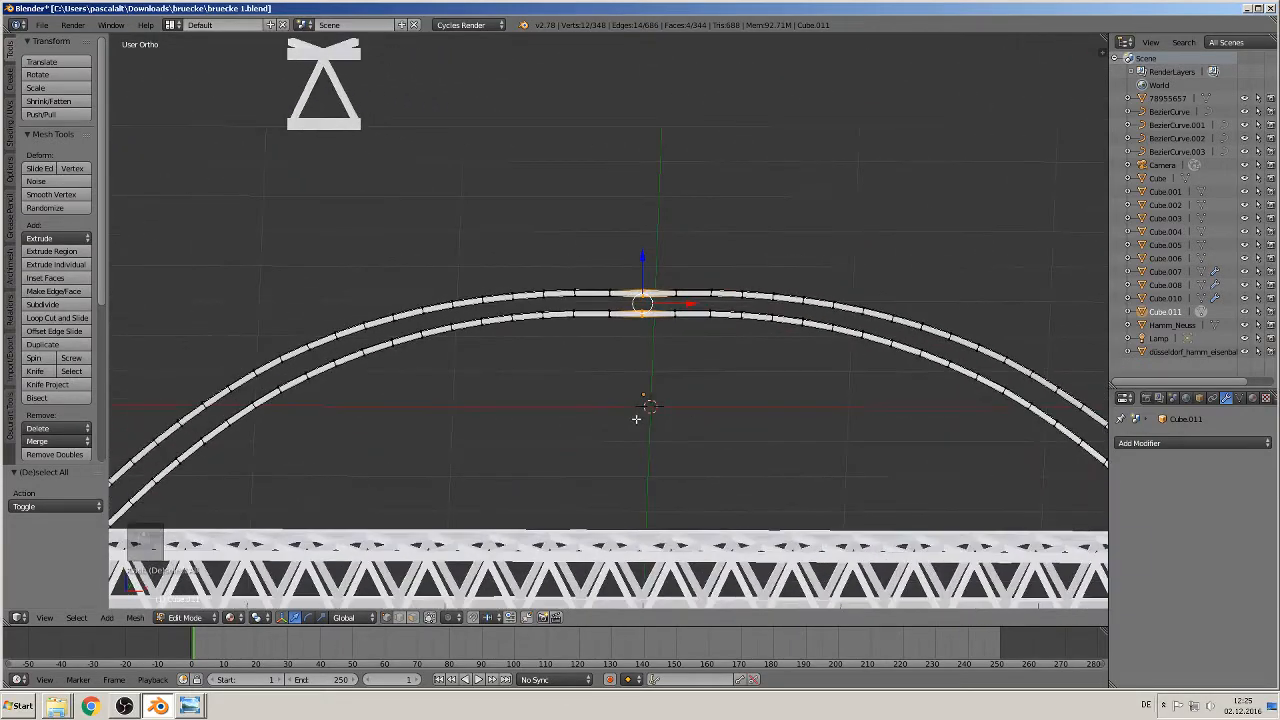
{"action": "key", "text": "a"}
{"action": "key", "text": "a"}
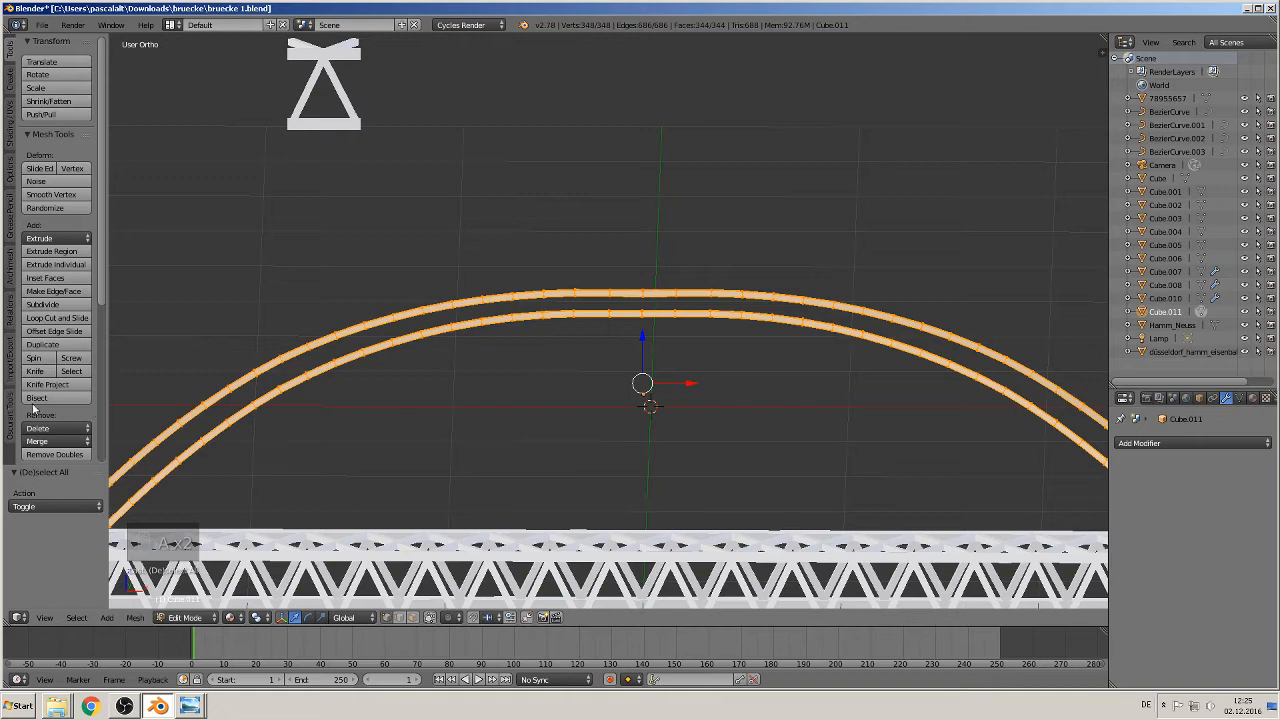
Select all linked geometry of the far arch and try to smooth it with the LoopTools Relax operation.
{"action": "scroll", "coordinate": [291, 354], "scroll_direction": "down", "scroll_amount": 3}
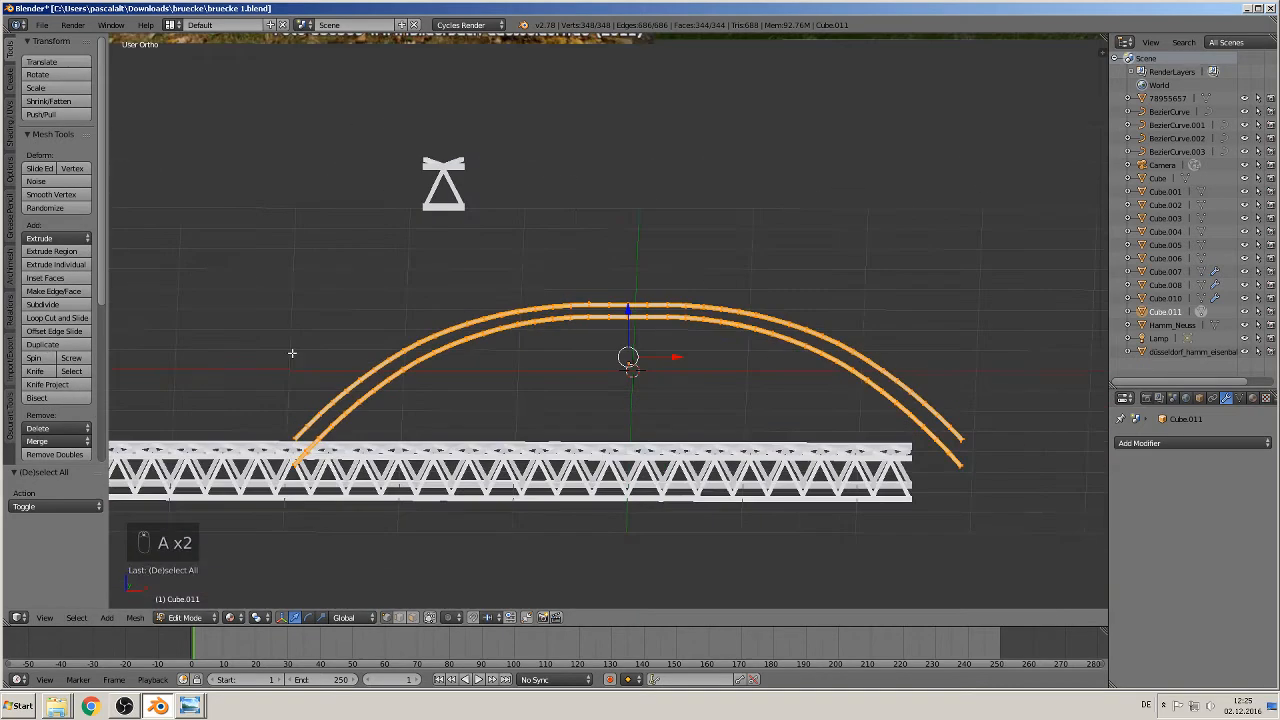
{"action": "key", "text": "a"}
{"action": "key", "text": "l"}
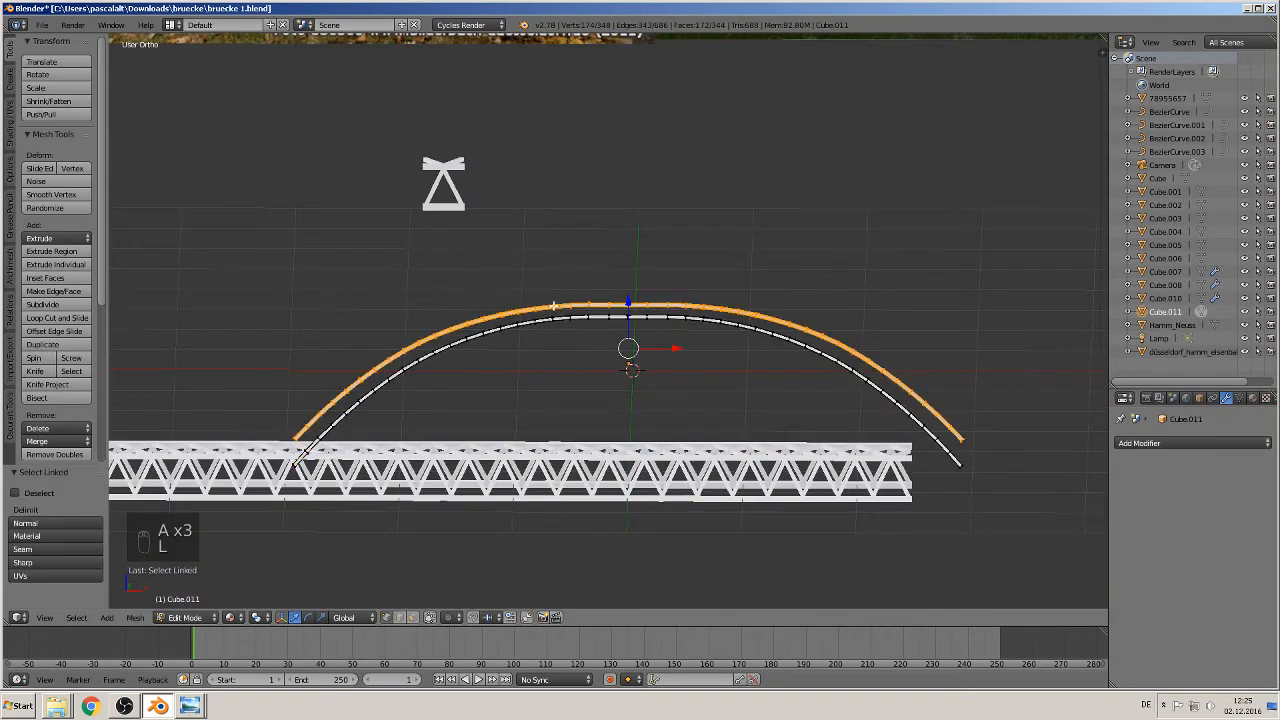
{"action": "middle_click_drag", "start_coordinate": [553, 306], "coordinate": [577, 371]}
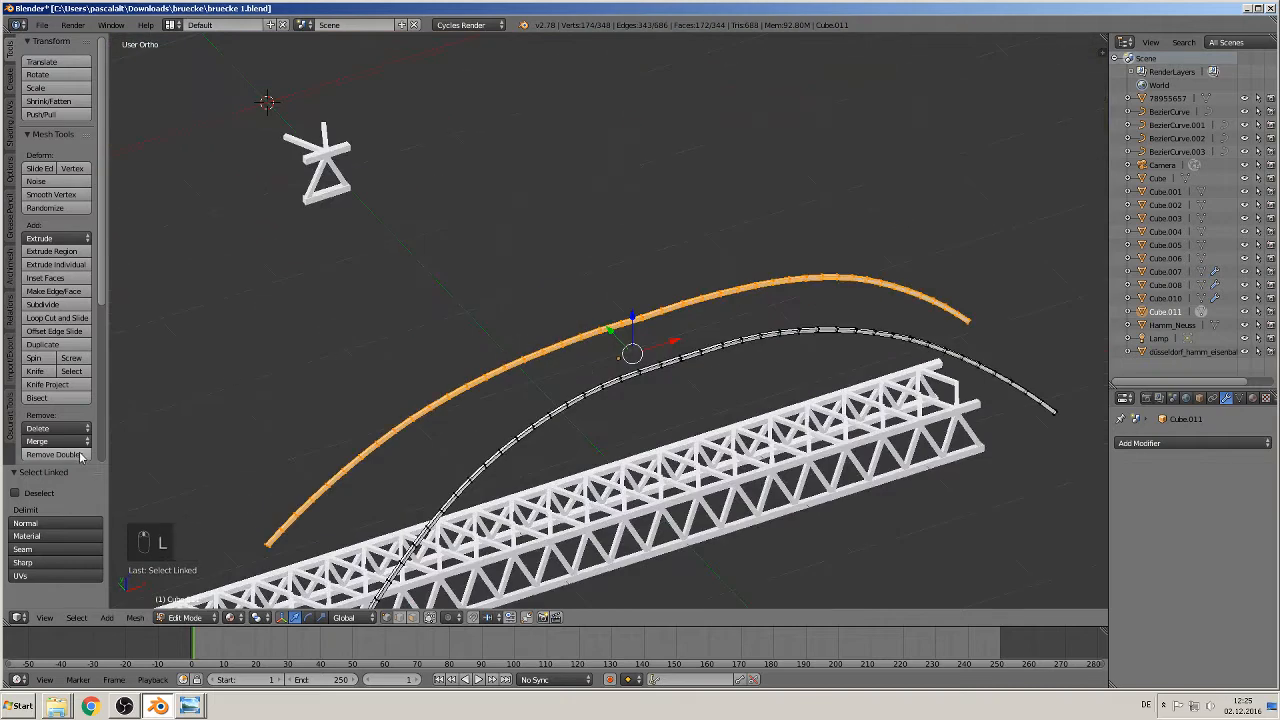
{"action": "scroll", "coordinate": [35, 333], "scroll_direction": "down", "scroll_amount": 5}
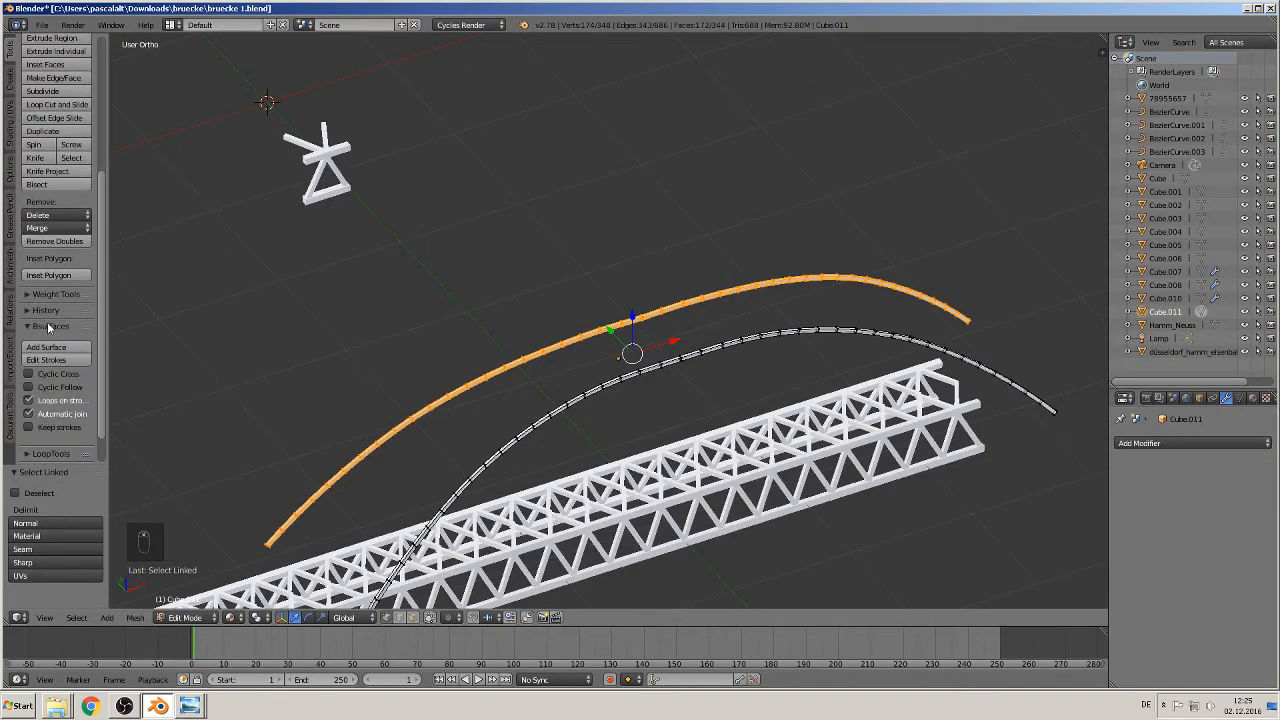
{"action": "scroll", "coordinate": [76, 330], "scroll_direction": "down", "scroll_amount": 2}
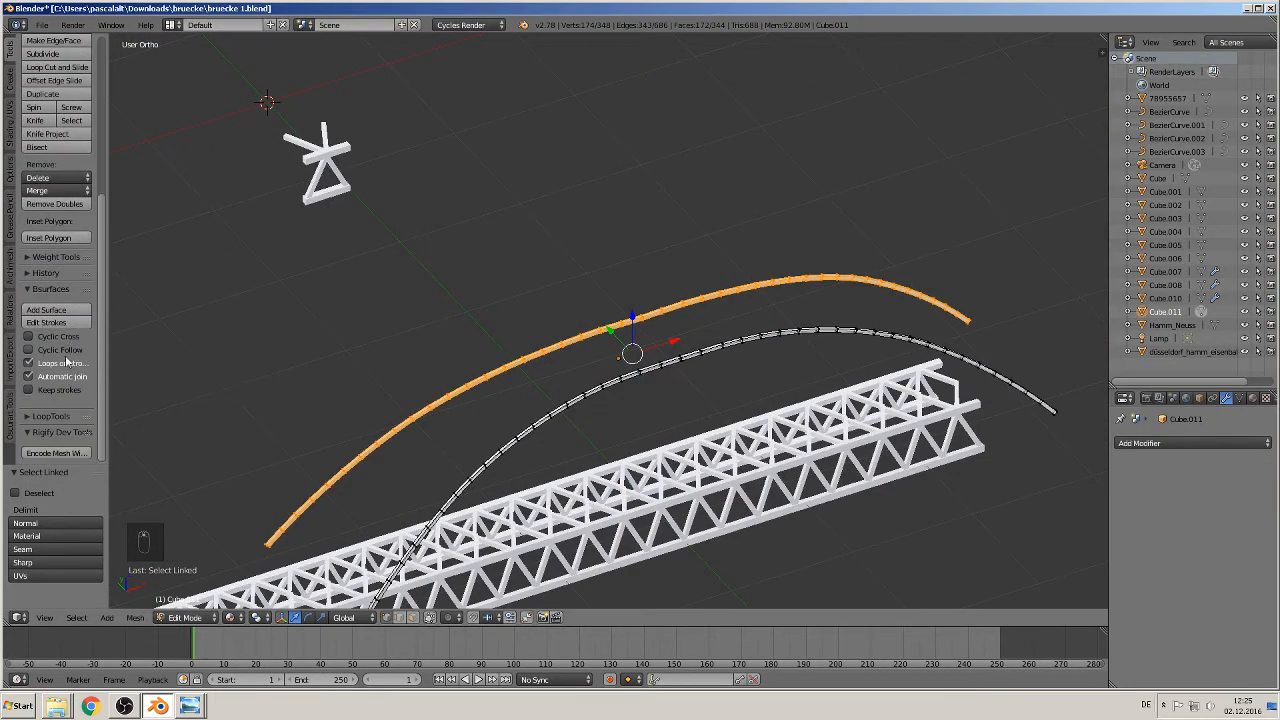
{"action": "left_click", "coordinate": [30, 417]}
{"action": "scroll", "coordinate": [46, 414], "scroll_direction": "down", "scroll_amount": 6}
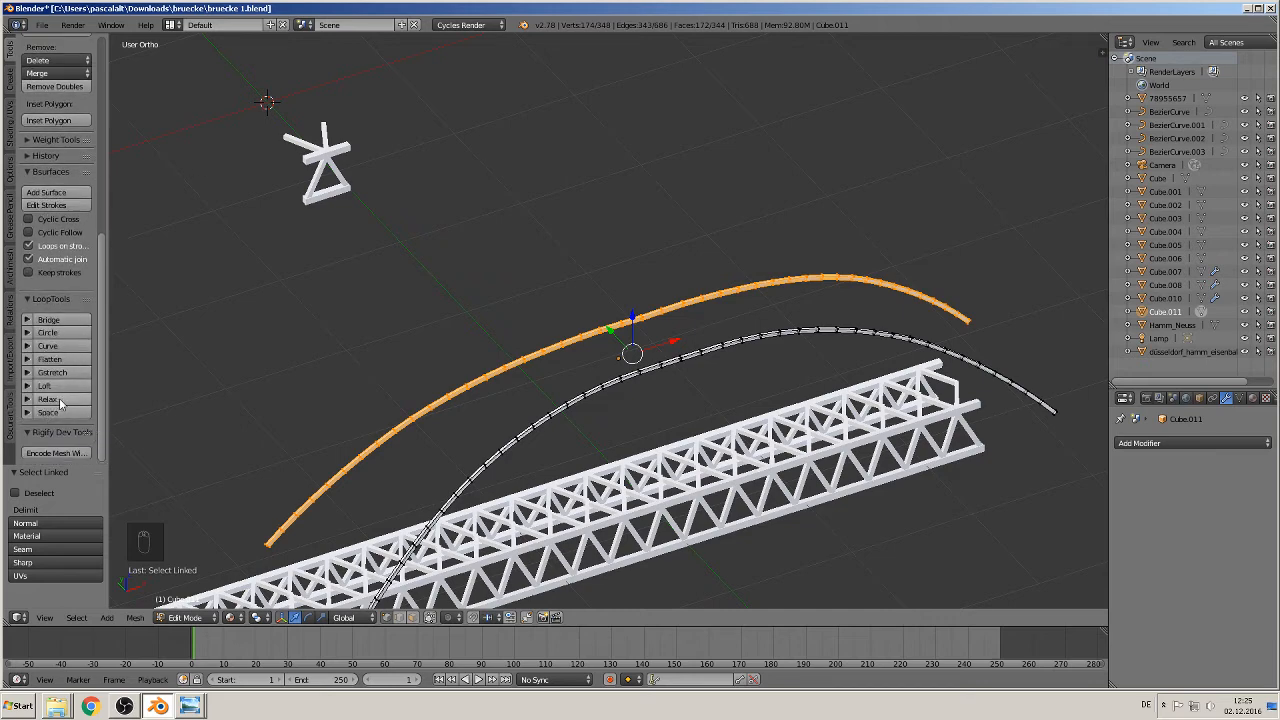
{"action": "left_click", "coordinate": [59, 401]}
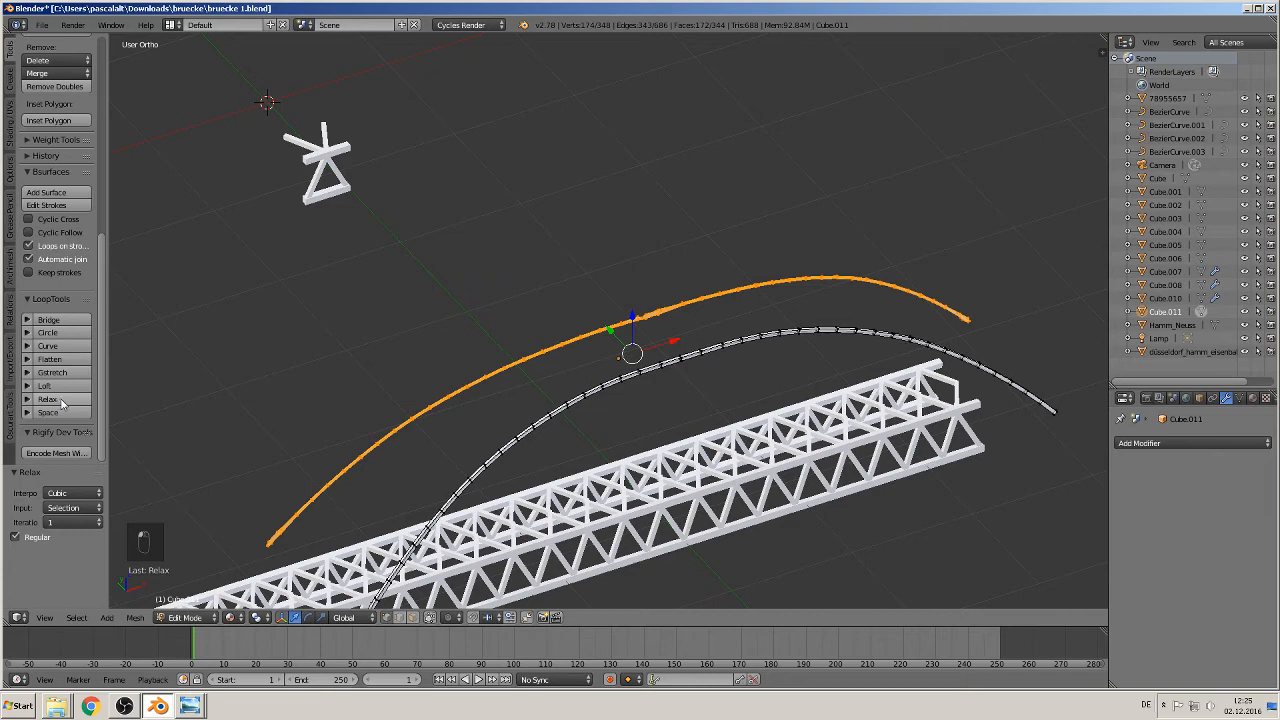
Inspect the relaxed arch's crown up close, then undo the Relax operation and the linked selection.
{"action": "scroll", "coordinate": [517, 390], "scroll_direction": "up", "scroll_amount": 5}
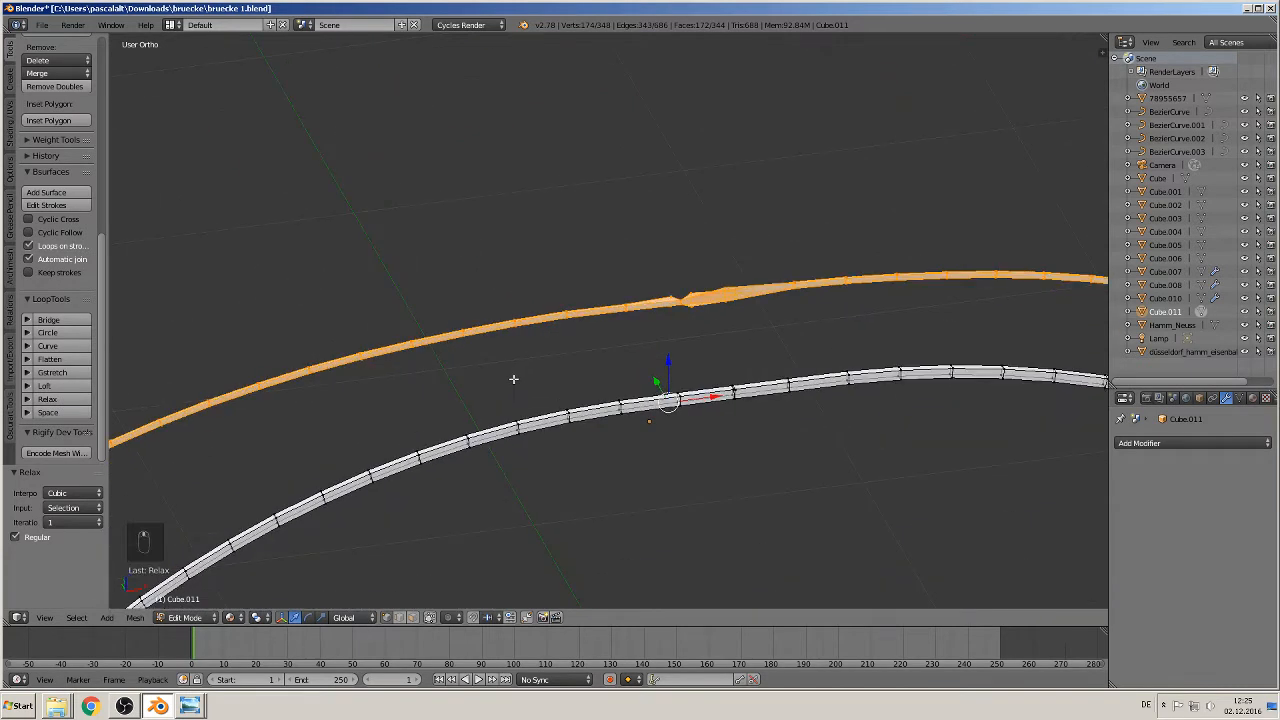
{"action": "key", "text": "ctrl+z"}
{"action": "key", "text": "ctrl+z"}
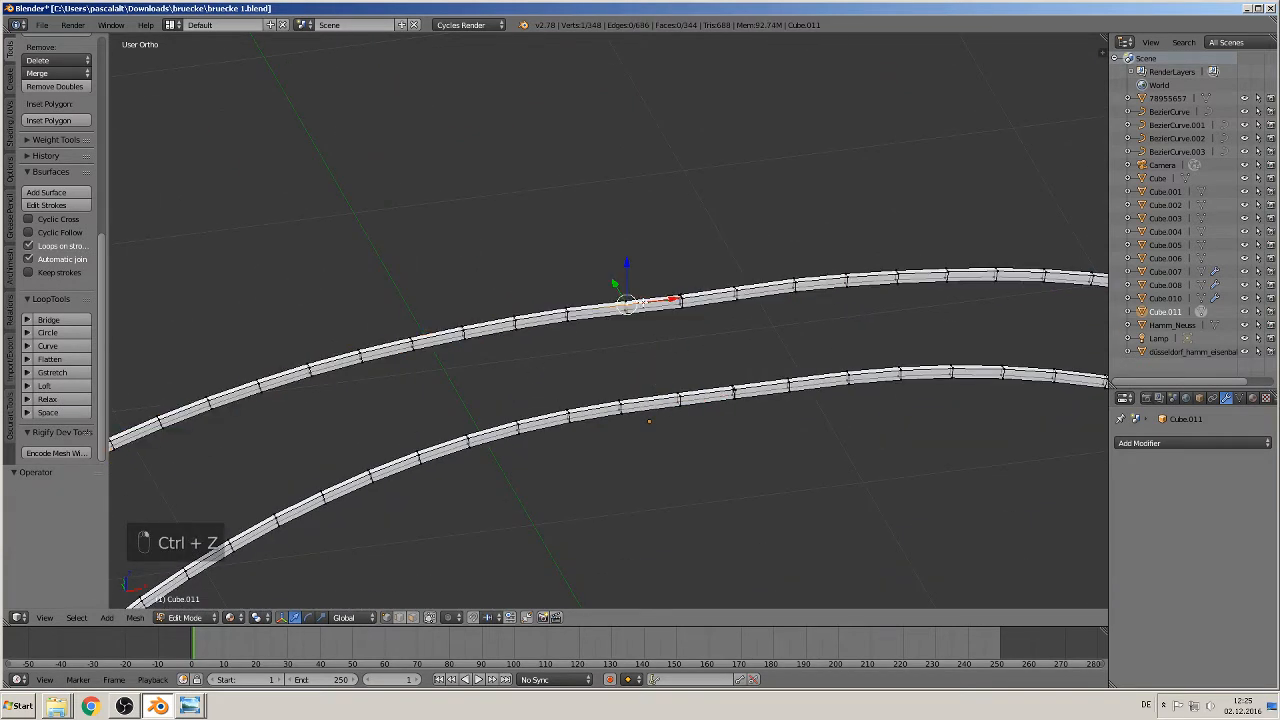
Apply the LoopTools Relax operation to the selected edge loop on one half of the far arch, and select the other half's matching loop.
{"action": "scroll", "coordinate": [647, 317], "scroll_direction": "up", "scroll_amount": 2}
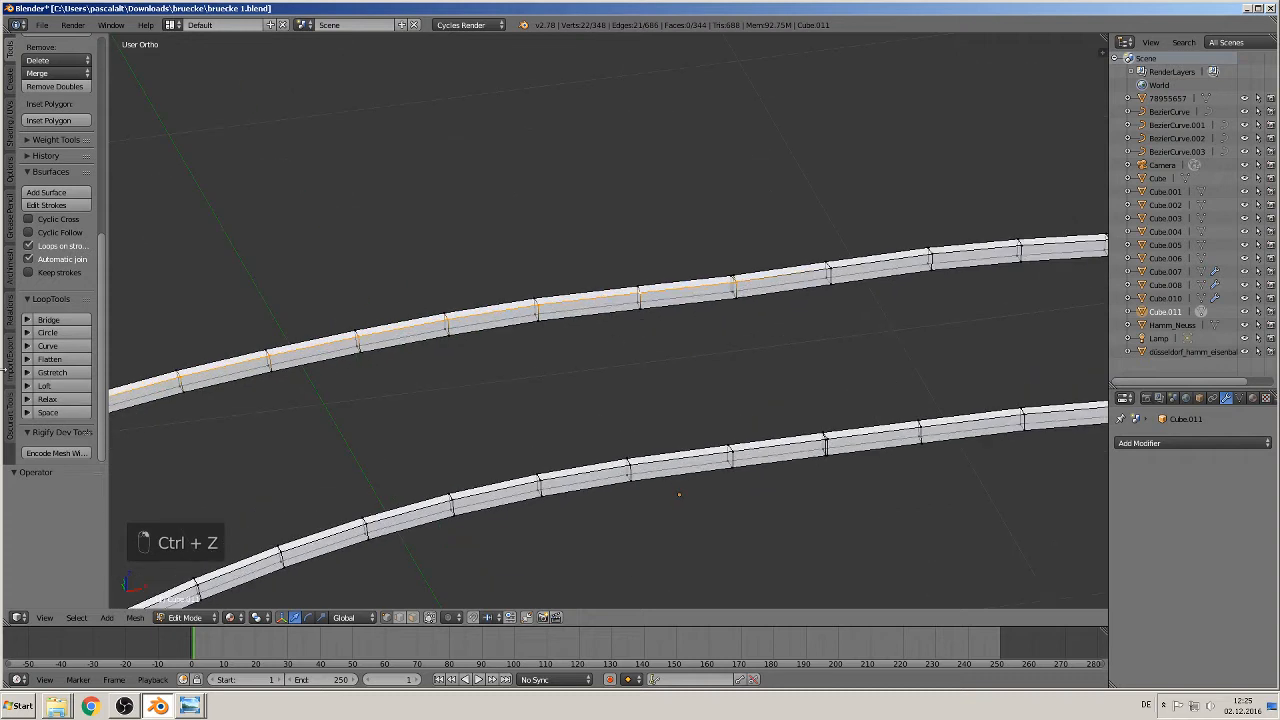
{"action": "left_click", "coordinate": [50, 399]}
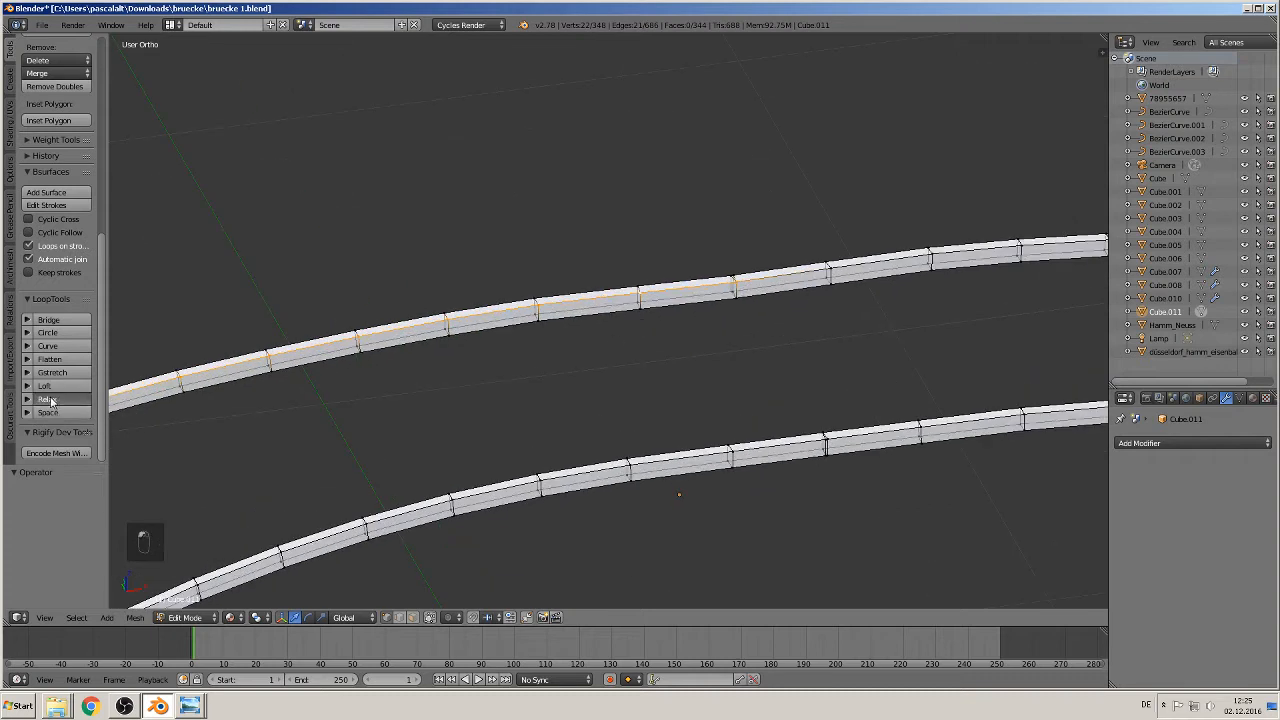
{"action": "right_click", "coordinate": [766, 276], "text": "alt"}
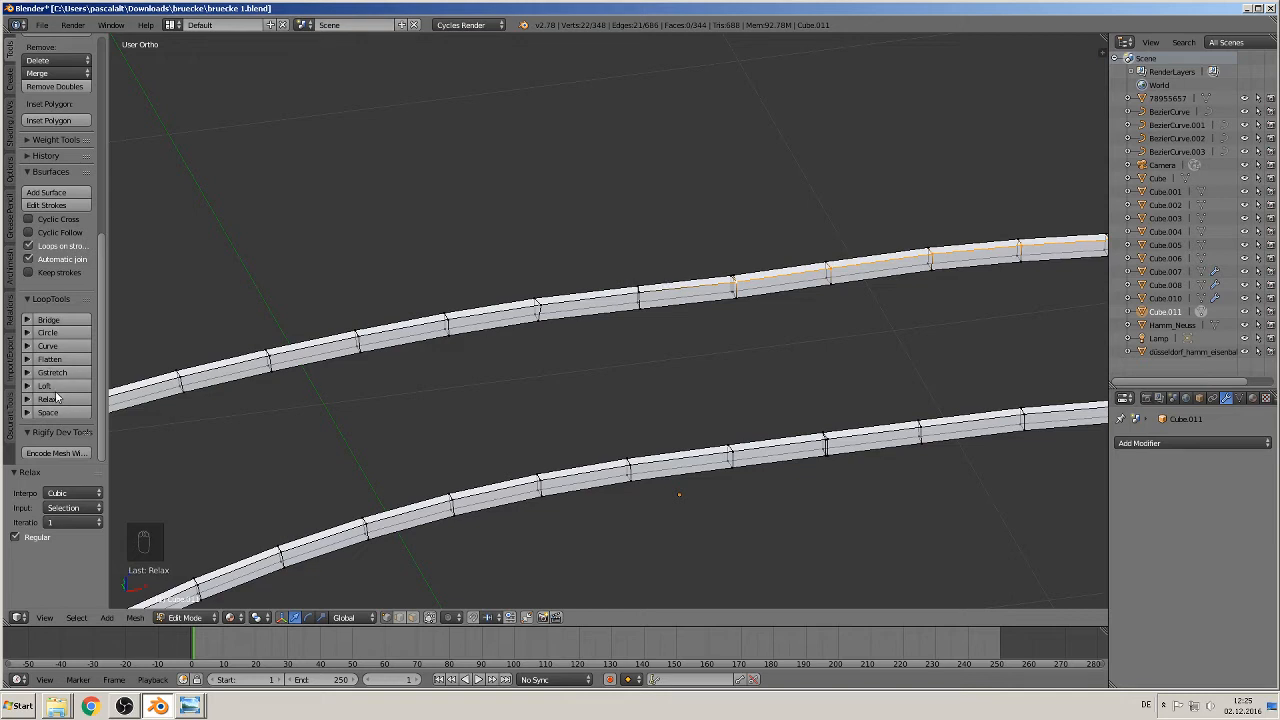
{"action": "scroll", "coordinate": [746, 374], "scroll_direction": "up", "scroll_amount": 6}
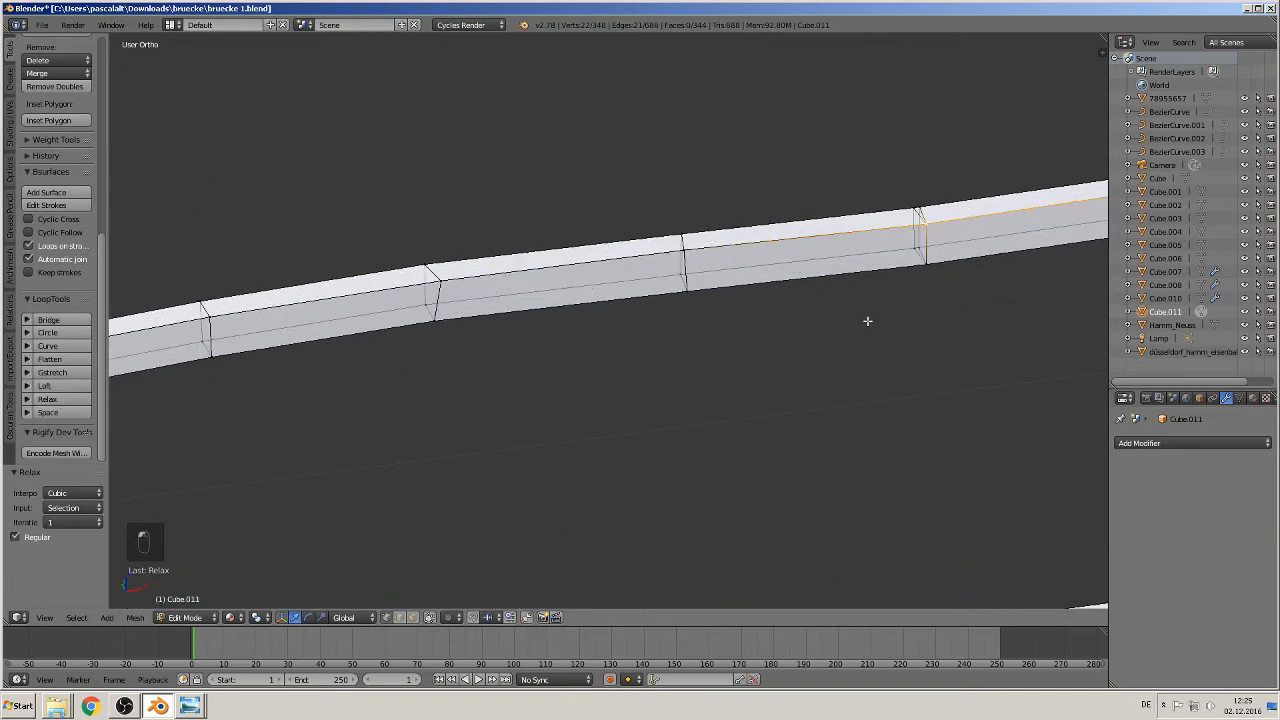
{"action": "scroll", "coordinate": [587, 399], "scroll_direction": "up", "scroll_amount": 2}
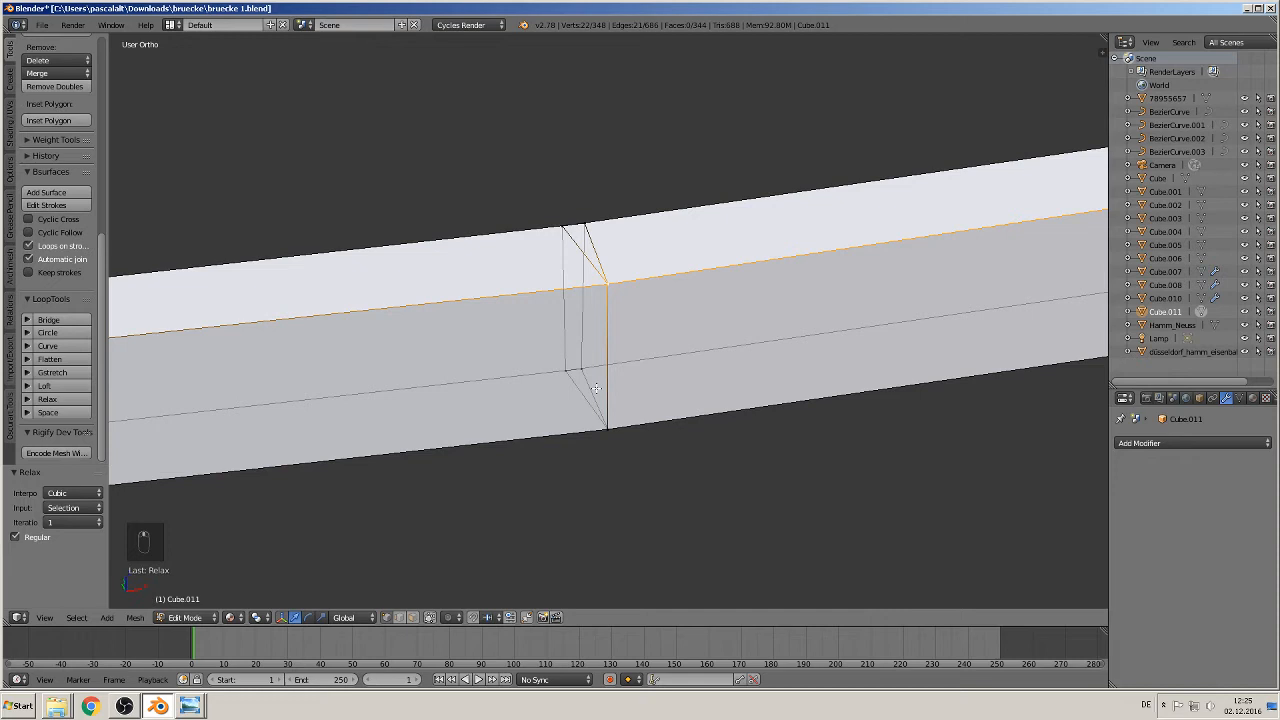
Merge the two doubled vertices on the upper back edge of the far arch's crown seam at their center.
{"action": "right_click", "coordinate": [609, 277]}
{"action": "right_click", "coordinate": [590, 220]}
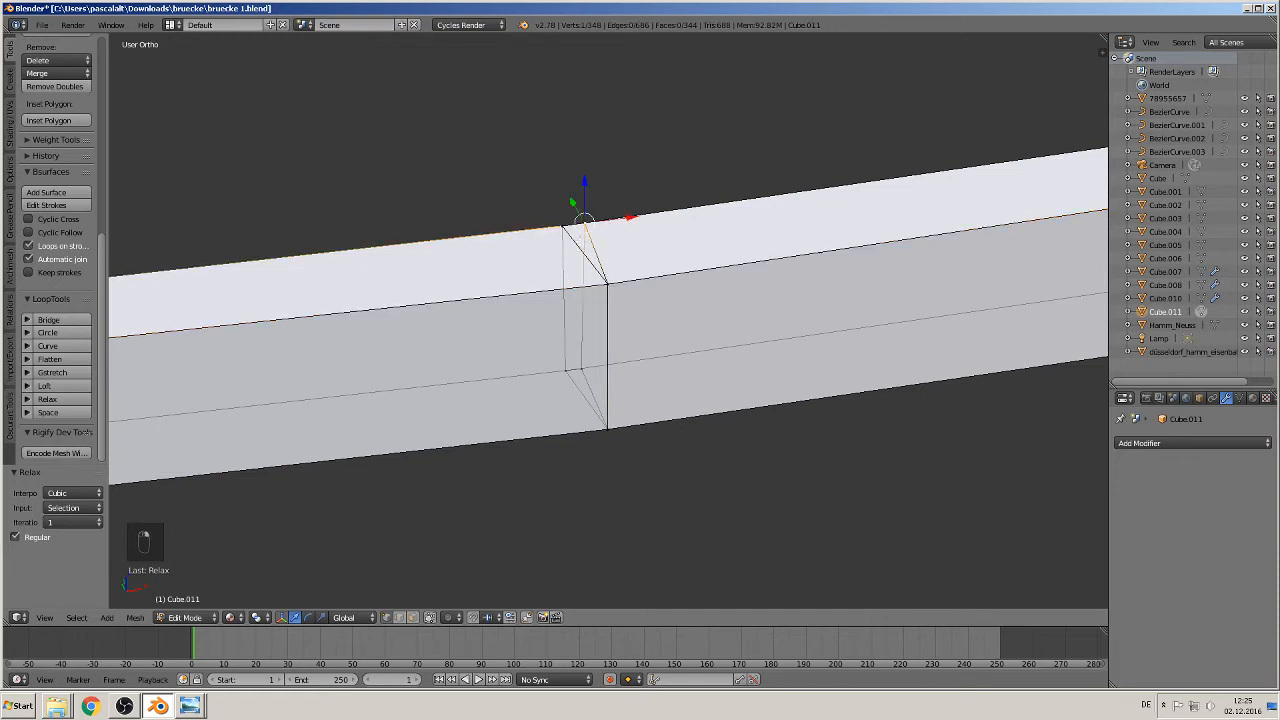
{"action": "right_click", "coordinate": [560, 228], "text": "shift"}
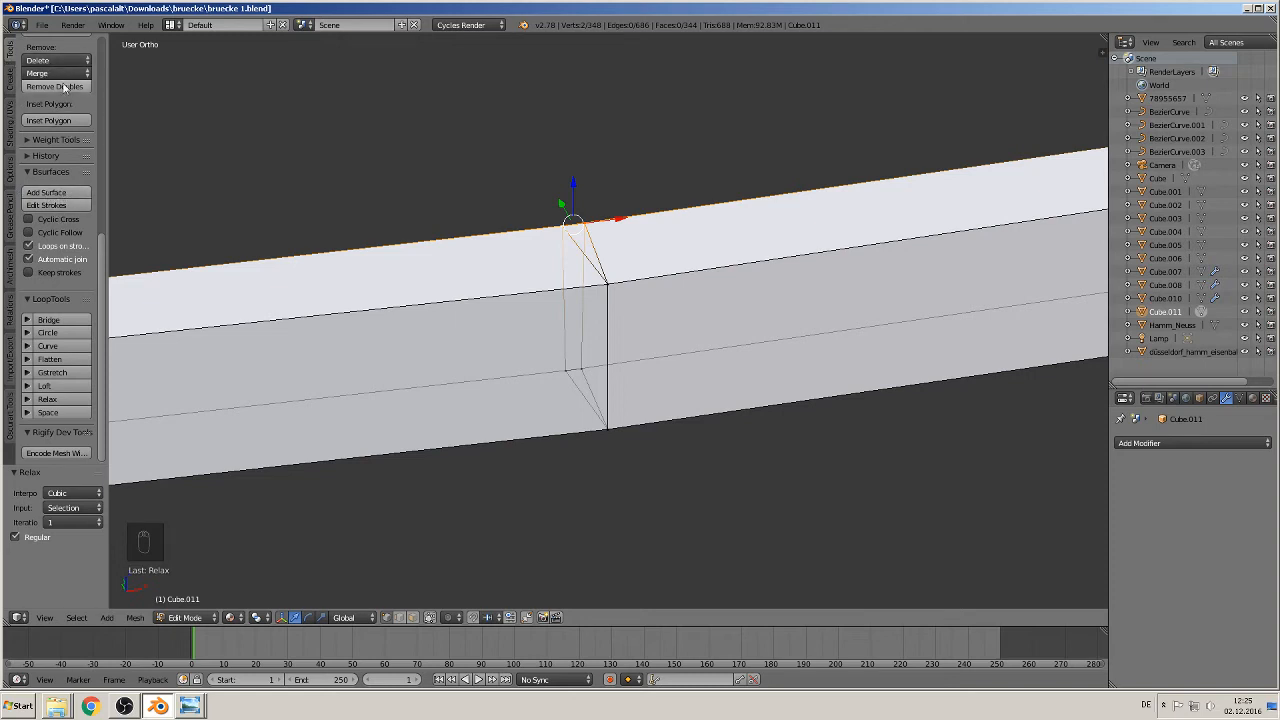
{"action": "left_click", "coordinate": [57, 73]}
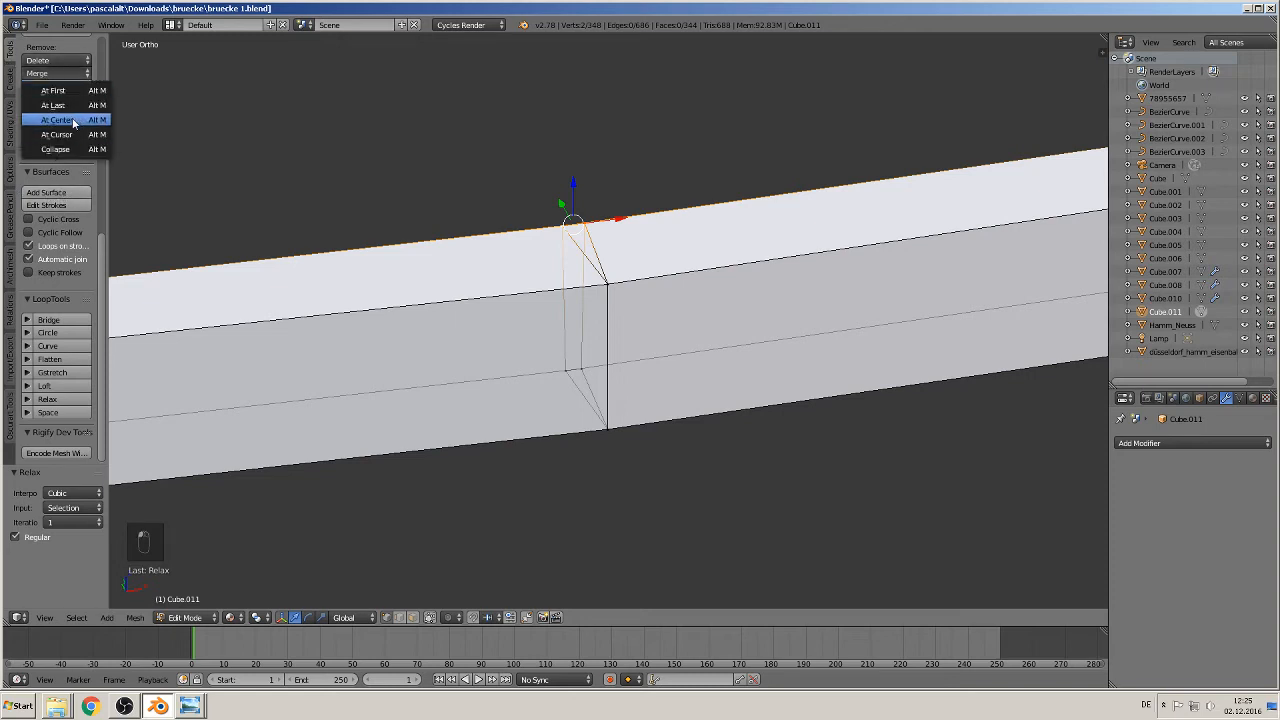
{"action": "left_click", "coordinate": [60, 120]}
Merge the two doubled vertices on the lower back edge of the far arch's crown seam at their center.
{"action": "right_click", "coordinate": [577, 375]}
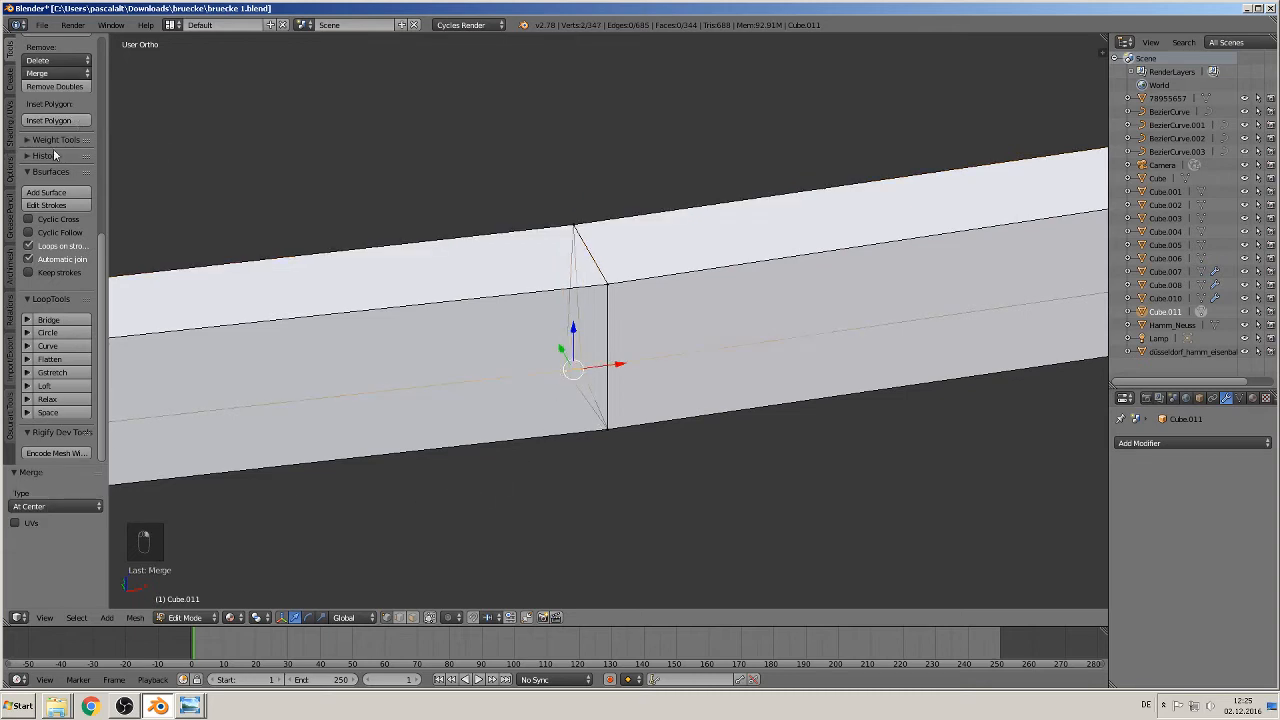
{"action": "left_click", "coordinate": [57, 73]}
{"action": "left_click", "coordinate": [103, 141]}
{"action": "scroll", "coordinate": [636, 386], "scroll_direction": "down", "scroll_amount": 3}
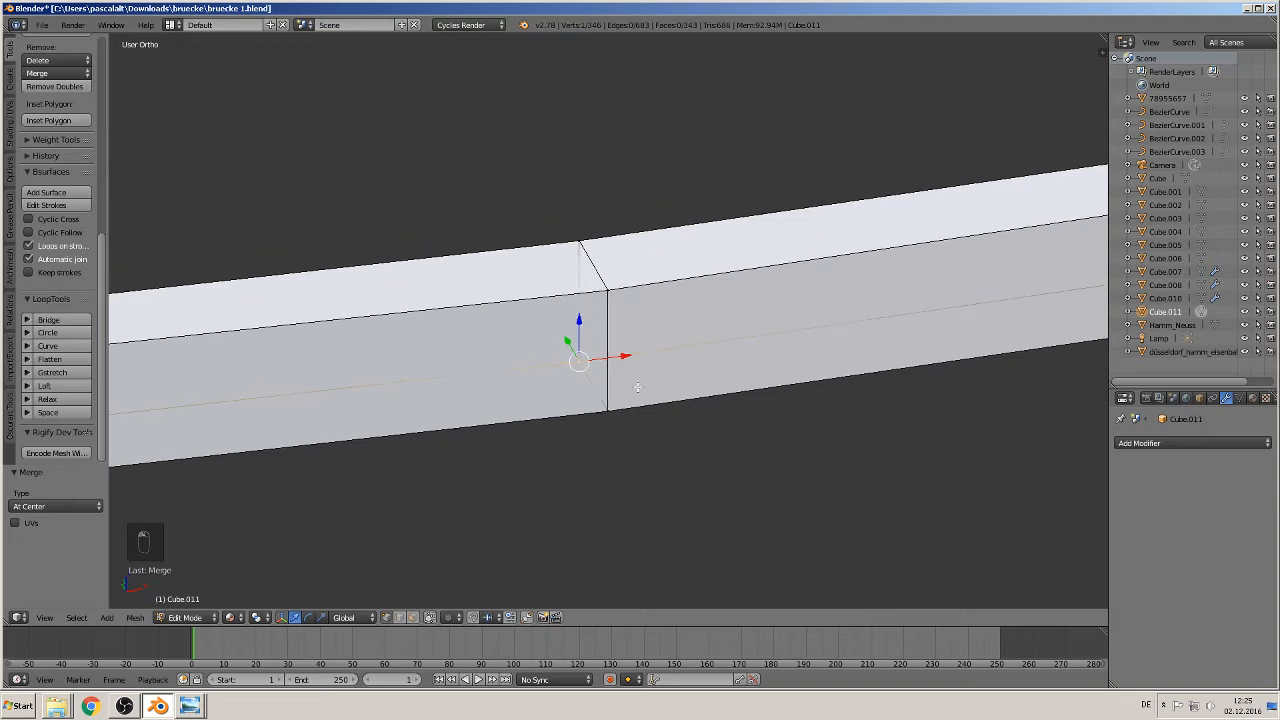
{"action": "right_click", "coordinate": [612, 330]}
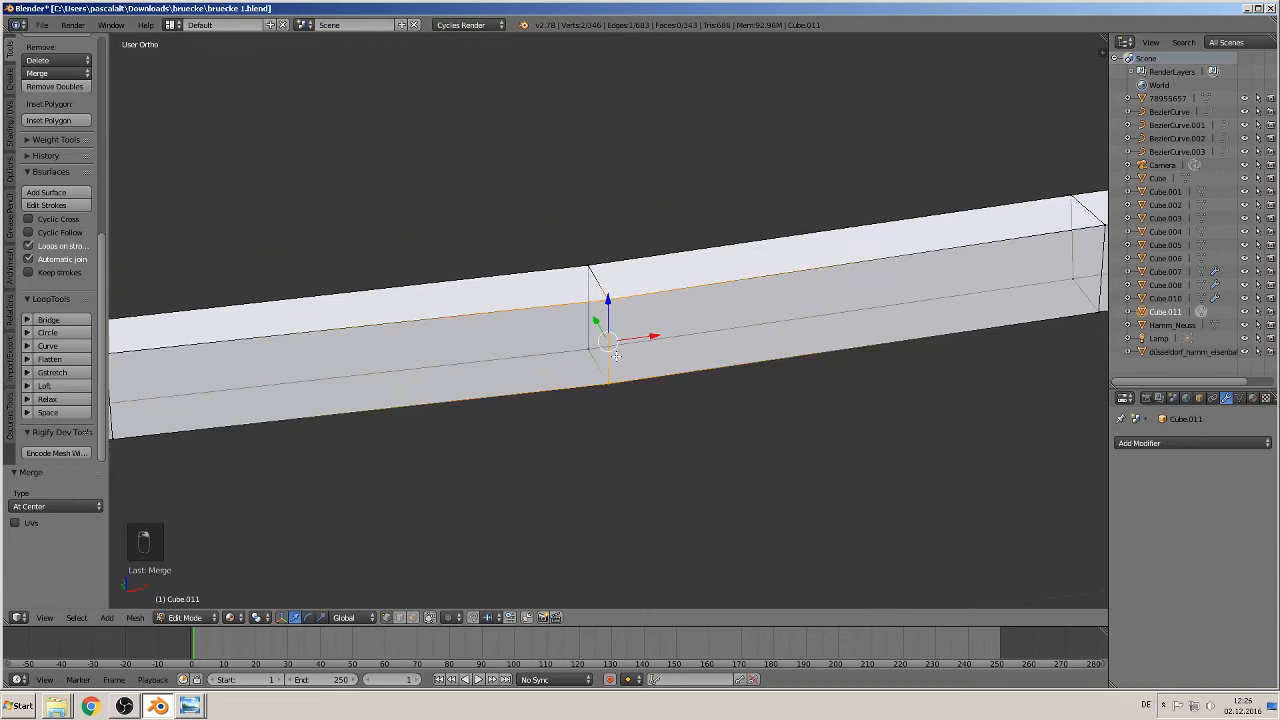
{"action": "middle_click_drag", "start_coordinate": [623, 361], "coordinate": [630, 388]}
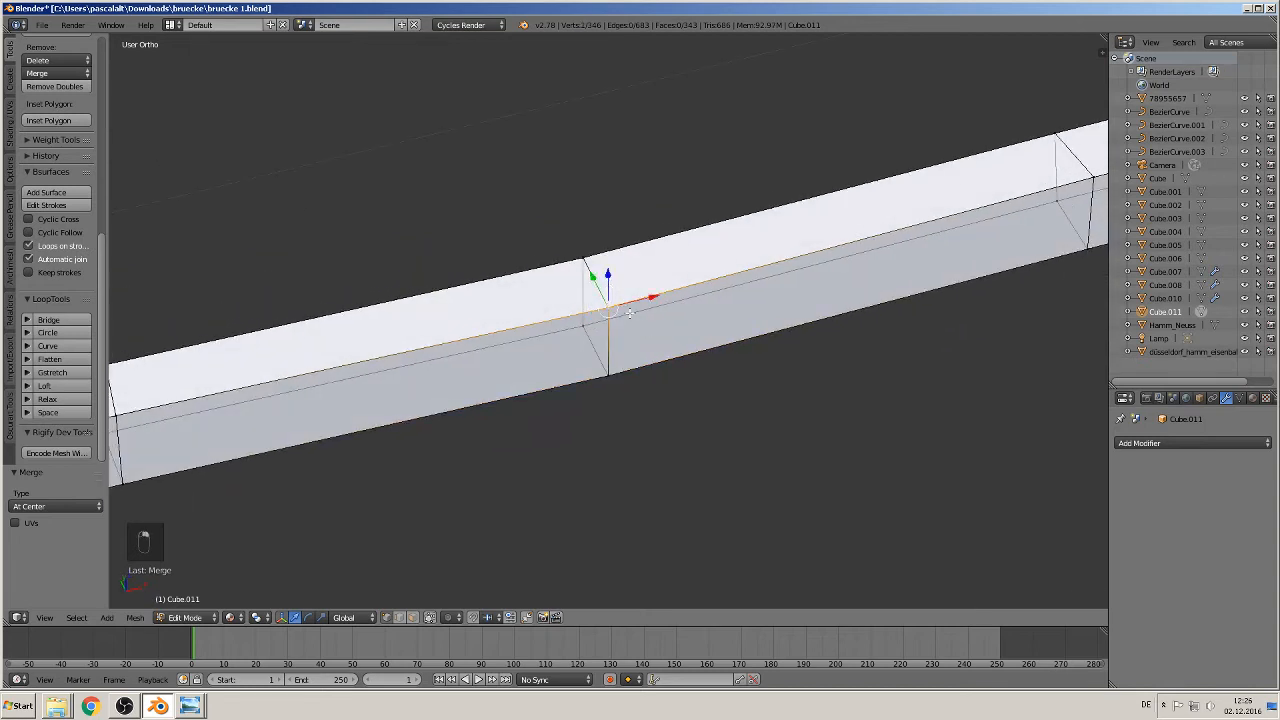
{"action": "key", "text": "g"}
{"action": "right_click", "coordinate": [613, 323]}
{"action": "key", "text": "g"}
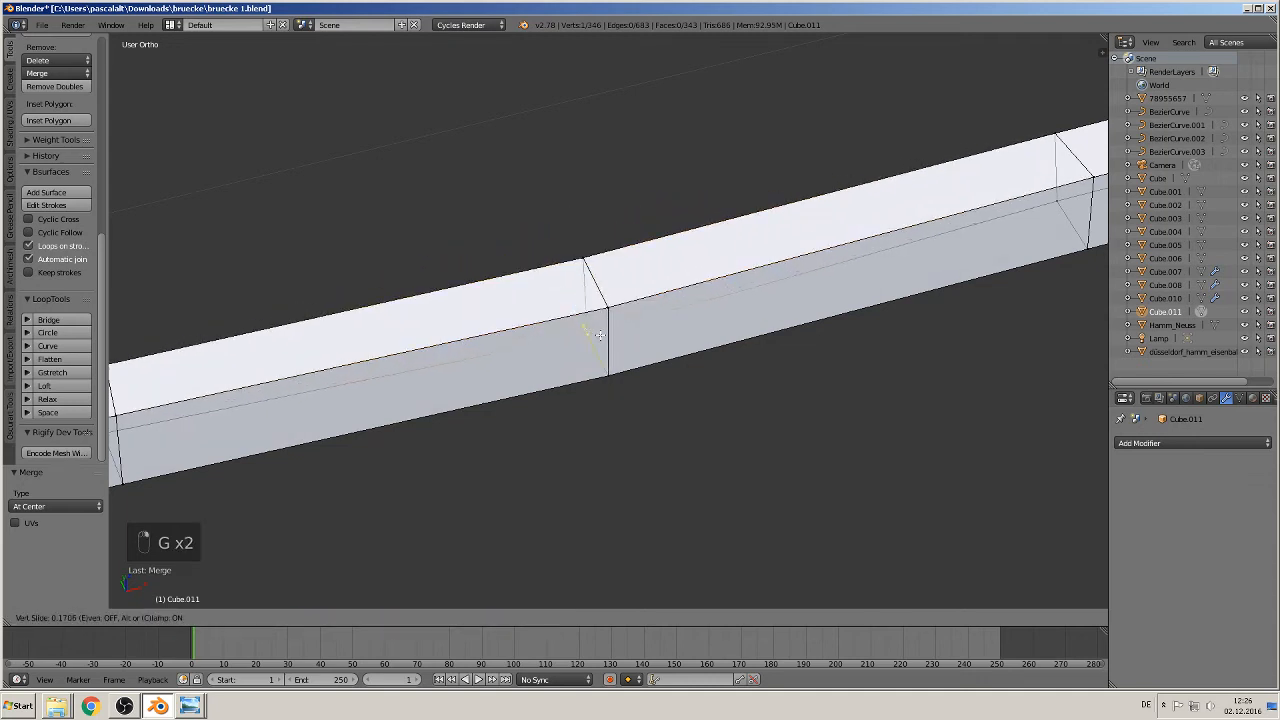
{"action": "left_click", "coordinate": [541, 338]}
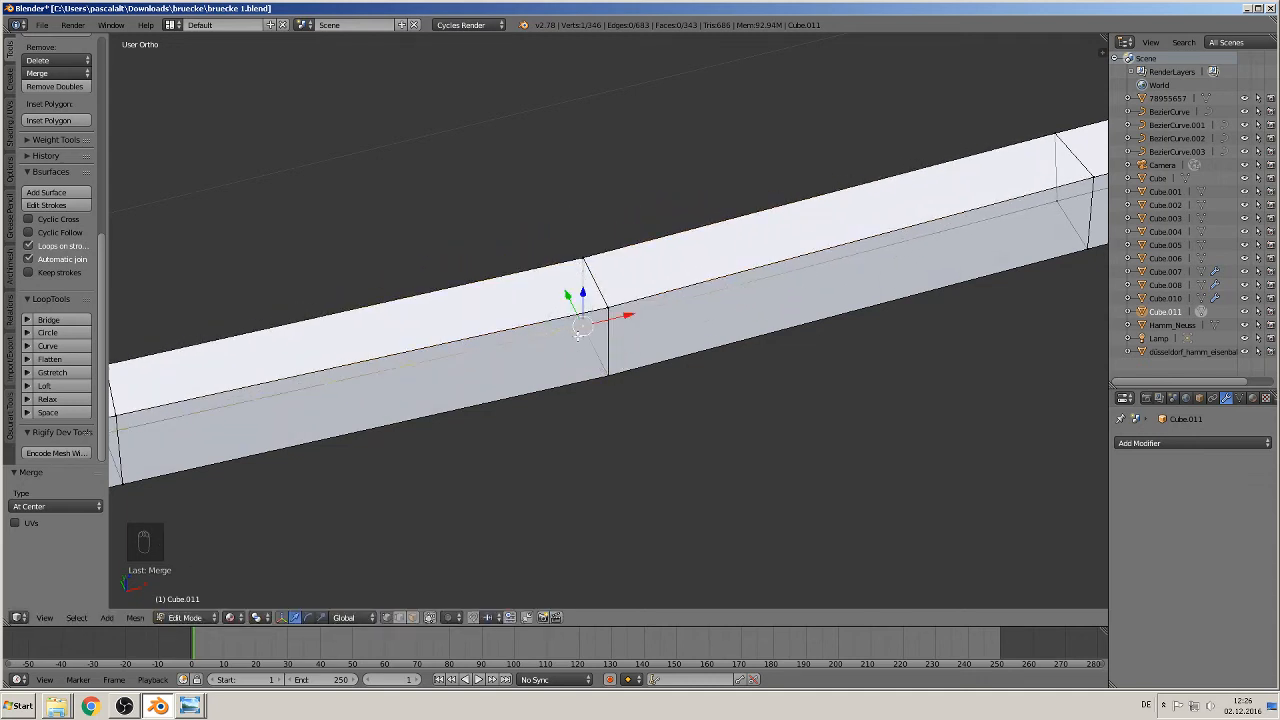
{"action": "scroll", "coordinate": [540, 310], "scroll_direction": "up", "scroll_amount": 4}
{"action": "key", "text": "g"}
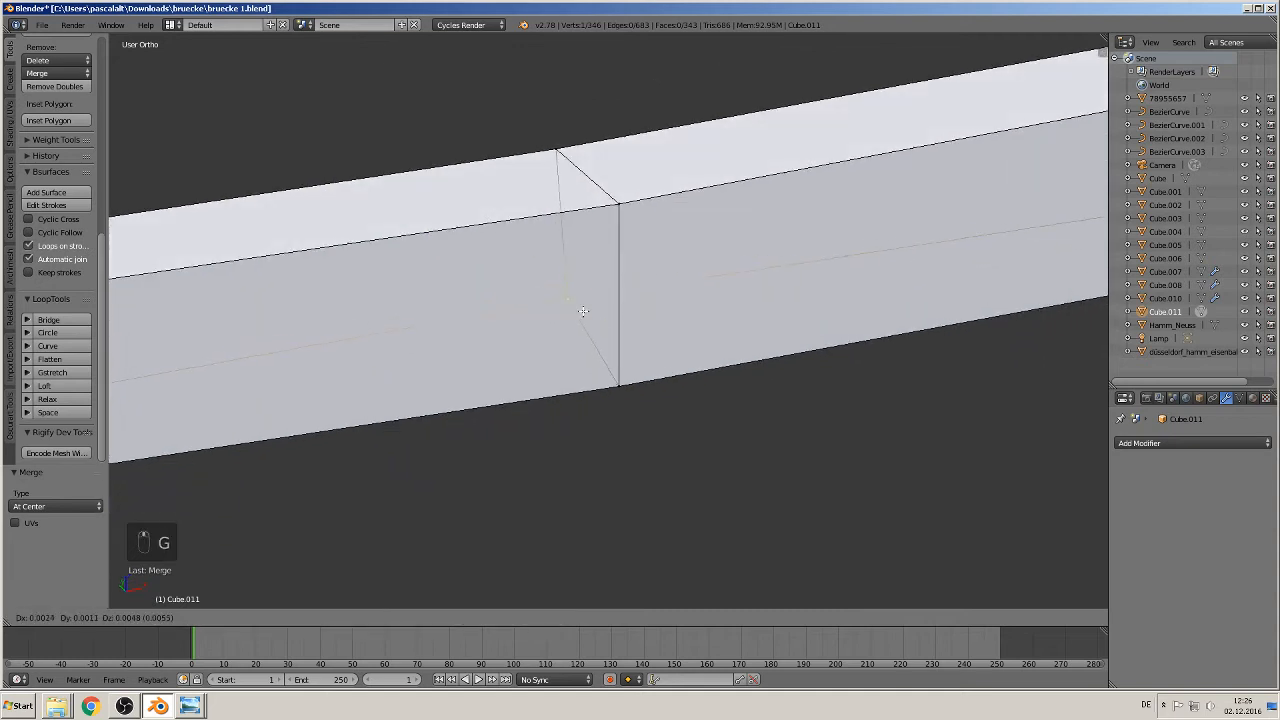
{"action": "right_click", "coordinate": [578, 314]}
Try to move the lower front vertex of the far arch's crown seam slightly downward, and undo the last change.
{"action": "right_click", "coordinate": [625, 398]}
{"action": "key", "text": "g"}
{"action": "left_click", "coordinate": [643, 426]}
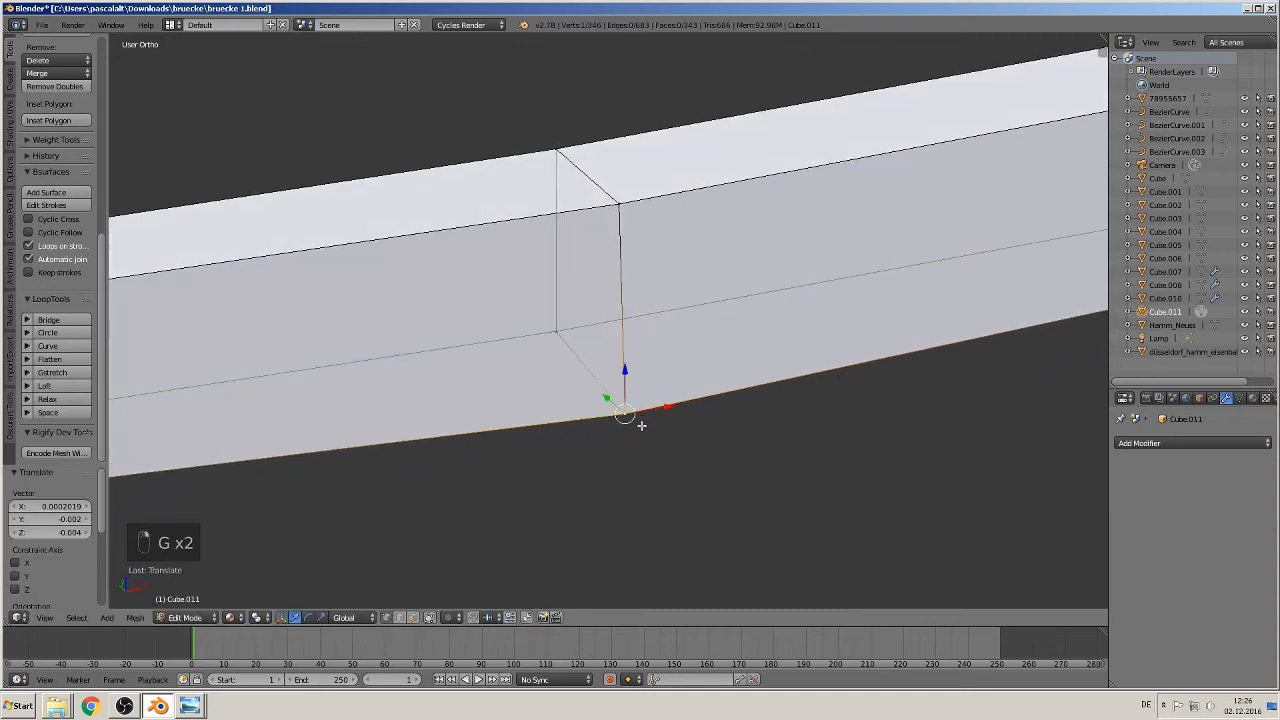
{"action": "scroll", "coordinate": [640, 425], "scroll_direction": "down", "scroll_amount": 5}
{"action": "scroll", "coordinate": [621, 423], "scroll_direction": "up", "scroll_amount": 2}
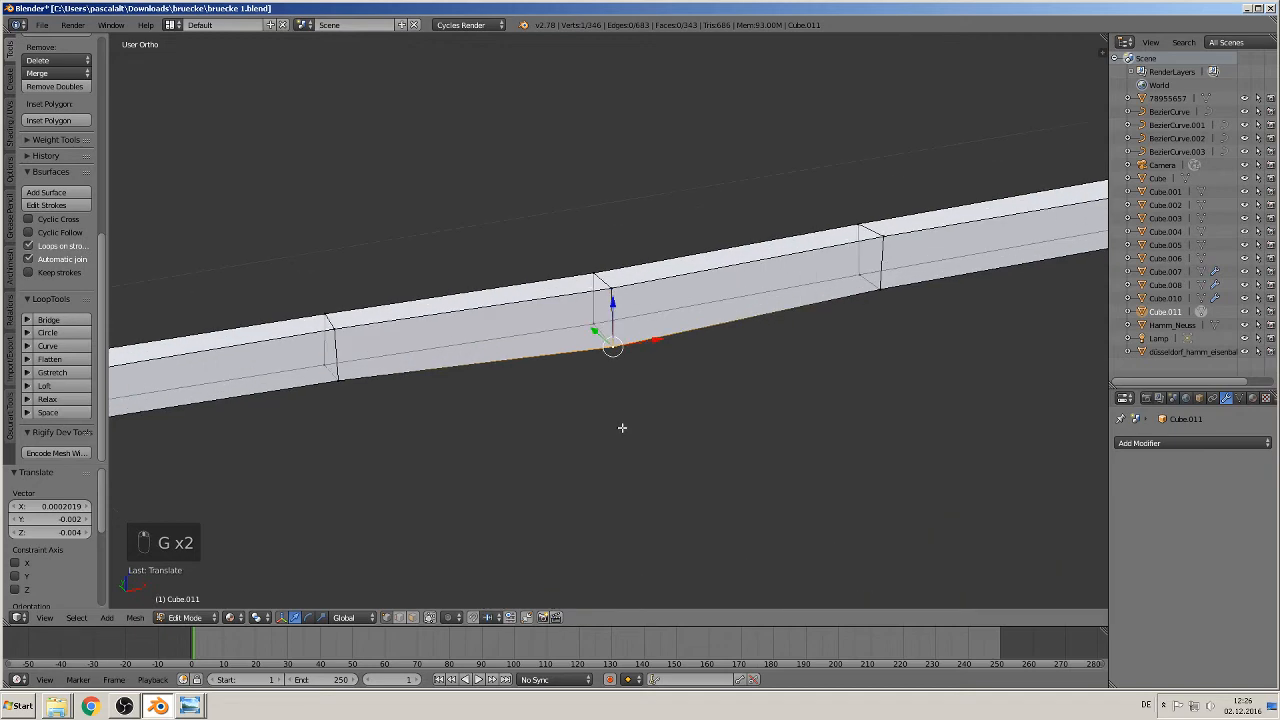
{"action": "key", "text": "ctrl+z"}
Raise the far arch's lower front crown vertex 0.006 along the Z axis to level the underside.
{"action": "middle_click_drag", "start_coordinate": [617, 423], "coordinate": [581, 340]}
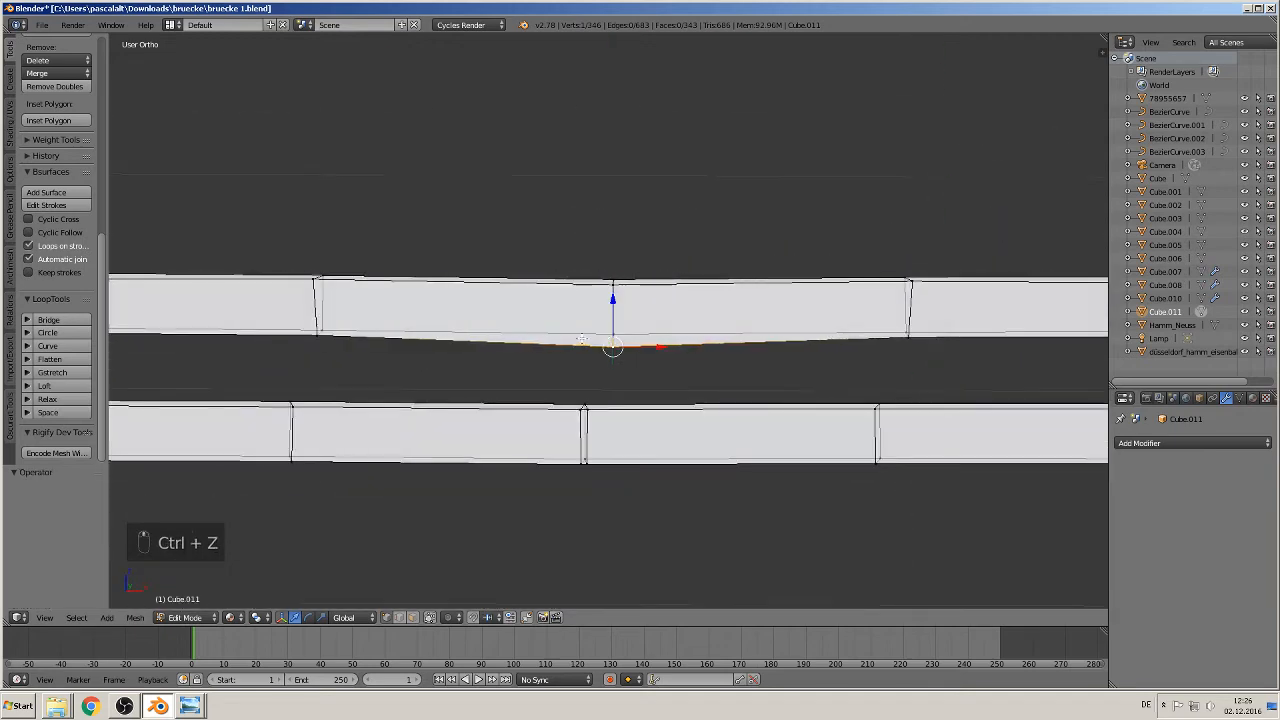
{"action": "left_click_drag", "start_coordinate": [613, 295], "coordinate": [613, 284]}
{"action": "scroll", "coordinate": [610, 395], "scroll_direction": "down", "scroll_amount": 2}
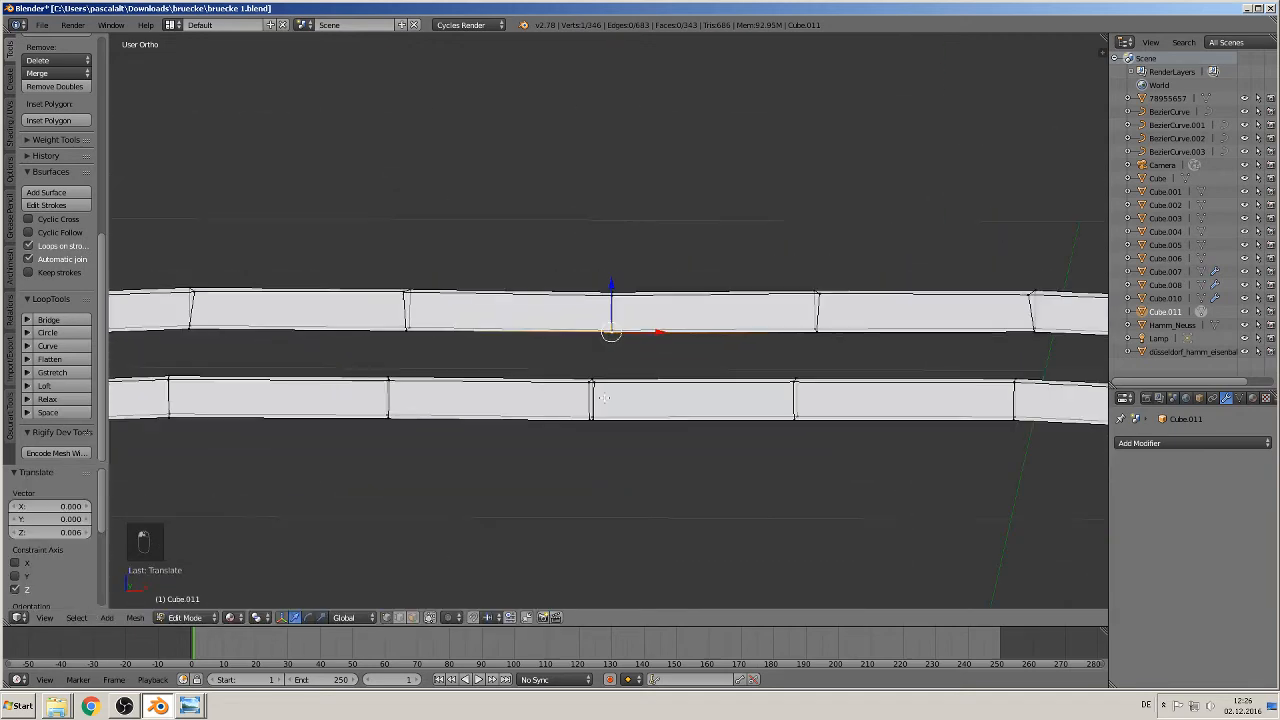
Merge the two doubled vertices on the upper front edge of the near arch's crown seam at their center.
{"action": "middle_click_drag", "start_coordinate": [607, 414], "coordinate": [646, 343]}
{"action": "scroll", "coordinate": [646, 343], "scroll_direction": "up", "scroll_amount": 2}
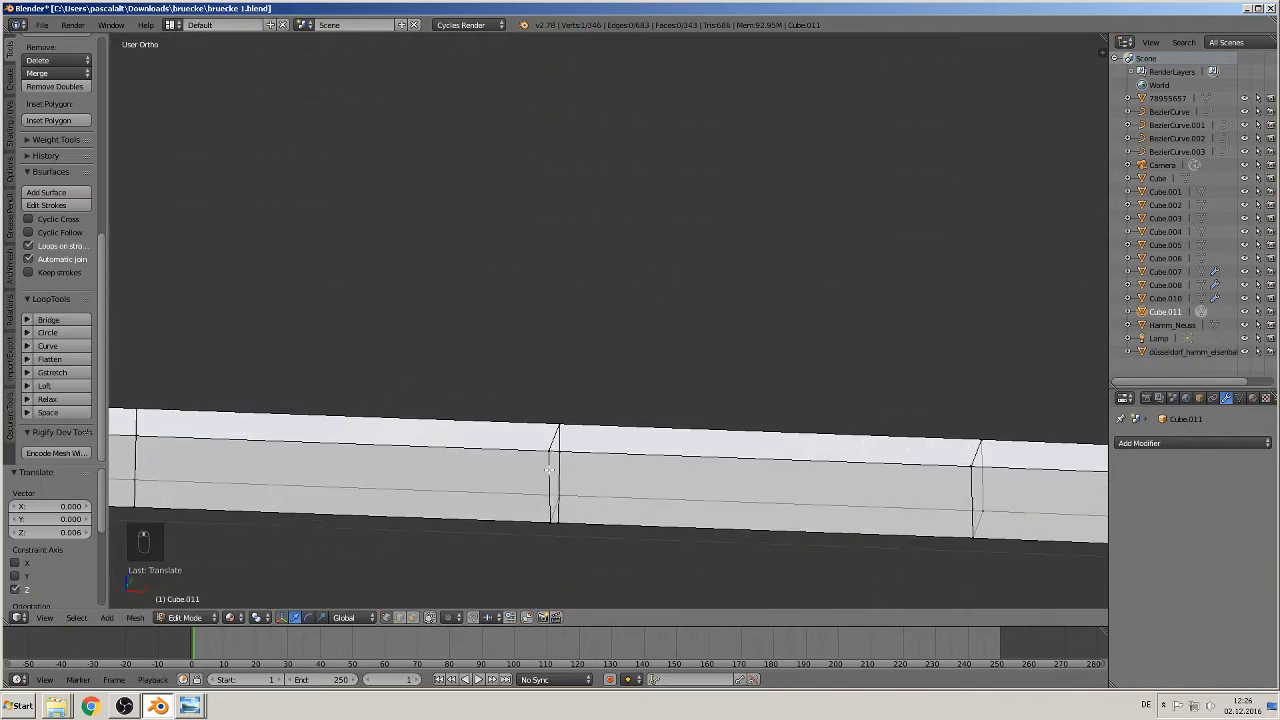
{"action": "right_click", "coordinate": [549, 469]}
{"action": "left_click", "coordinate": [57, 73]}
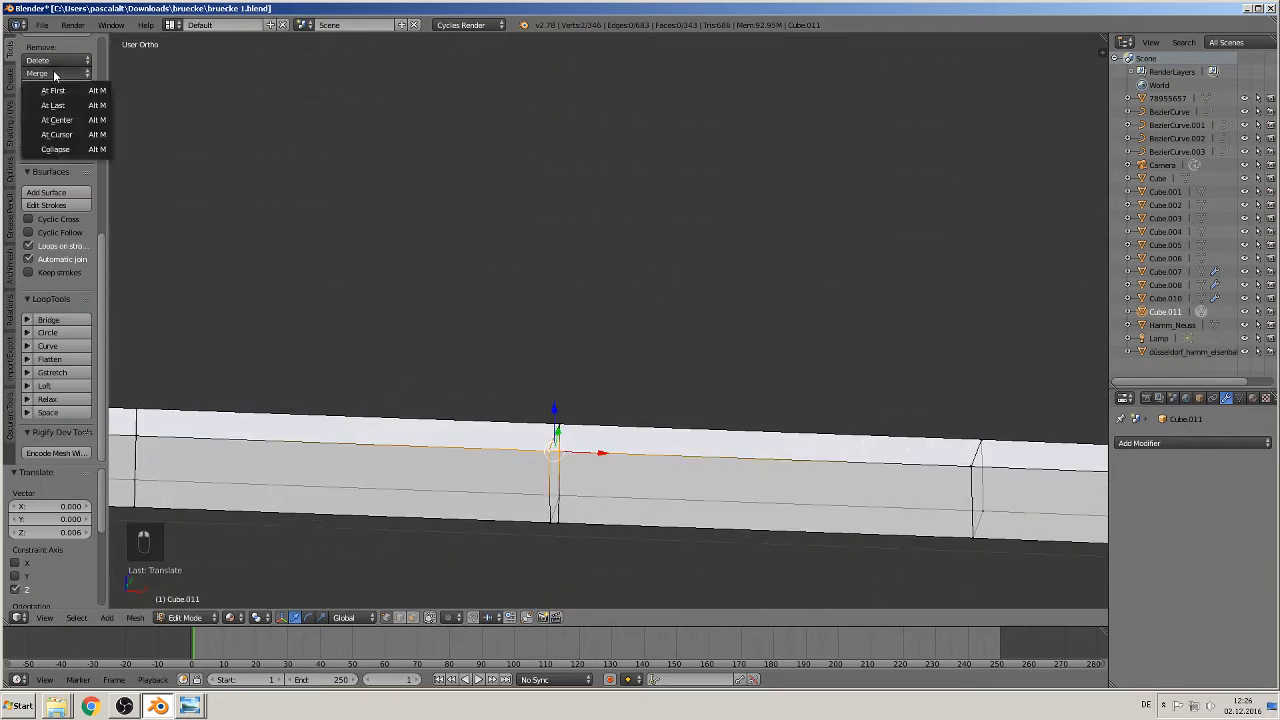
{"action": "left_click", "coordinate": [60, 121]}
Merge the doubled lower front vertices of the near arch's crown seam at their center and check both crowns in Object Mode.
{"action": "right_click", "coordinate": [554, 522]}
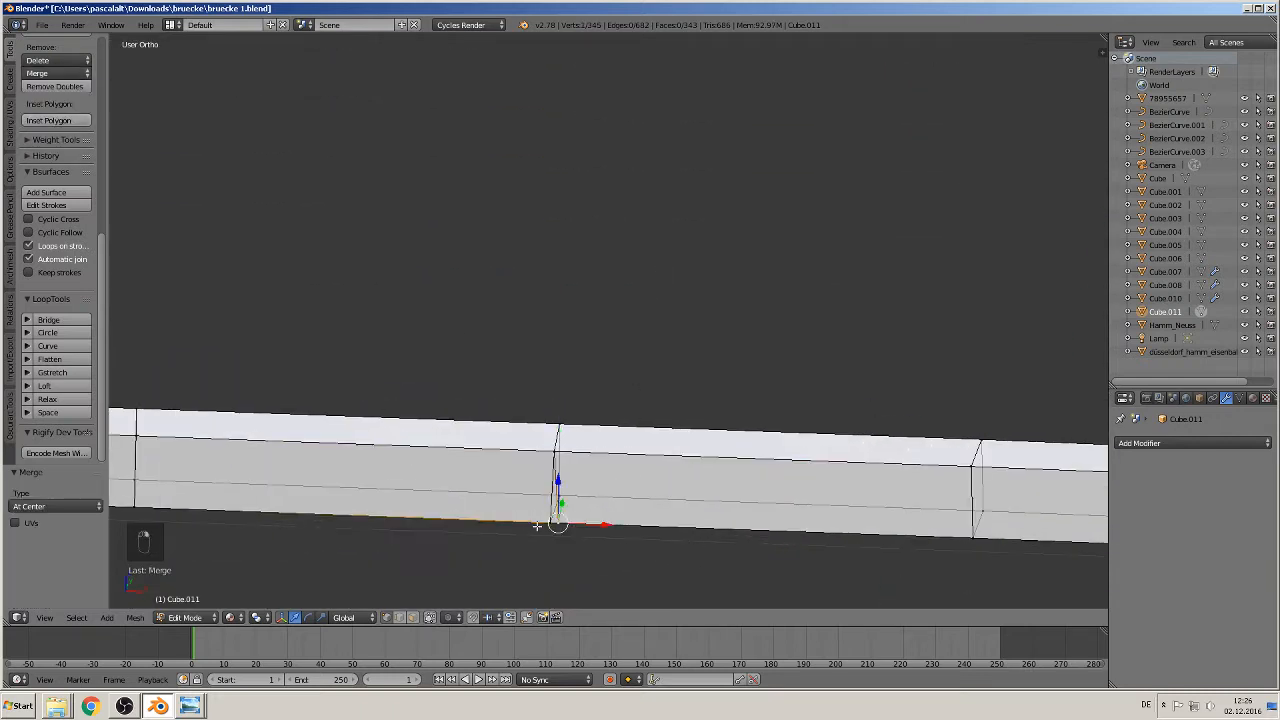
{"action": "left_click", "coordinate": [554, 523]}
{"action": "left_click", "coordinate": [45, 73]}
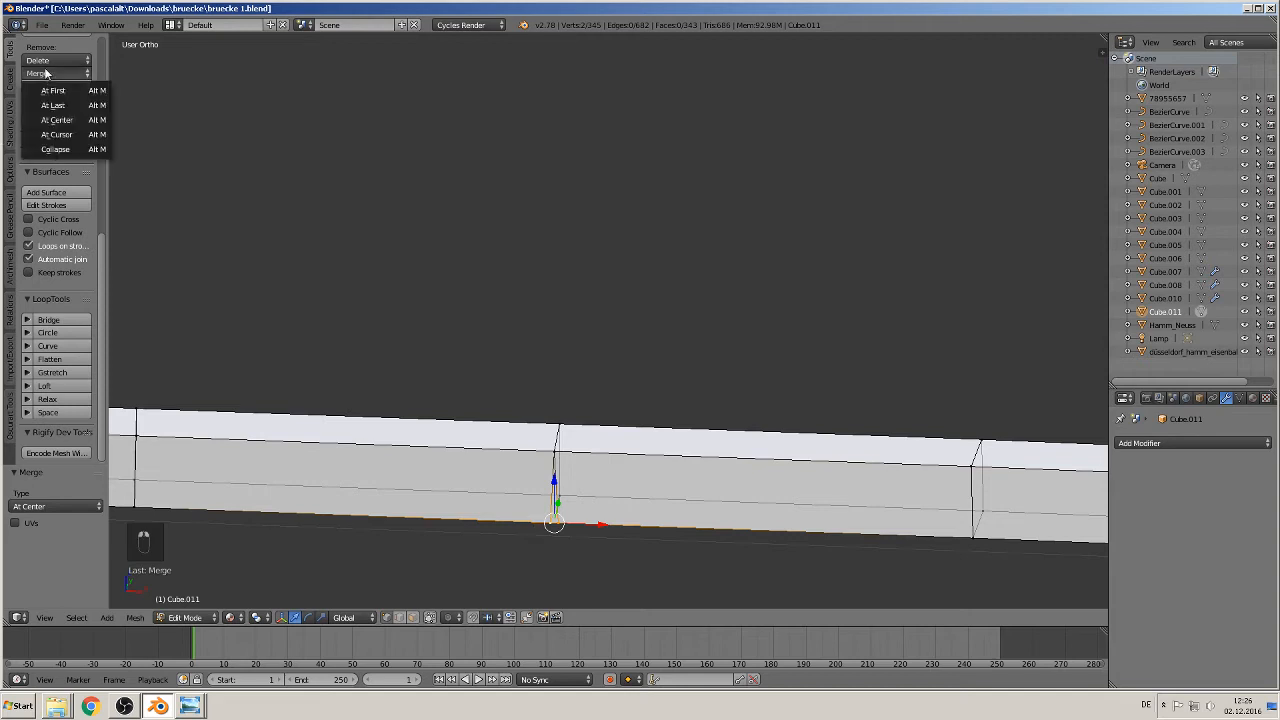
{"action": "left_click", "coordinate": [57, 119]}
{"action": "scroll", "coordinate": [420, 306], "scroll_direction": "down", "scroll_amount": 5}
{"action": "key", "text": "Tab"}
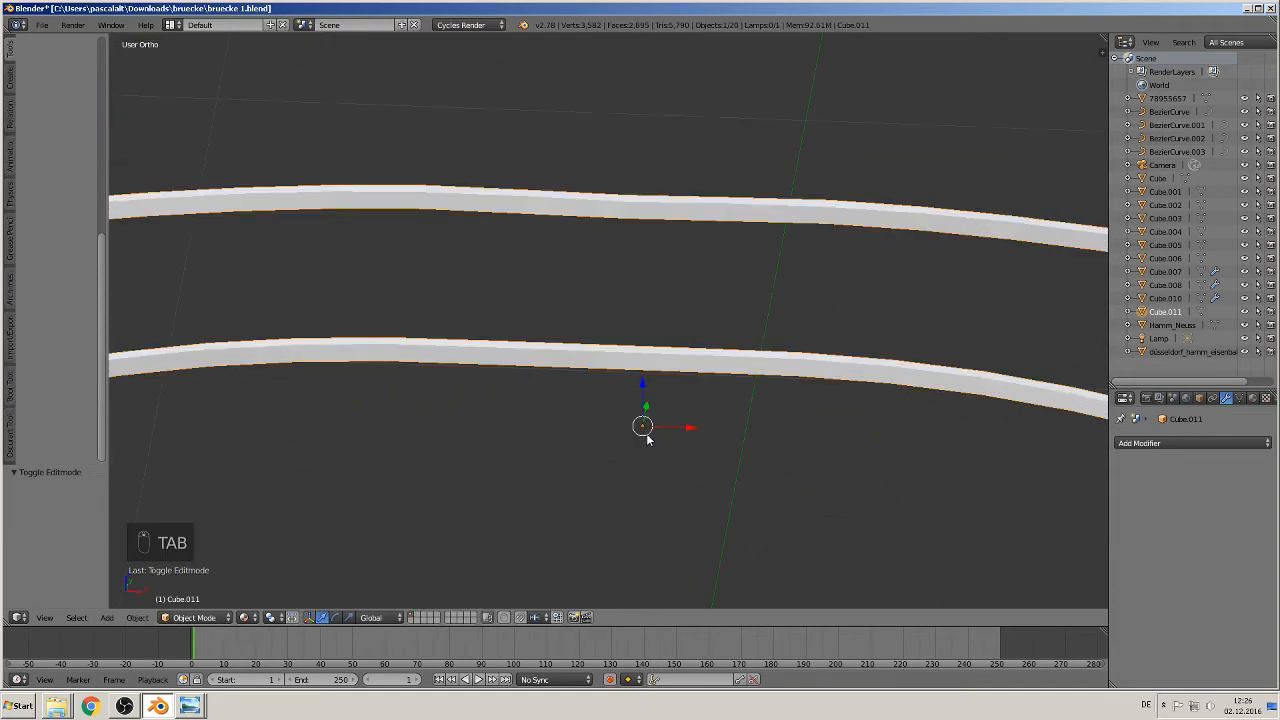
{"action": "scroll", "coordinate": [646, 436], "scroll_direction": "down", "scroll_amount": 2}
{"action": "middle_click_drag", "start_coordinate": [636, 394], "coordinate": [625, 371]}
{"action": "scroll", "coordinate": [646, 356], "scroll_direction": "up", "scroll_amount": 2}
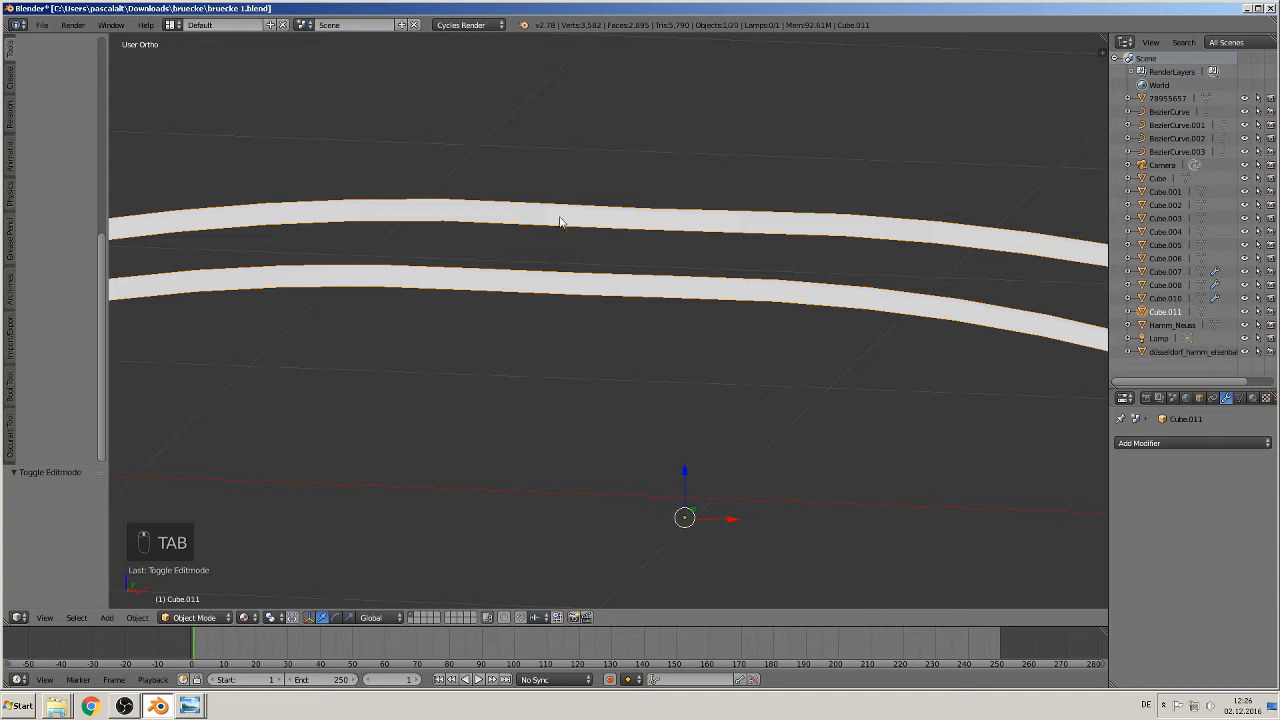
In front-view Edit Mode, circle-select both arches' crown seam vertices, try raising them 0.005 along the Z axis, and undo the move.
{"action": "key", "text": "Tab"}
{"action": "middle_click_drag", "start_coordinate": [678, 237], "coordinate": [723, 267]}
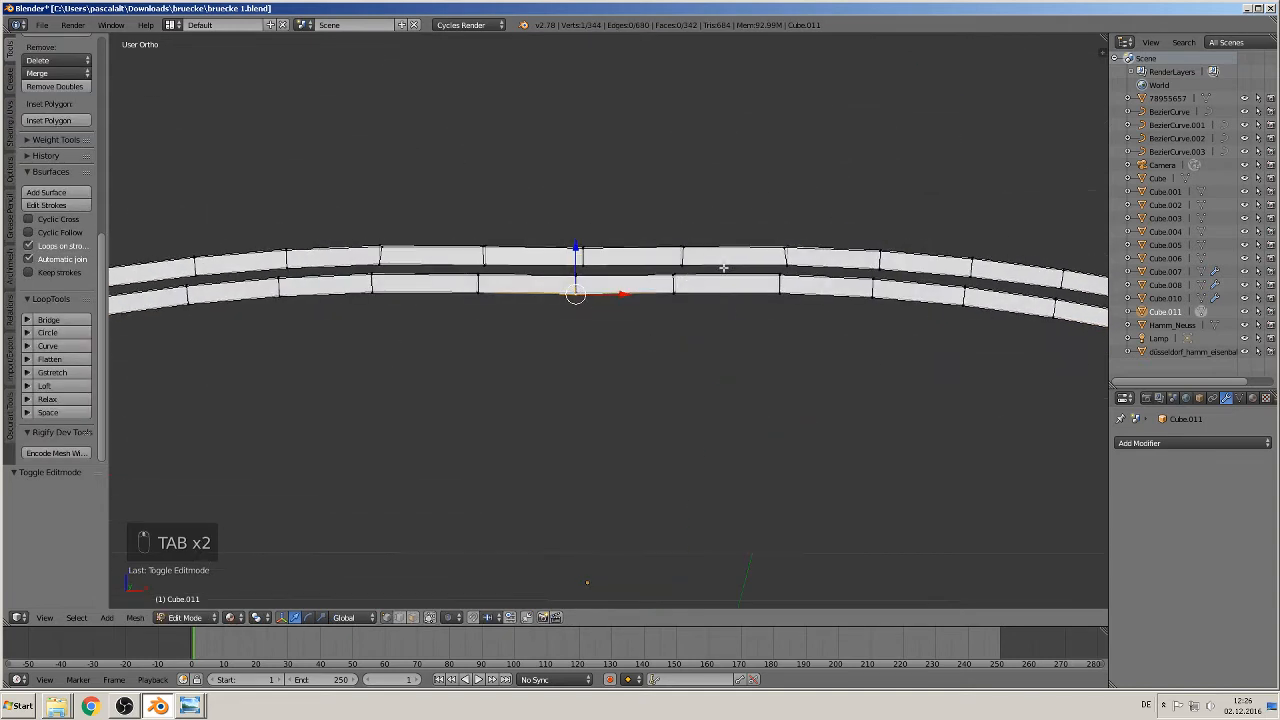
{"action": "key", "text": "KP_1"}
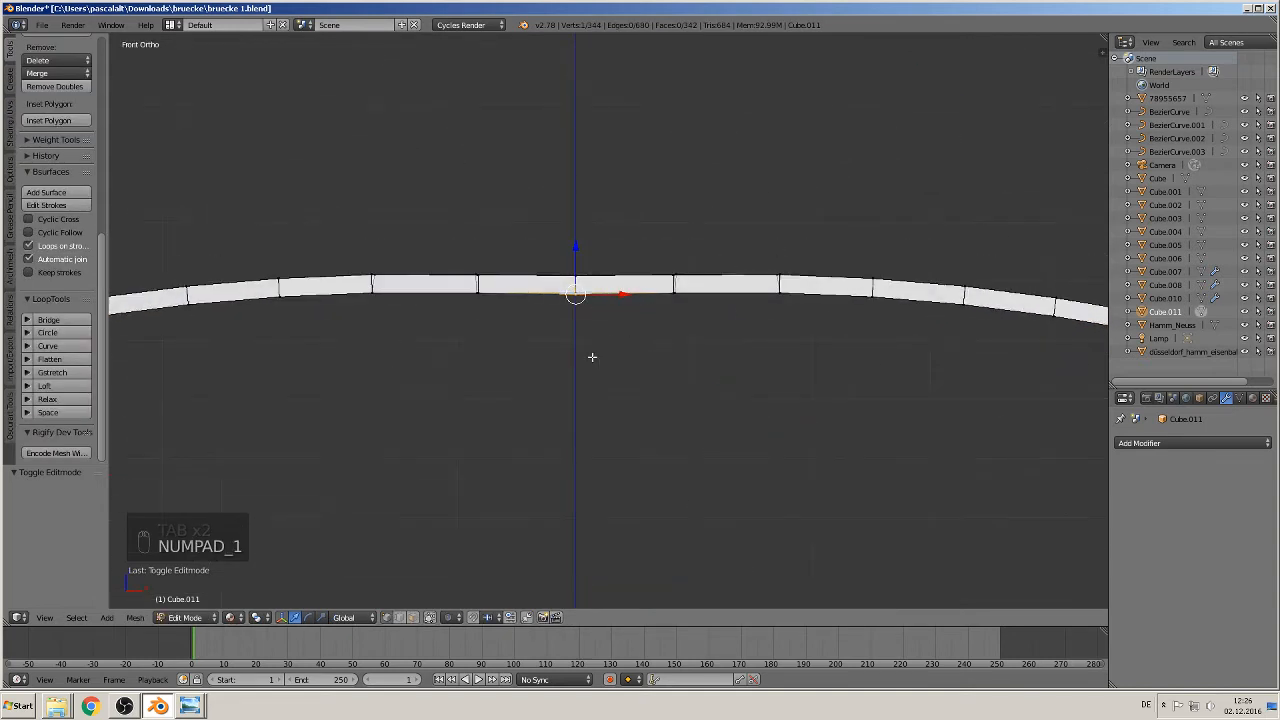
{"action": "scroll", "coordinate": [592, 357], "scroll_direction": "up", "scroll_amount": 2}
{"action": "key", "text": "a"}
{"action": "key", "text": "a"}
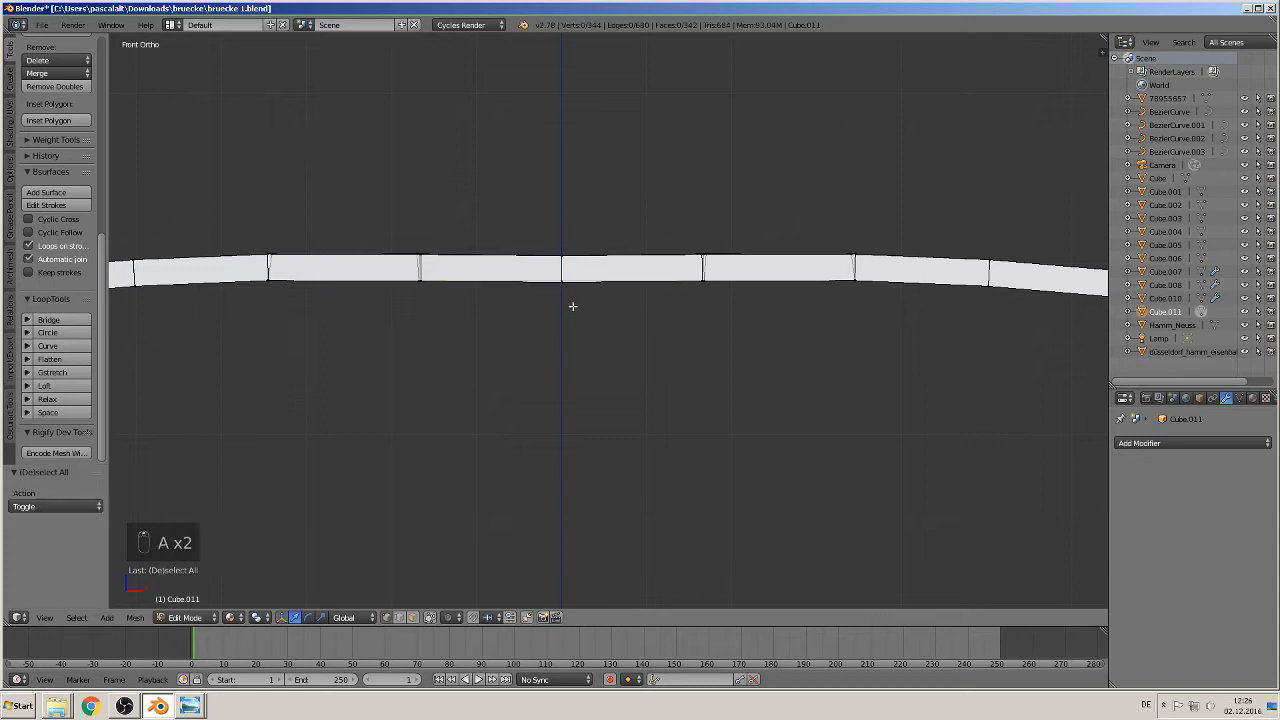
{"action": "key", "text": "c"}
{"action": "left_click_drag", "start_coordinate": [563, 274], "coordinate": [563, 219]}
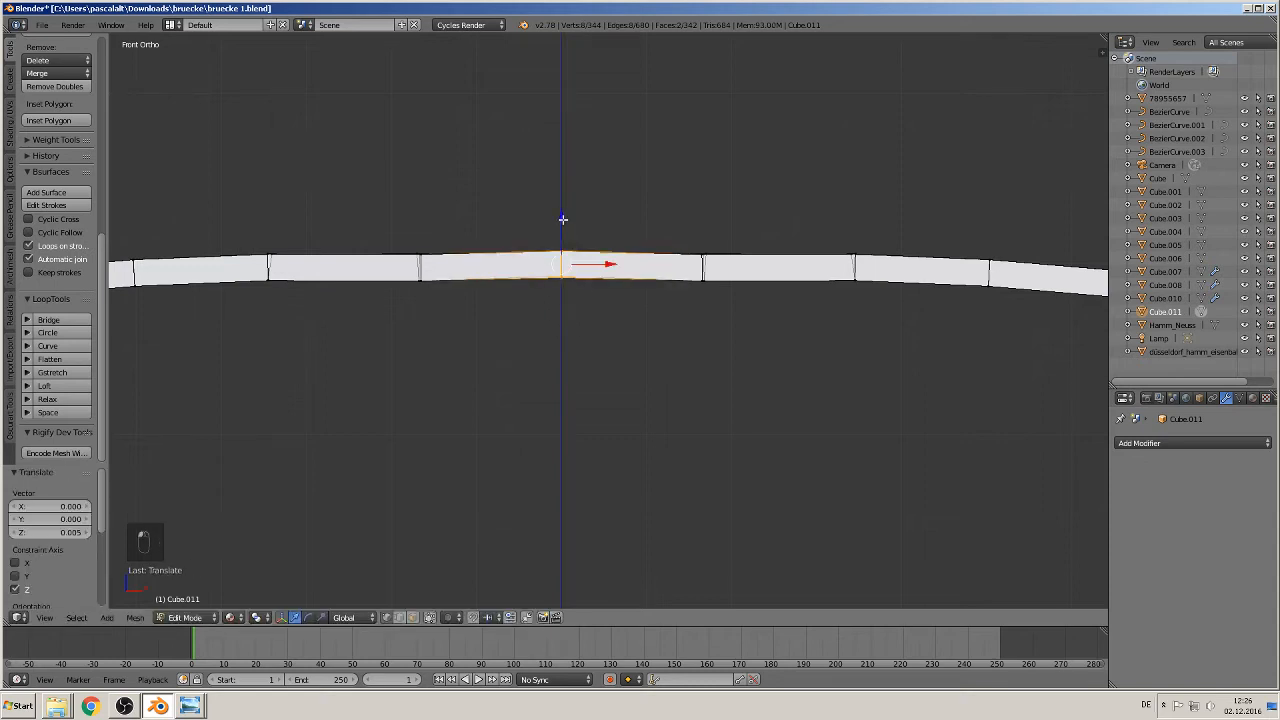
{"action": "key", "text": "ctrl+z"}
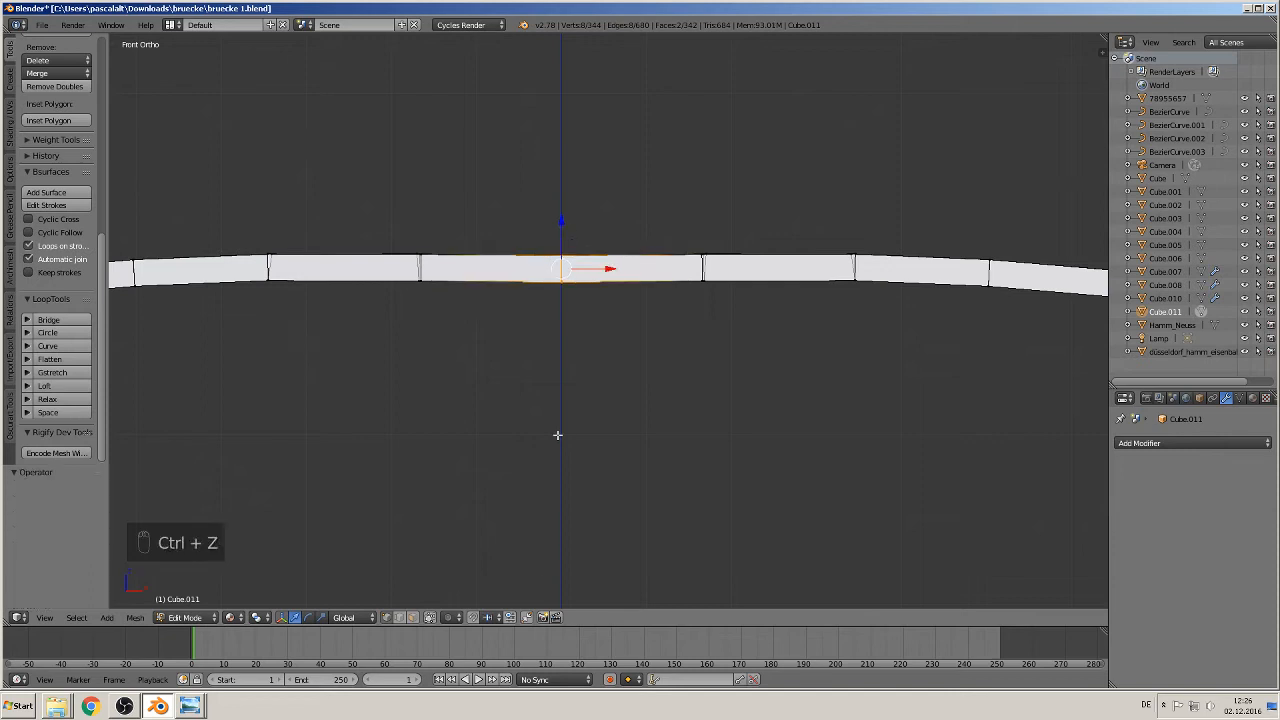
Raise both arches' selected crown vertices 0.022 along the Z axis with smooth proportional editing enabled, and return to Object Mode.
{"action": "left_click", "coordinate": [447, 617]}
{"action": "left_click", "coordinate": [482, 556]}
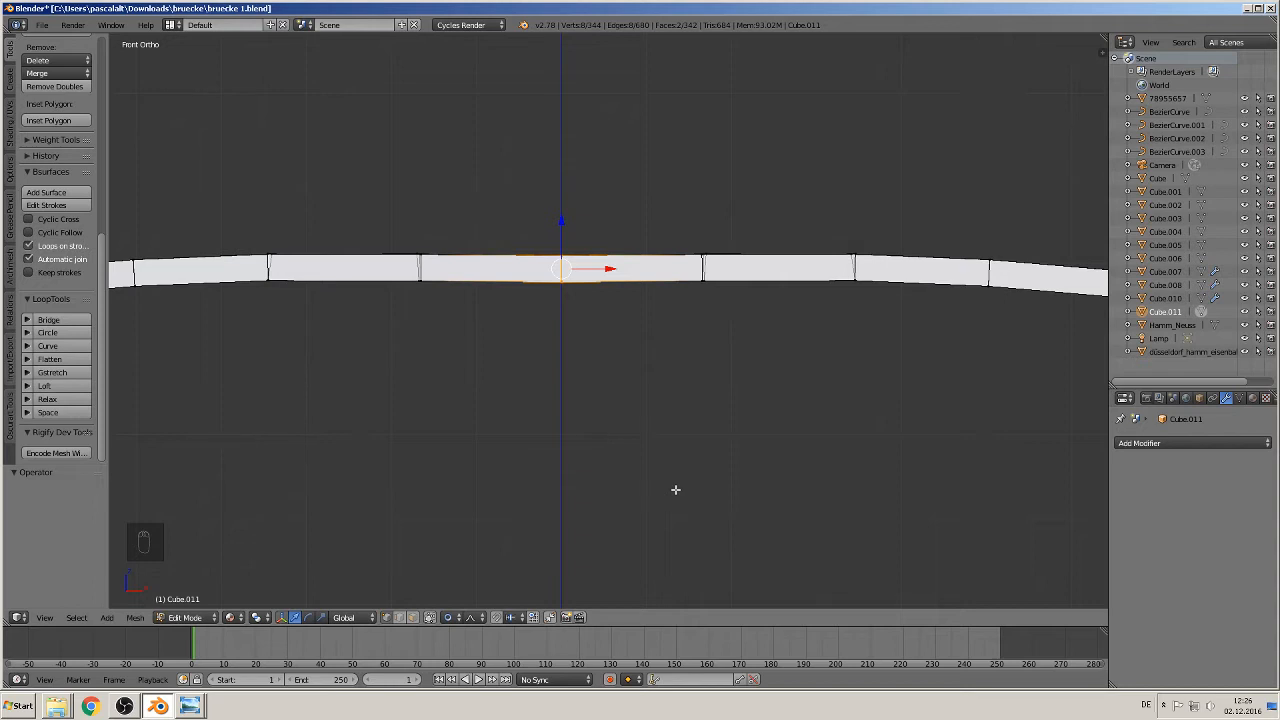
{"action": "key", "text": "g"}
{"action": "key", "text": "z"}
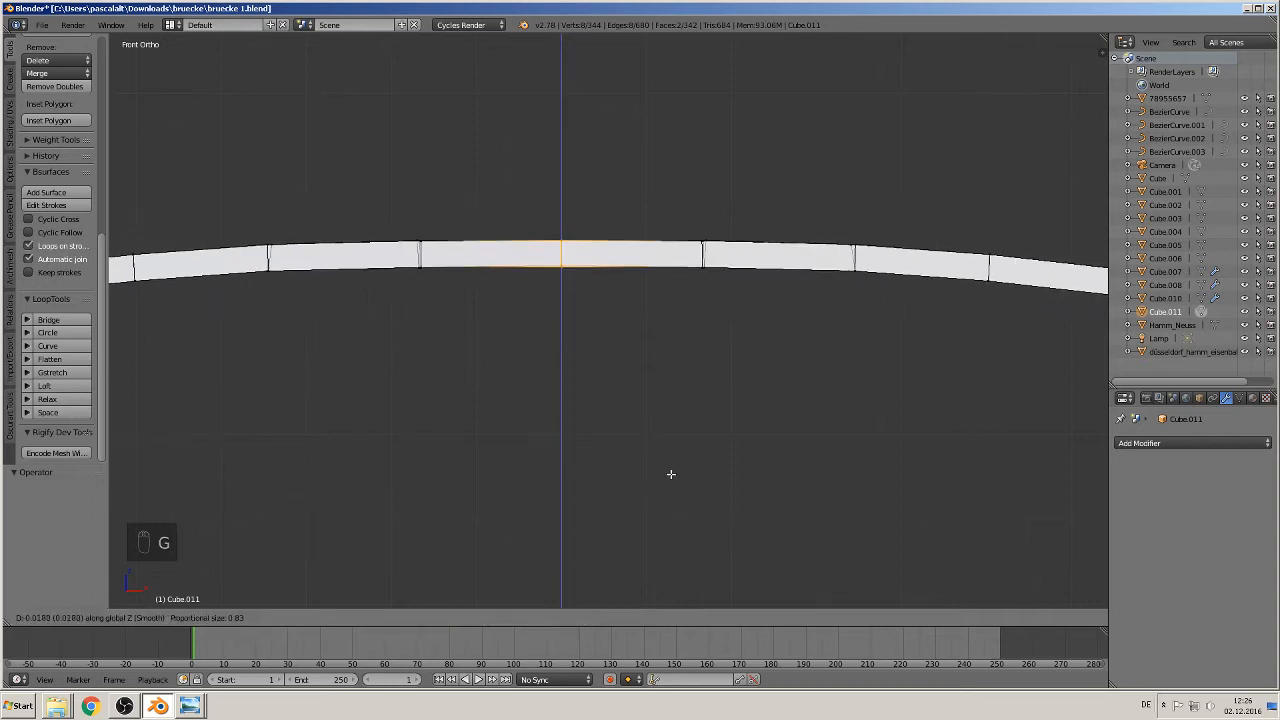
{"action": "left_click", "coordinate": [671, 472]}
{"action": "scroll", "coordinate": [668, 478], "scroll_direction": "down", "scroll_amount": 5}
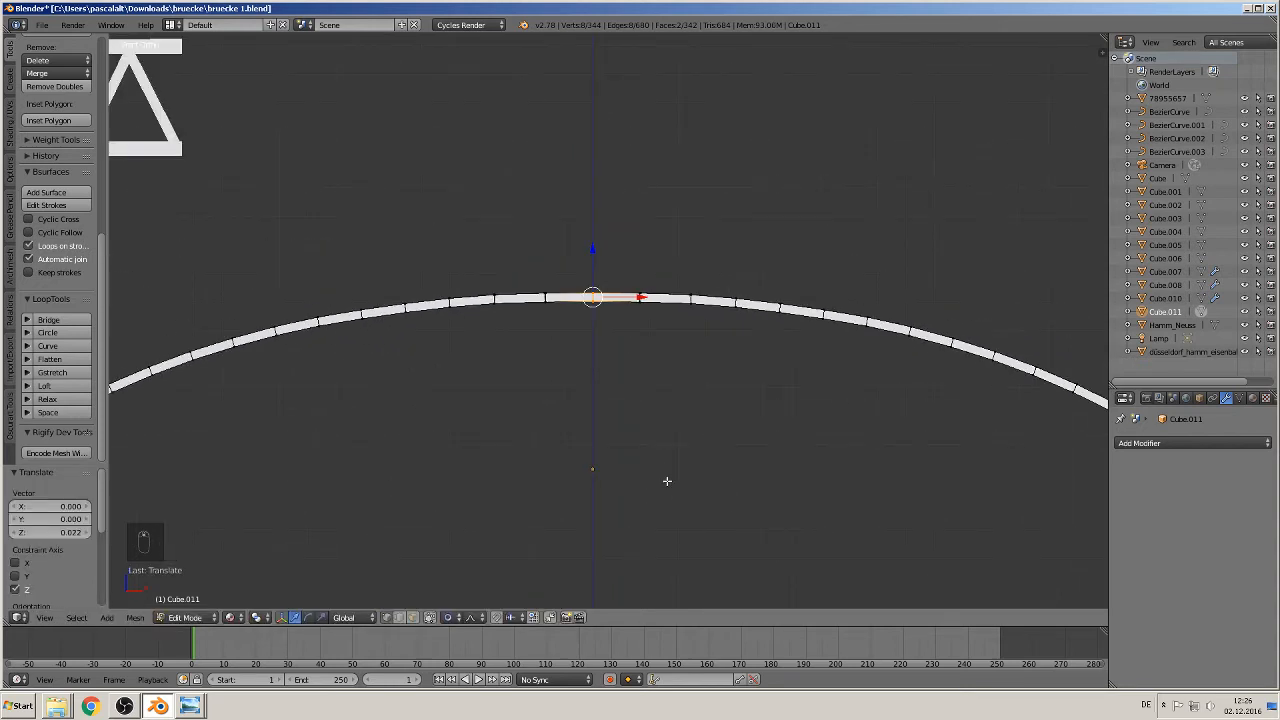
{"action": "key", "text": "Tab"}
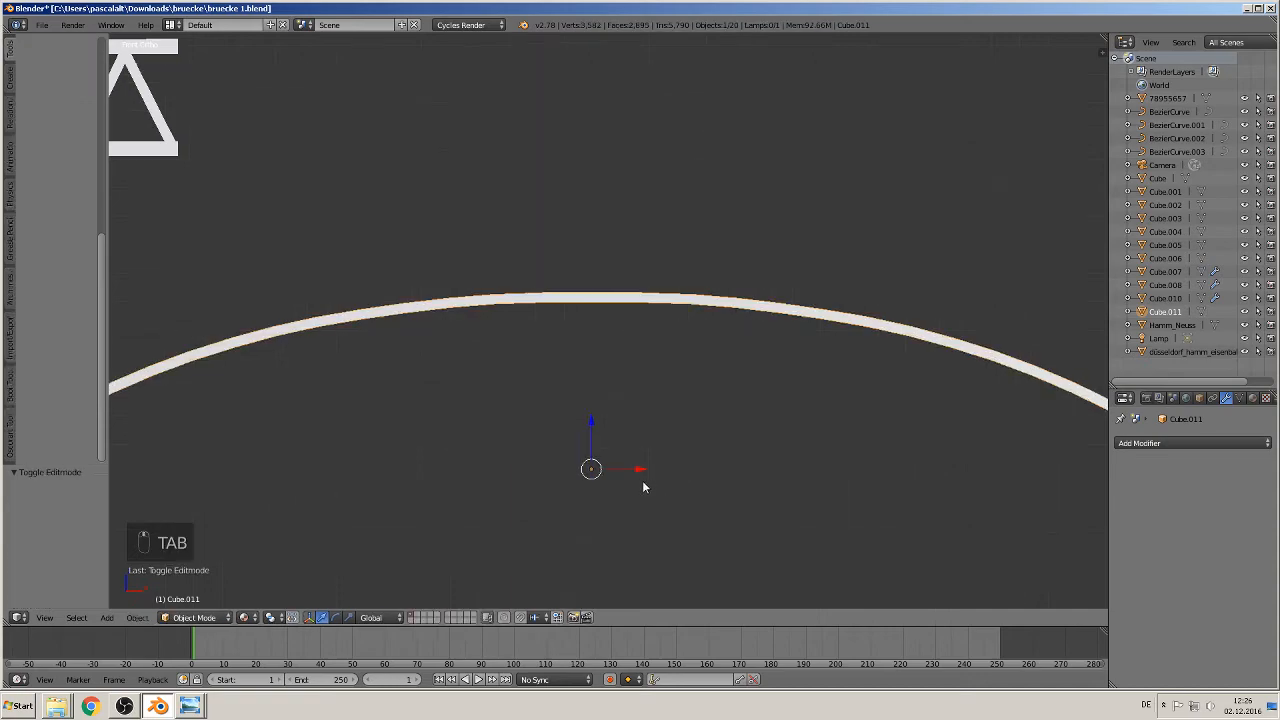
{"action": "middle_click_drag", "start_coordinate": [642, 480], "coordinate": [722, 512]}
{"action": "scroll", "coordinate": [565, 490], "scroll_direction": "down", "scroll_amount": 5}
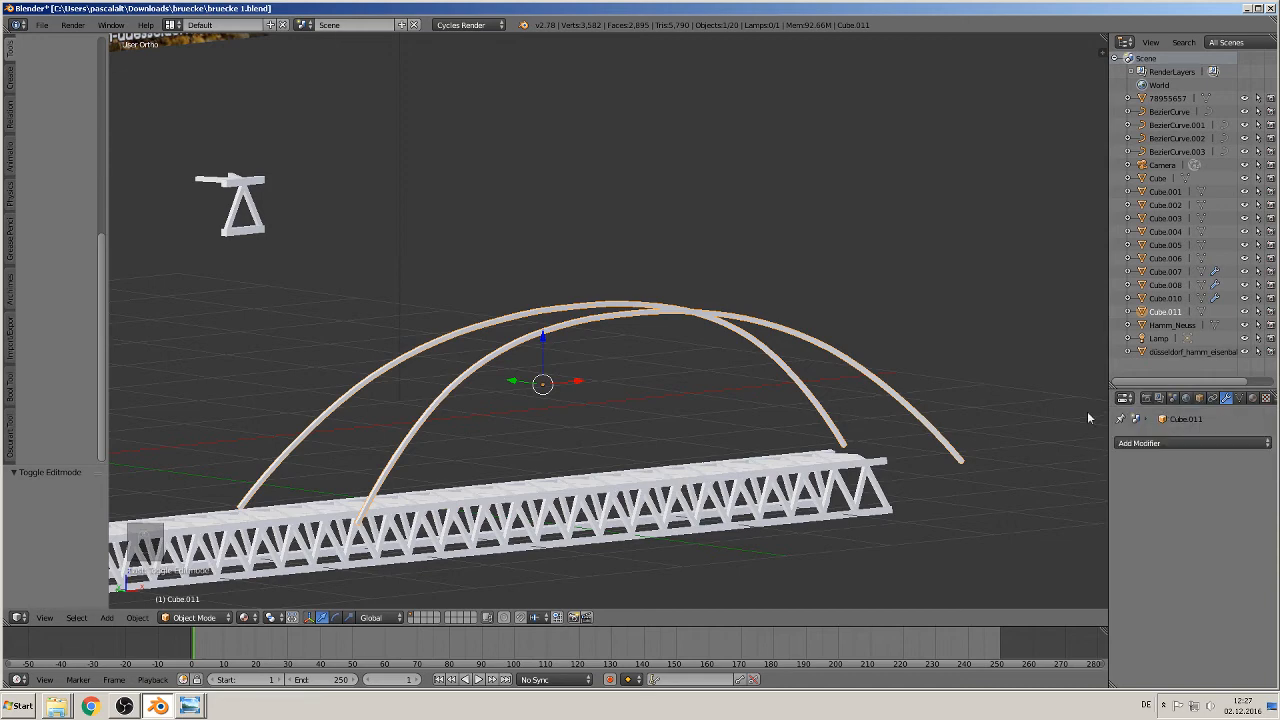
Scale both arches down uniformly to 0.859 in the front view so their span fits the truss better.
{"action": "middle_click_drag", "start_coordinate": [676, 445], "coordinate": [678, 408]}
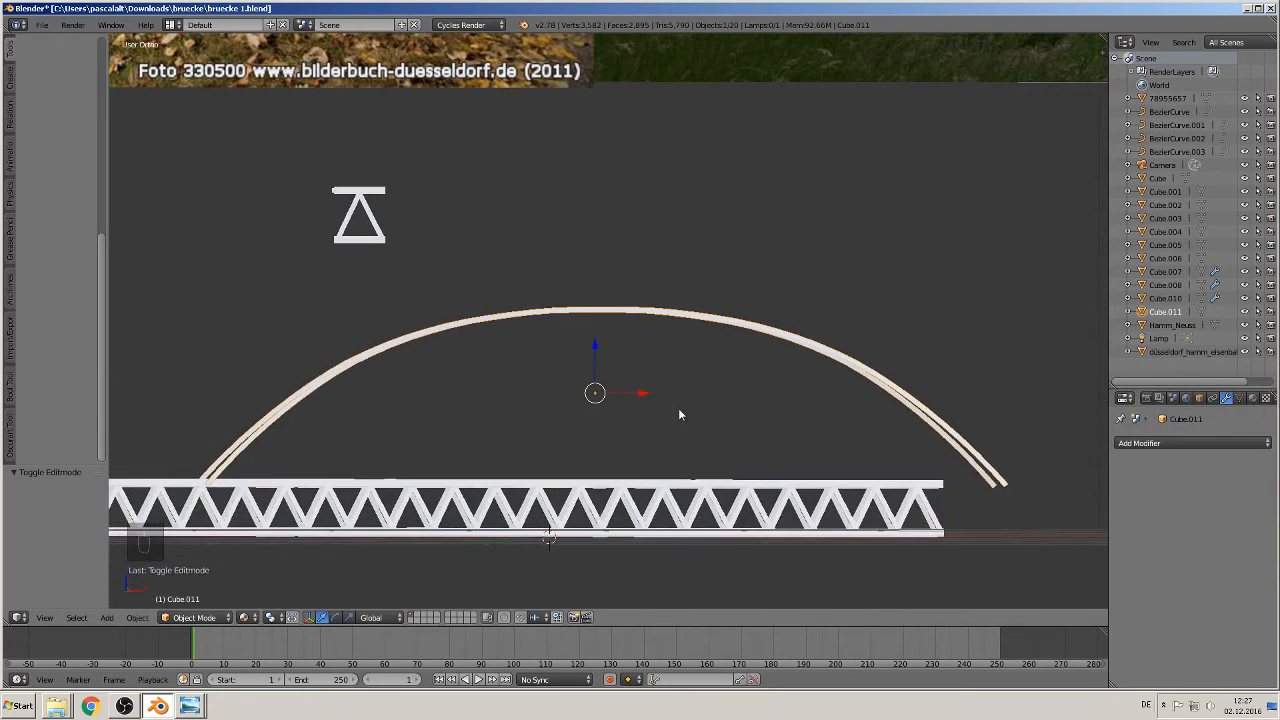
{"action": "key", "text": "KP_1"}
{"action": "scroll", "coordinate": [834, 427], "scroll_direction": "down", "scroll_amount": 3}
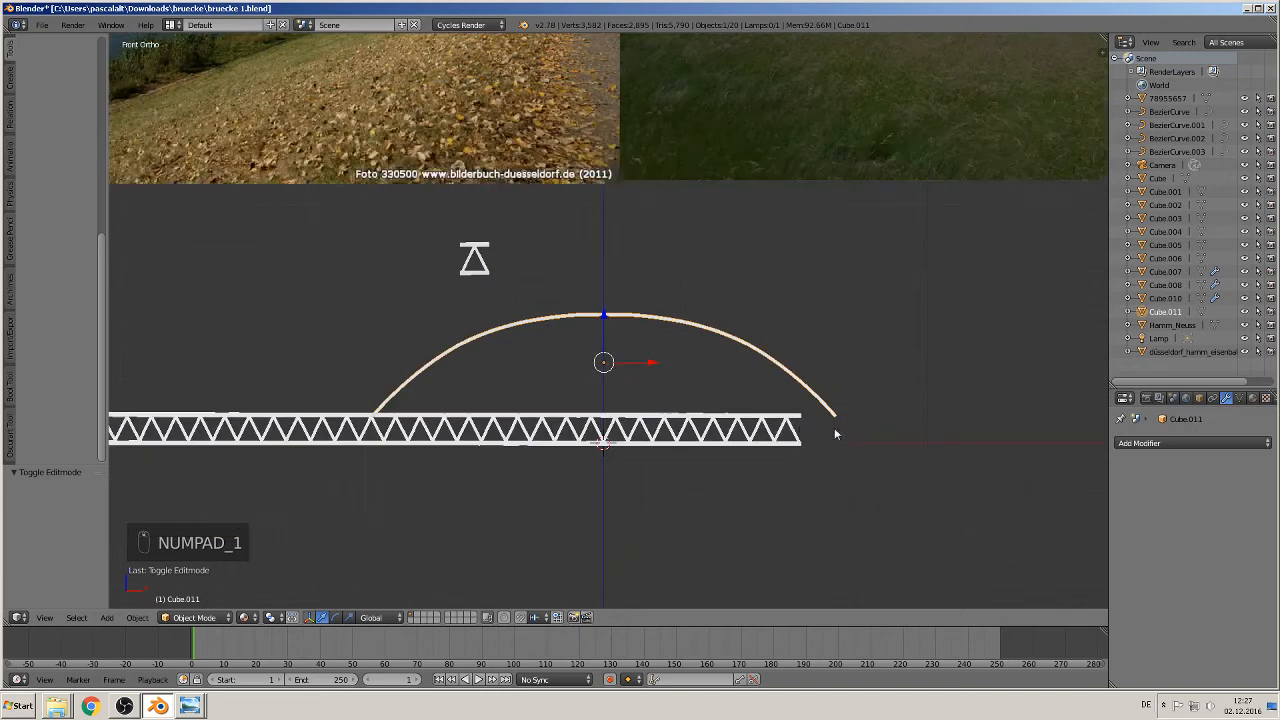
{"action": "scroll", "coordinate": [706, 320], "scroll_direction": "down", "scroll_amount": 3}
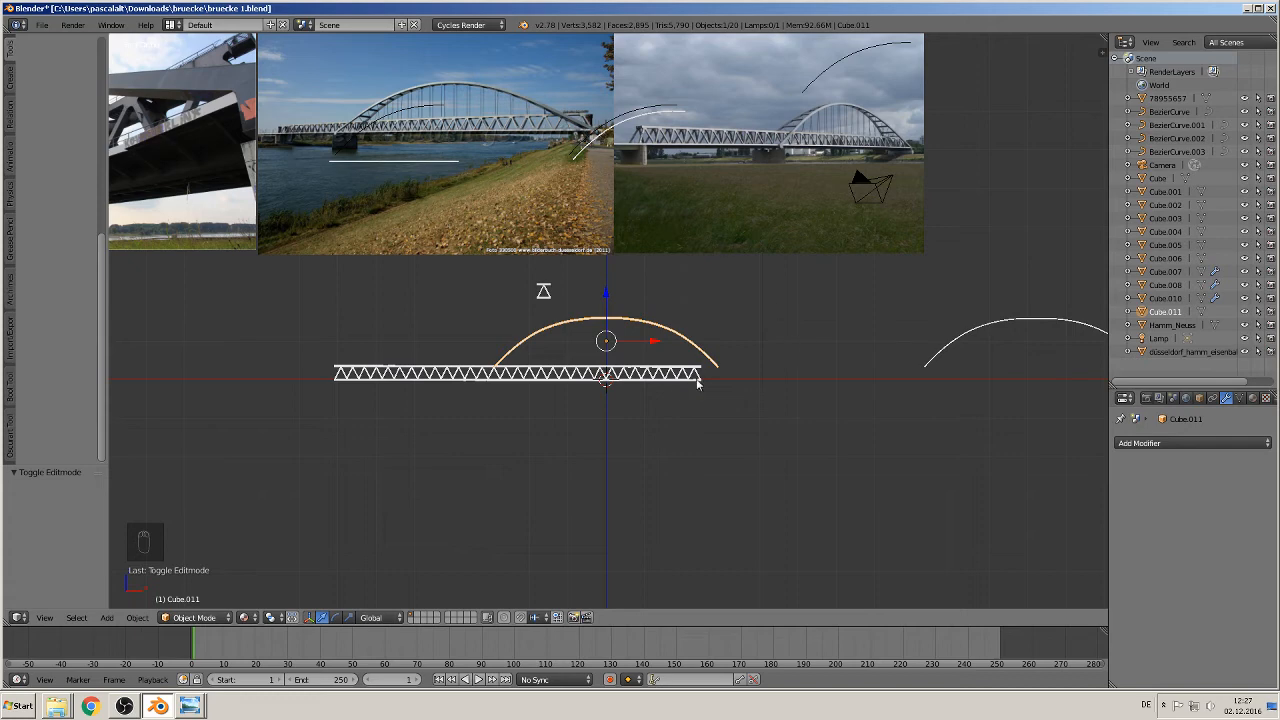
{"action": "key", "text": "s"}
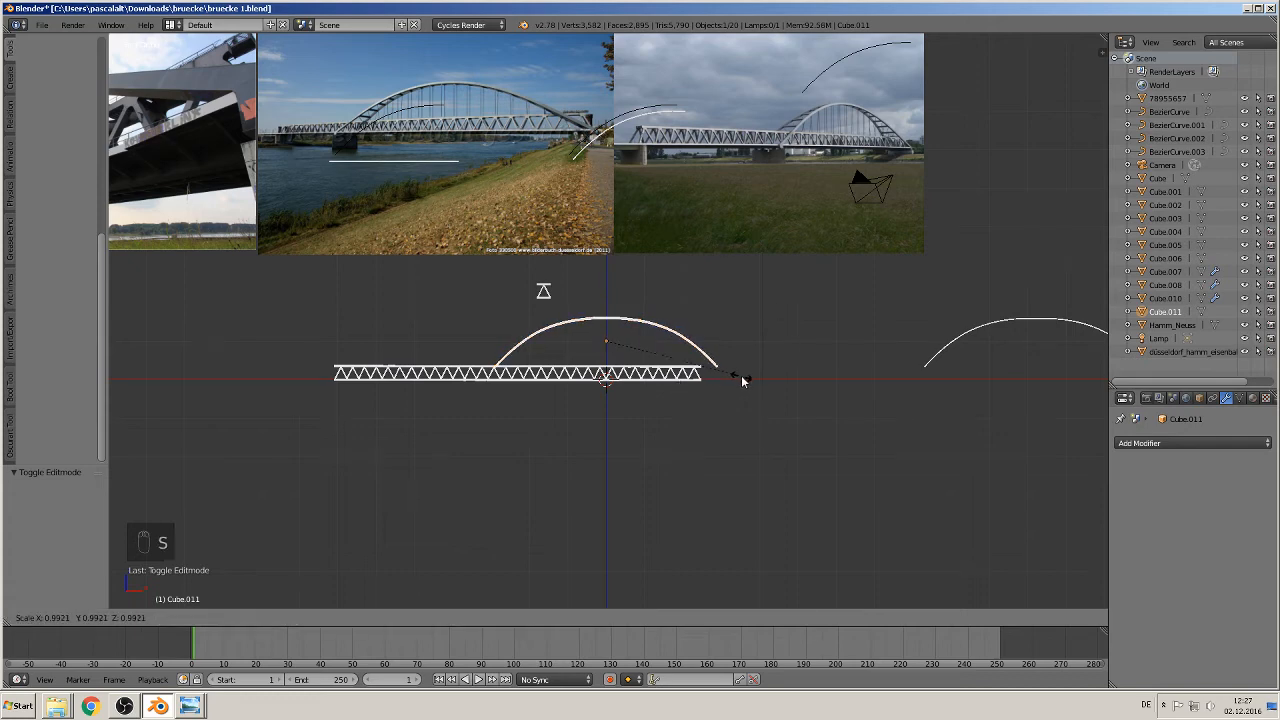
{"action": "left_click", "coordinate": [722, 377]}
Move both arches slightly in the negative X direction to the truss's end and lower them 0.122 along the Z axis.
{"action": "key", "text": "g"}
{"action": "key", "text": "x"}
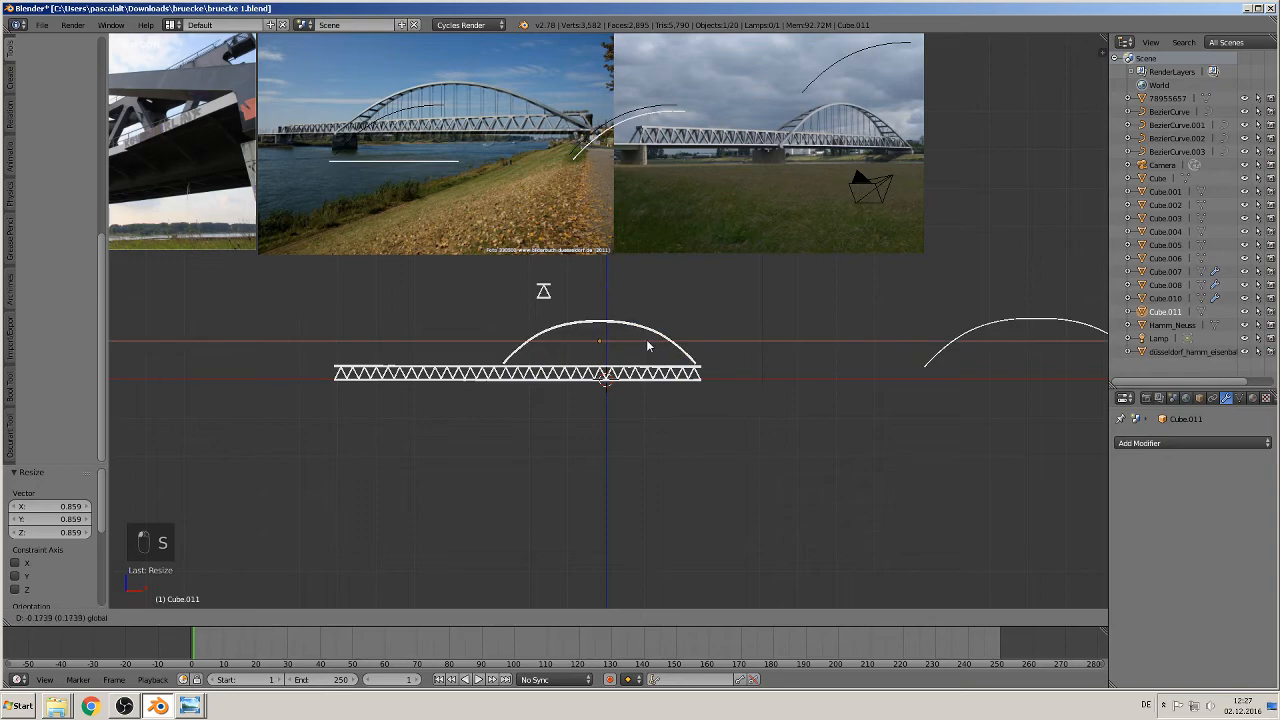
{"action": "left_click", "coordinate": [648, 344]}
{"action": "left_click_drag", "start_coordinate": [600, 288], "coordinate": [676, 461]}
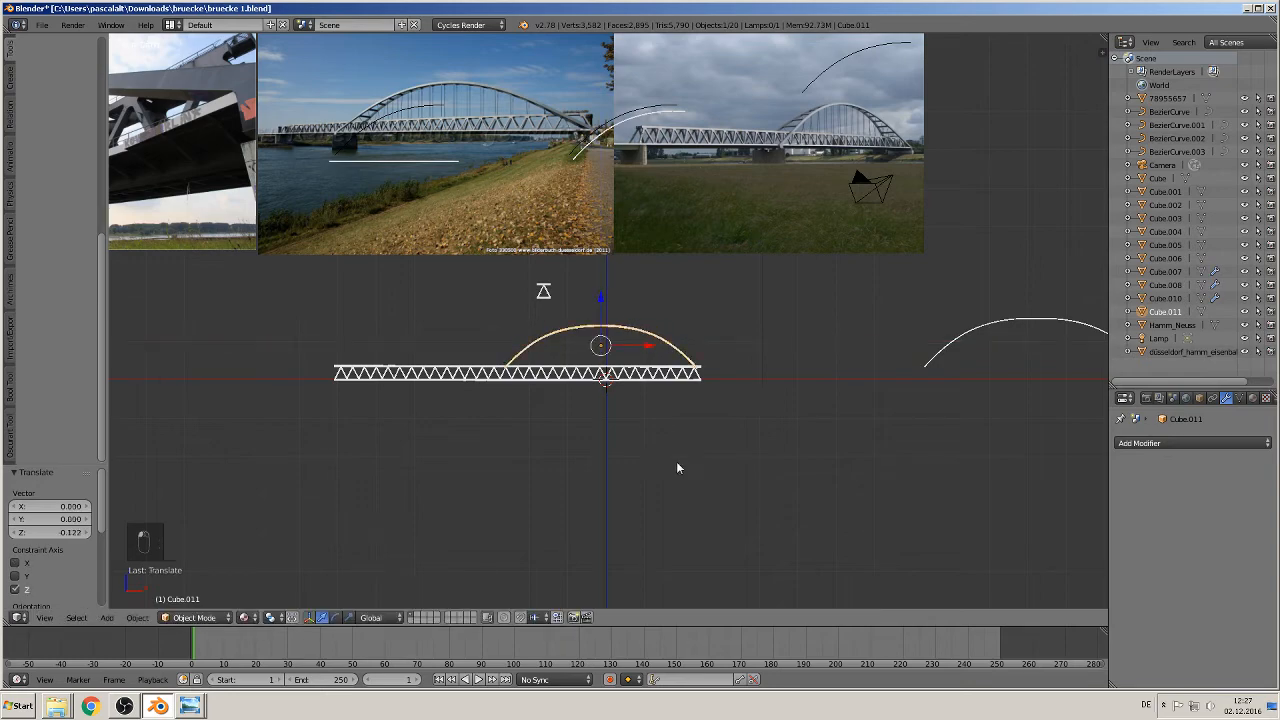
In the top view, move both arches -0.109 along the Y axis to centre them across the truss.
{"action": "scroll", "coordinate": [660, 460], "scroll_direction": "up", "scroll_amount": 4}
{"action": "middle_click_drag", "start_coordinate": [684, 425], "coordinate": [880, 457]}
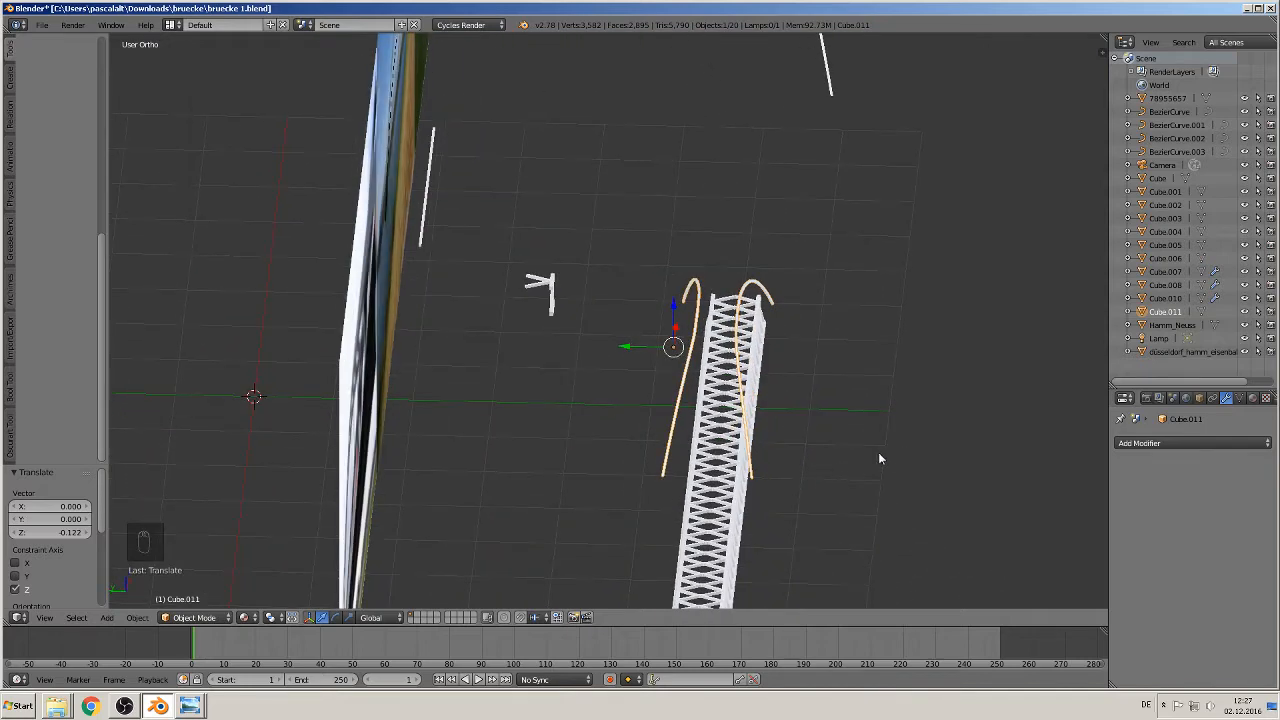
{"action": "key", "text": "KP_7"}
{"action": "left_click_drag", "start_coordinate": [718, 260], "coordinate": [726, 267]}
{"action": "left_click", "coordinate": [724, 263]}
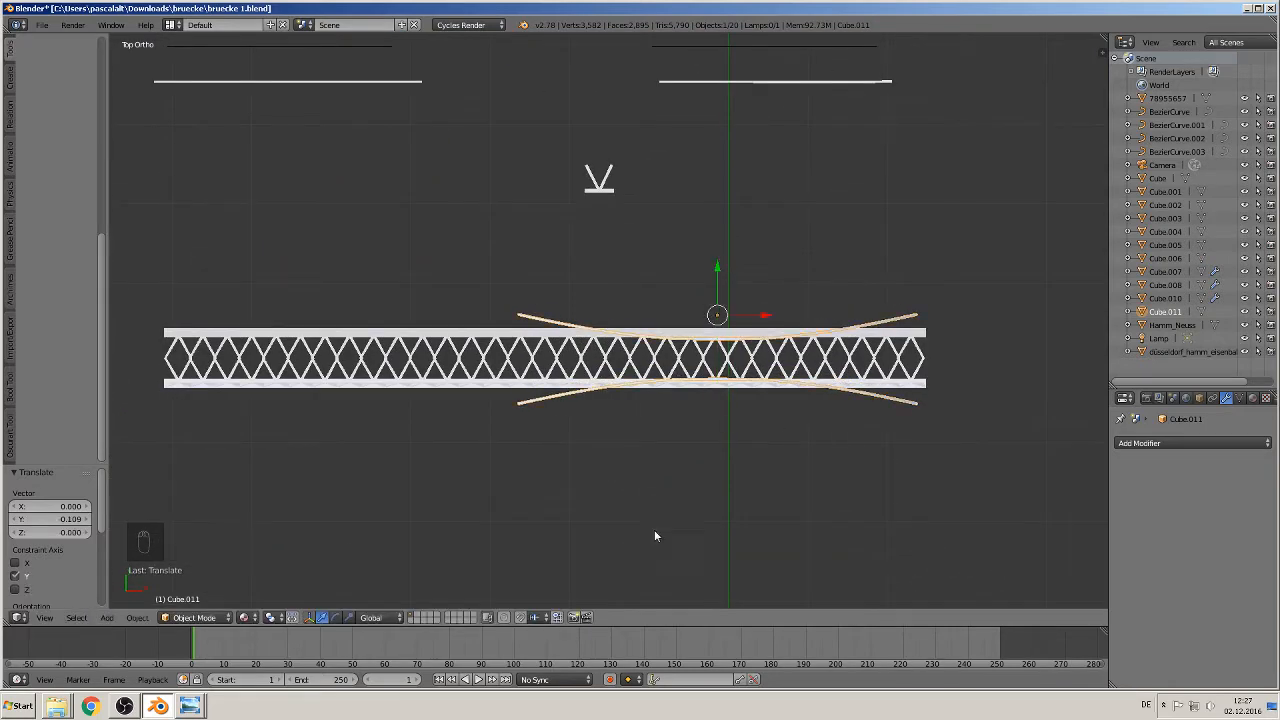
Add a cube mesh at the 3D cursor in the front view and scale it uniformly to 0.044.
{"action": "middle_click_drag", "start_coordinate": [654, 532], "coordinate": [561, 388]}
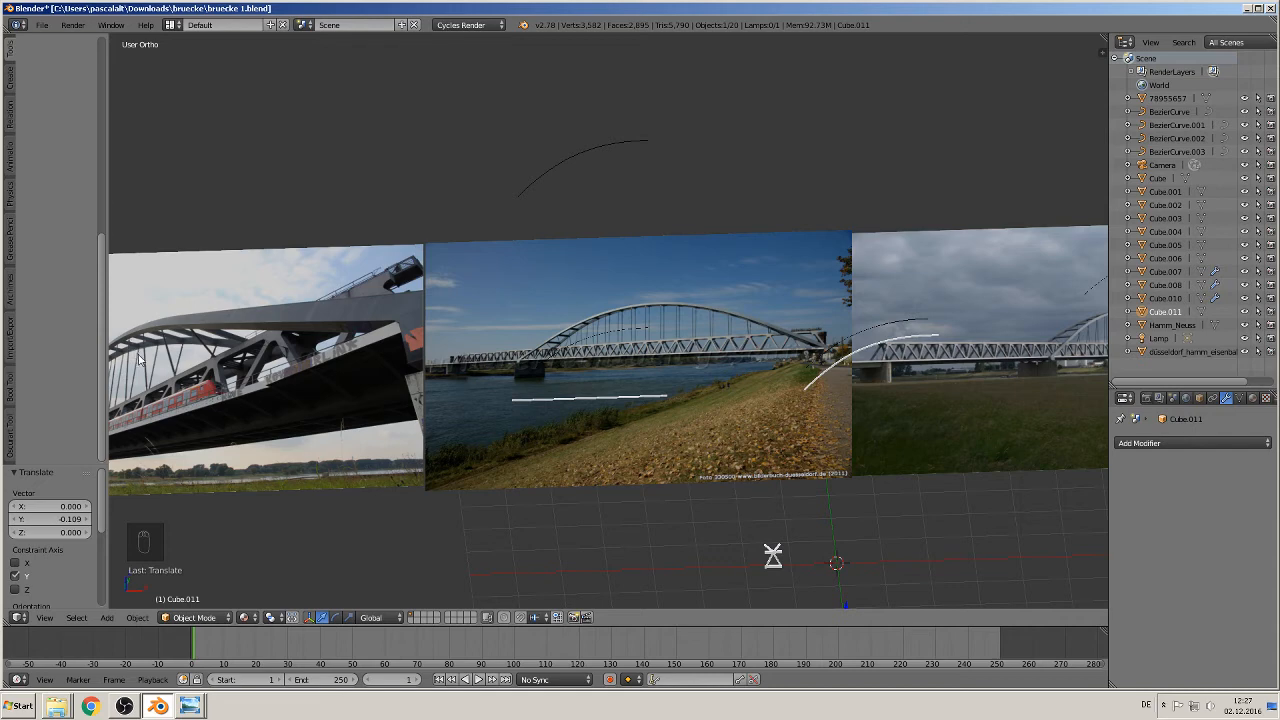
{"action": "middle_click_drag", "start_coordinate": [617, 511], "coordinate": [537, 246]}
{"action": "middle_click_drag", "start_coordinate": [760, 346], "coordinate": [541, 479]}
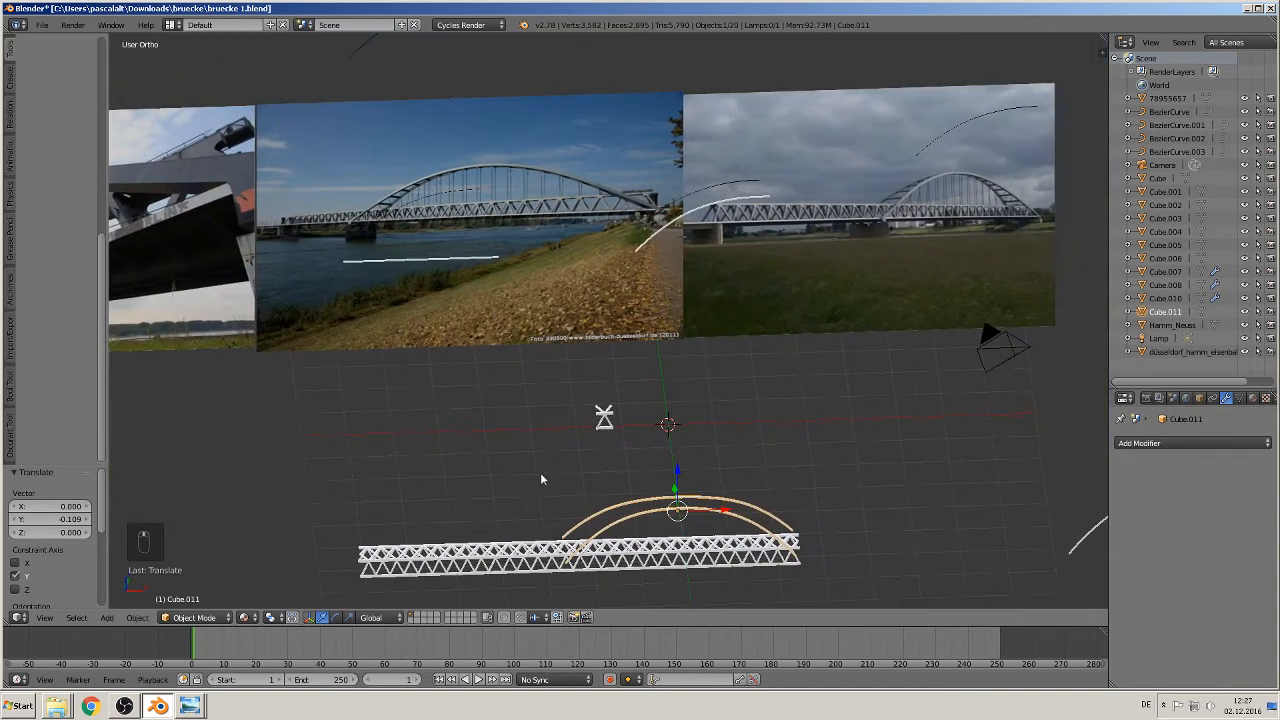
{"action": "middle_click_drag", "start_coordinate": [481, 226], "coordinate": [588, 403], "text": "shift"}
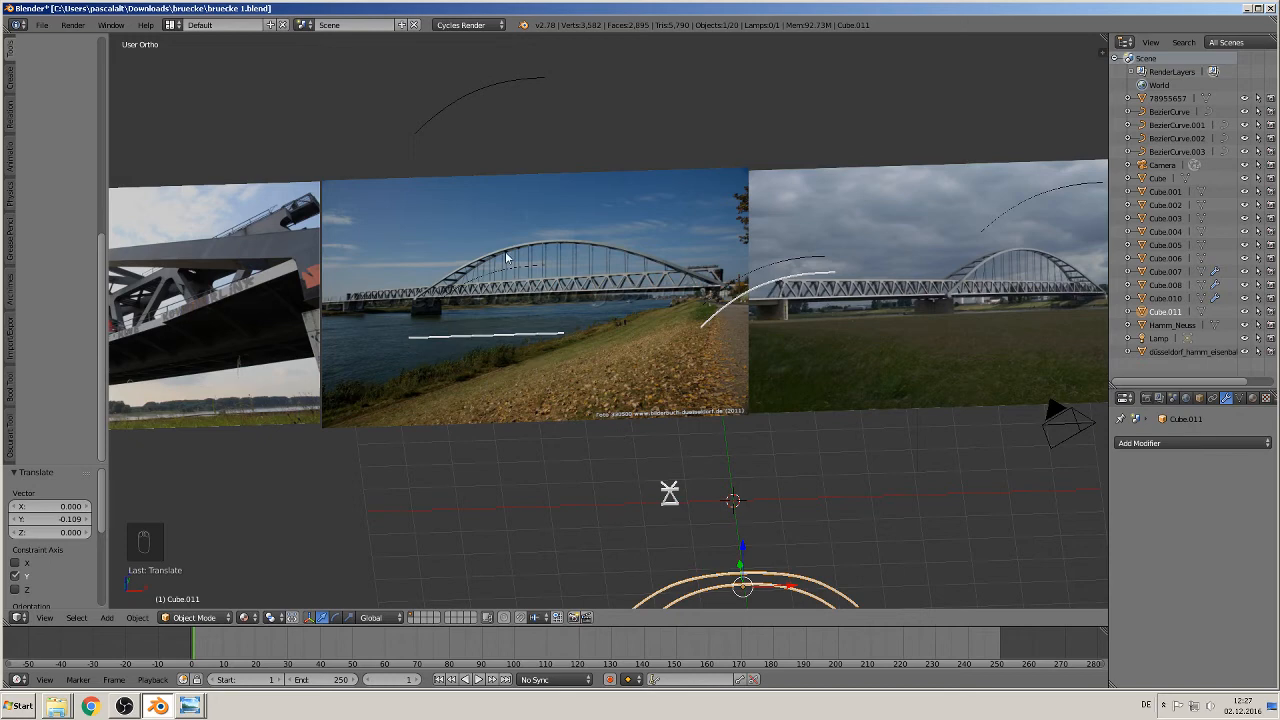
{"action": "key", "text": "KP_1"}
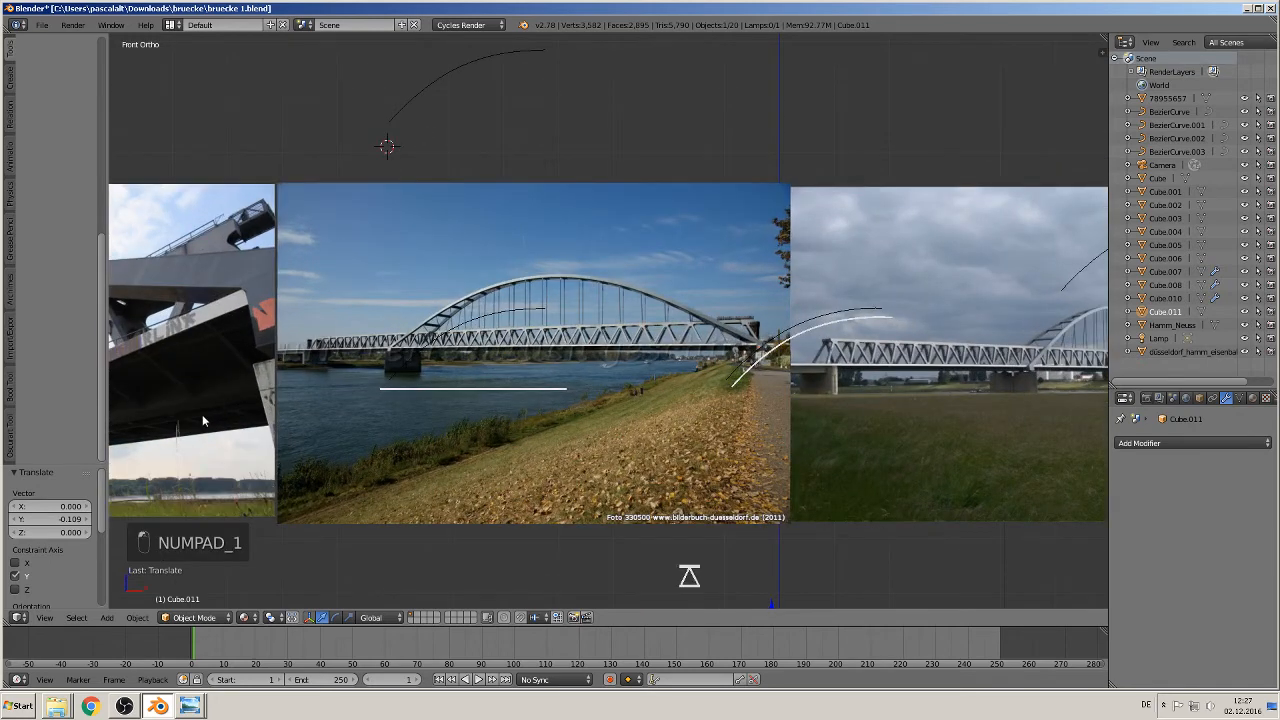
{"action": "left_click", "coordinate": [110, 618]}
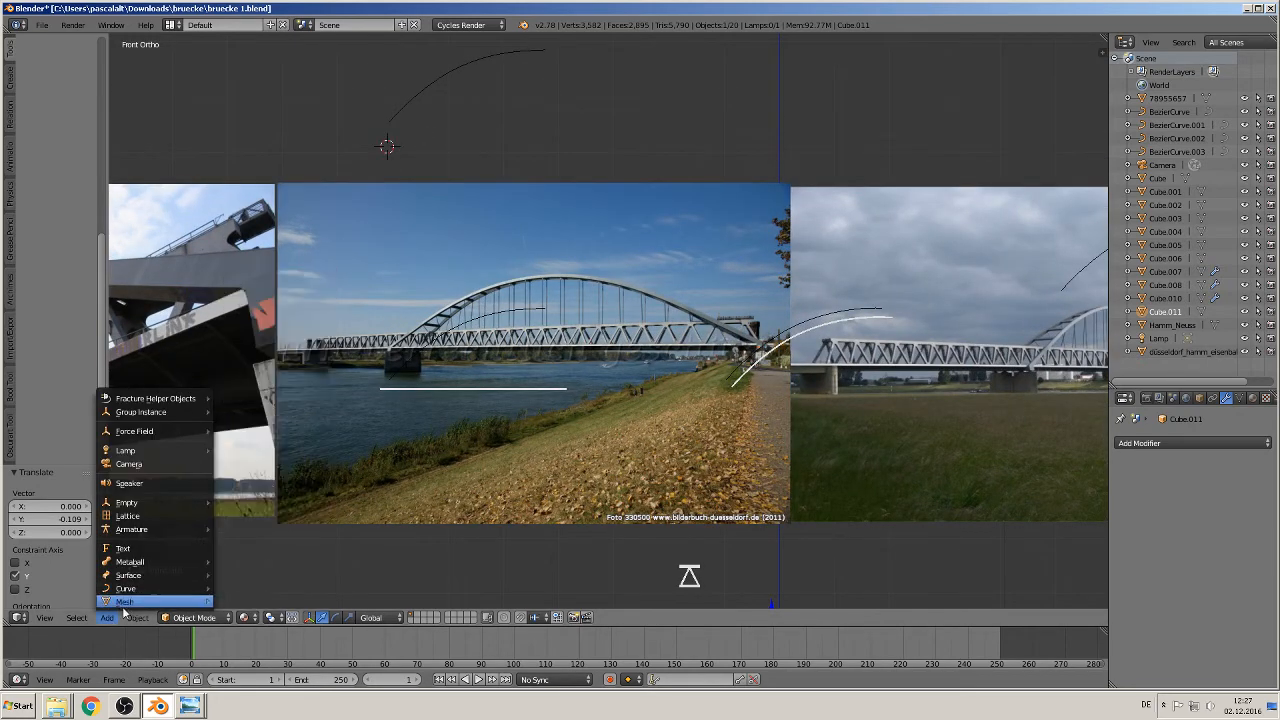
{"action": "mouse_move", "coordinate": [124, 603]}
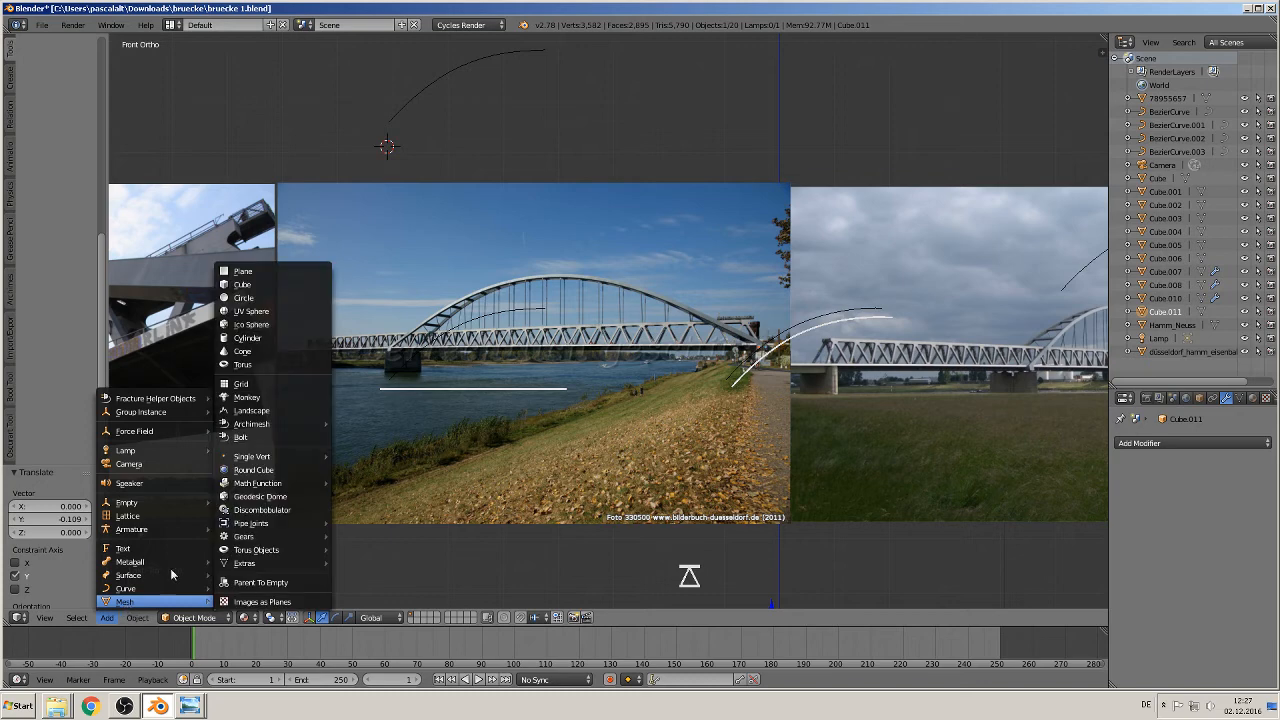
{"action": "left_click", "coordinate": [270, 284]}
{"action": "key", "text": "s"}
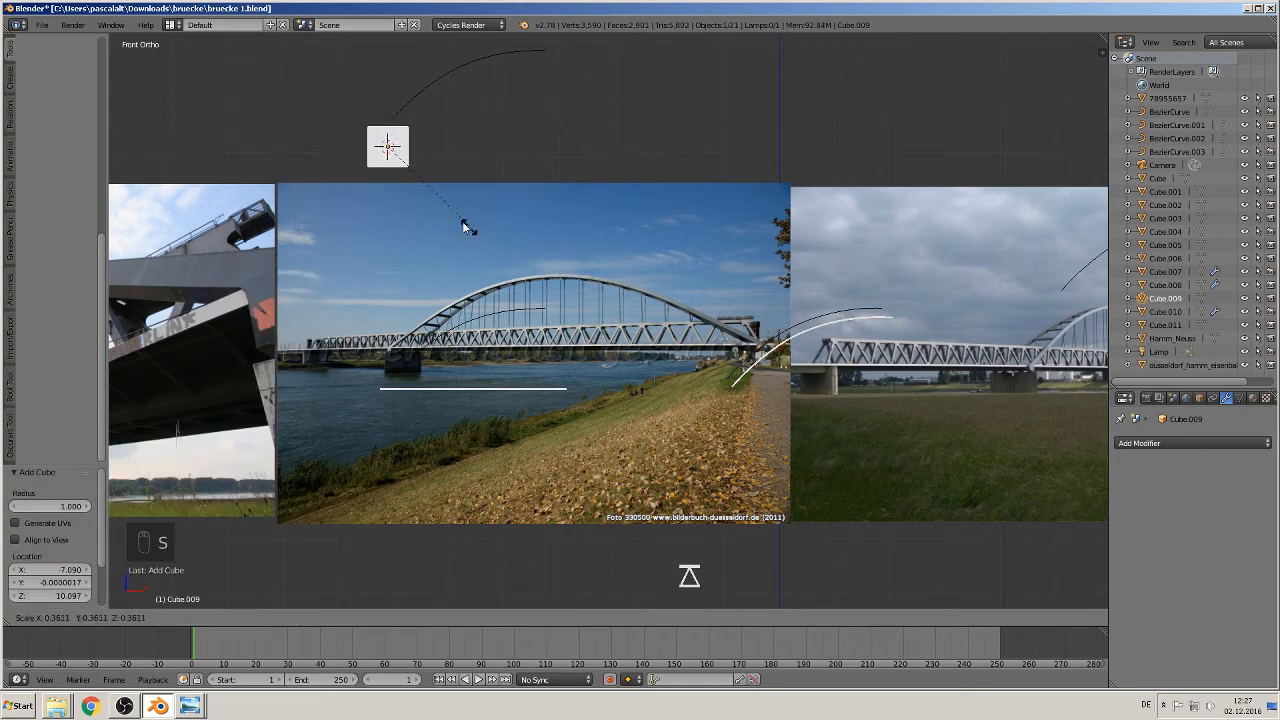
{"action": "left_click", "coordinate": [390, 168]}
Stretch the small cube into a long crossbar by scaling it 18.046 along the Y axis.
{"action": "middle_click_drag", "start_coordinate": [473, 258], "coordinate": [432, 256]}
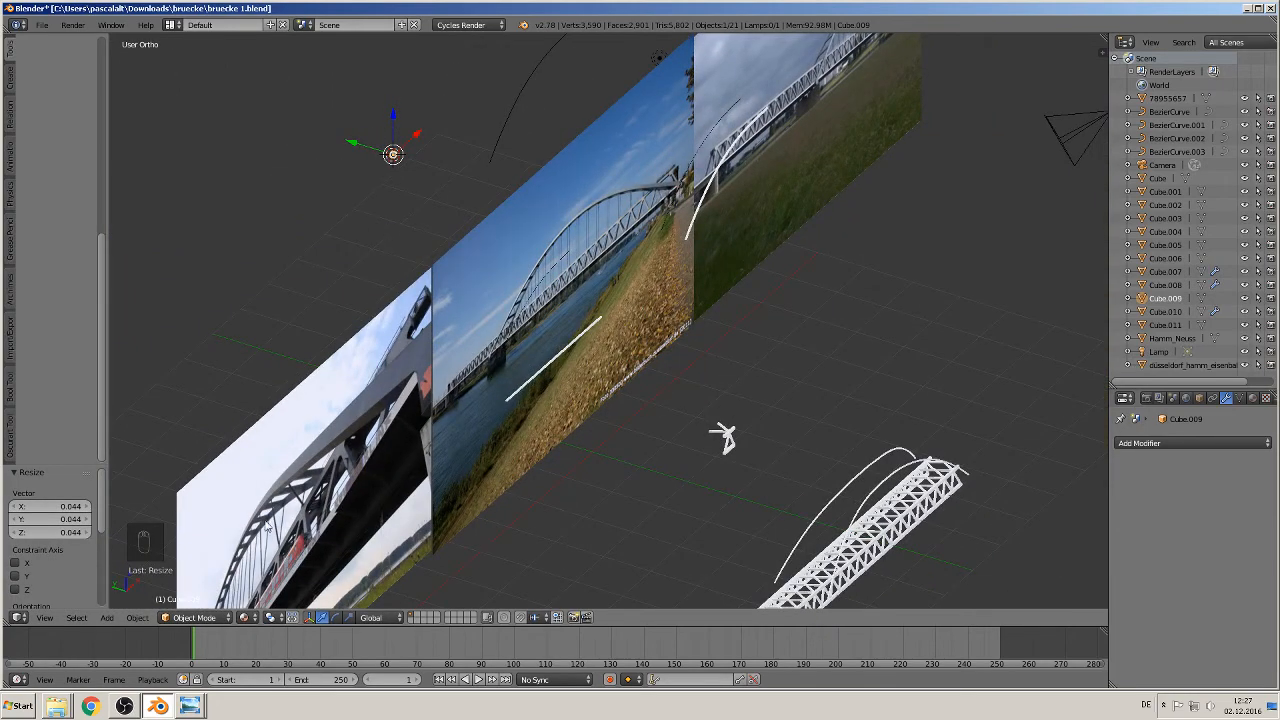
{"action": "key", "text": "s"}
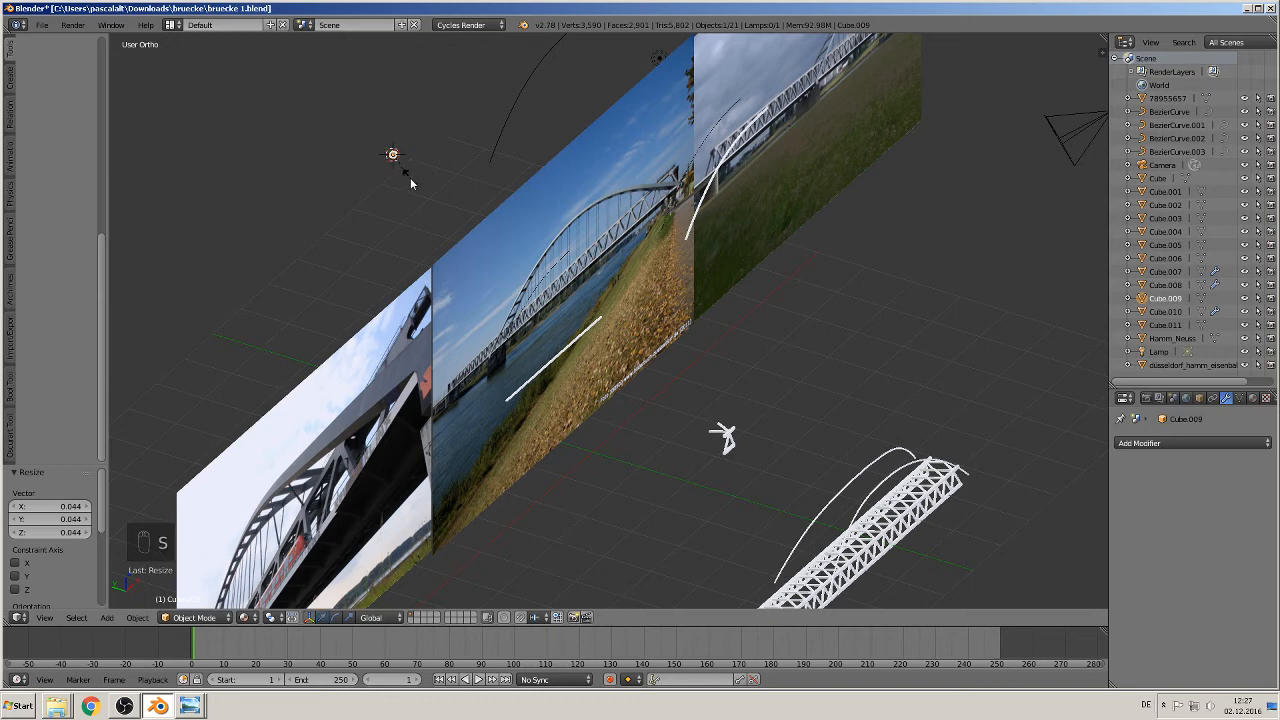
{"action": "key", "text": "y"}
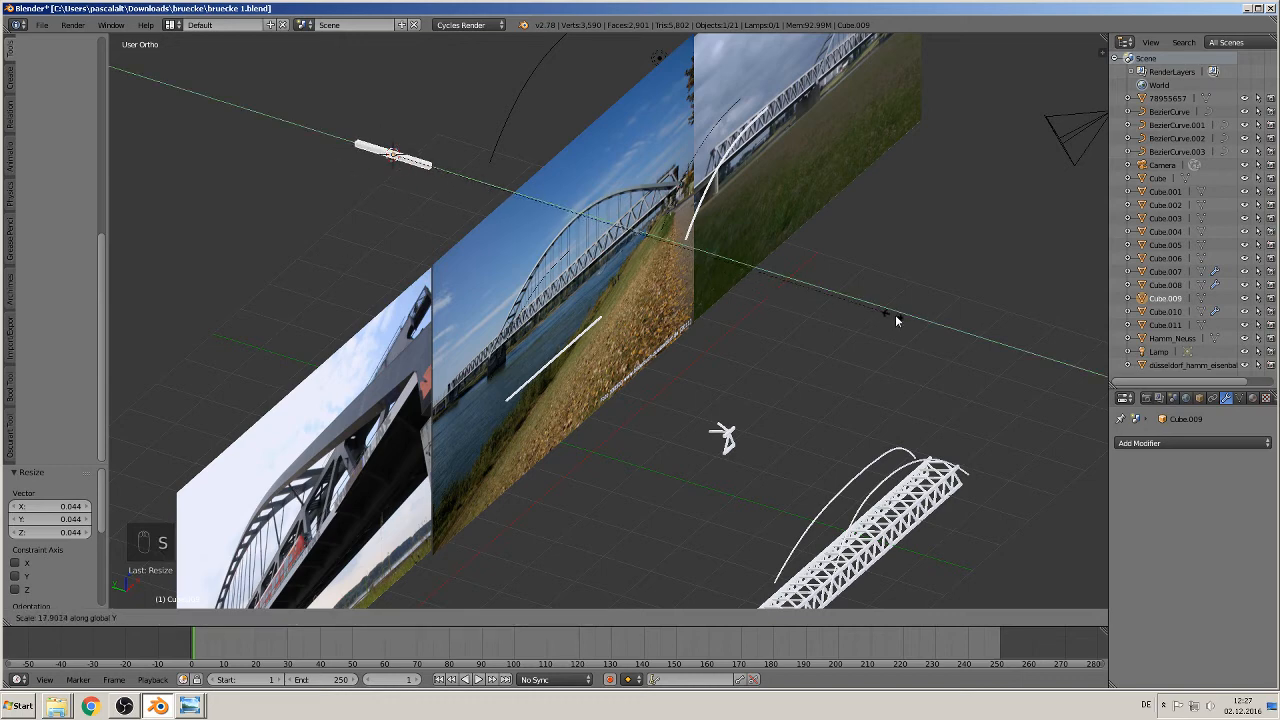
{"action": "left_click", "coordinate": [885, 360]}
Select the middle reference photo plane and add an Array modifier to it.
{"action": "right_click_drag", "start_coordinate": [498, 338], "coordinate": [513, 324]}
{"action": "key", "text": "Escape"}
{"action": "middle_click_drag", "start_coordinate": [489, 346], "coordinate": [402, 198]}
{"action": "middle_click_drag", "start_coordinate": [370, 152], "coordinate": [371, 306], "text": "shift"}
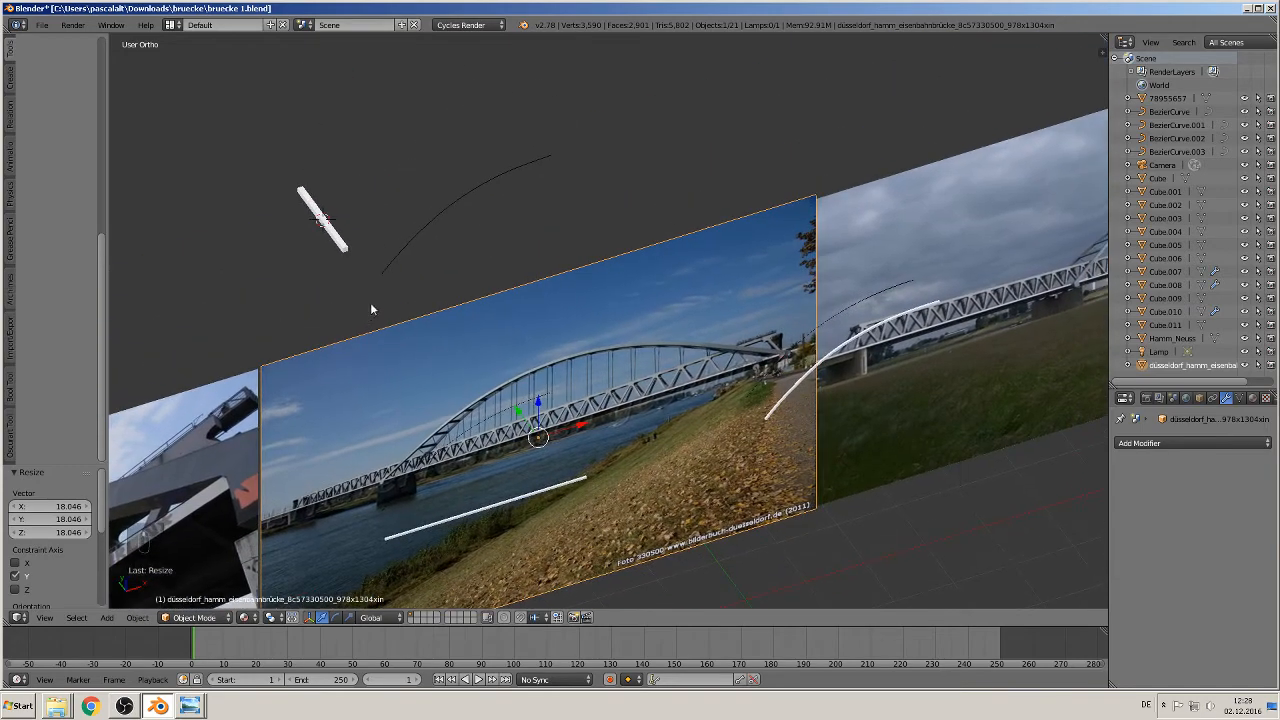
{"action": "left_click", "coordinate": [1221, 445]}
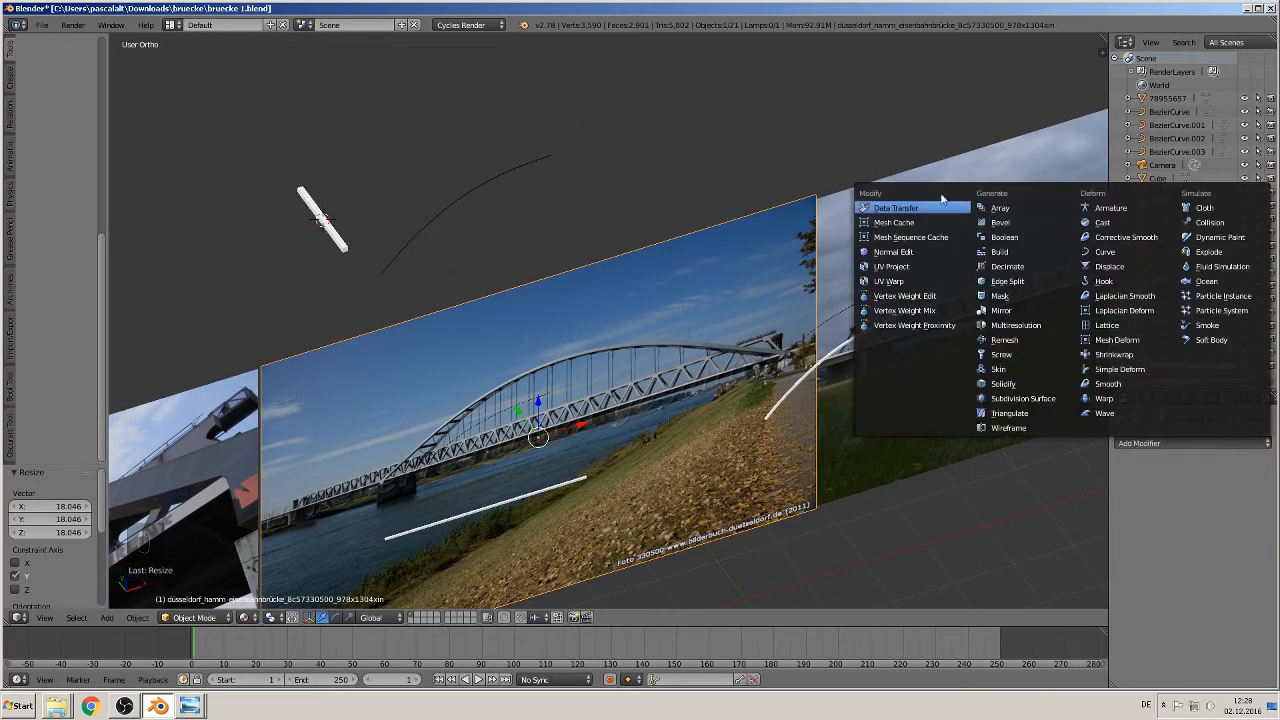
{"action": "left_click", "coordinate": [1021, 205]}
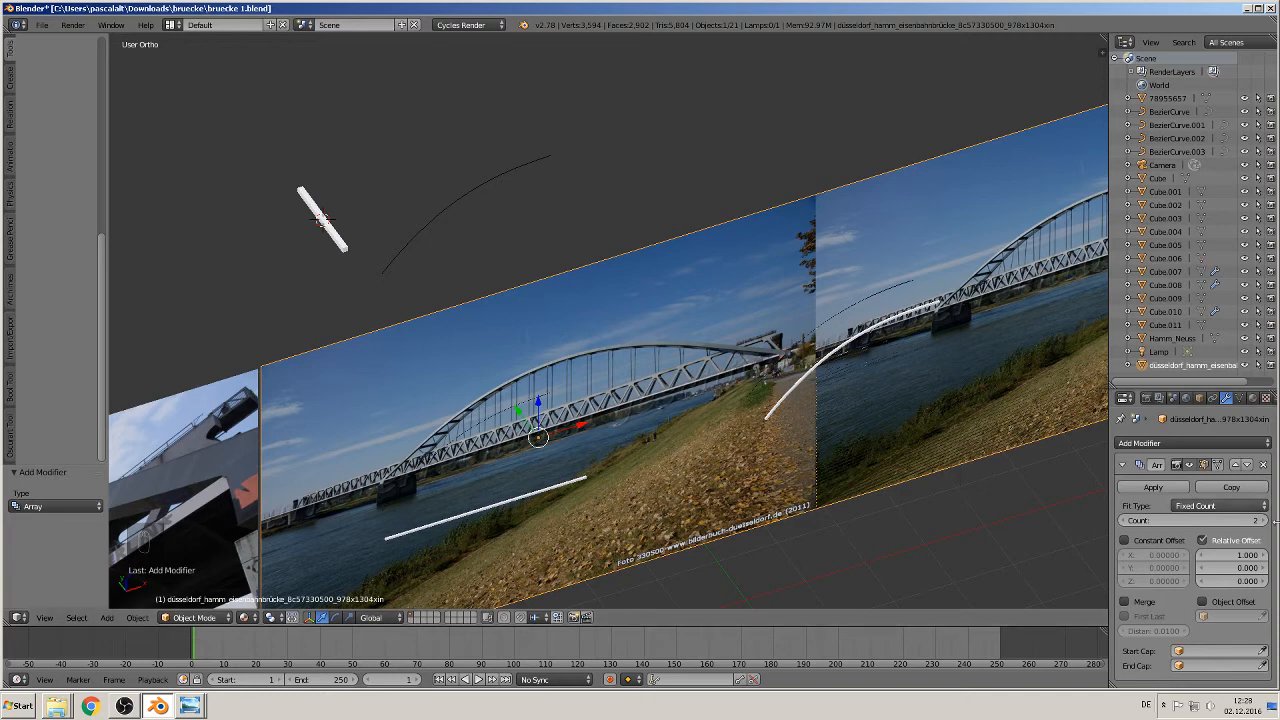
Select the crossbar and add an Array modifier with a relative X offset of 14.
{"action": "right_click", "coordinate": [335, 232]}
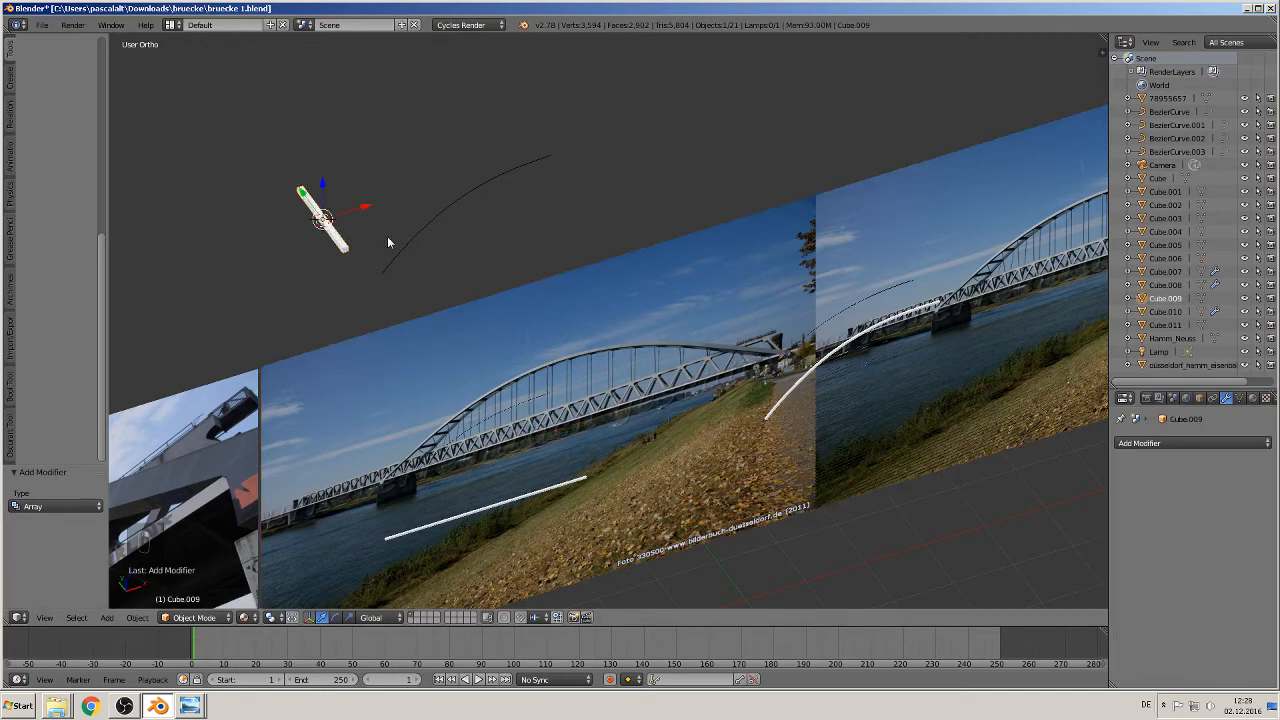
{"action": "scroll", "coordinate": [572, 304], "scroll_direction": "down", "scroll_amount": 4}
{"action": "scroll", "coordinate": [628, 365], "scroll_direction": "up", "scroll_amount": 2}
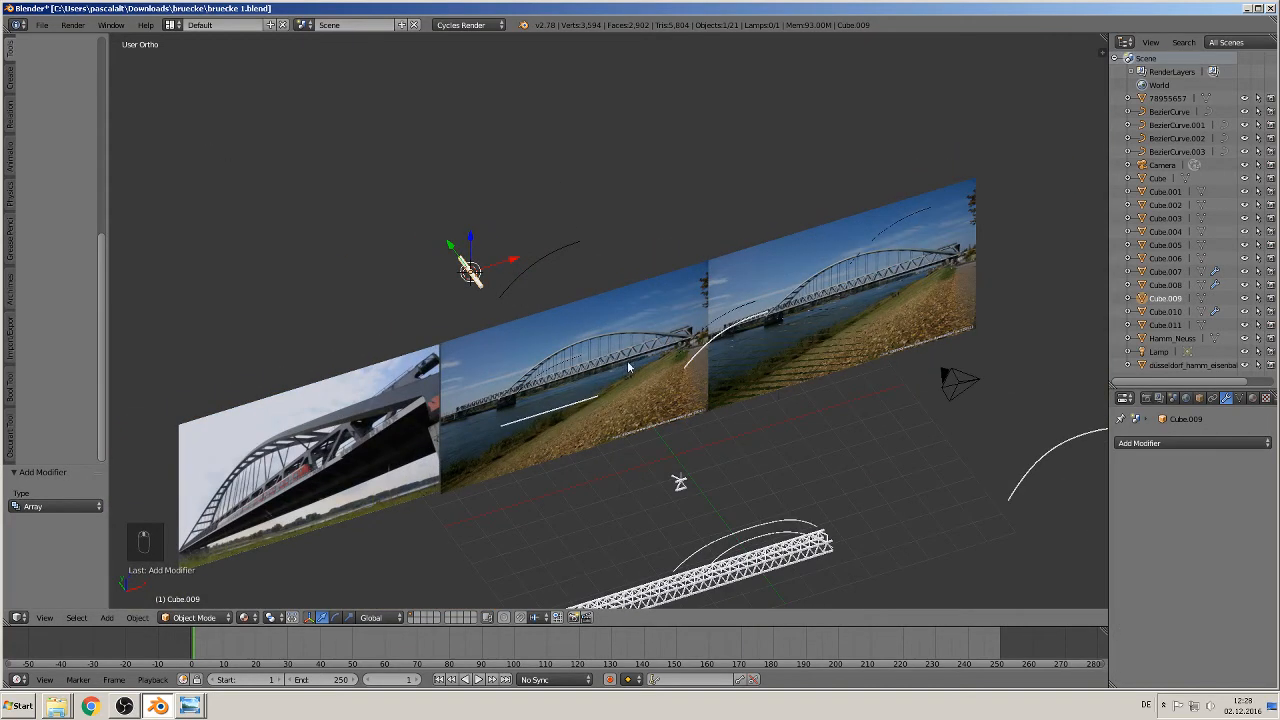
{"action": "left_click", "coordinate": [1189, 443]}
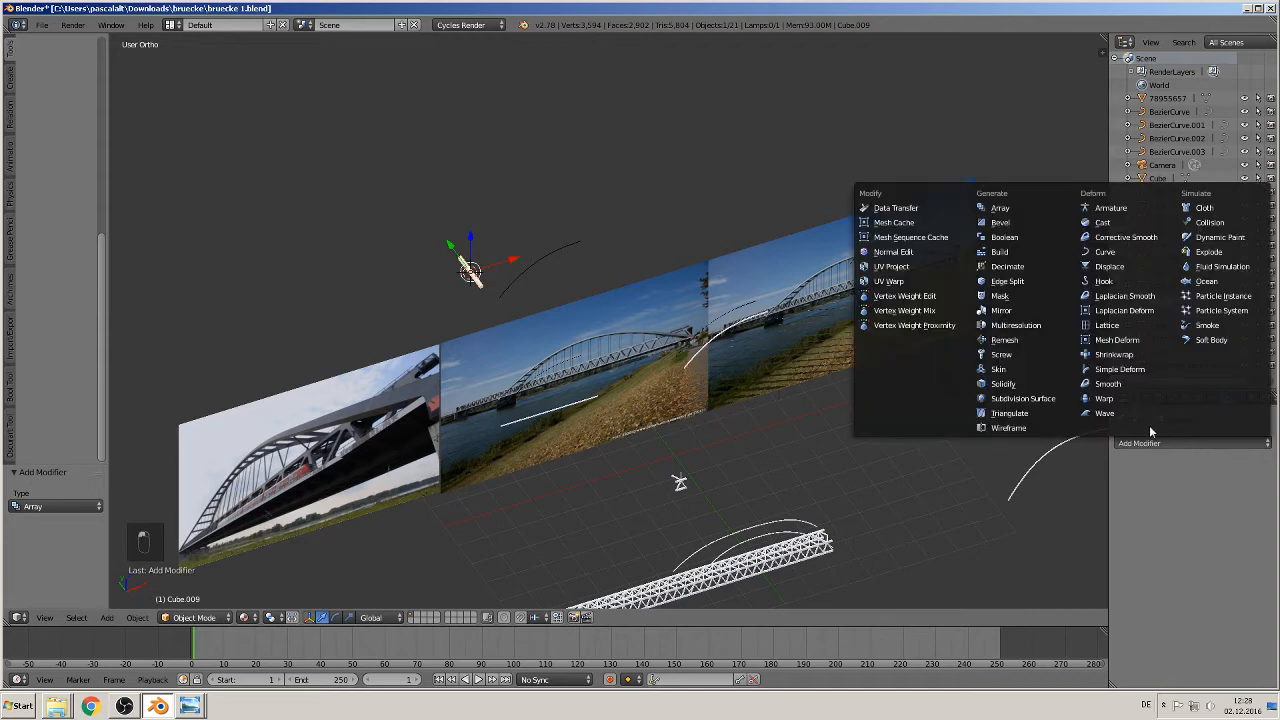
{"action": "left_click", "coordinate": [1046, 208]}
{"action": "mouse_move", "coordinate": [1232, 555]}
{"action": "left_mouse_down"}
{"action": "mouse_move", "coordinate": [1278, 555]}
{"action": "mouse_move", "coordinate": [1252, 555]}
{"action": "left_mouse_up"}
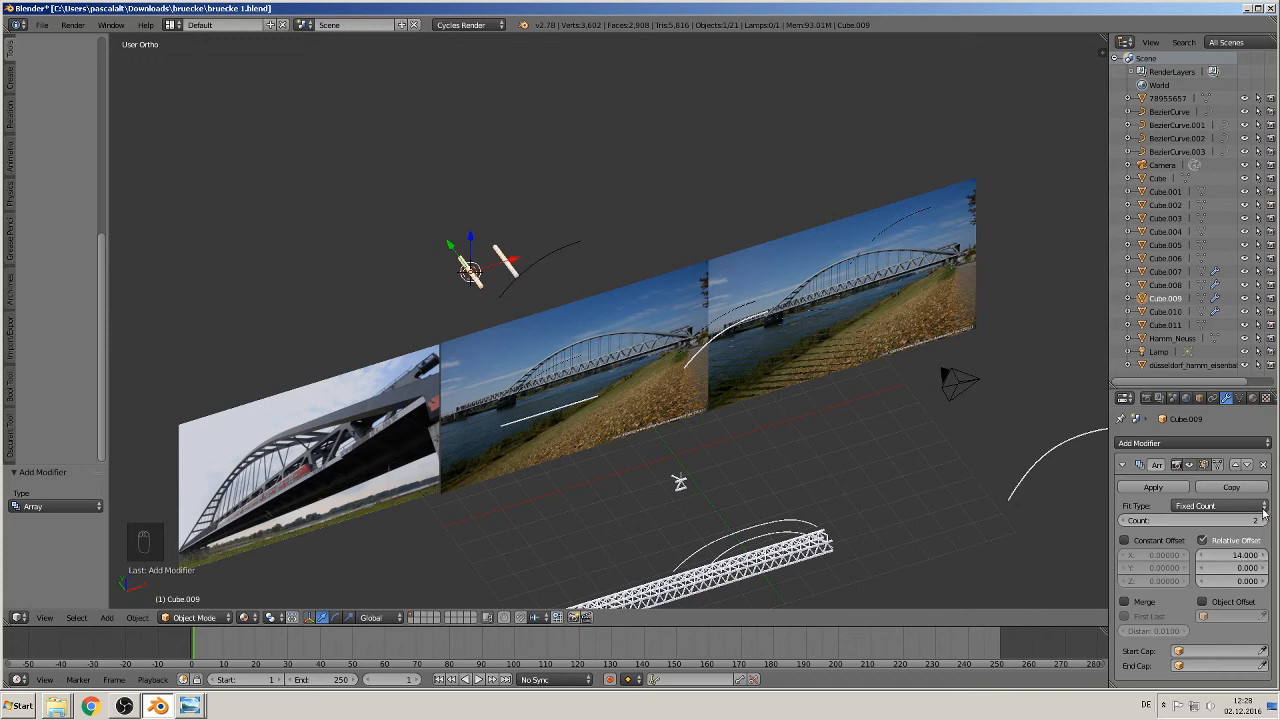
Set the crossbar array's count to 16.
{"action": "left_click", "coordinate": [1248, 522]}
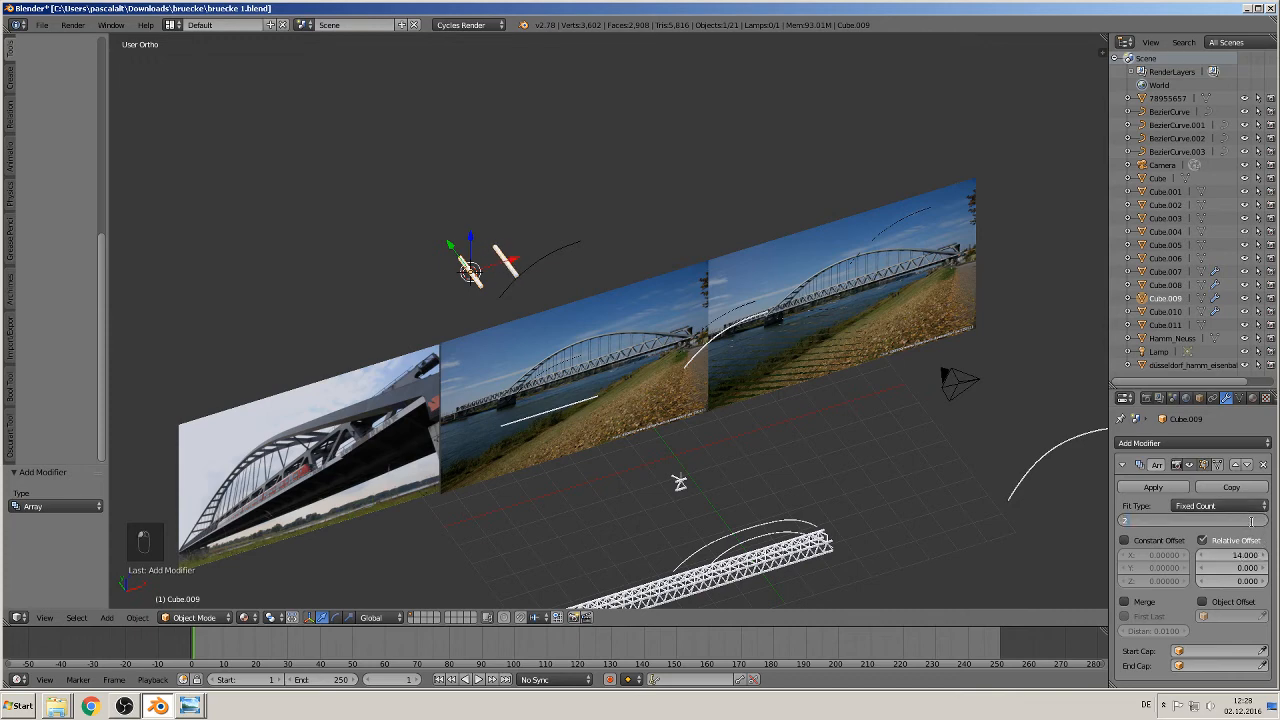
{"action": "key", "text": "Return"}
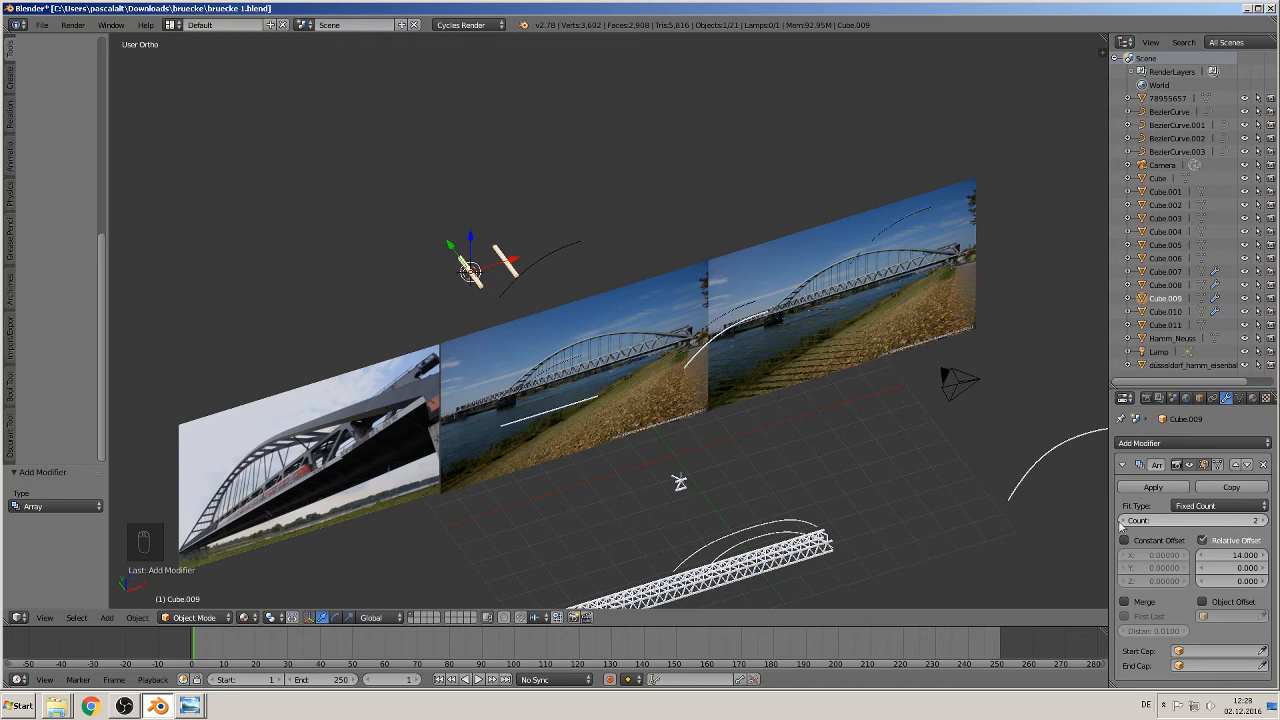
{"action": "middle_click_drag", "start_coordinate": [446, 350], "coordinate": [429, 329]}
{"action": "middle_click_drag", "start_coordinate": [228, 474], "coordinate": [450, 333], "text": "shift"}
{"action": "scroll", "coordinate": [450, 333], "scroll_direction": "up", "scroll_amount": 1}
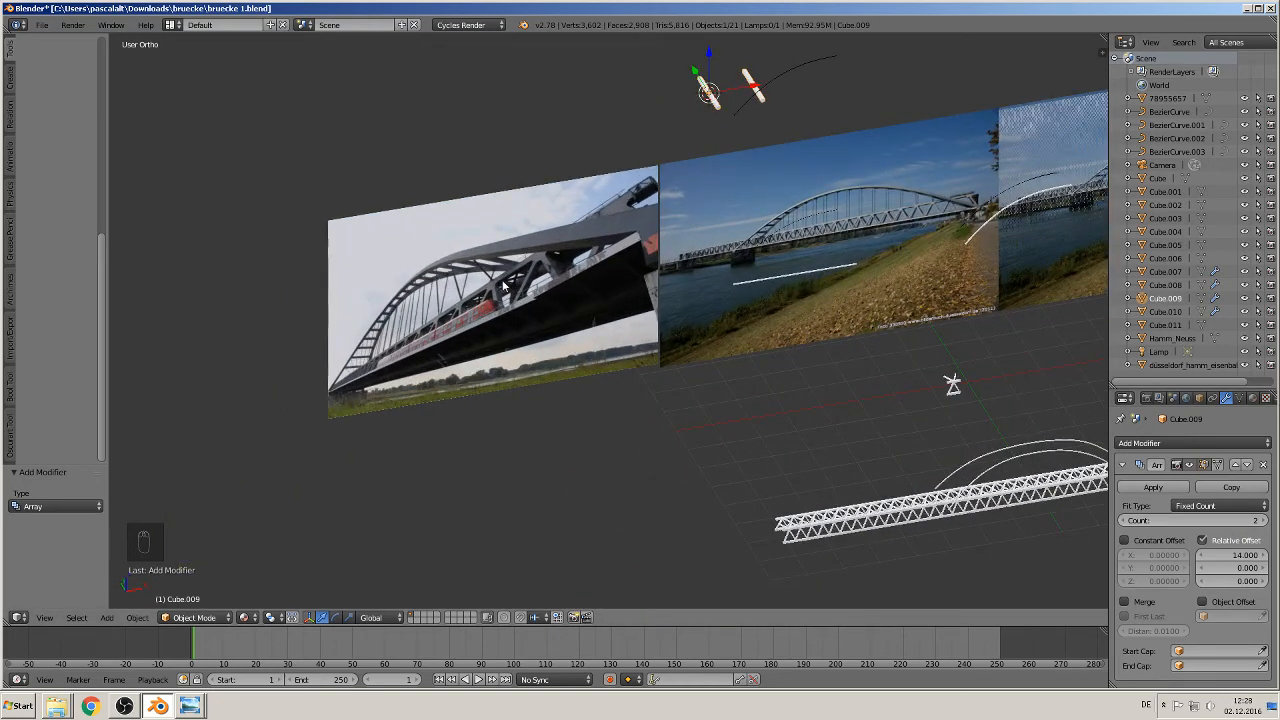
{"action": "left_click", "coordinate": [1179, 520]}
{"action": "type", "text": "16"}
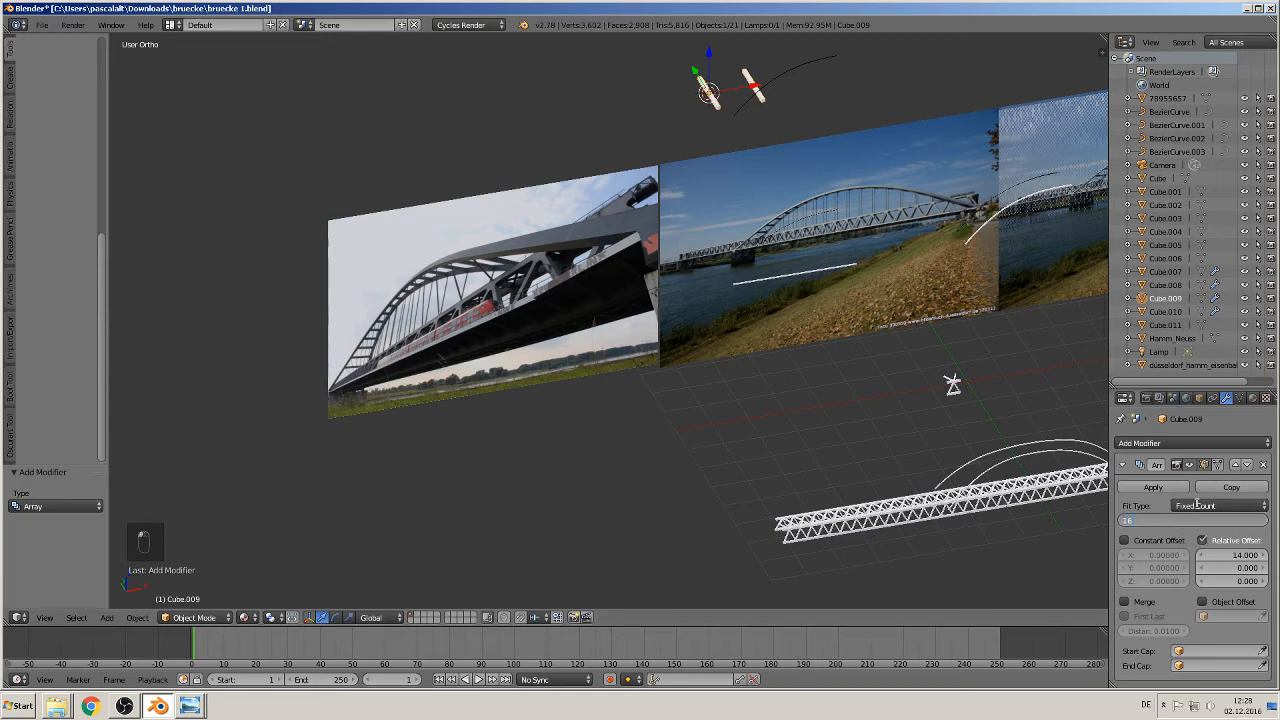
{"action": "key", "text": "Return"}
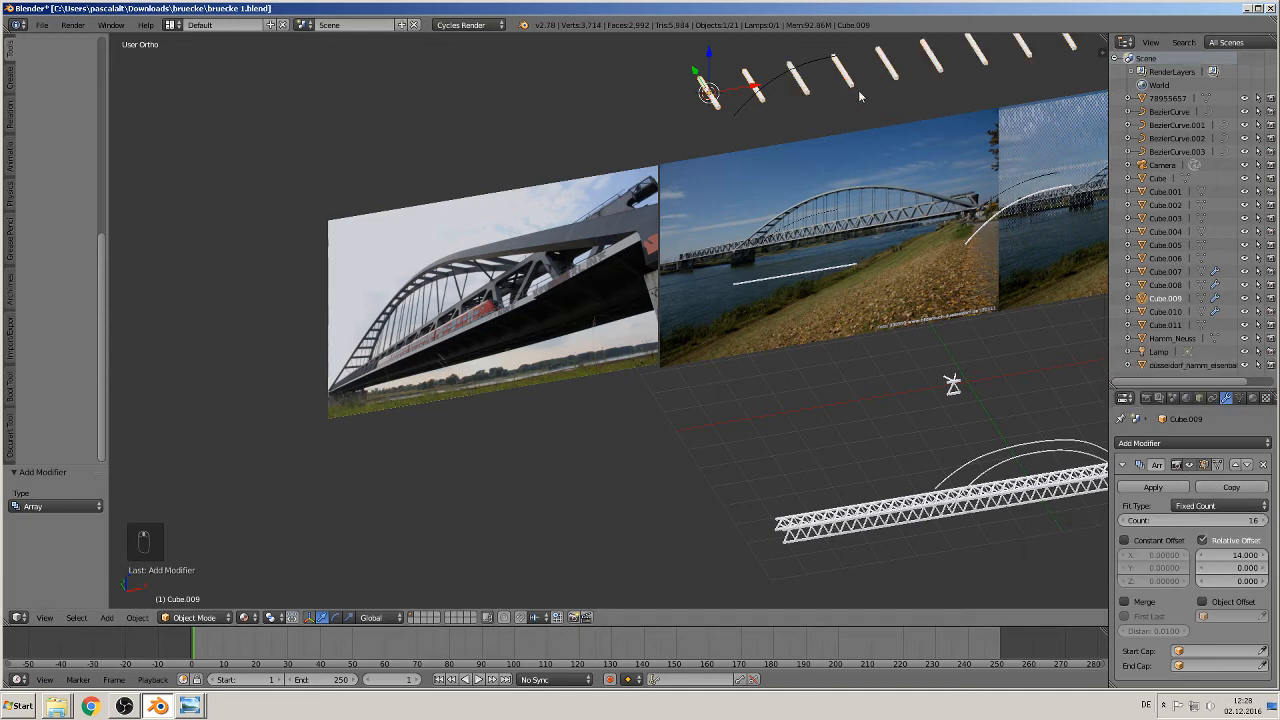
Set the crossbar array's count to 8 to suit the arch in the reference photos.
{"action": "scroll", "coordinate": [859, 96], "scroll_direction": "down", "scroll_amount": 4}
{"action": "scroll", "coordinate": [871, 228], "scroll_direction": "up", "scroll_amount": 2}
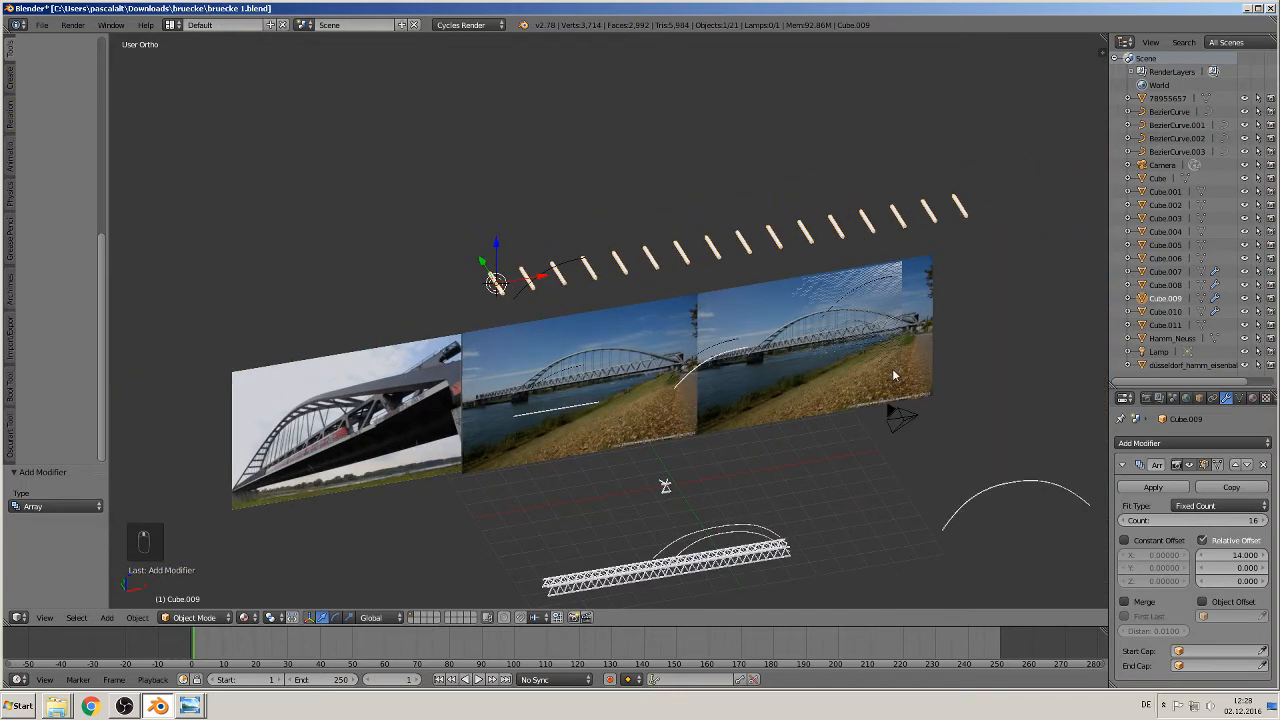
{"action": "middle_click_drag", "start_coordinate": [577, 389], "coordinate": [540, 350]}
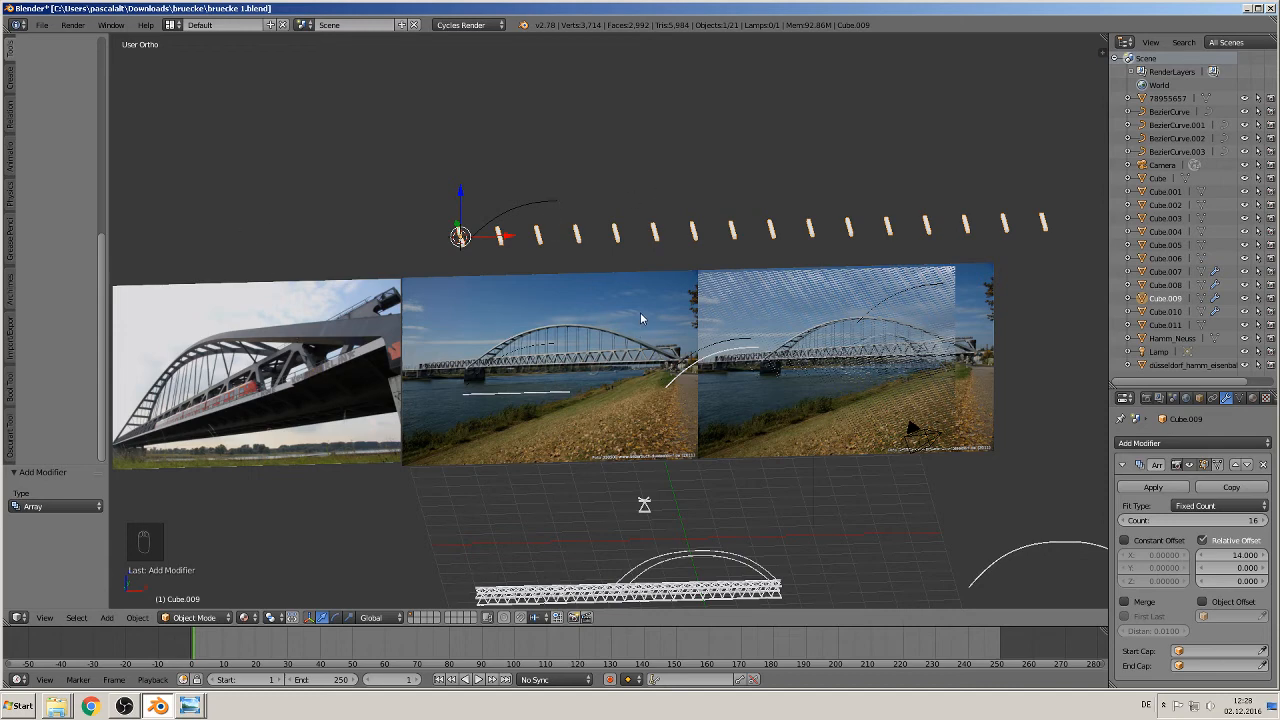
{"action": "left_click", "coordinate": [1150, 520]}
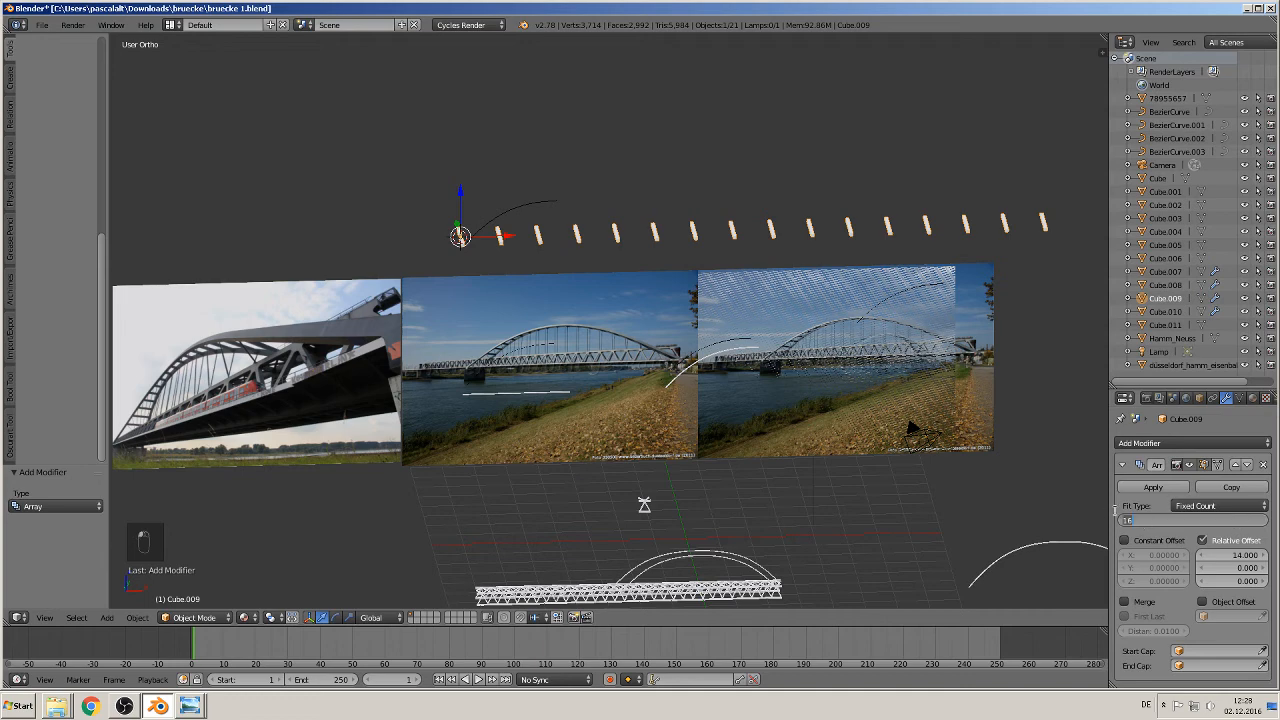
{"action": "key", "text": "Return"}
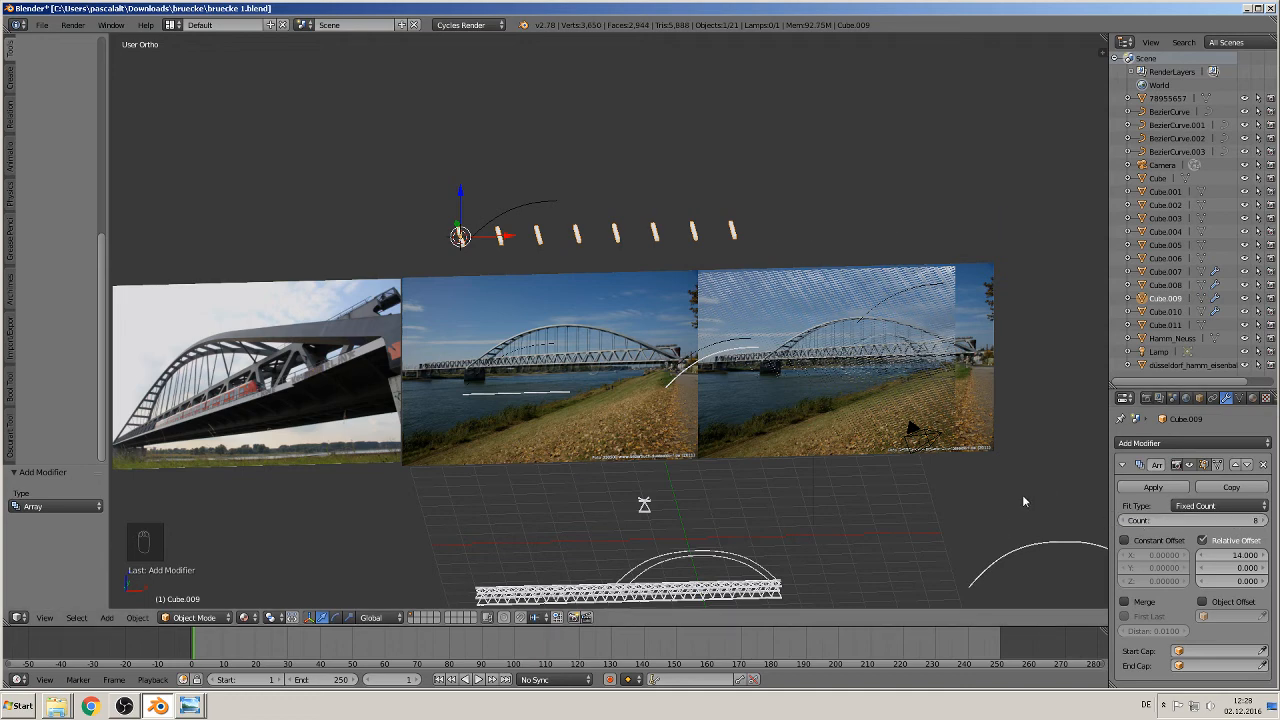
{"action": "scroll", "coordinate": [650, 258], "scroll_direction": "up", "scroll_amount": 1}
{"action": "scroll", "coordinate": [560, 235], "scroll_direction": "up", "scroll_amount": 1}
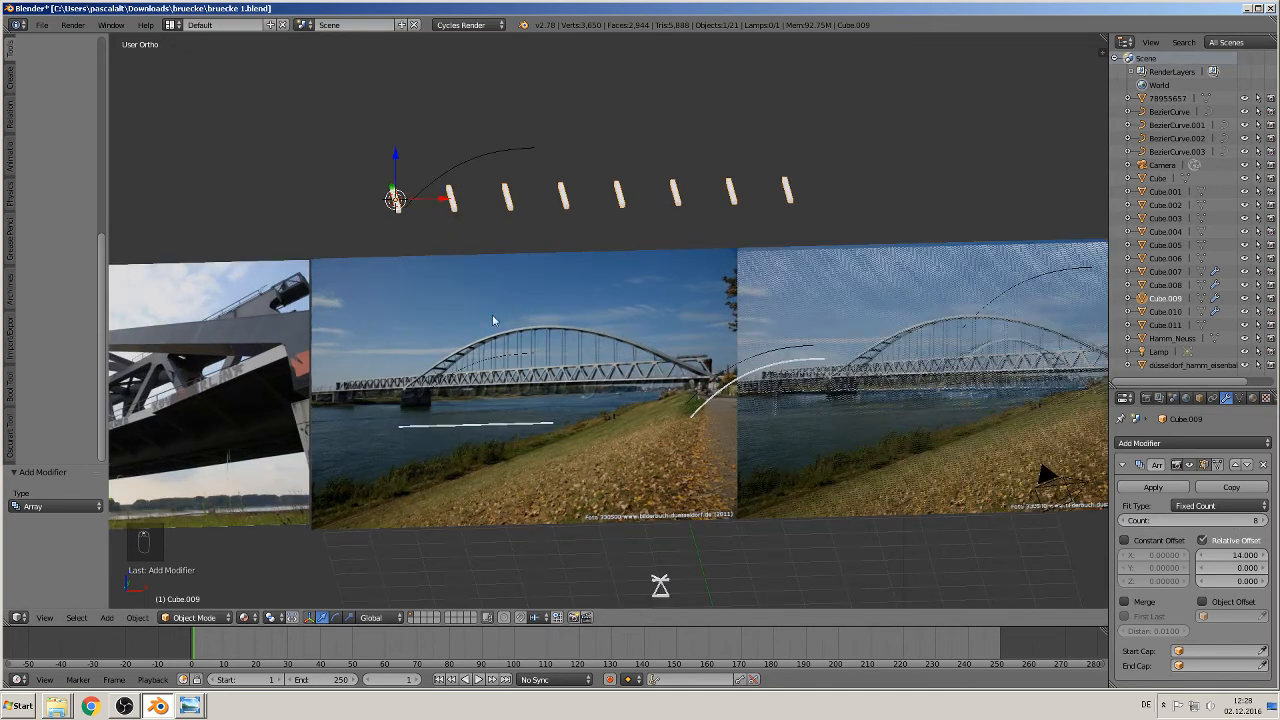
Scale the crossbar row to about 0.448 of its size and move it about 4.3 units in negative X.
{"action": "key", "text": "KP_1"}
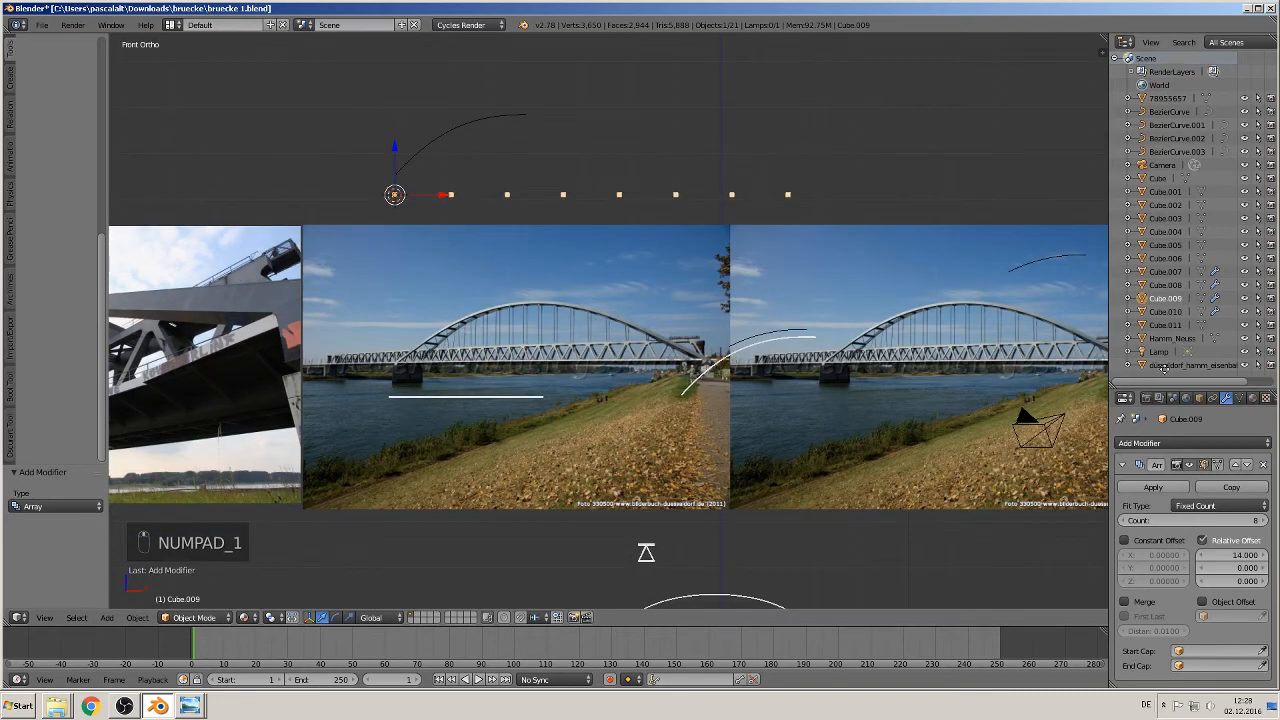
{"action": "middle_click_drag", "start_coordinate": [466, 309], "coordinate": [661, 349], "text": "shift"}
{"action": "key", "text": "s"}
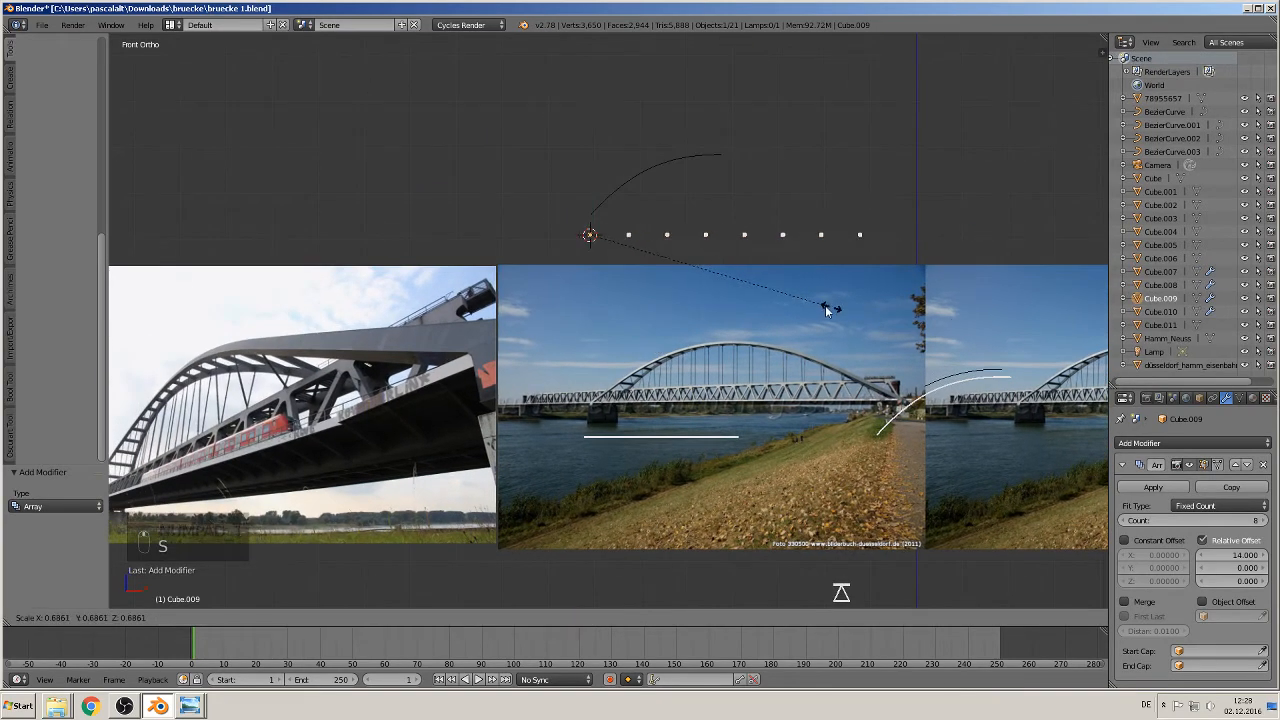
{"action": "left_click", "coordinate": [740, 312]}
{"action": "mouse_move", "coordinate": [717, 280]}
{"action": "middle_mouse_down"}
{"action": "mouse_move", "coordinate": [746, 293]}
{"action": "mouse_move", "coordinate": [719, 294]}
{"action": "middle_mouse_up"}
{"action": "key", "text": "g"}
{"action": "key", "text": "x"}
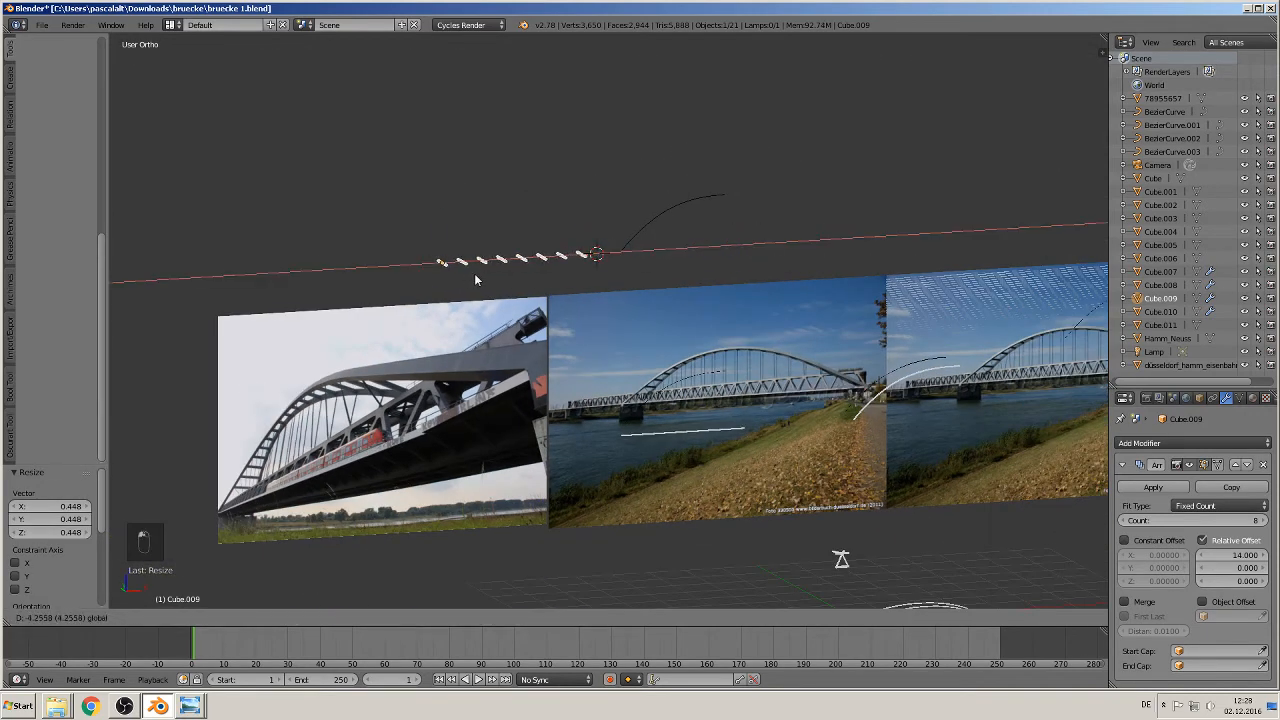
{"action": "left_click", "coordinate": [480, 280]}
Duplicate the crossbar row and place the copy about 7.2 units away in negative X.
{"action": "key", "text": "shift+d"}
{"action": "key", "text": "x"}
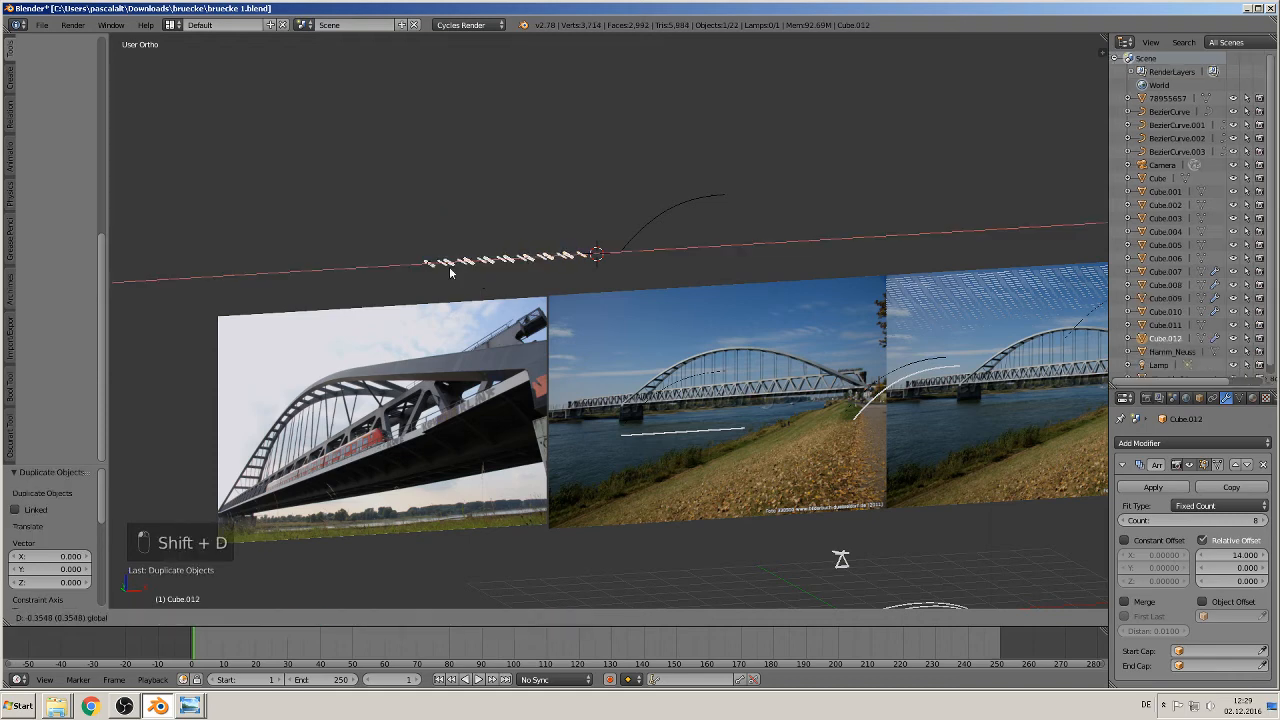
{"action": "left_click", "coordinate": [218, 292]}
Save the project as a new file named bruecke 2.blend in the bruecke folder.
{"action": "left_click", "coordinate": [43, 25]}
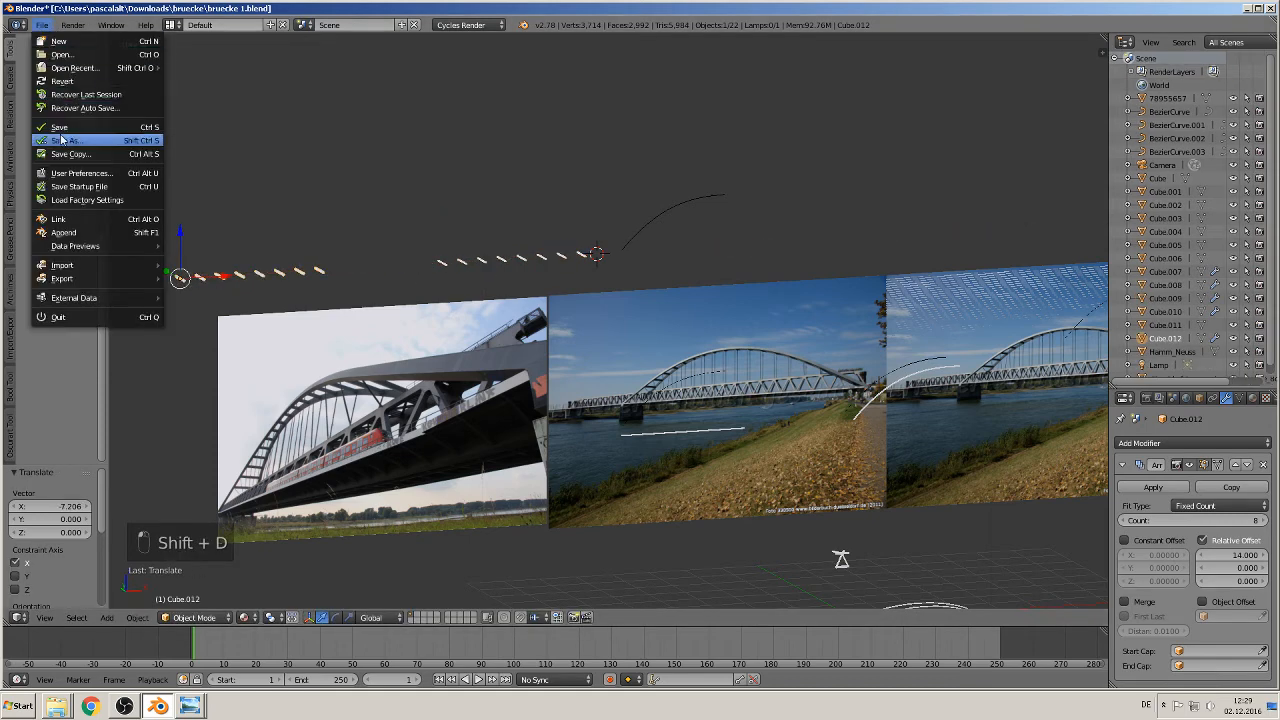
{"action": "left_click", "coordinate": [64, 139]}
{"action": "left_click", "coordinate": [43, 25]}
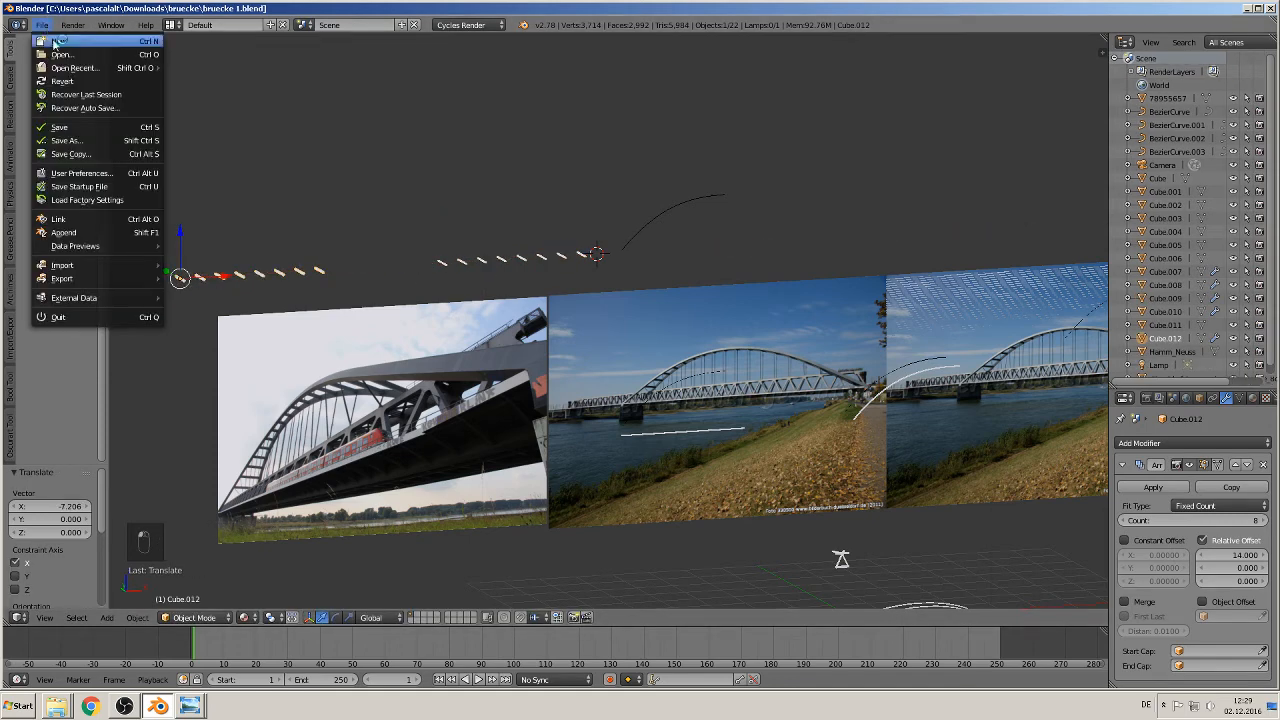
{"action": "left_click", "coordinate": [64, 152]}
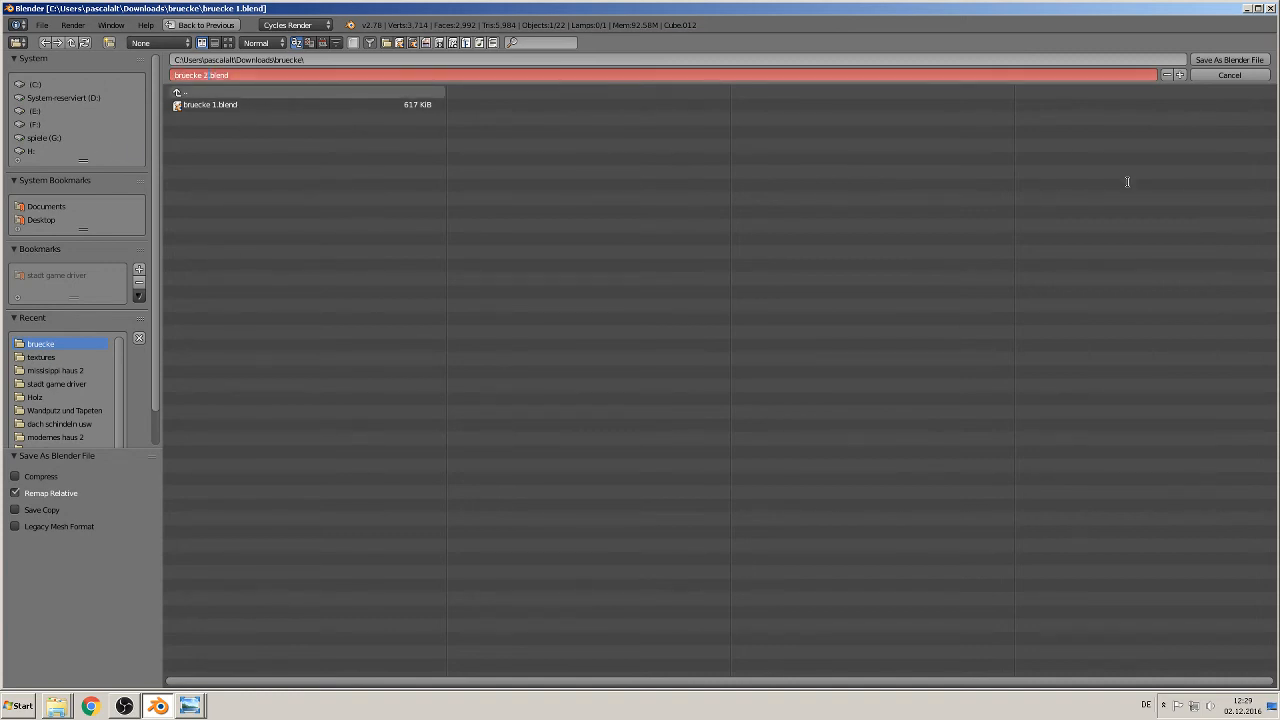
{"action": "left_click", "coordinate": [1248, 61]}
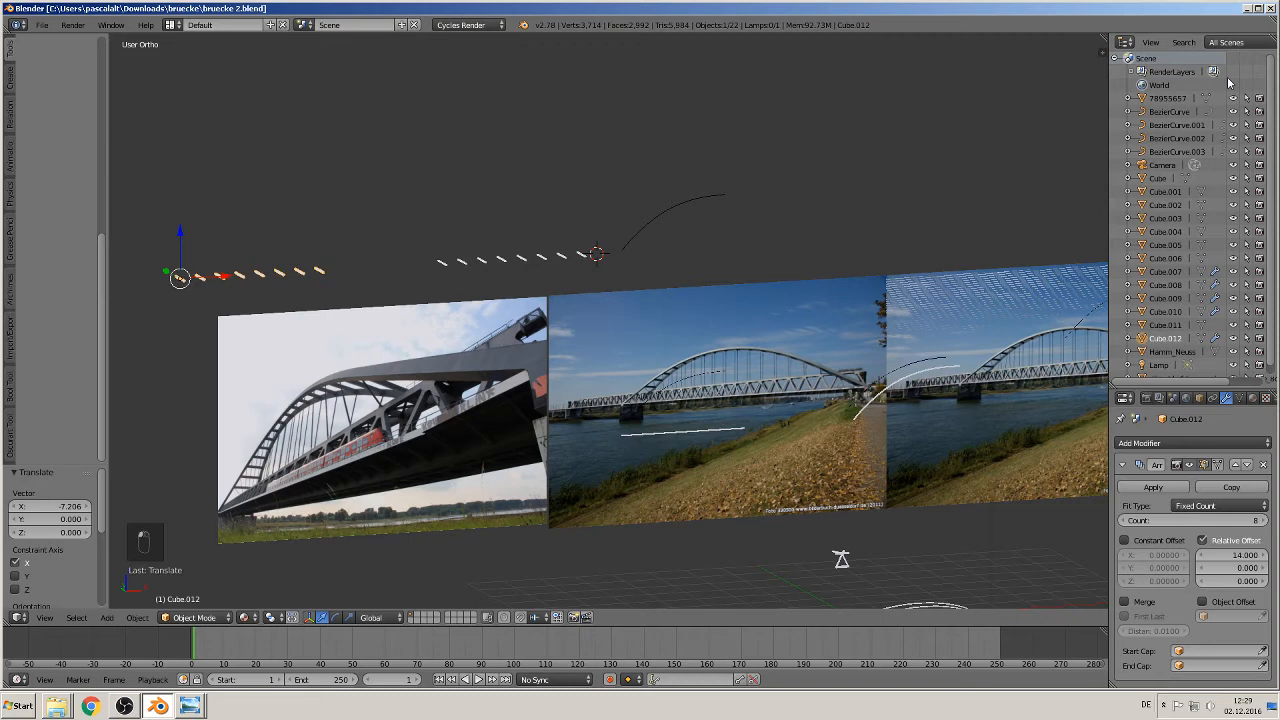
Select the original crossbar row beside the 3D cursor and apply its Array modifier.
{"action": "middle_click_drag", "start_coordinate": [766, 141], "coordinate": [638, 202]}
{"action": "right_click", "coordinate": [515, 279]}
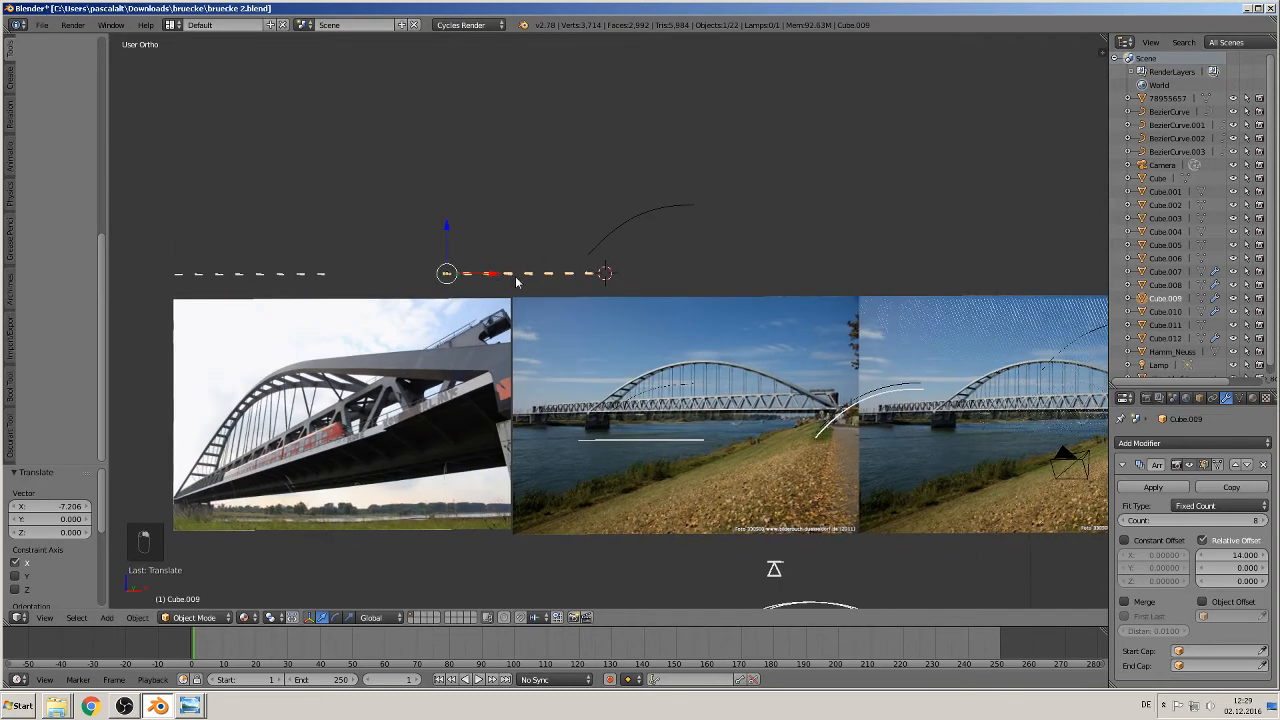
{"action": "middle_click_drag", "start_coordinate": [515, 276], "coordinate": [535, 285]}
{"action": "left_click", "coordinate": [1153, 488]}
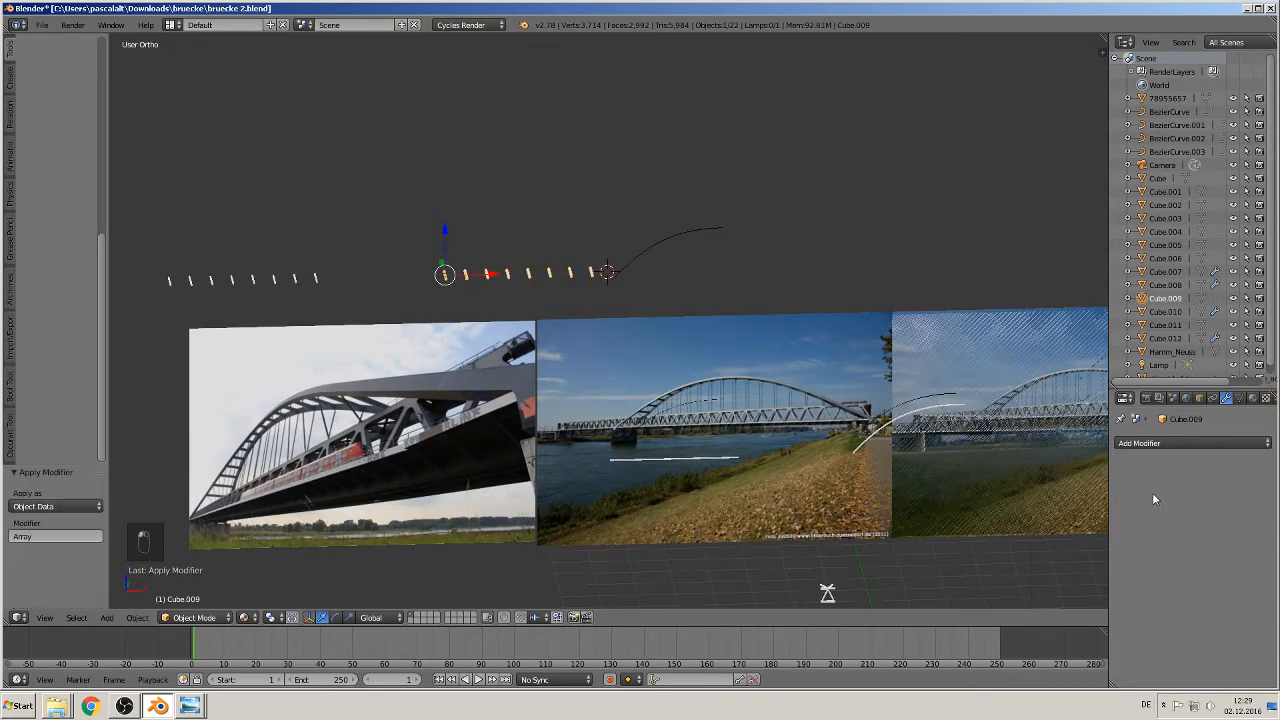
Add a Curve modifier to the original crossbar row, using BezierCurve.001 as the curve object.
{"action": "right_click", "coordinate": [631, 269]}
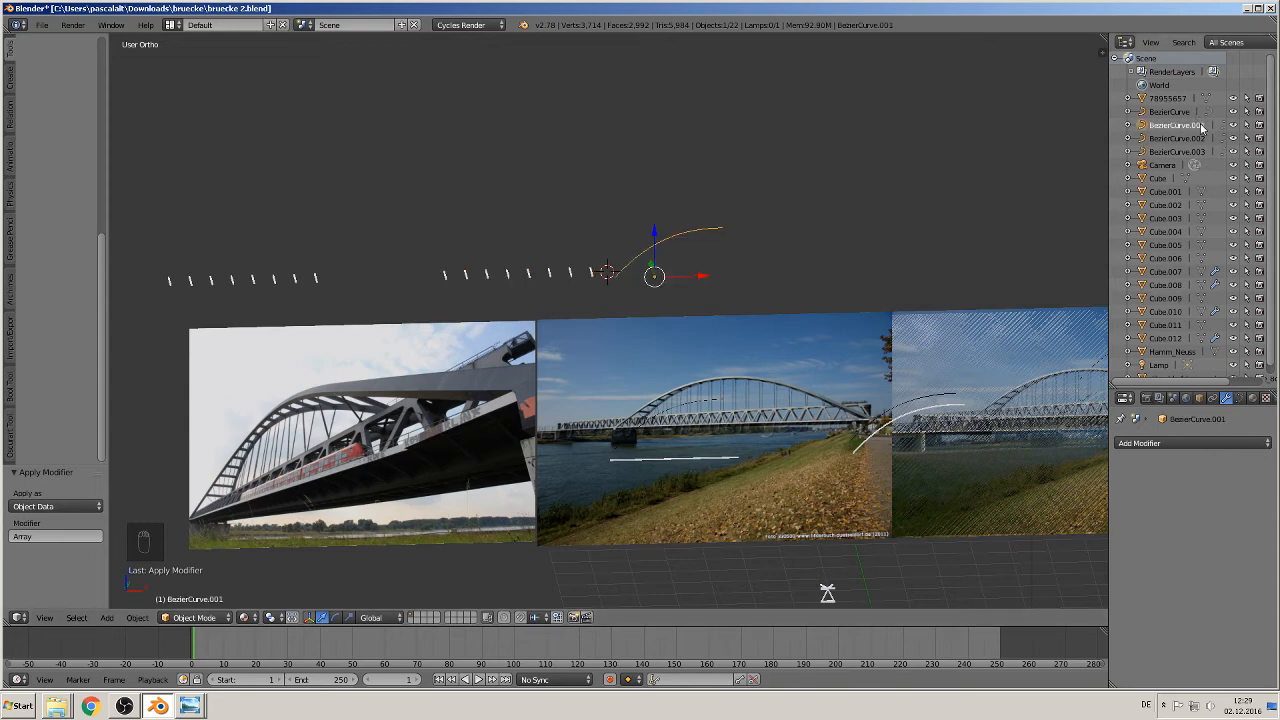
{"action": "right_click", "coordinate": [542, 276]}
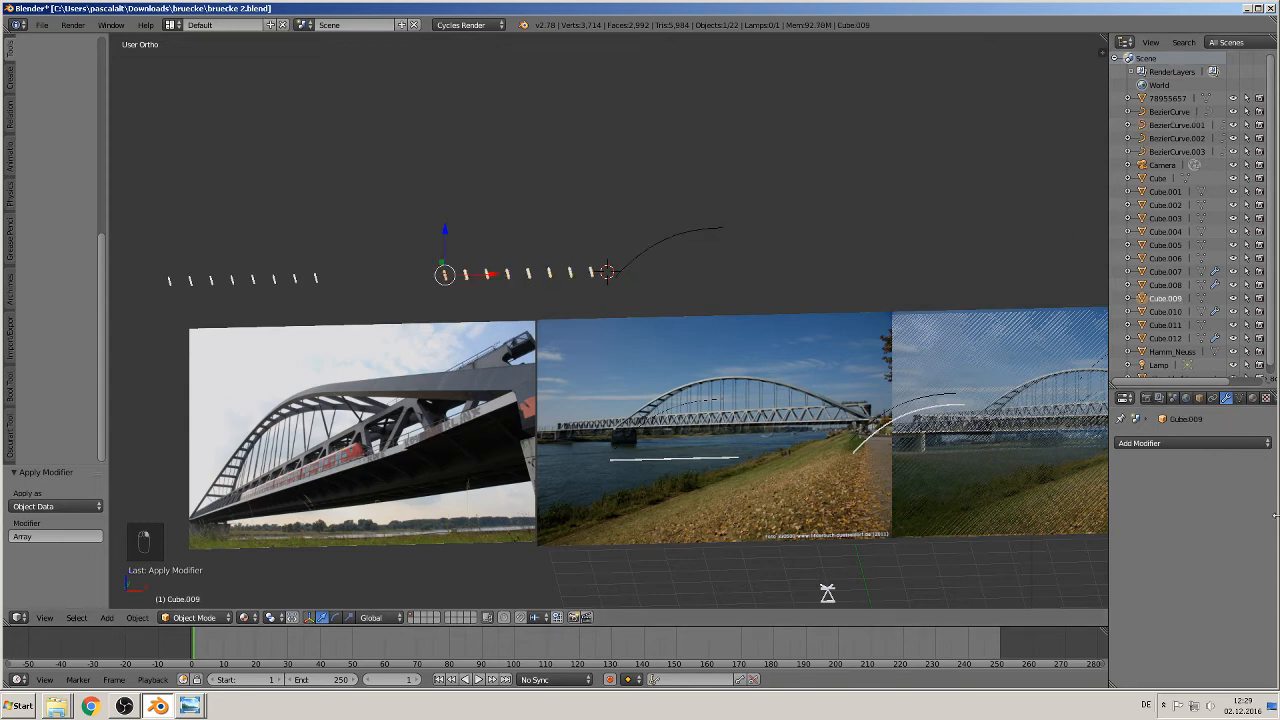
{"action": "left_click", "coordinate": [1169, 446]}
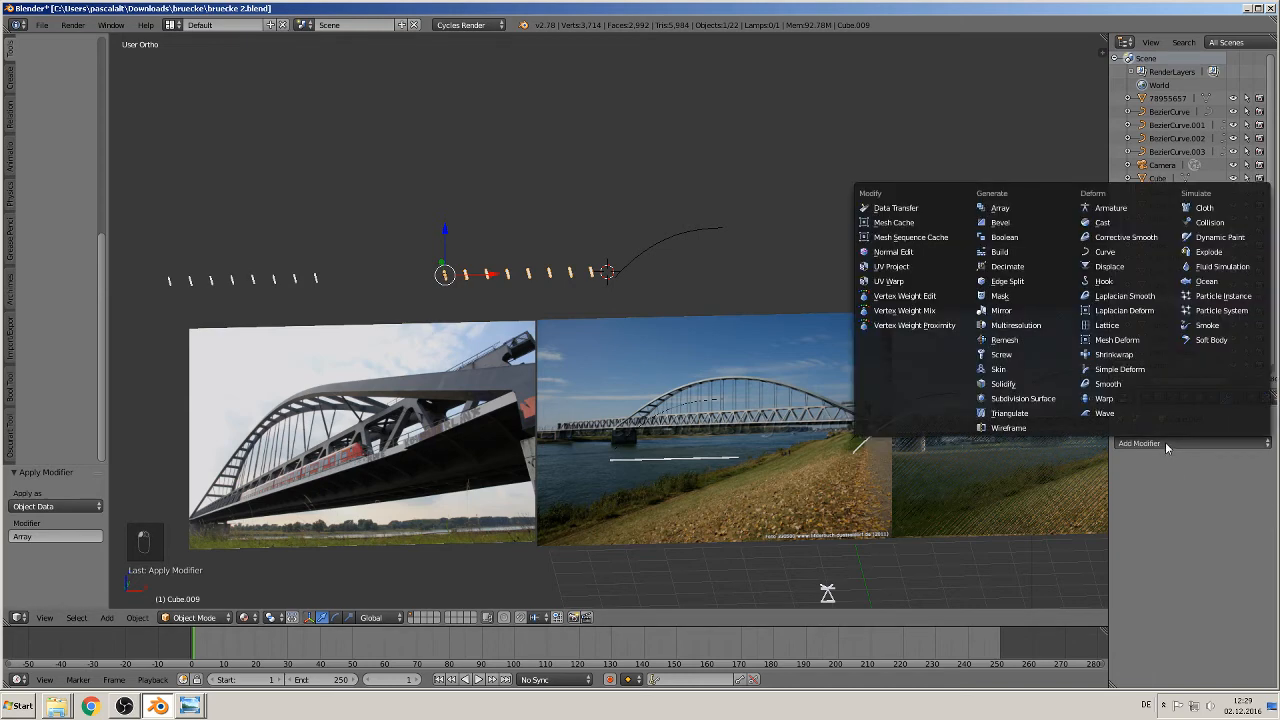
{"action": "left_click", "coordinate": [1145, 255]}
{"action": "left_click", "coordinate": [1154, 522]}
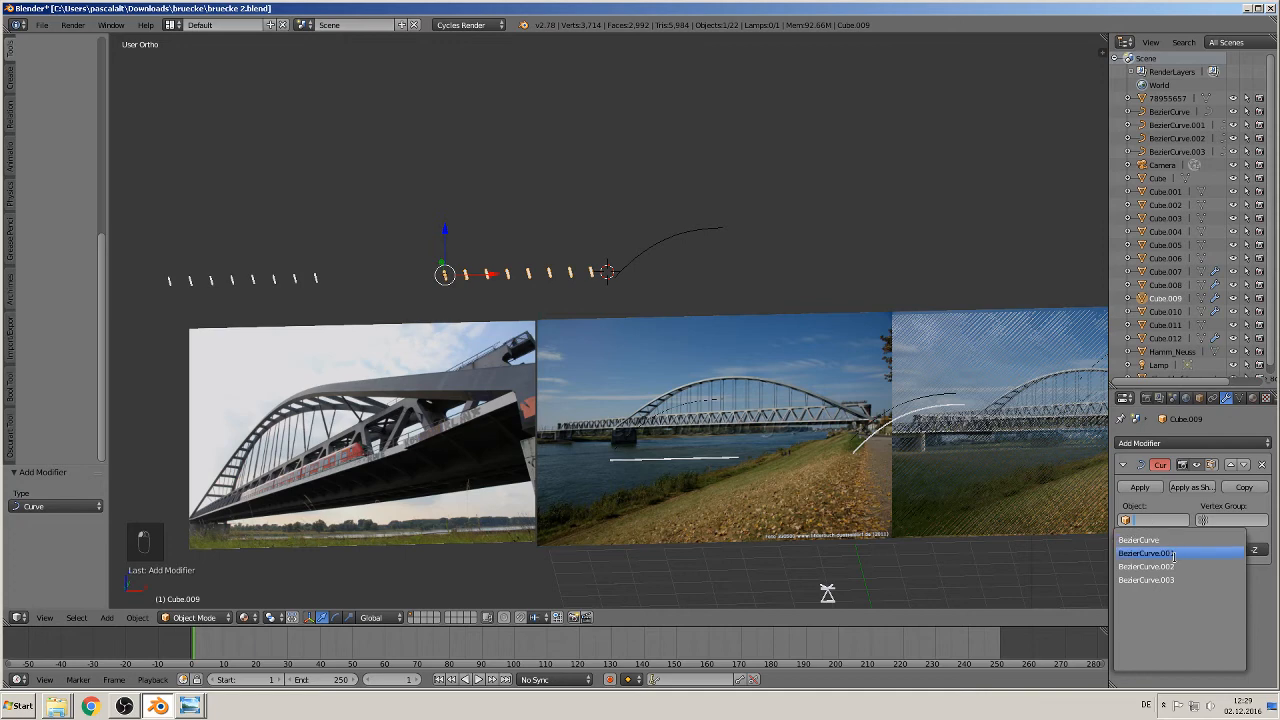
{"action": "left_click", "coordinate": [1174, 556]}
Move the crossbar row about 5 units along X so that the bars bend along the arch curve.
{"action": "middle_click_drag", "start_coordinate": [550, 416], "coordinate": [531, 388]}
{"action": "left_click_drag", "start_coordinate": [495, 264], "coordinate": [676, 340]}
{"action": "middle_click_drag", "start_coordinate": [697, 301], "coordinate": [783, 314]}
{"action": "scroll", "coordinate": [763, 333], "scroll_direction": "up", "scroll_amount": 4}
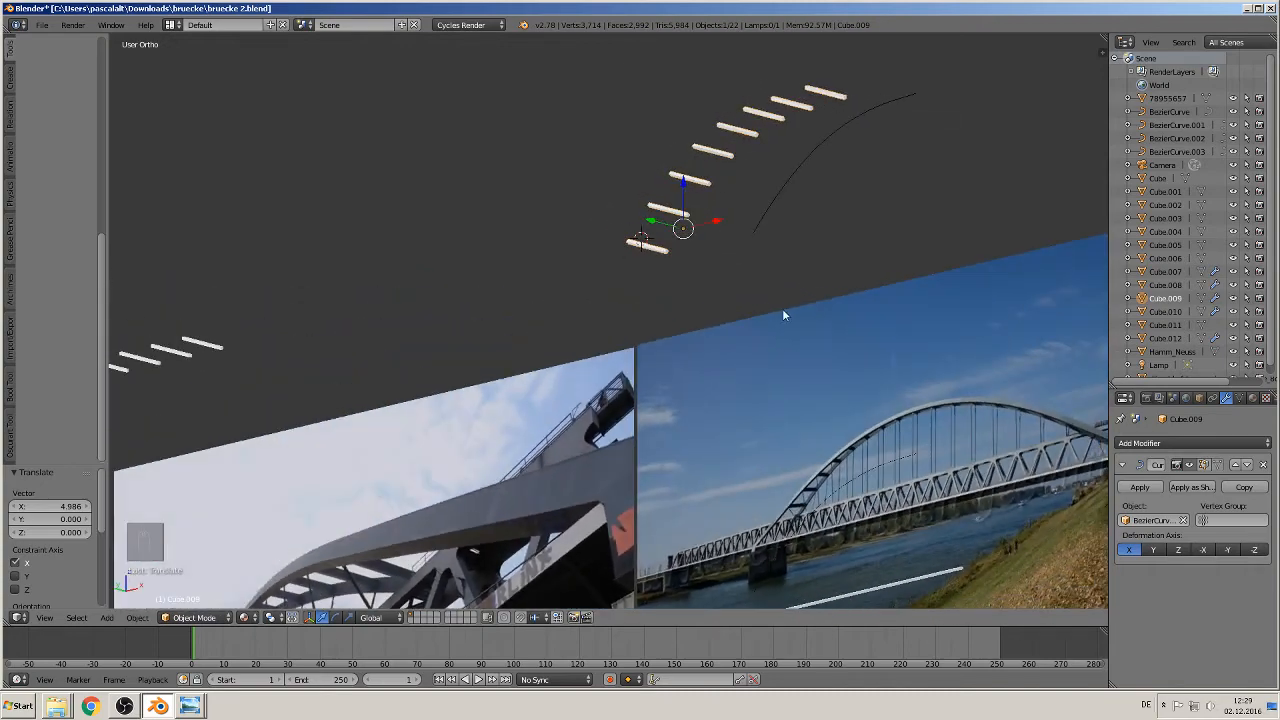
{"action": "mouse_move", "coordinate": [615, 287]}
{"action": "middle_mouse_down"}
{"action": "mouse_move", "coordinate": [669, 337]}
{"action": "mouse_move", "coordinate": [755, 326]}
{"action": "mouse_move", "coordinate": [651, 312]}
{"action": "mouse_move", "coordinate": [638, 287]}
{"action": "middle_mouse_up"}
Scale the curved crossbar row down to the curve's length and shift it about 0.49 units along X.
{"action": "key", "text": "KP_1"}
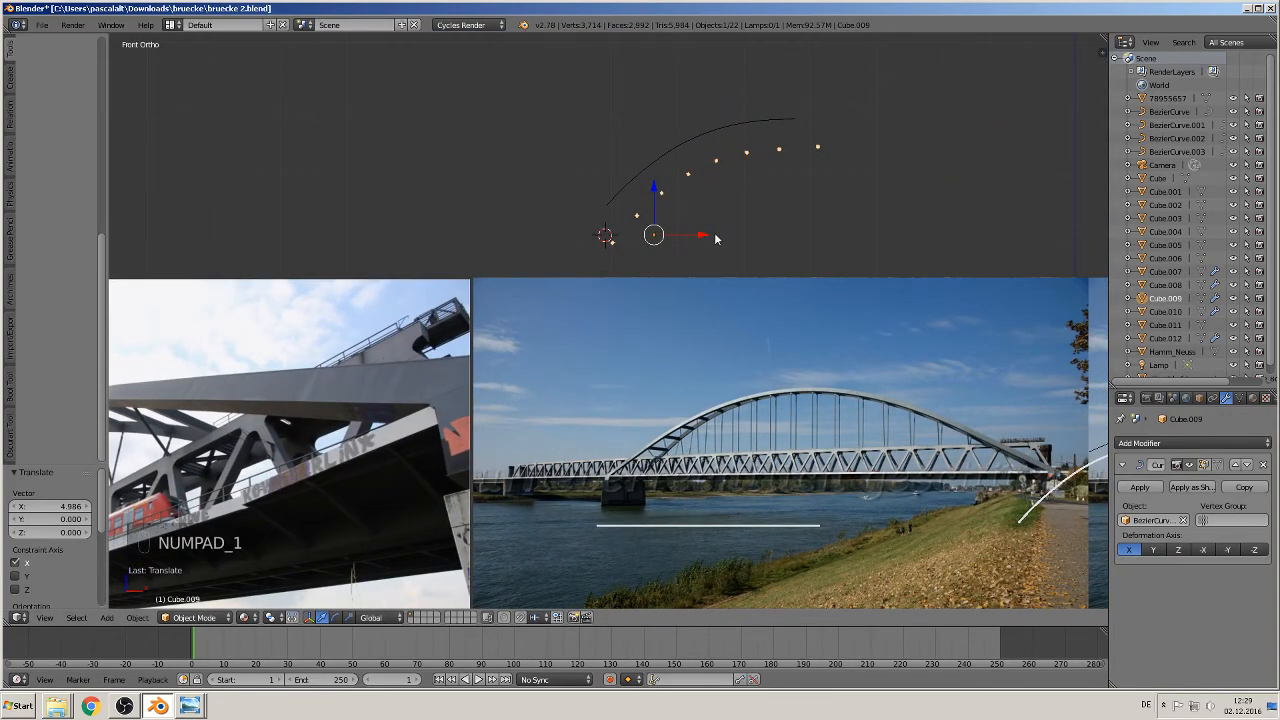
{"action": "key", "text": "s"}
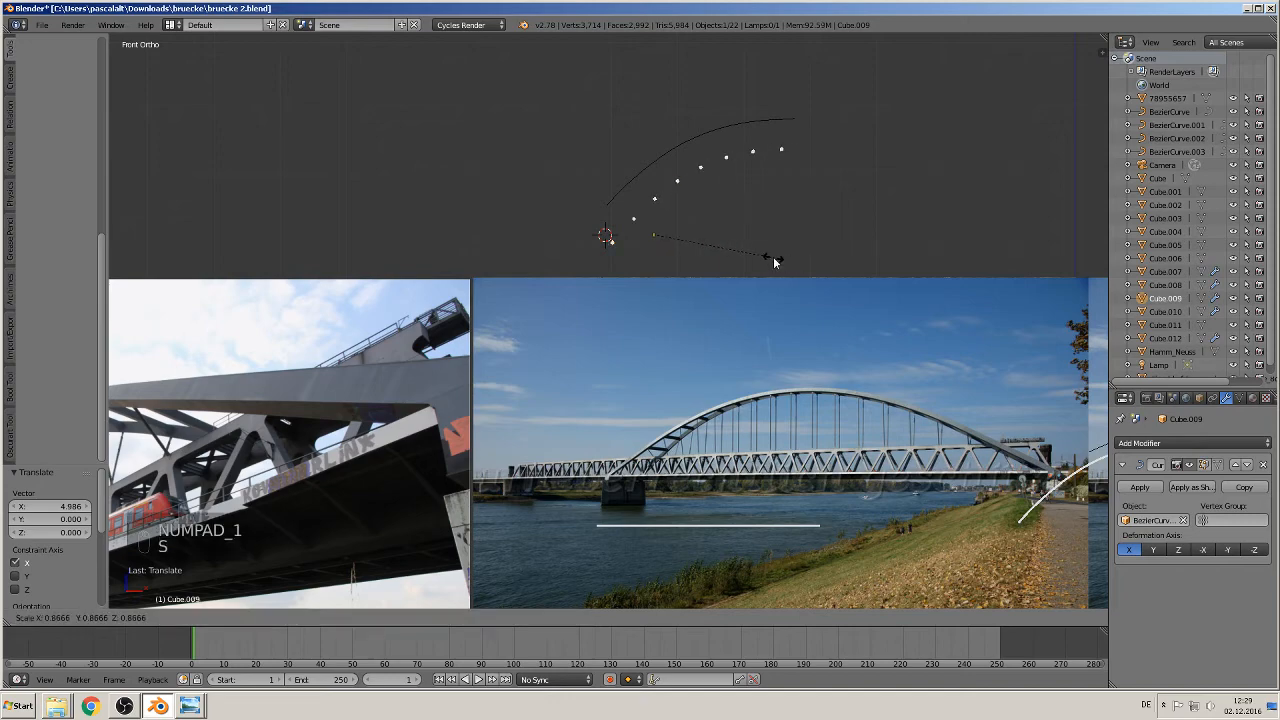
{"action": "left_click", "coordinate": [764, 257]}
{"action": "left_click_drag", "start_coordinate": [690, 235], "coordinate": [728, 241]}
{"action": "scroll", "coordinate": [784, 240], "scroll_direction": "down", "scroll_amount": 3}
{"action": "middle_click_drag", "start_coordinate": [784, 246], "coordinate": [831, 293]}
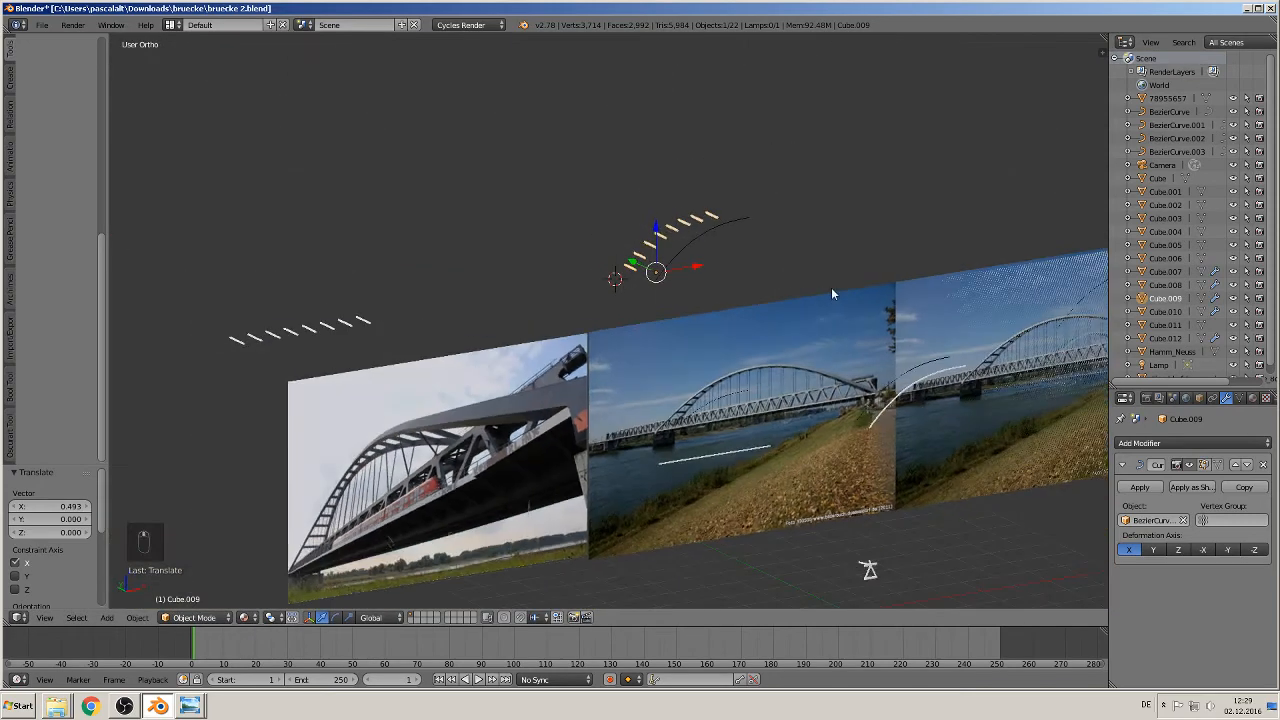
Duplicate the curved crossbar row together with its Bezier curve and place the copies about 7.1 units along X.
{"action": "right_click", "coordinate": [691, 255]}
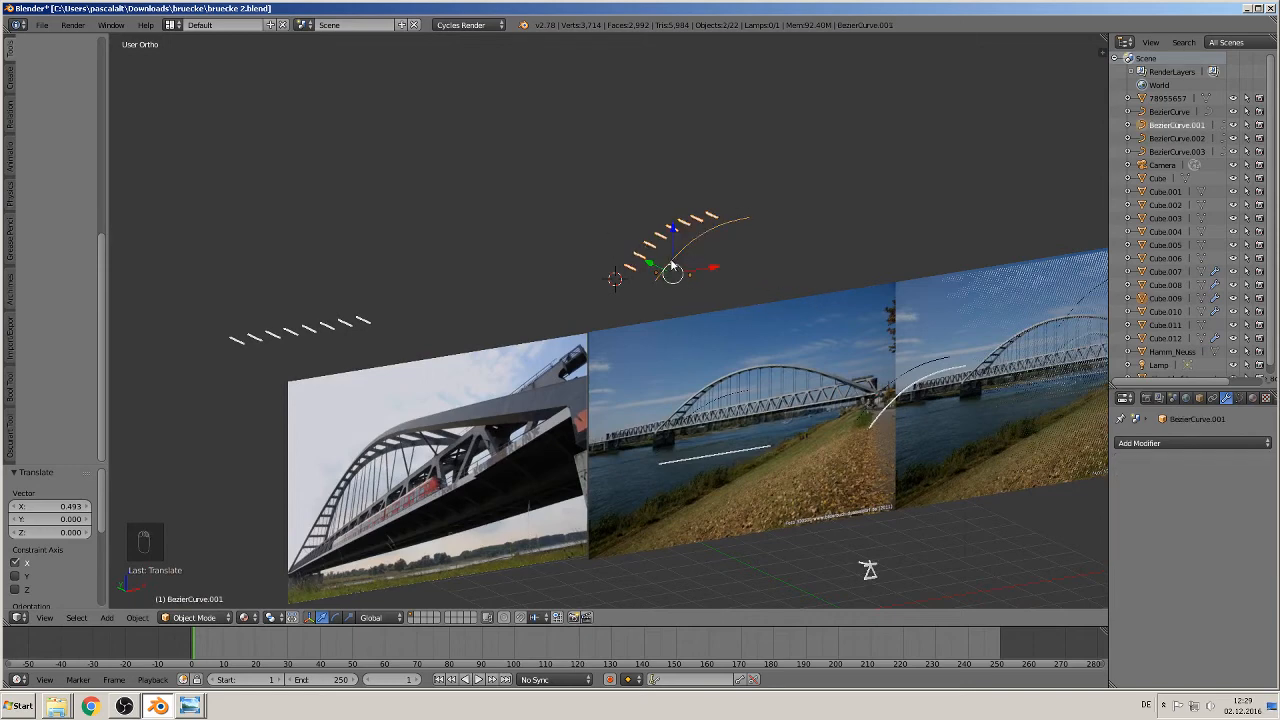
{"action": "key", "text": "shift+d"}
{"action": "key", "text": "x"}
{"action": "left_click", "coordinate": [940, 236]}
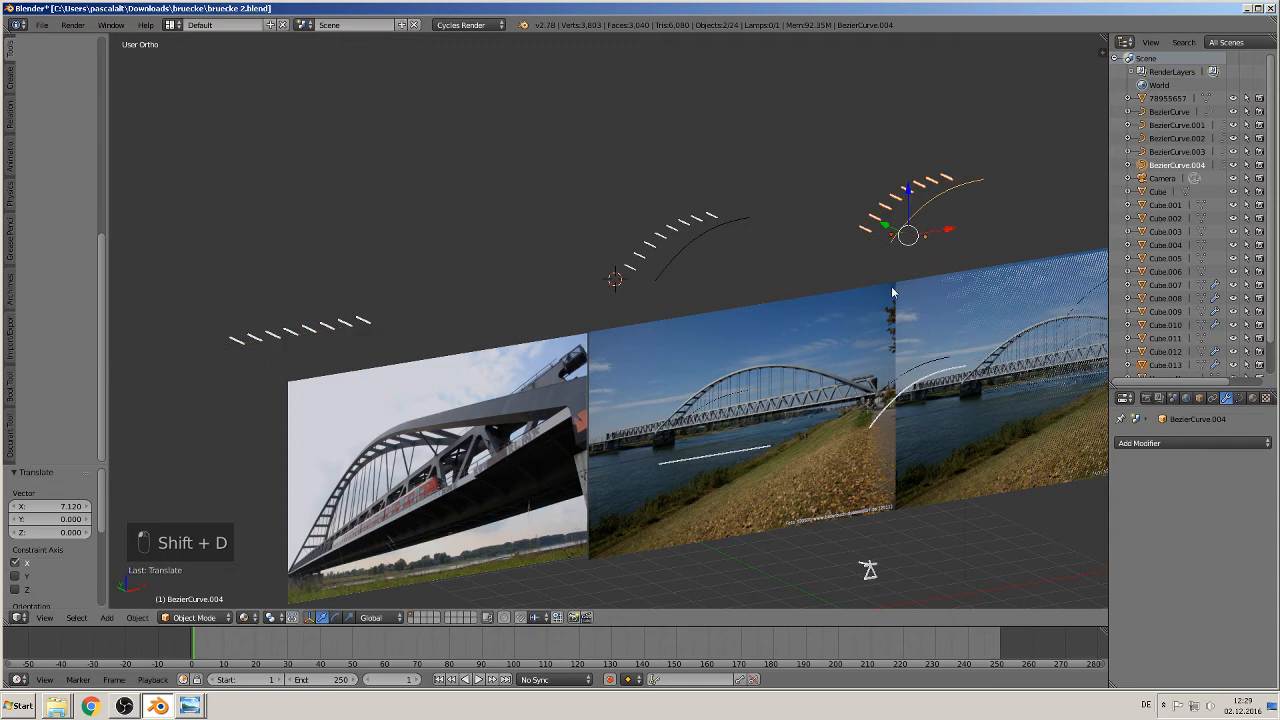
{"action": "middle_click_drag", "start_coordinate": [891, 286], "coordinate": [504, 324], "text": "shift"}
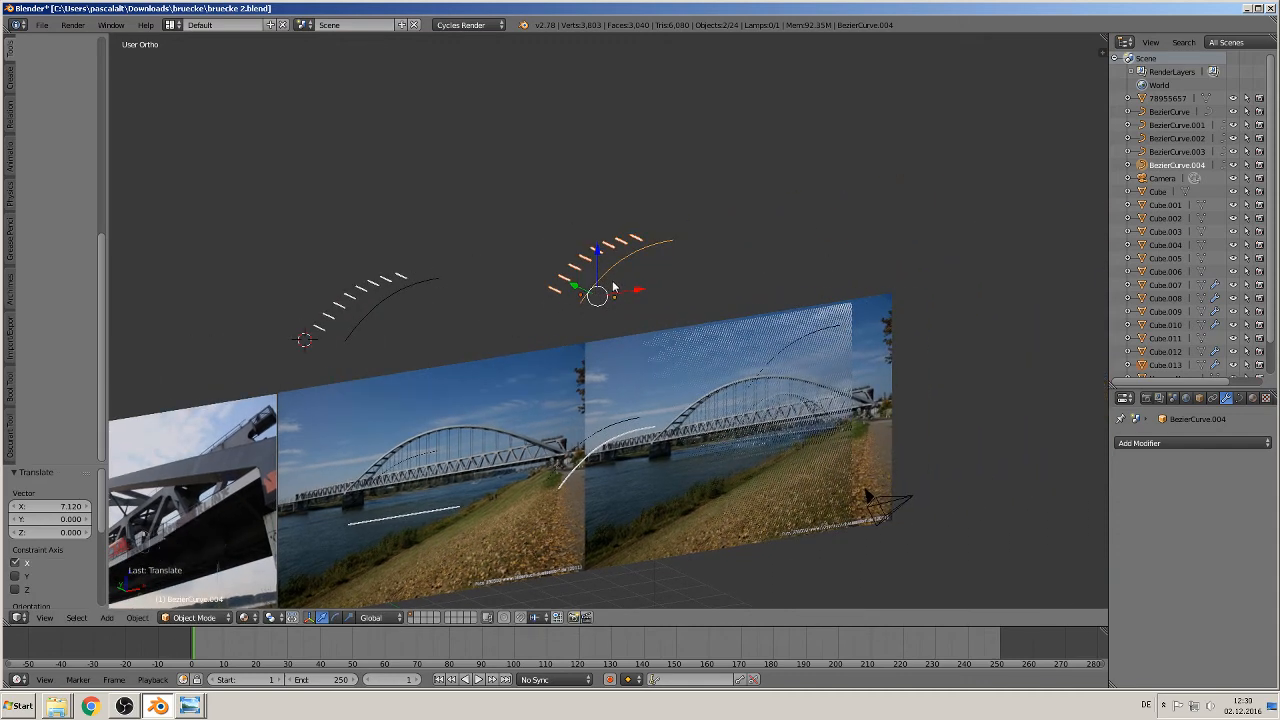
Apply the Curve modifier on the duplicated crossbar row and raise the row along Z above its curve.
{"action": "right_click", "coordinate": [587, 260]}
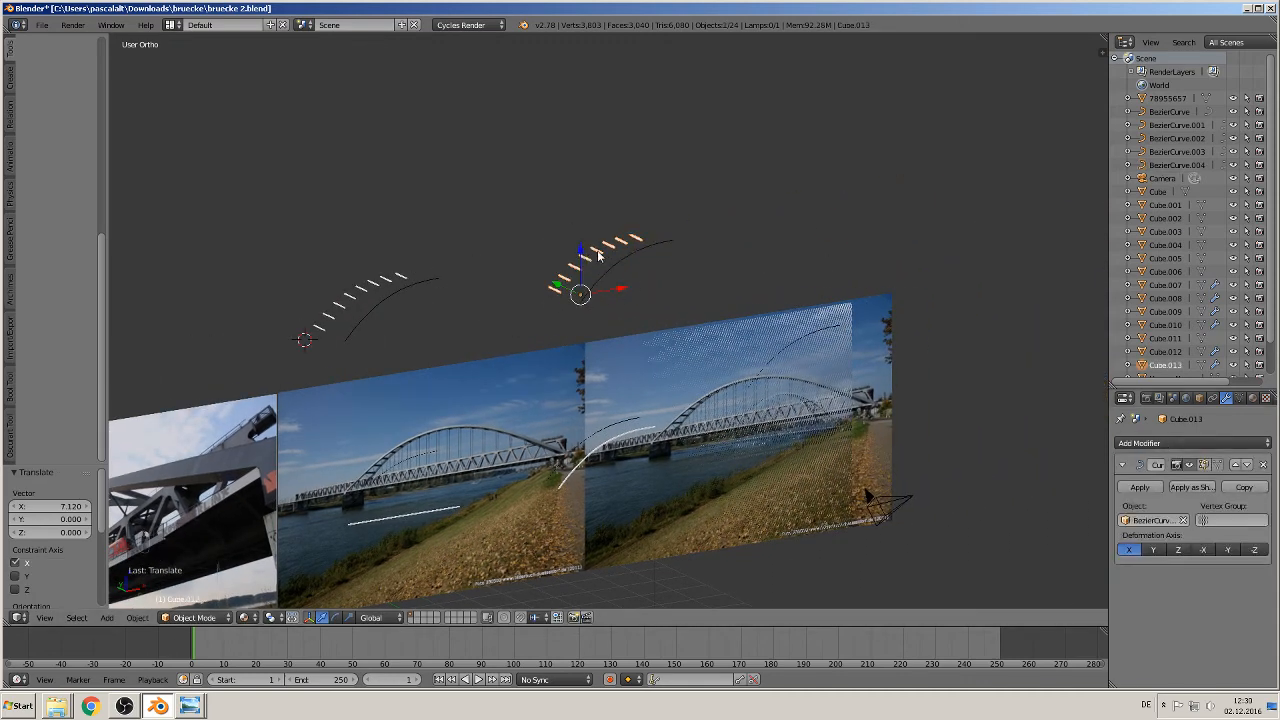
{"action": "left_click", "coordinate": [1139, 487]}
{"action": "key", "text": "g"}
{"action": "key", "text": "z"}
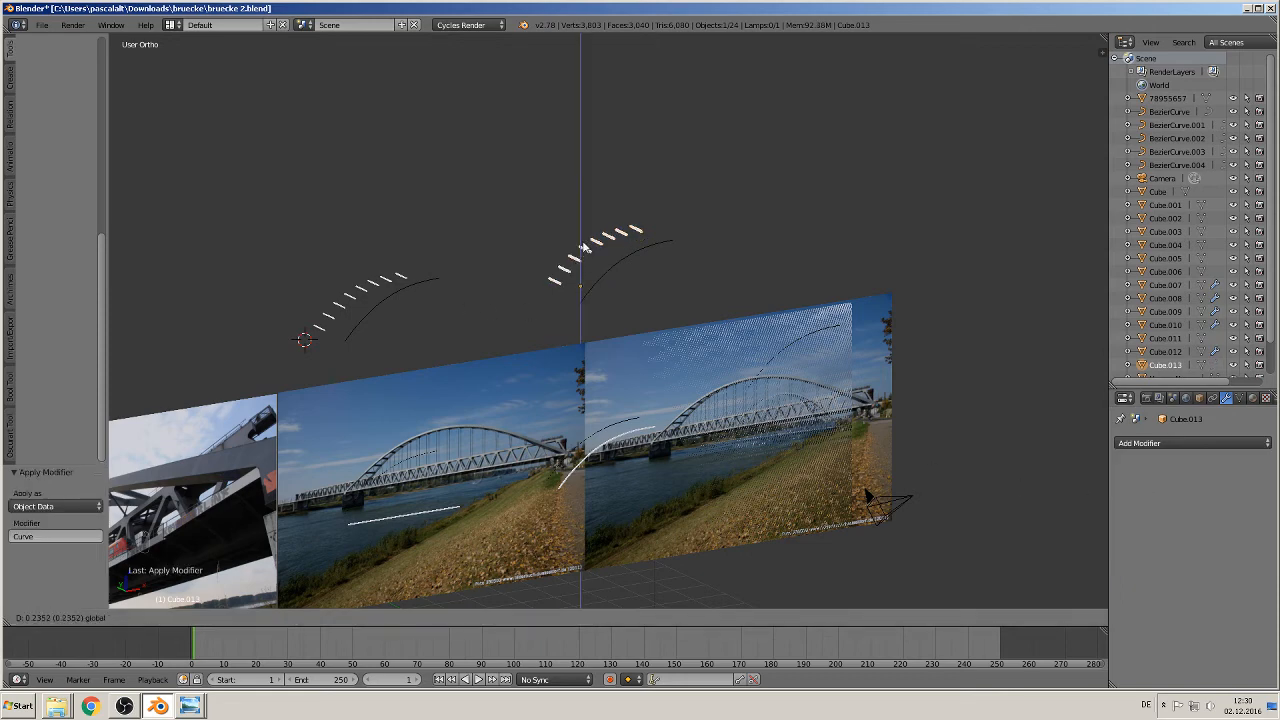
{"action": "left_click", "coordinate": [616, 207]}
Reselect the raised crossbar row and save the file.
{"action": "key", "text": "a"}
{"action": "middle_click_drag", "start_coordinate": [618, 207], "coordinate": [634, 280]}
{"action": "right_click", "coordinate": [600, 215]}
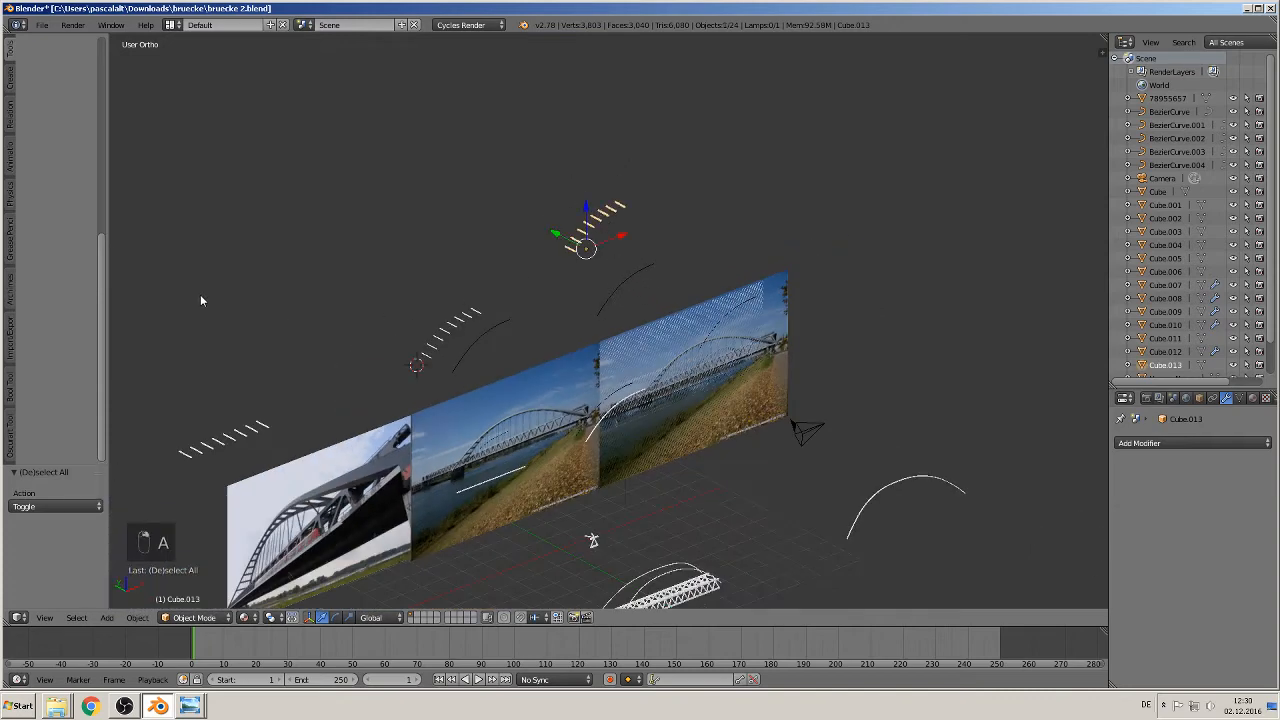
{"action": "left_click", "coordinate": [42, 24]}
{"action": "left_click", "coordinate": [95, 129]}
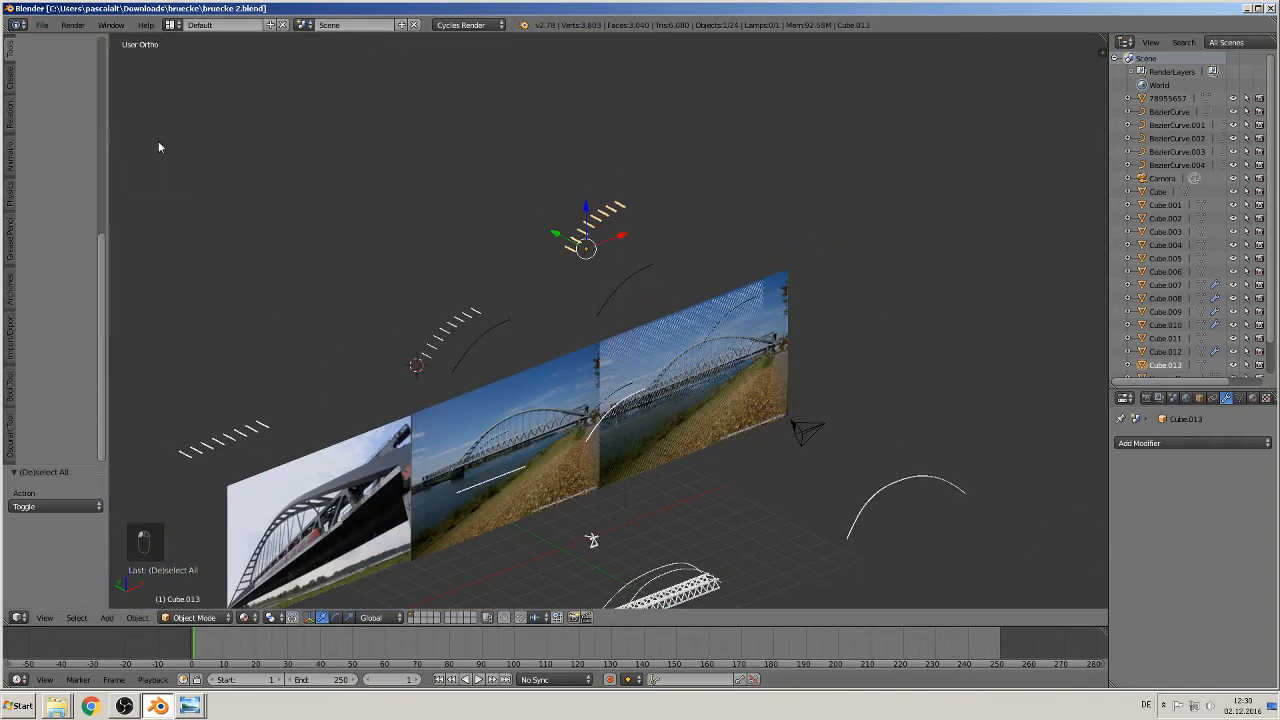
Move the curved crossbar row along Y over the truss and about 3.2 units in negative X to the arch's start.
{"action": "middle_click_drag", "start_coordinate": [635, 462], "coordinate": [498, 435], "text": "shift"}
{"action": "left_click_drag", "start_coordinate": [422, 187], "coordinate": [594, 372]}
{"action": "key", "text": "KP_7"}
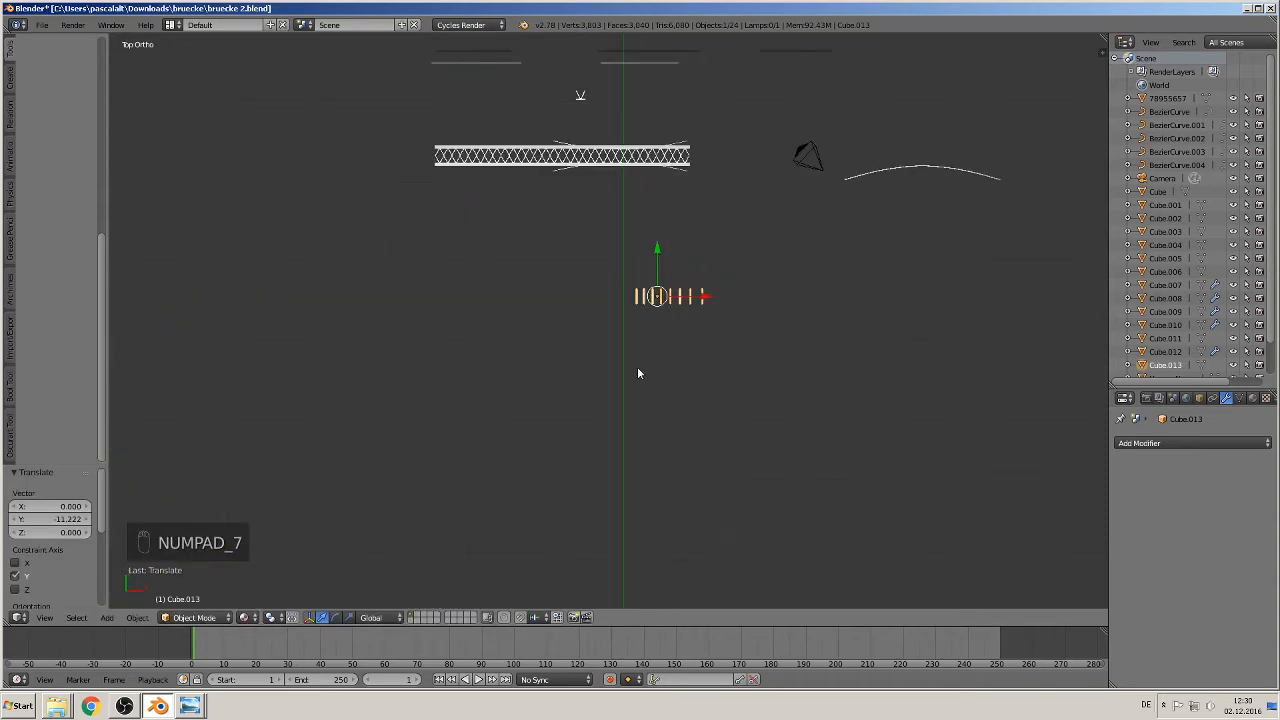
{"action": "left_click_drag", "start_coordinate": [662, 260], "coordinate": [660, 133]}
{"action": "left_click_drag", "start_coordinate": [655, 266], "coordinate": [651, 110]}
{"action": "left_click_drag", "start_coordinate": [709, 156], "coordinate": [628, 157]}
{"action": "scroll", "coordinate": [614, 272], "scroll_direction": "up", "scroll_amount": 4}
{"action": "middle_click_drag", "start_coordinate": [548, 264], "coordinate": [557, 509], "text": "shift"}
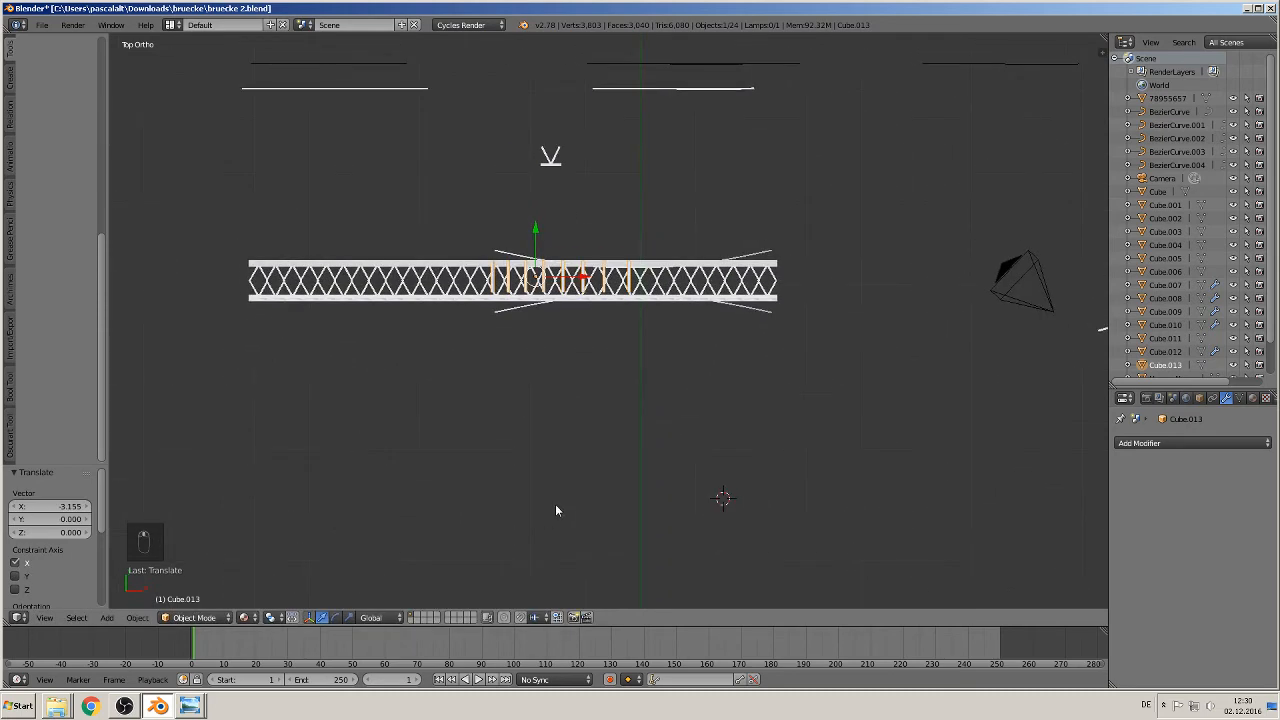
Scale the crossbar row along Y to about 2.09 so the bars span both arches.
{"action": "scroll", "coordinate": [530, 330], "scroll_direction": "up", "scroll_amount": 2}
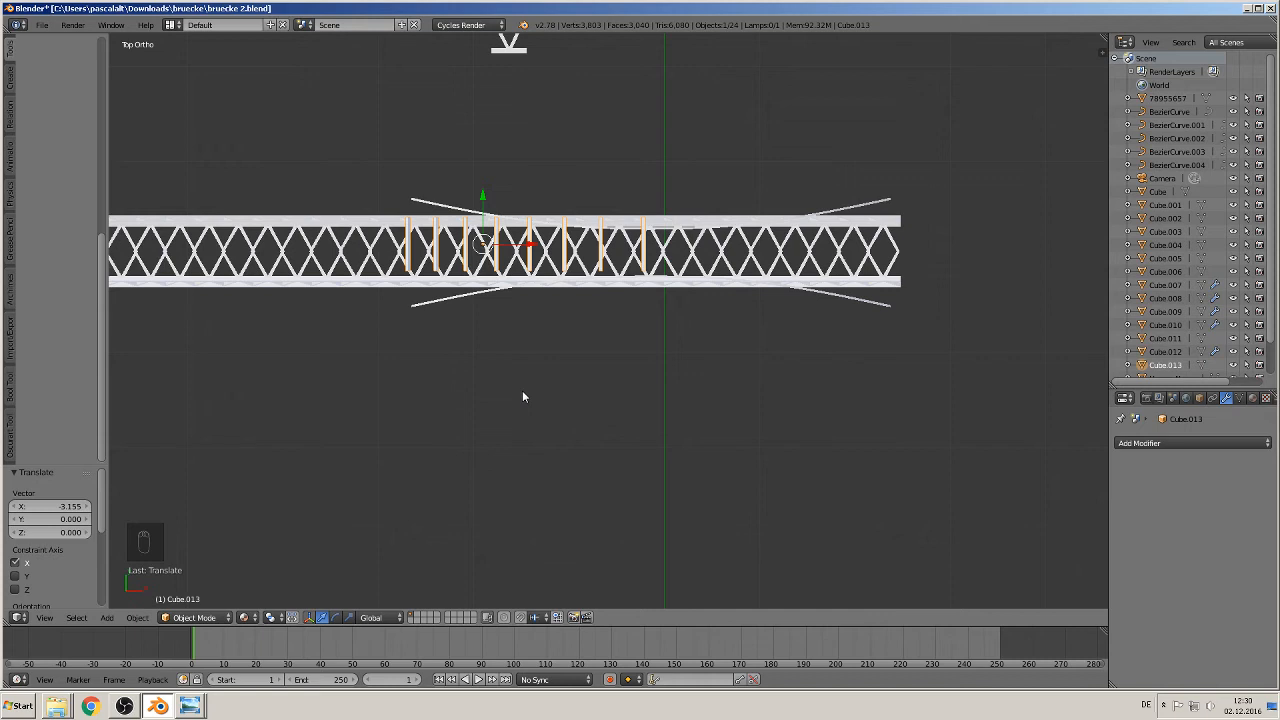
{"action": "key", "text": "s"}
{"action": "key", "text": "y"}
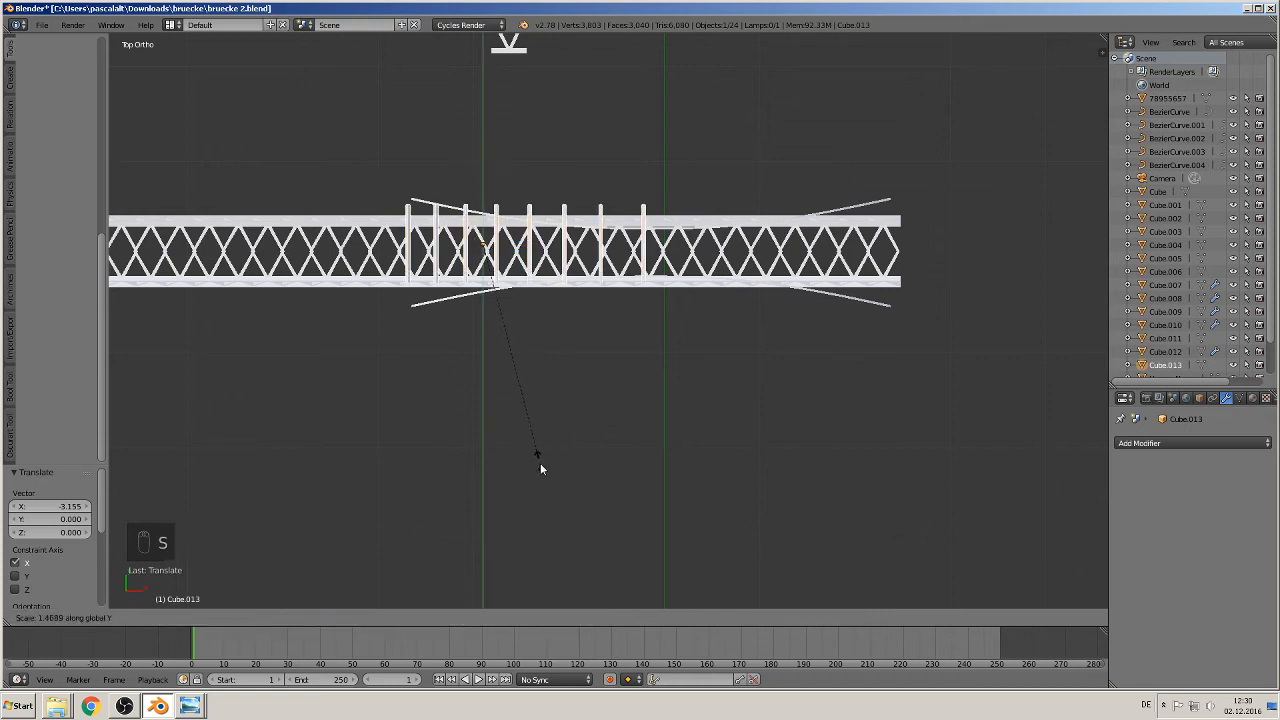
{"action": "left_click", "coordinate": [568, 550]}
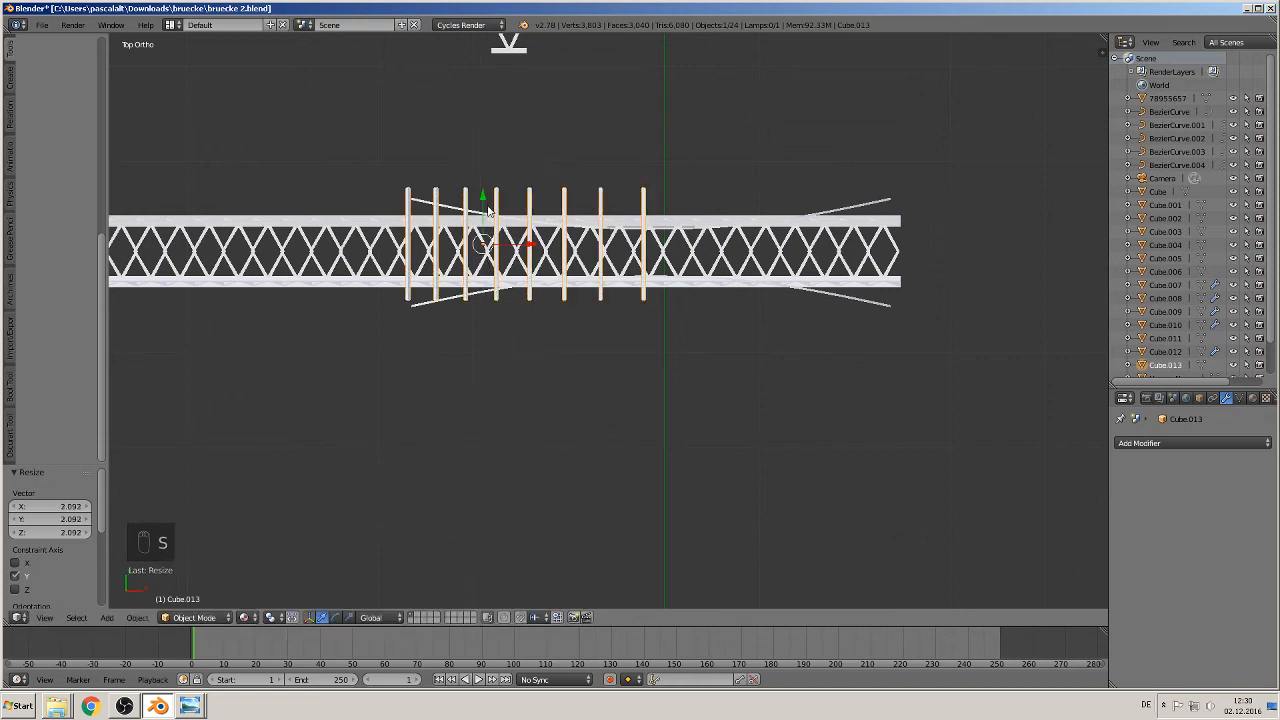
Center the crossbar row between the two arches along Y and shift it about 0.05 units along X.
{"action": "key", "text": "g"}
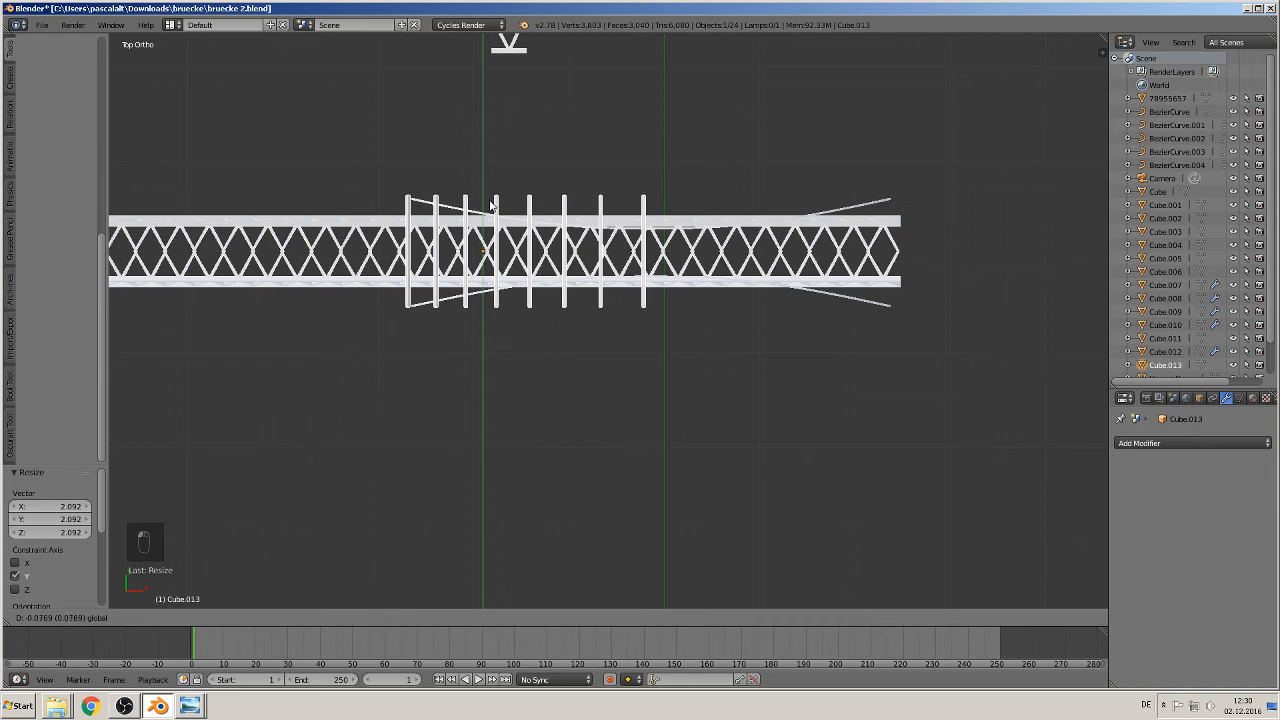
{"action": "left_click", "coordinate": [491, 205]}
{"action": "key", "text": "g"}
{"action": "key", "text": "x"}
{"action": "left_click", "coordinate": [533, 256]}
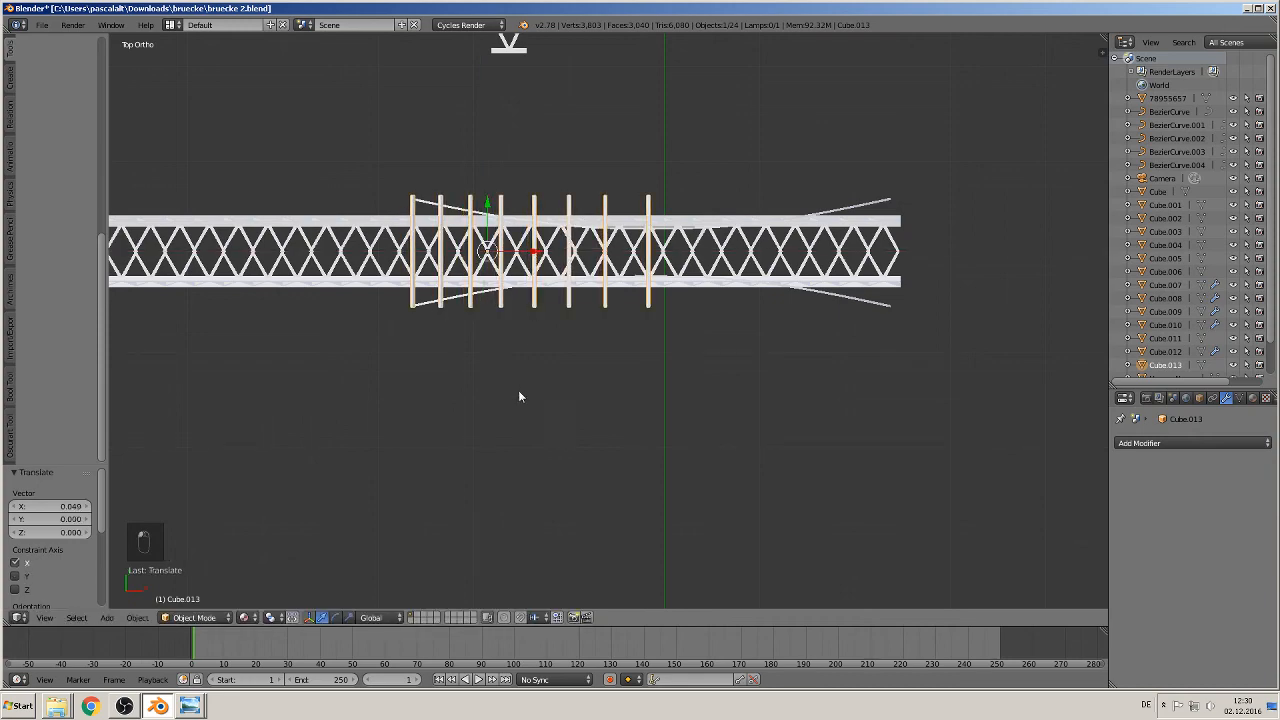
Lower the crossbar row along Z by about 12.1 units in total so the bars follow the arch curve above the truss.
{"action": "middle_click_drag", "start_coordinate": [520, 394], "coordinate": [504, 274]}
{"action": "key", "text": "KP_1"}
{"action": "scroll", "coordinate": [562, 358], "scroll_direction": "down", "scroll_amount": 3}
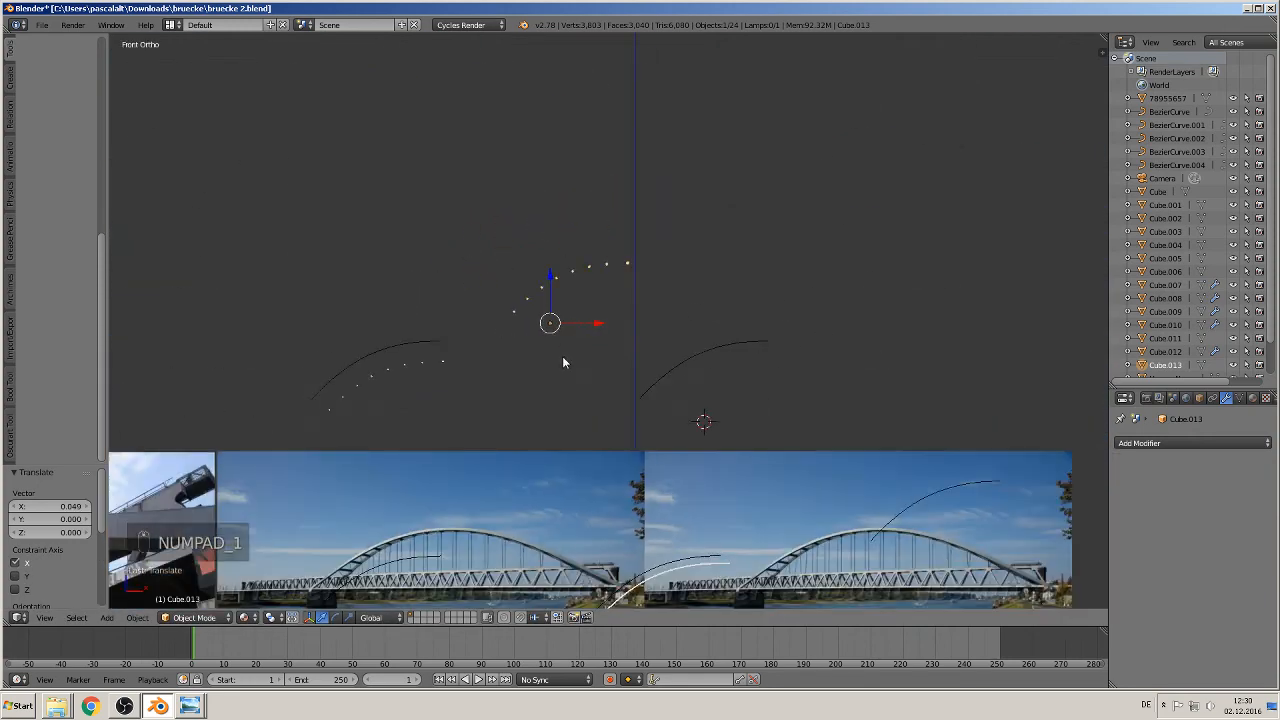
{"action": "key", "text": "g"}
{"action": "key", "text": "z"}
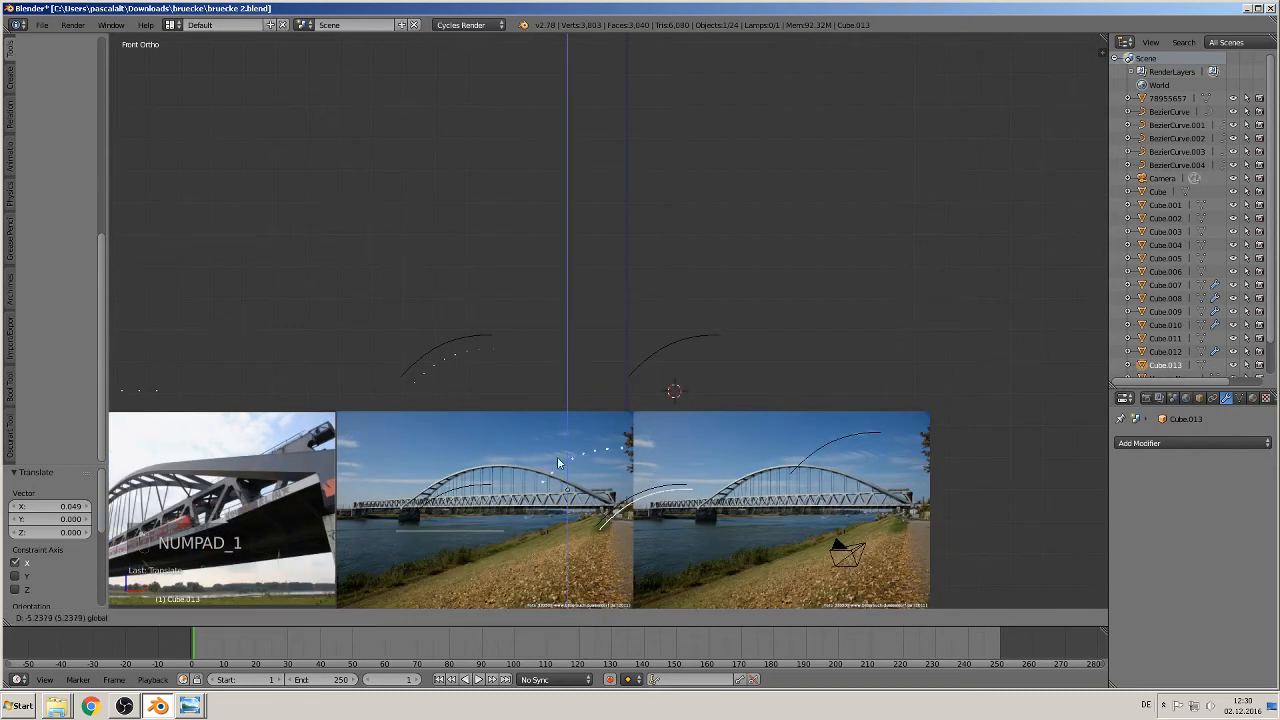
{"action": "left_click", "coordinate": [544, 557]}
{"action": "middle_click_drag", "start_coordinate": [544, 557], "coordinate": [573, 276], "text": "shift"}
{"action": "key", "text": "g"}
{"action": "key", "text": "z"}
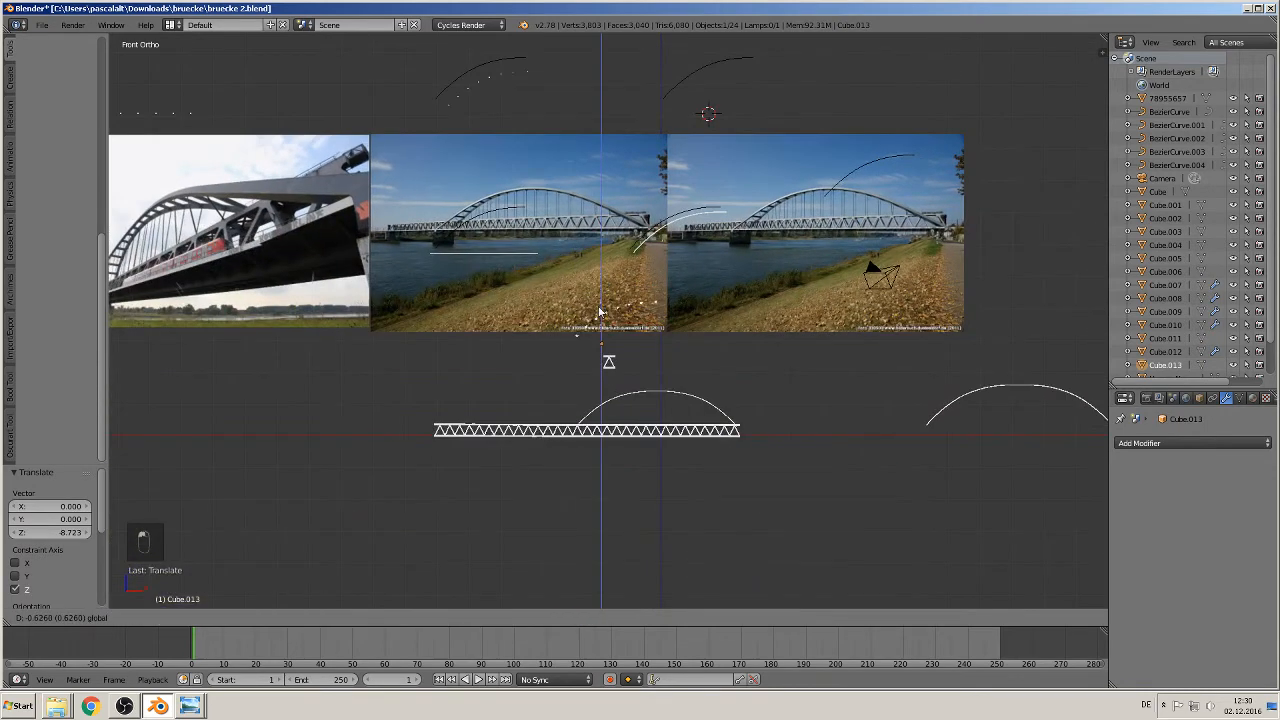
{"action": "left_click", "coordinate": [600, 393]}
{"action": "scroll", "coordinate": [603, 371], "scroll_direction": "up", "scroll_amount": 4}
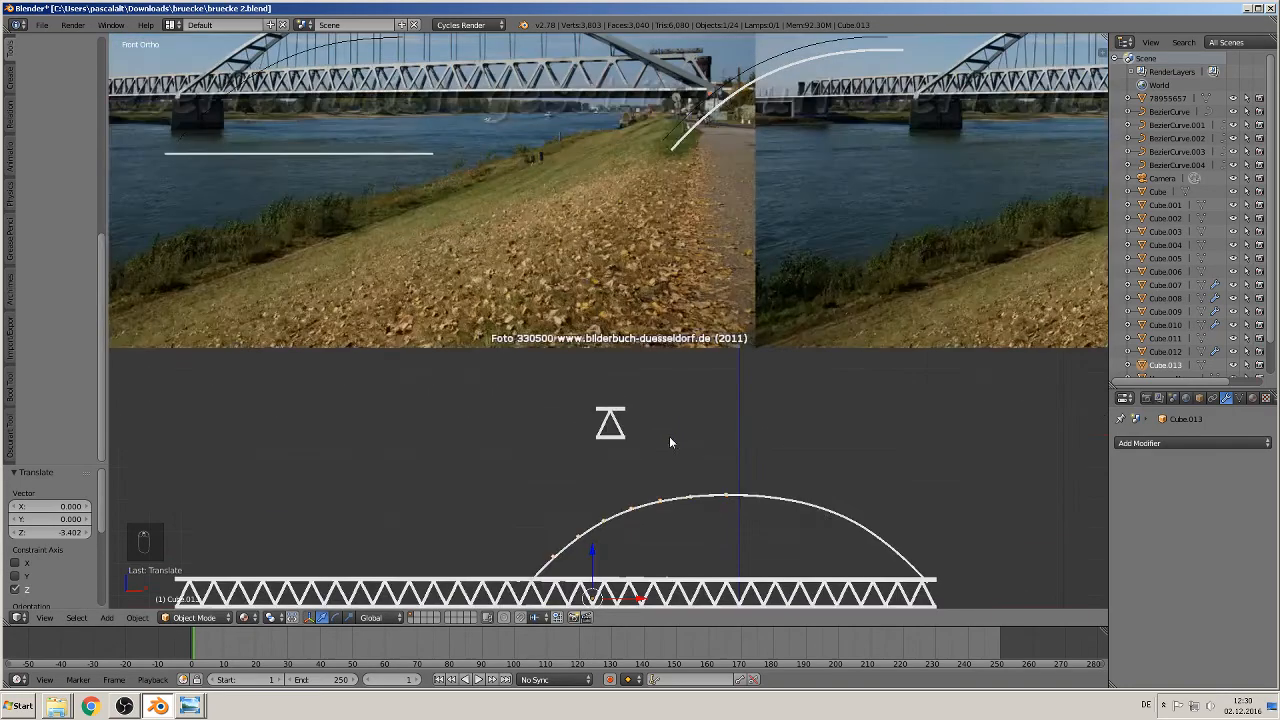
{"action": "middle_click_drag", "start_coordinate": [678, 502], "coordinate": [454, 372], "text": "shift"}
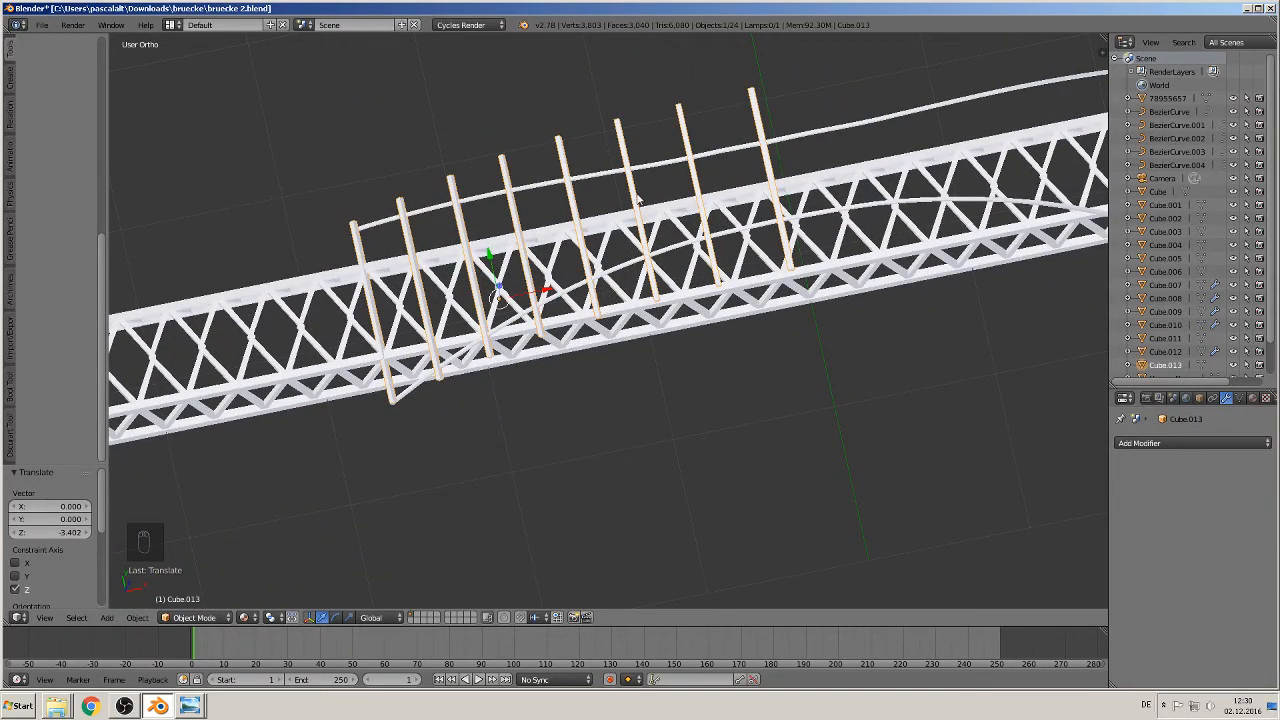
In Edit Mode, scale the crossbar at the arch's crown along Y to 0.37 with proportional editing enabled at a size of about 3.45.
{"action": "key", "text": "KP_7"}
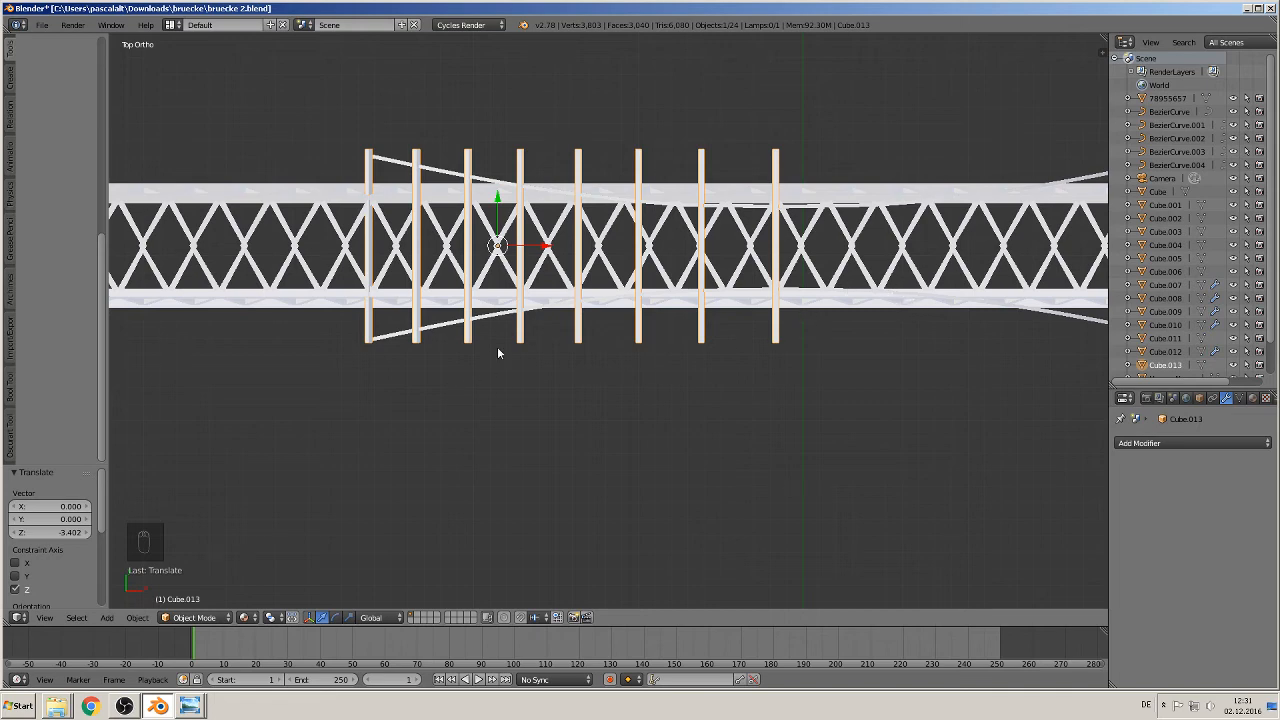
{"action": "key", "text": "Tab"}
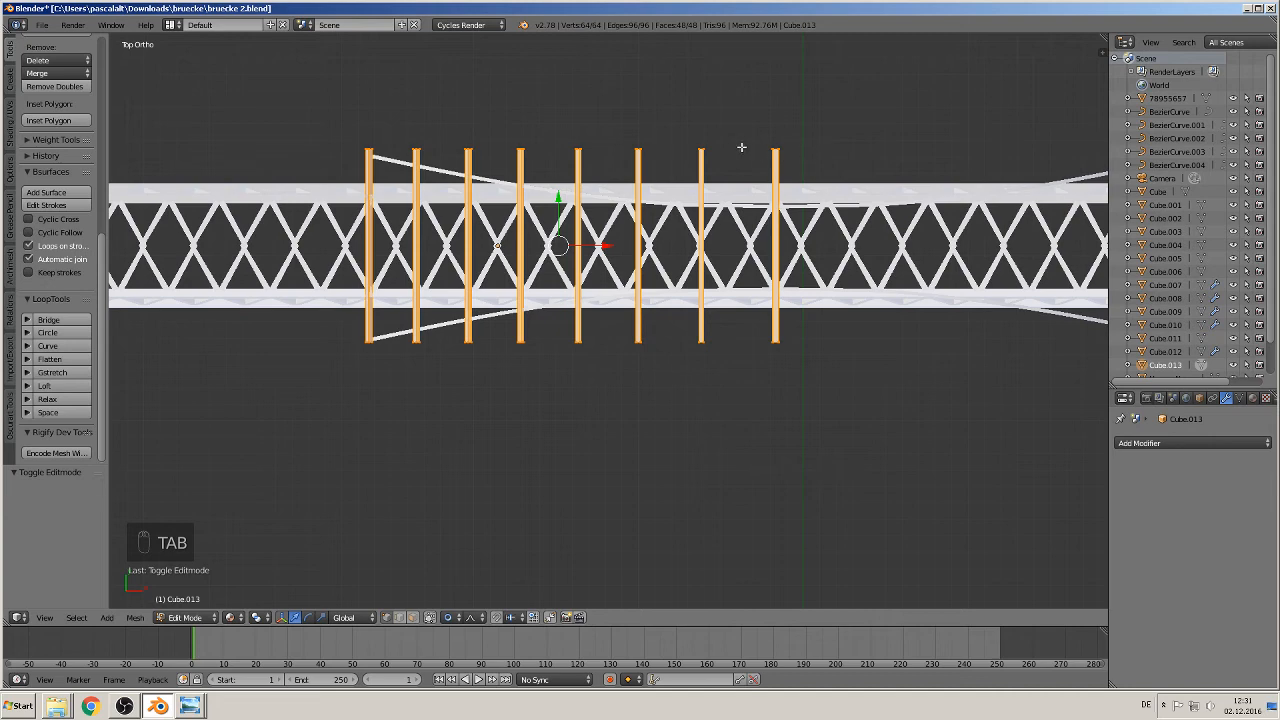
{"action": "key", "text": "a"}
{"action": "key", "text": "a"}
{"action": "key", "text": "l"}
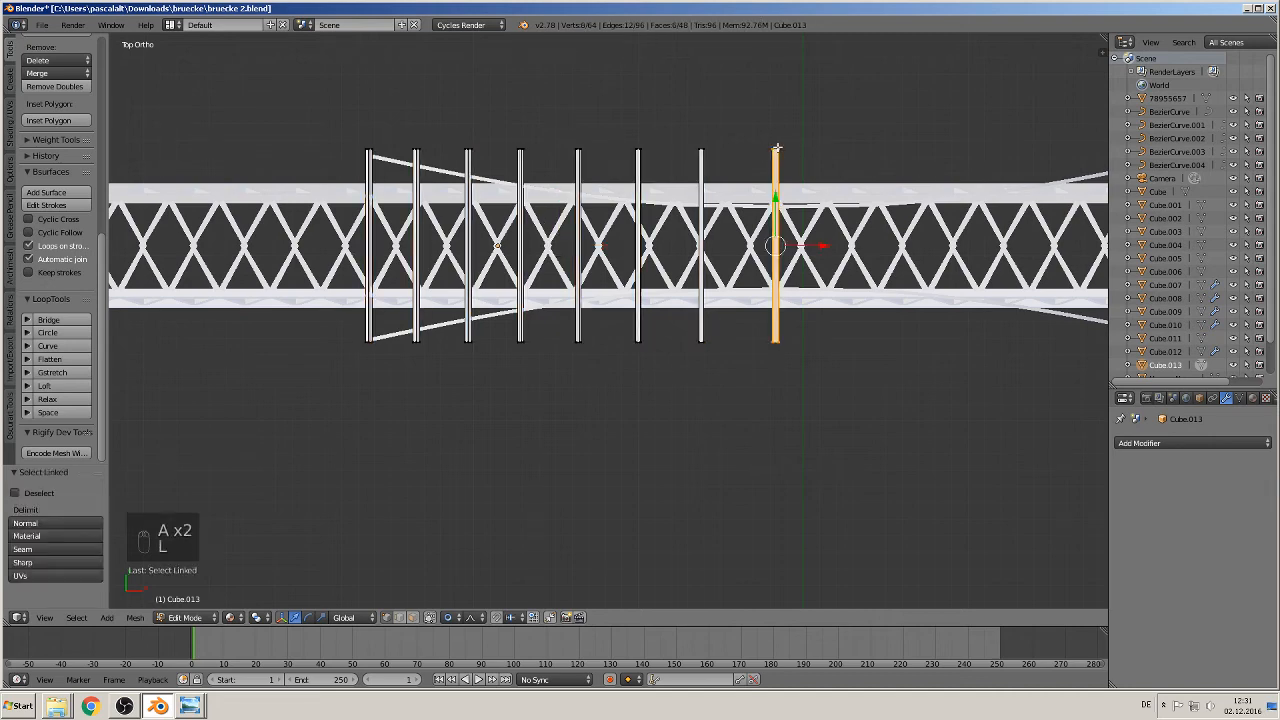
{"action": "key", "text": "l"}
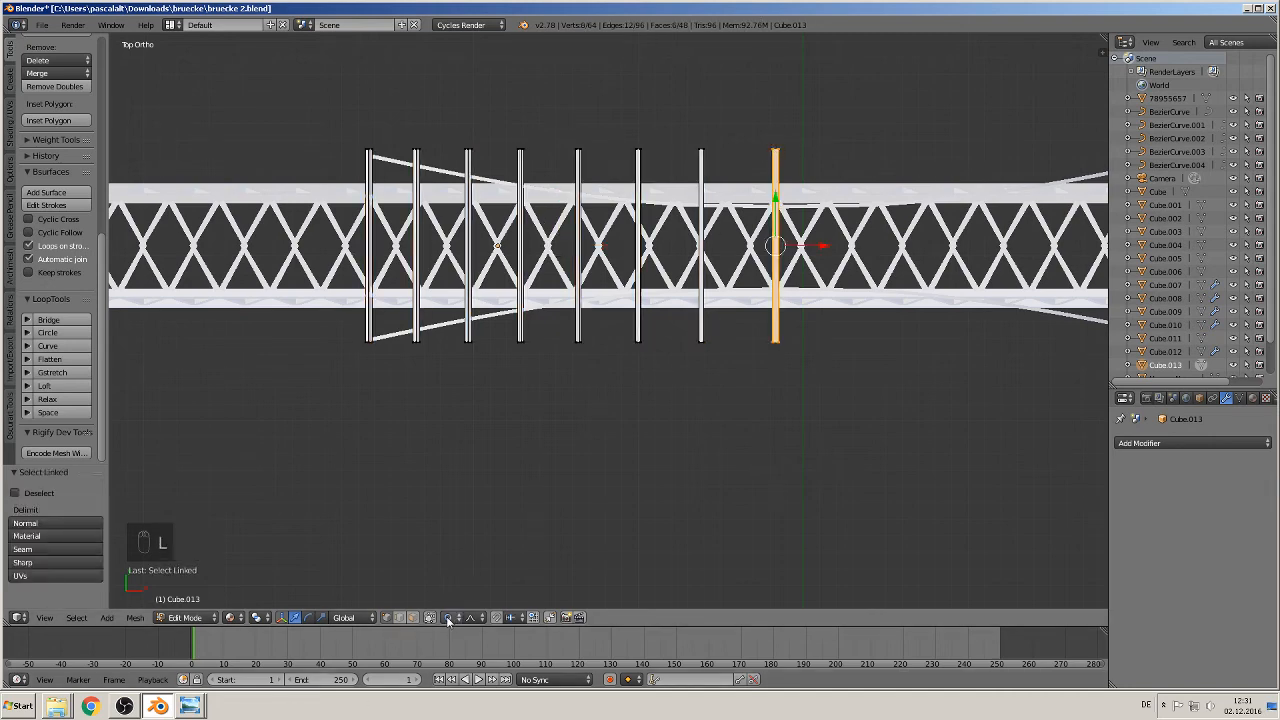
{"action": "left_click", "coordinate": [447, 617]}
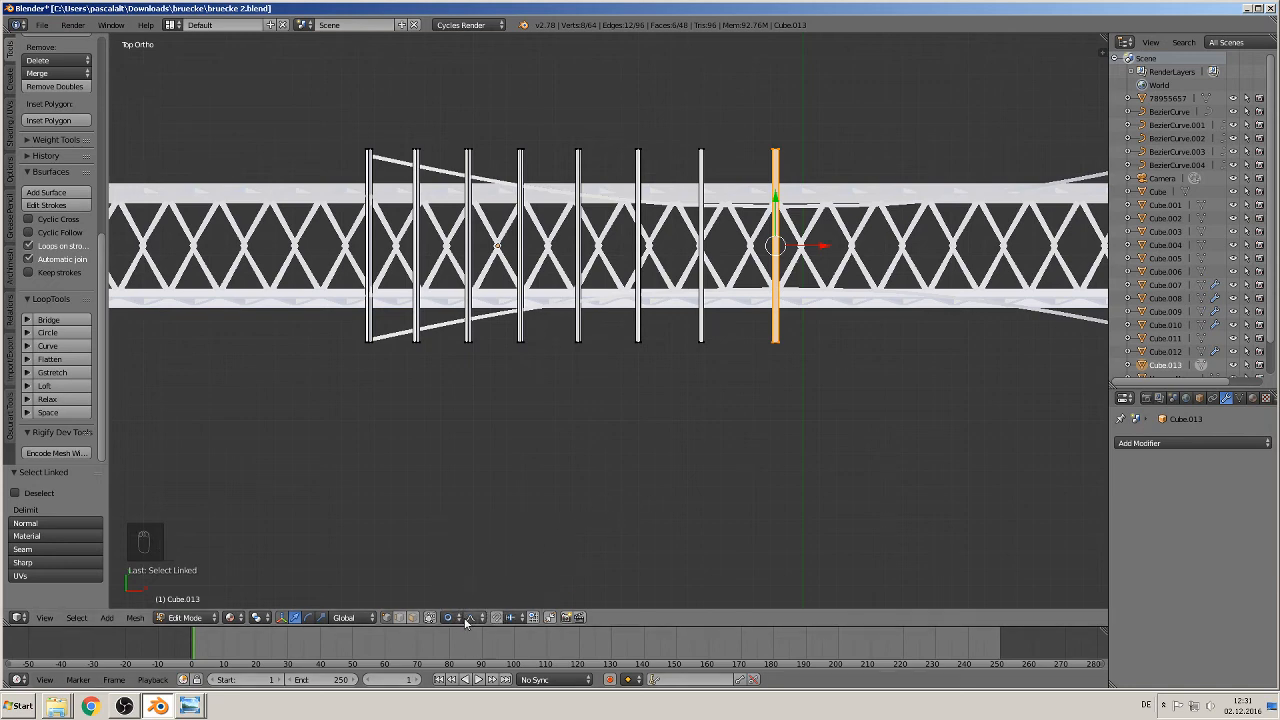
{"action": "left_click", "coordinate": [450, 619]}
{"action": "left_click", "coordinate": [465, 589]}
{"action": "key", "text": "s"}
{"action": "scroll", "coordinate": [835, 427], "scroll_direction": "down", "scroll_amount": 15}
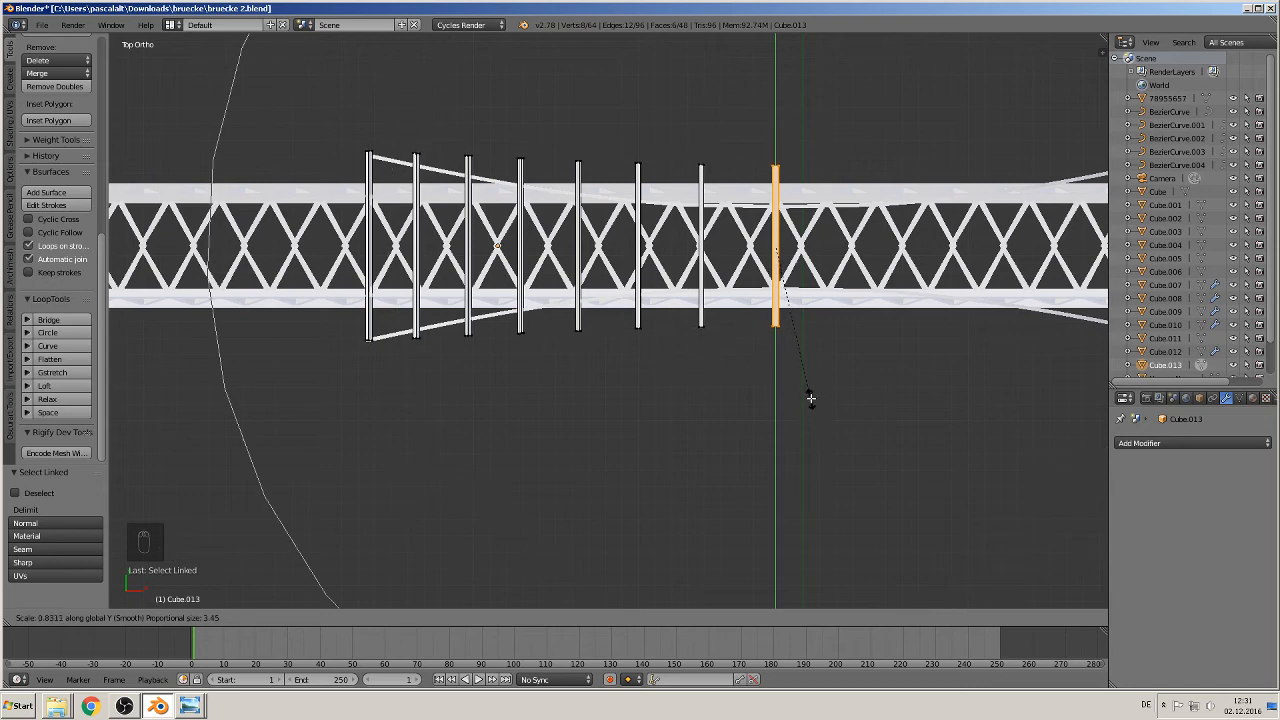
{"action": "left_click", "coordinate": [798, 312]}
{"action": "middle_click_drag", "start_coordinate": [707, 399], "coordinate": [700, 308]}
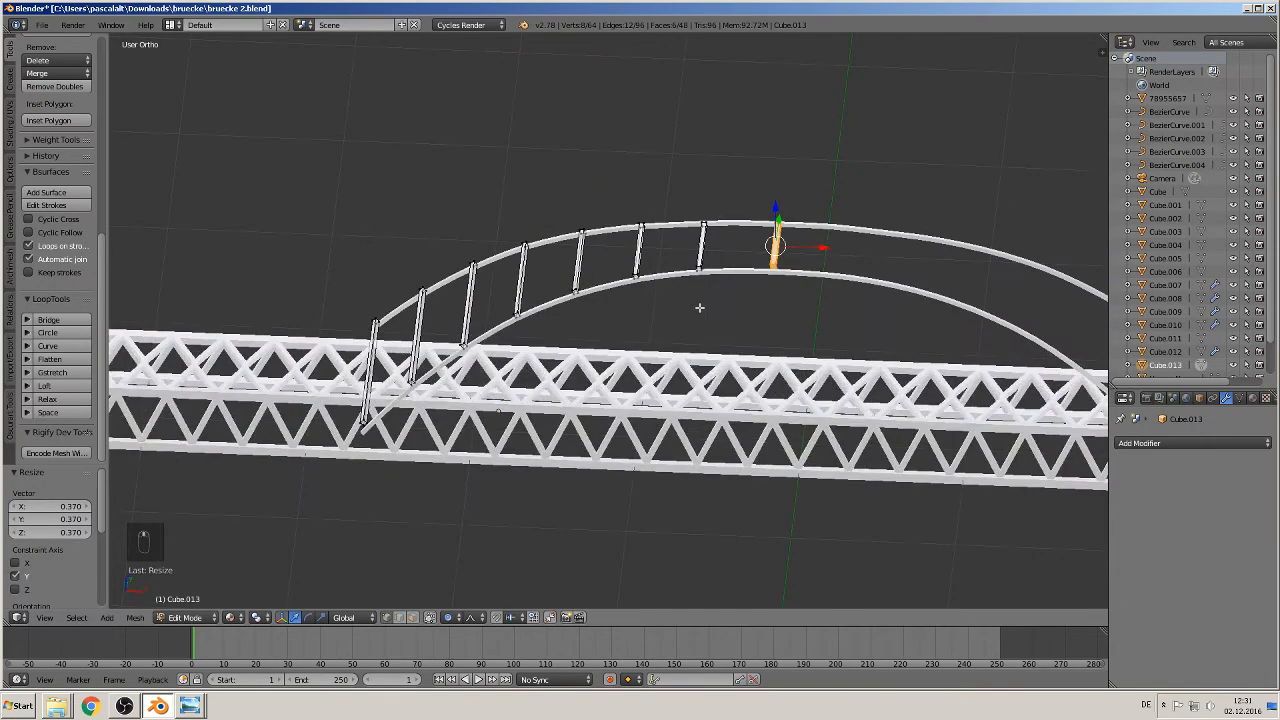
Return to Object Mode and nudge the crossbar row slightly along Z onto the arches.
{"action": "key", "text": "Tab"}
{"action": "middle_click_drag", "start_coordinate": [697, 368], "coordinate": [632, 352]}
{"action": "key", "text": "g"}
{"action": "key", "text": "z"}
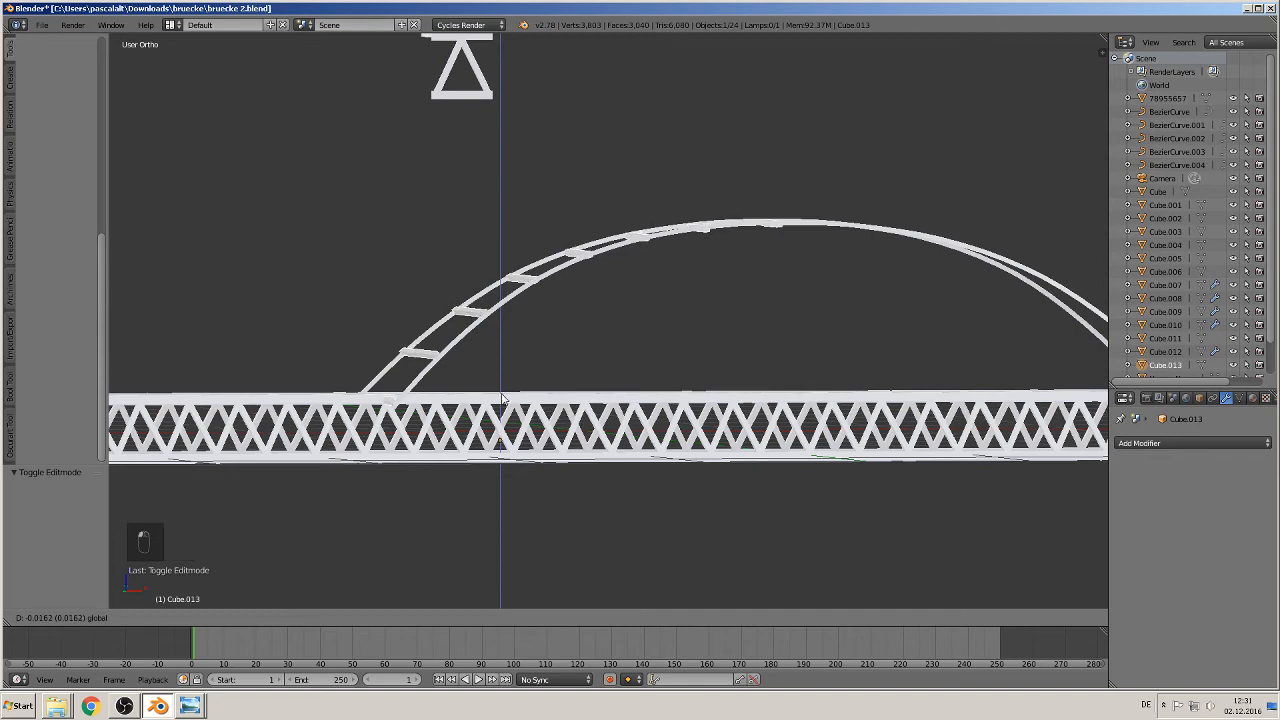
{"action": "left_click", "coordinate": [509, 398]}
{"action": "middle_click_drag", "start_coordinate": [509, 398], "coordinate": [553, 428]}
Duplicate the tapered crossbar row and move the copy about 3.49 units along X to the arch's other half.
{"action": "key", "text": "a"}
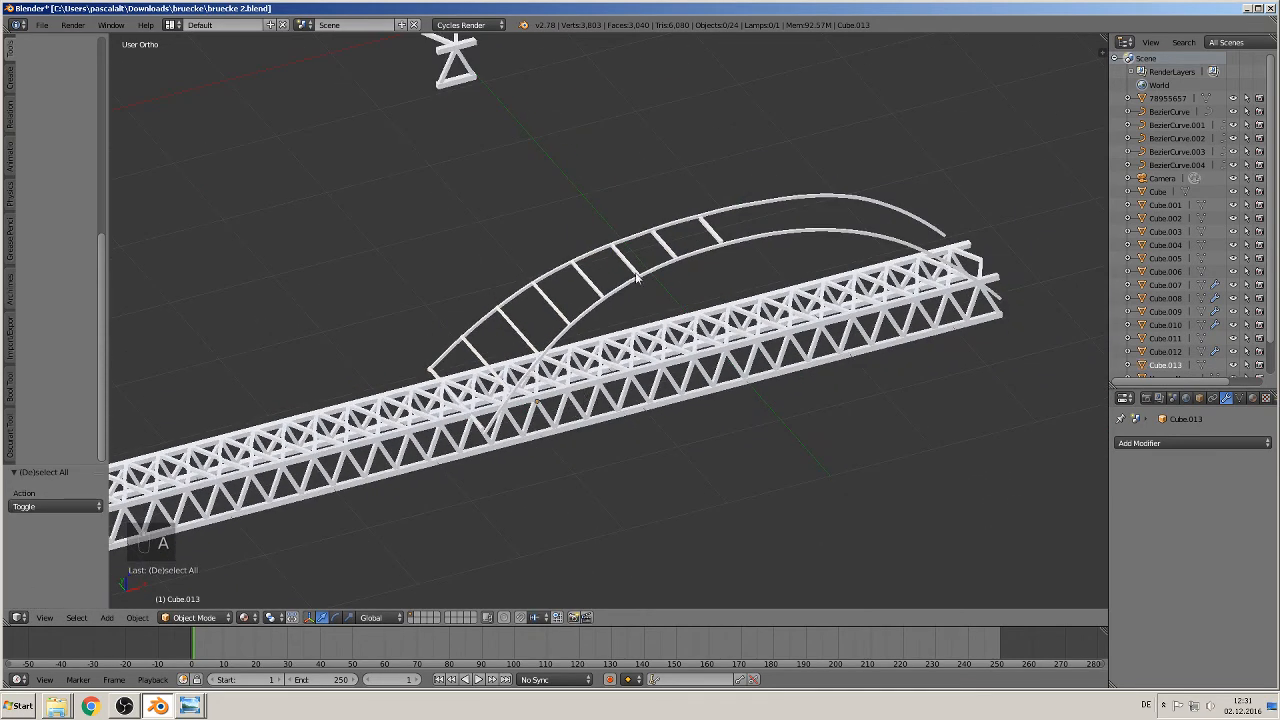
{"action": "right_click", "coordinate": [592, 290]}
{"action": "middle_click_drag", "start_coordinate": [625, 384], "coordinate": [497, 456], "text": "shift"}
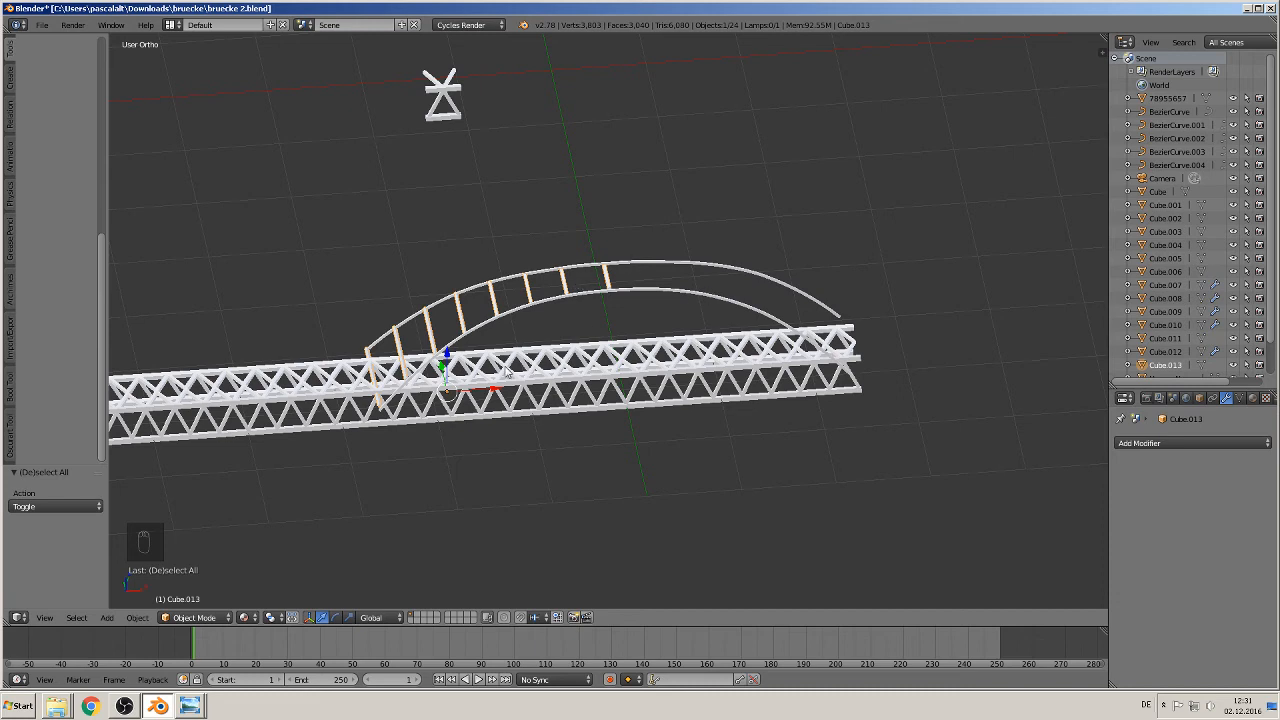
{"action": "key", "text": "shift+d"}
{"action": "left_click", "coordinate": [822, 382]}
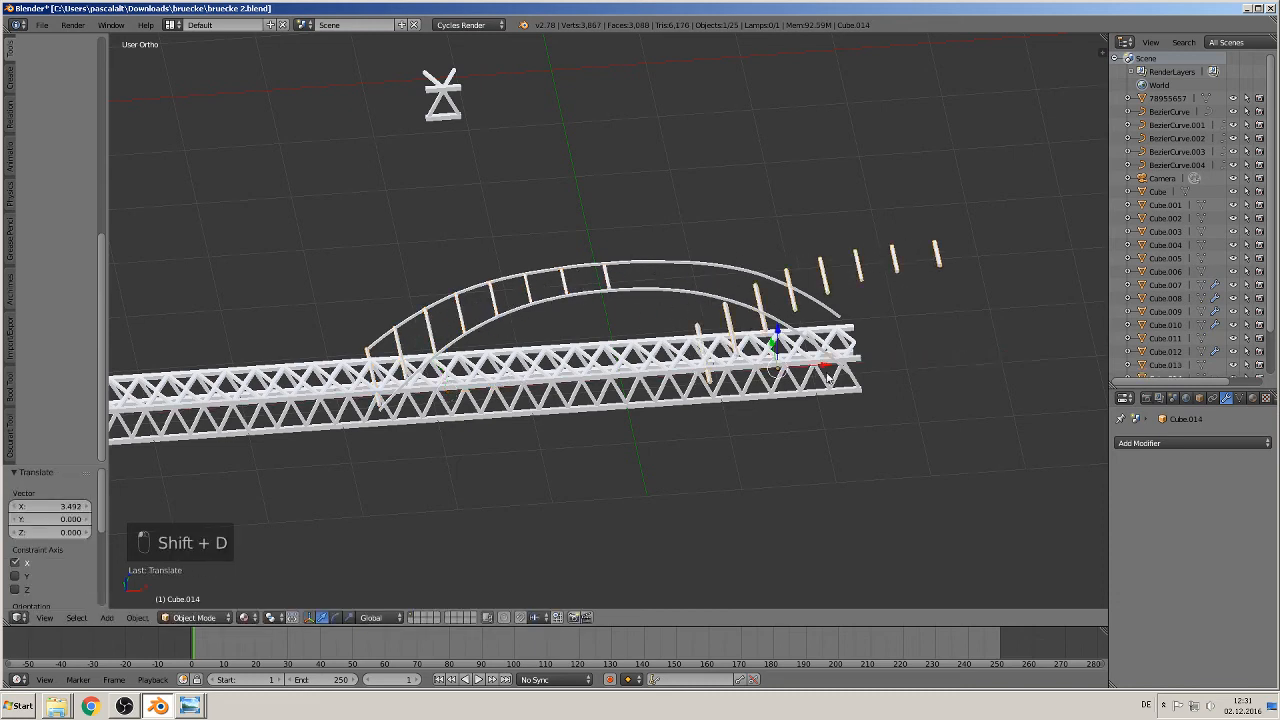
Apply the duplicated crossbar row's rotation and scale, and mirror it along the global X axis.
{"action": "left_click", "coordinate": [137, 617]}
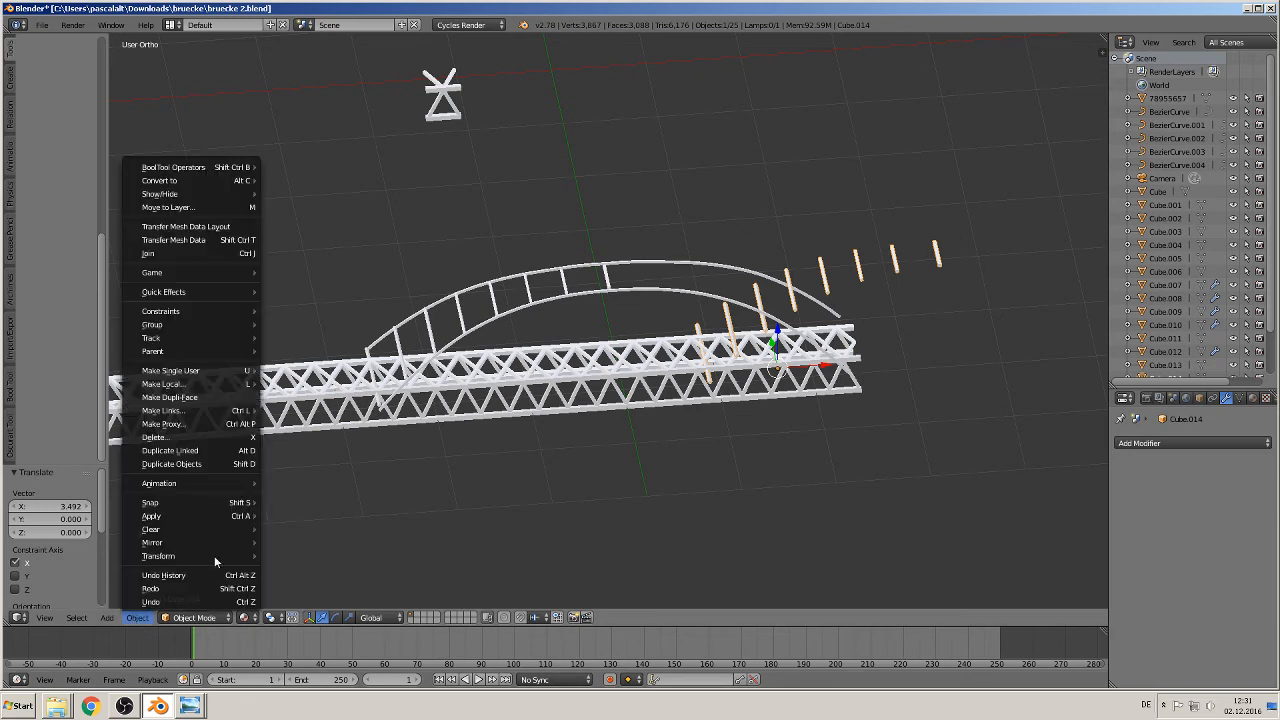
{"action": "mouse_move", "coordinate": [210, 516]}
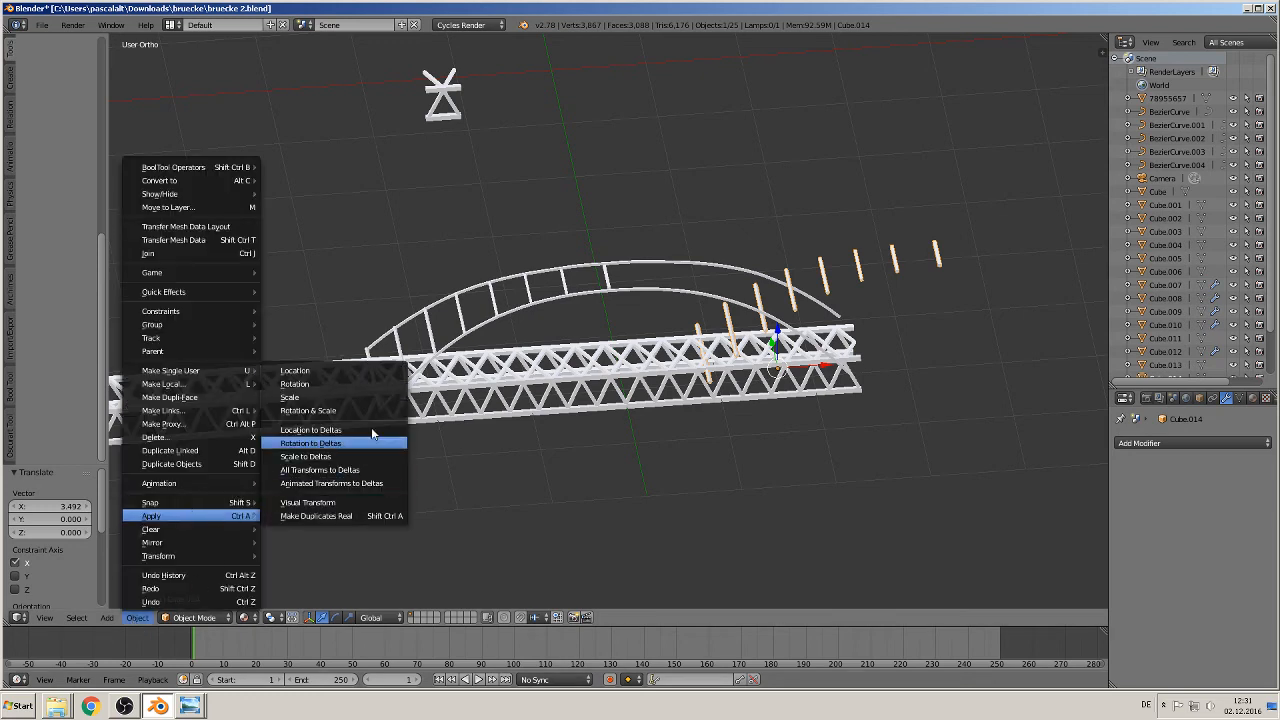
{"action": "left_click", "coordinate": [285, 410]}
{"action": "left_click", "coordinate": [111, 622]}
{"action": "left_click", "coordinate": [132, 620]}
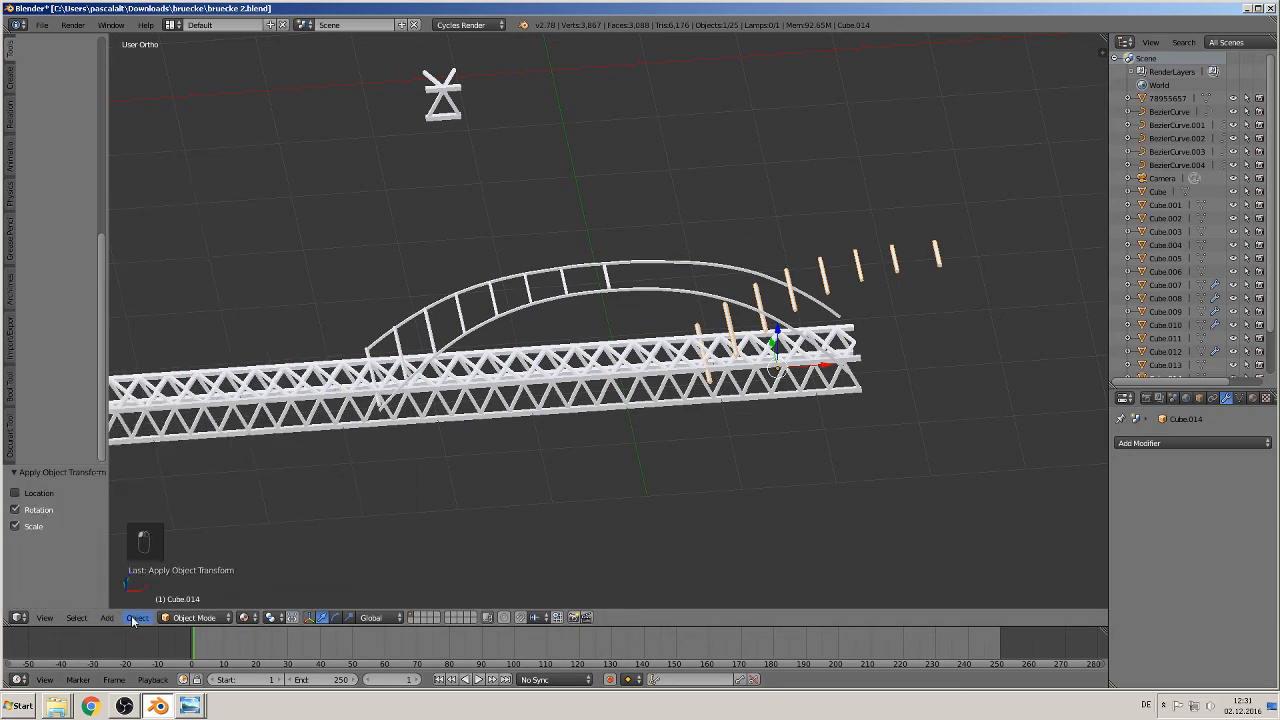
{"action": "left_click", "coordinate": [133, 620]}
{"action": "mouse_move", "coordinate": [170, 543]}
{"action": "left_click", "coordinate": [313, 543]}
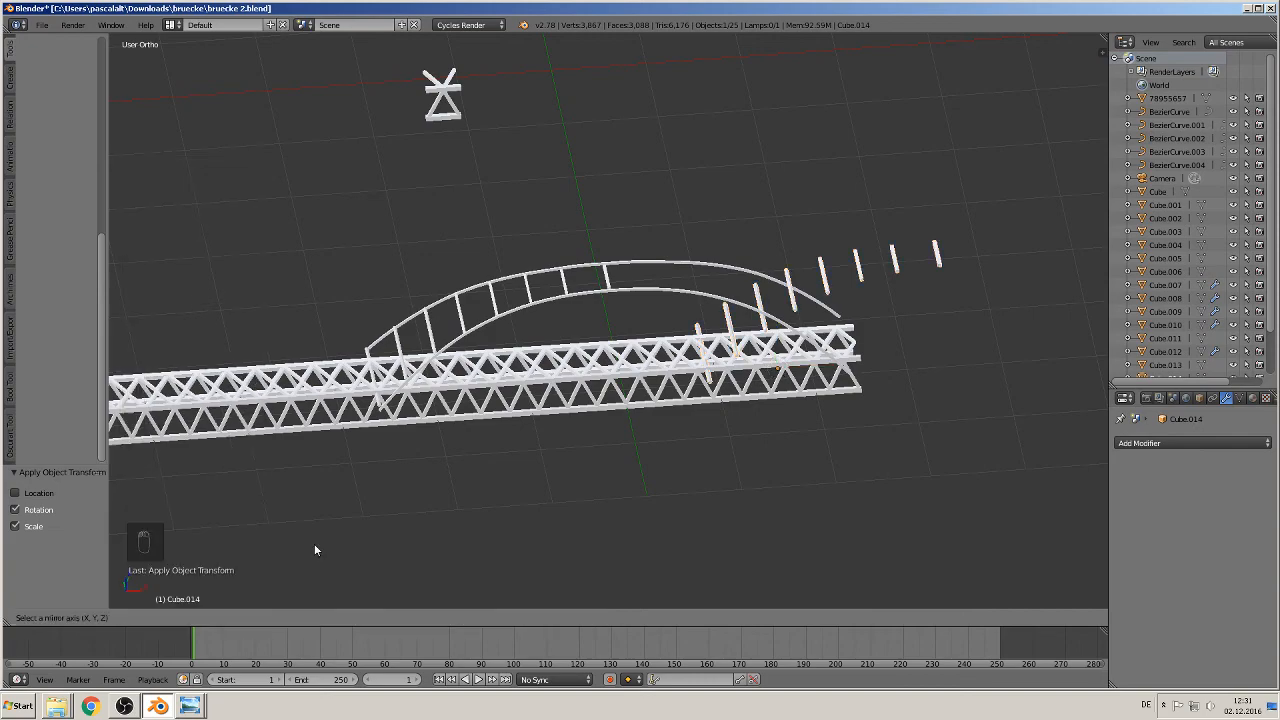
{"action": "left_click", "coordinate": [455, 508]}
Shift the mirrored crossbar row about 0.078 units in negative X to line up with the arches.
{"action": "scroll", "coordinate": [610, 430], "scroll_direction": "up", "scroll_amount": 5}
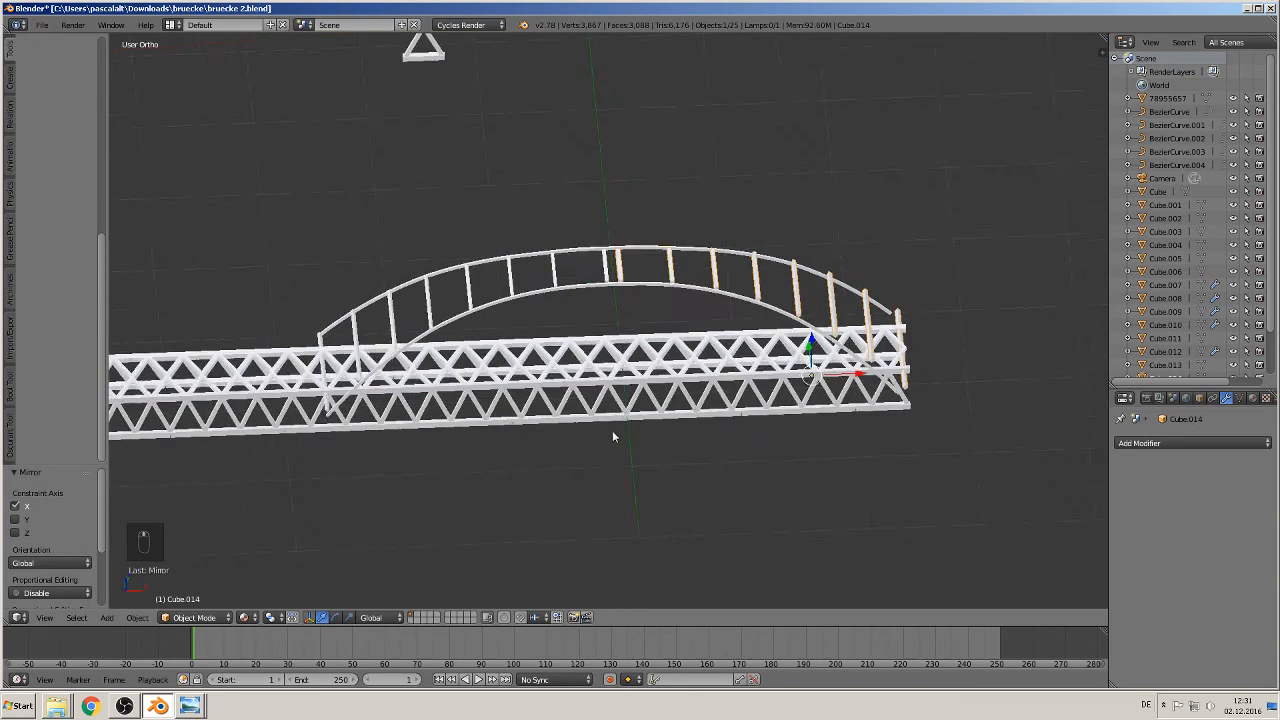
{"action": "scroll", "coordinate": [627, 384], "scroll_direction": "down", "scroll_amount": 2}
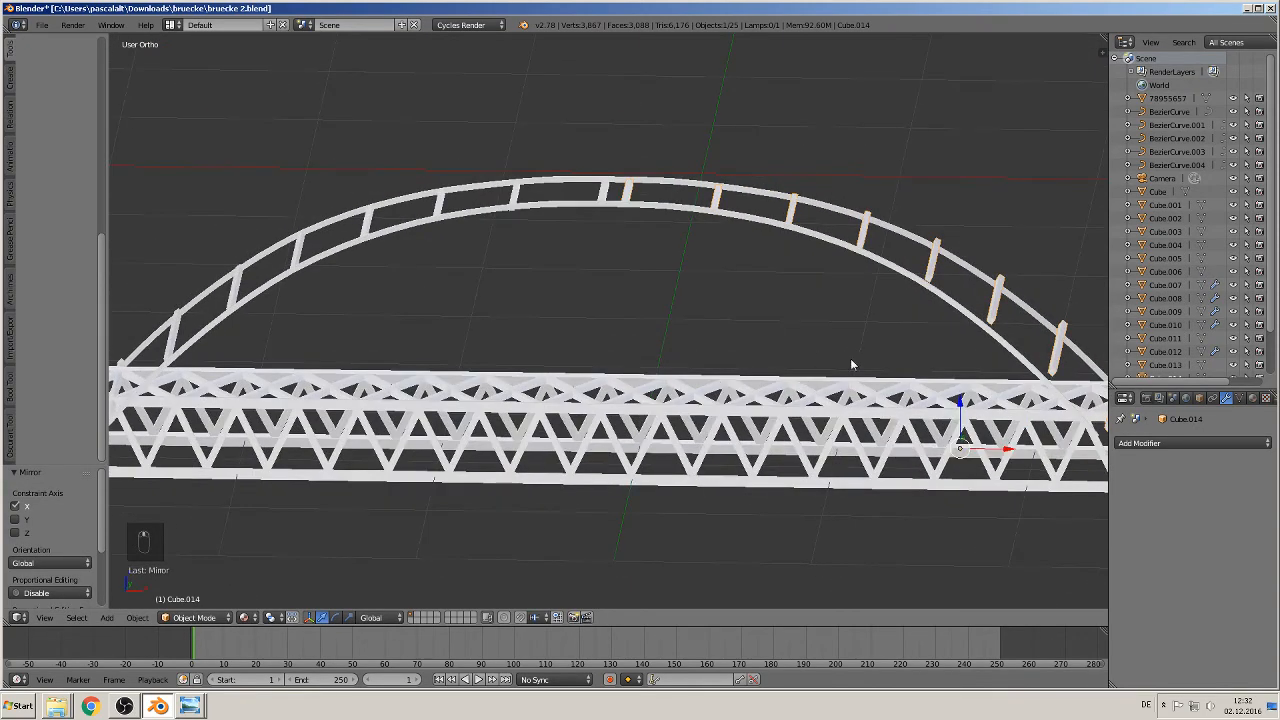
{"action": "scroll", "coordinate": [851, 362], "scroll_direction": "down", "scroll_amount": 2}
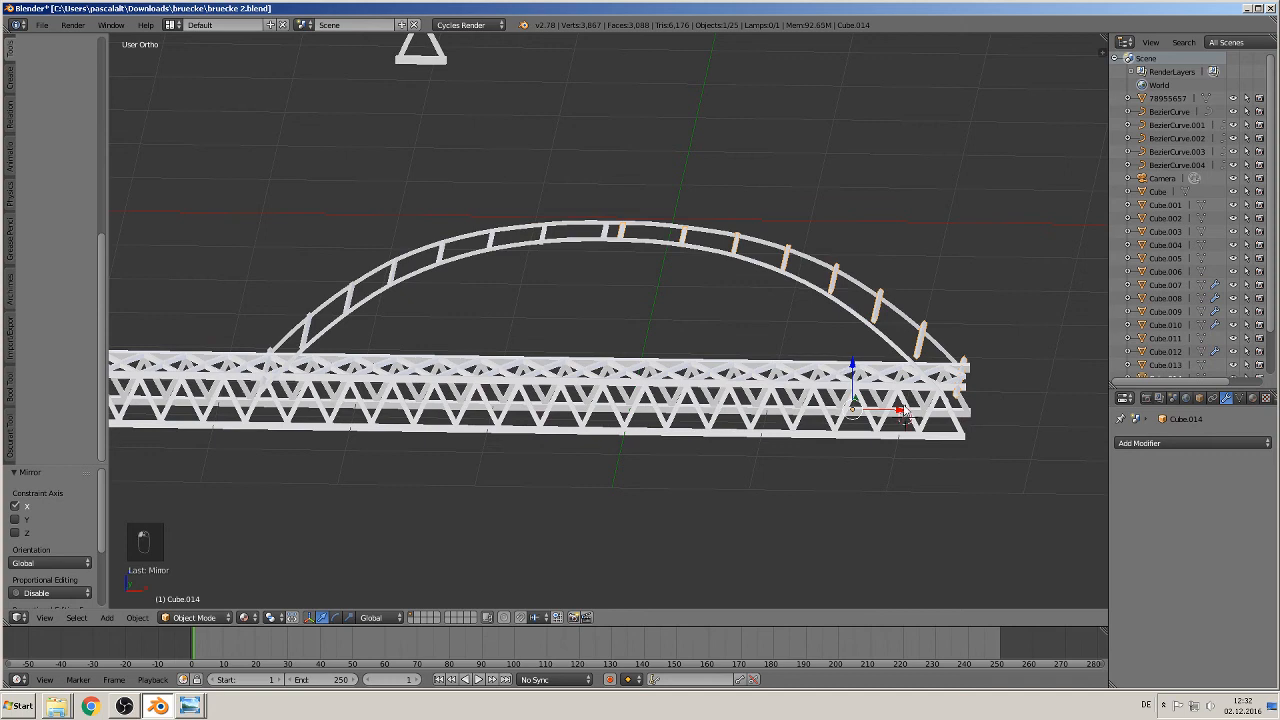
{"action": "left_click_drag", "start_coordinate": [900, 417], "coordinate": [895, 415]}
{"action": "scroll", "coordinate": [582, 218], "scroll_direction": "up", "scroll_amount": 1}
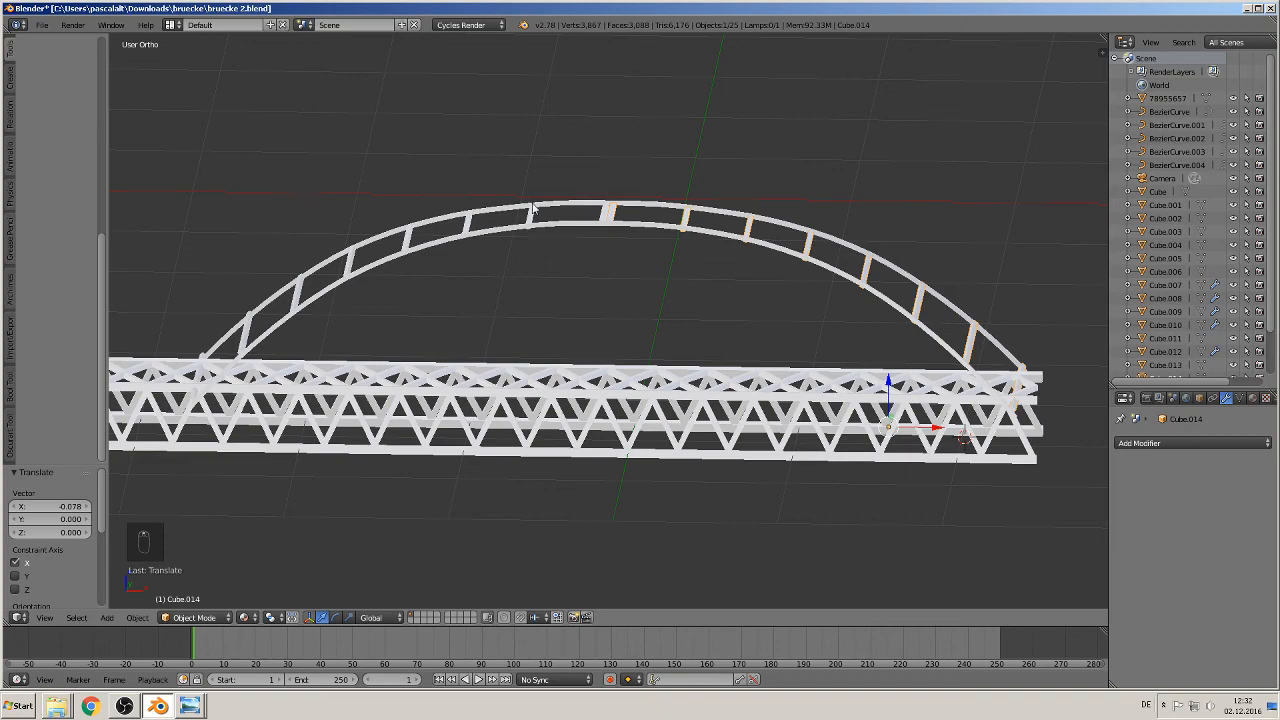
Examine from several angles how both crossbar rows fit between the paired arches.
{"action": "scroll", "coordinate": [534, 200], "scroll_direction": "down", "scroll_amount": 2}
{"action": "middle_click_drag", "start_coordinate": [534, 190], "coordinate": [680, 235]}
{"action": "scroll", "coordinate": [783, 370], "scroll_direction": "up", "scroll_amount": 2}
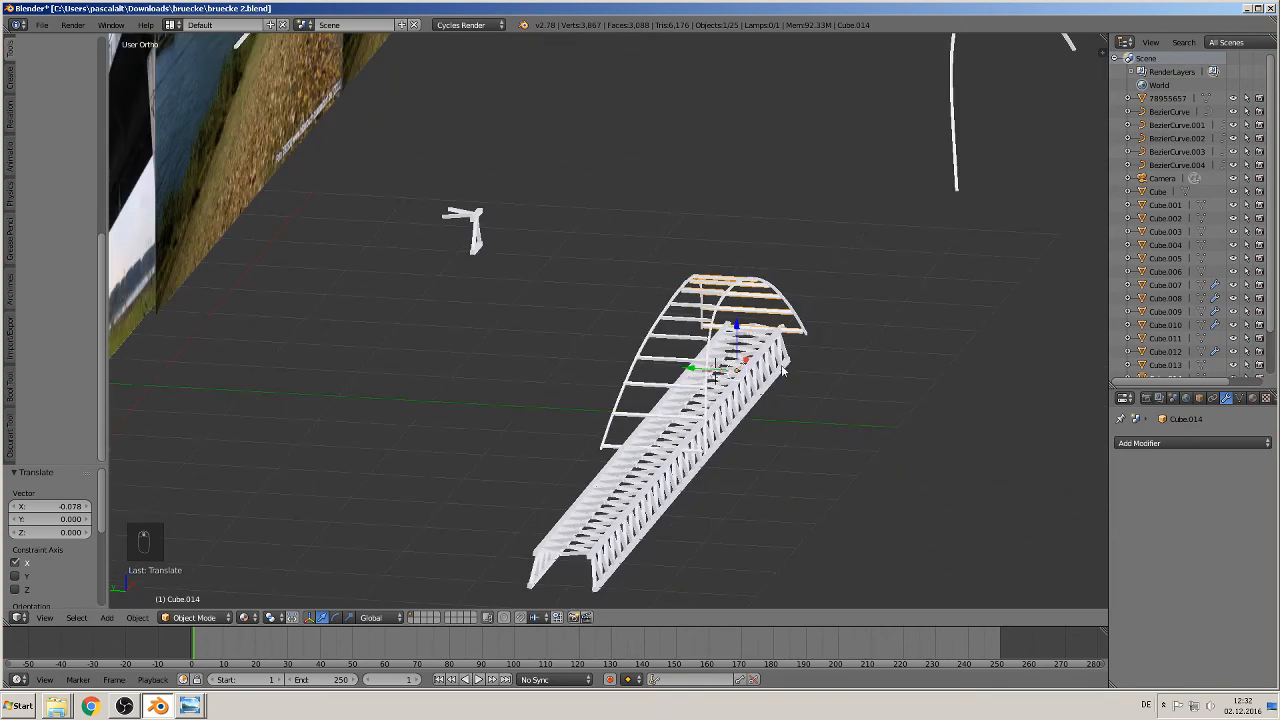
{"action": "middle_click_drag", "start_coordinate": [783, 370], "coordinate": [686, 340]}
{"action": "key", "text": "Tab"}
{"action": "key", "text": "a"}
{"action": "key", "text": "a"}
{"action": "key", "text": "Tab"}
{"action": "scroll", "coordinate": [689, 330], "scroll_direction": "up", "scroll_amount": 1}
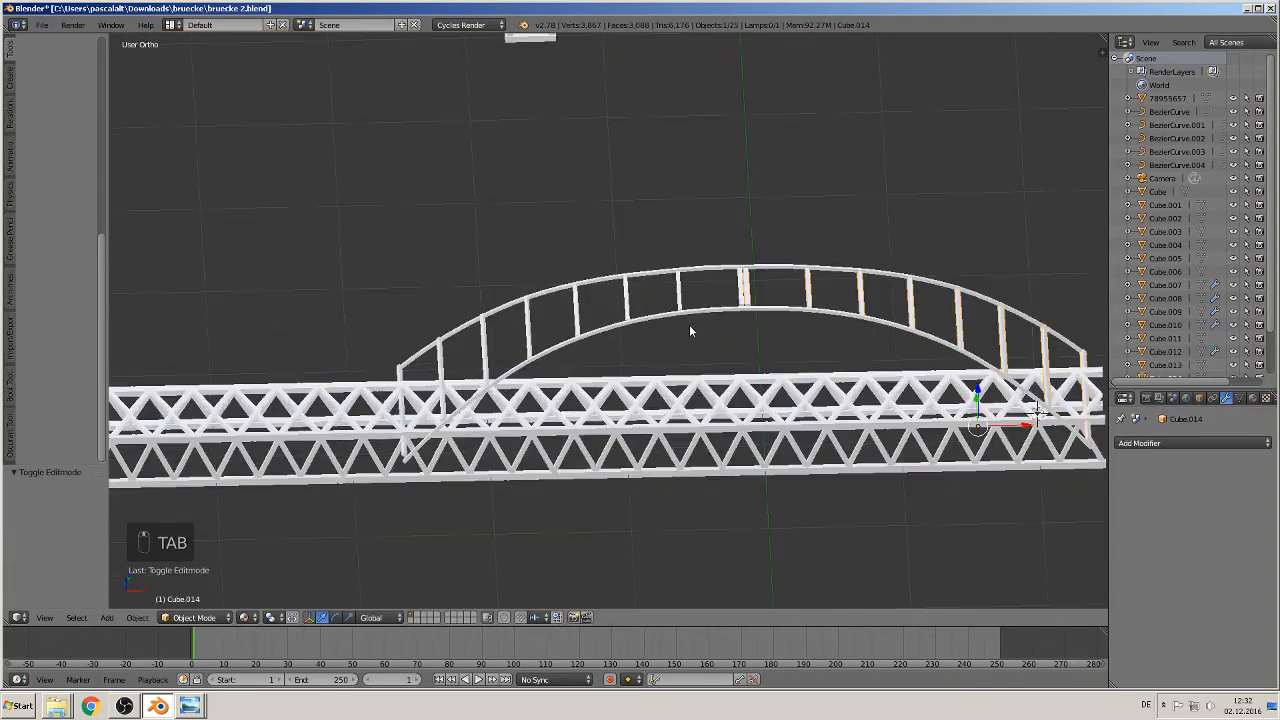
Select the paired arches together with both crossbar rows.
{"action": "scroll", "coordinate": [689, 326], "scroll_direction": "up", "scroll_amount": 2}
{"action": "scroll", "coordinate": [660, 345], "scroll_direction": "down", "scroll_amount": 2}
{"action": "right_click", "coordinate": [758, 312]}
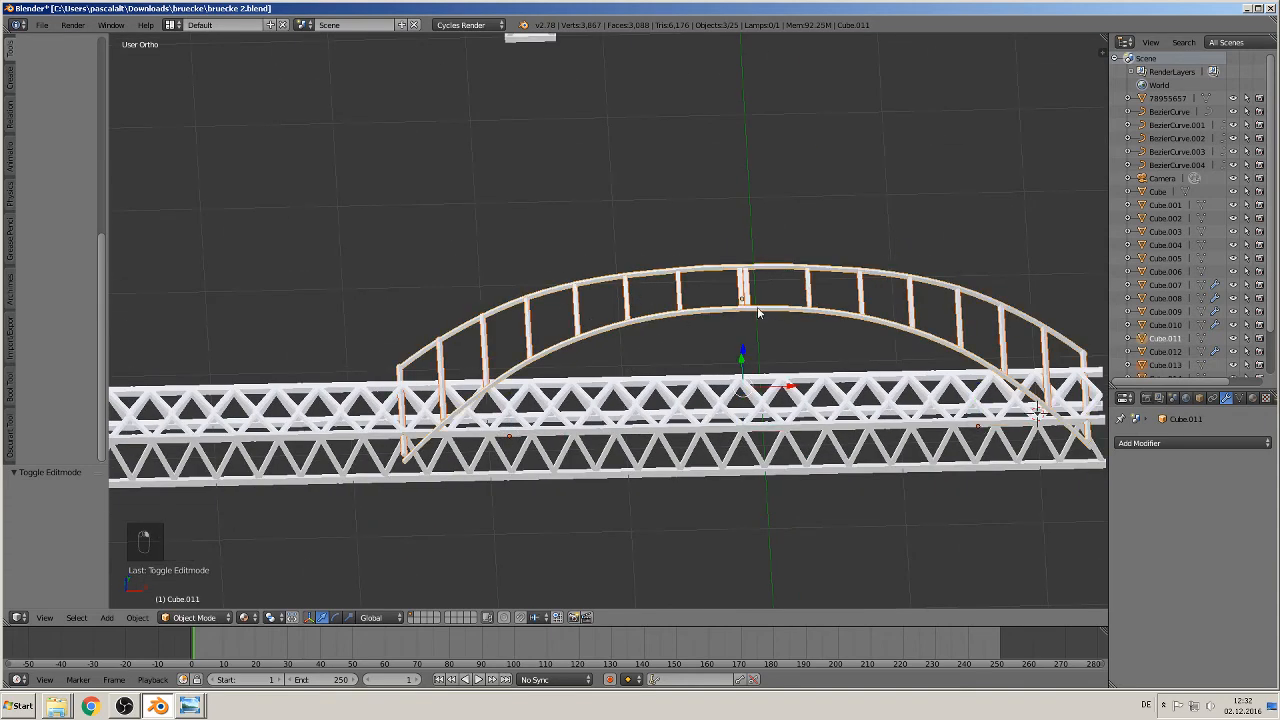
Try to lower the arches and crossbar rows along Z by about 0.34 units, and undo the move.
{"action": "right_click", "coordinate": [742, 373]}
{"action": "key", "text": "KP_1"}
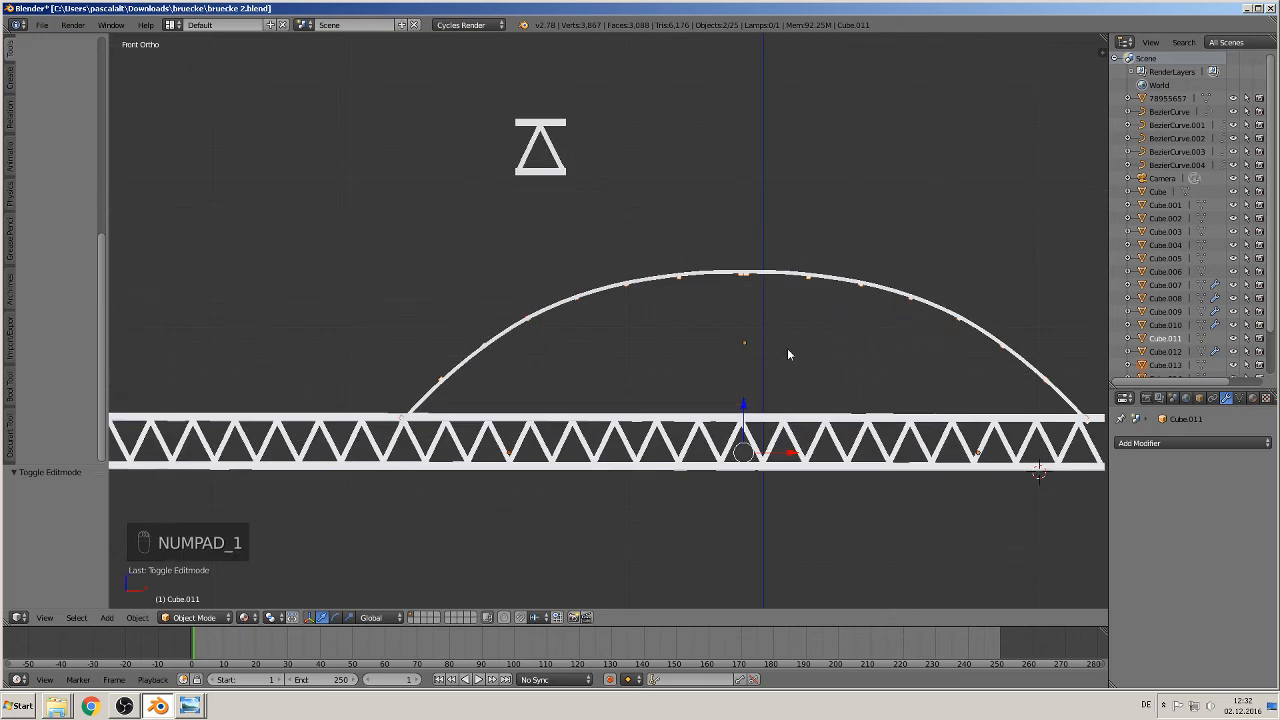
{"action": "key", "text": "g"}
{"action": "key", "text": "z"}
{"action": "left_click", "coordinate": [743, 455]}
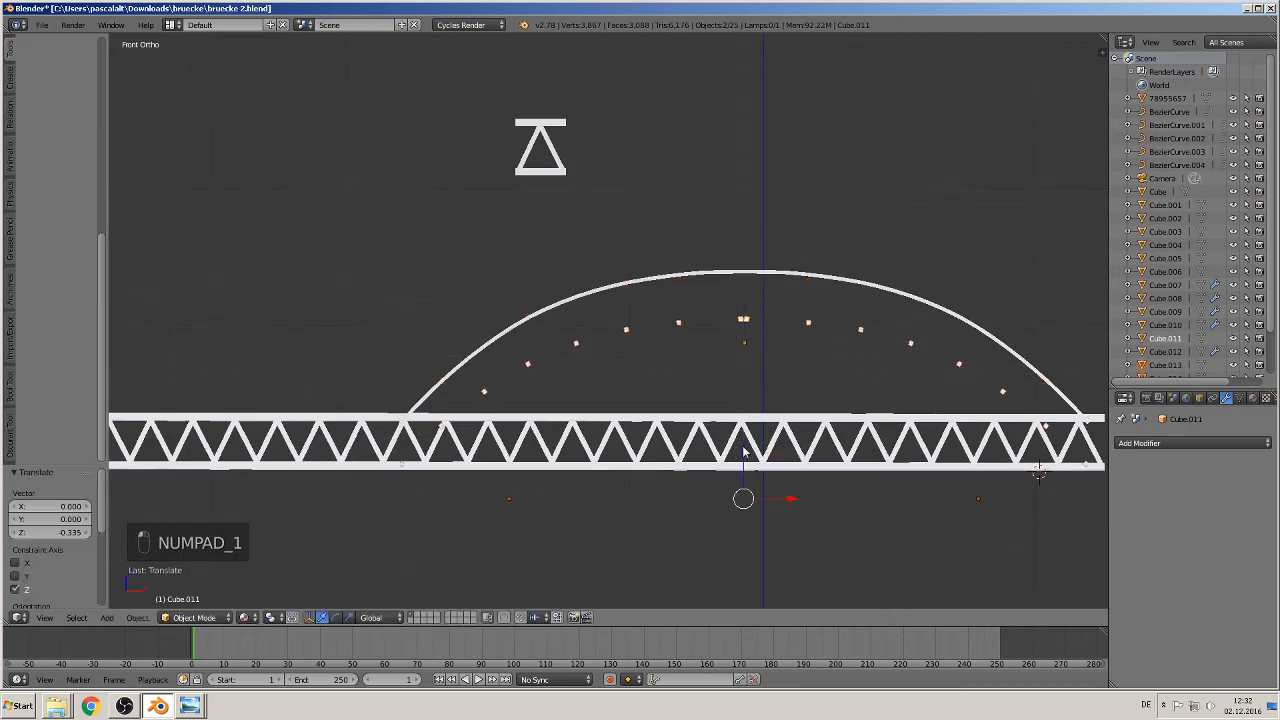
{"action": "key", "text": "ctrl+u"}
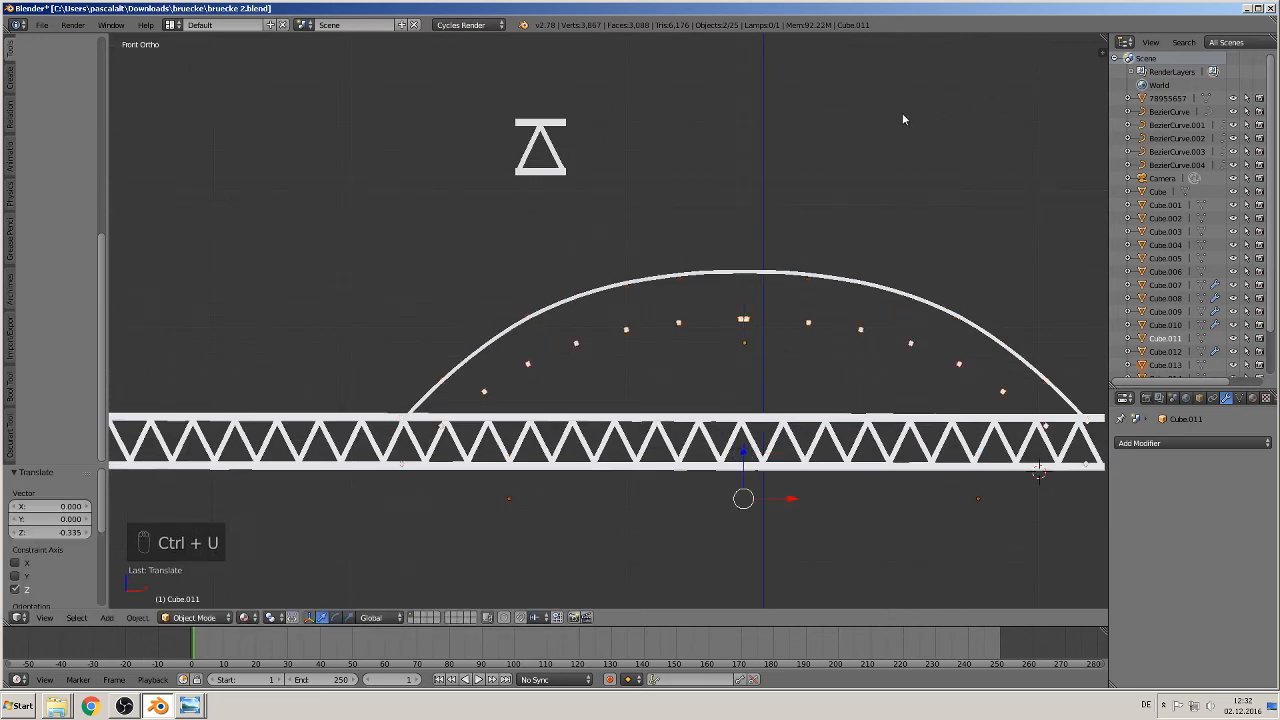
{"action": "key", "text": "ctrl+z"}
Lower the arches and both crossbar rows together along Z so the arch feet reach the truss's lower edge, and deselect everything.
{"action": "middle_click_drag", "start_coordinate": [609, 289], "coordinate": [645, 361]}
{"action": "key", "text": "KP_1"}
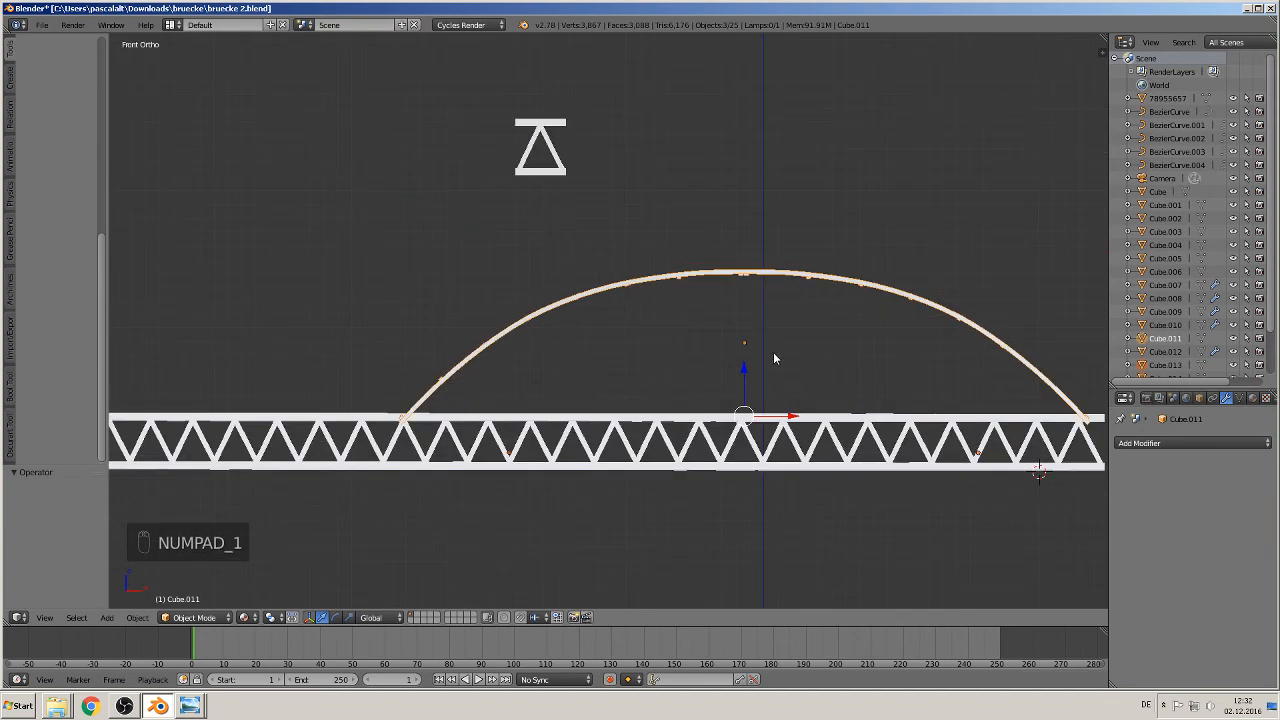
{"action": "left_click_drag", "start_coordinate": [744, 375], "coordinate": [748, 418]}
{"action": "middle_click_drag", "start_coordinate": [705, 390], "coordinate": [663, 412]}
{"action": "key", "text": "a"}
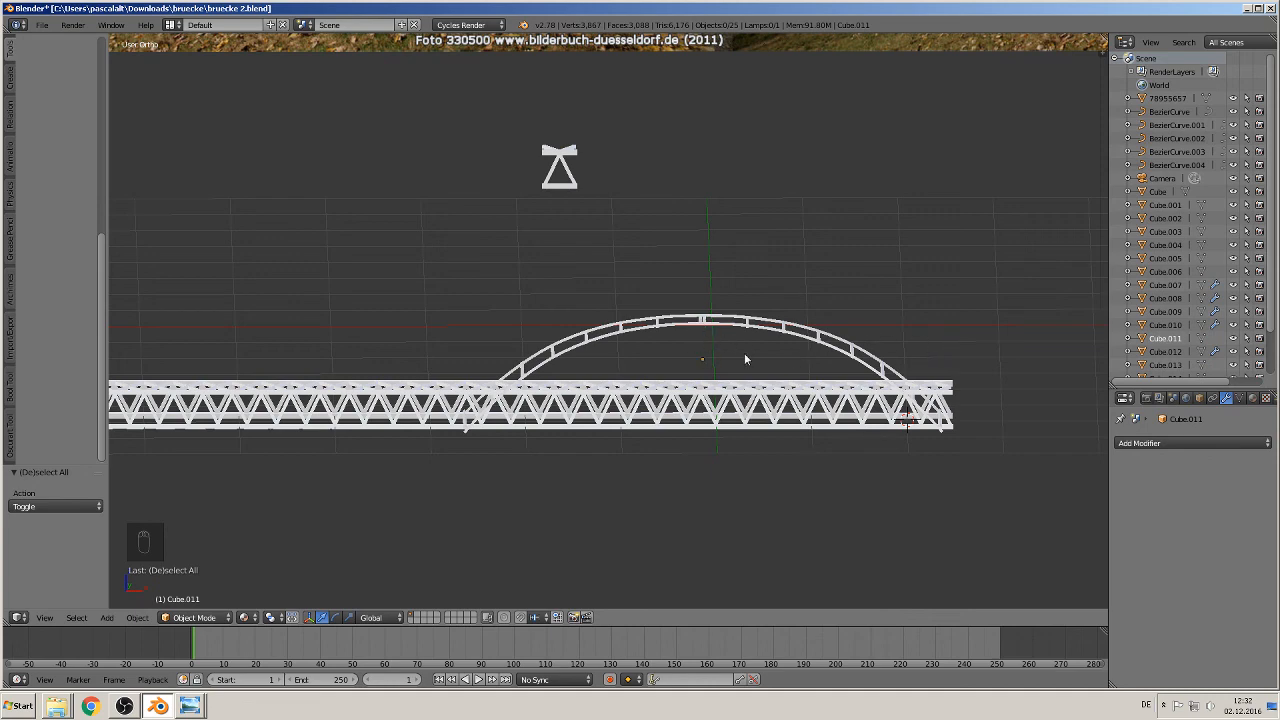
Save the file and examine how the arch meets the truss in the reference photo.
{"action": "middle_click_drag", "start_coordinate": [669, 404], "coordinate": [620, 397]}
{"action": "scroll", "coordinate": [620, 397], "scroll_direction": "down", "scroll_amount": 3}
{"action": "key", "text": "KP_1"}
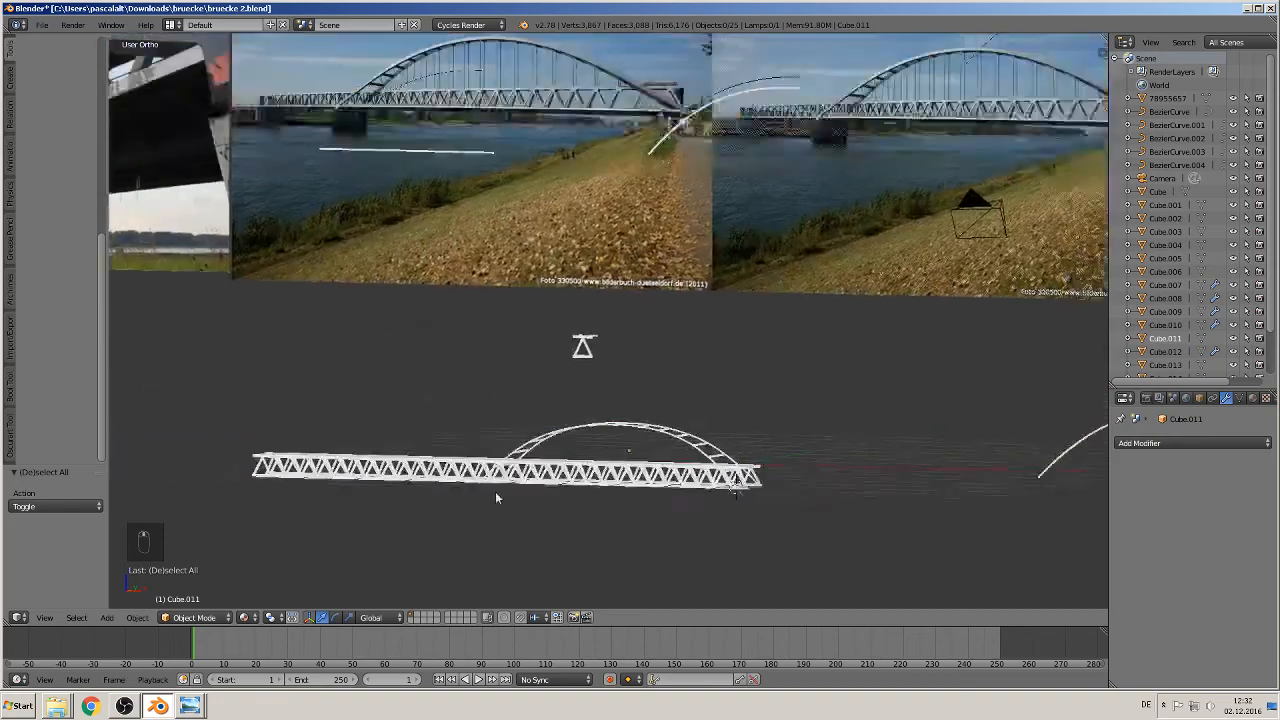
{"action": "left_click", "coordinate": [41, 24]}
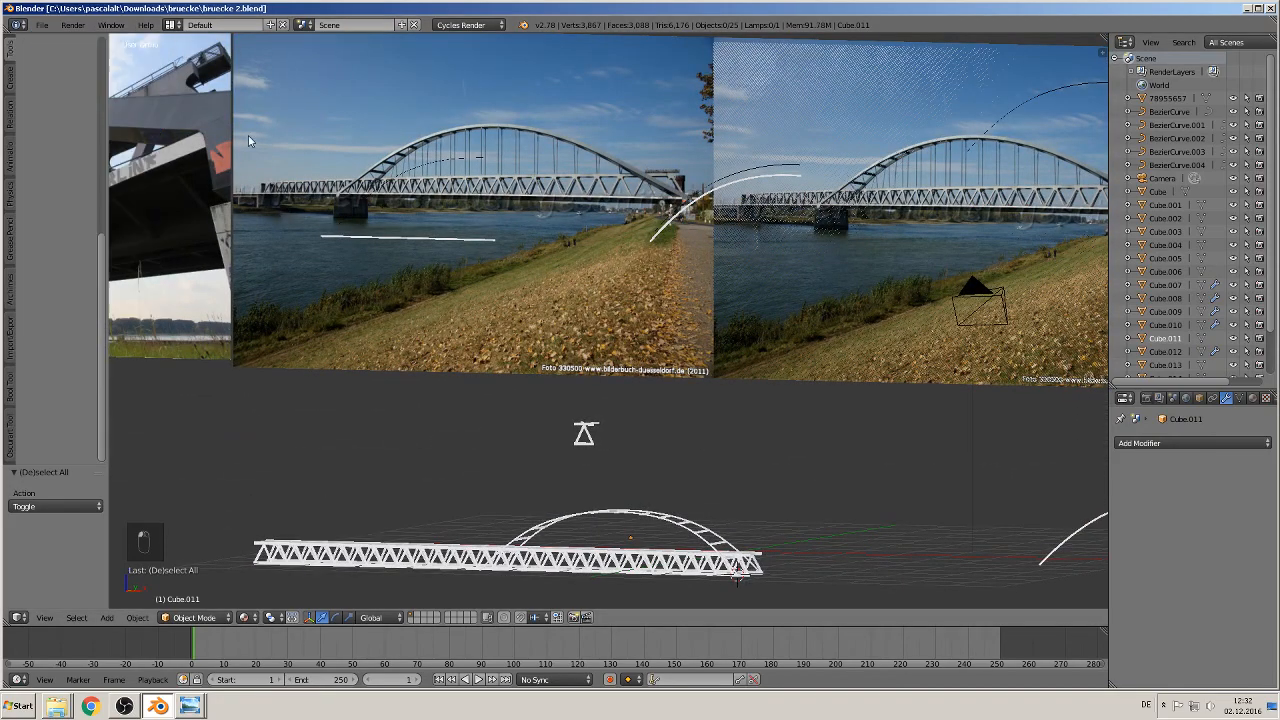
{"action": "scroll", "coordinate": [348, 258], "scroll_direction": "up", "scroll_amount": 8}
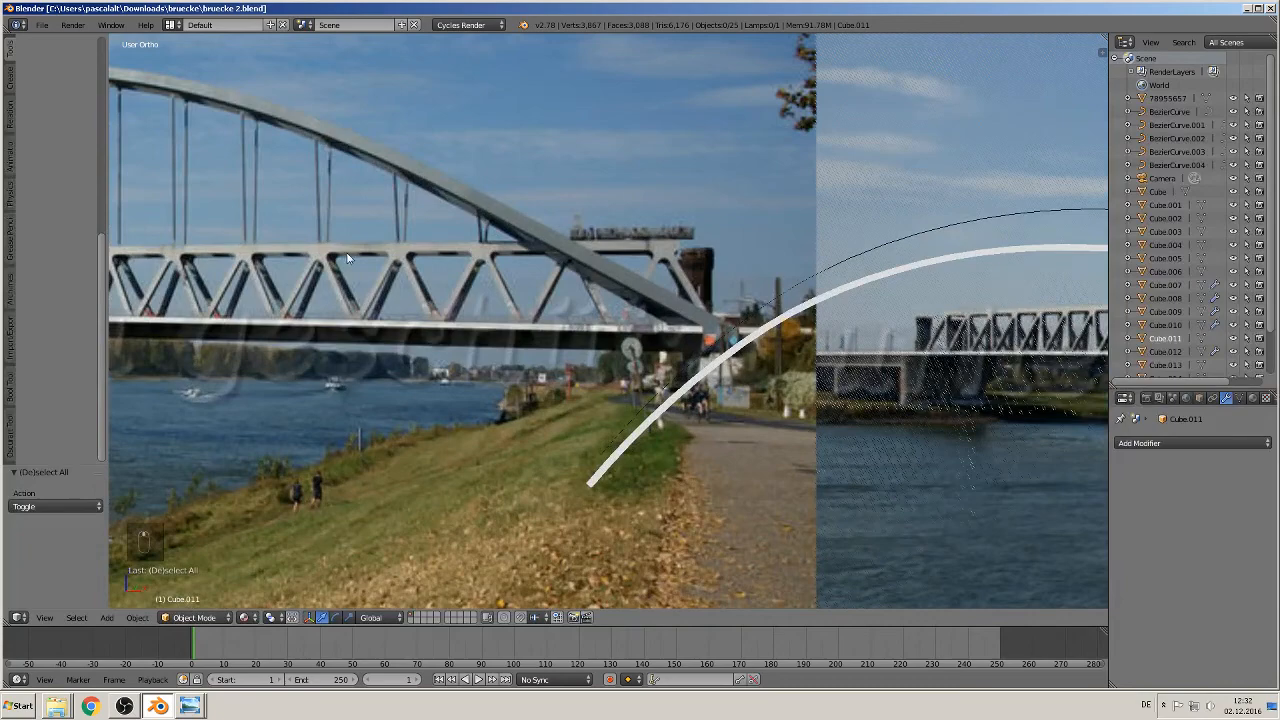
Compare the arch, crossbars and truss in the reference photos with the modelled arch assembly from several angles.
{"action": "middle_click_drag", "start_coordinate": [348, 258], "coordinate": [671, 323], "text": "shift"}
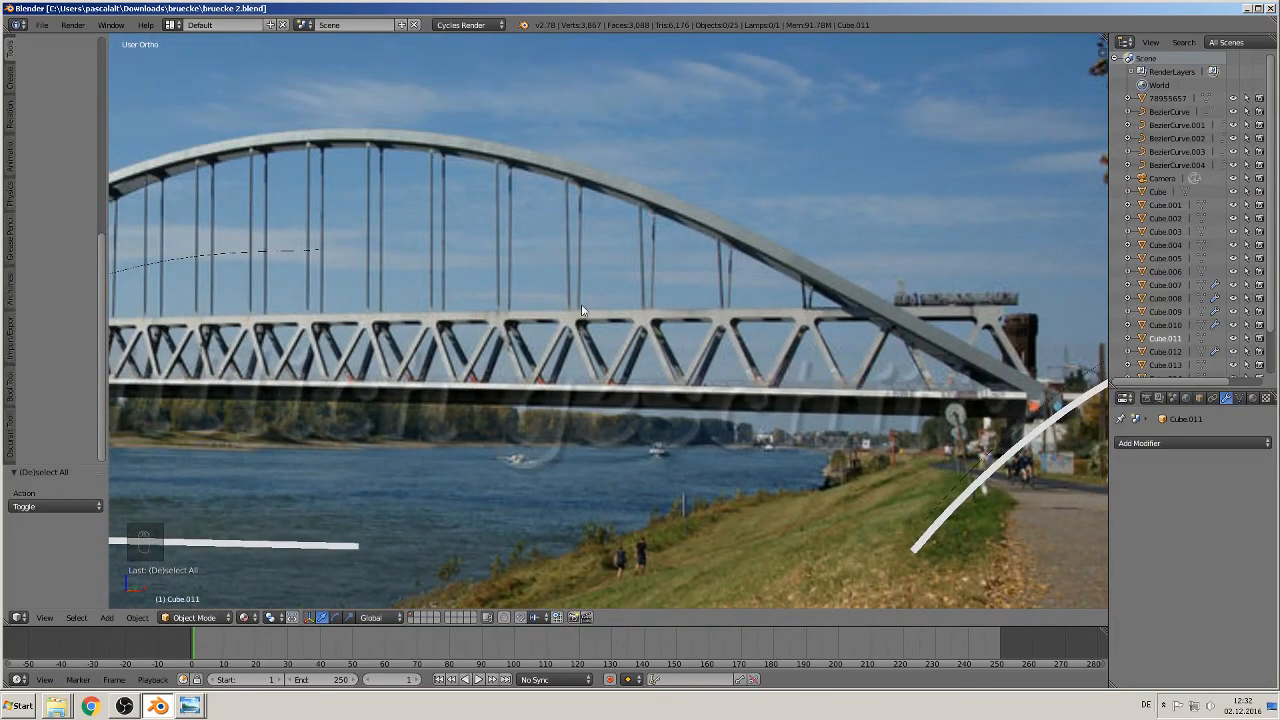
{"action": "scroll", "coordinate": [768, 364], "scroll_direction": "down", "scroll_amount": 3}
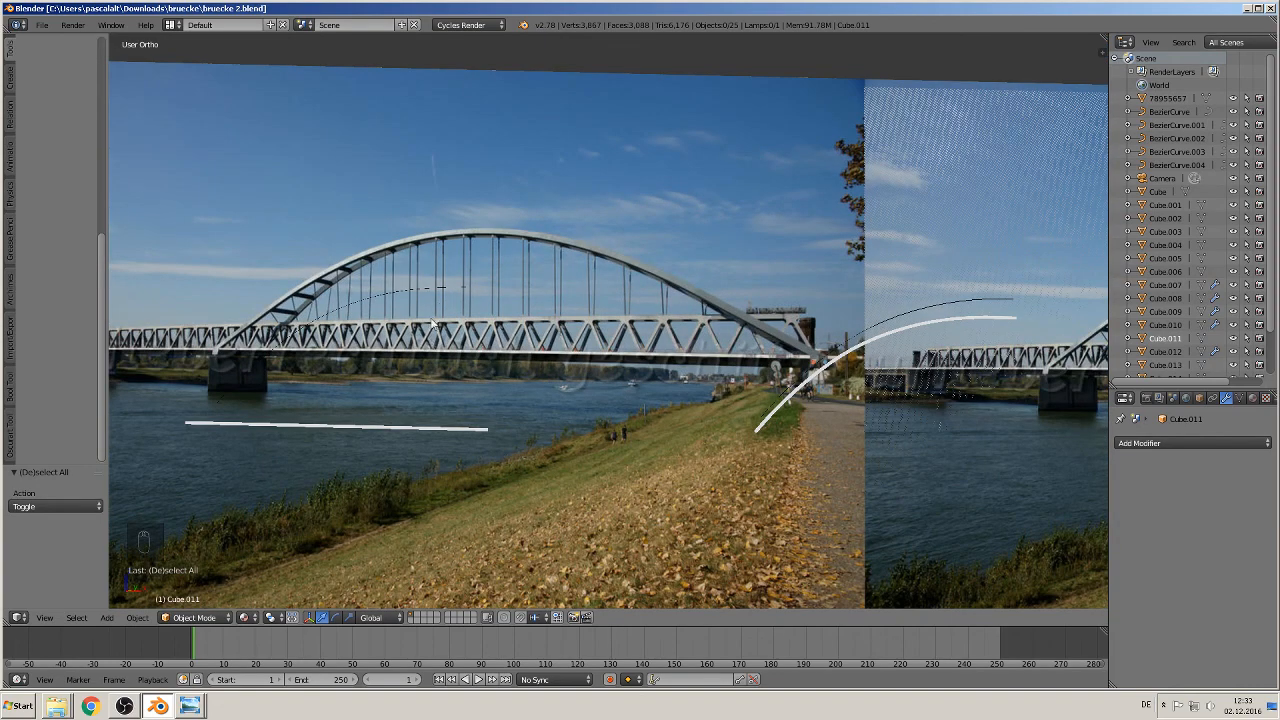
{"action": "middle_click_drag", "start_coordinate": [537, 341], "coordinate": [541, 297]}
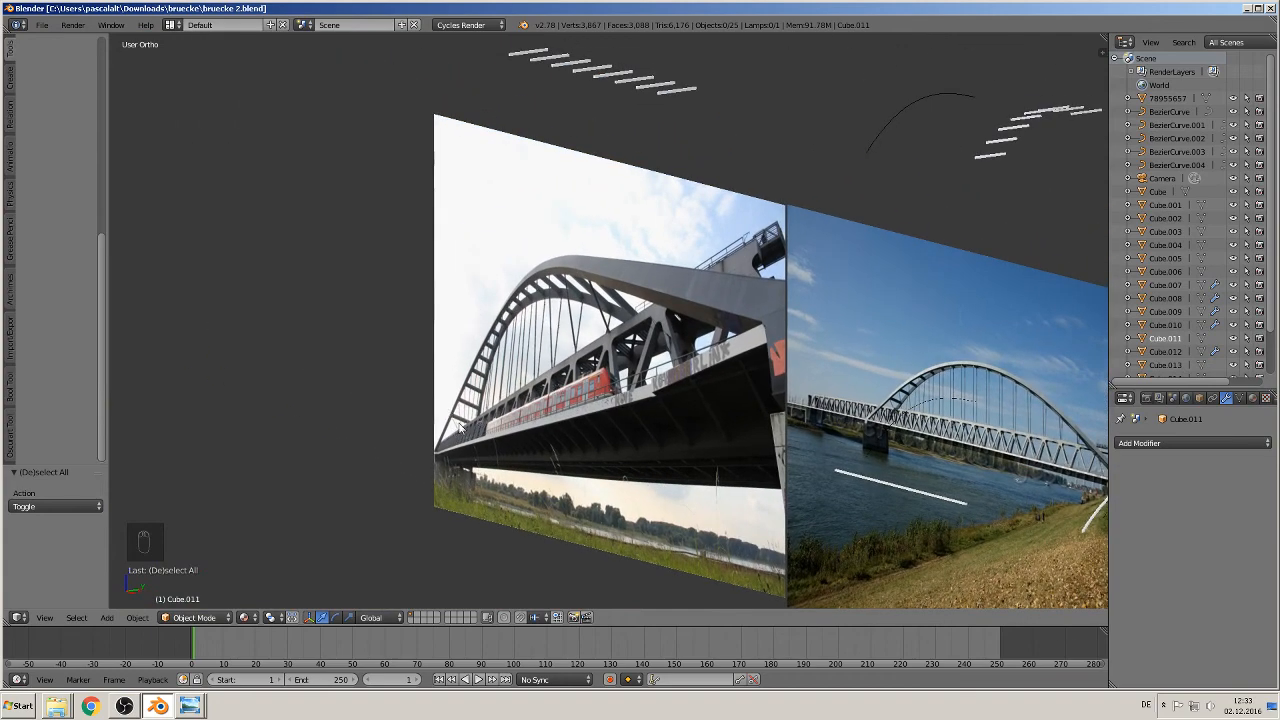
{"action": "middle_click_drag", "start_coordinate": [501, 409], "coordinate": [626, 341], "text": "shift"}
{"action": "scroll", "coordinate": [624, 342], "scroll_direction": "up", "scroll_amount": 7}
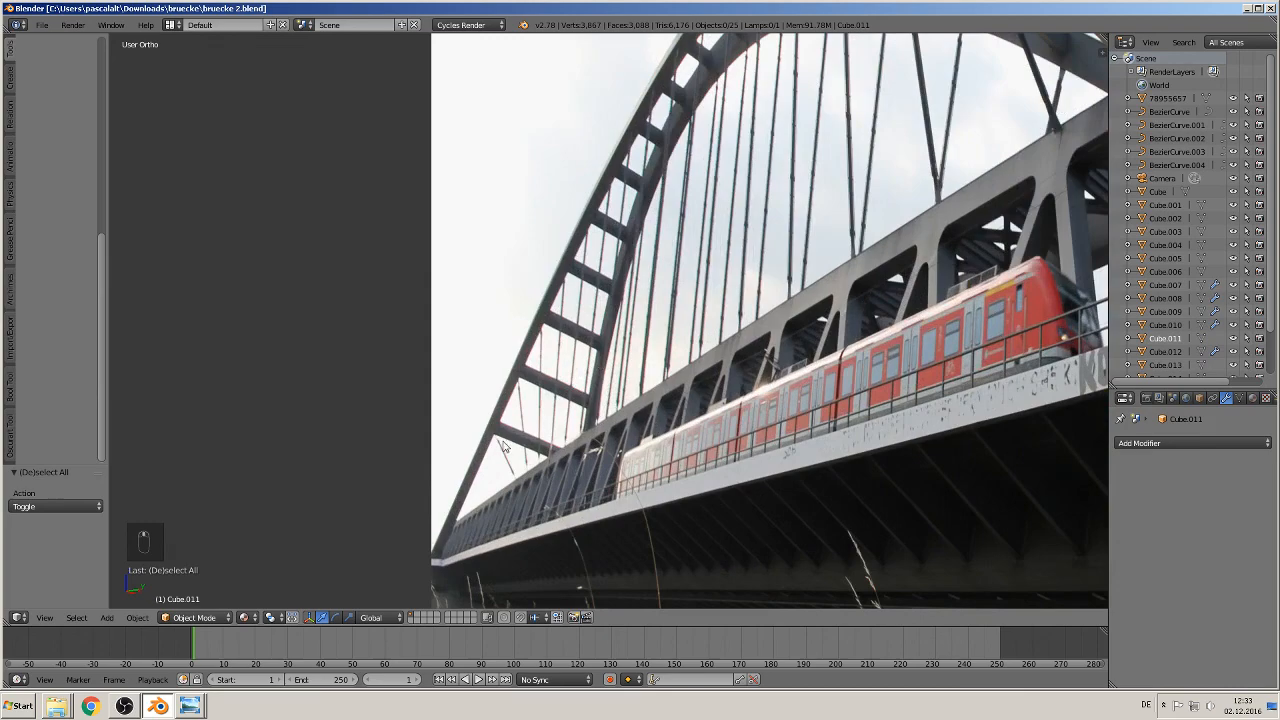
{"action": "scroll", "coordinate": [531, 477], "scroll_direction": "down", "scroll_amount": 8}
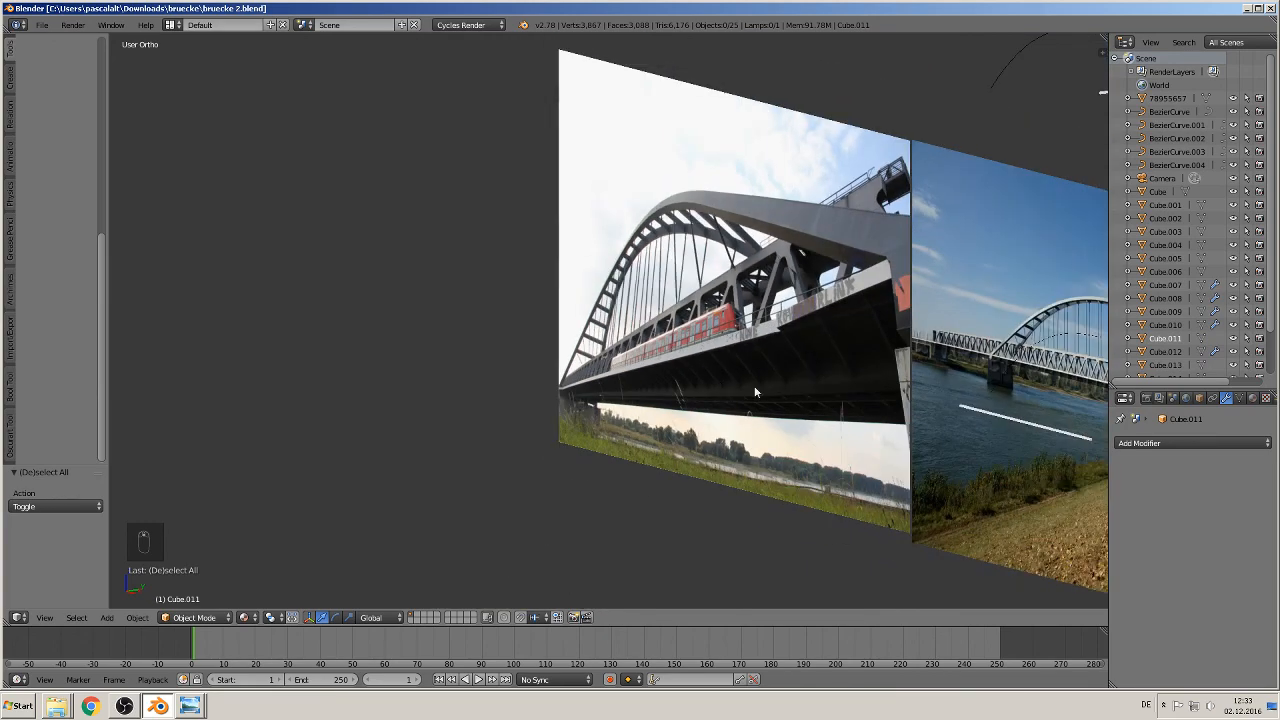
{"action": "scroll", "coordinate": [826, 424], "scroll_direction": "up", "scroll_amount": 7}
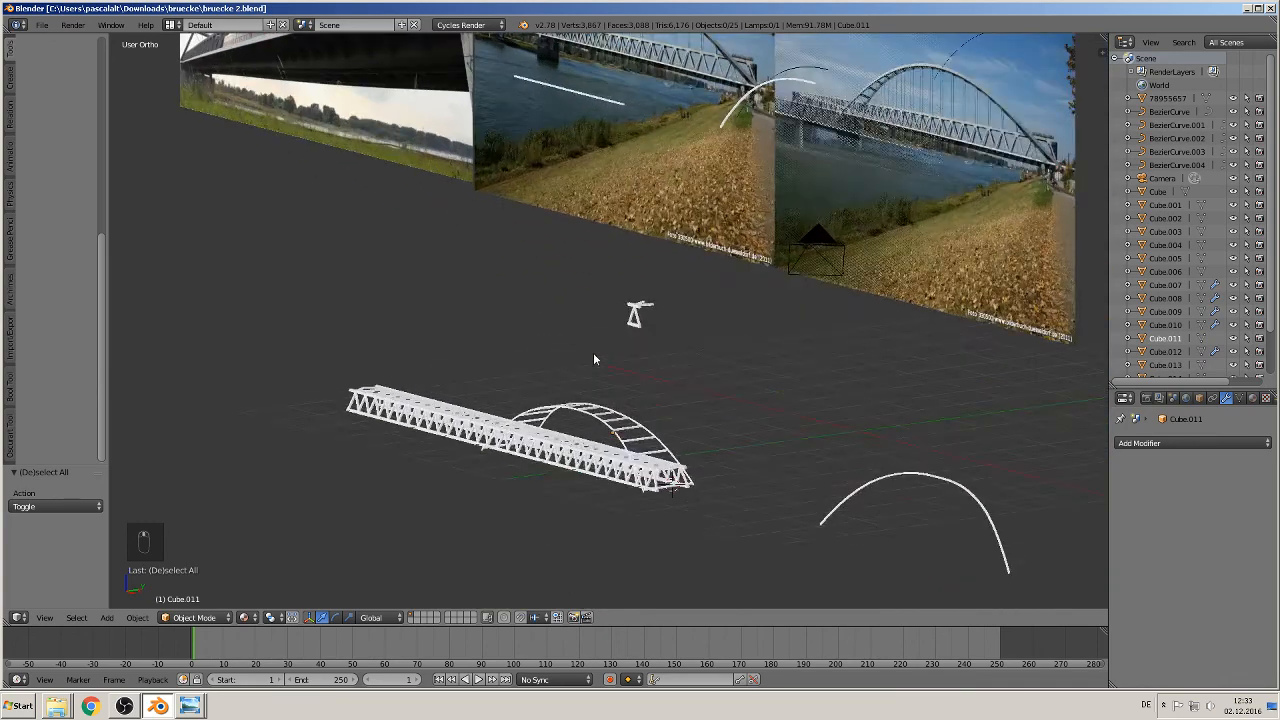
{"action": "scroll", "coordinate": [645, 275], "scroll_direction": "up", "scroll_amount": 4}
{"action": "middle_click_drag", "start_coordinate": [566, 440], "coordinate": [697, 271], "text": "shift"}
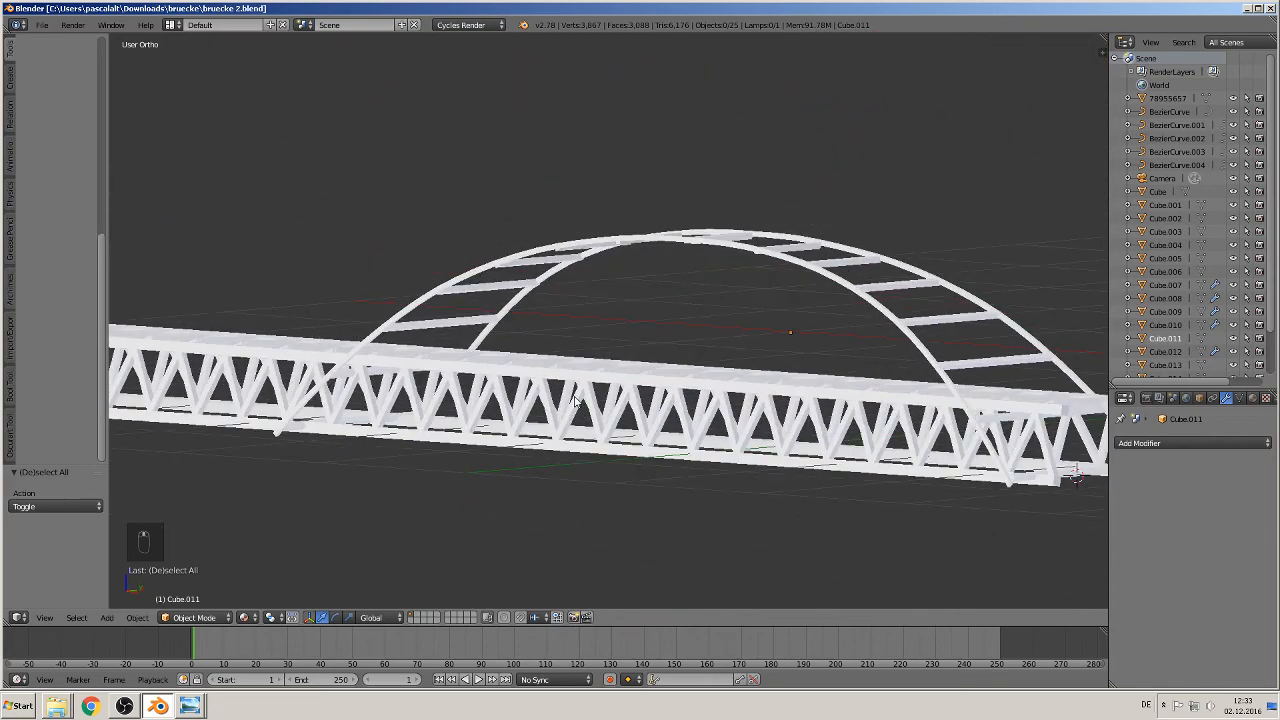
{"action": "middle_click_drag", "start_coordinate": [578, 403], "coordinate": [546, 416]}
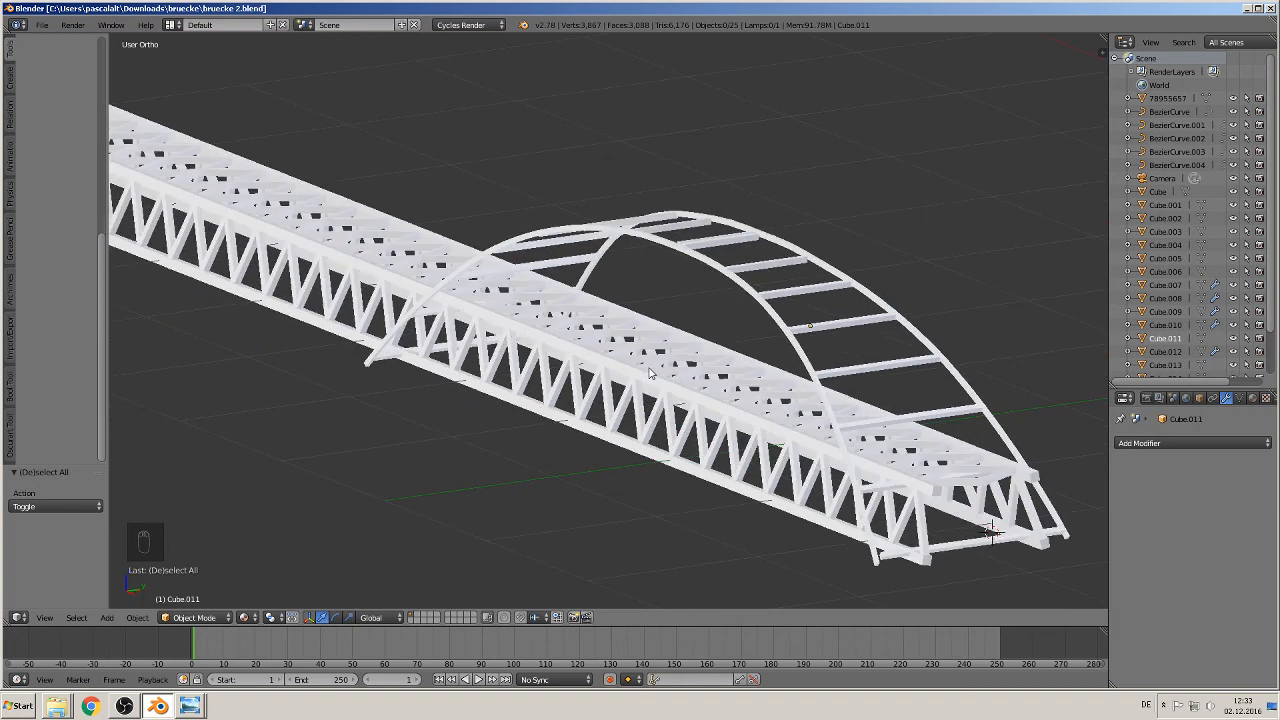
{"action": "scroll", "coordinate": [488, 355], "scroll_direction": "down", "scroll_amount": 3}
{"action": "middle_click_drag", "start_coordinate": [689, 544], "coordinate": [765, 486]}
{"action": "scroll", "coordinate": [765, 486], "scroll_direction": "down", "scroll_amount": 3}
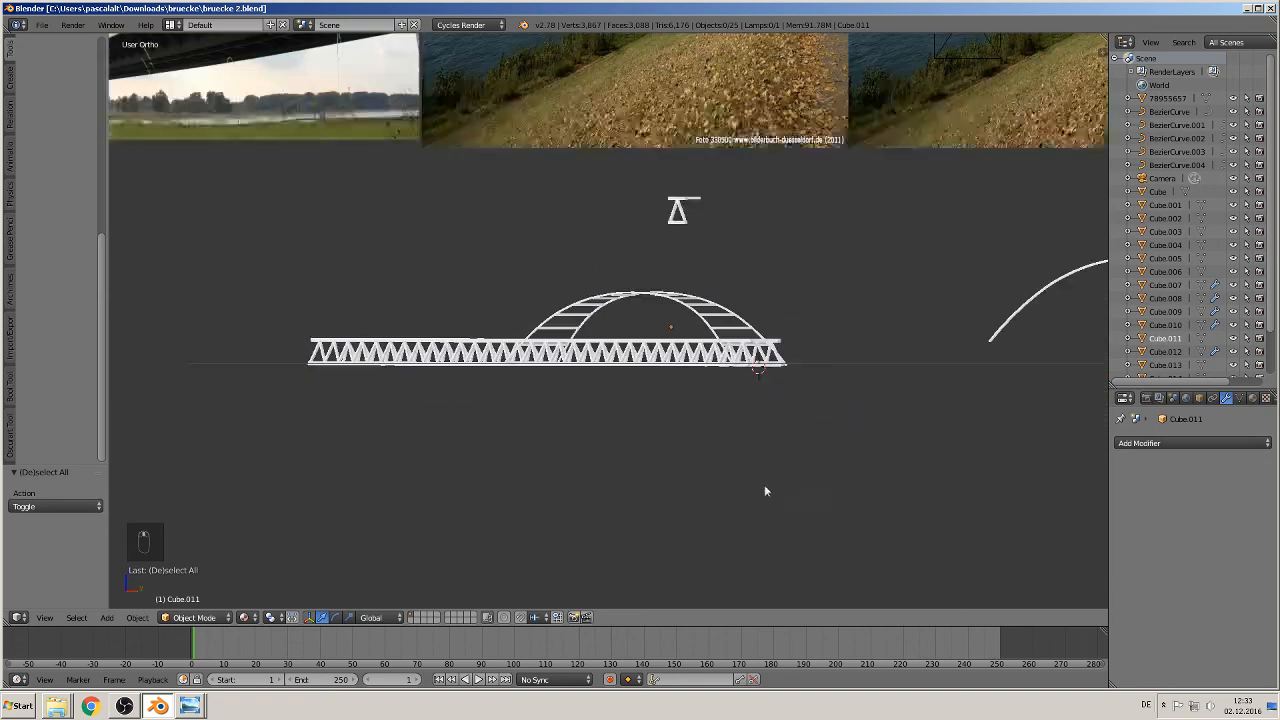
Show the whole bridge and reference photos in front view, and save the file under its existing name.
{"action": "key", "text": "KP_1"}
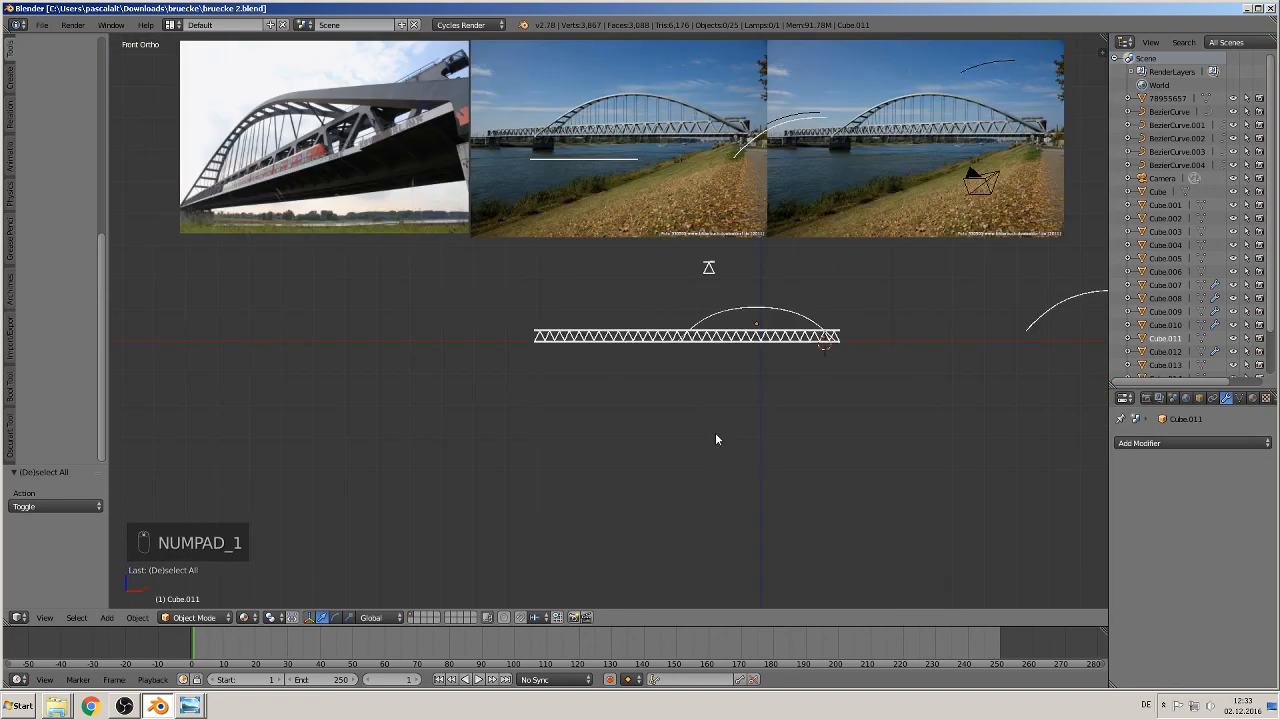
{"action": "middle_click_drag", "start_coordinate": [715, 434], "coordinate": [454, 595], "text": "shift"}
{"action": "scroll", "coordinate": [445, 560], "scroll_direction": "down", "scroll_amount": 1}
{"action": "left_click", "coordinate": [45, 27]}
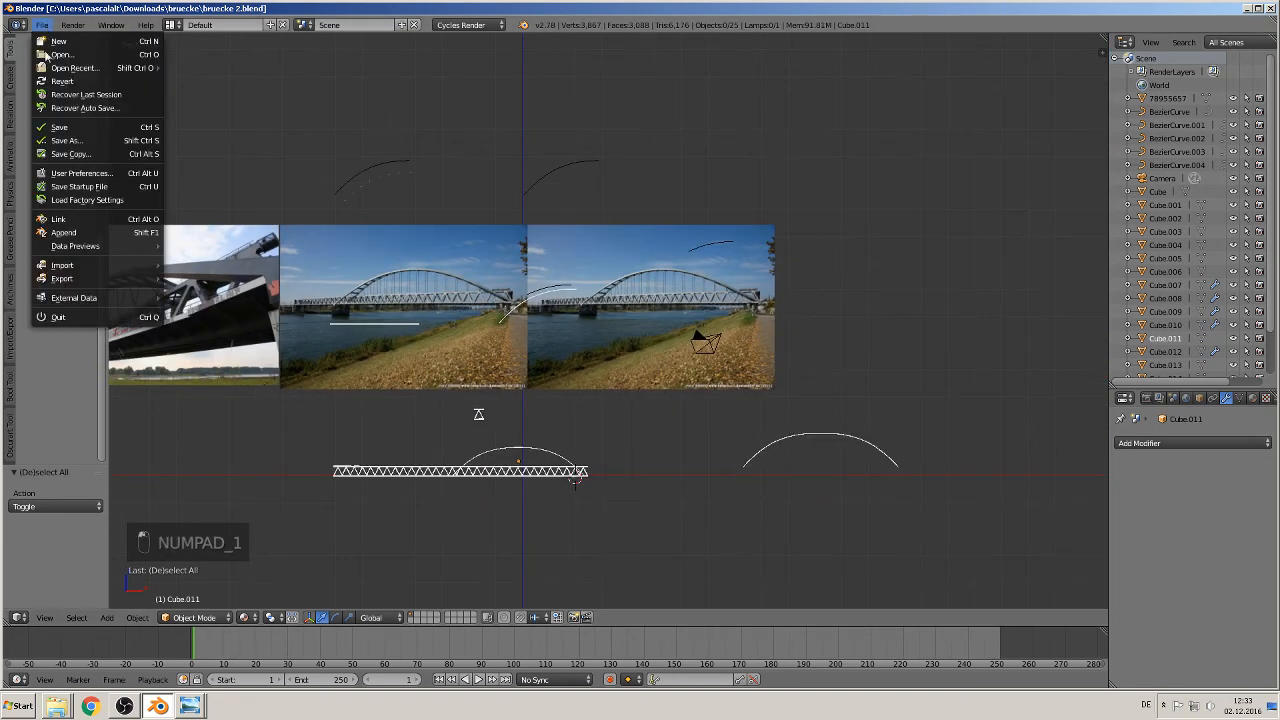
{"action": "left_click", "coordinate": [68, 130]}
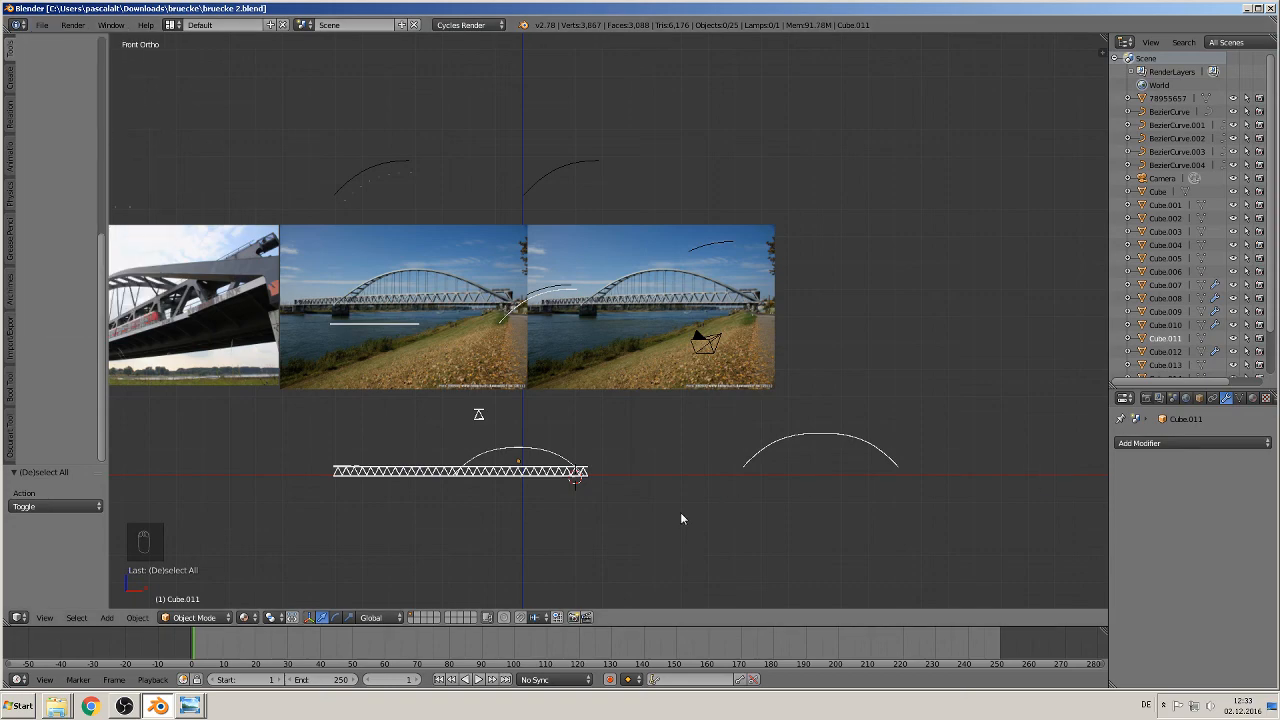
Inspect the whole arched truss from an oblique angle and open the file commands.
{"action": "scroll", "coordinate": [680, 510], "scroll_direction": "up", "scroll_amount": 3}
{"action": "middle_click_drag", "start_coordinate": [623, 543], "coordinate": [933, 424], "text": "shift"}
{"action": "scroll", "coordinate": [933, 424], "scroll_direction": "up", "scroll_amount": 3}
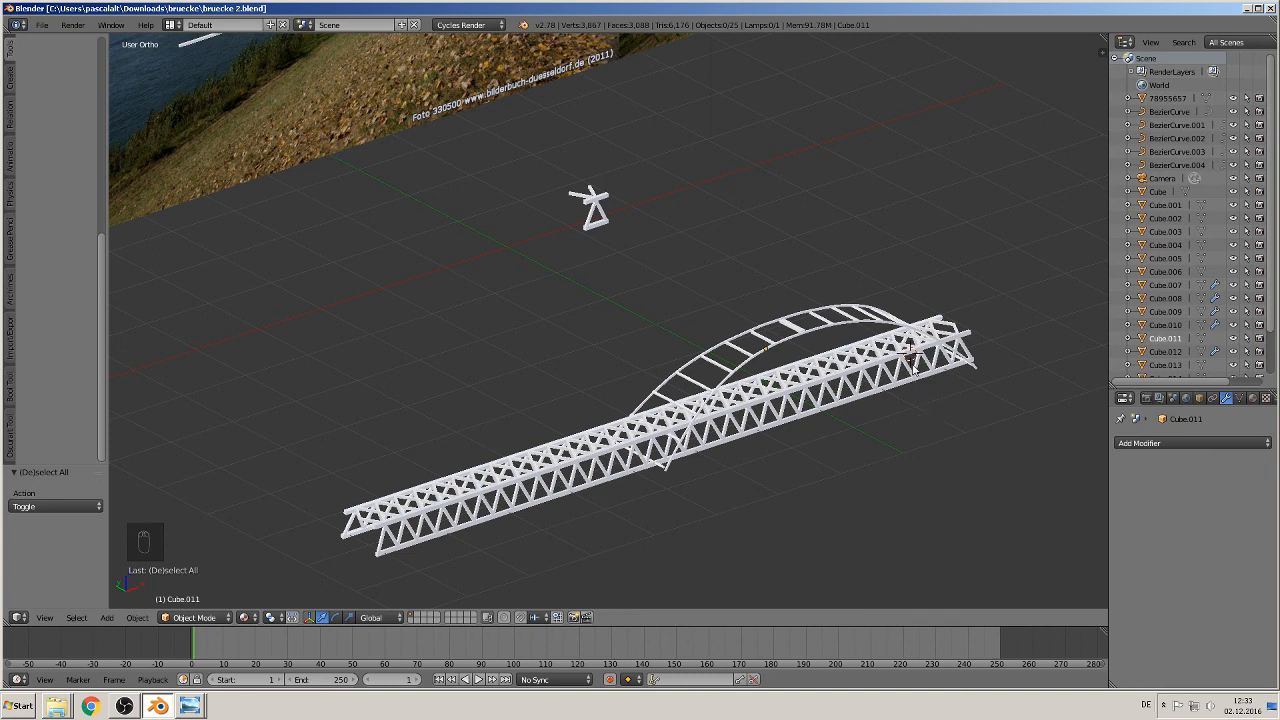
{"action": "left_click", "coordinate": [42, 24]}
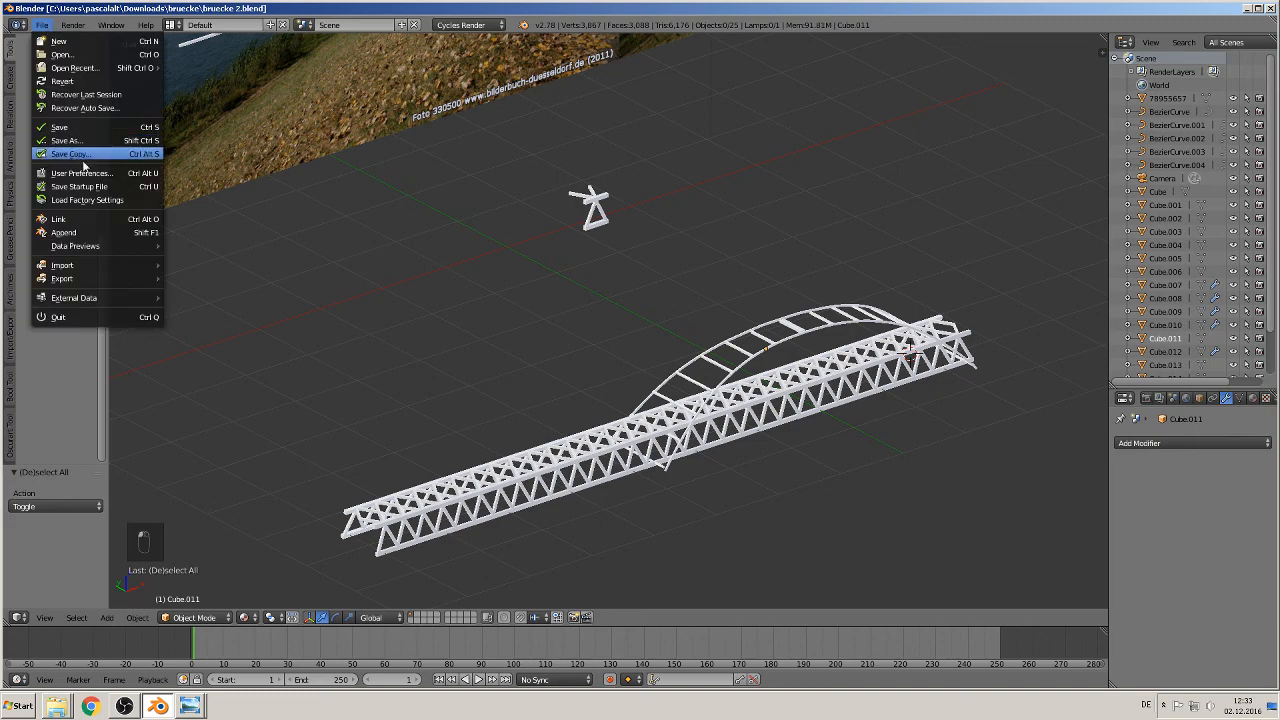